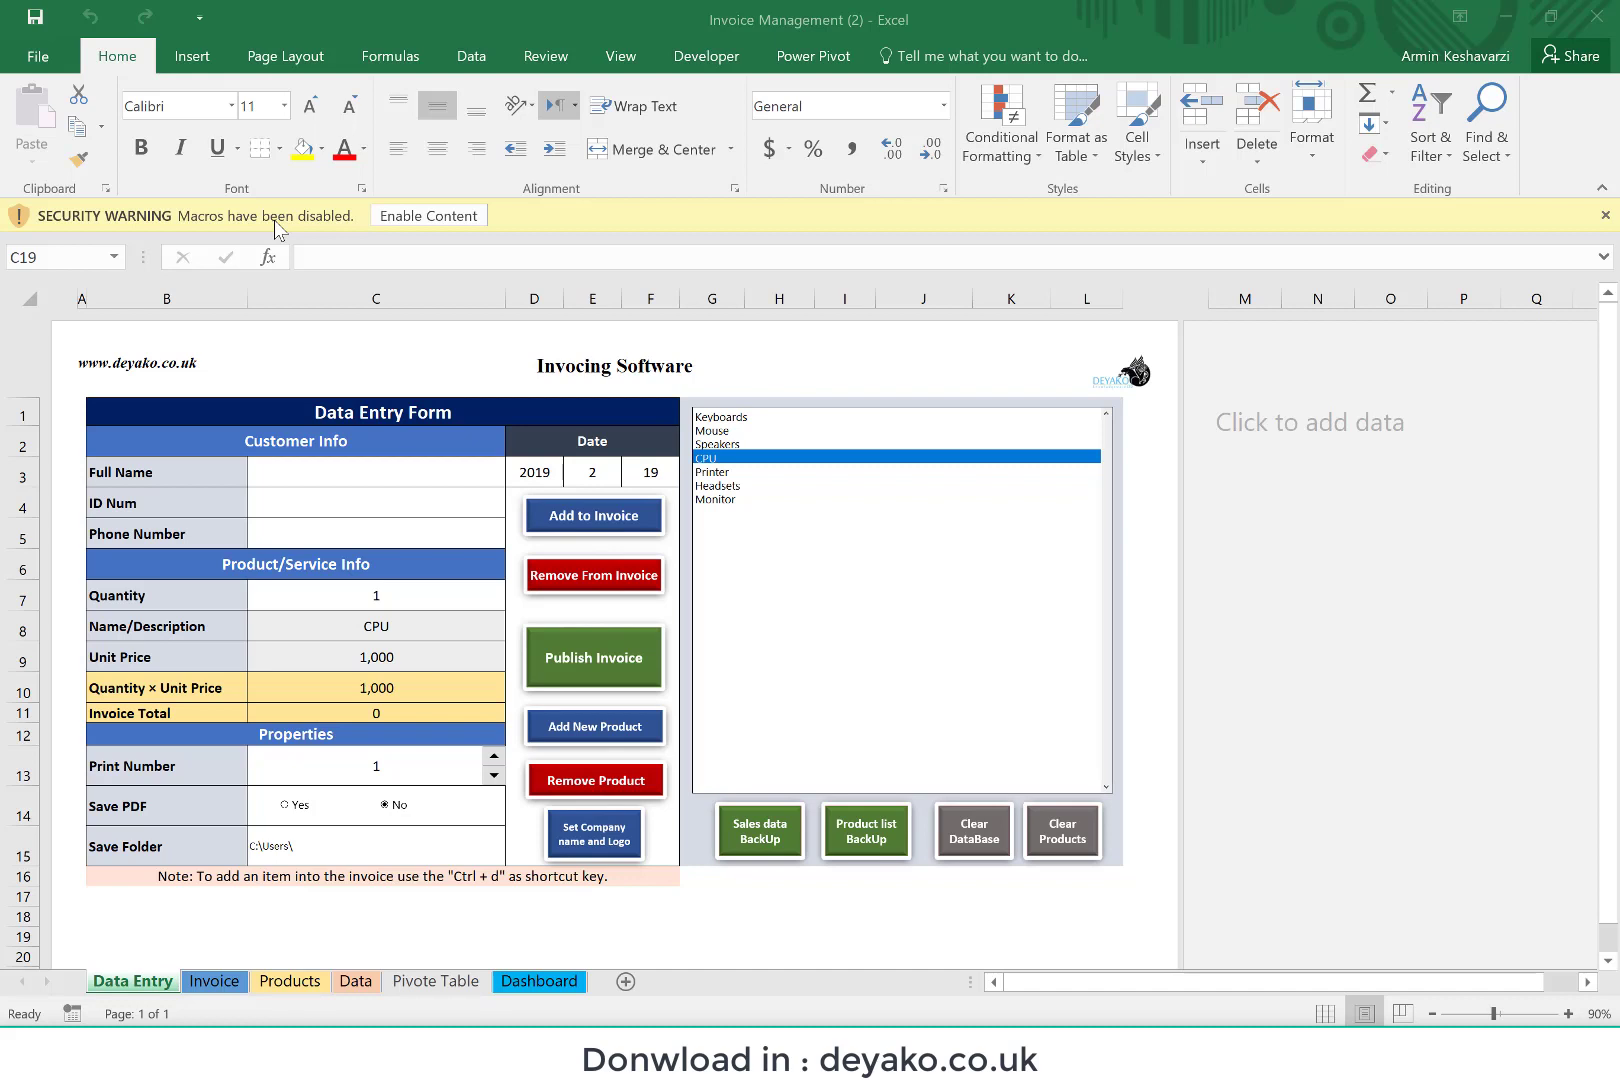
Step: Enable the workbook's disabled macro content and select the Full Name entry cell on the Data Entry sheet
click(419, 222)
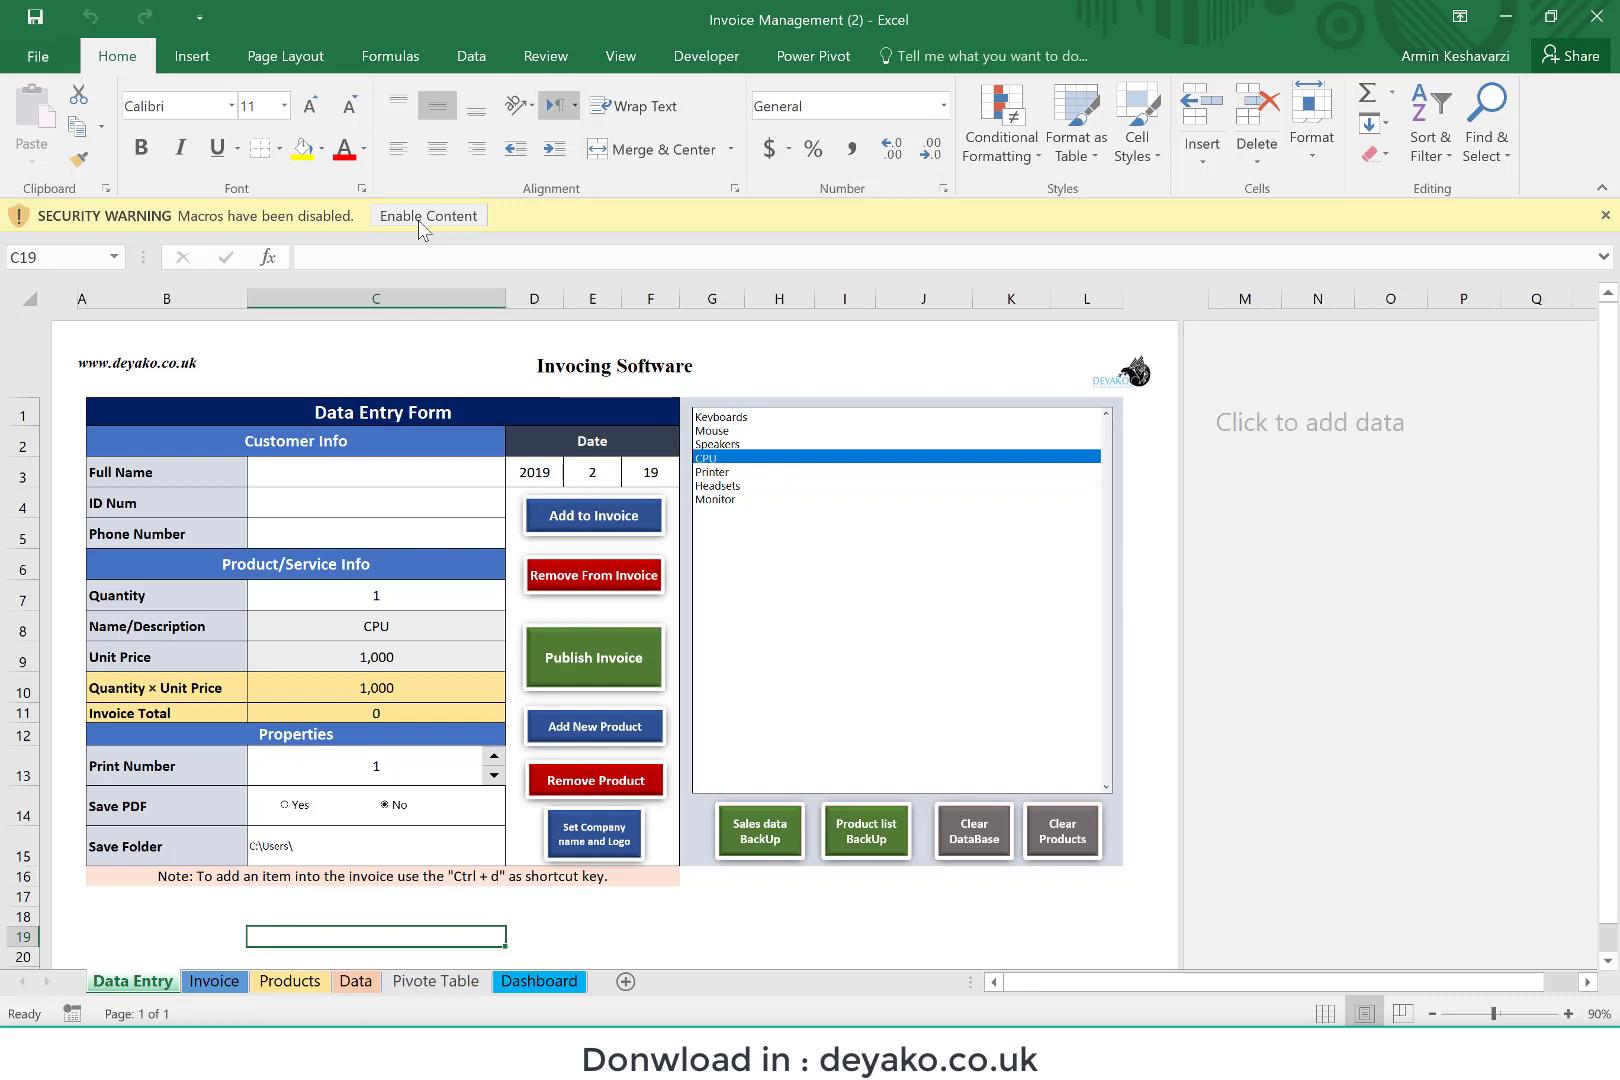
click(419, 222)
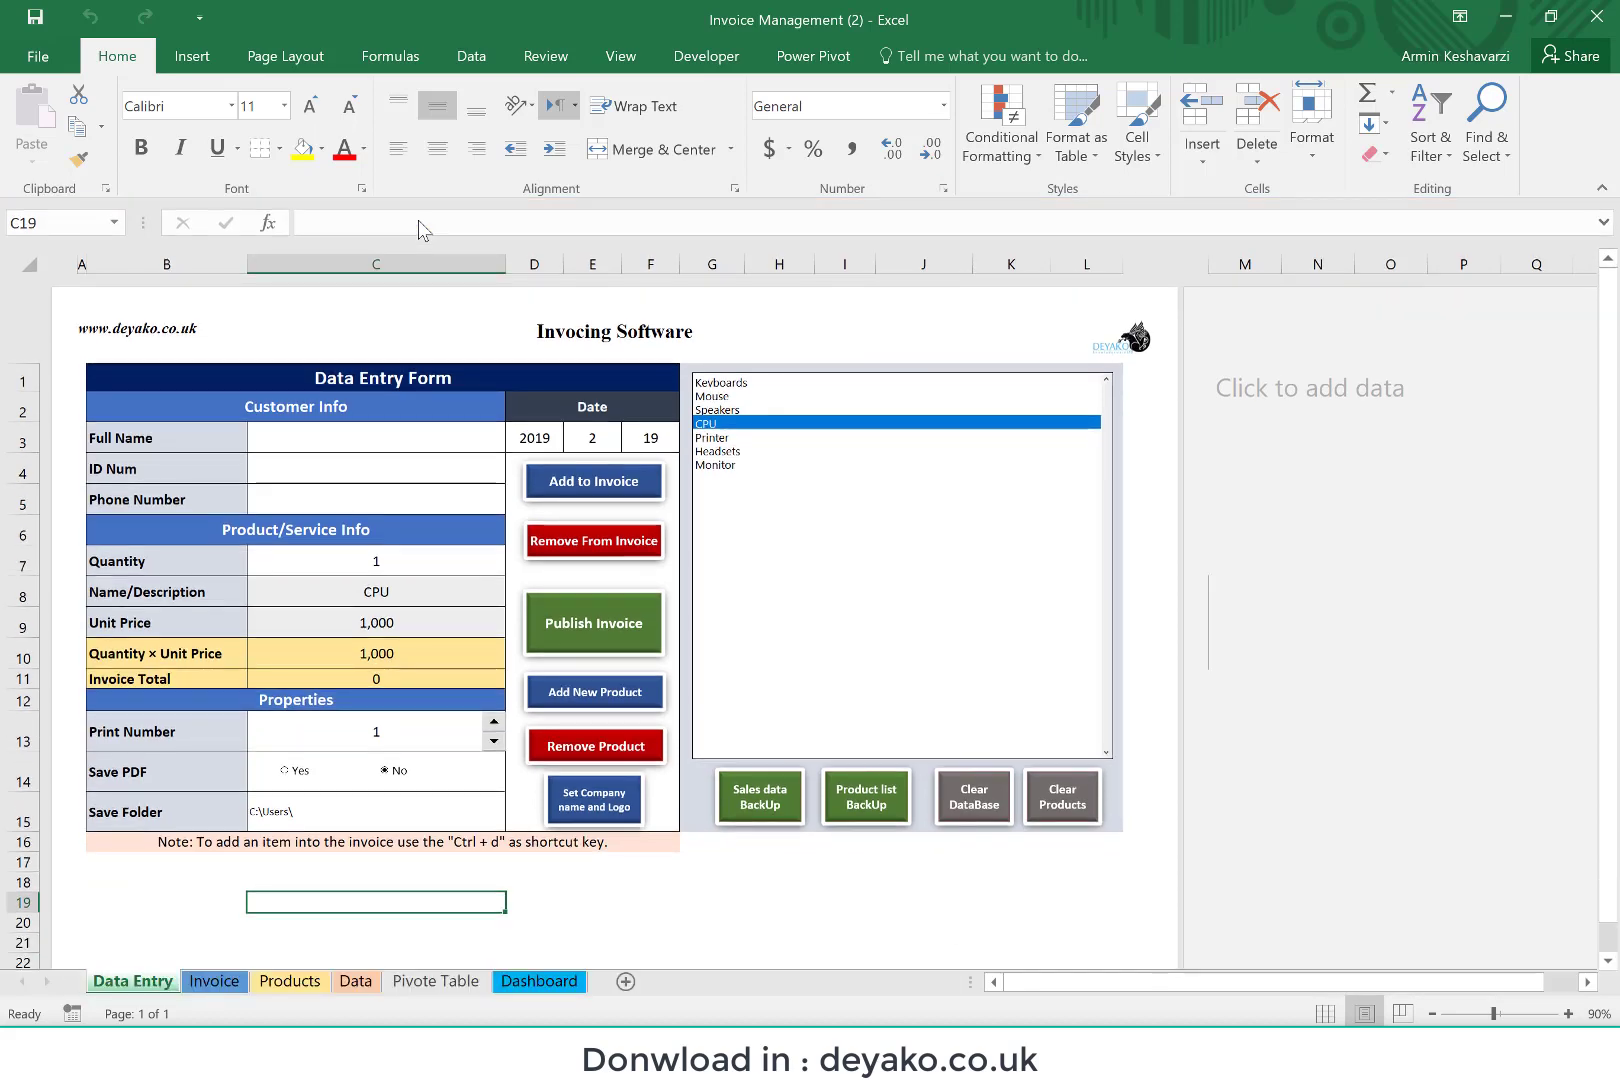
click(369, 450)
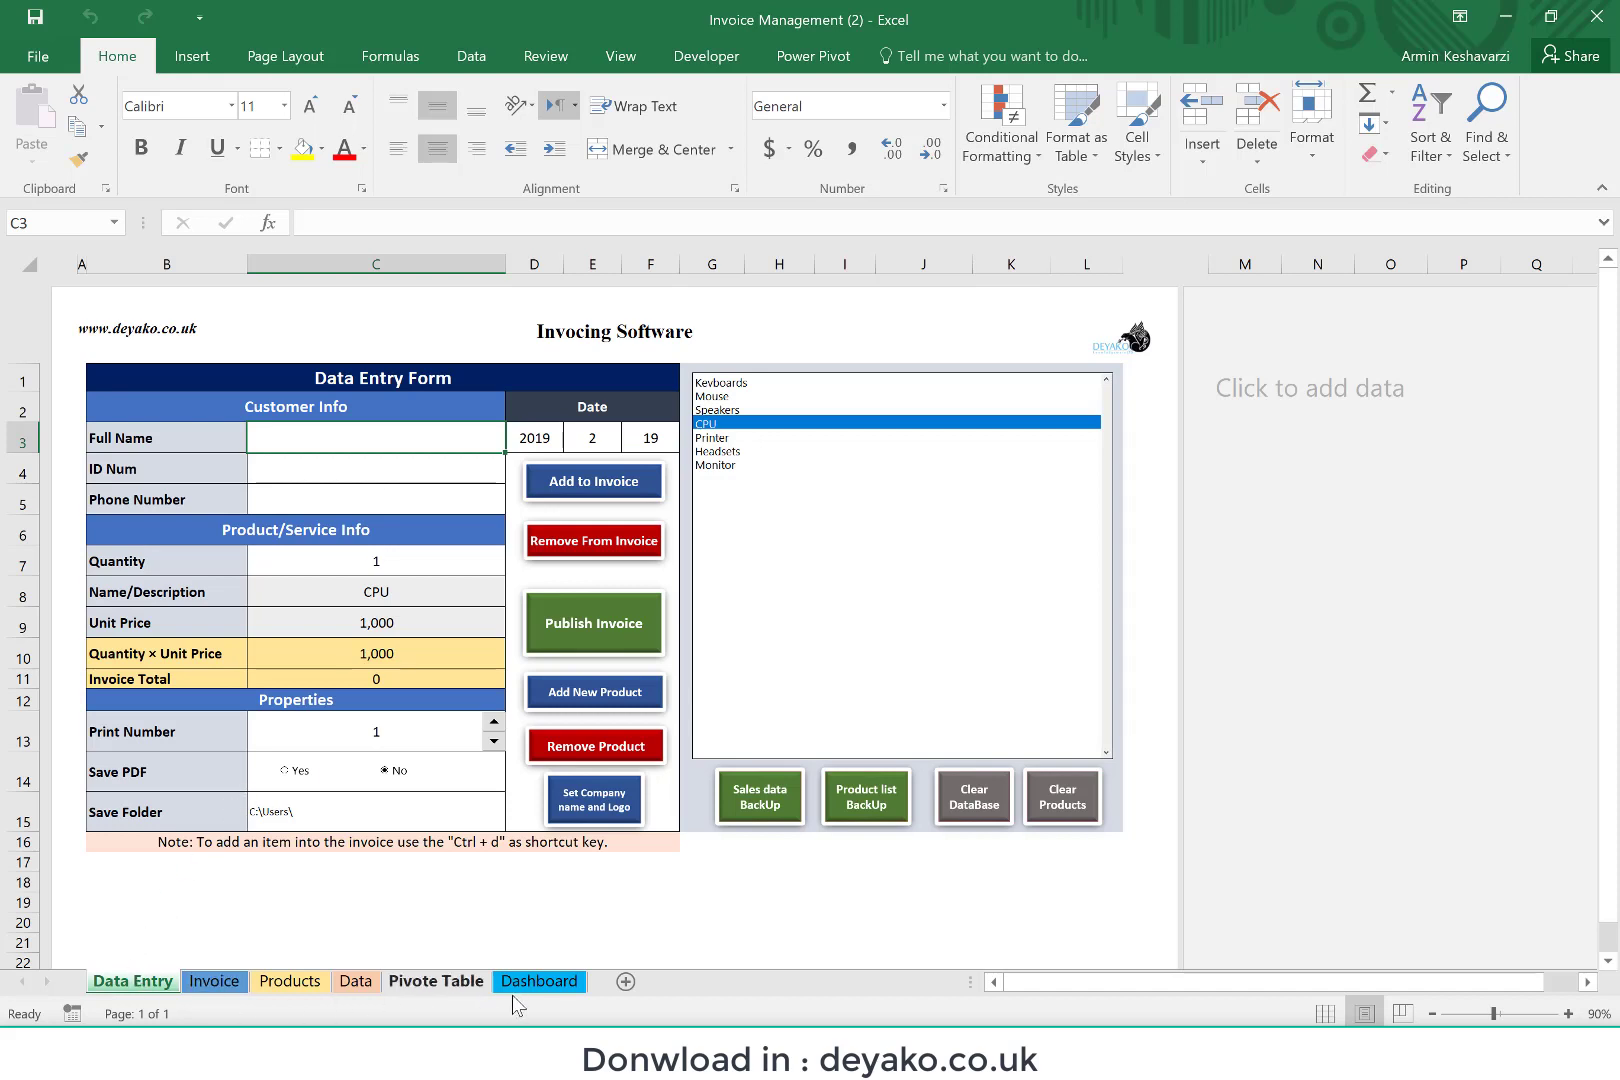
Step: Review the Invoice template, the Products price list and the sales records on the Data sheet
click(215, 983)
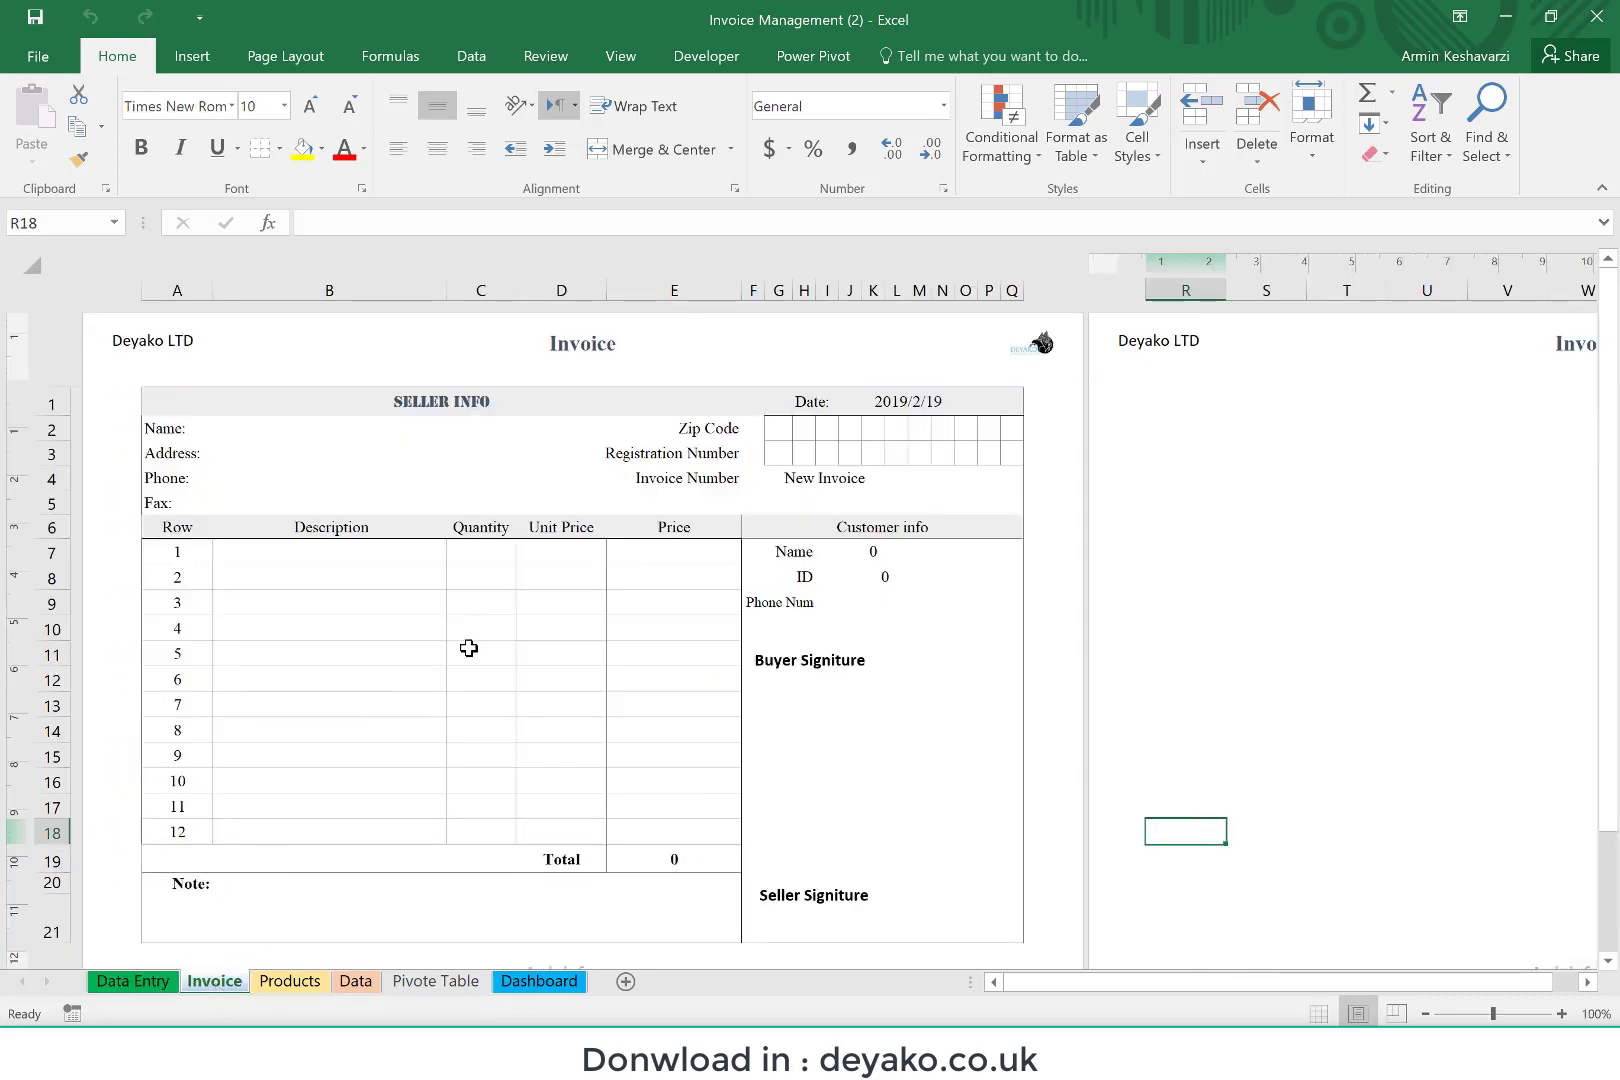
click(370, 551)
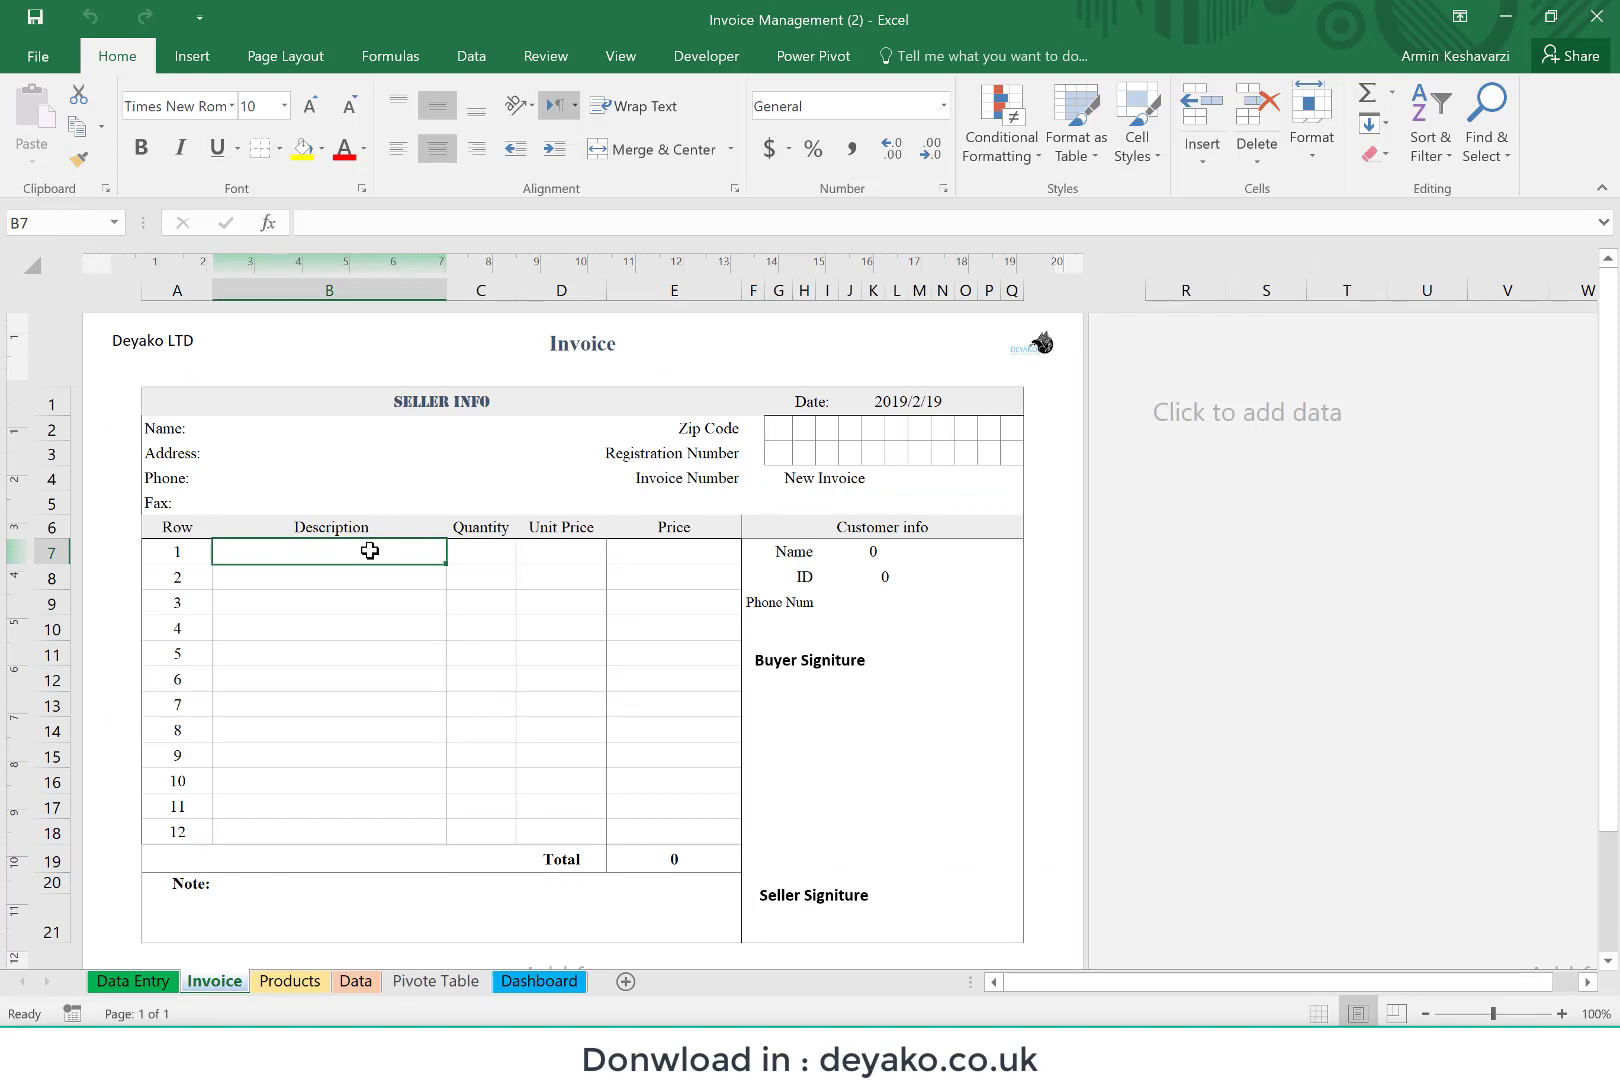
click(289, 981)
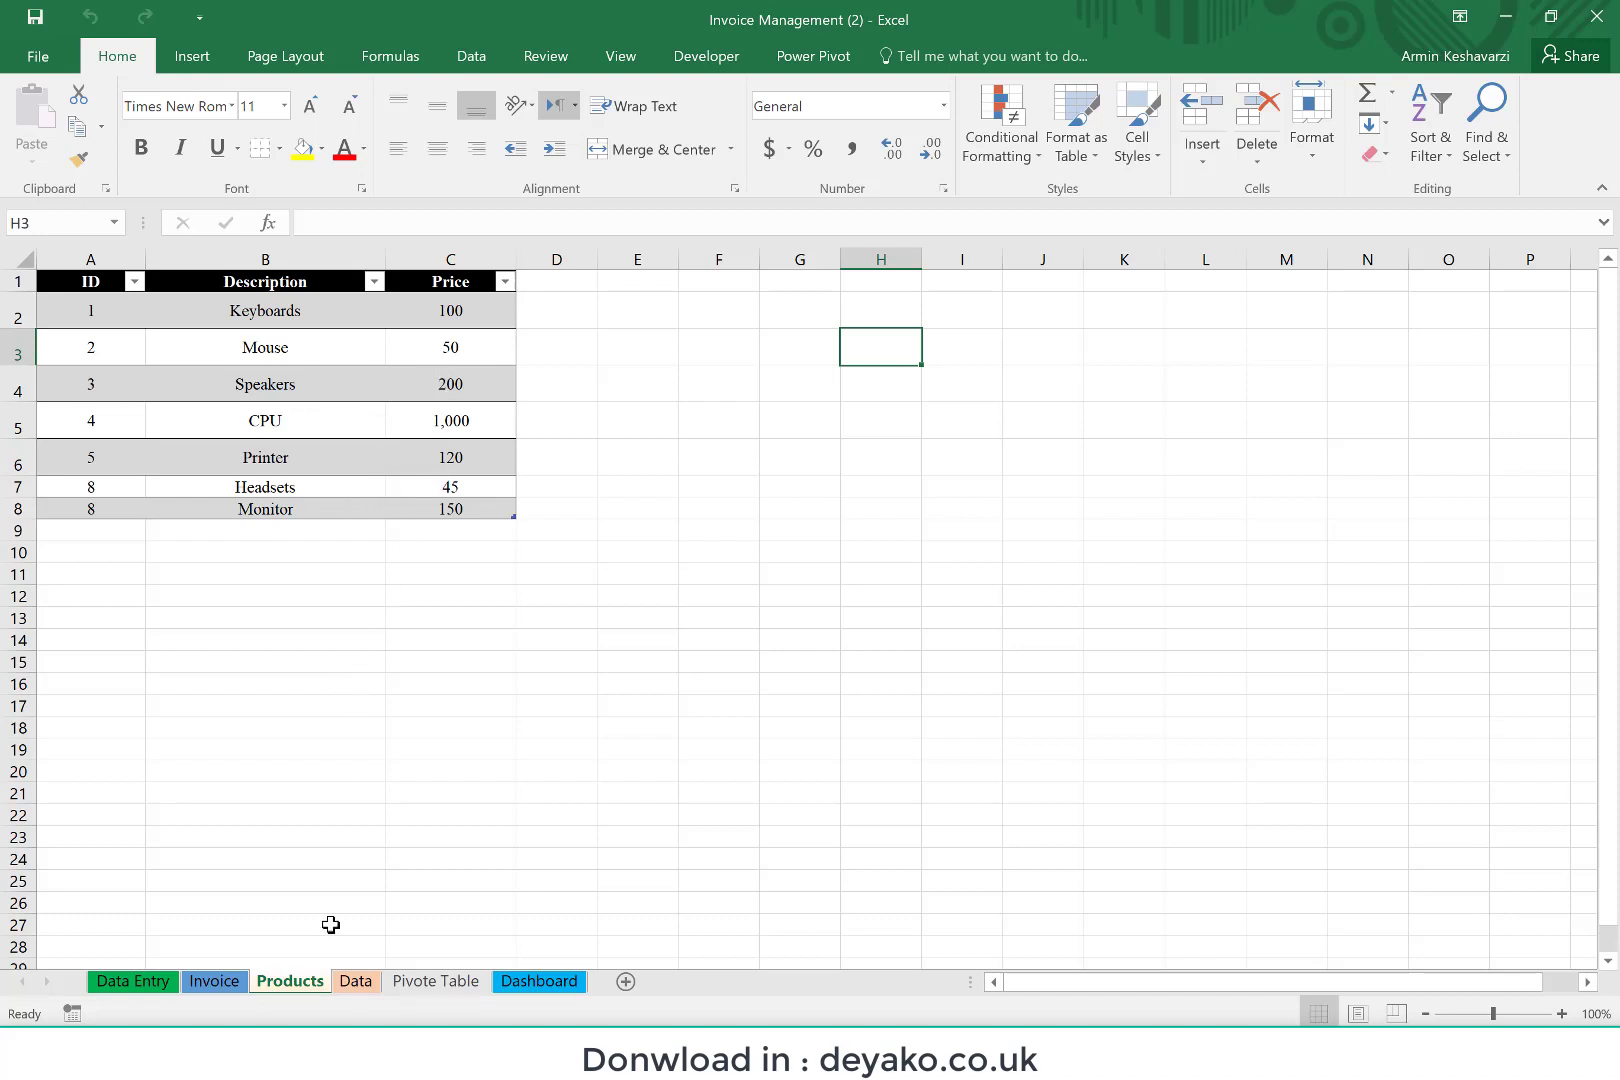
click(339, 986)
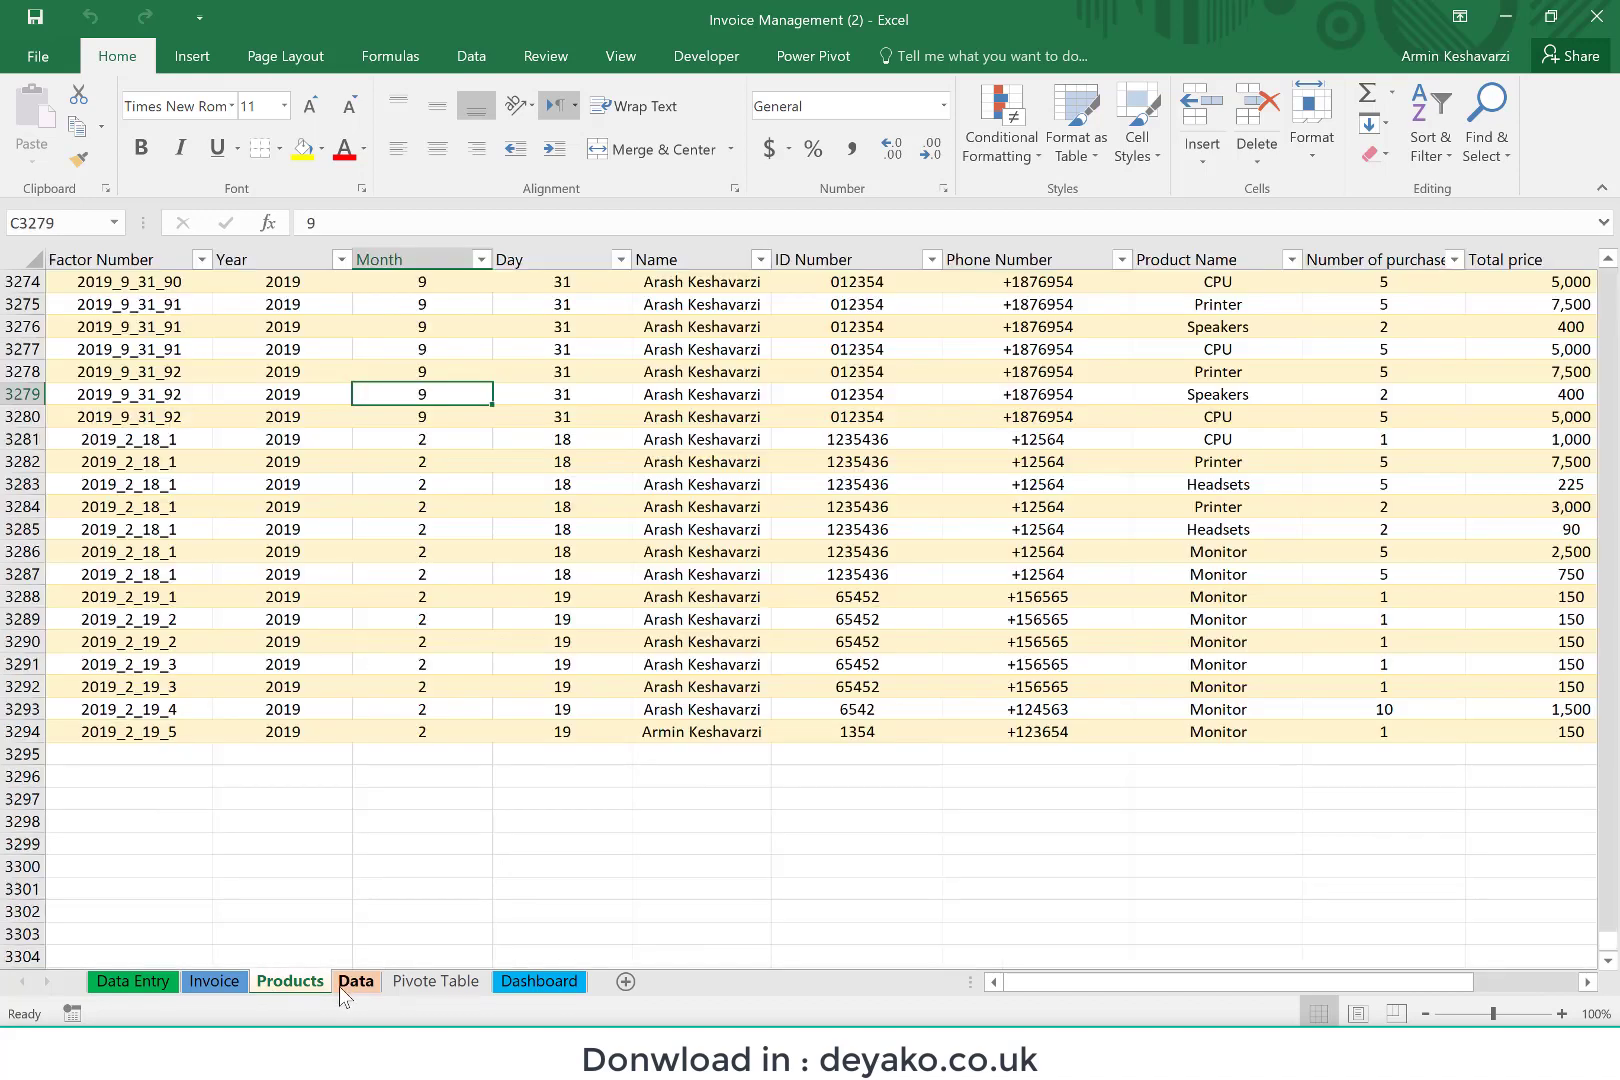
scroll(380, 663, up, 15)
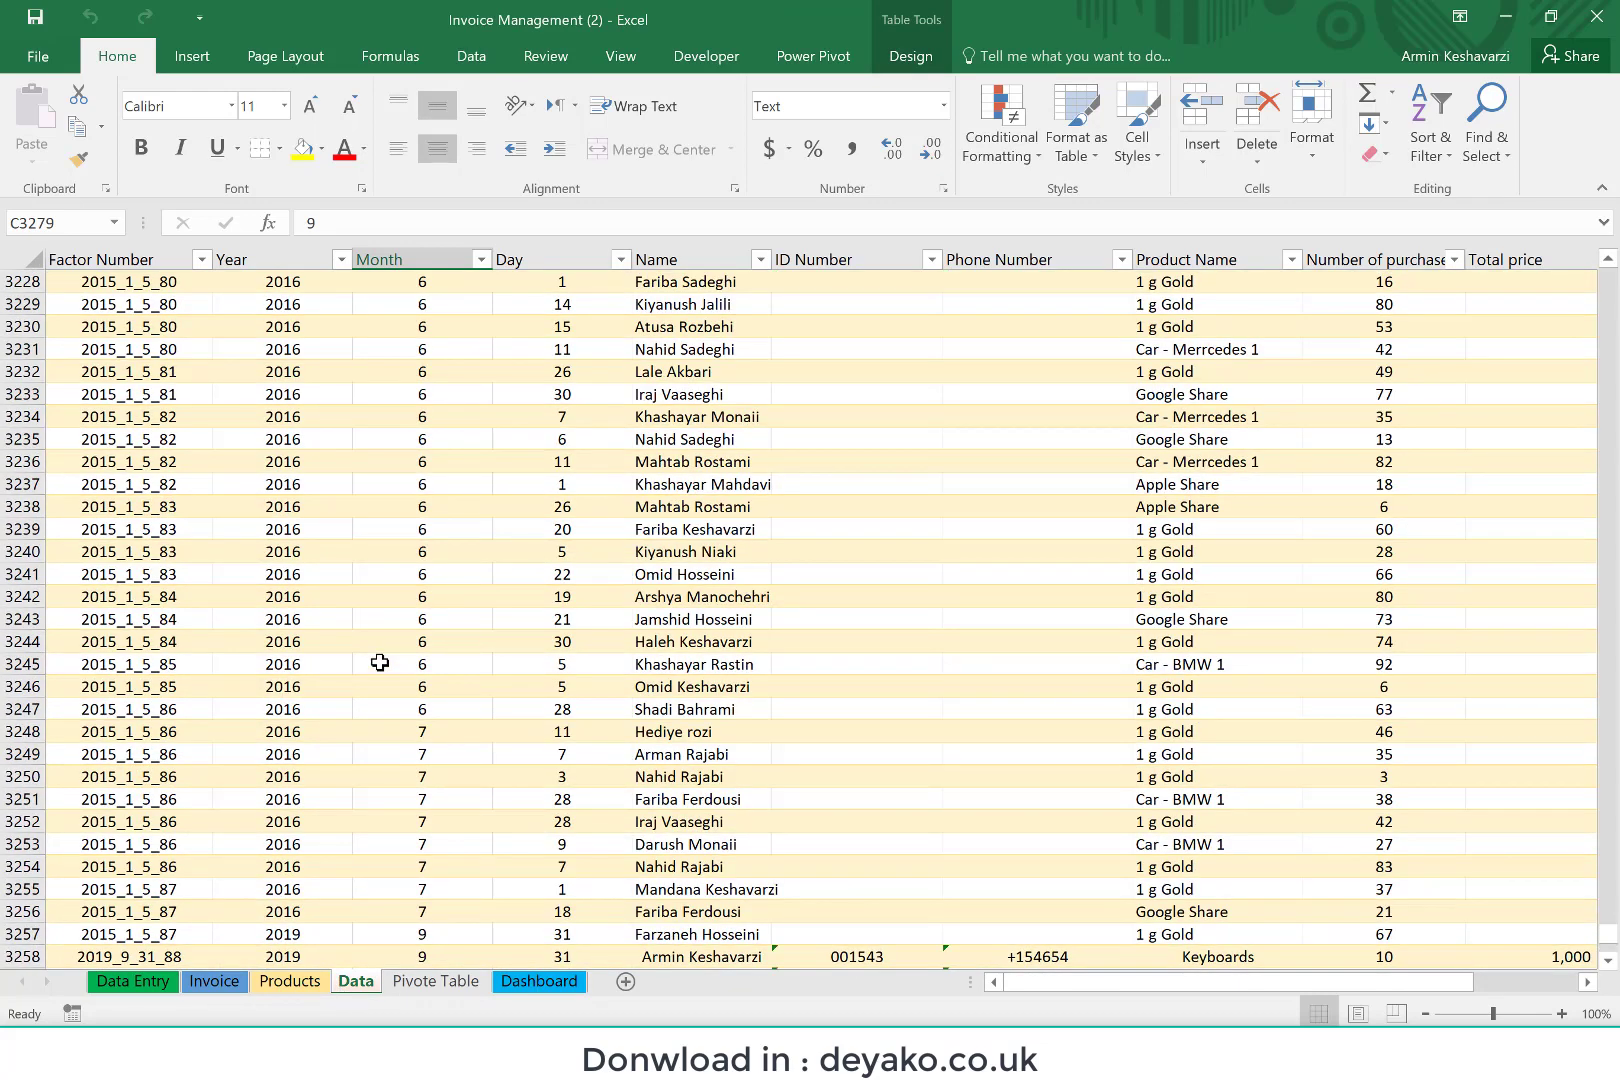
scroll(380, 663, down, 10)
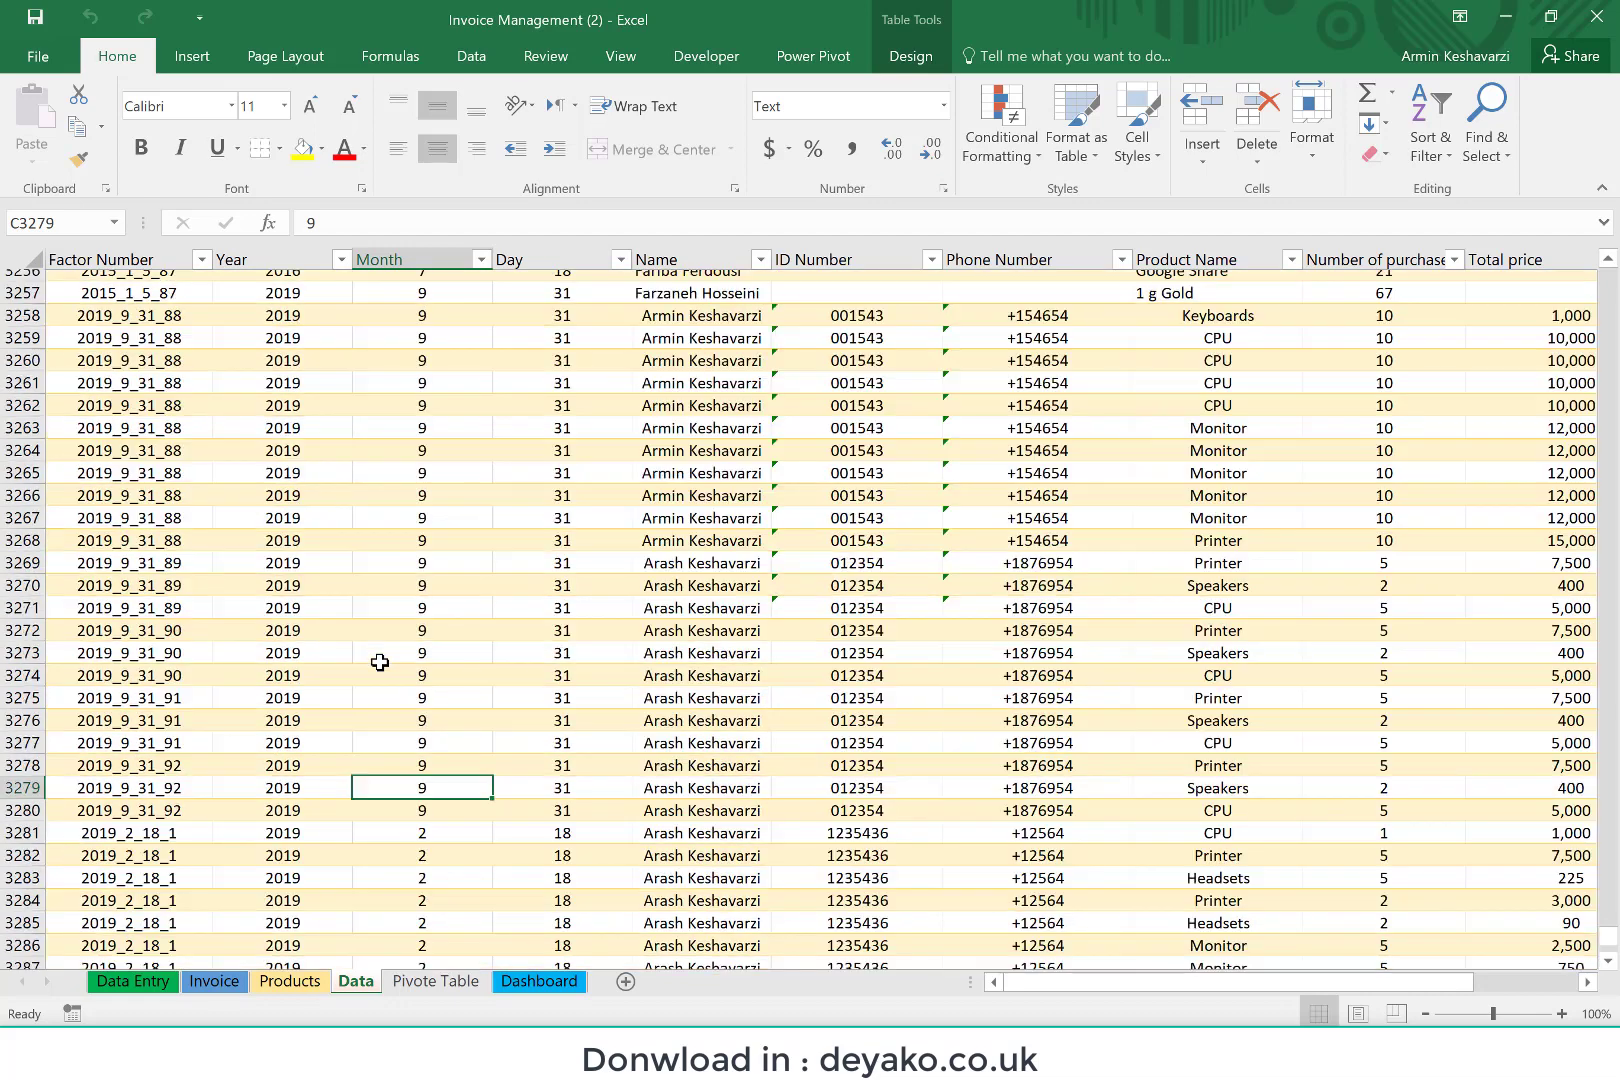
scroll(380, 663, down, 6)
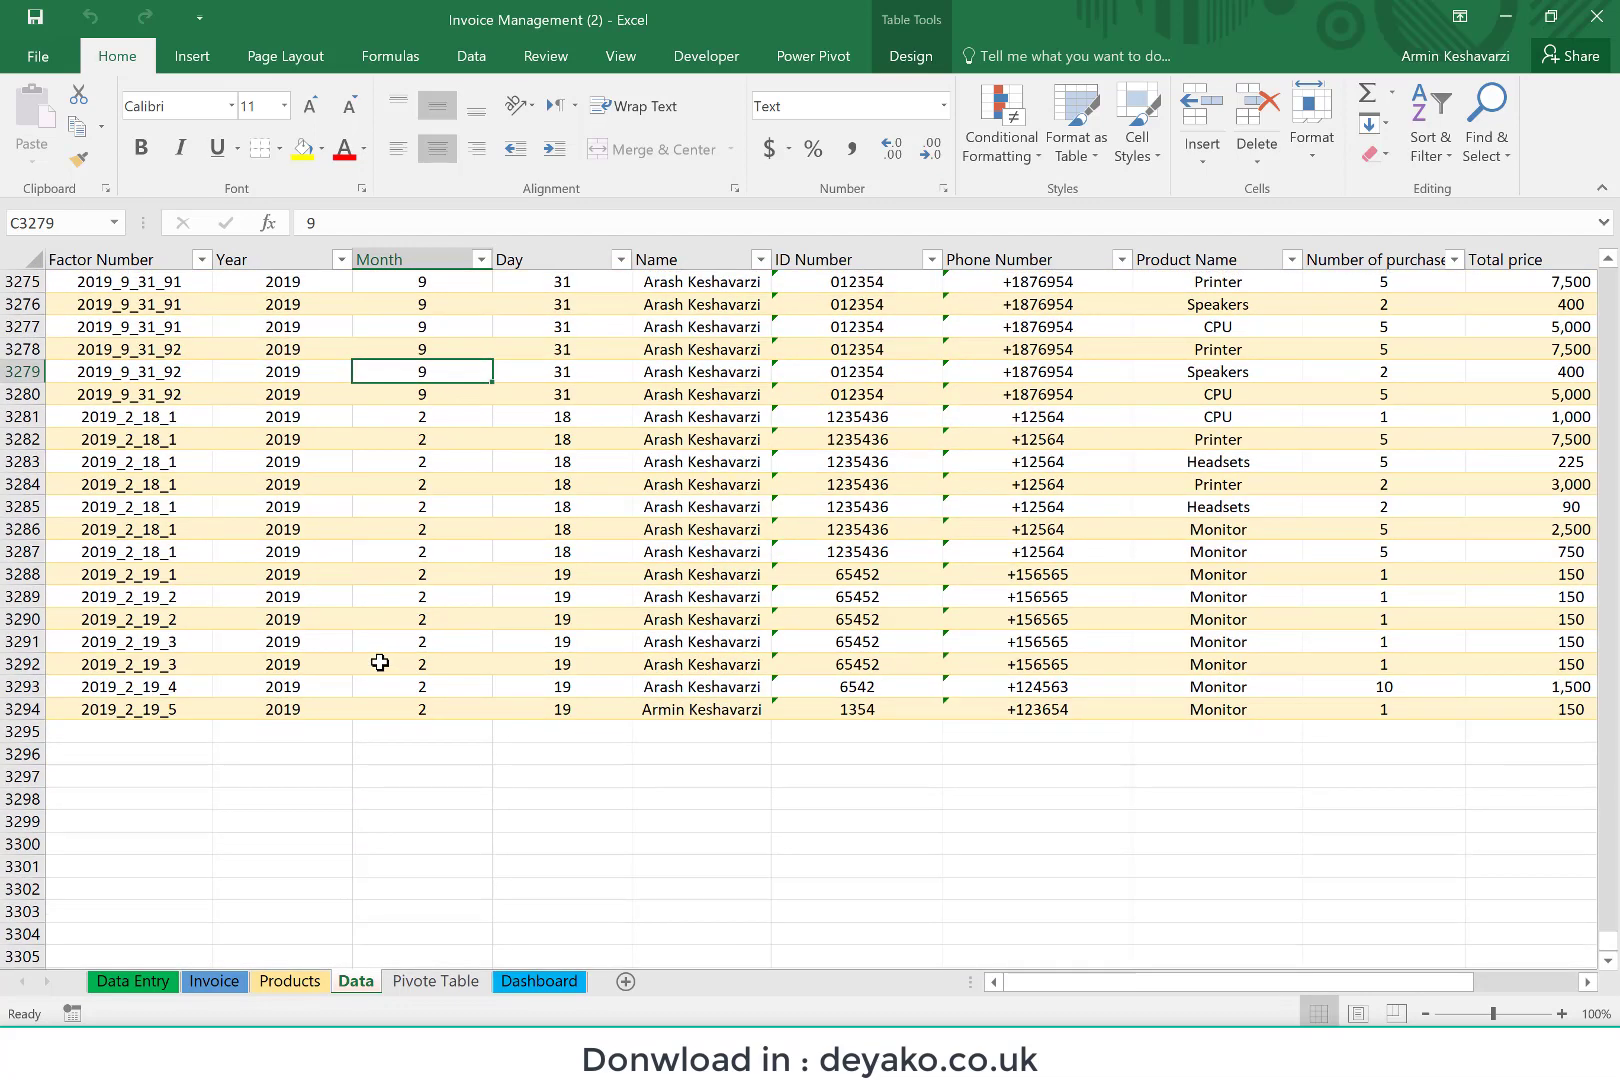
Step: Hide the Pivote Table sheet
click(446, 982)
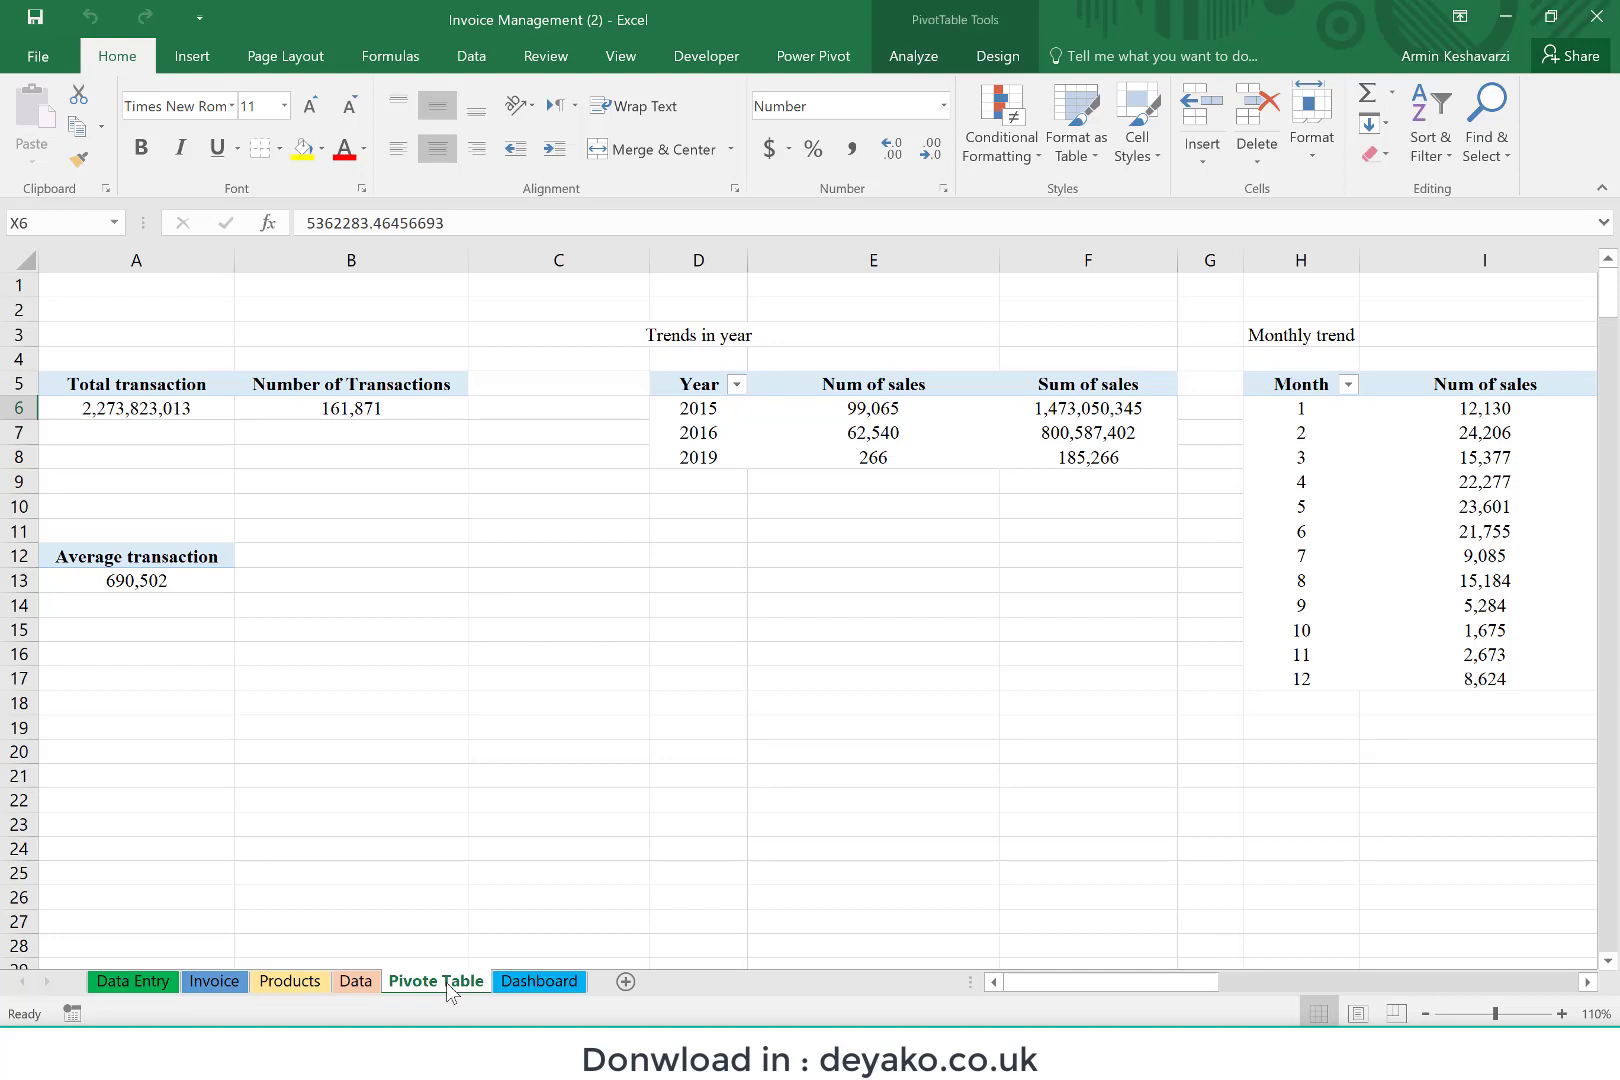
right_click(446, 982)
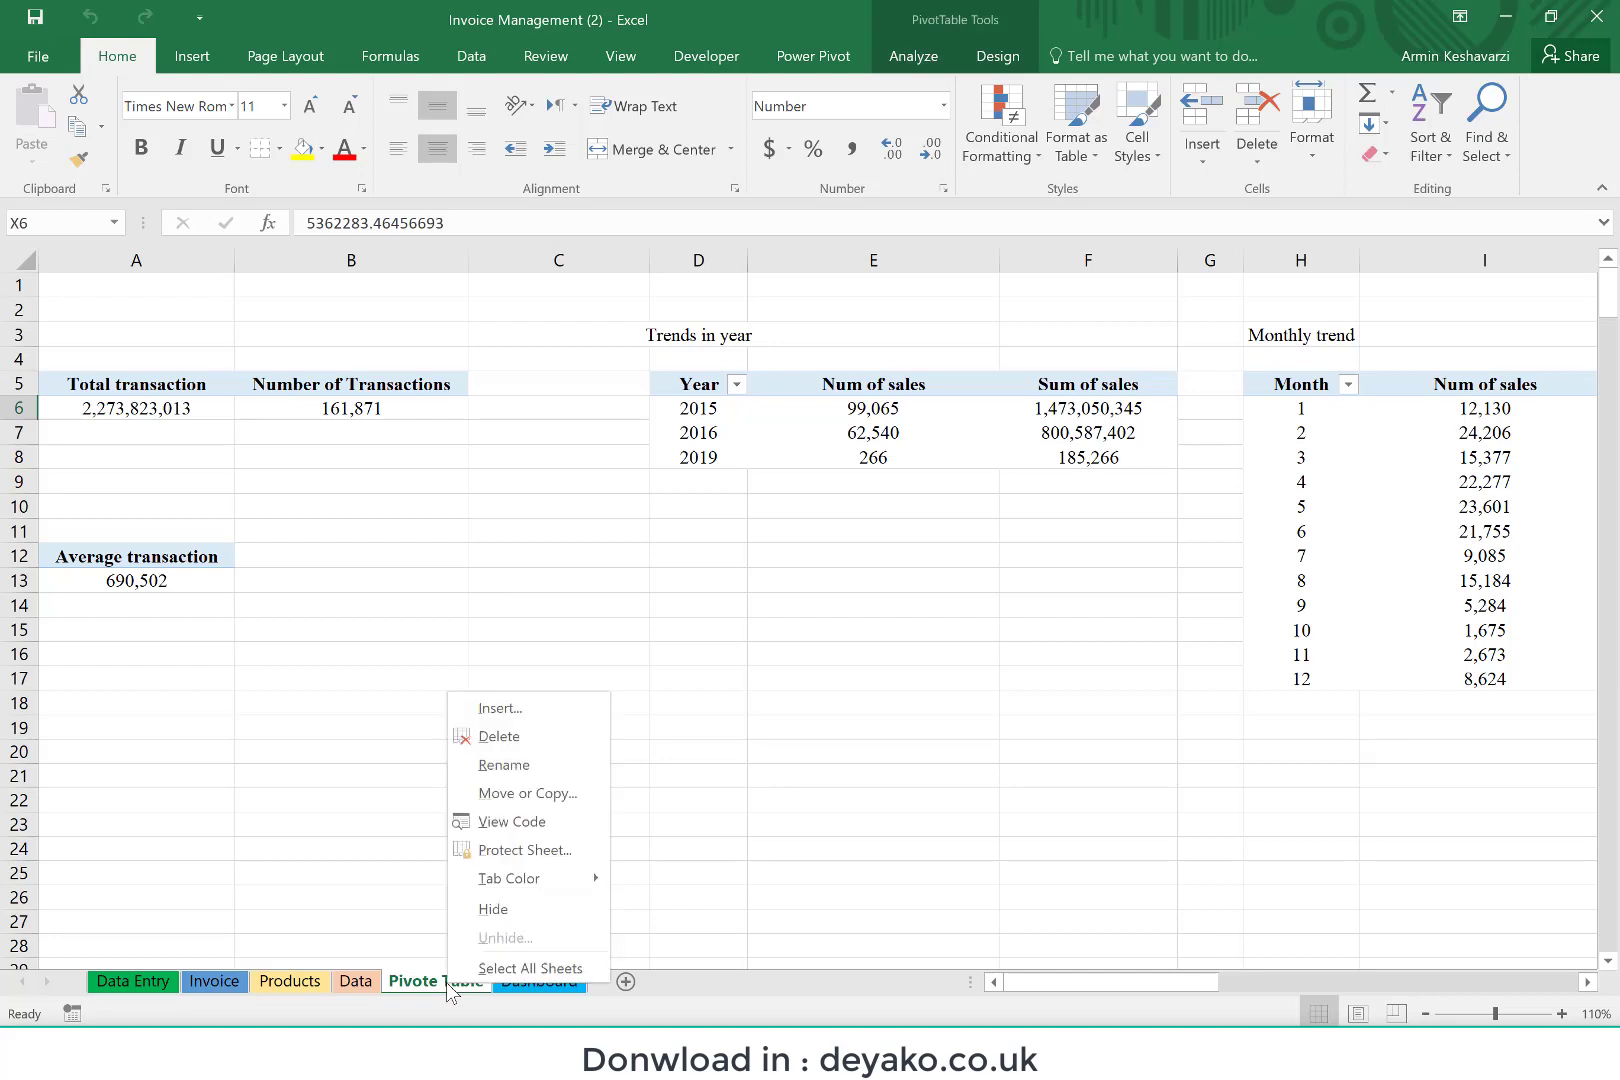
click(494, 909)
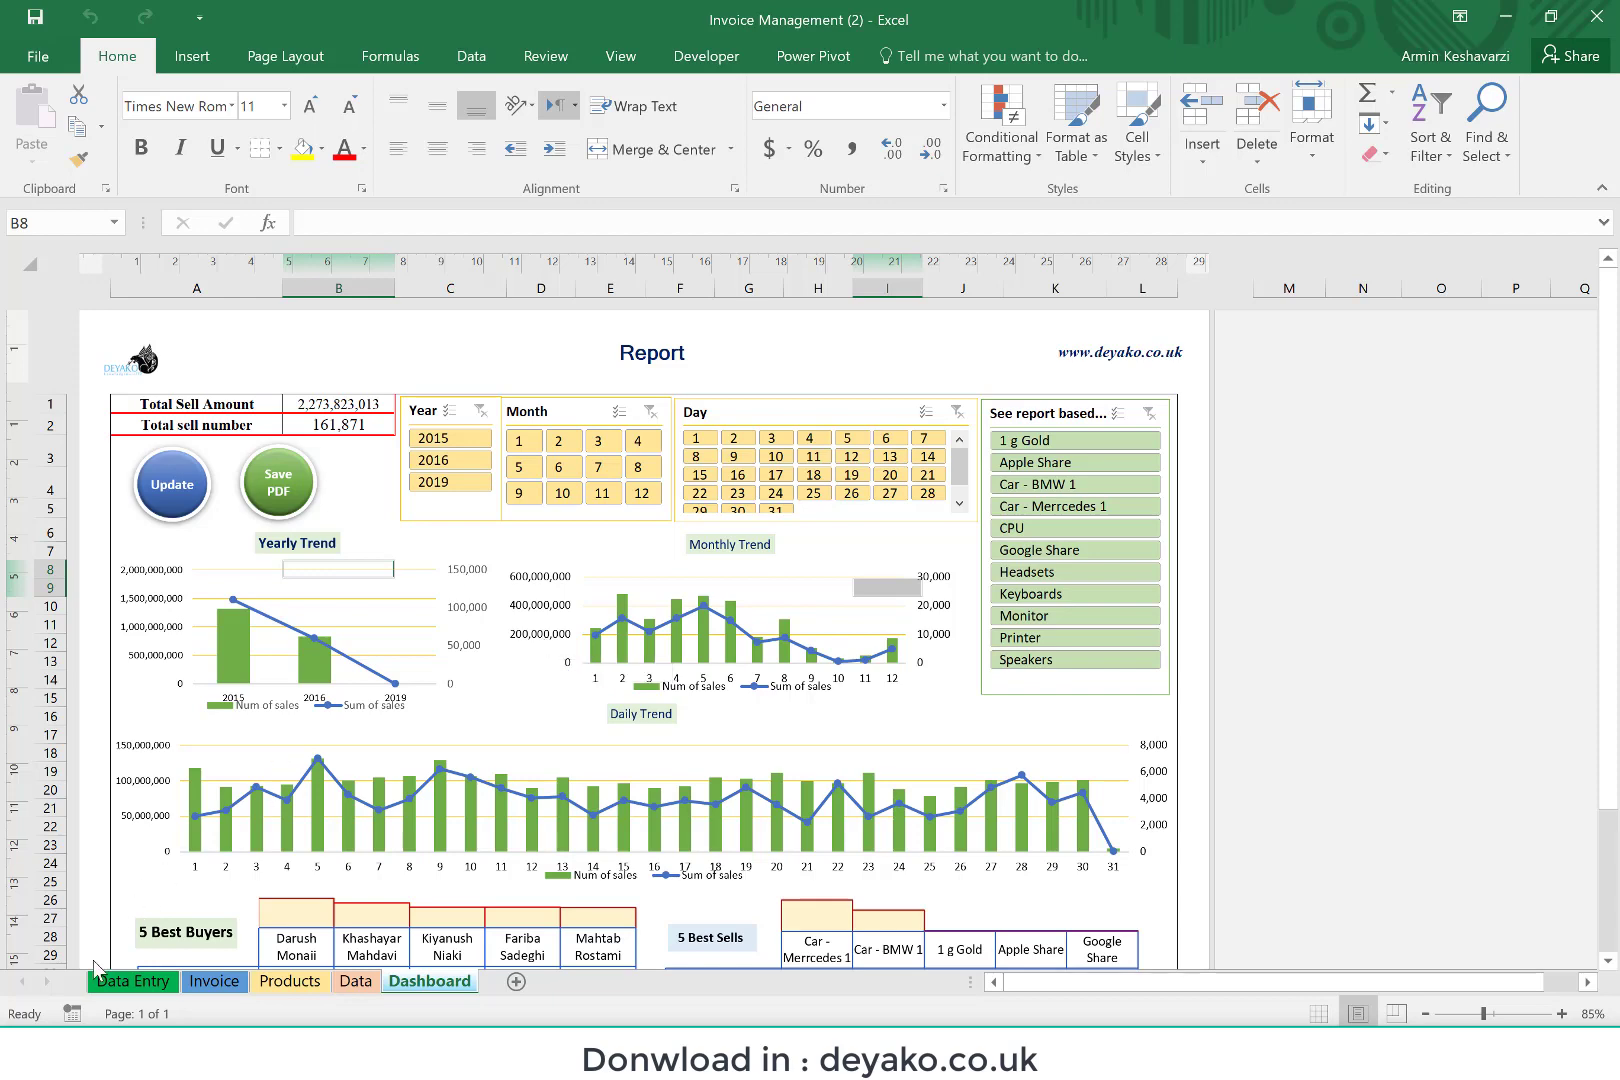
Step: Look through the Data Entry, Dashboard, Invoice, Products and Data sheets to examine the workbook's layout and stored records
click(130, 981)
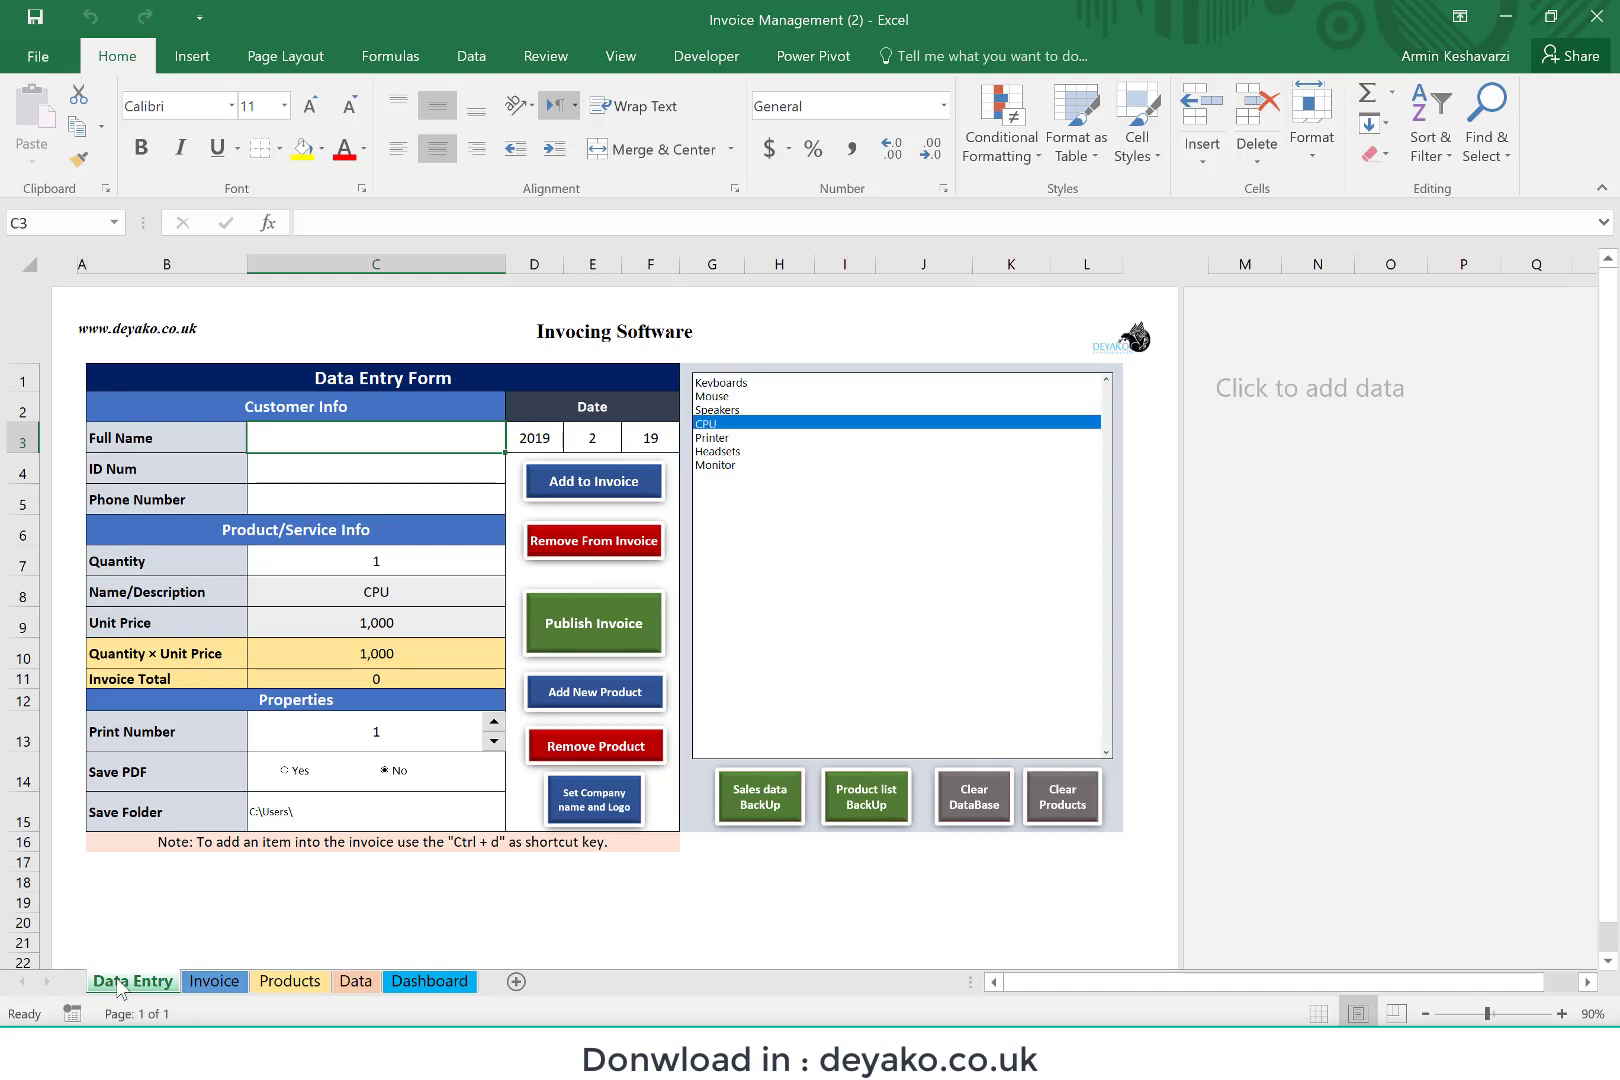
click(465, 984)
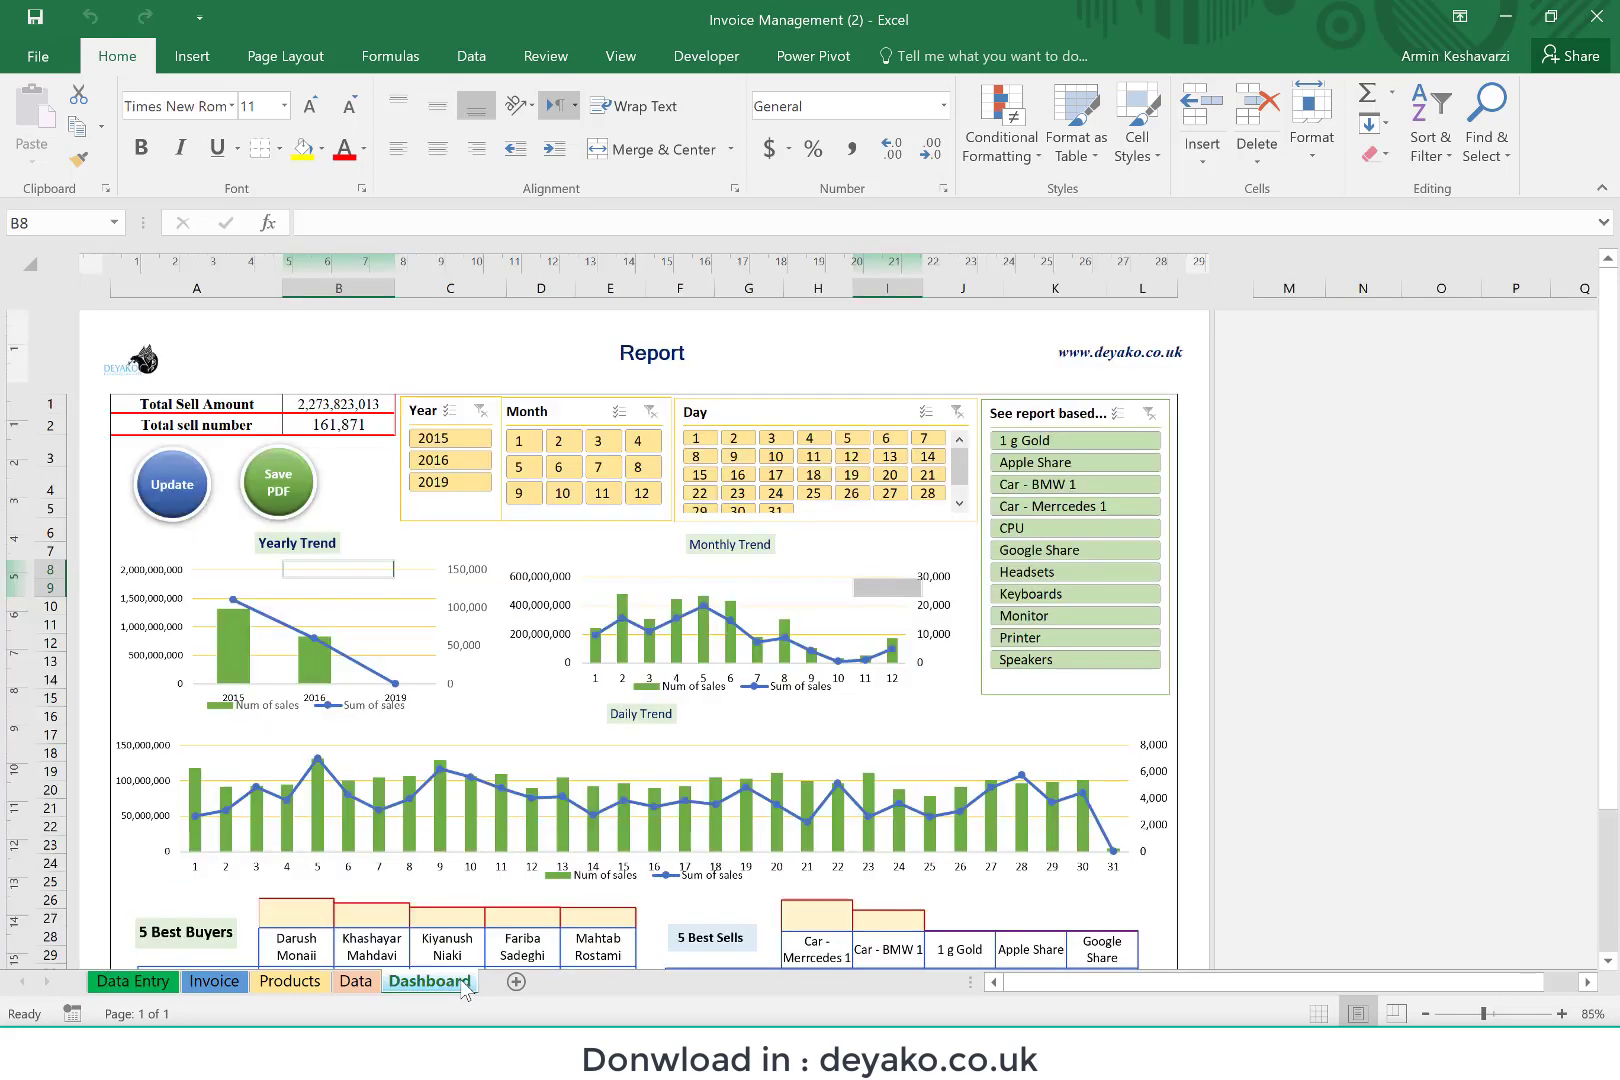
click(214, 981)
click(275, 983)
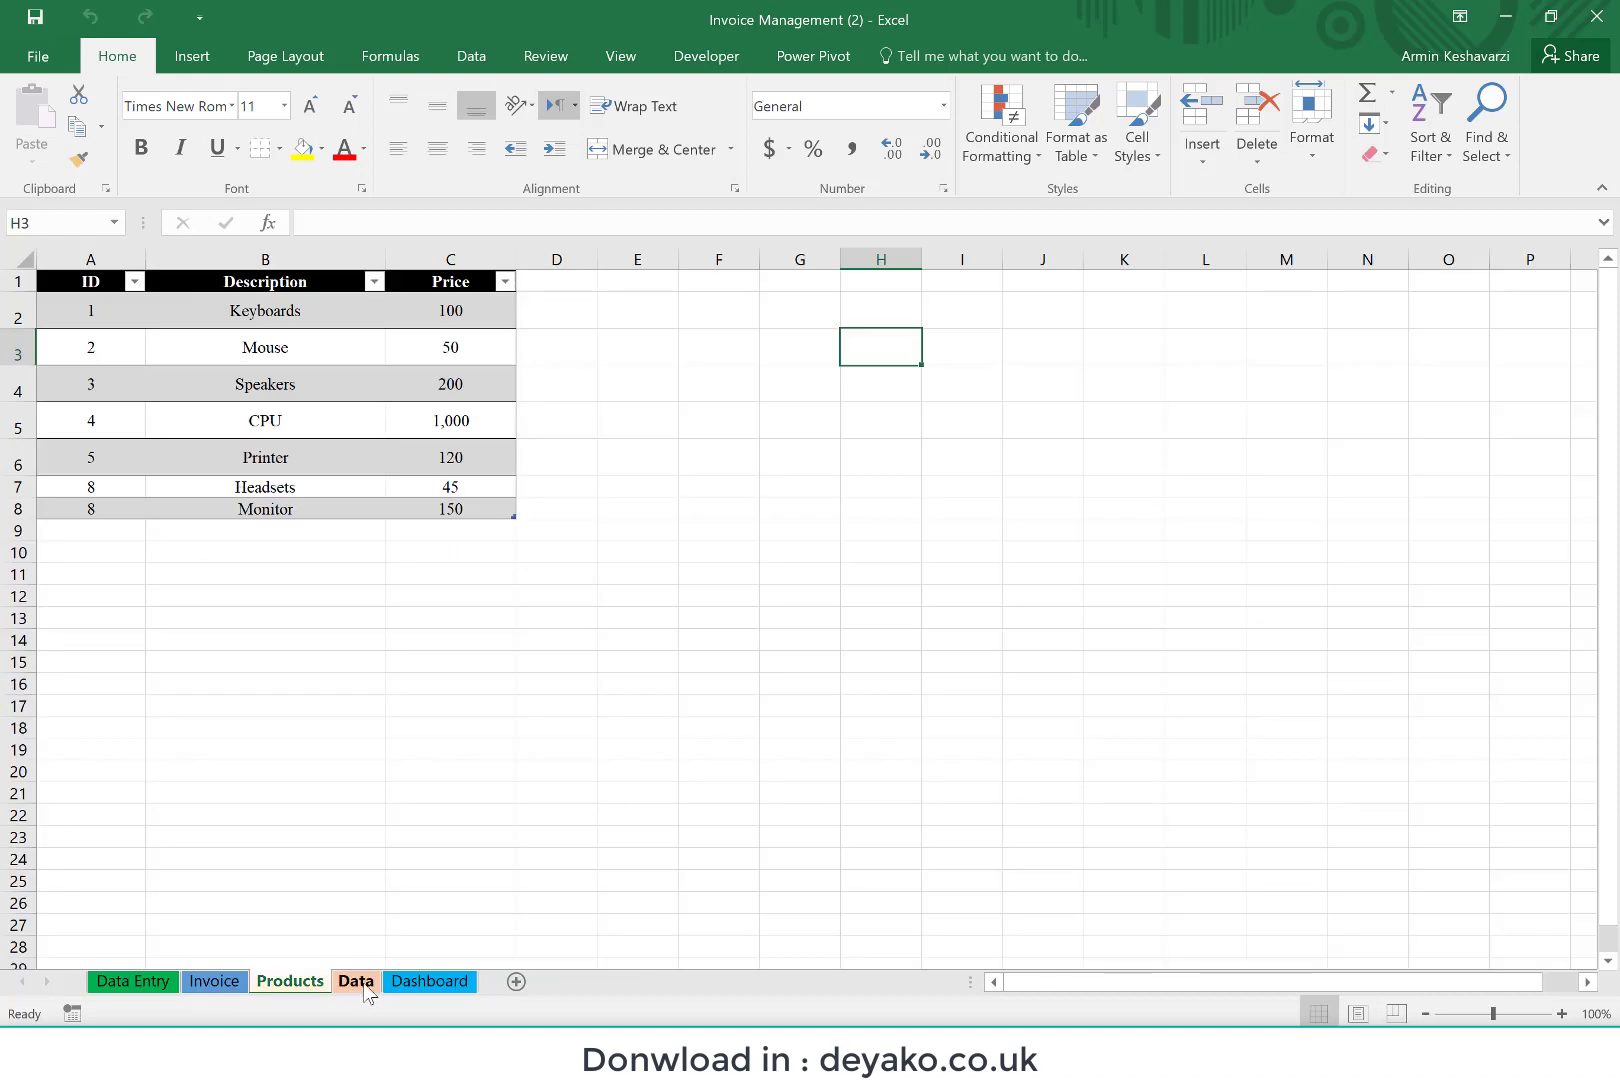
click(363, 985)
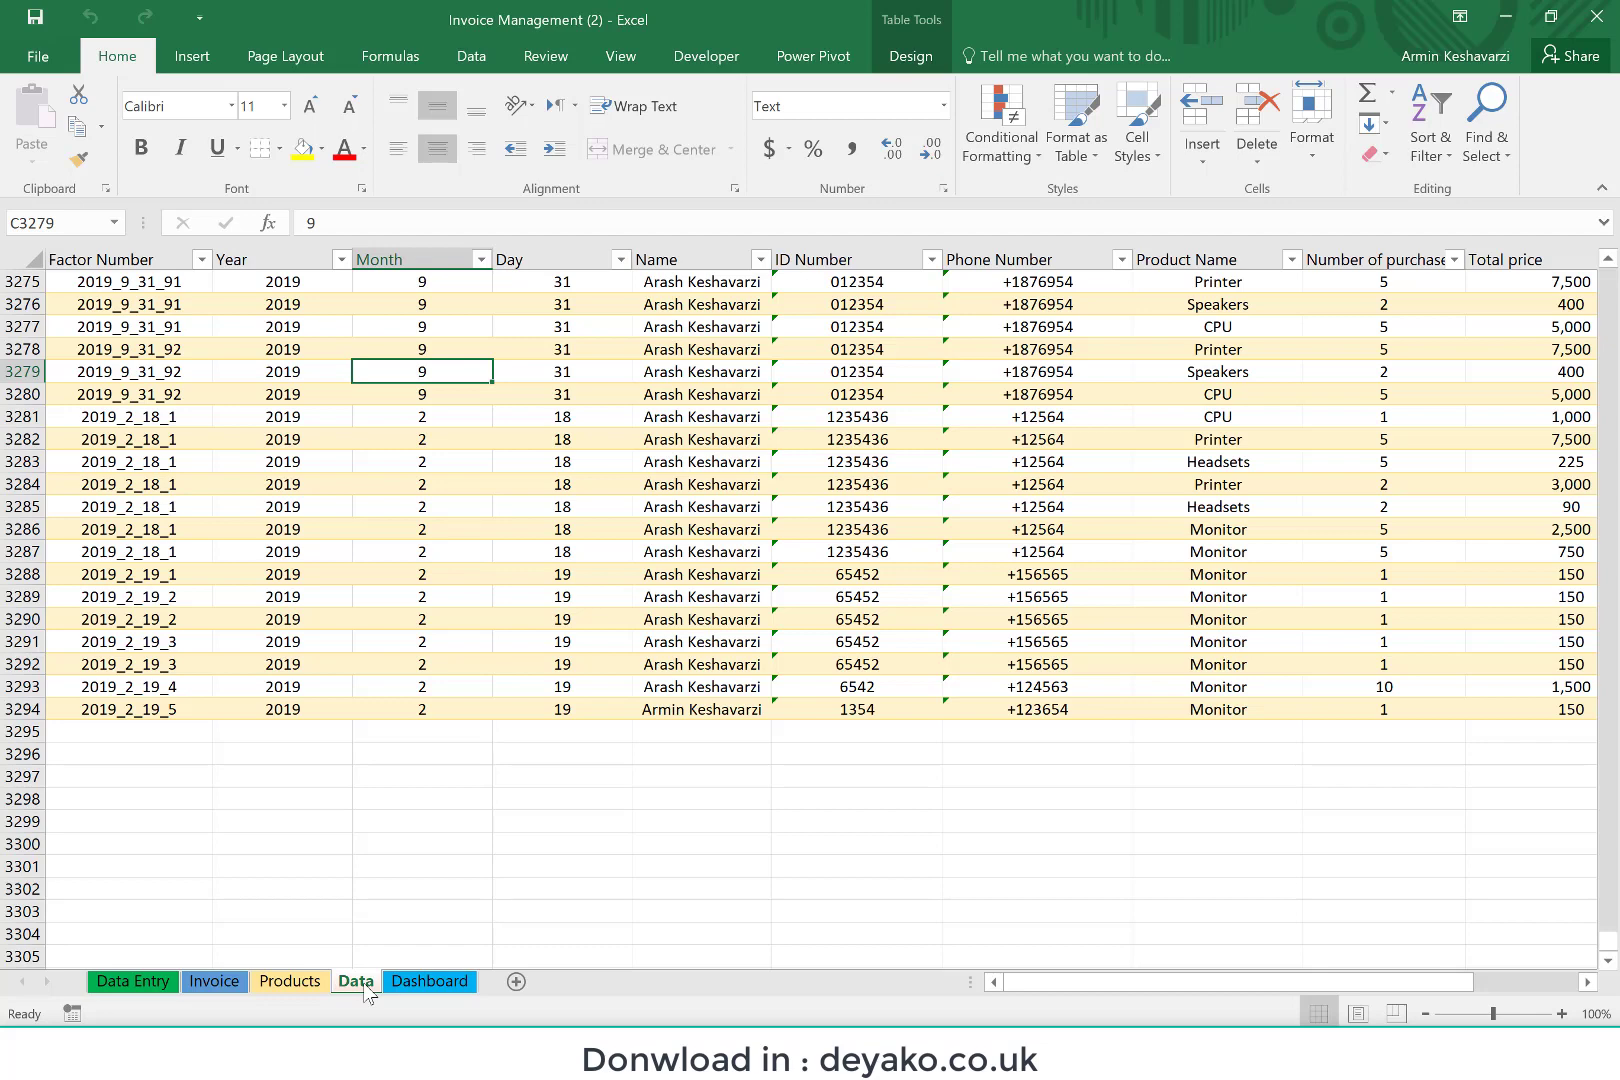
click(131, 983)
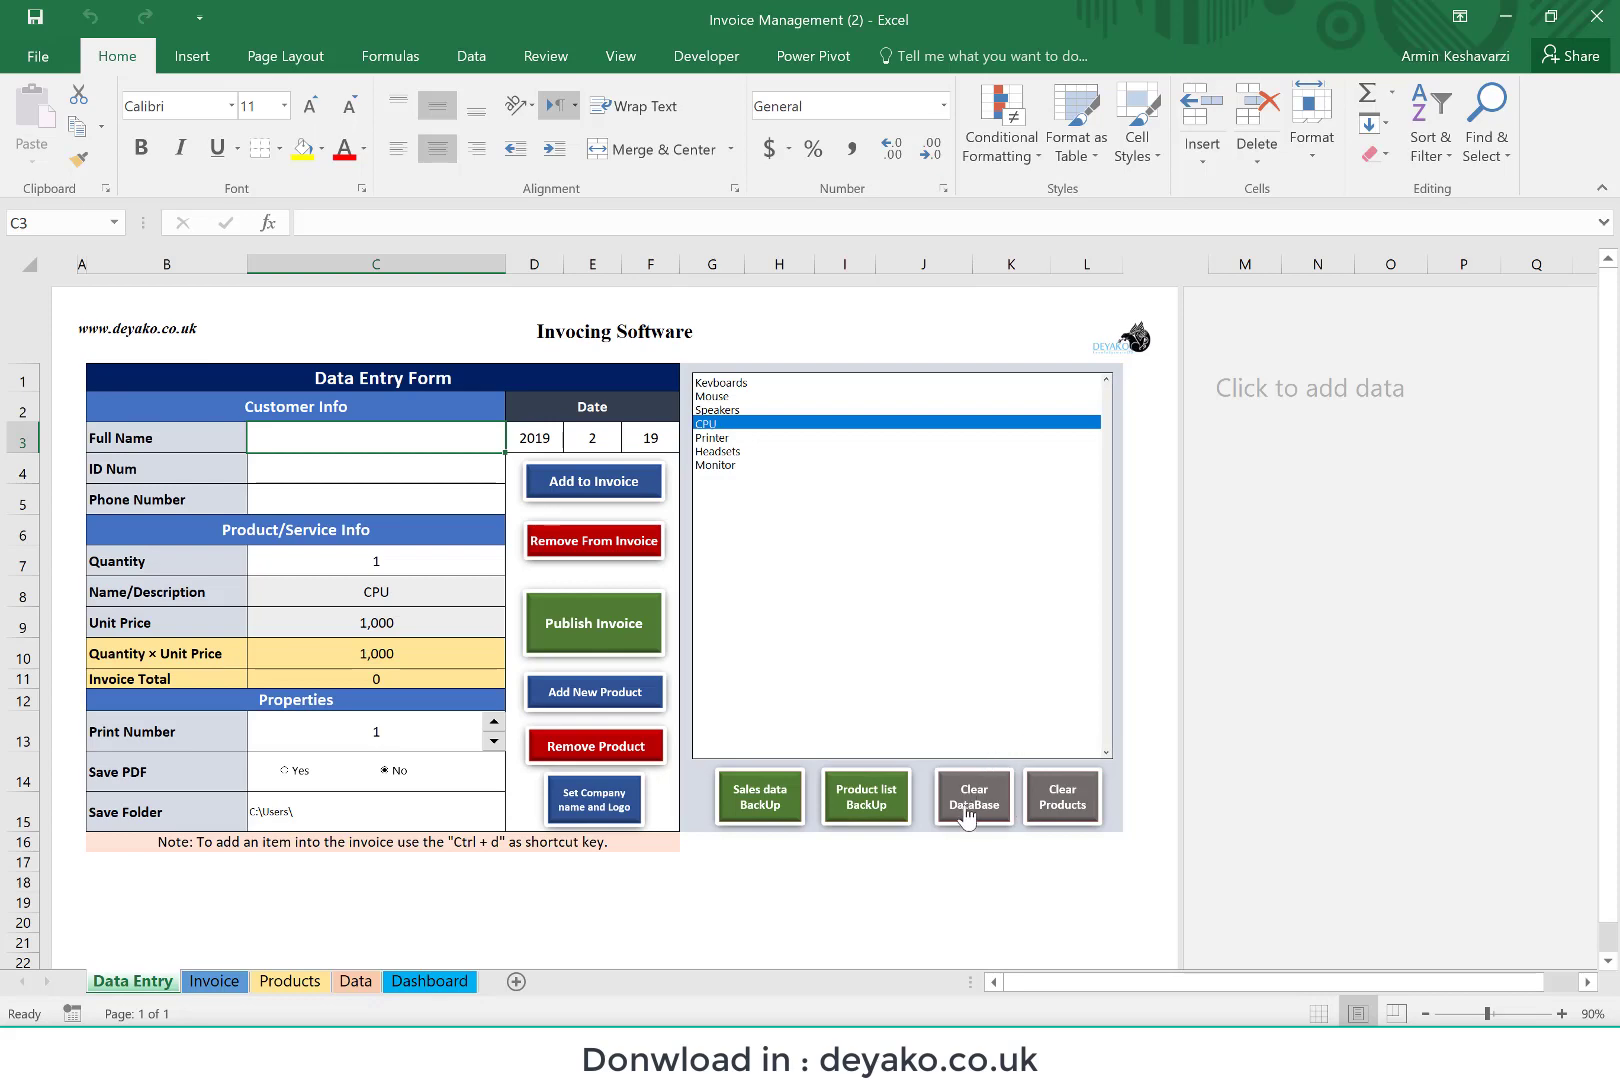
click(282, 980)
click(355, 982)
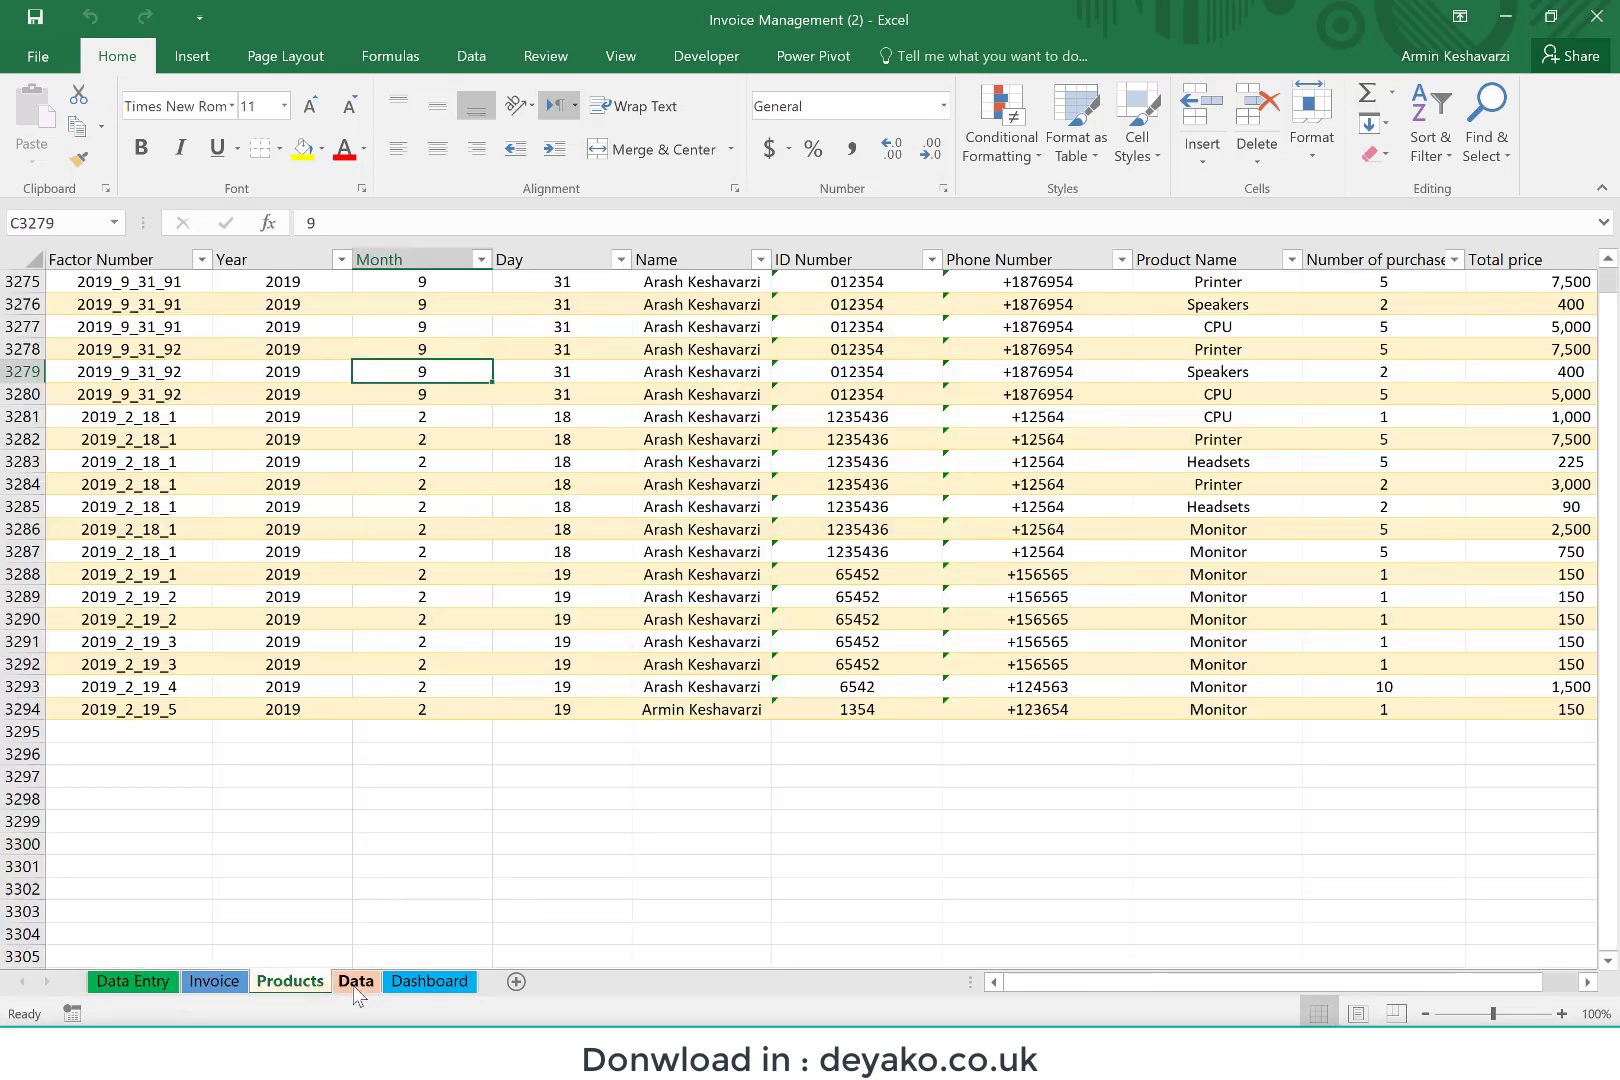
Step: Clear all products from the product list using the Data Entry form
click(133, 980)
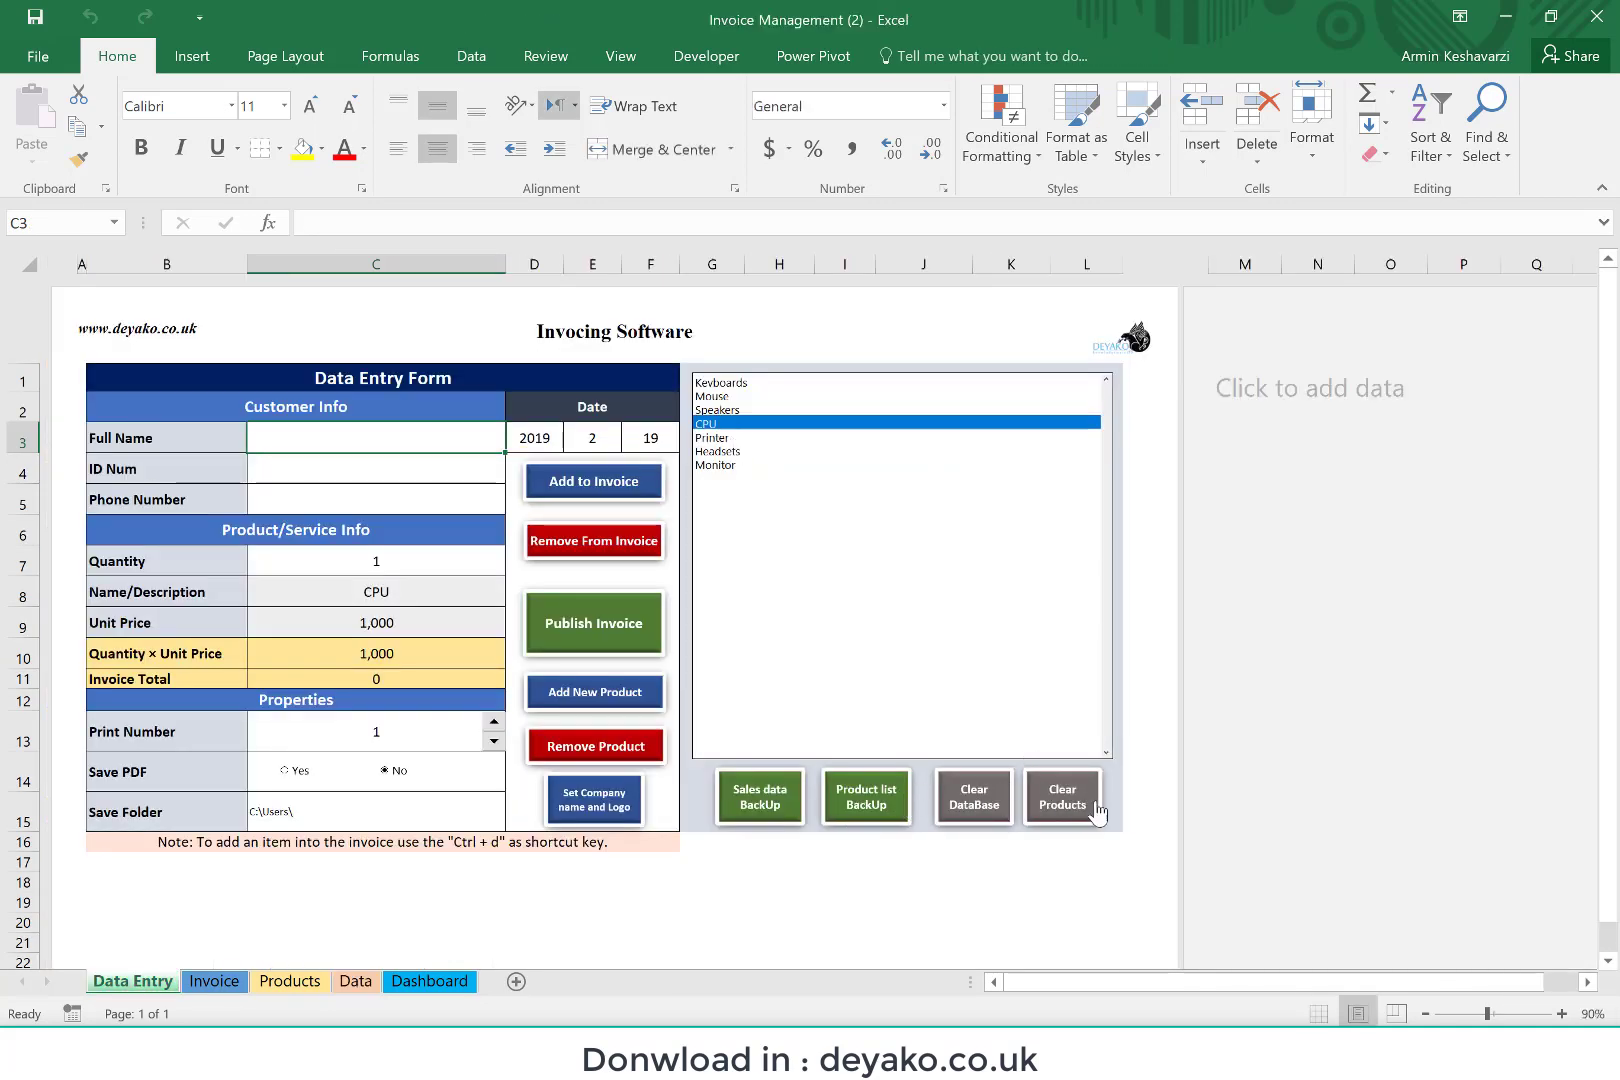
click(1097, 812)
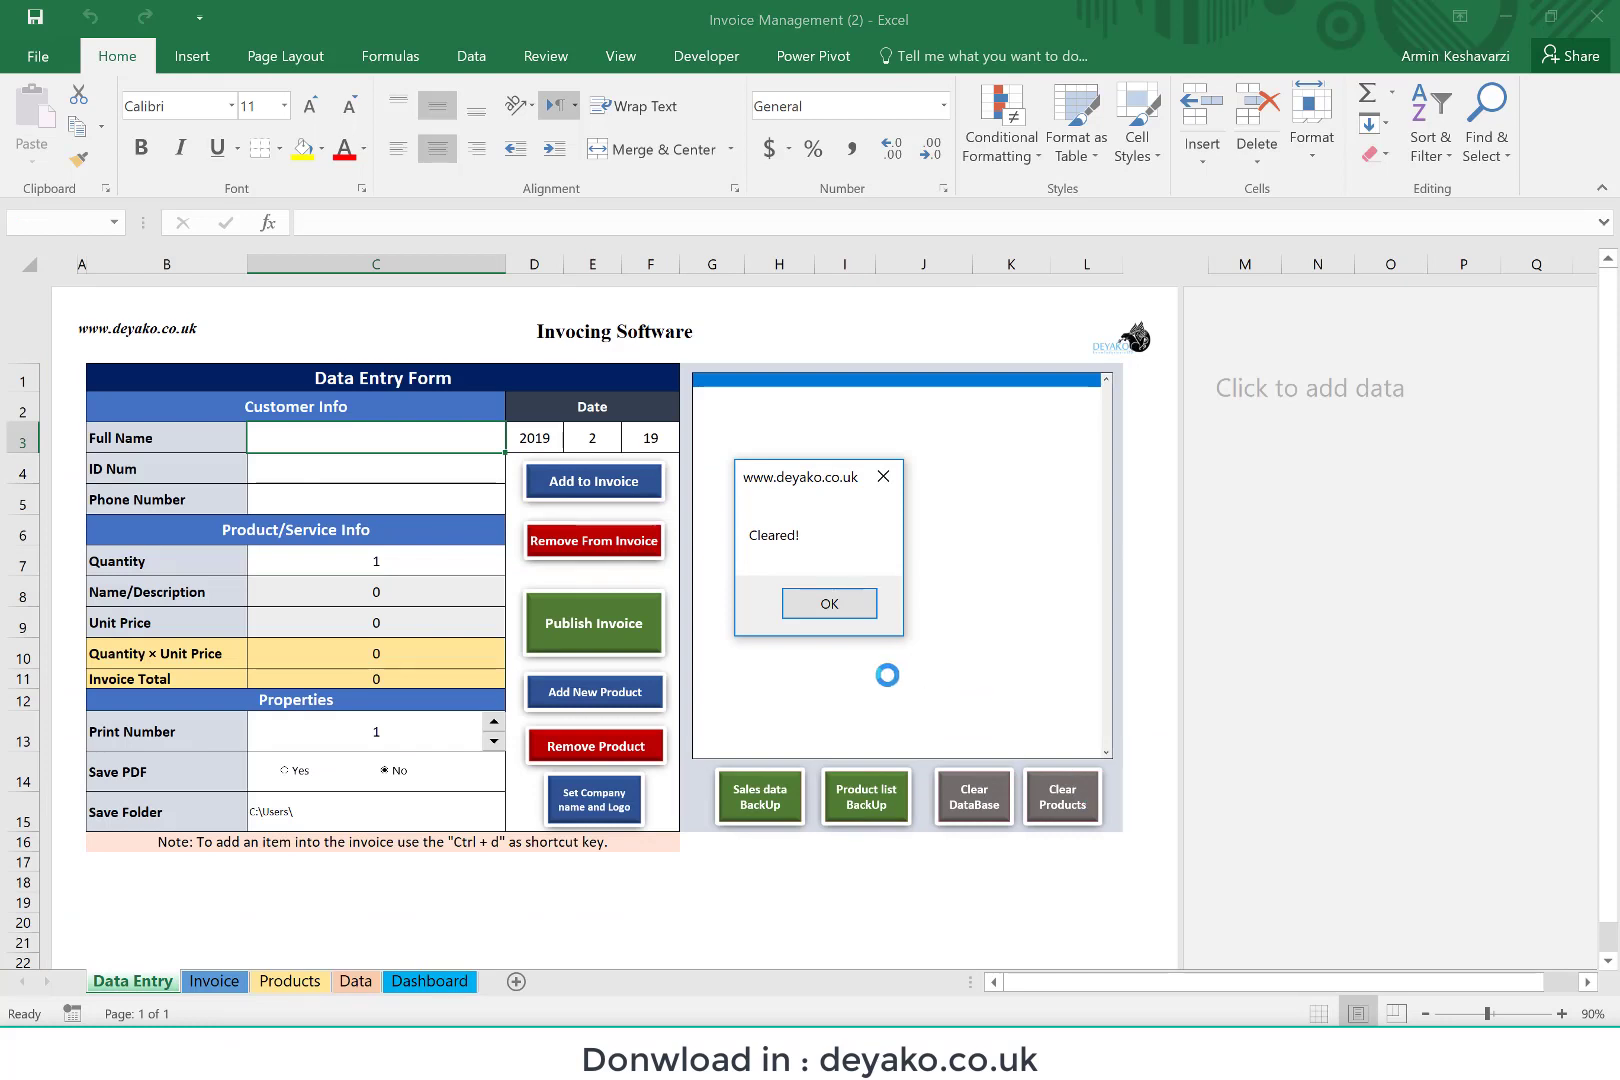
click(832, 603)
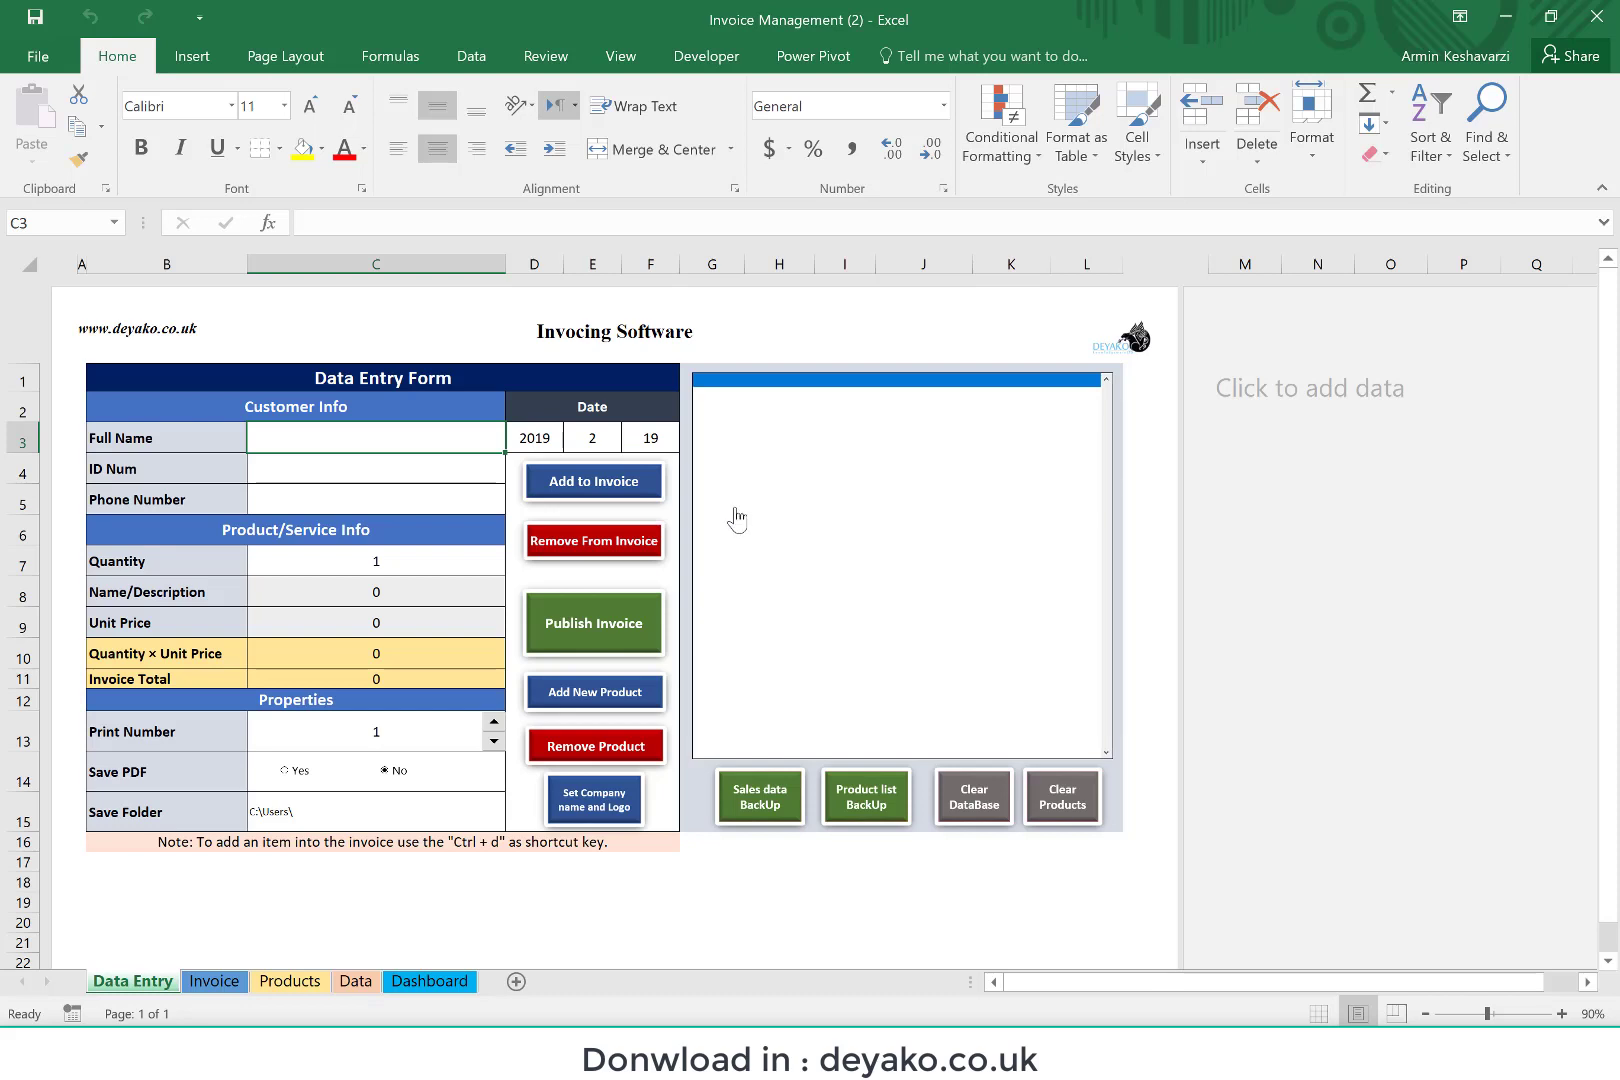
Step: Add a new product named Keyboard with a price per unit of 50
click(580, 704)
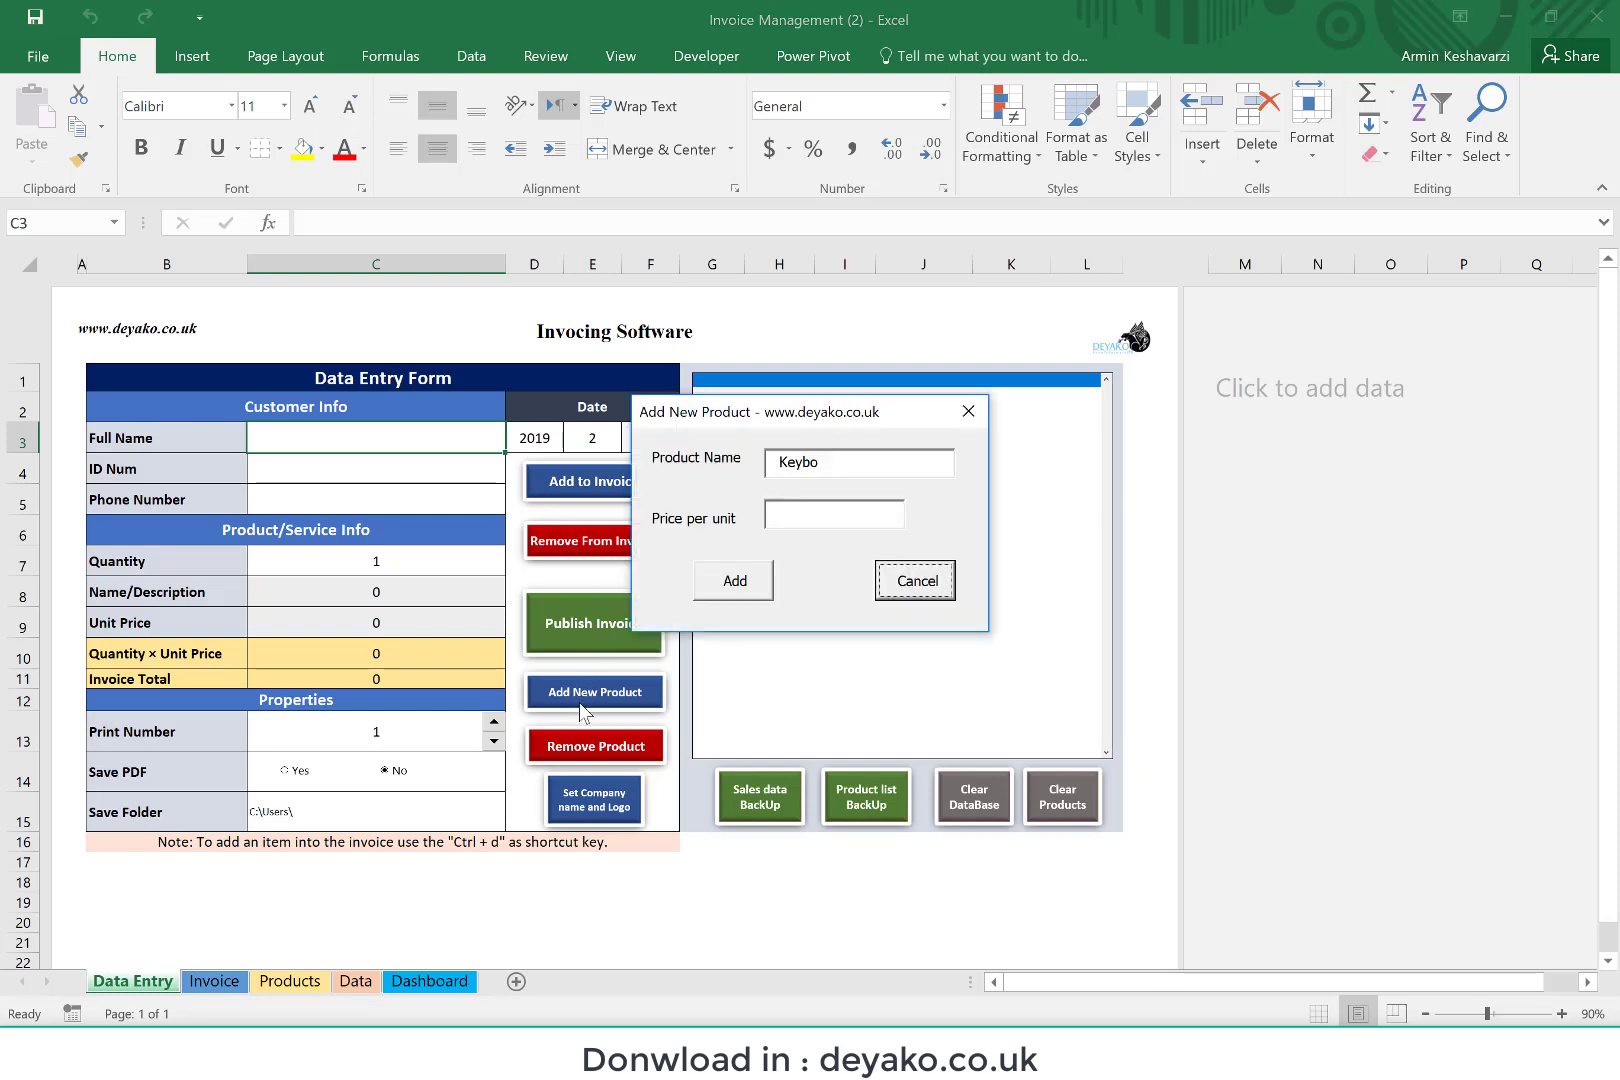
click(842, 472)
key(BackSpace)
key(BackSpace)
key(BackSpace)
key(BackSpace)
key(BackSpace)
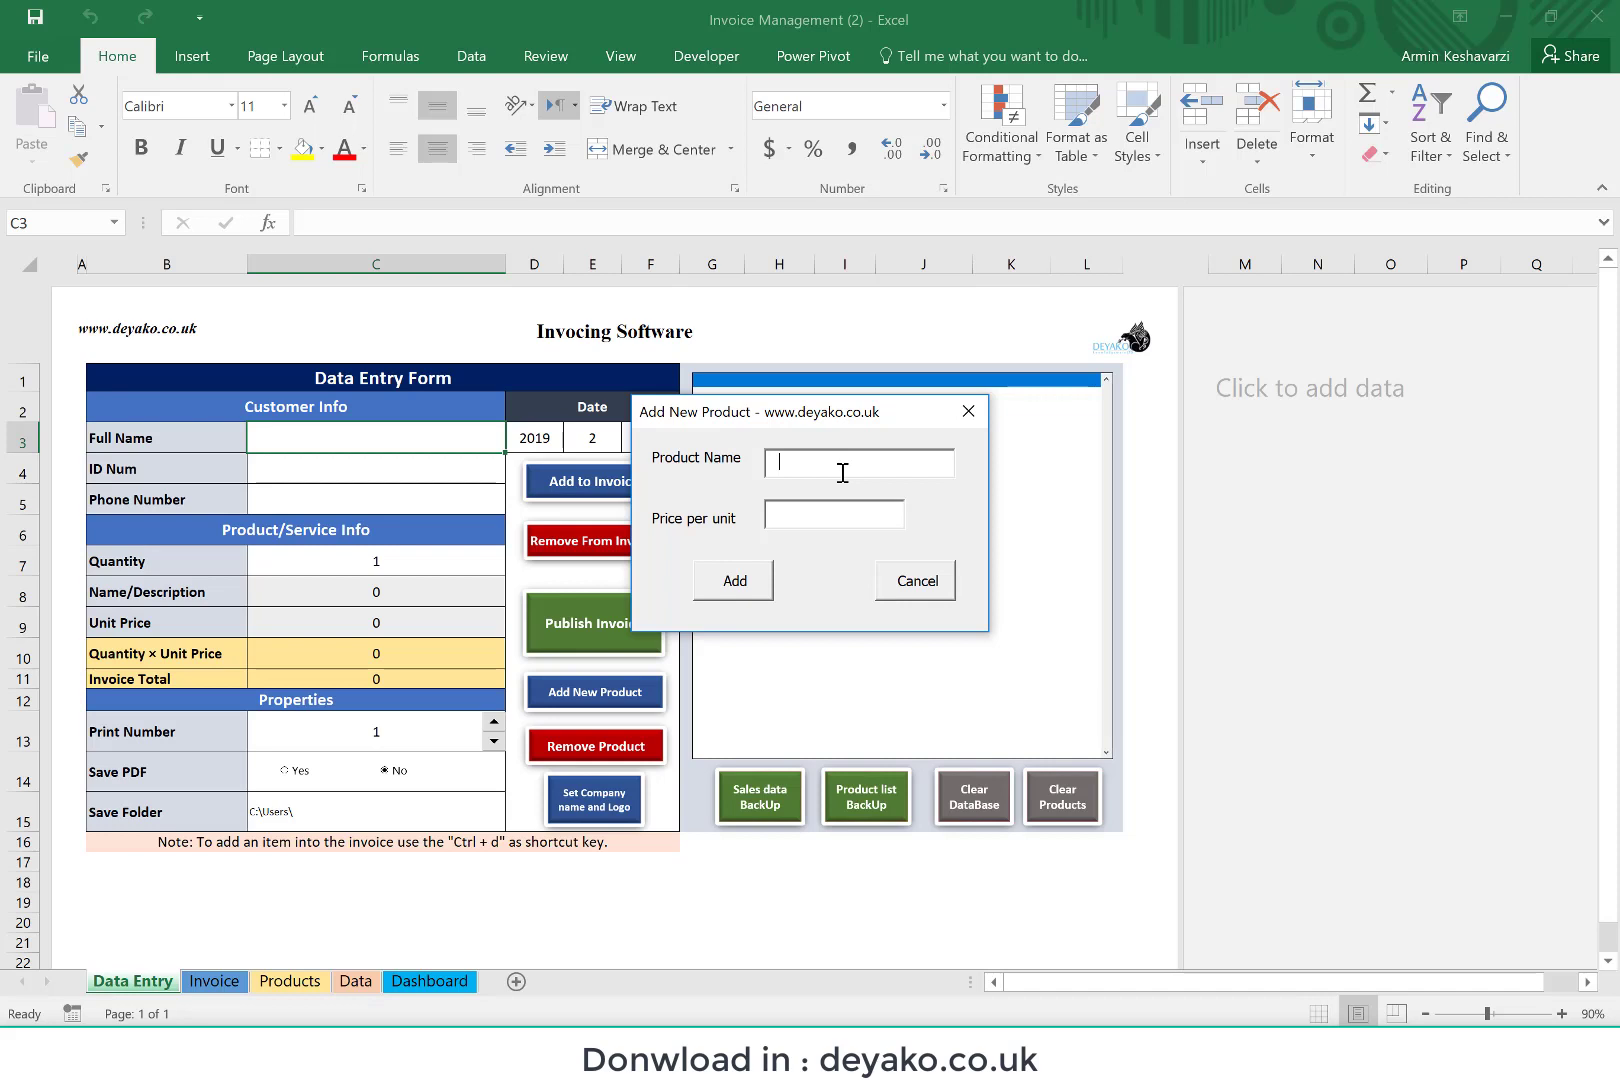
text(Keyboard)
click(804, 522)
click(721, 603)
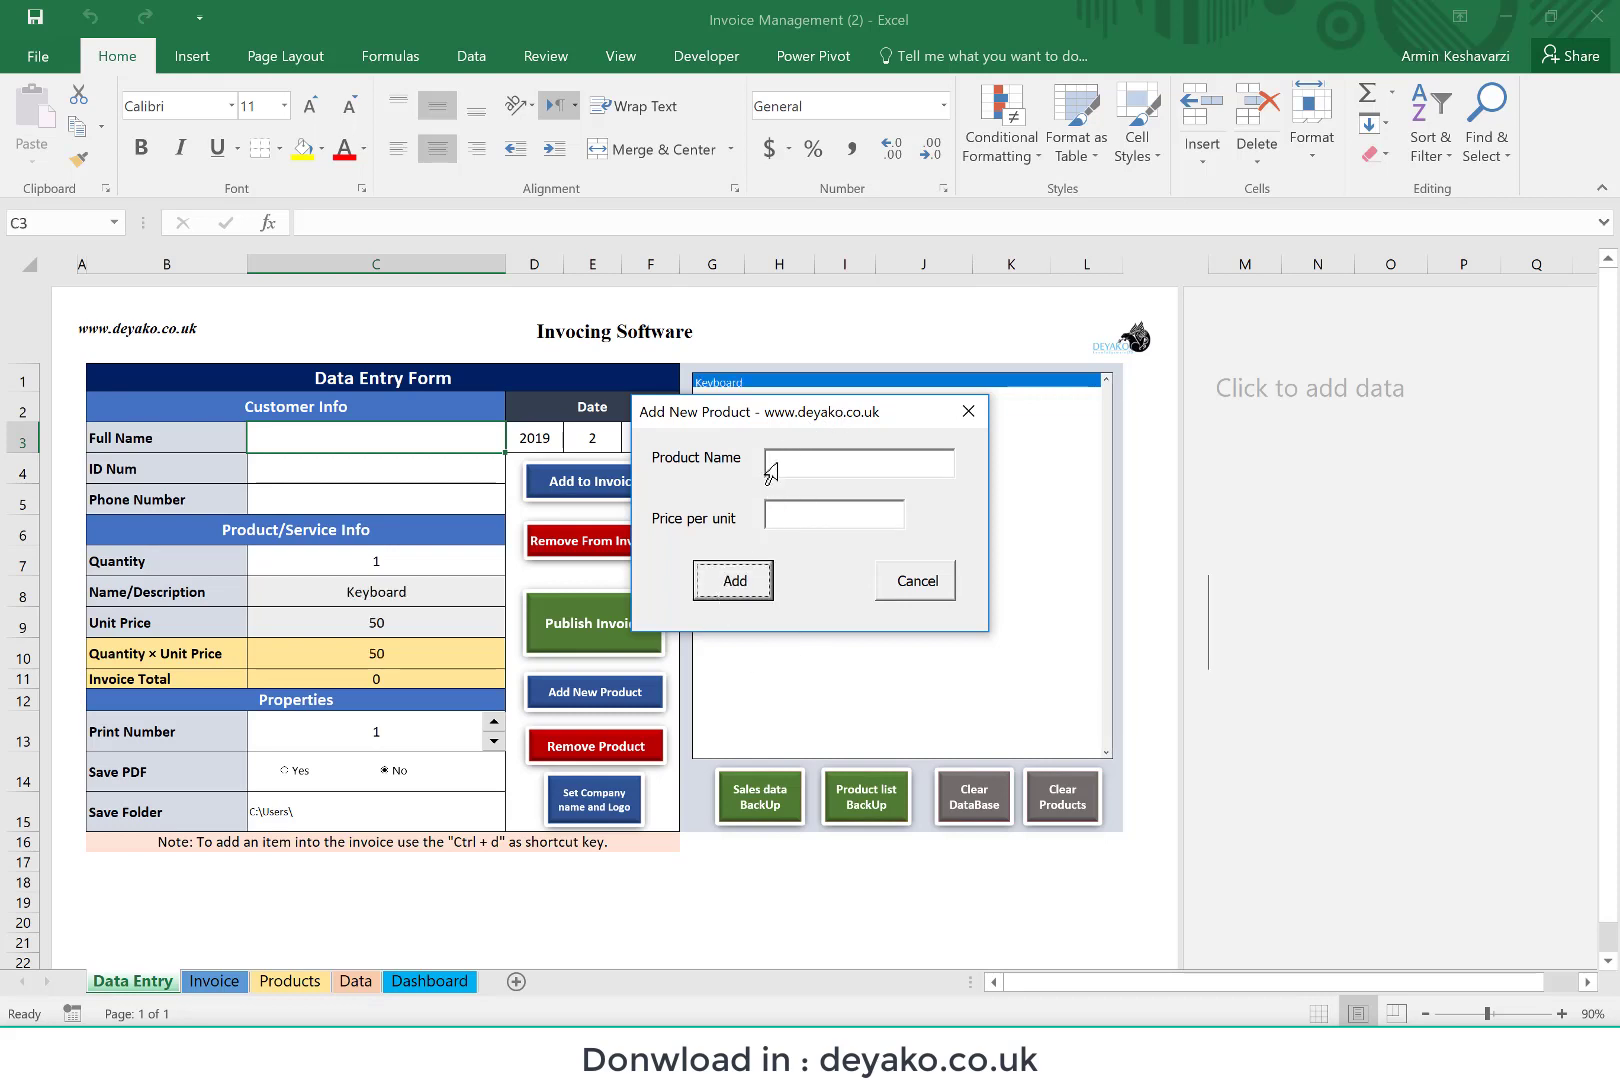
Step: Close the product entry form and check the stored product list on the Products sheet
drag(777, 408, 780, 565)
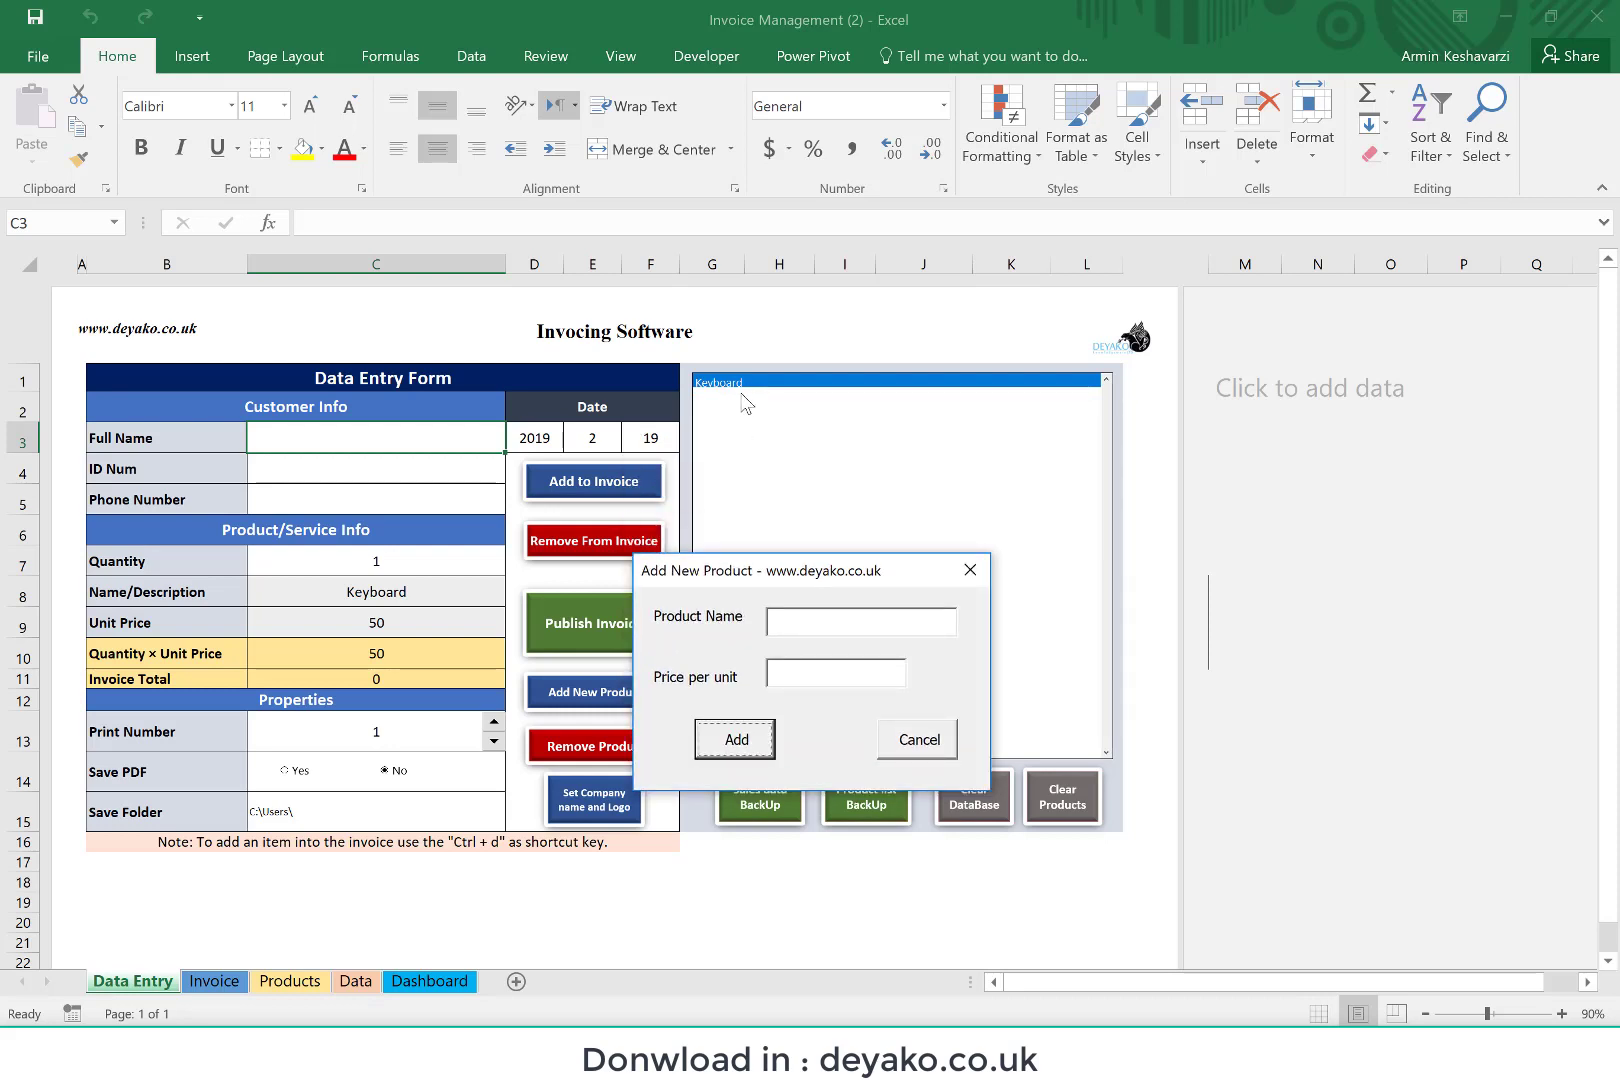
click(945, 750)
click(270, 984)
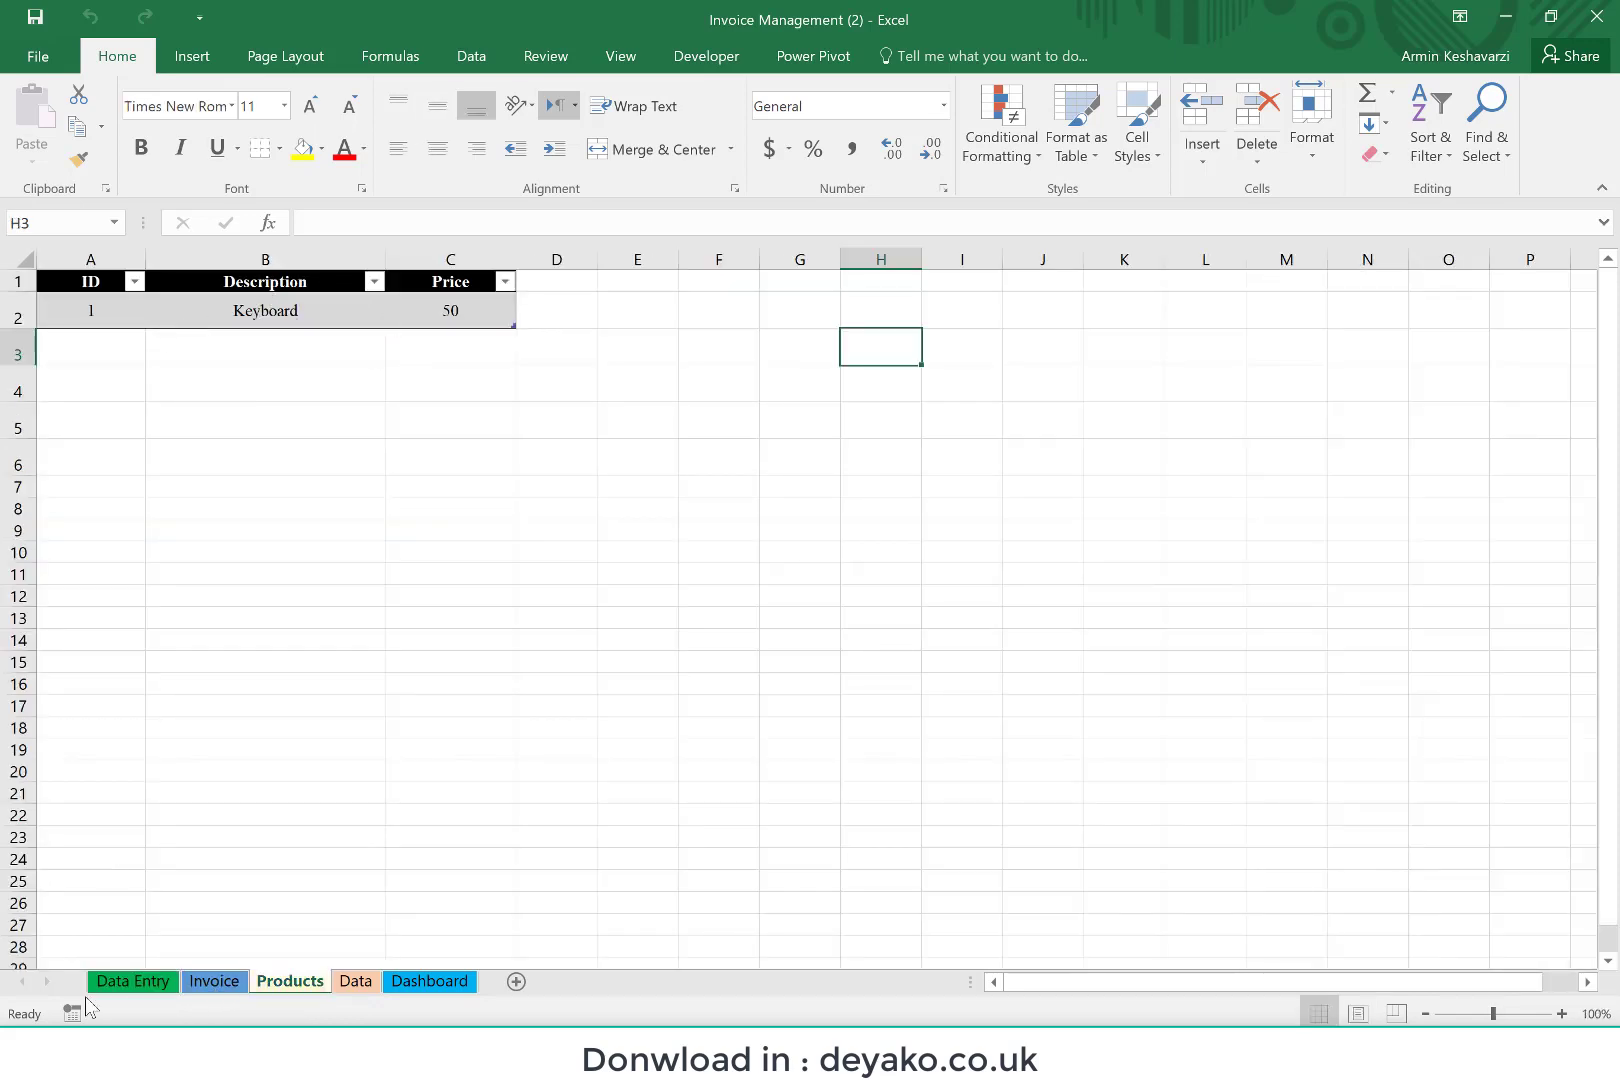
click(126, 988)
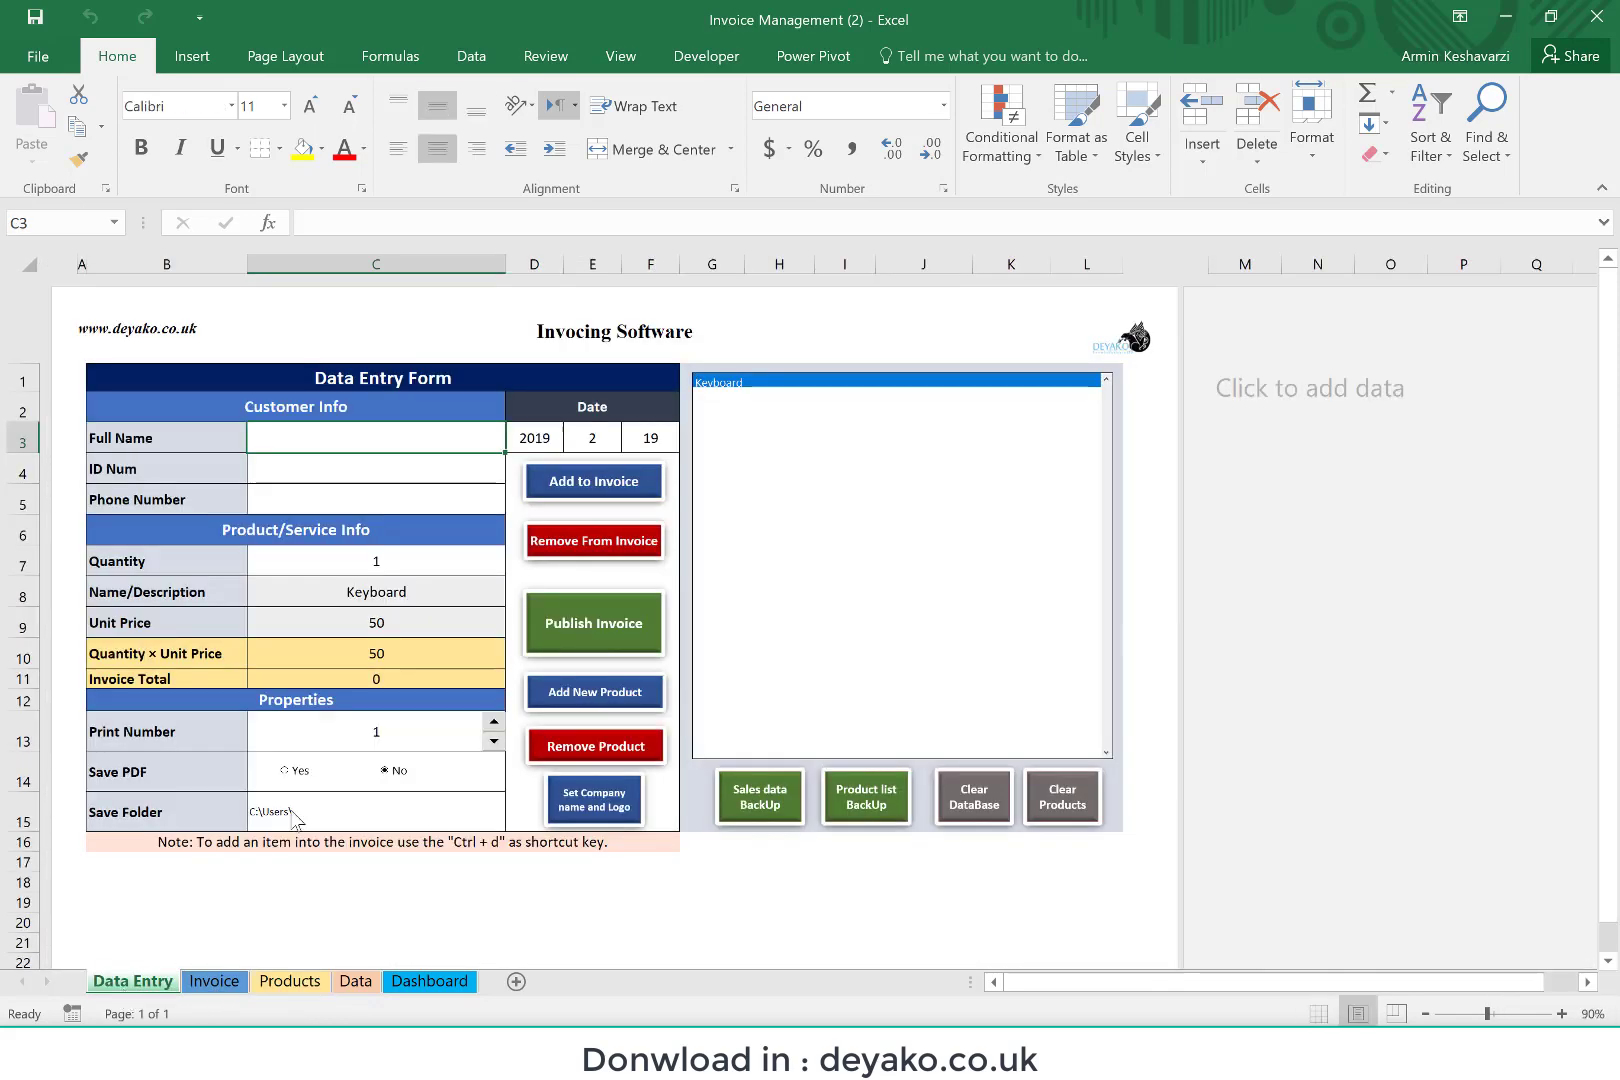
Step: Add two more products, Mous at 10 and Monitor at 150 per unit, and close the product form
click(622, 690)
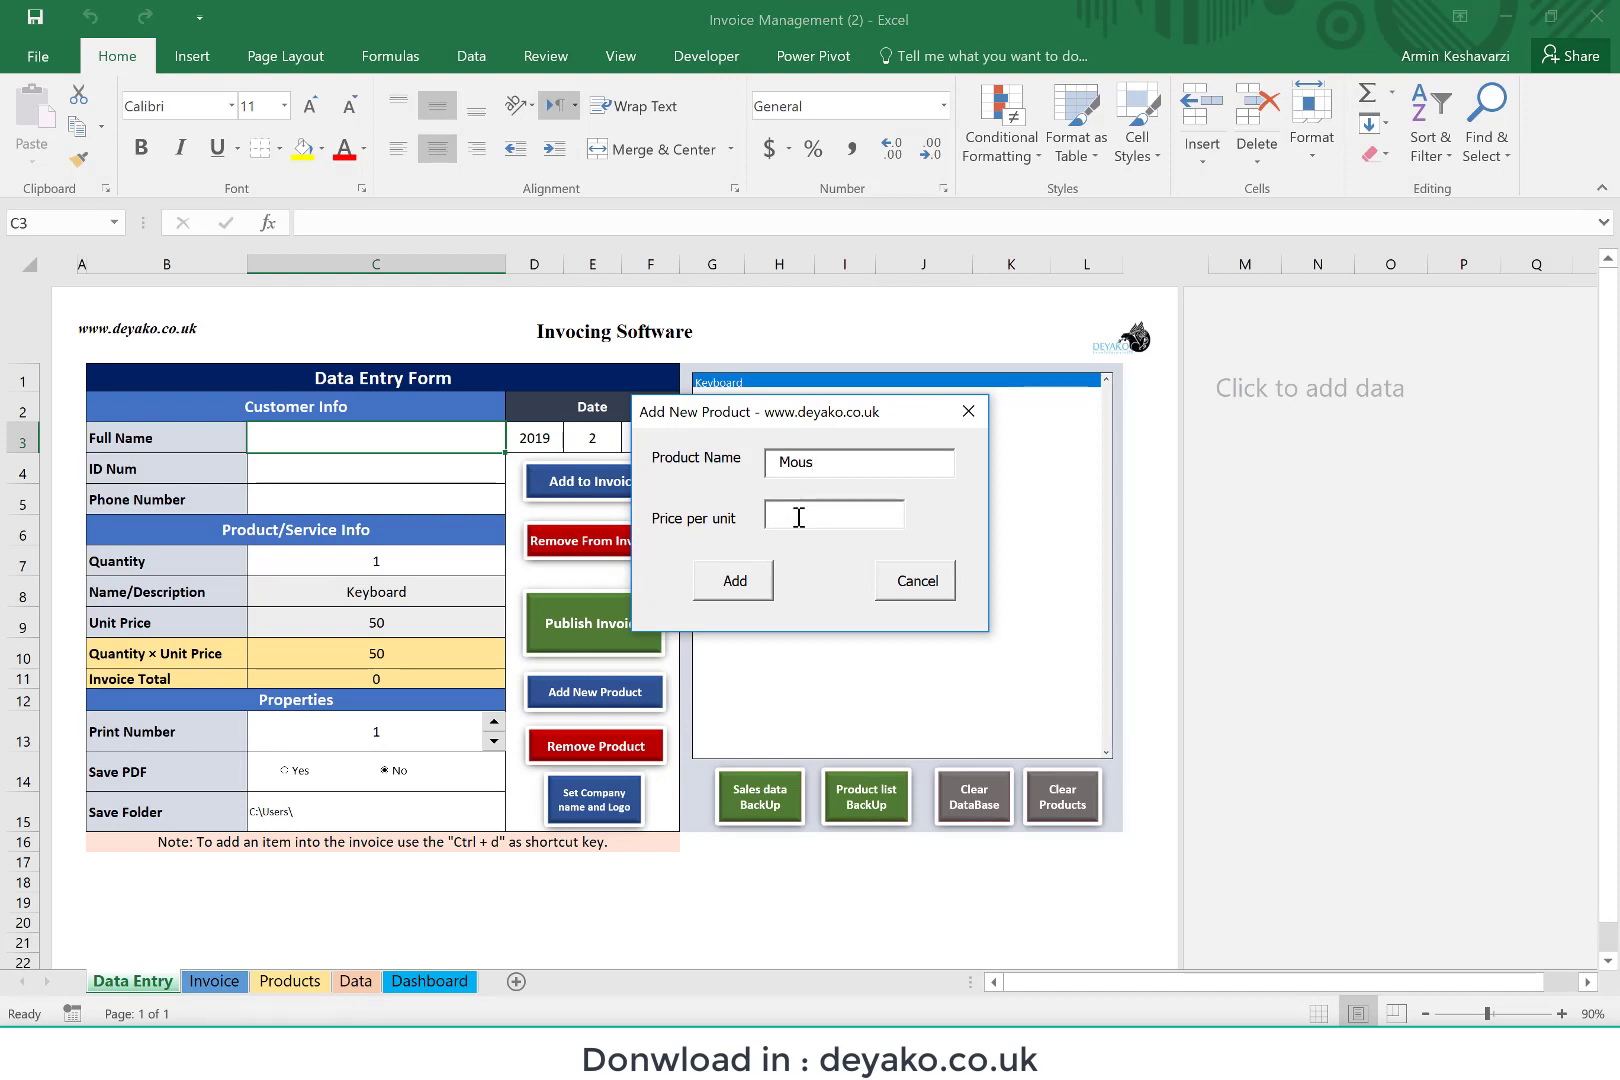
click(749, 590)
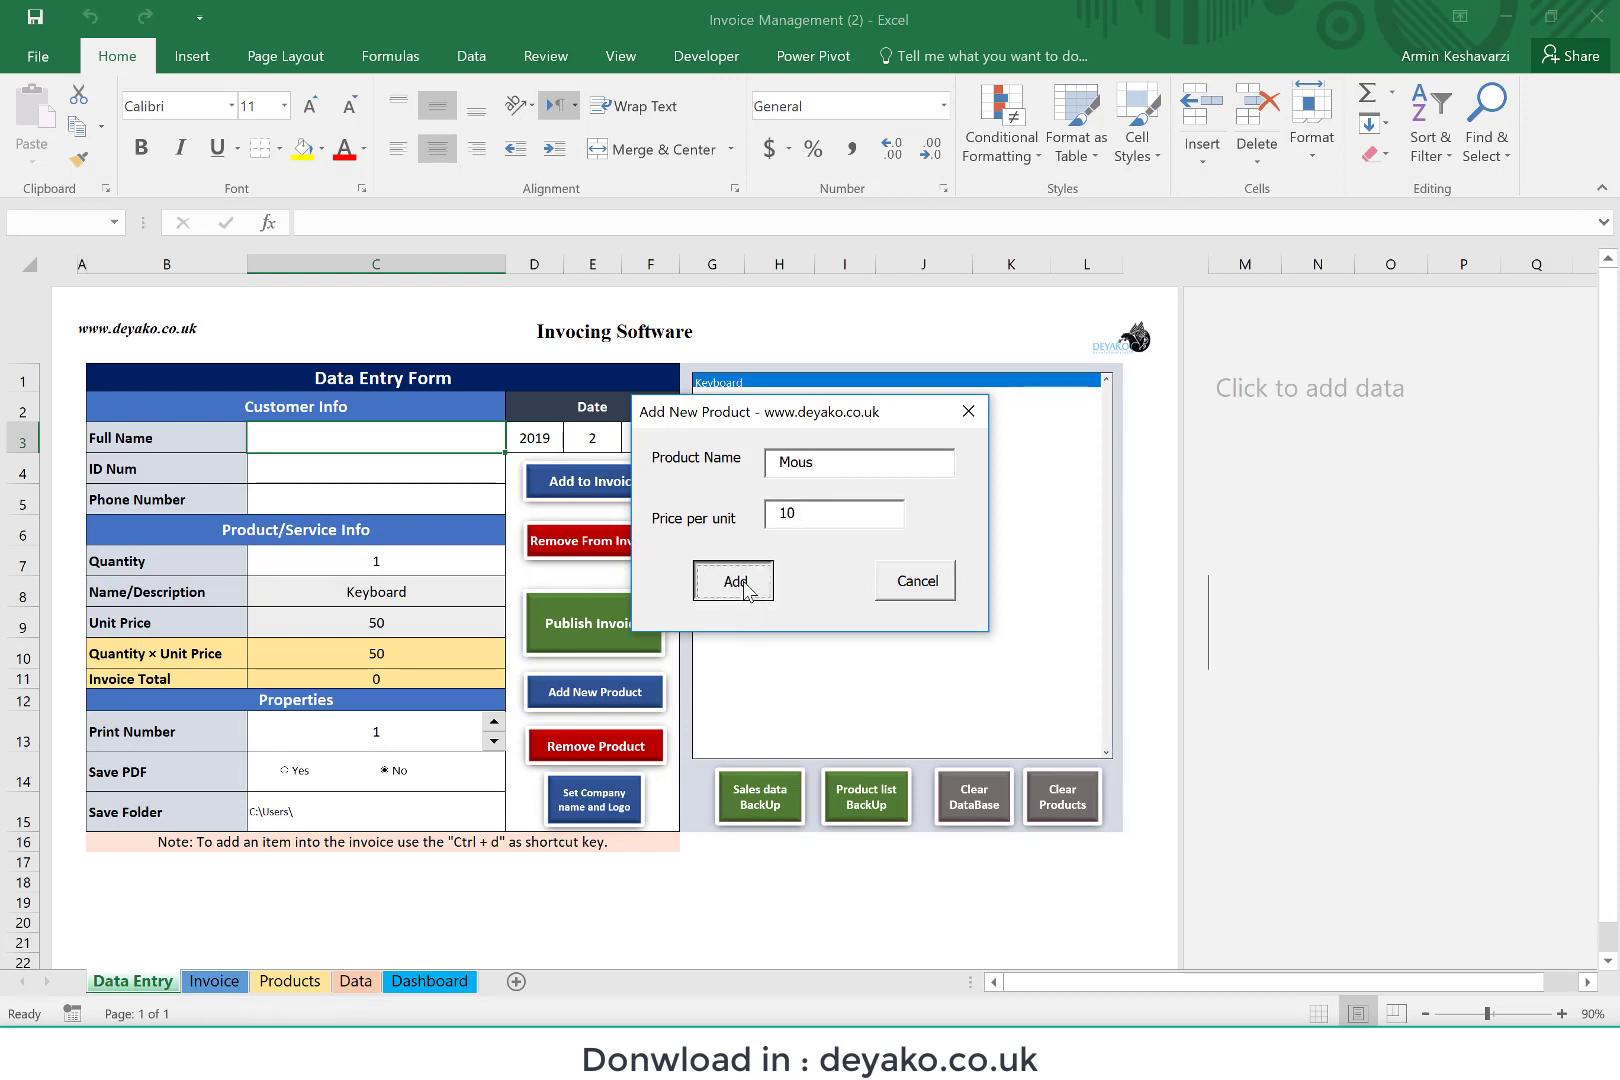
click(829, 466)
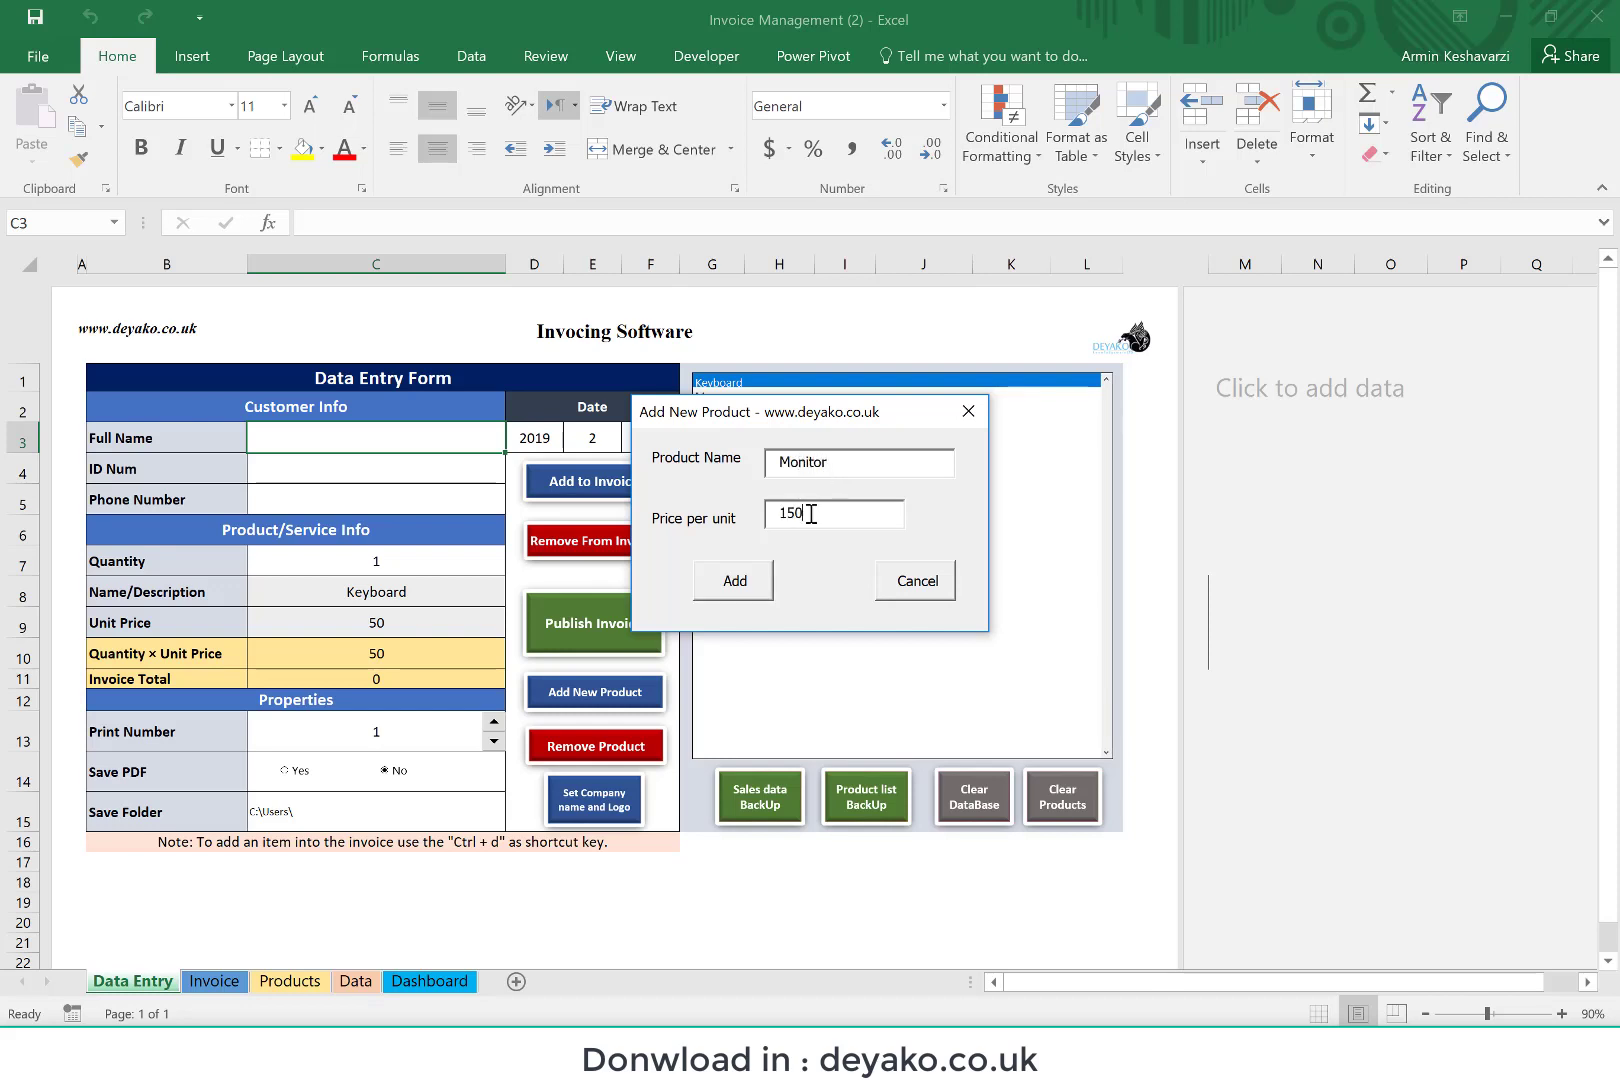
click(745, 590)
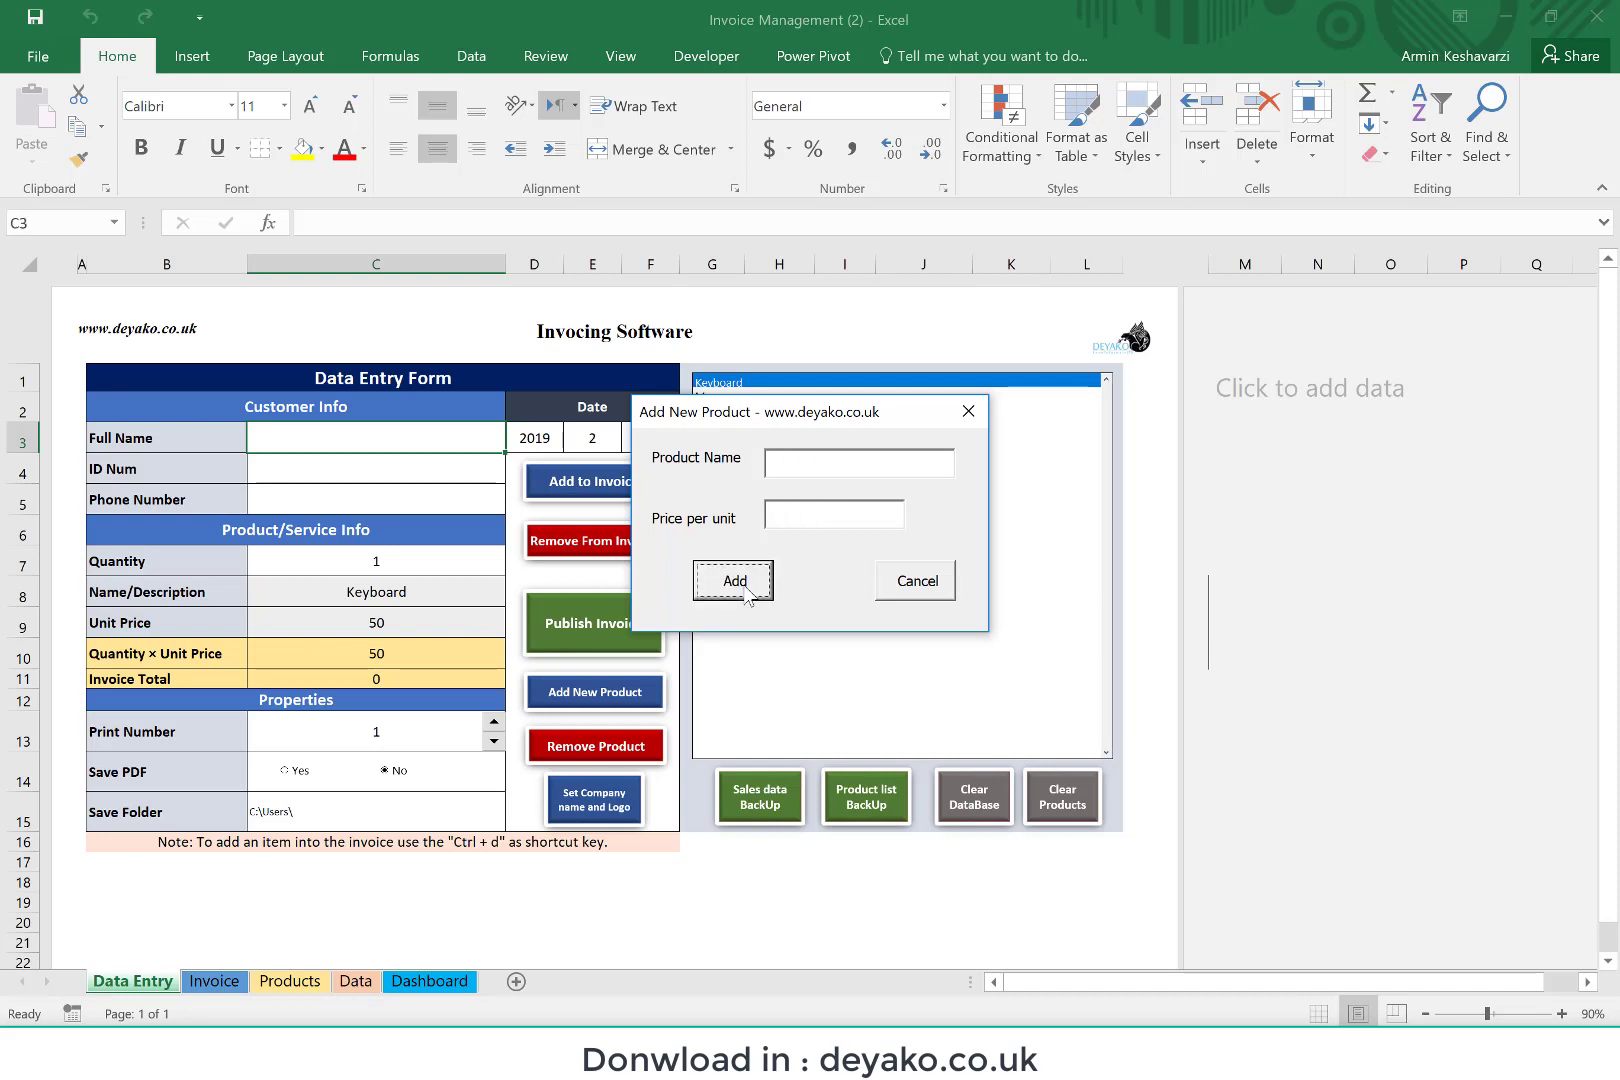
click(918, 582)
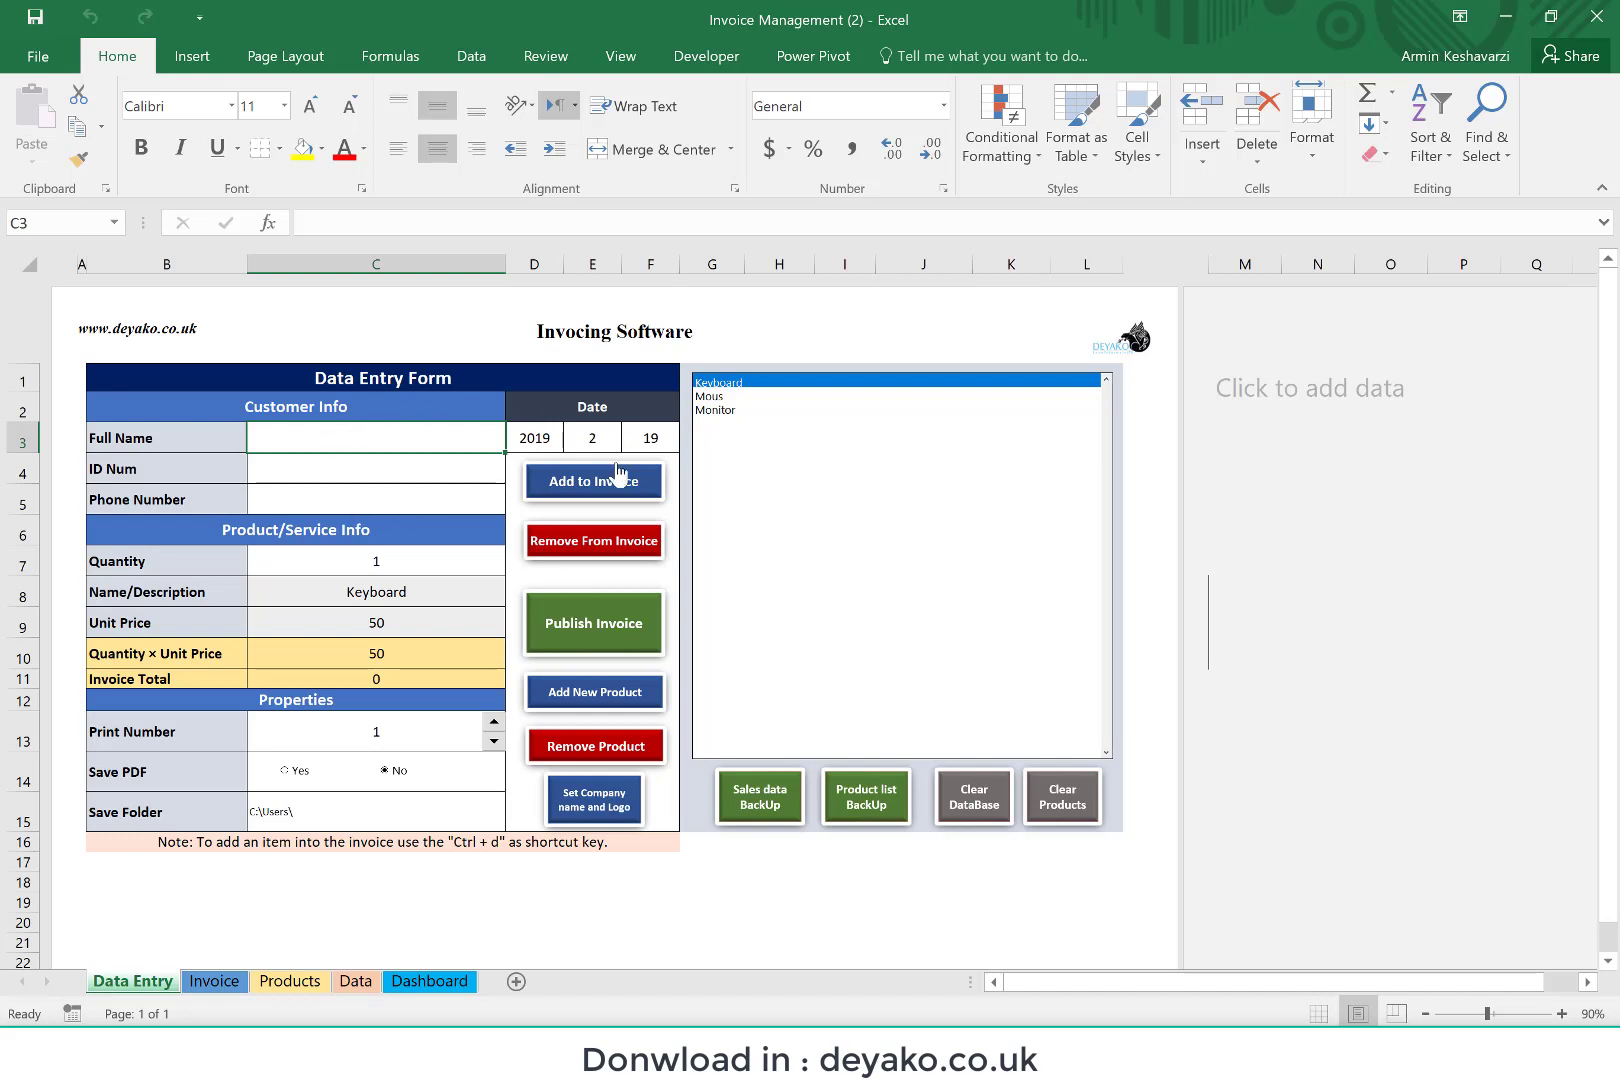
Step: Select Mous and then Monitor in the product list to view their details in the entry form
click(724, 397)
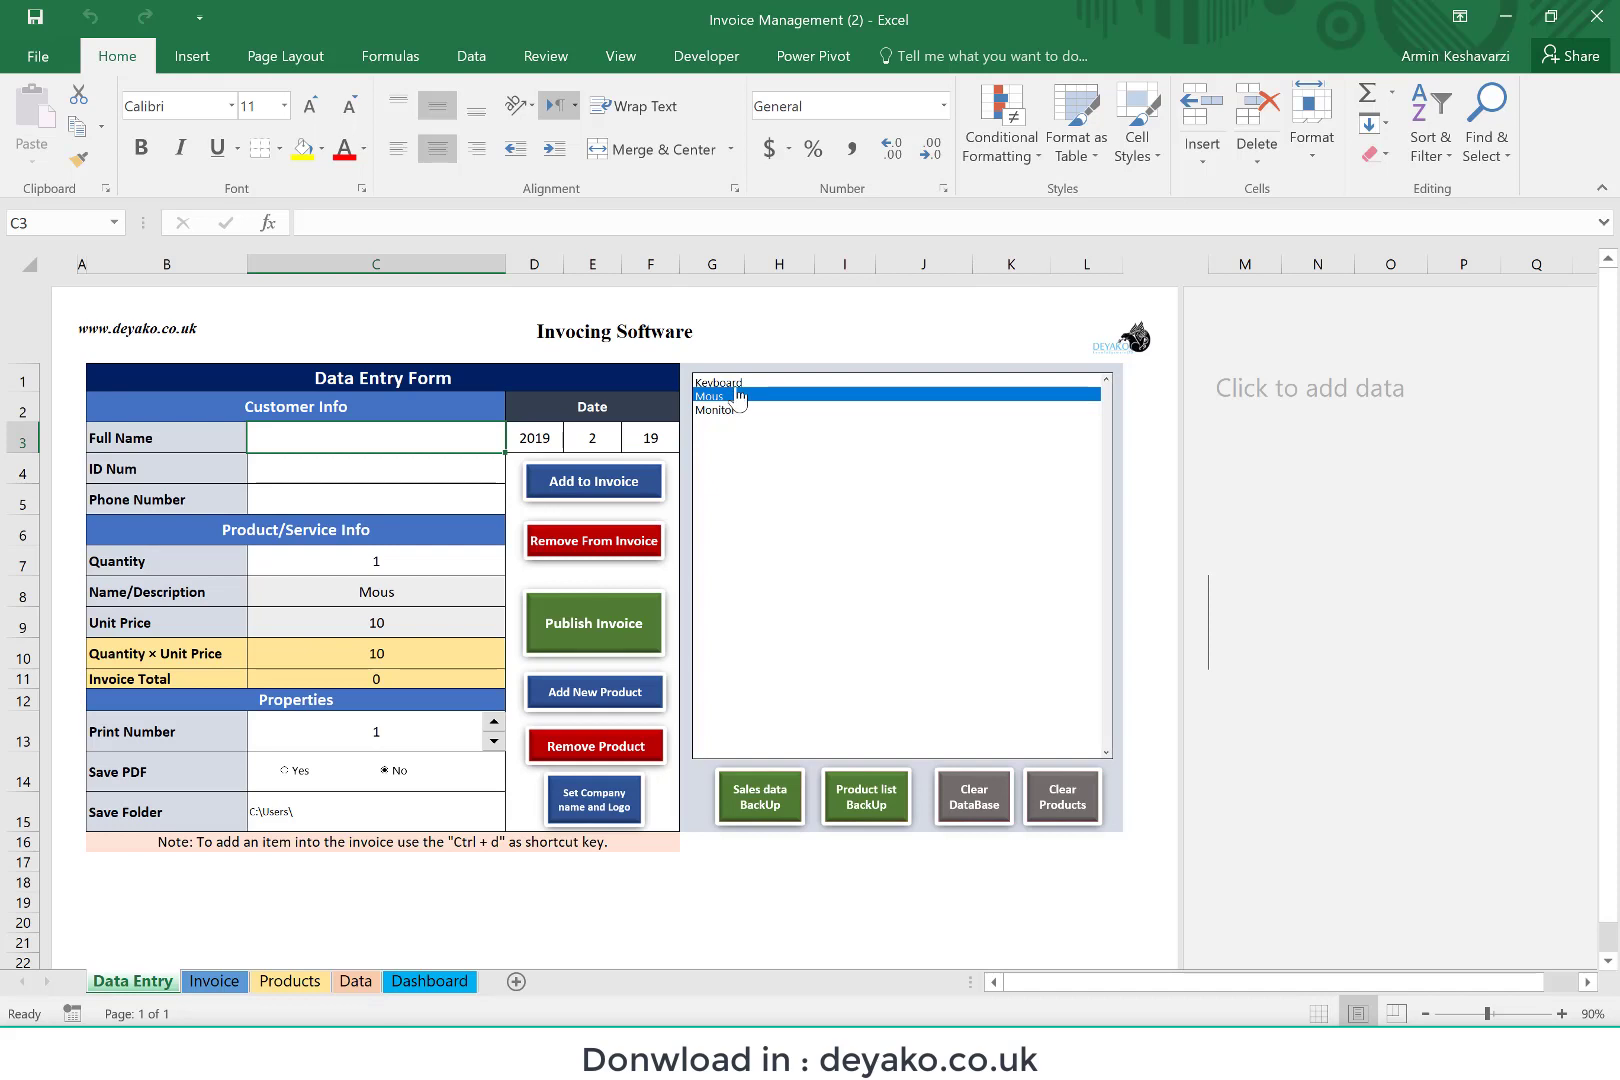
key(Down)
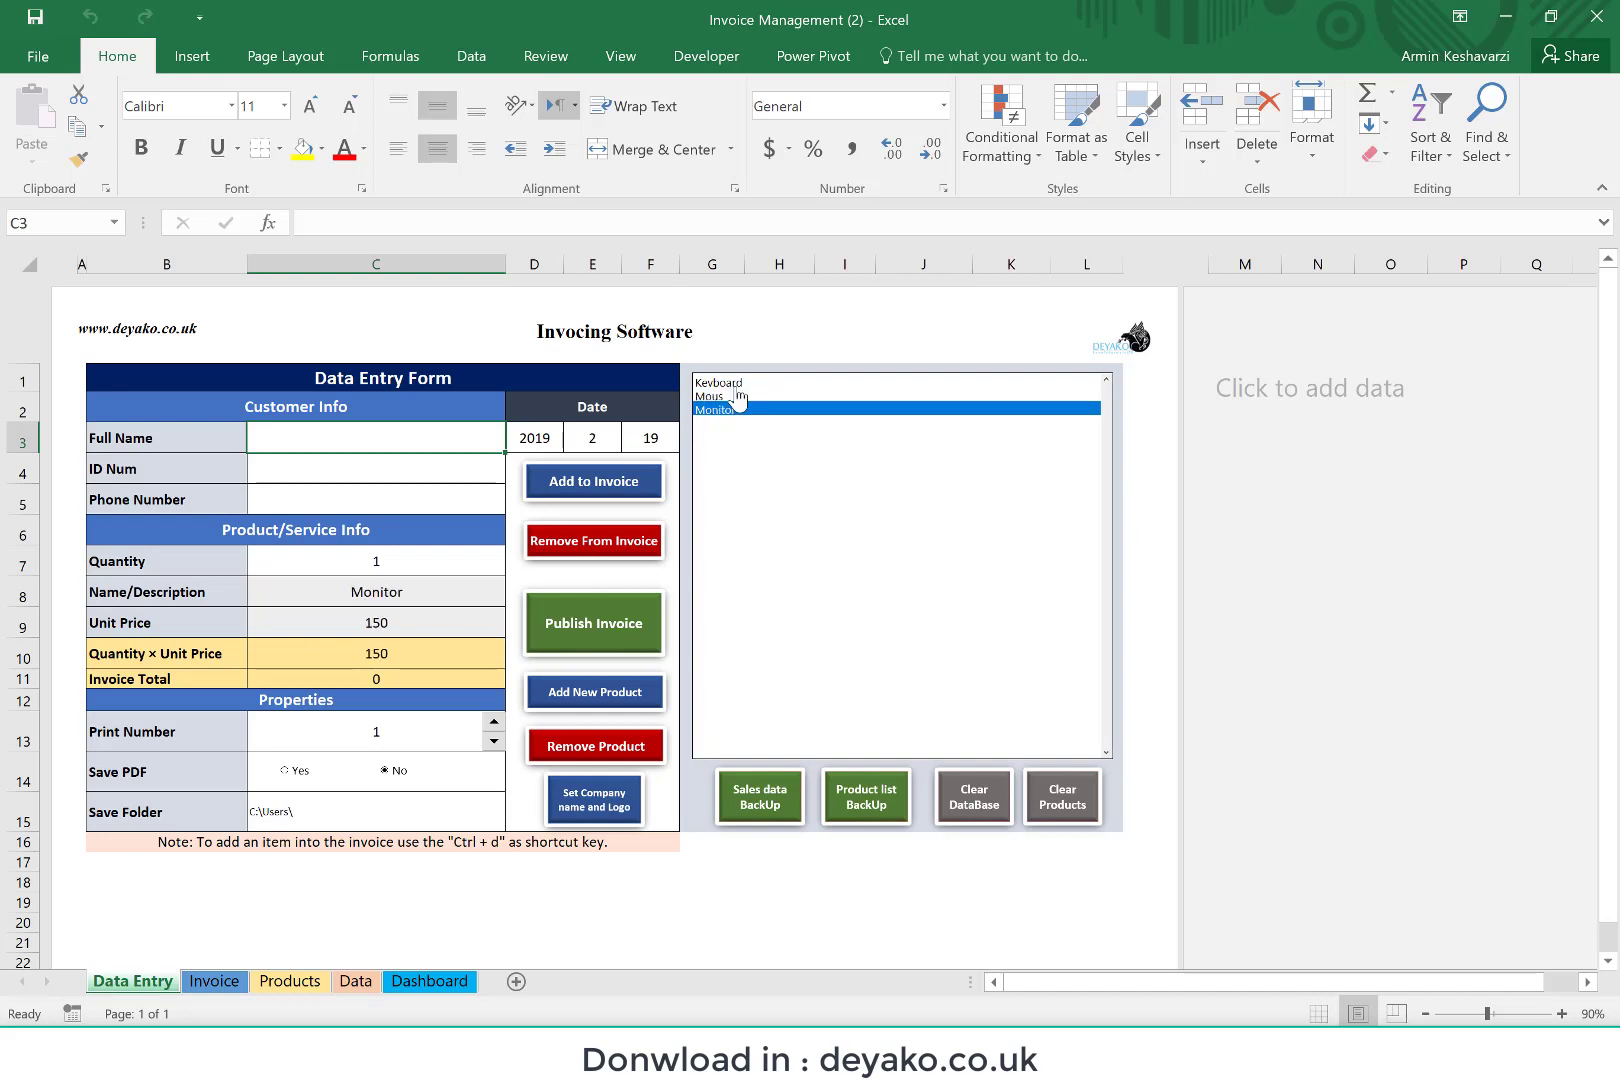
Step: Select Keyboard in the product list and fill in the customer's full name, ID number and phone number
key(Up)
key(Up)
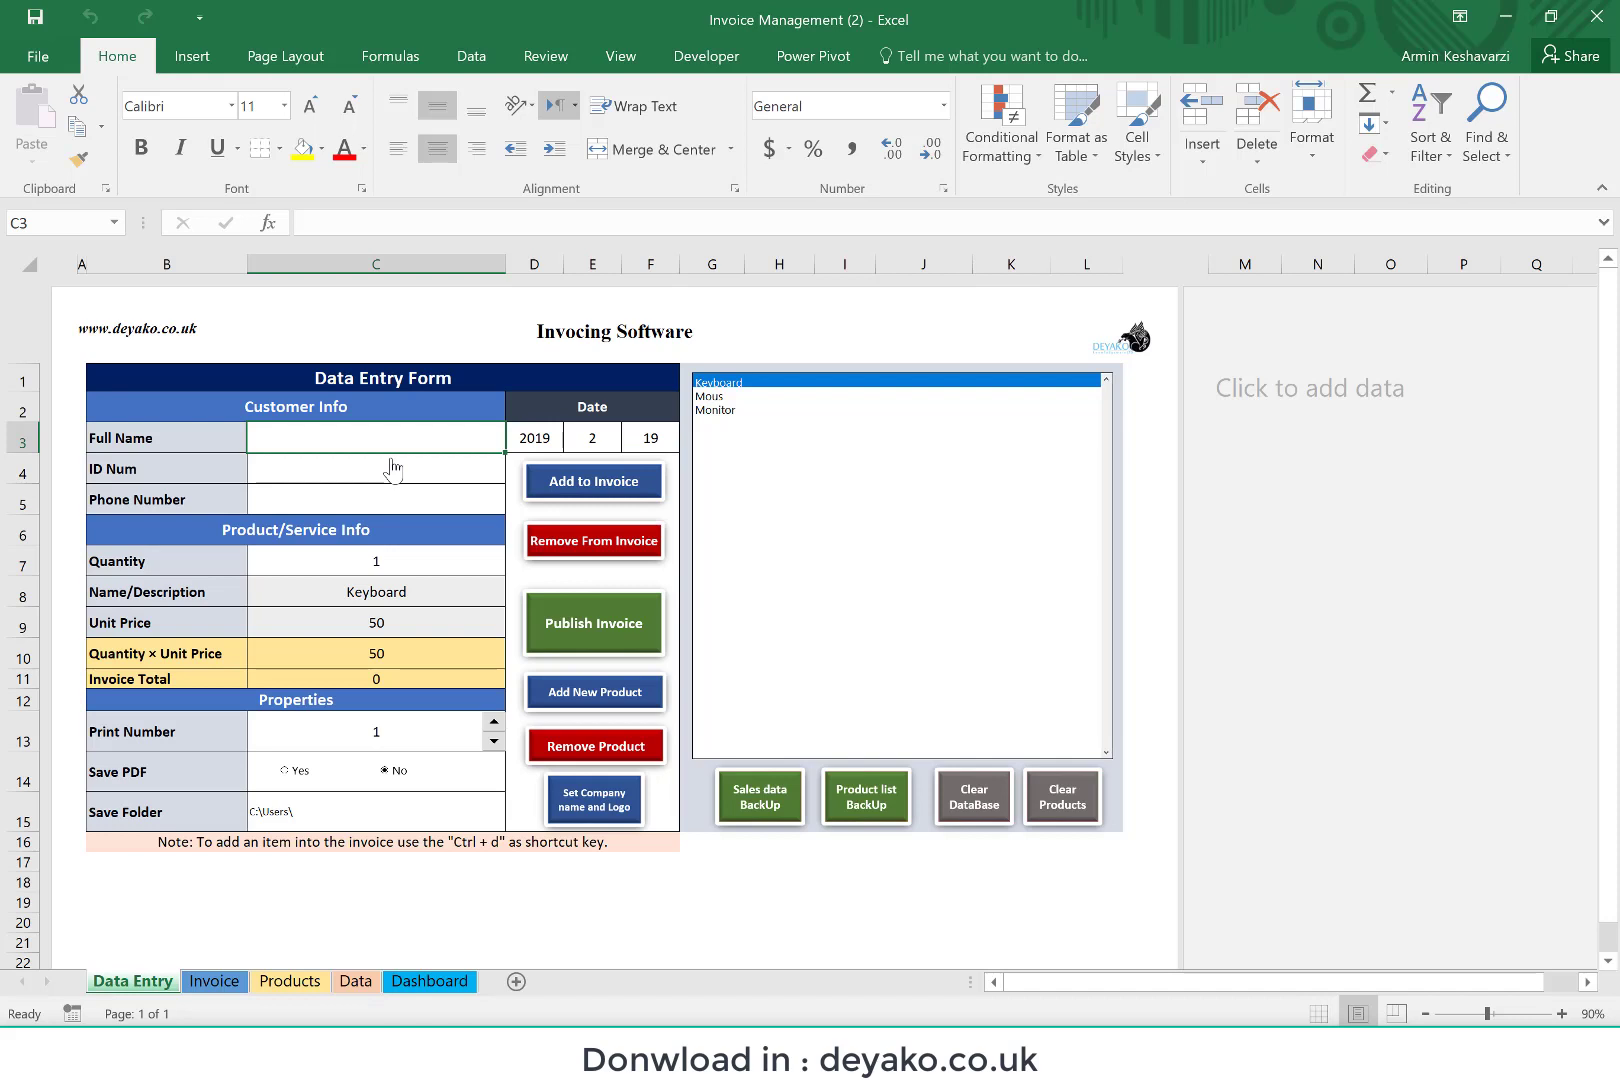
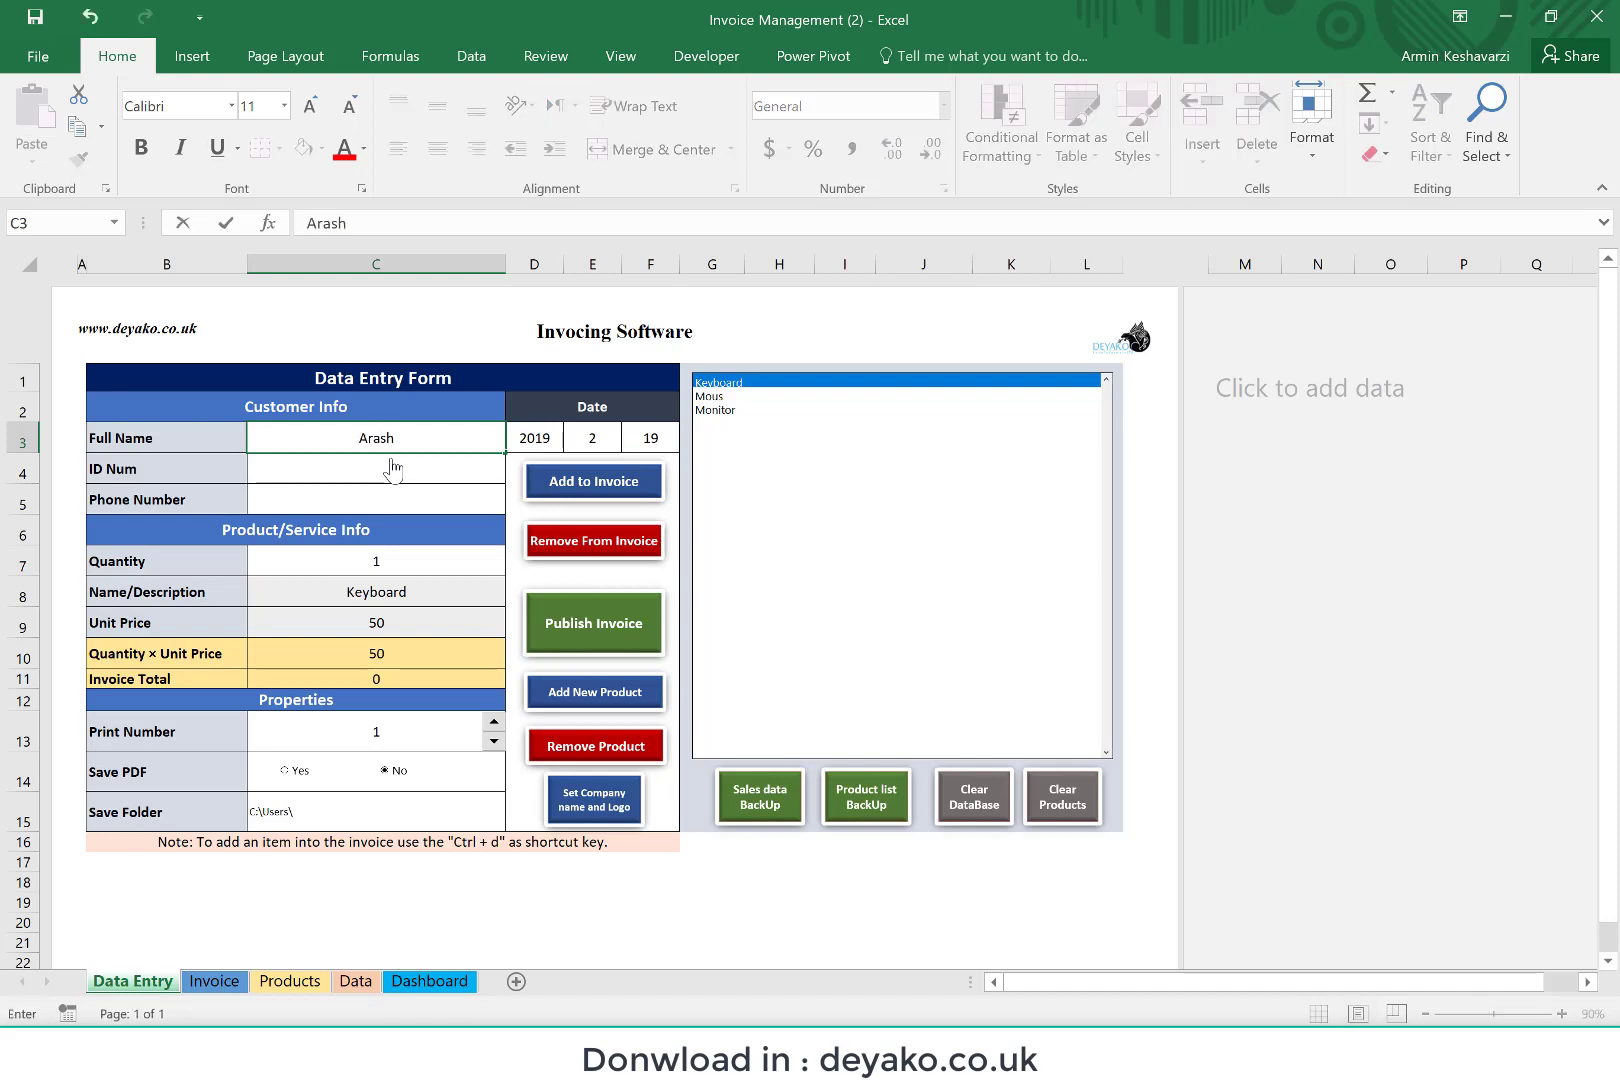
key(Return)
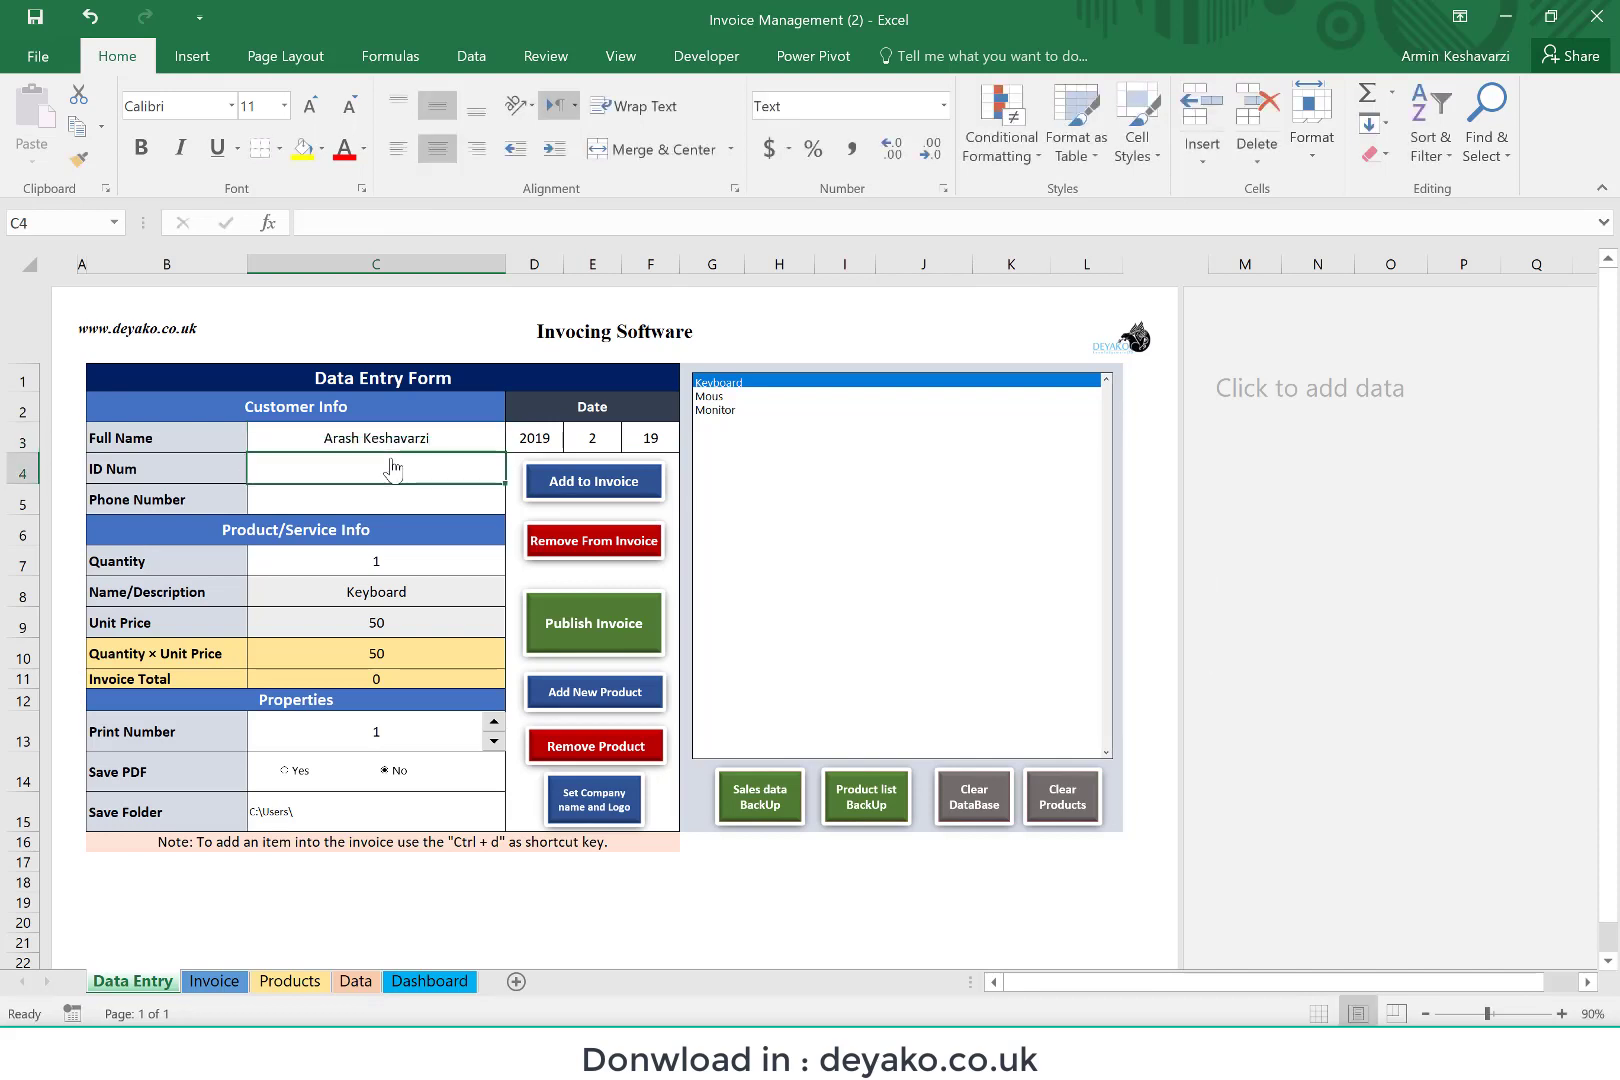
text(1244332)
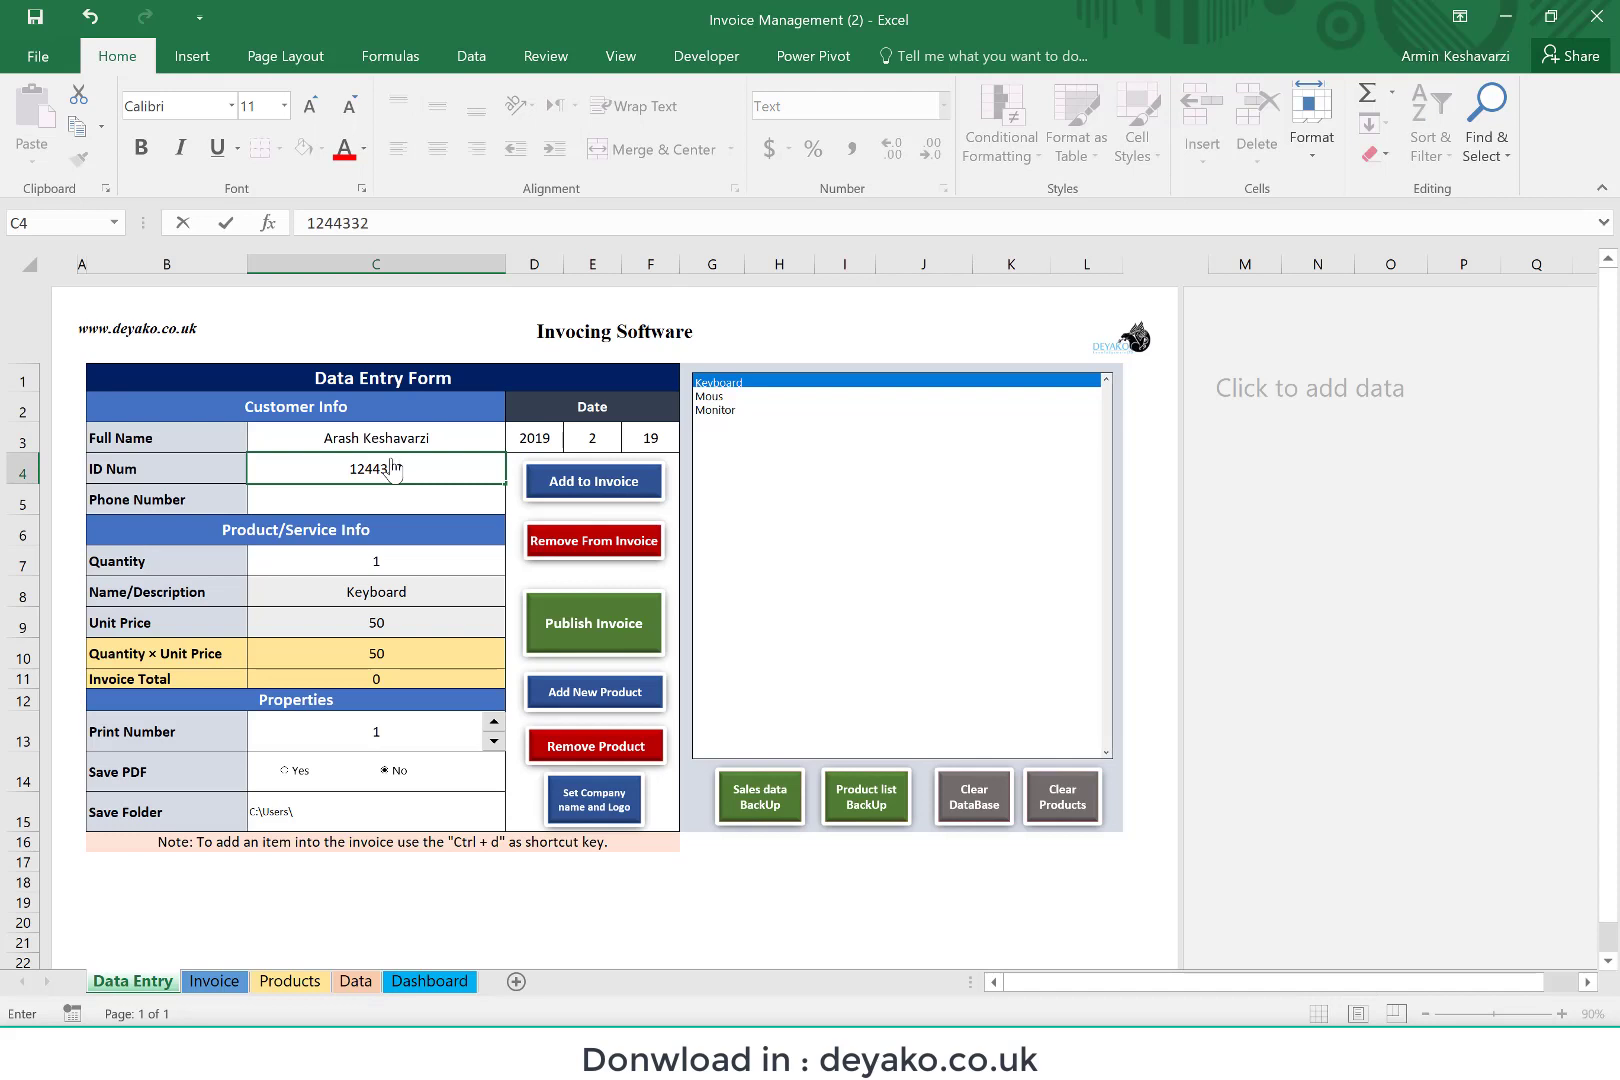
key(Return)
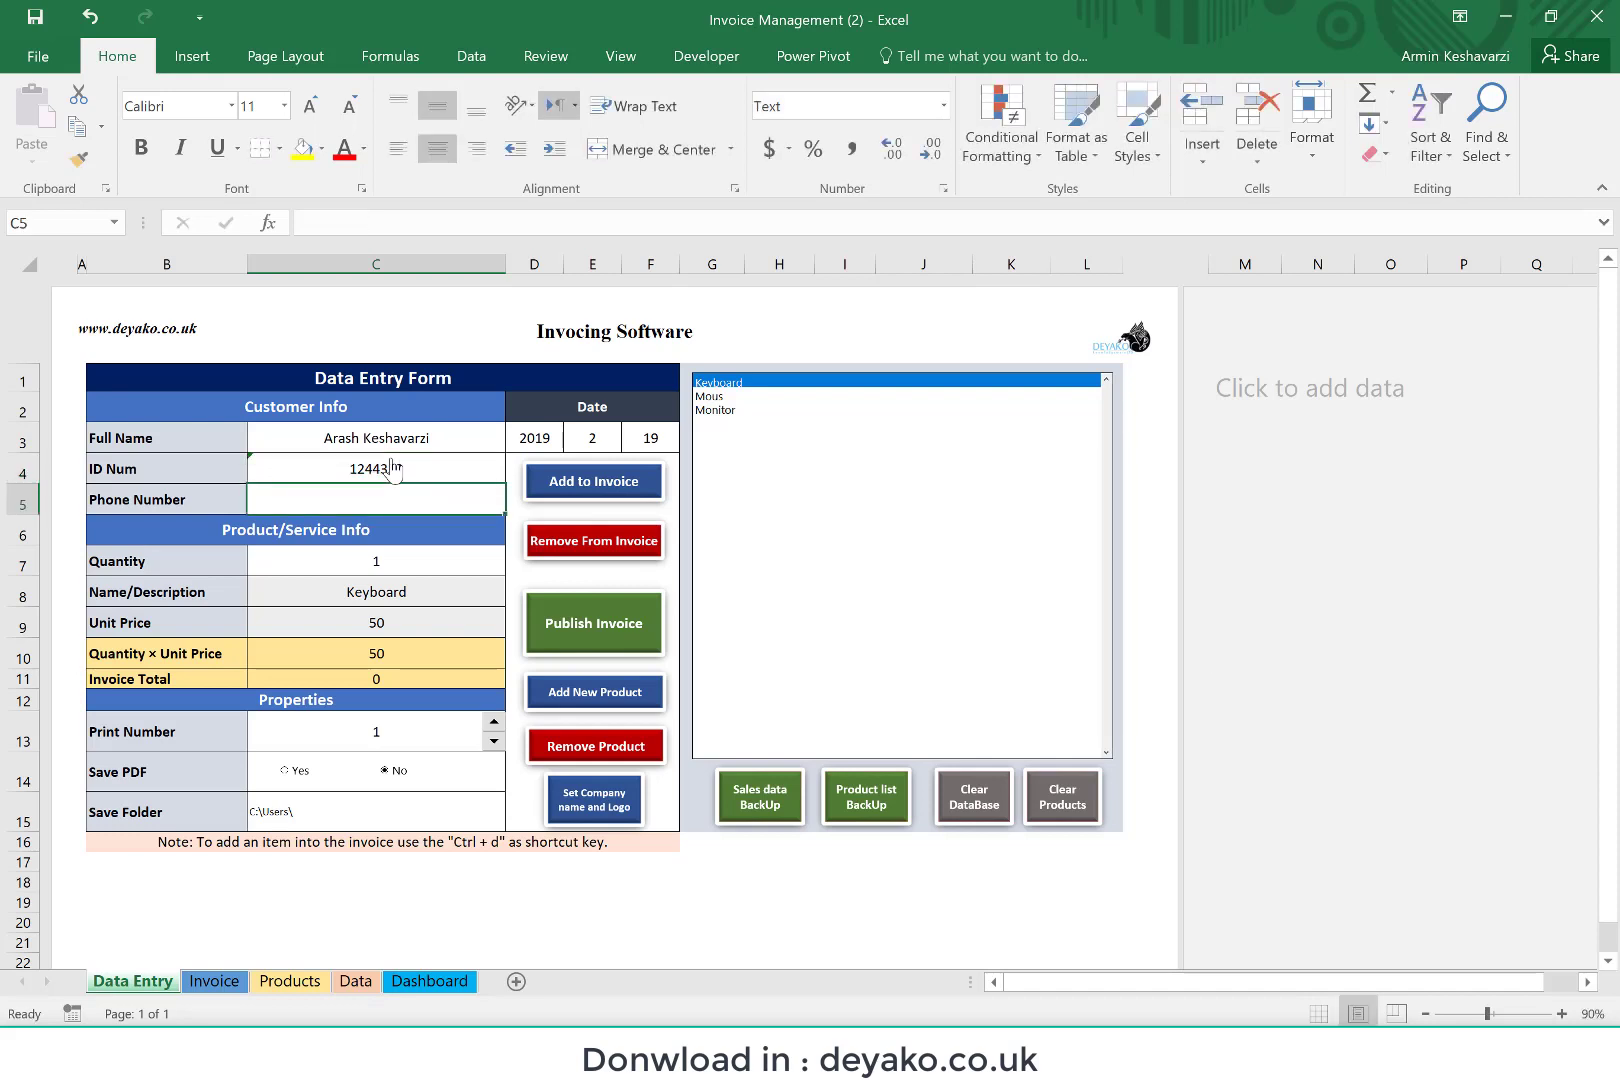
text(+1234533)
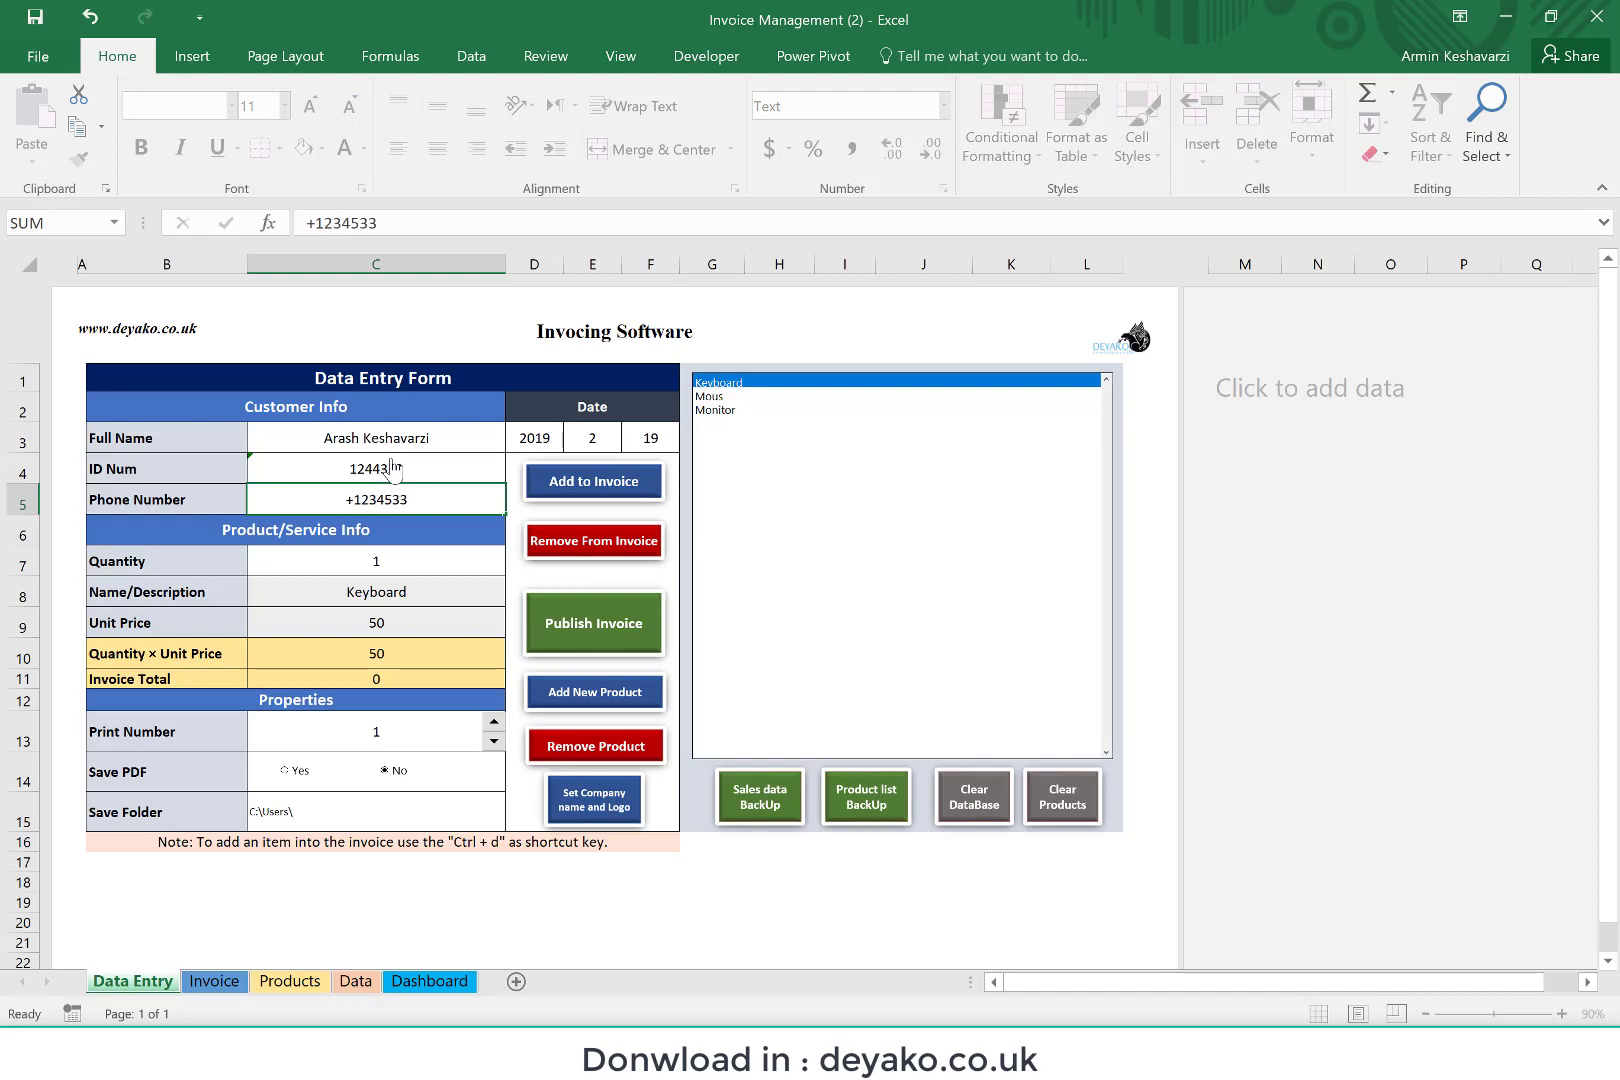
key(Return)
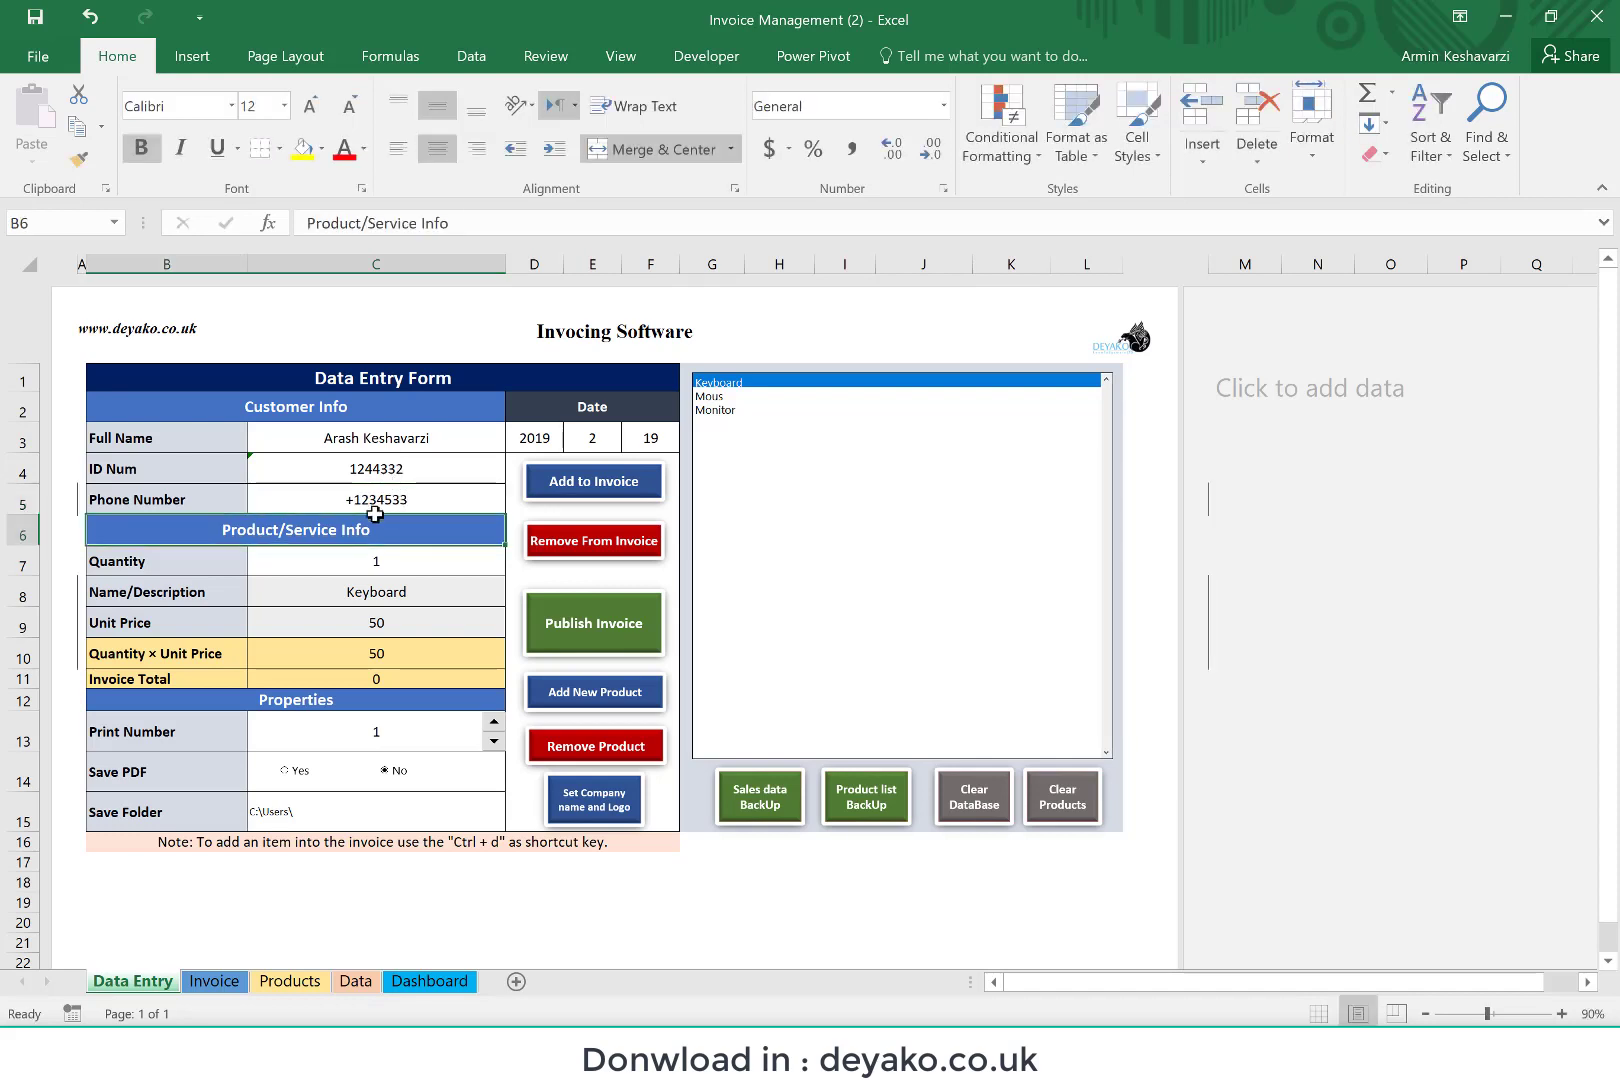
Step: Set the Keyboard quantity to 10 and check the calculated quantity × unit price
click(378, 567)
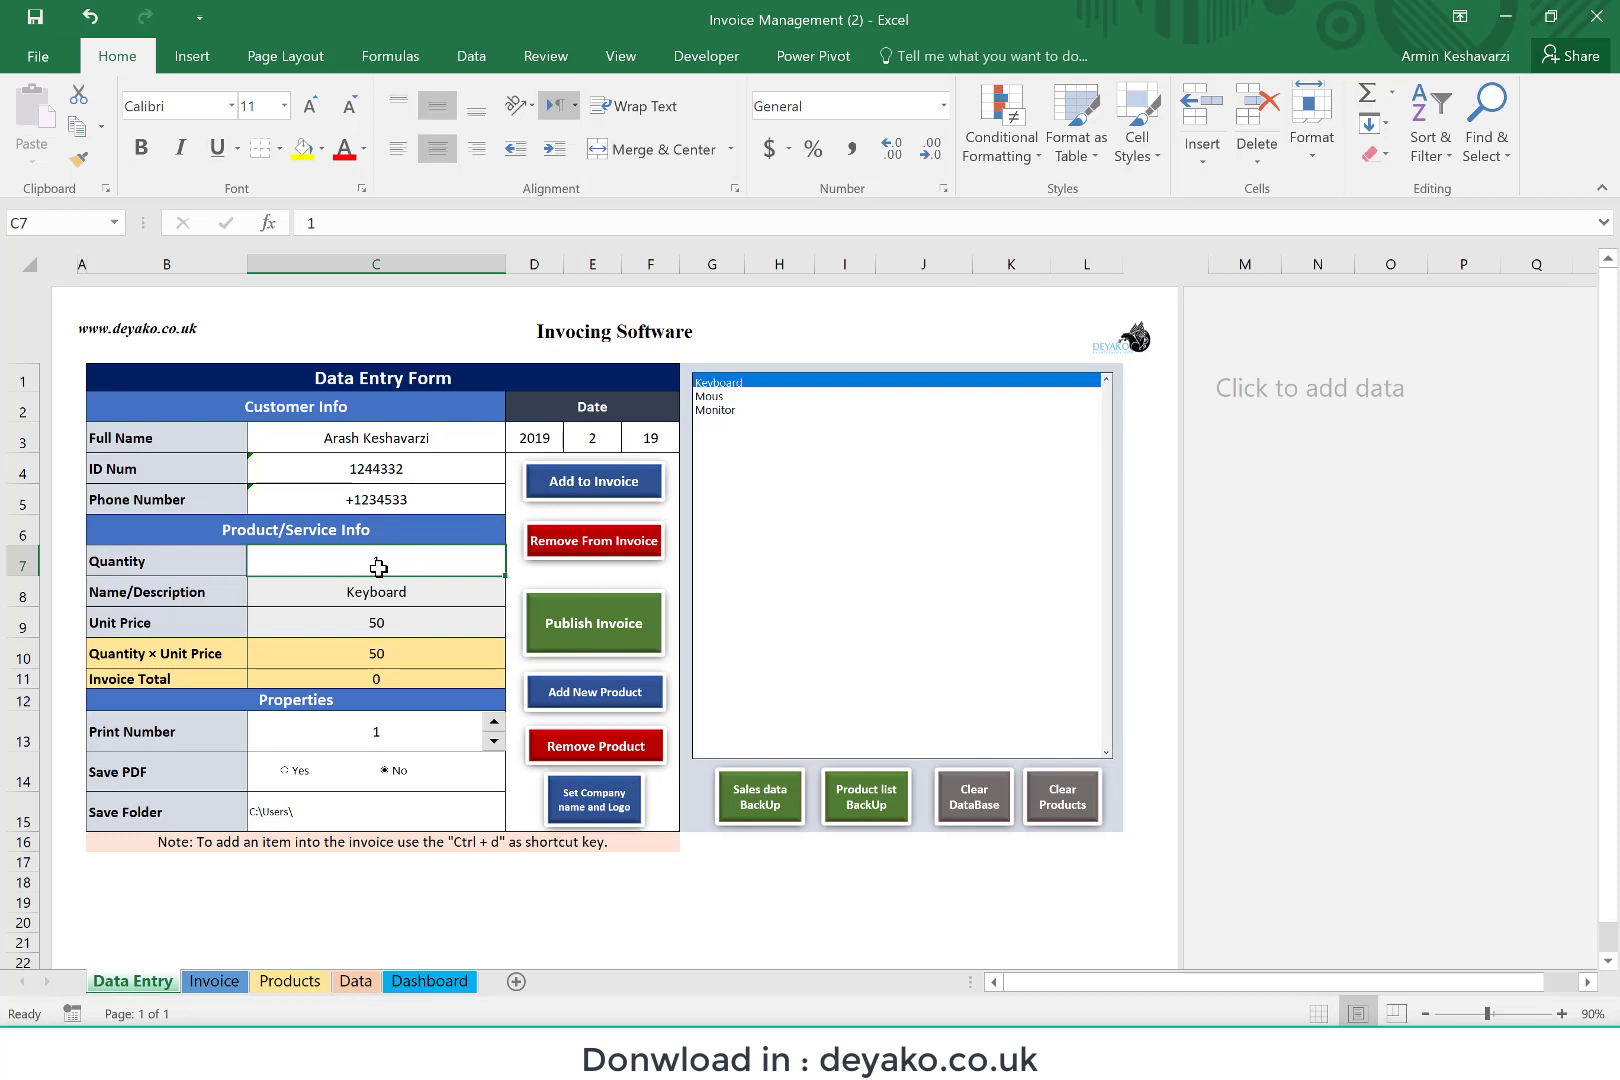
text(10)
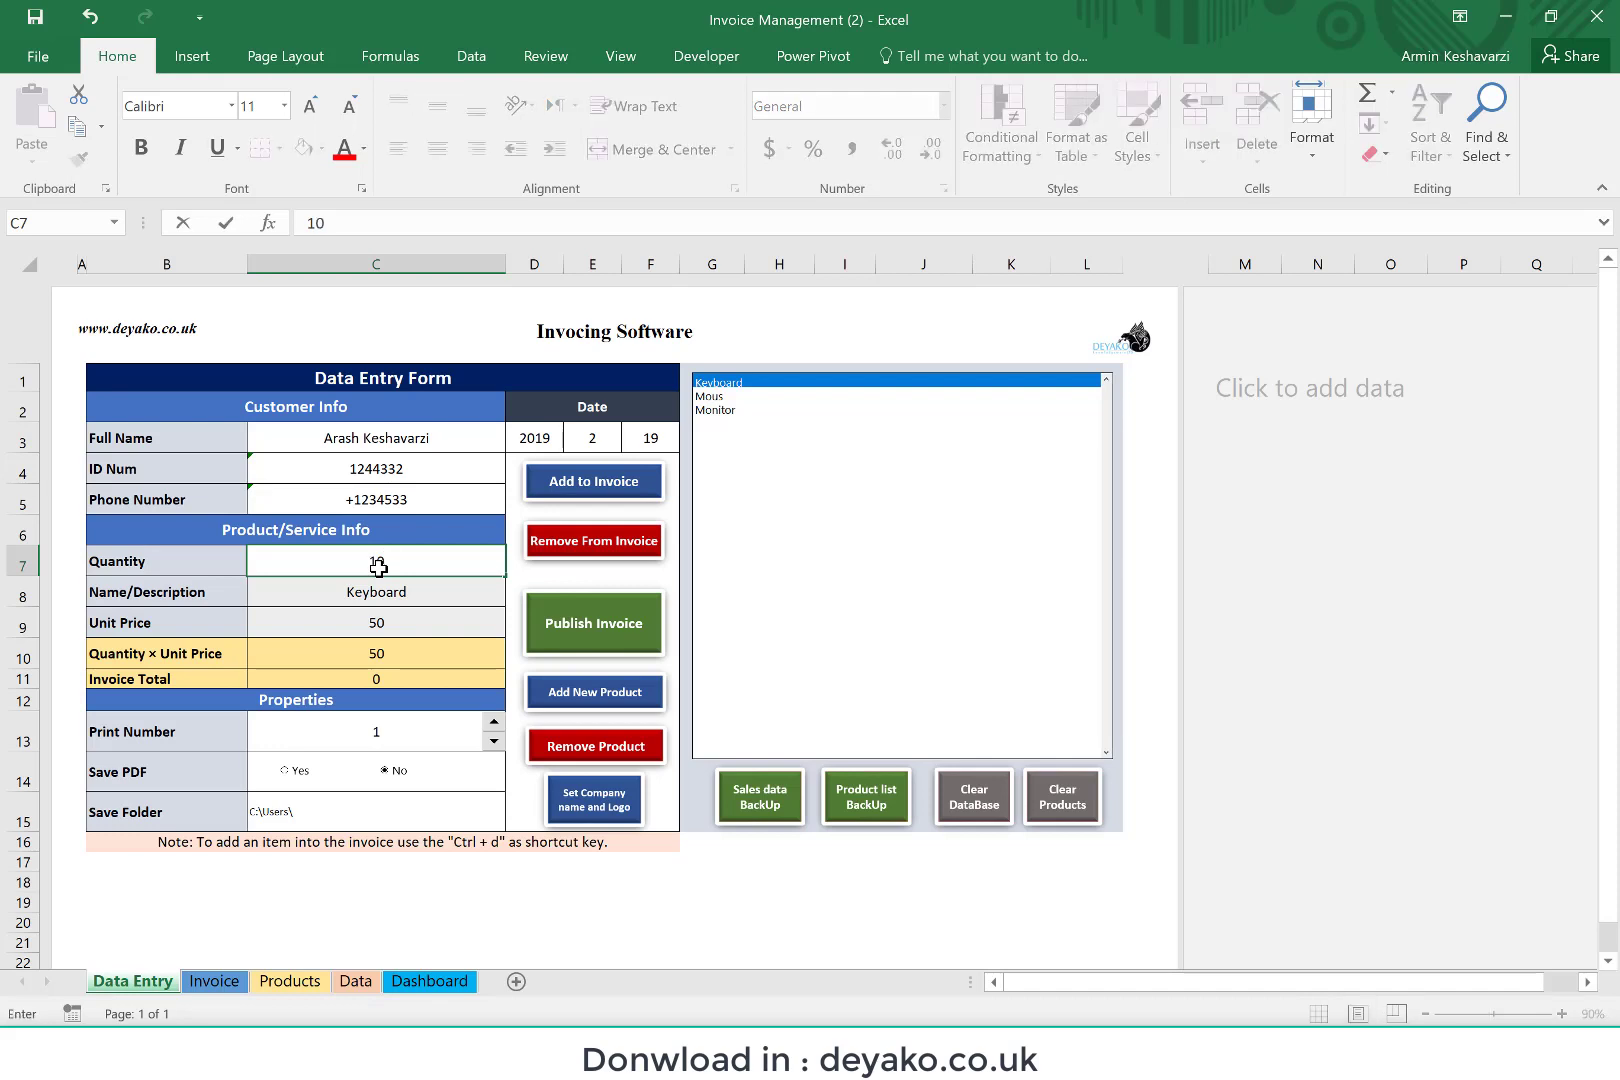
key(Return)
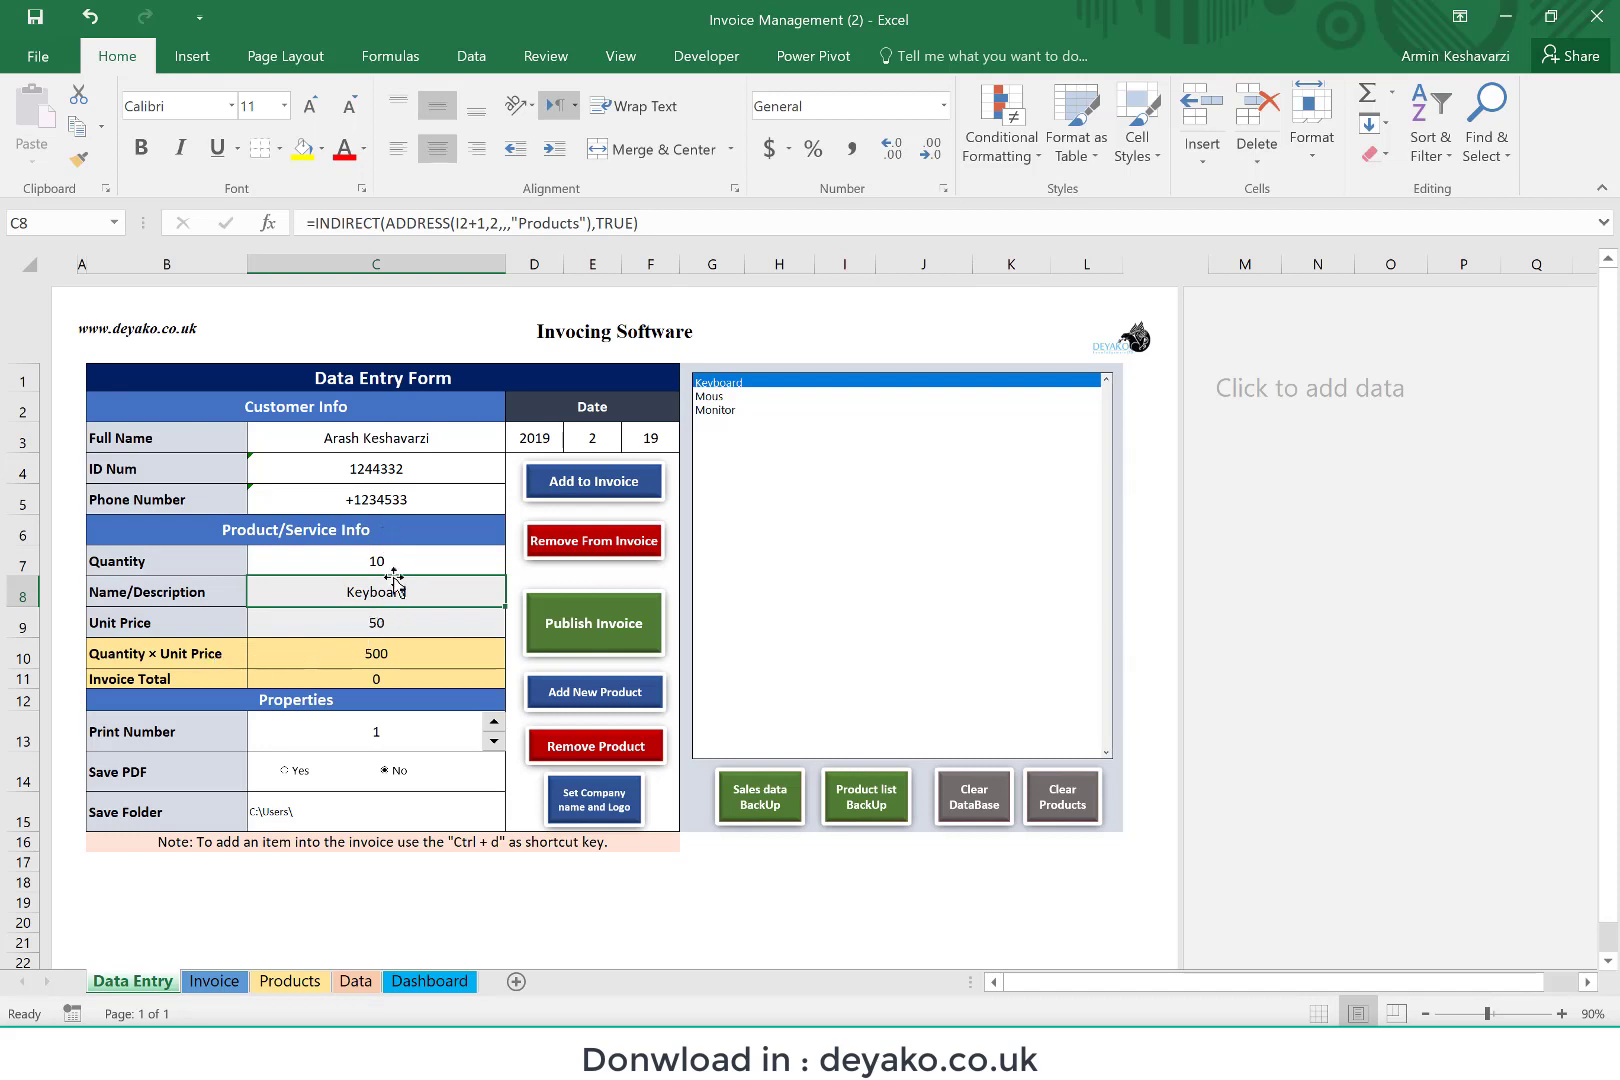
click(393, 657)
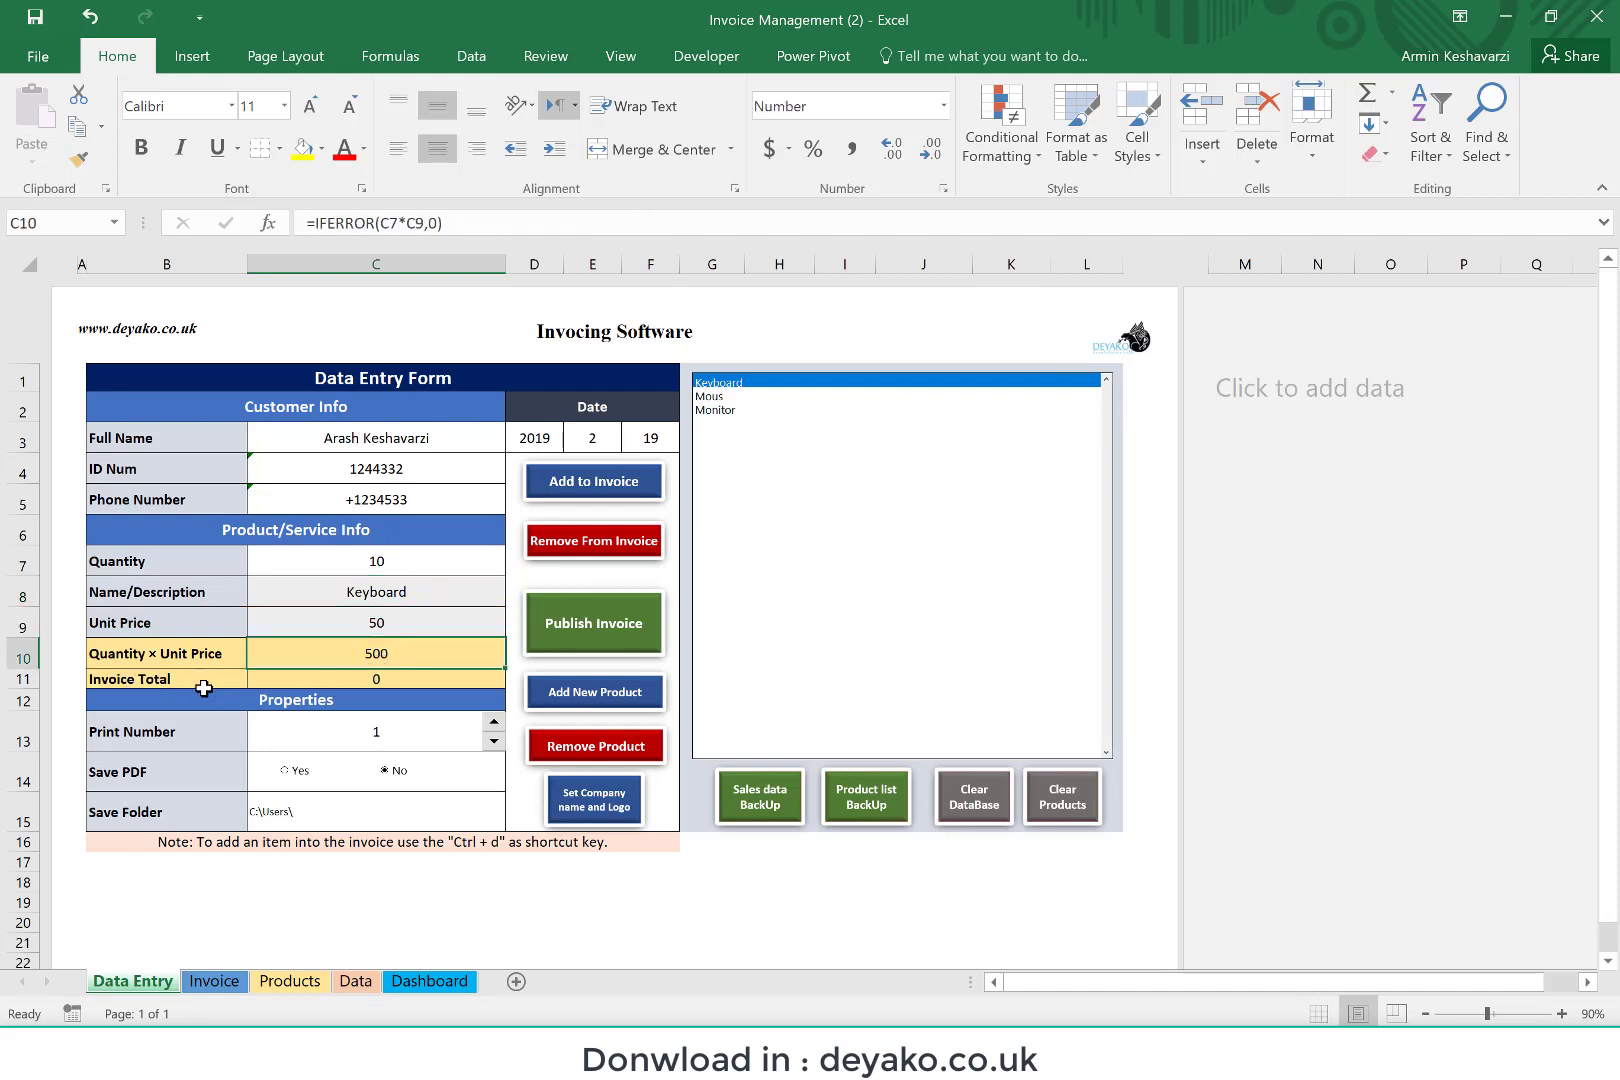
Step: Set the day of the invoice date to 21 and check the month and year fields
click(655, 433)
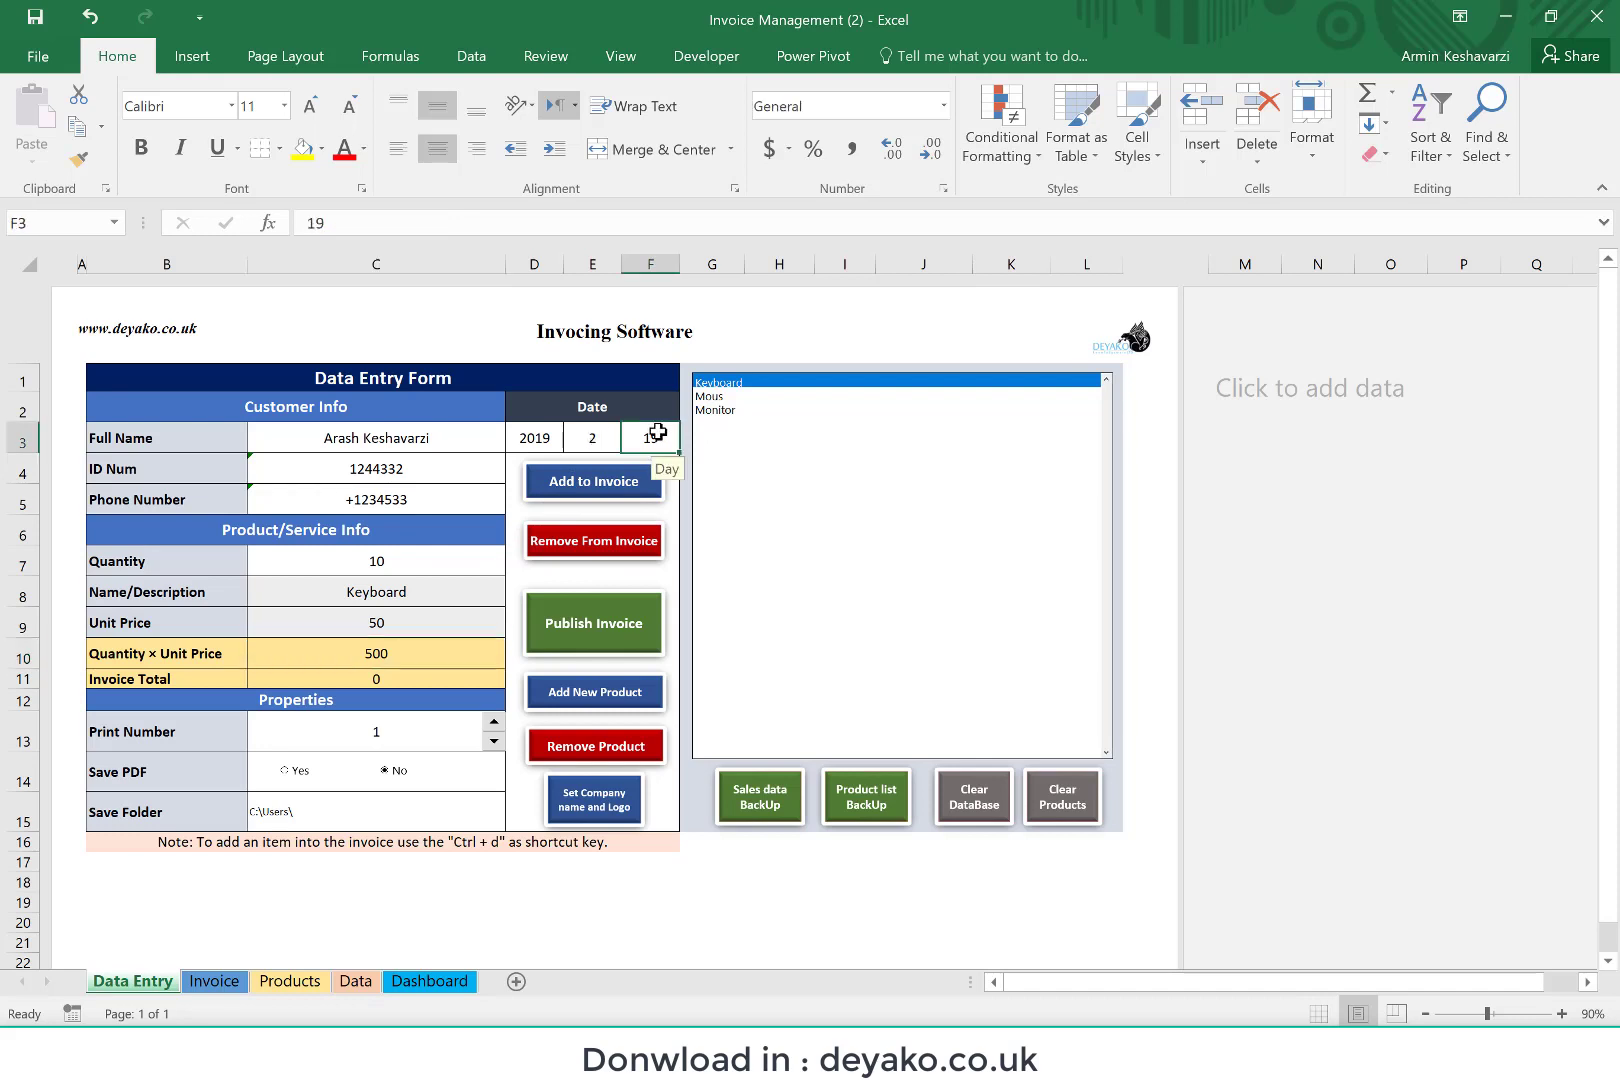
text(21)
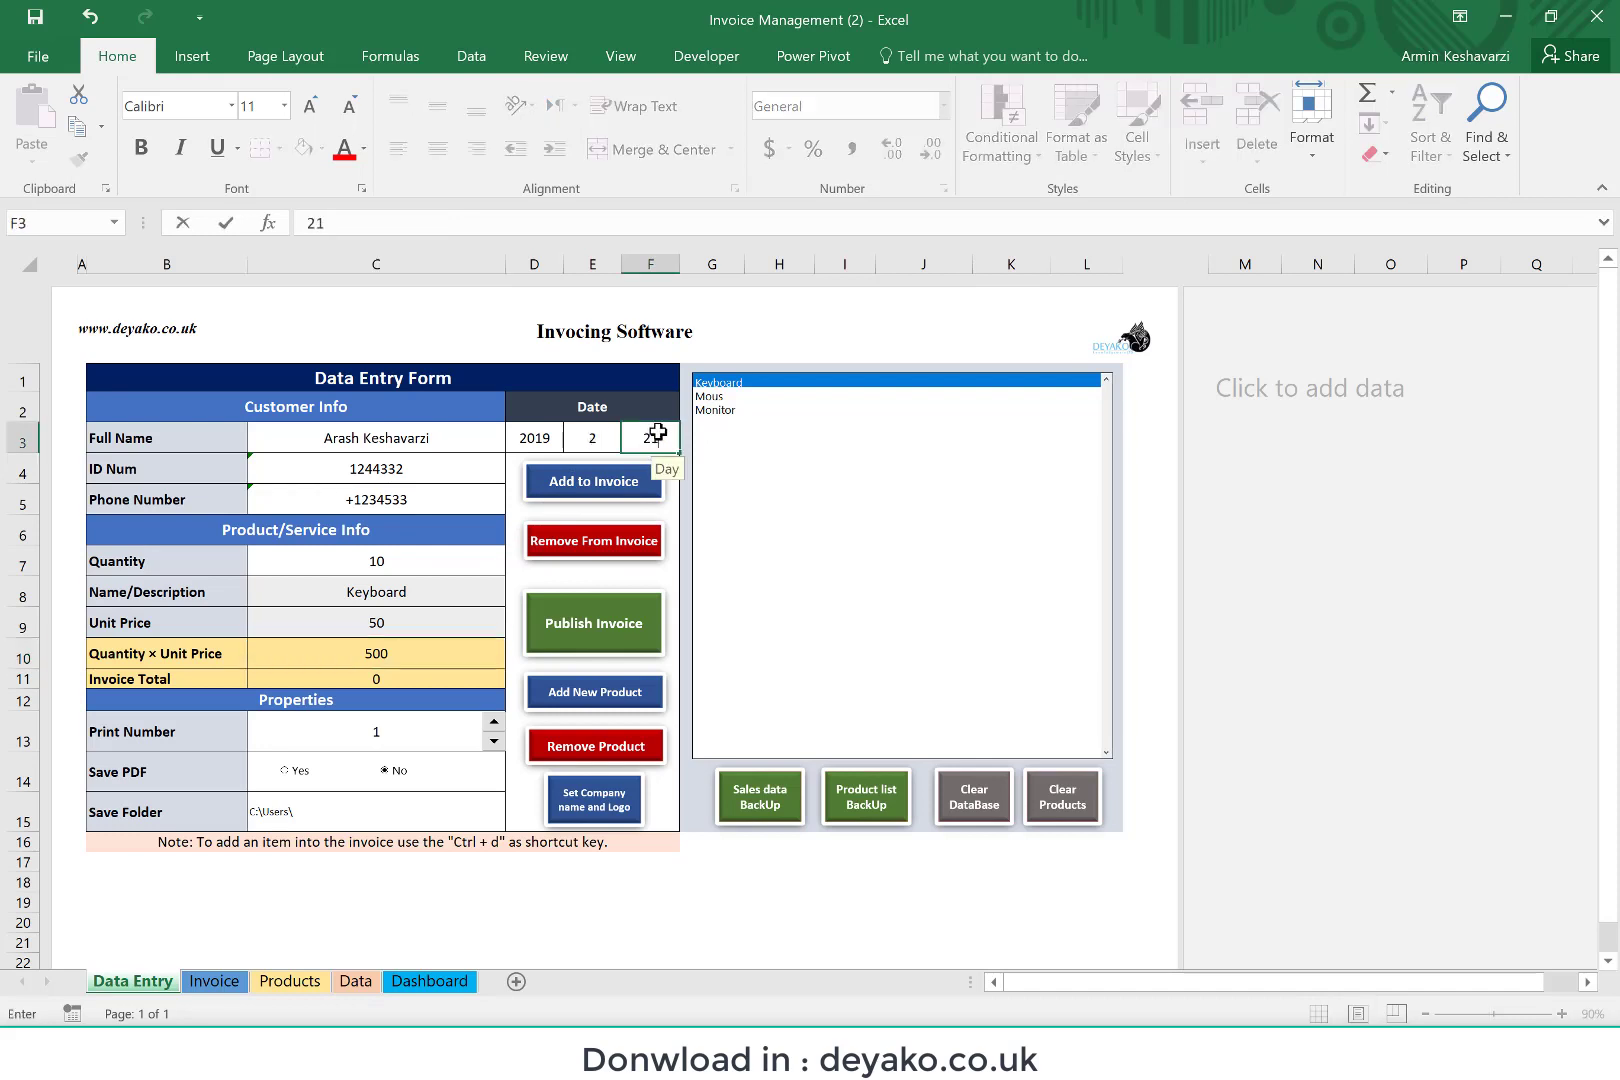
click(580, 445)
click(528, 438)
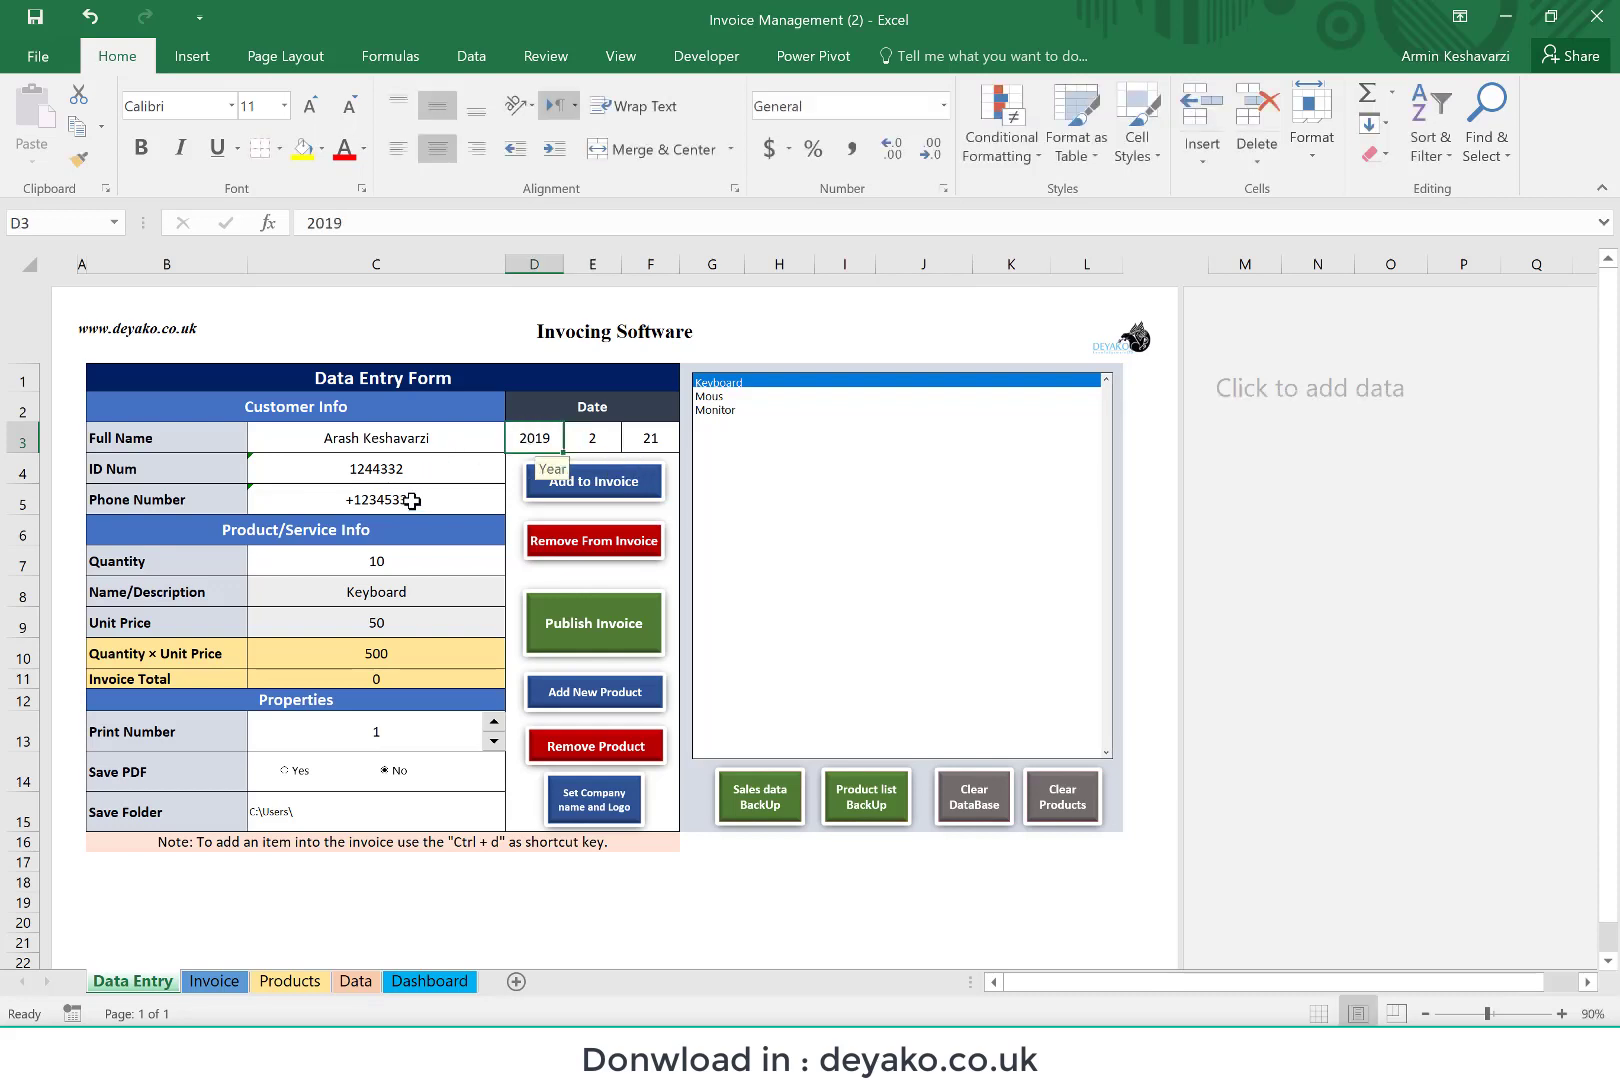
Step: Add the Keyboard entry to the invoice and check its total and line price on the Invoice sheet
click(606, 478)
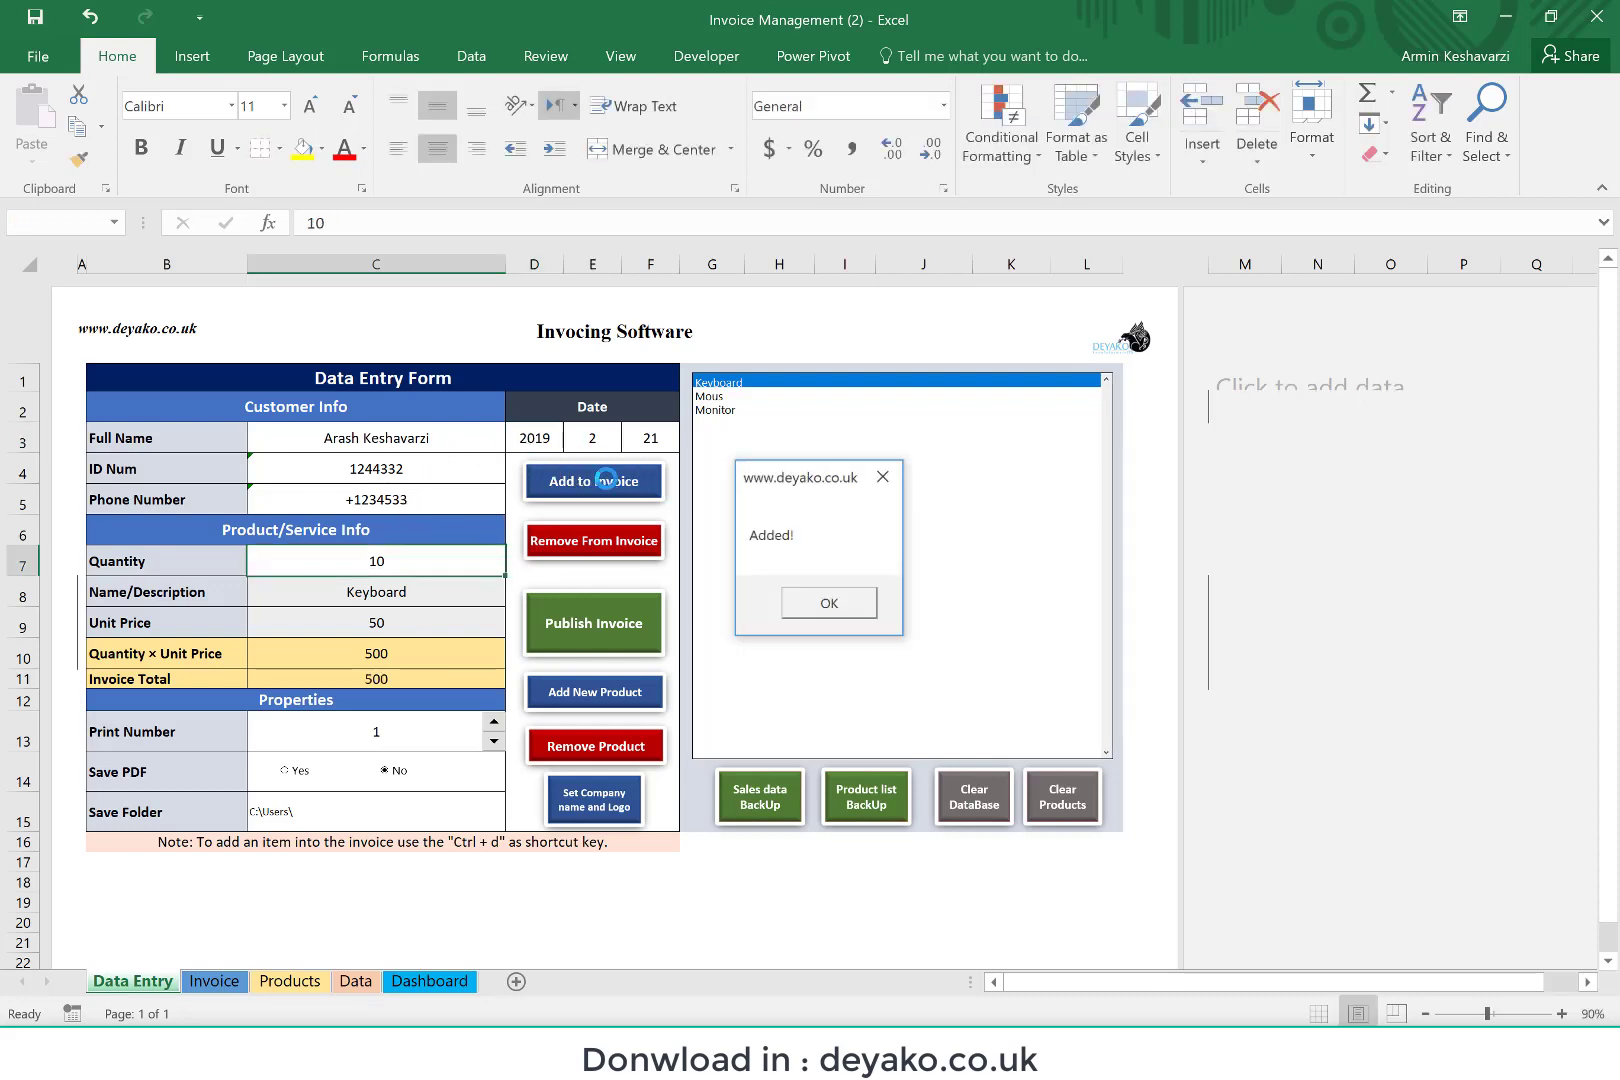
click(828, 603)
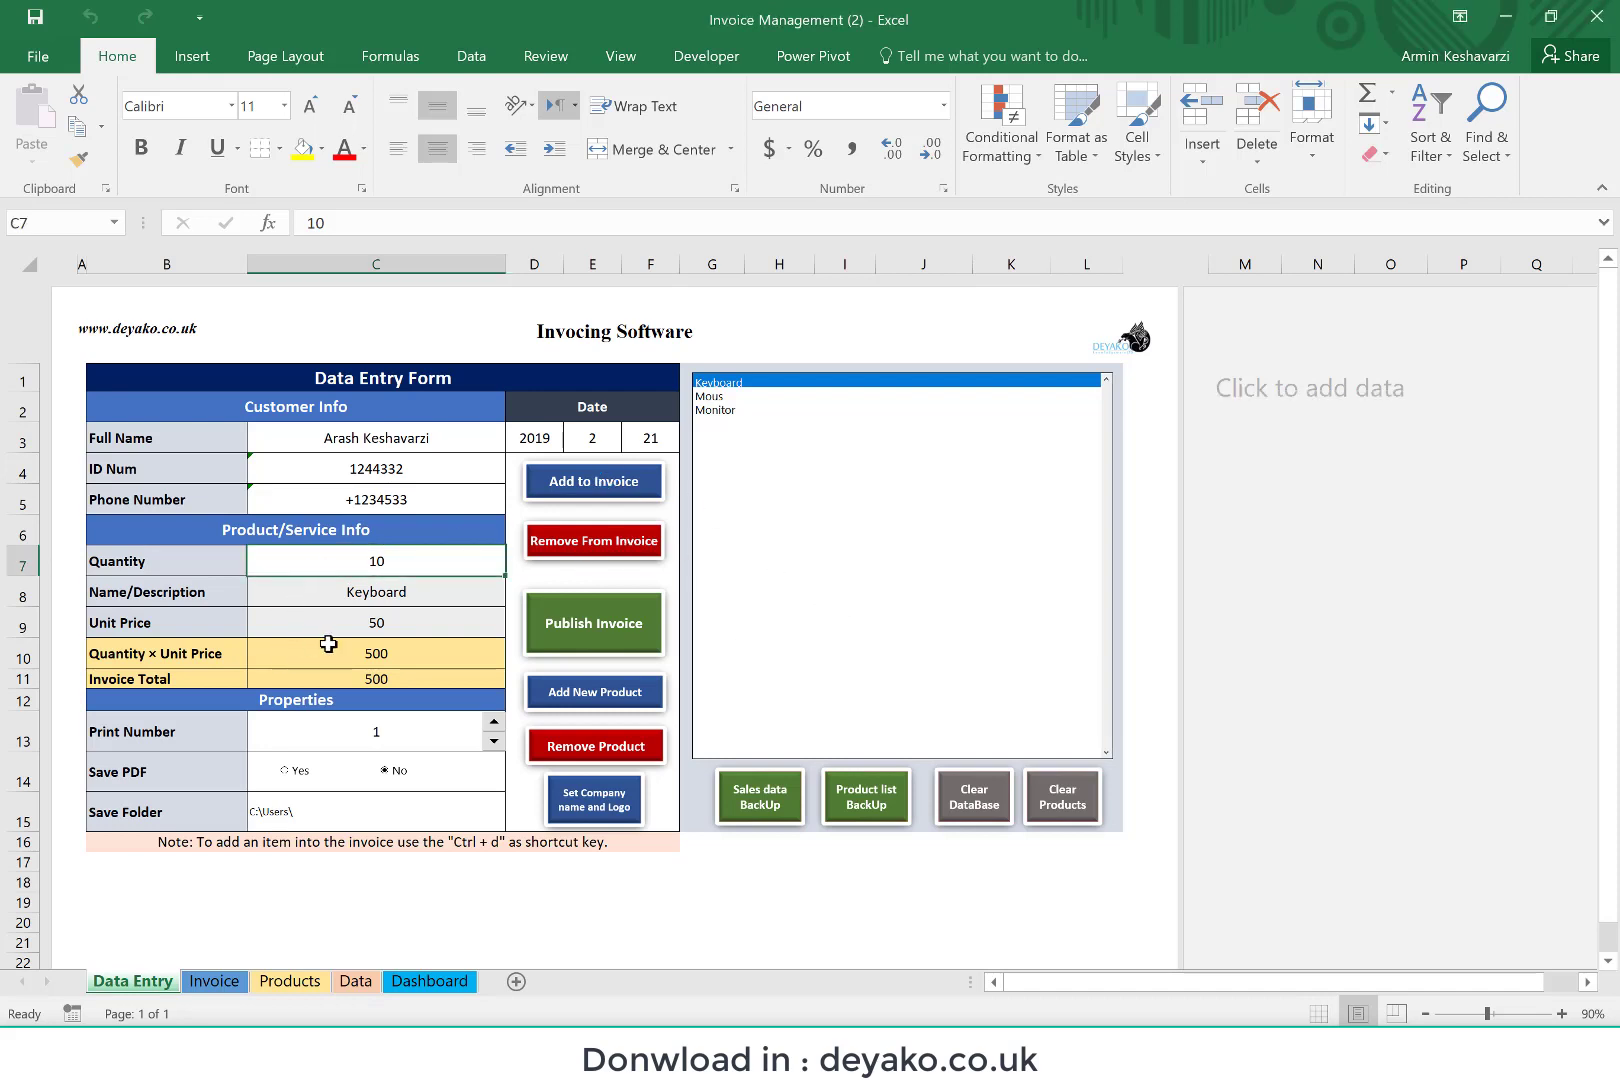
click(285, 682)
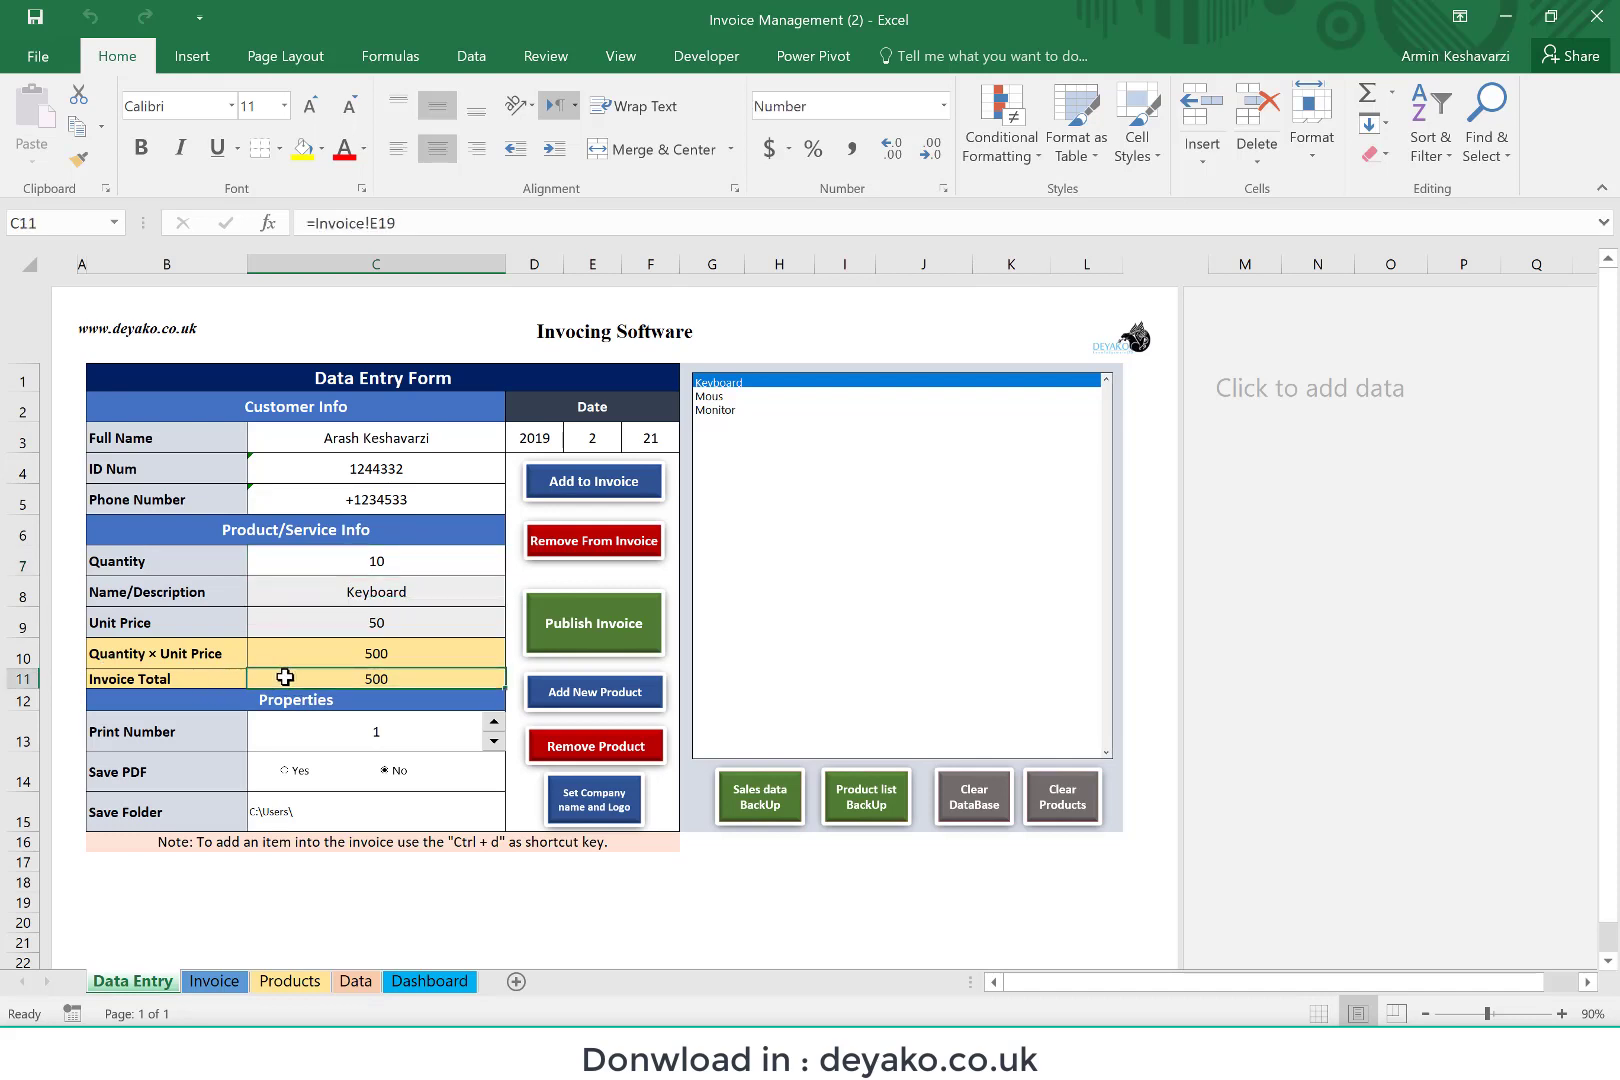
click(215, 982)
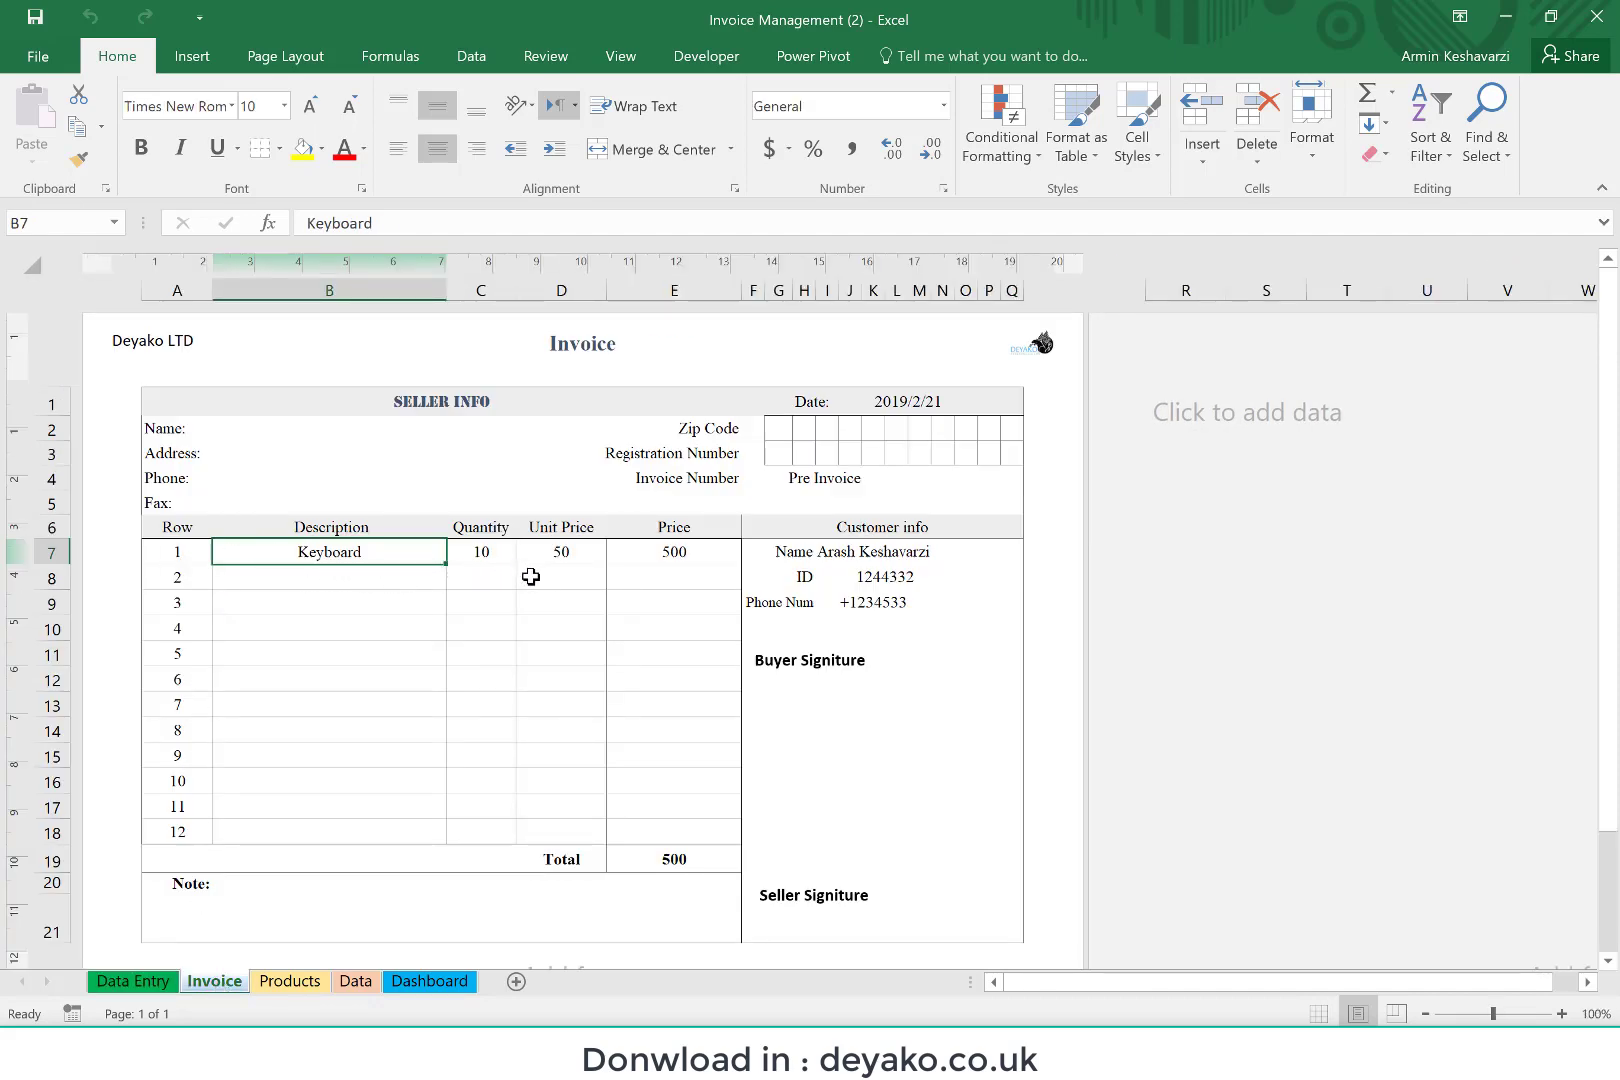
click(688, 552)
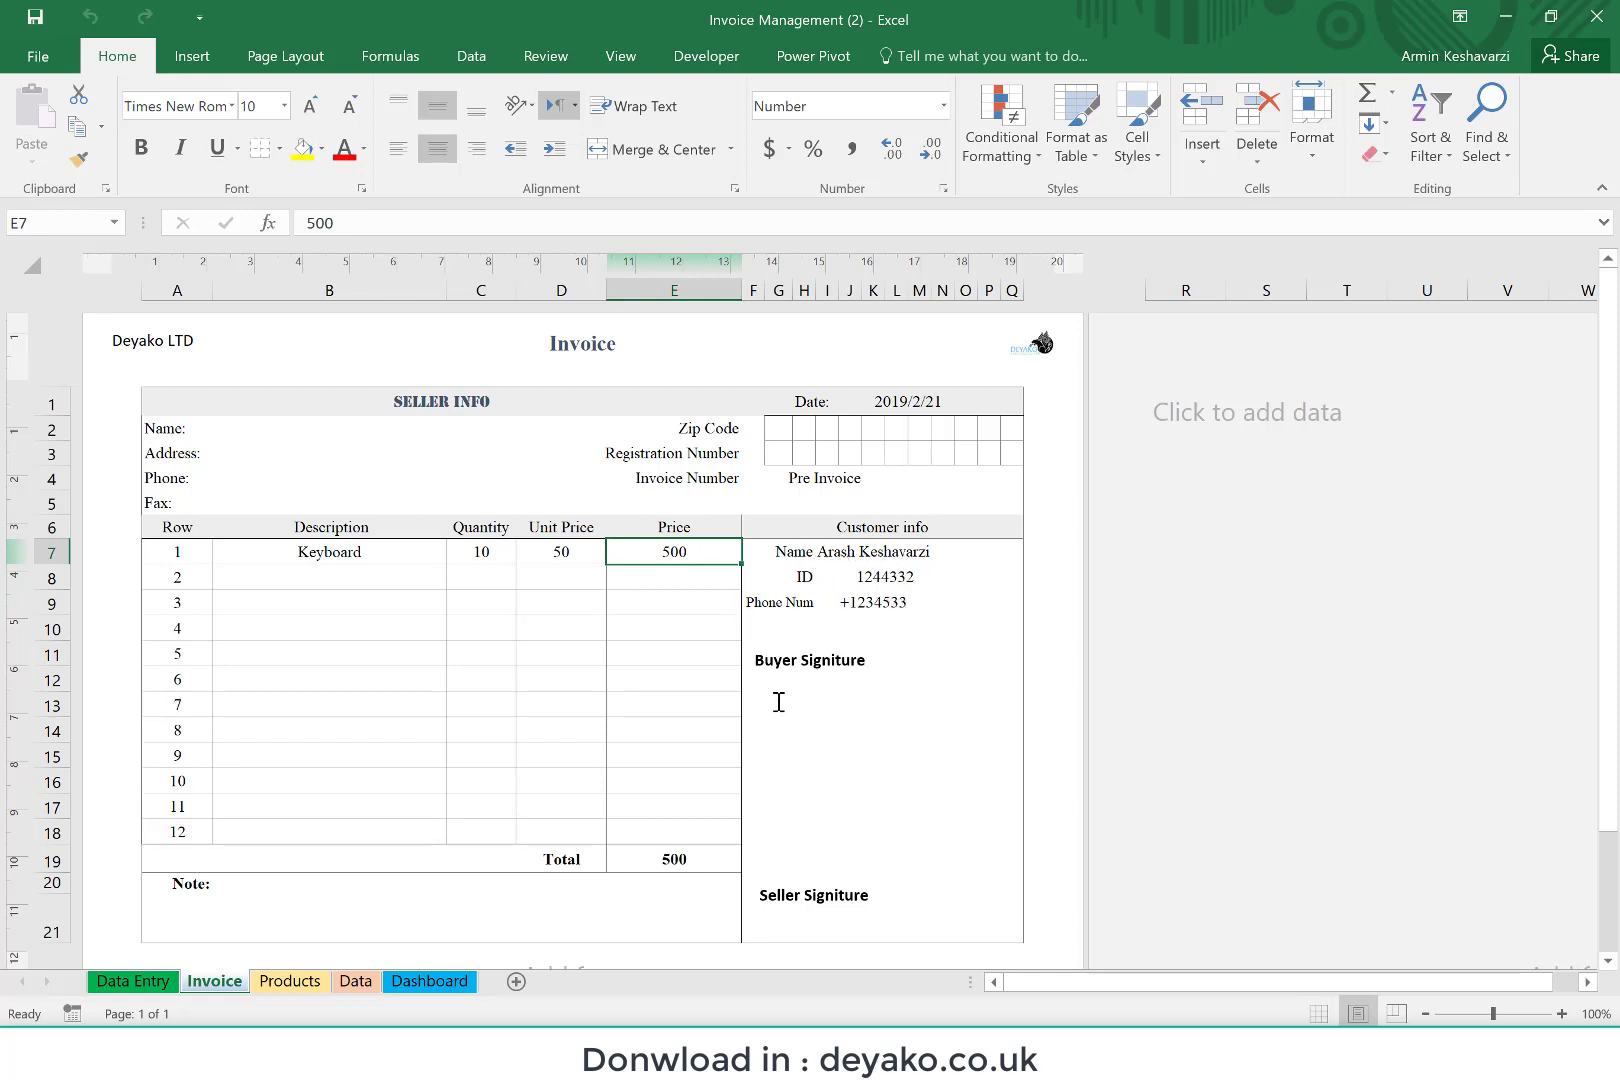
Step: Review the seller's name, address, phone, fax, zip code and registration number fields and the invoice number on the Invoice sheet
click(228, 430)
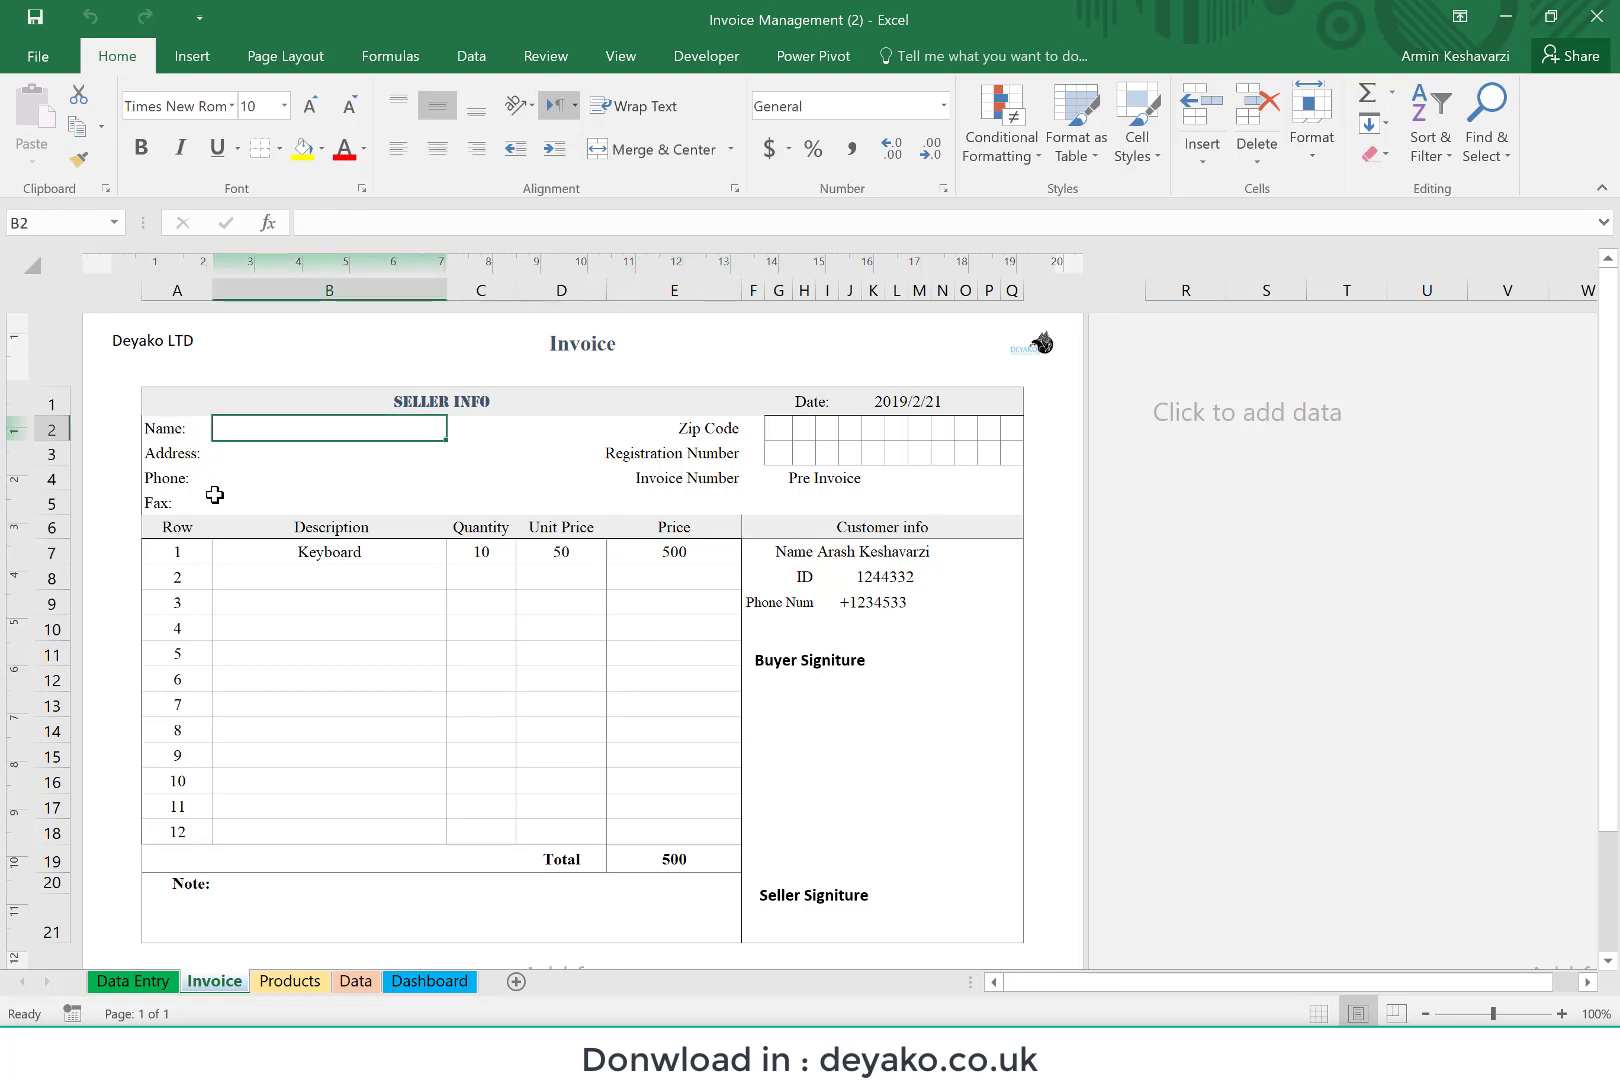
click(255, 455)
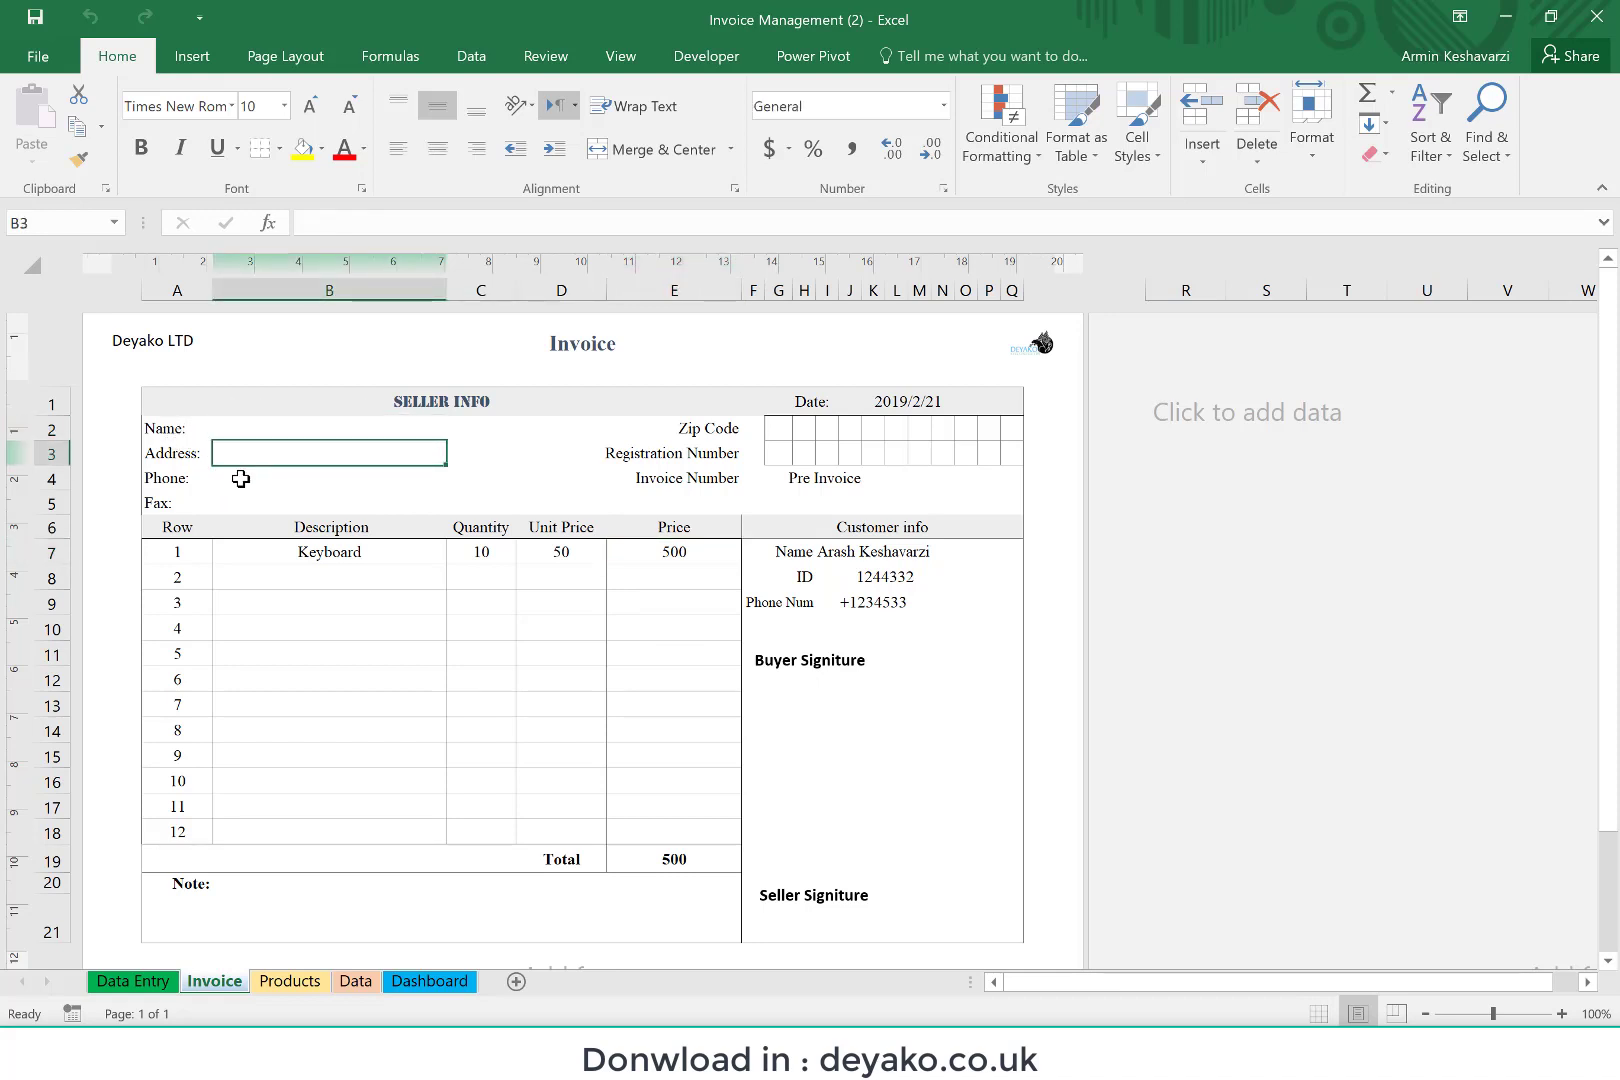
click(238, 479)
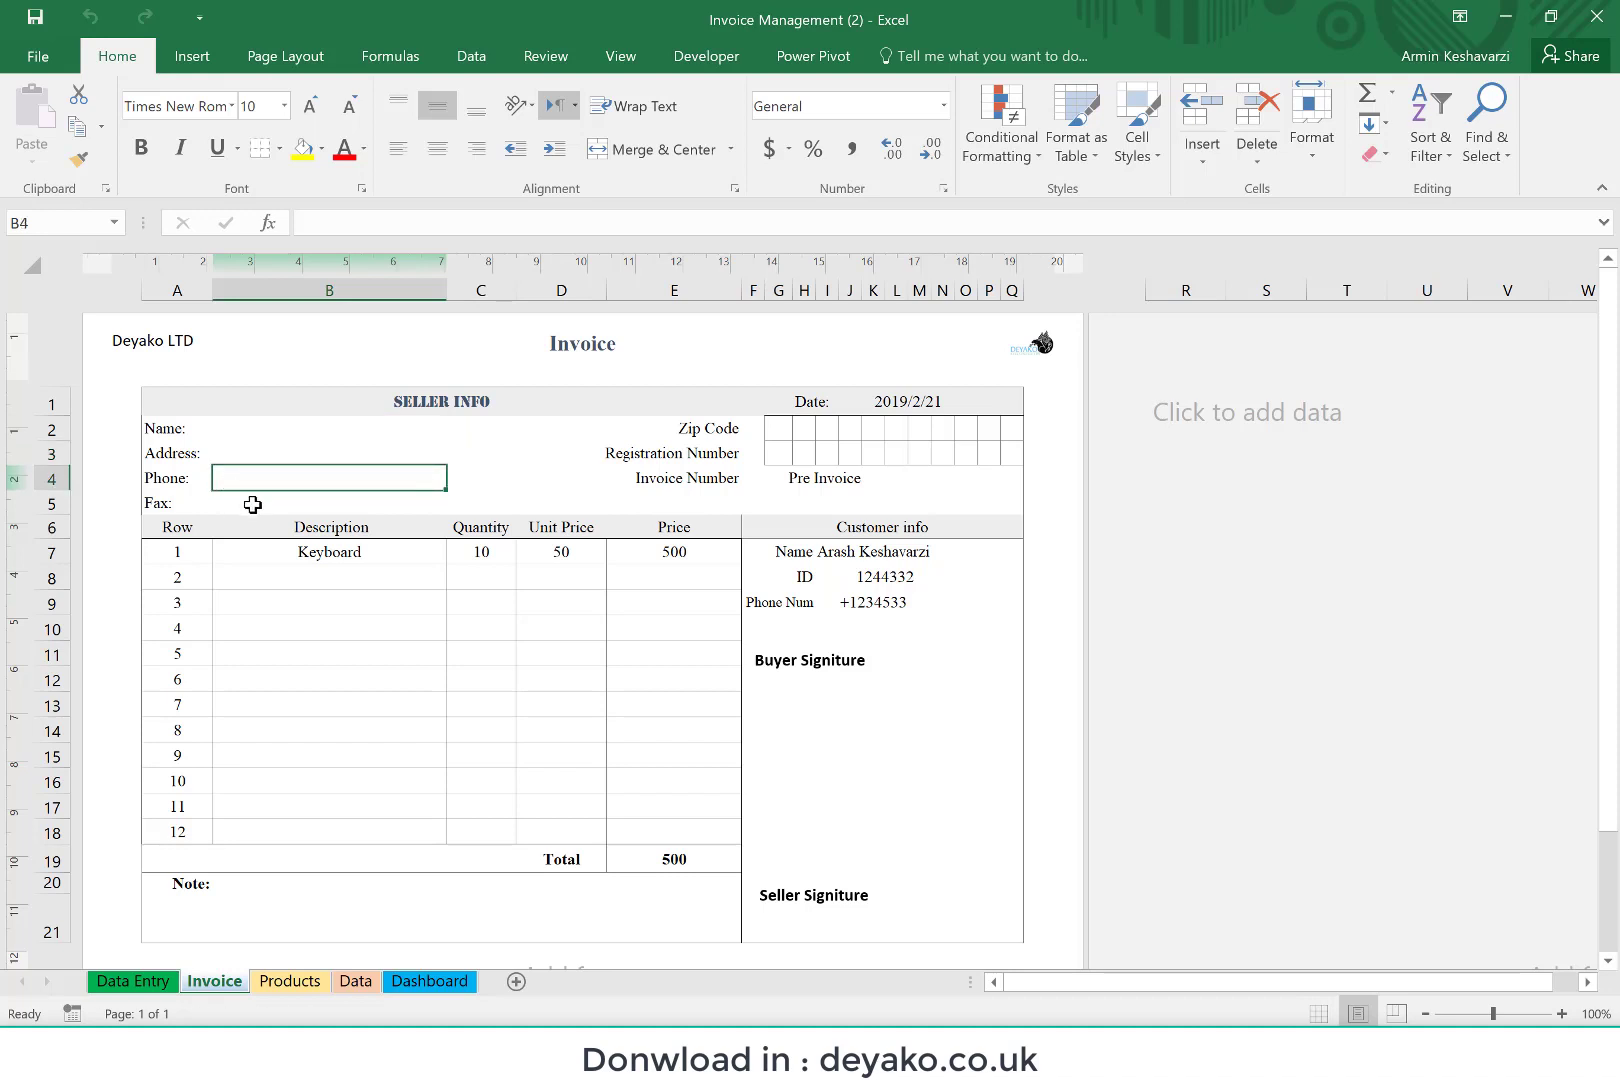
click(252, 502)
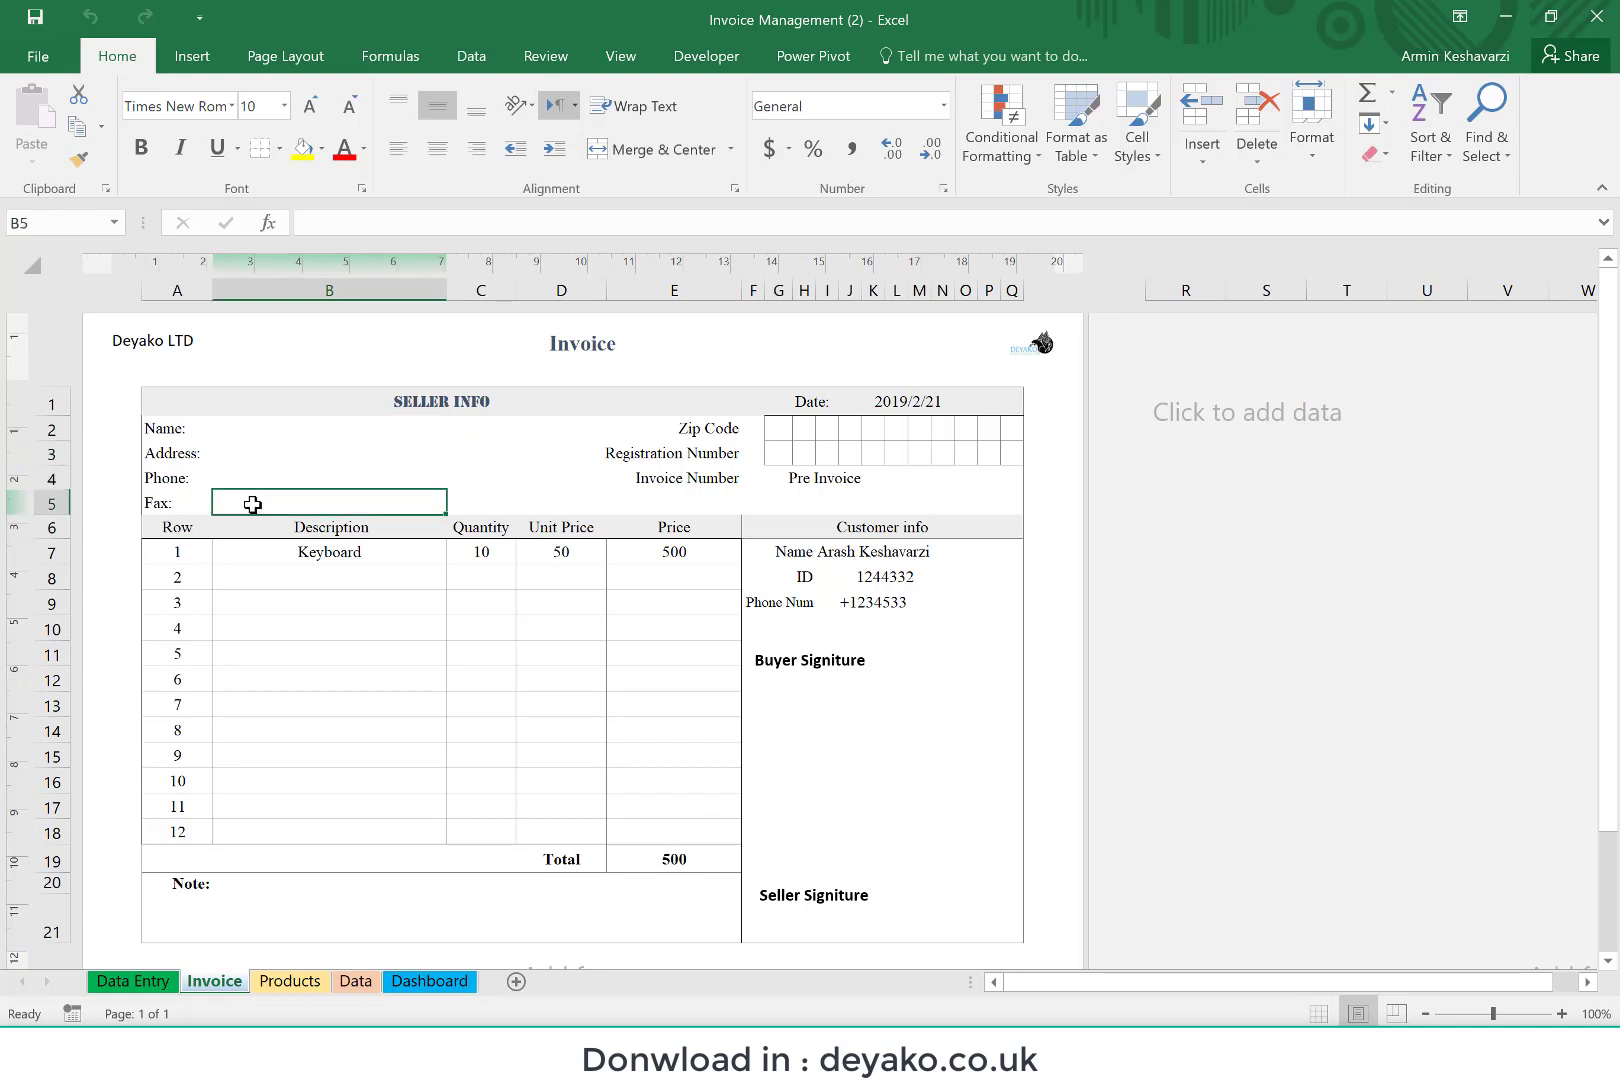
click(778, 432)
click(781, 460)
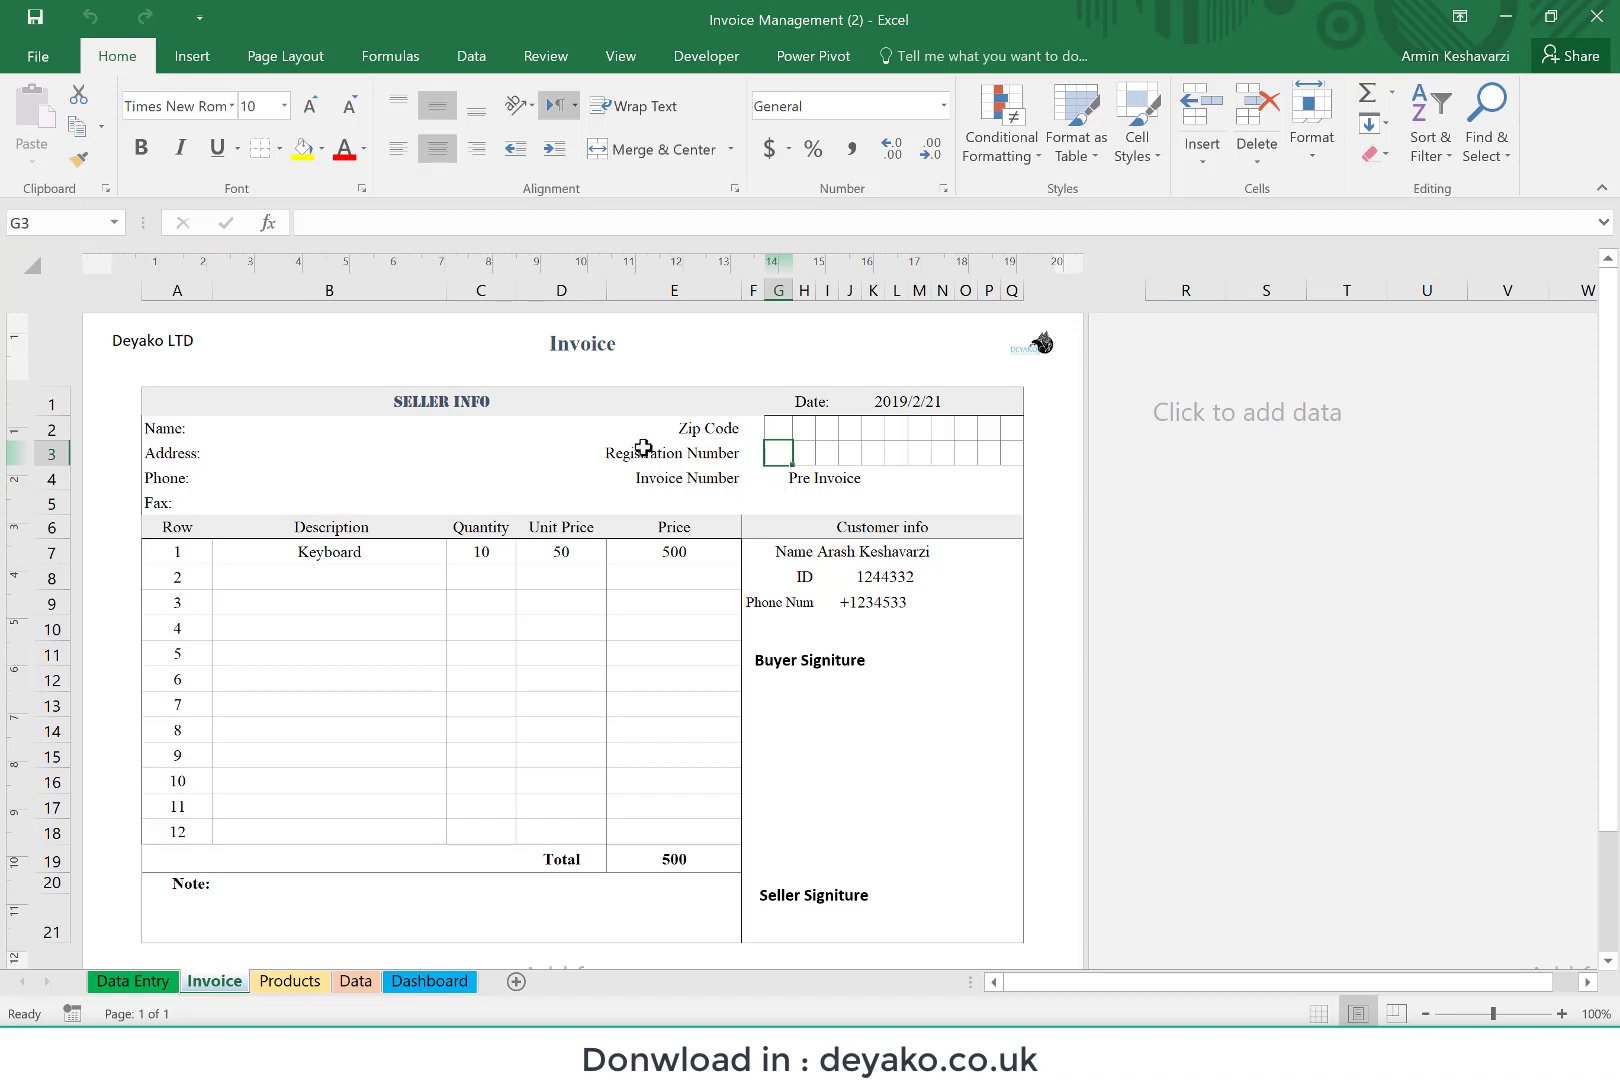
click(800, 479)
mouse_move(718, 487)
mouse_down()
mouse_move(757, 482)
mouse_move(712, 491)
mouse_up()
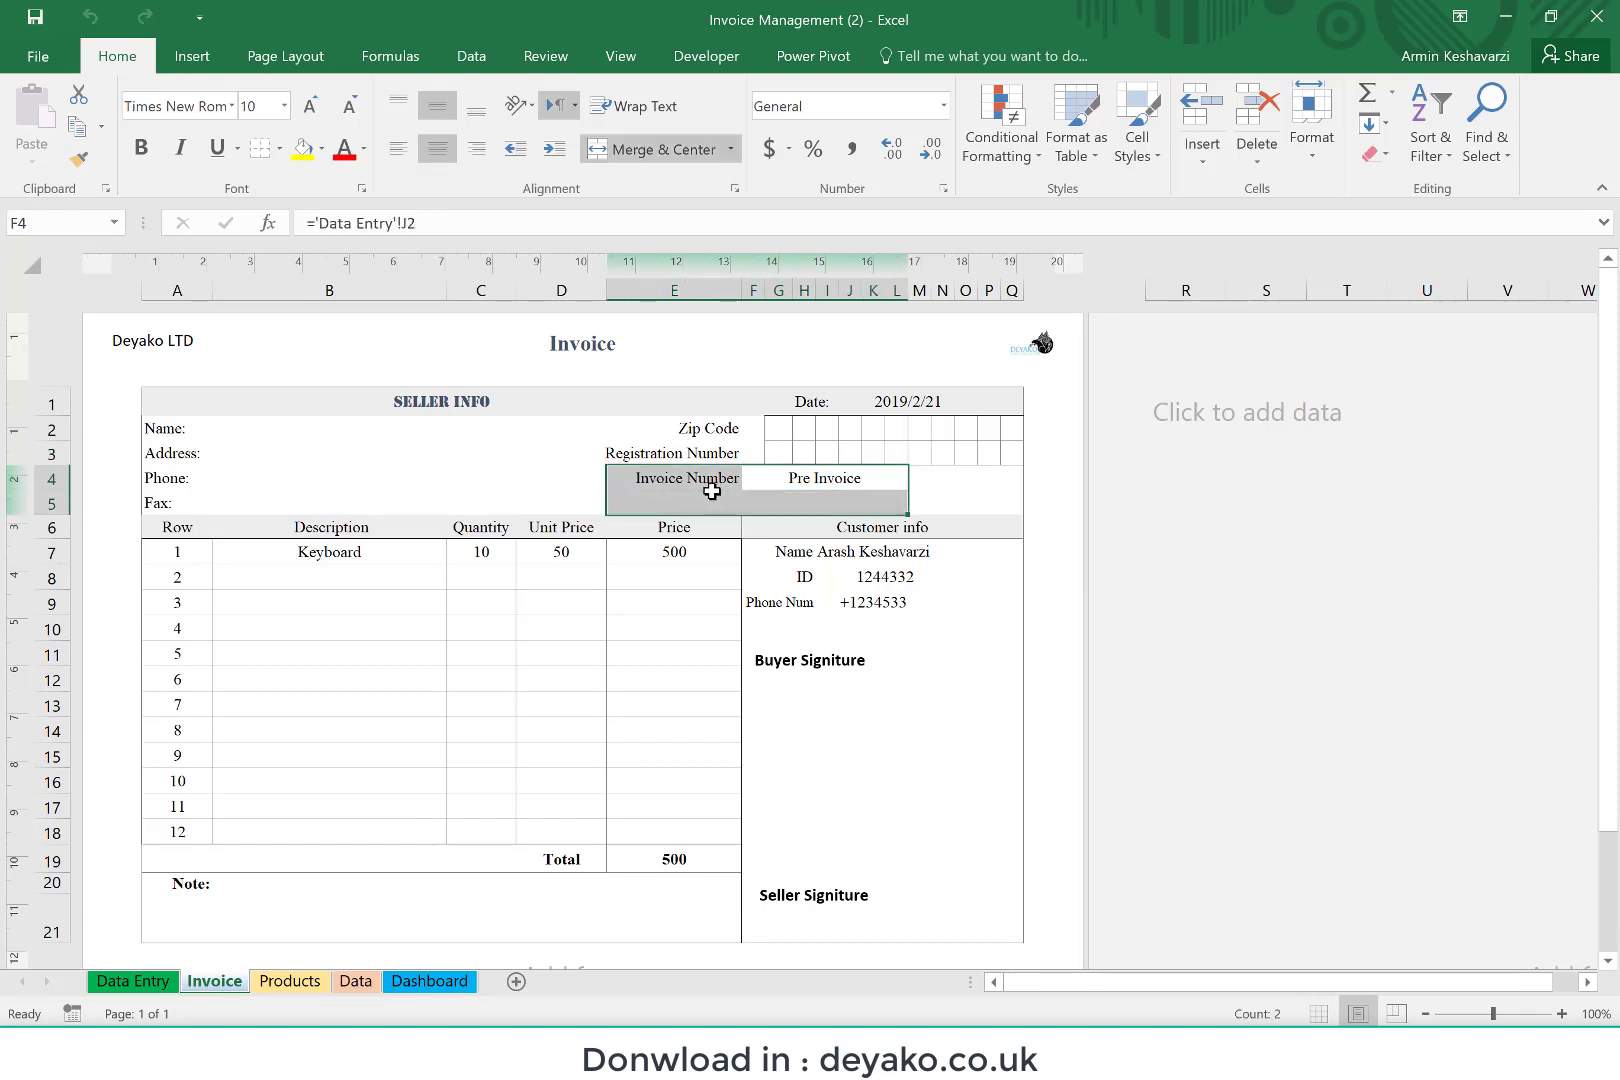
click(793, 485)
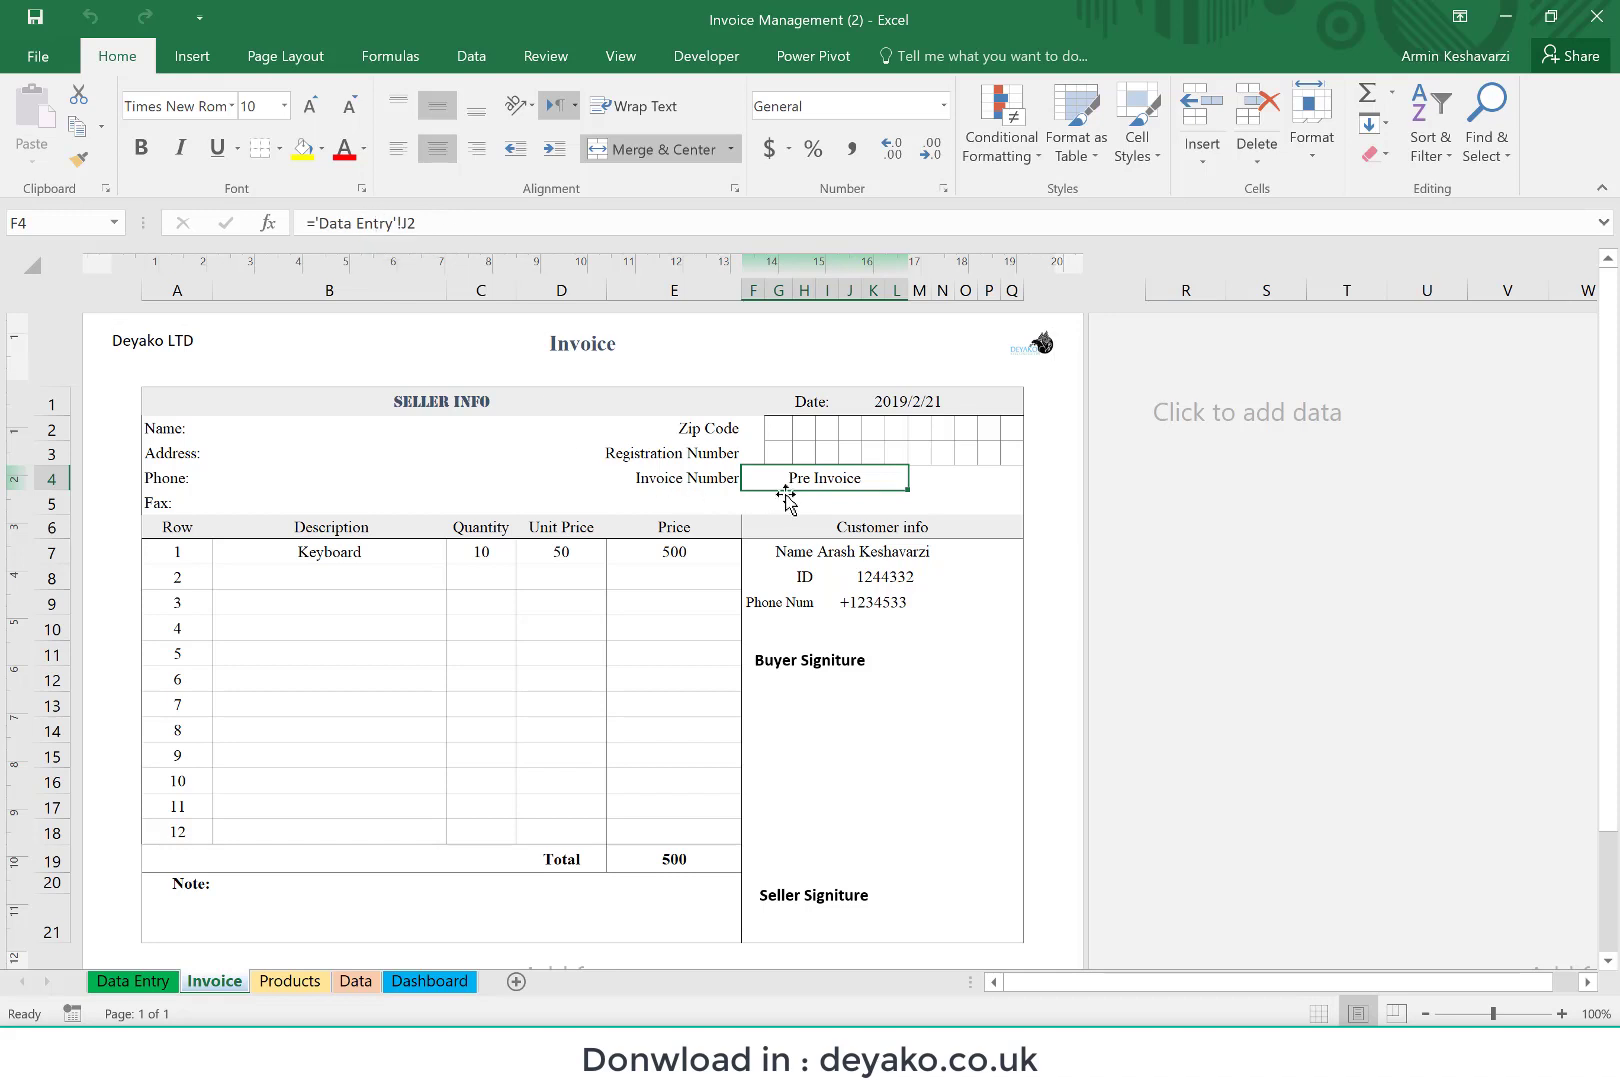
Step: Go through the seller's name, address, phone, zip code and registration number fields and the invoice number again
click(240, 432)
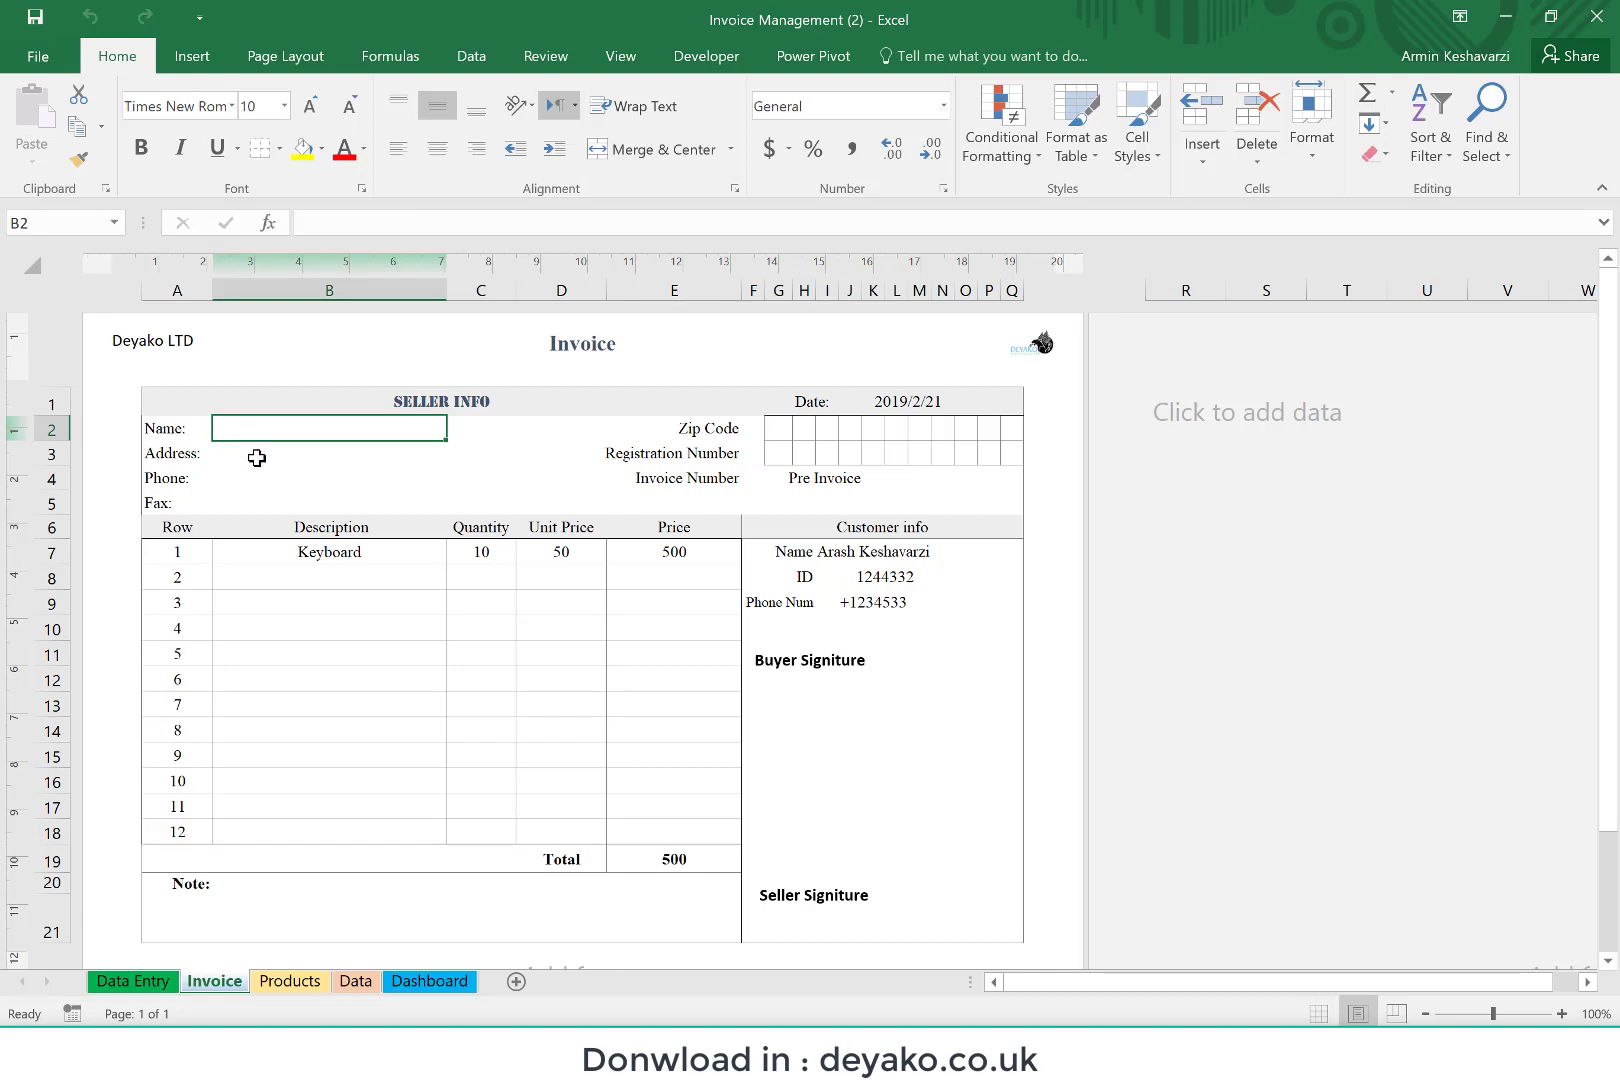
click(257, 457)
click(254, 478)
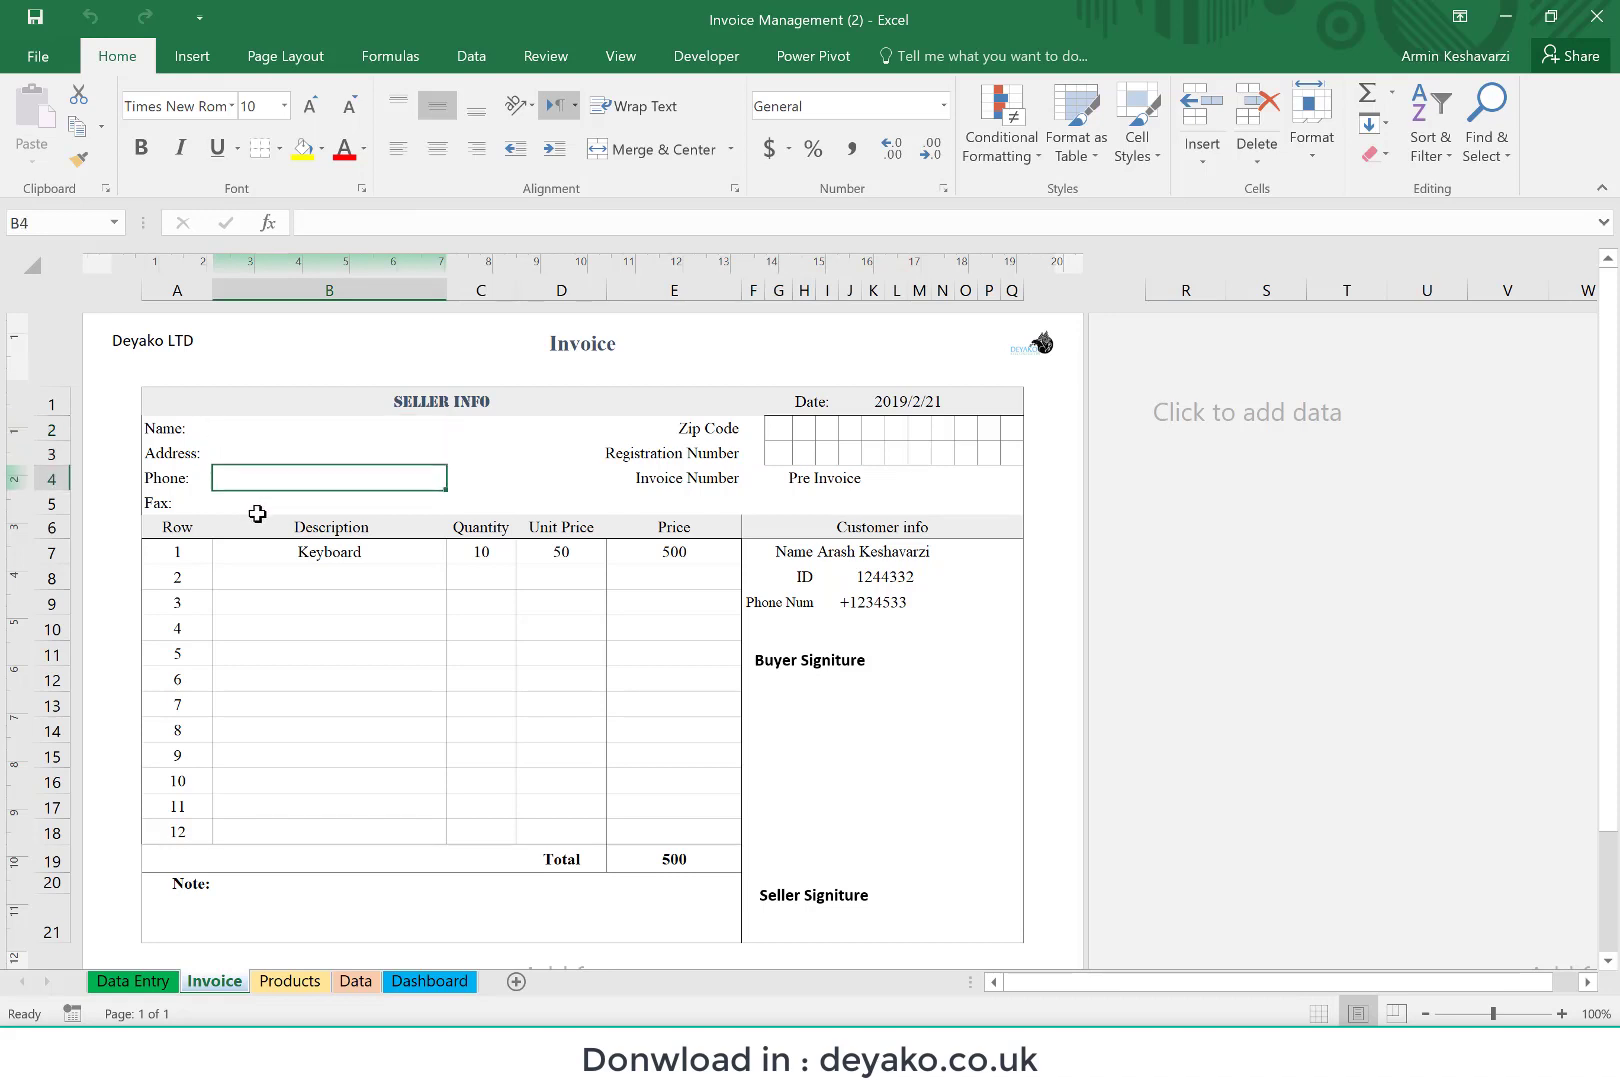
click(776, 428)
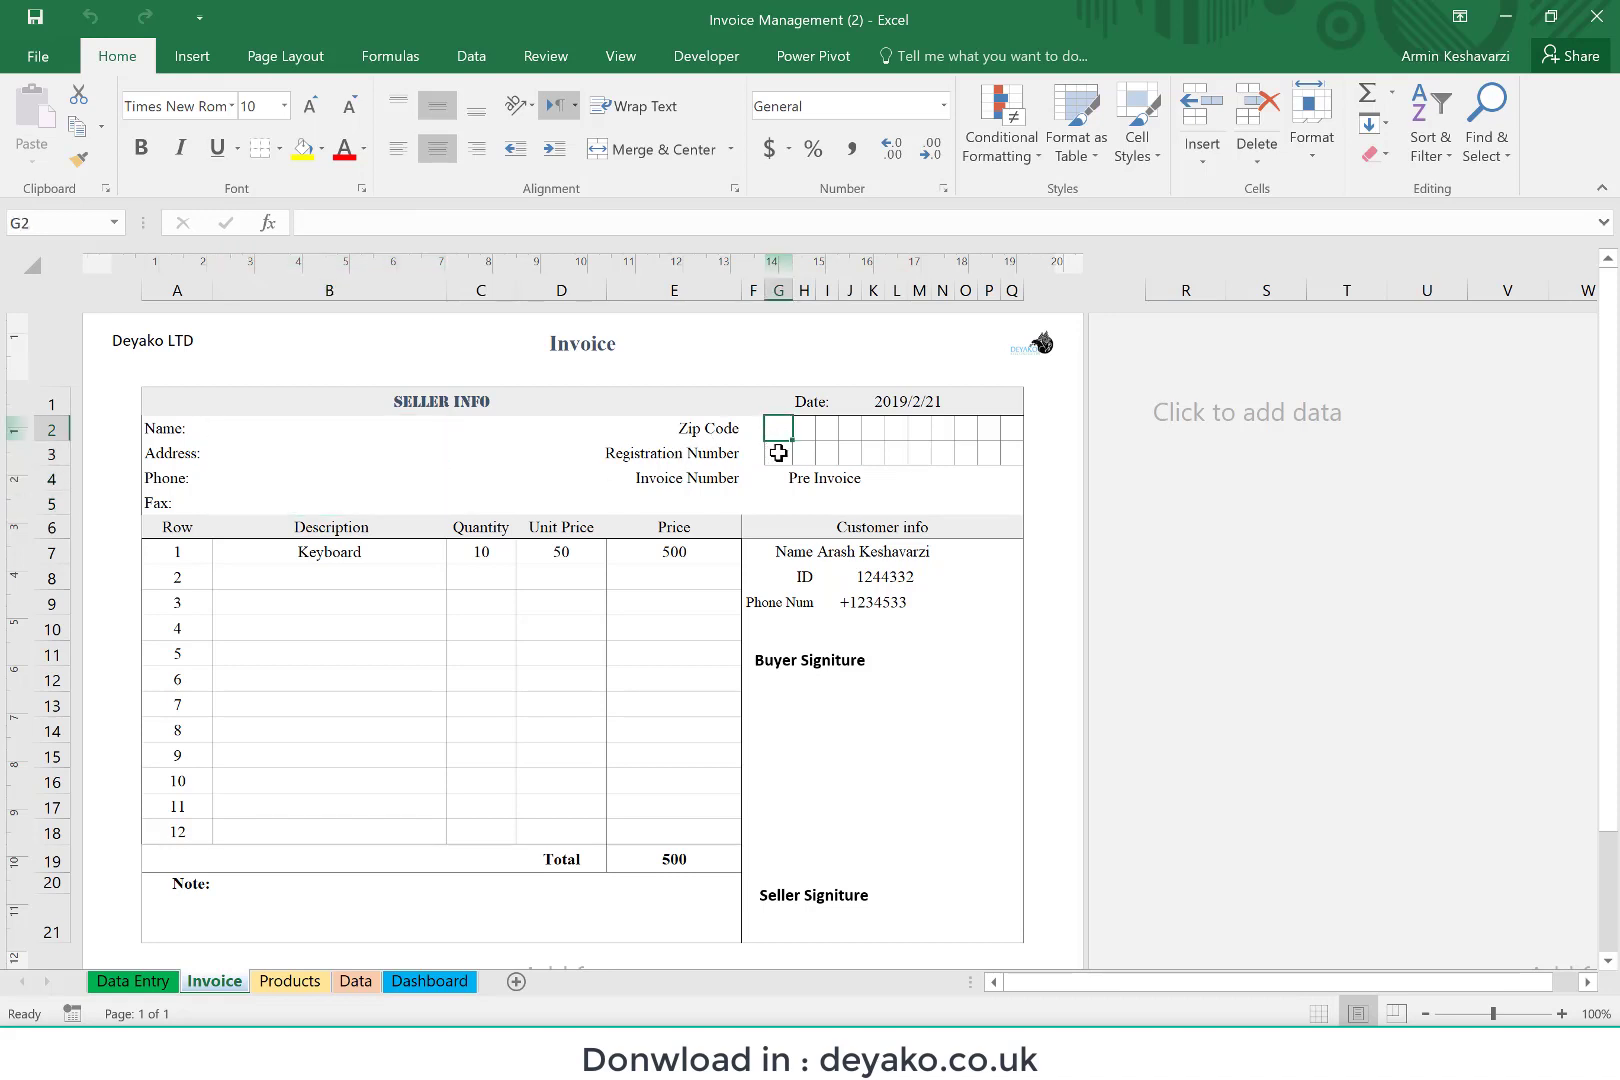
click(778, 453)
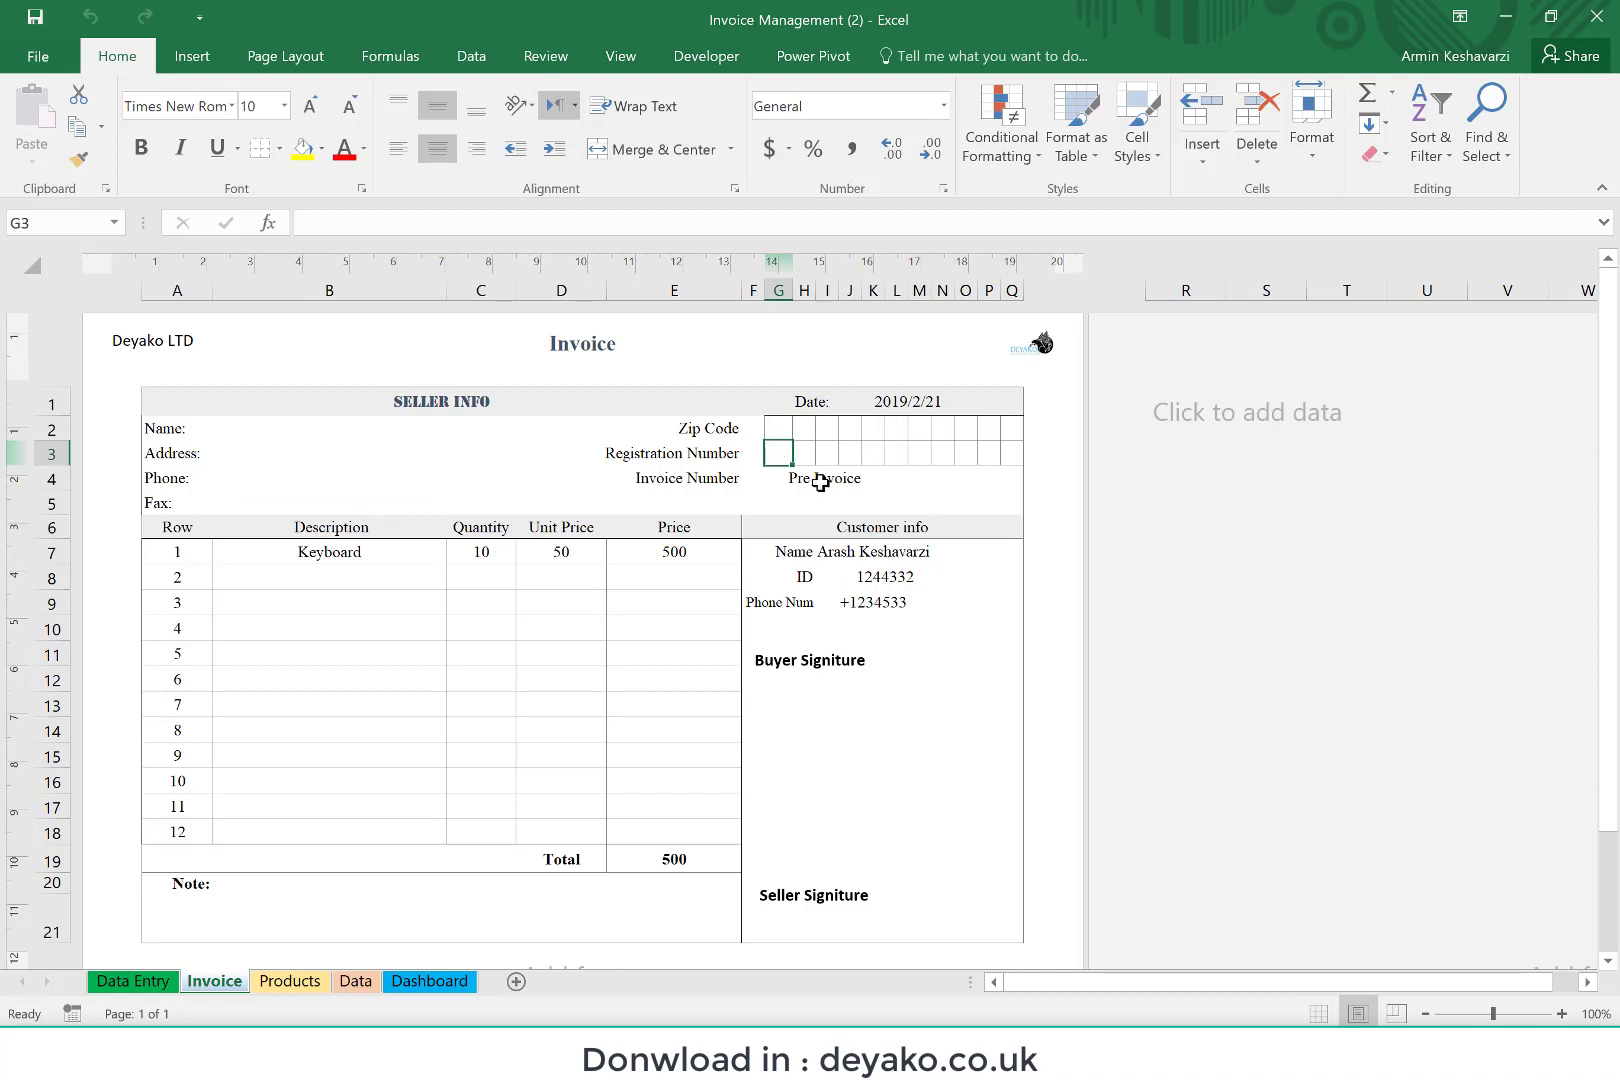
click(821, 481)
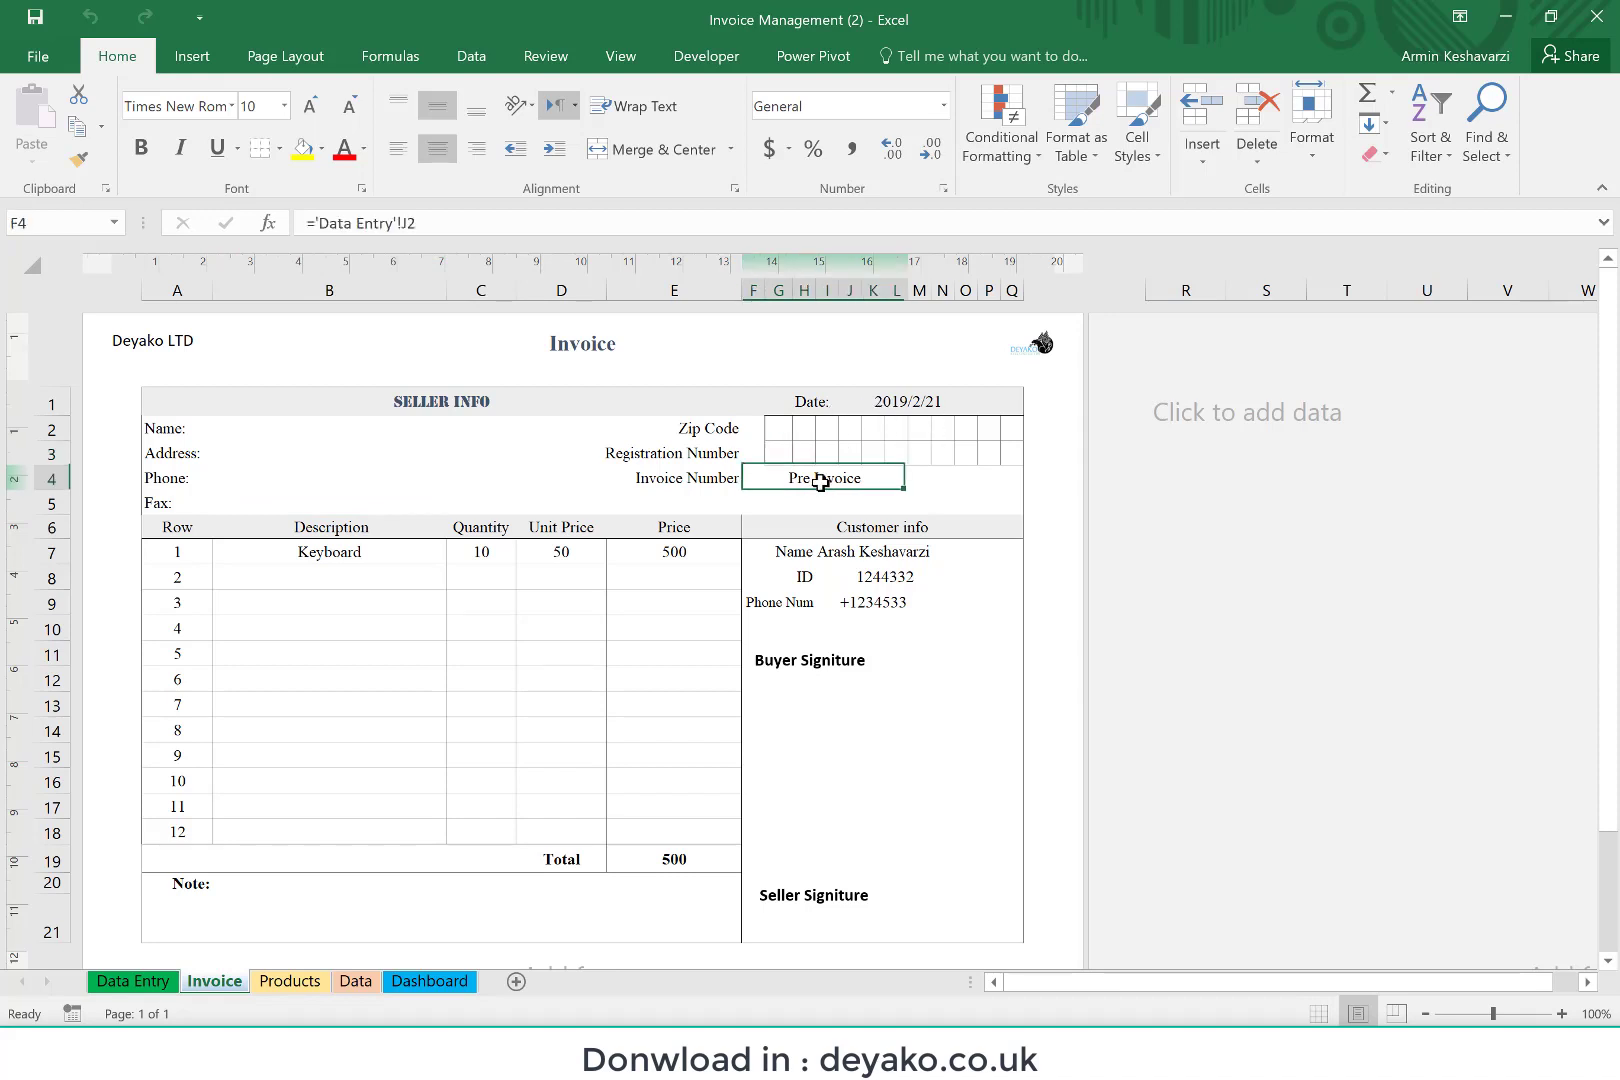
Step: Check the invoice date and the customer's name, ID and phone cells, and return to the seller's name field
click(903, 401)
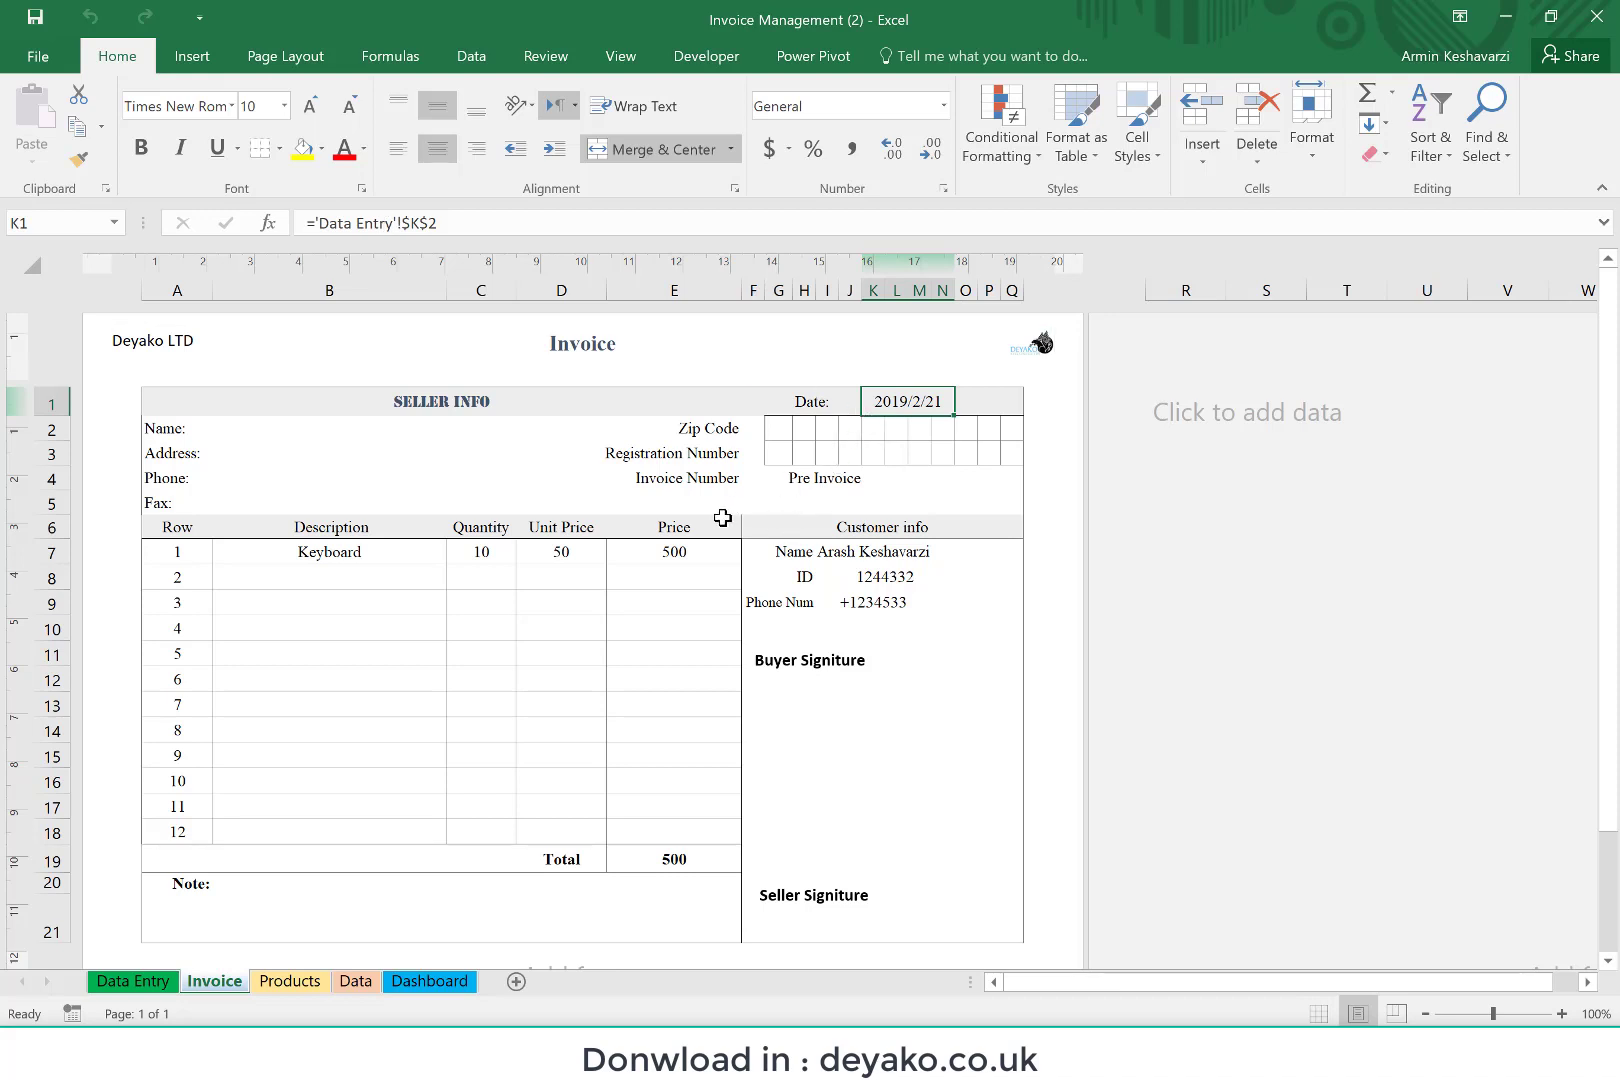
click(887, 556)
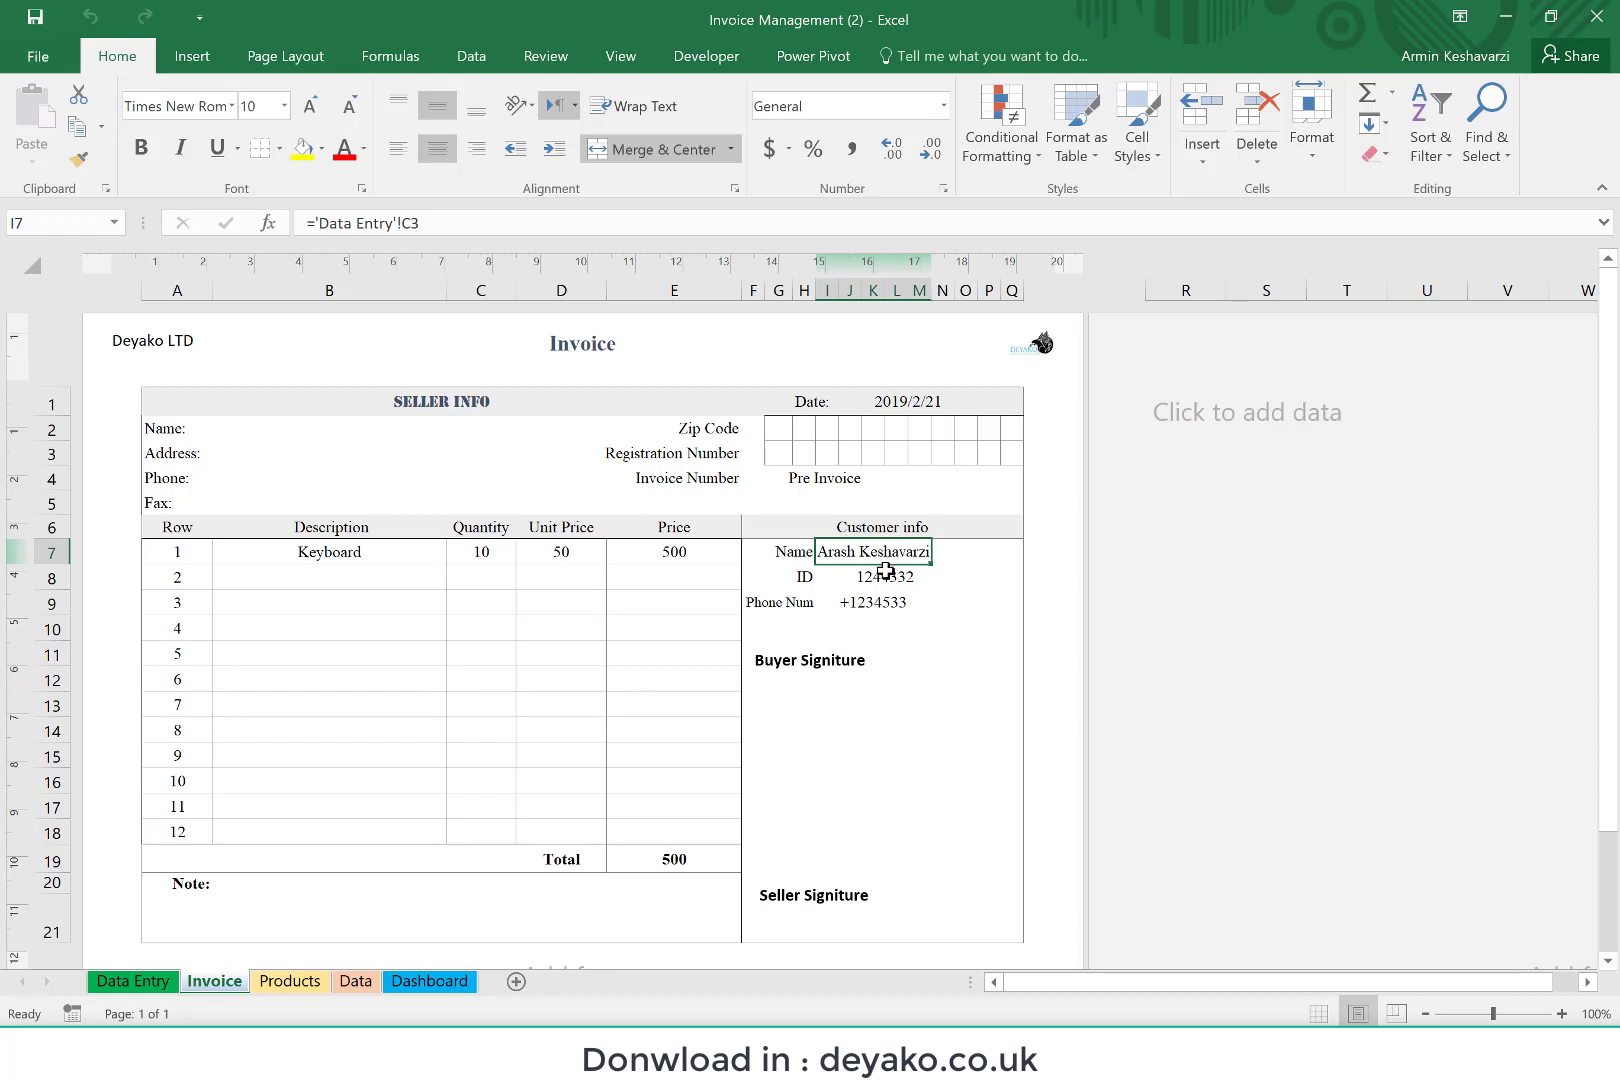
click(890, 578)
click(877, 601)
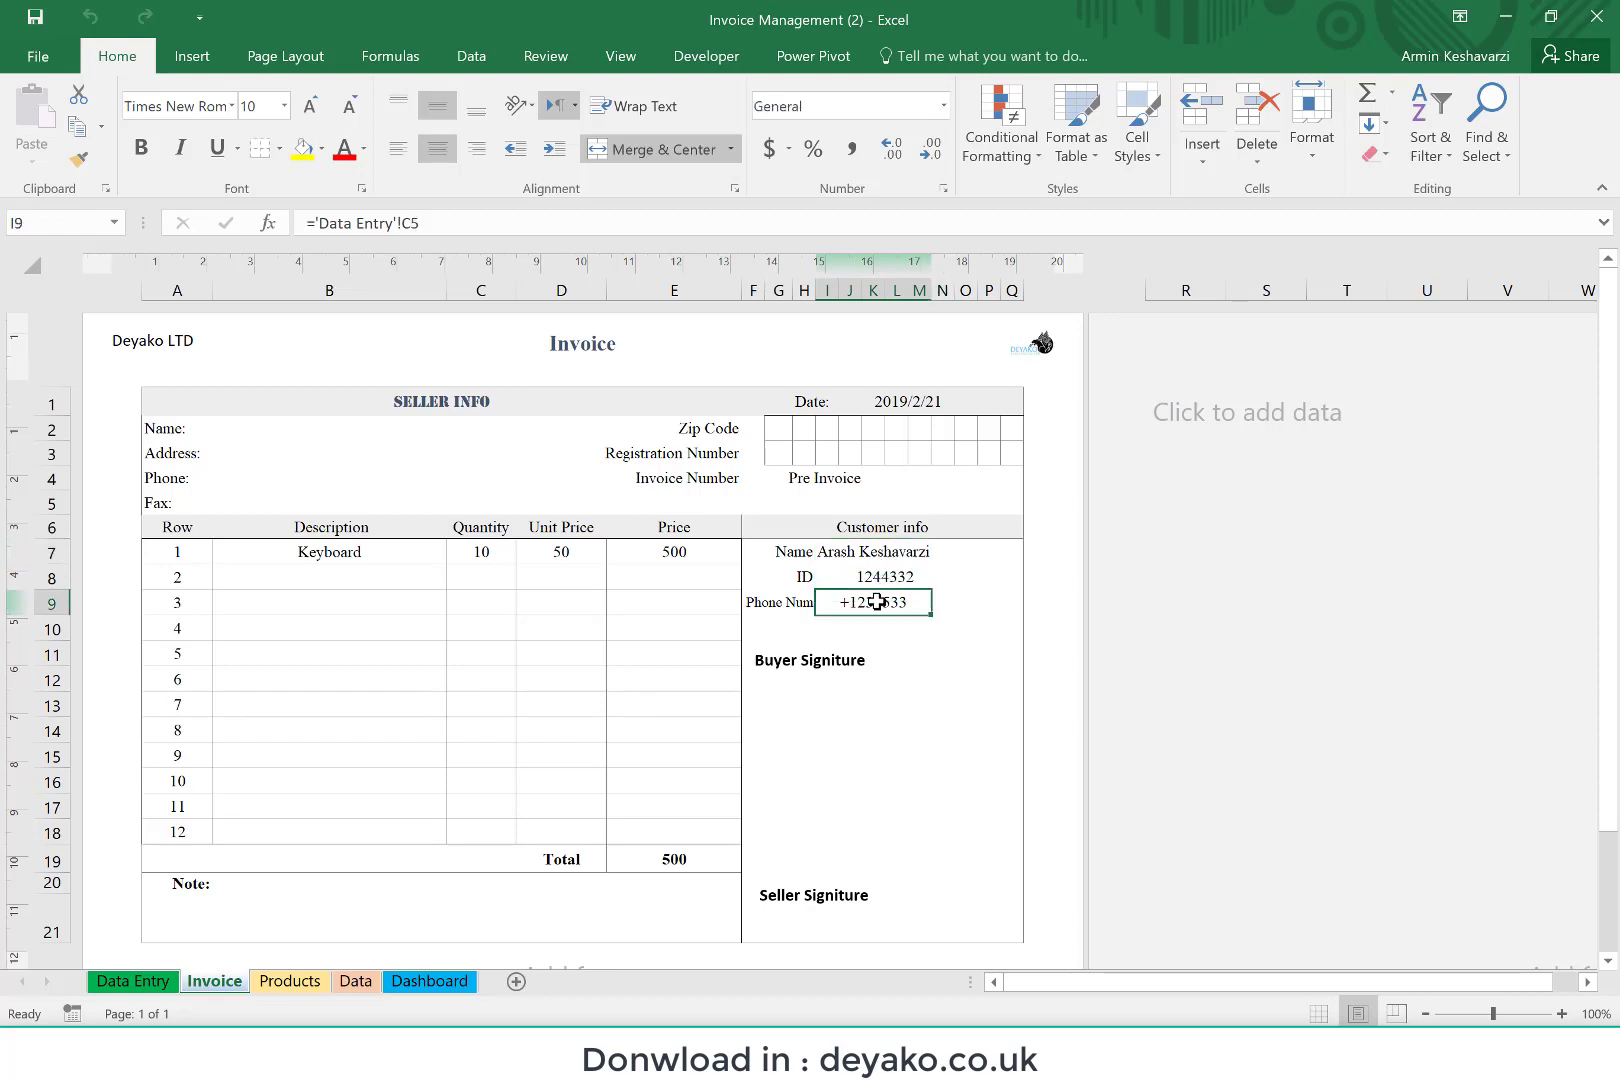
click(303, 431)
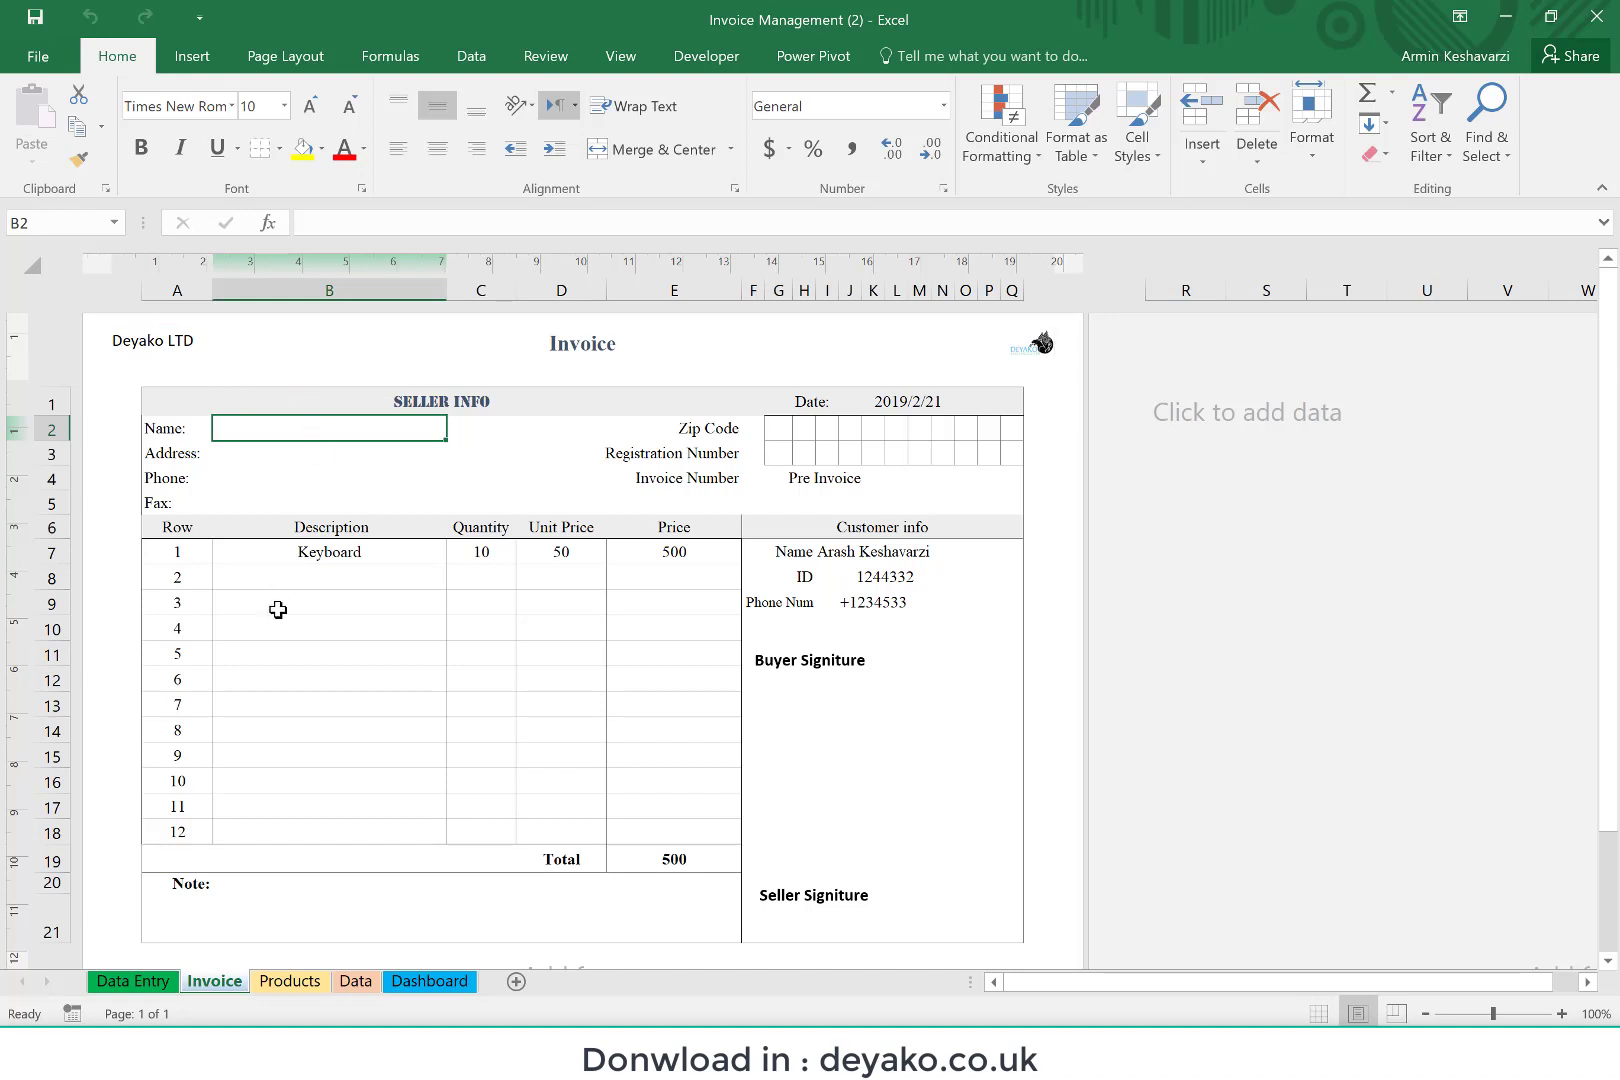
Step: Set the company name to "LLL company" from the Data Entry sheet, skipping the logo file
click(122, 982)
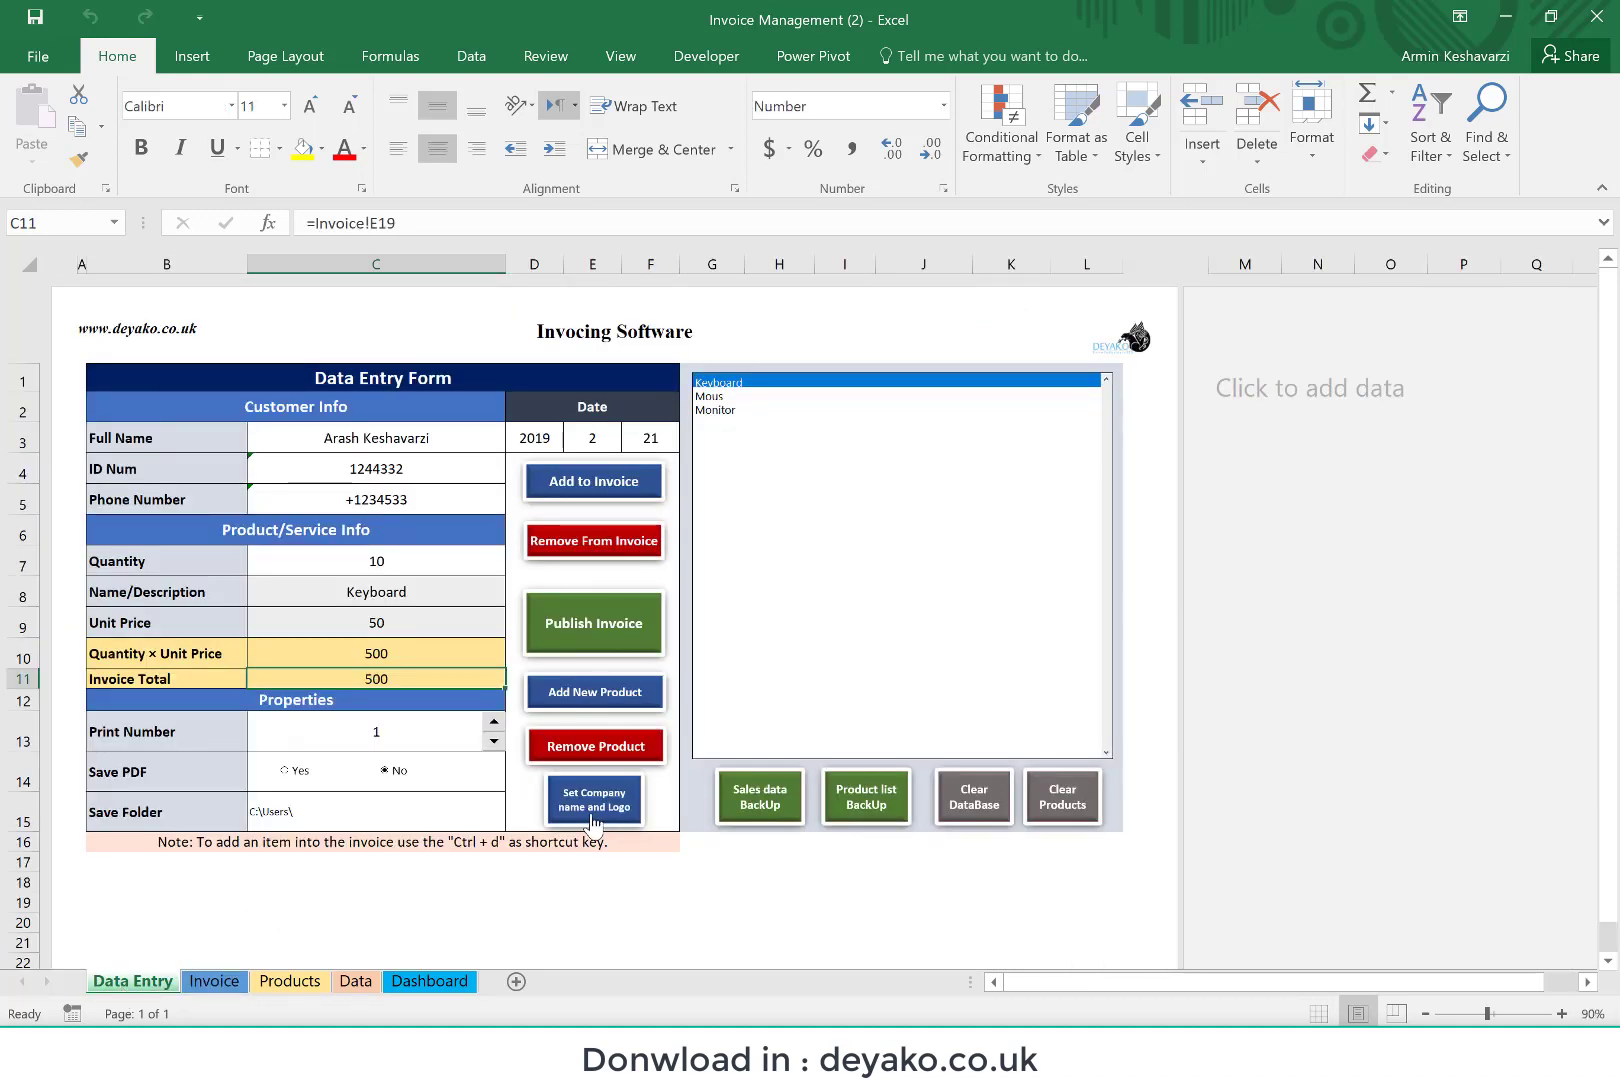
click(594, 822)
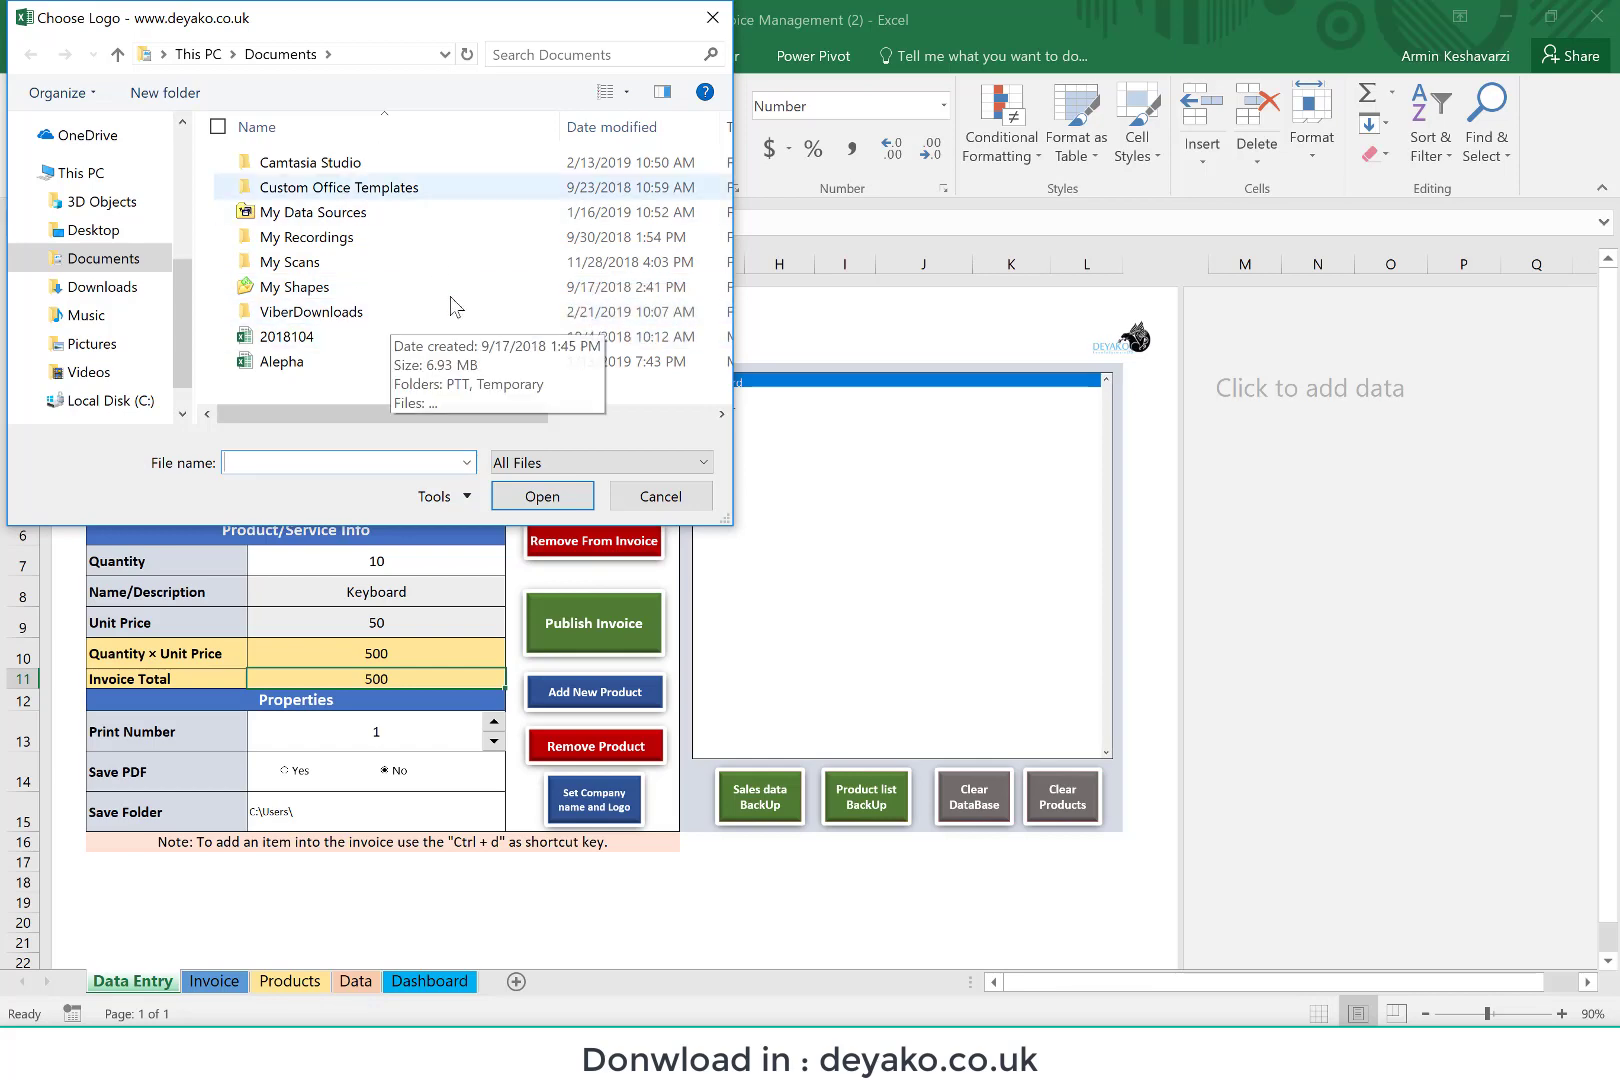
click(660, 496)
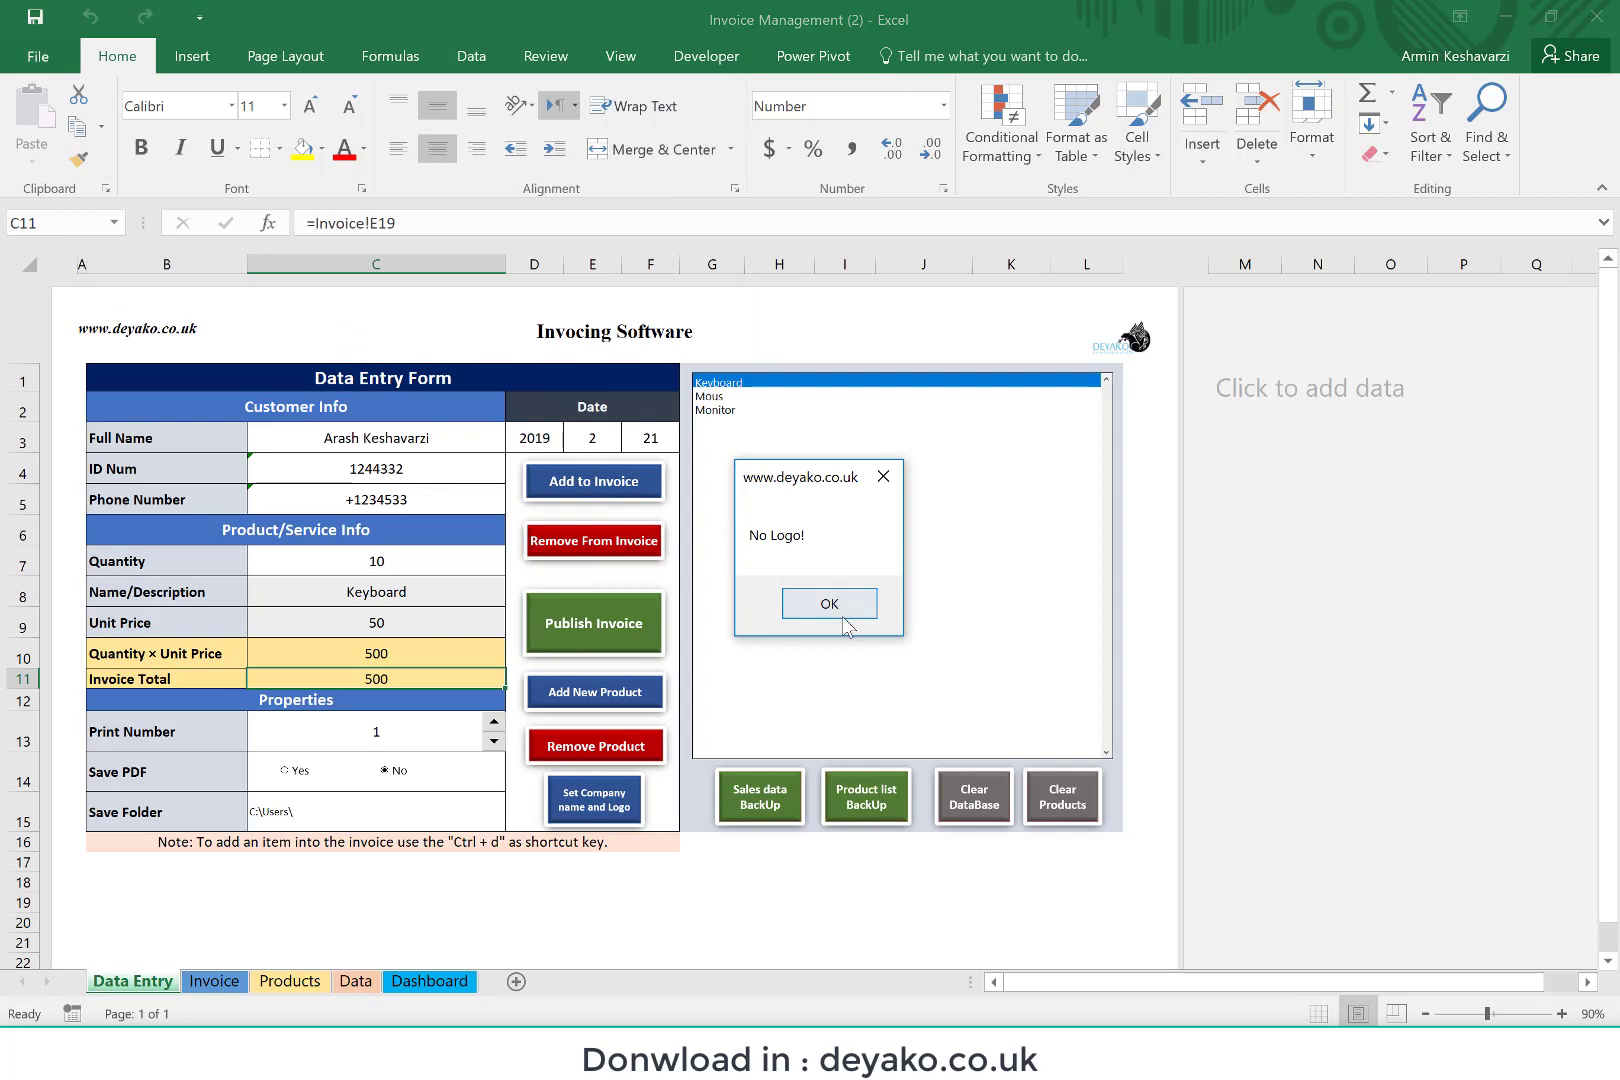
click(840, 620)
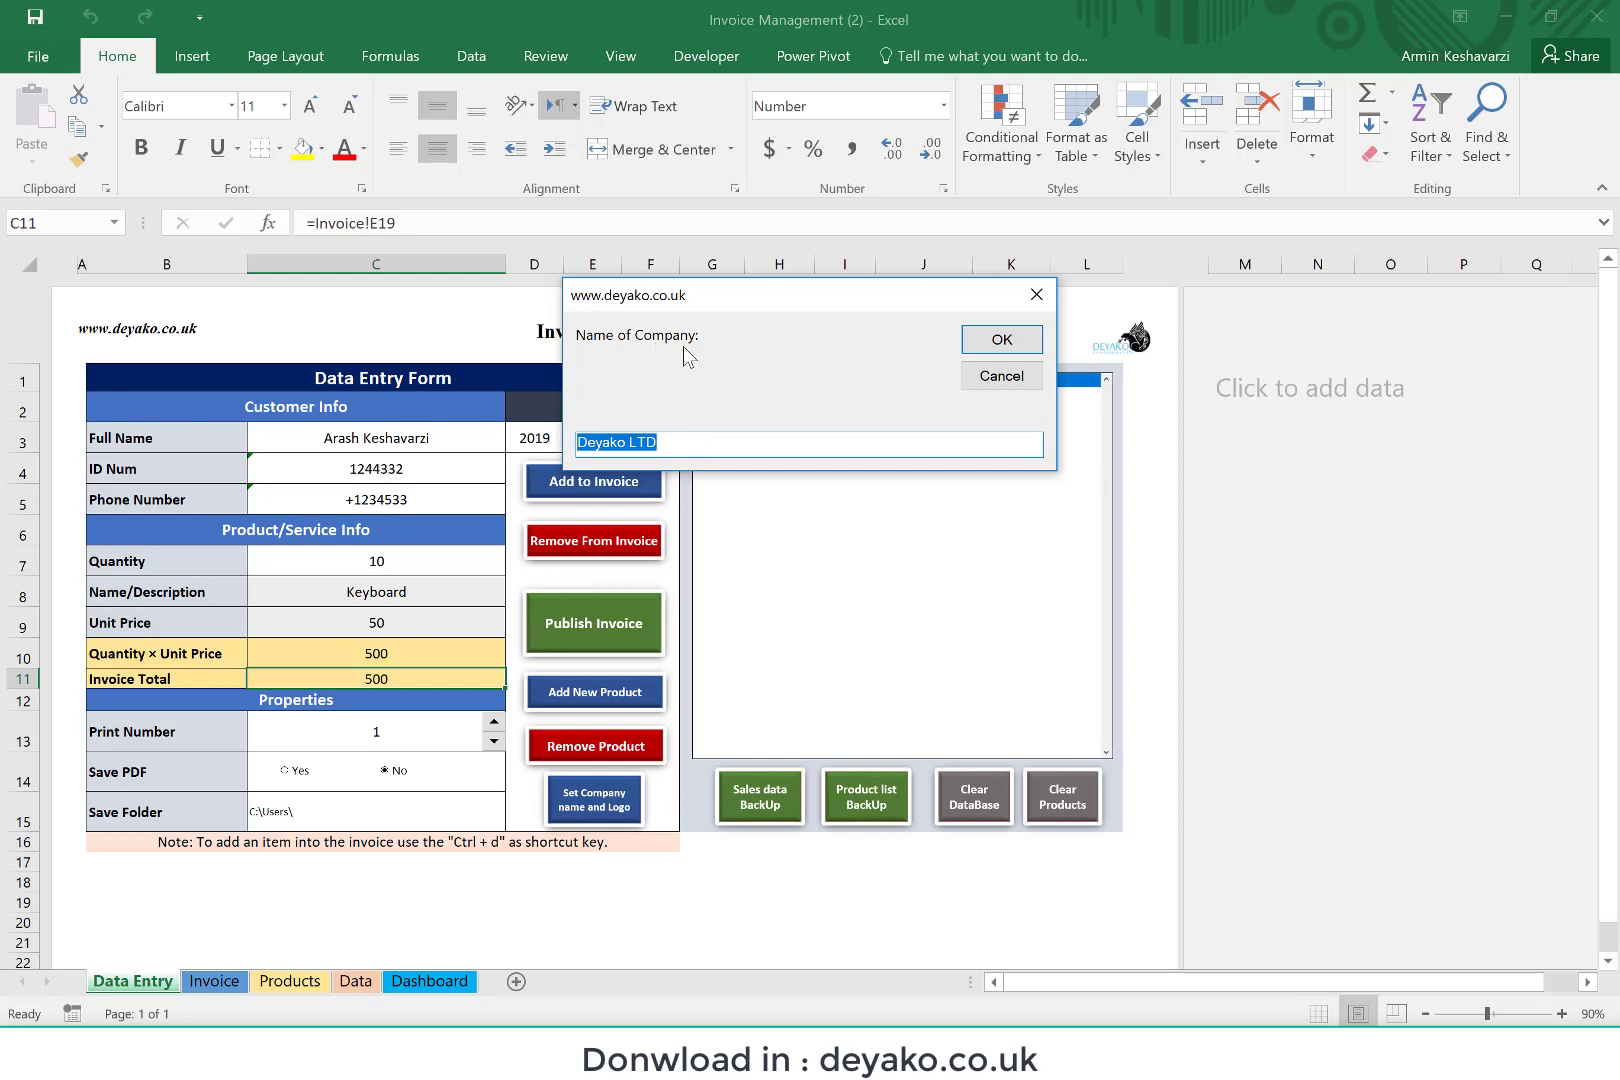
click(674, 444)
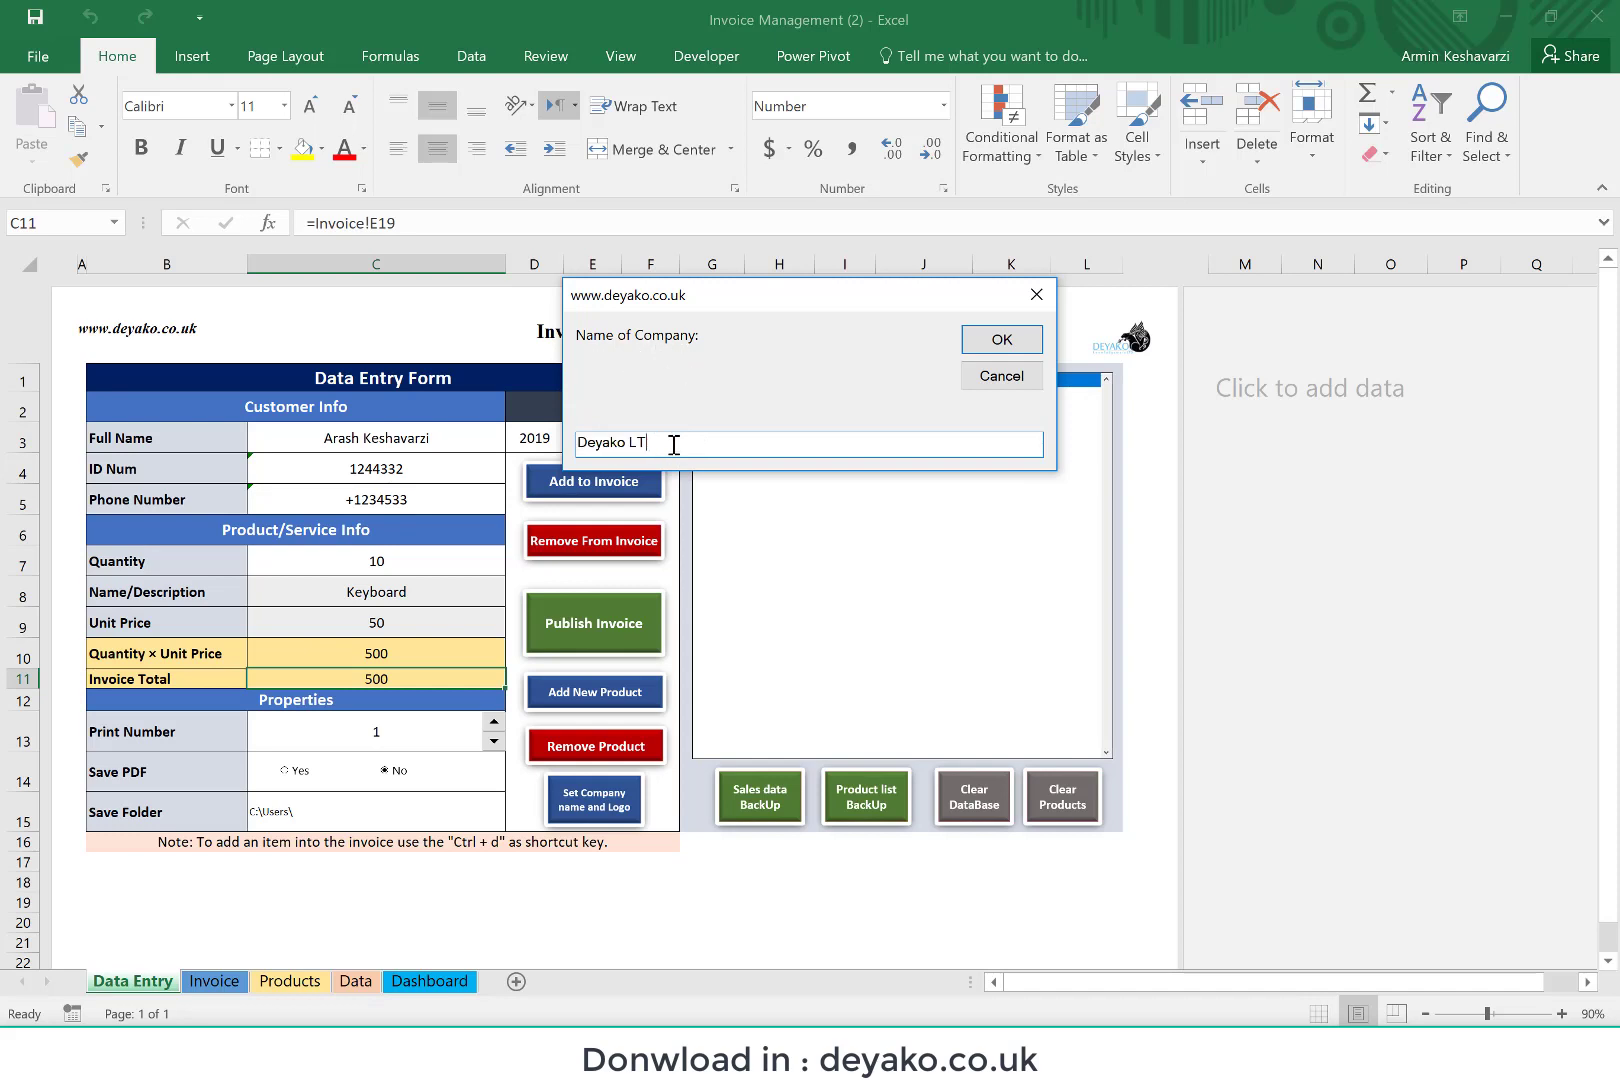
key(BackSpace)
key(BackSpace)
key(BackSpace)
key(BackSpace)
key(BackSpace)
key(BackSpace)
key(BackSpace)
key(BackSpace)
key(BackSpace)
click(1003, 340)
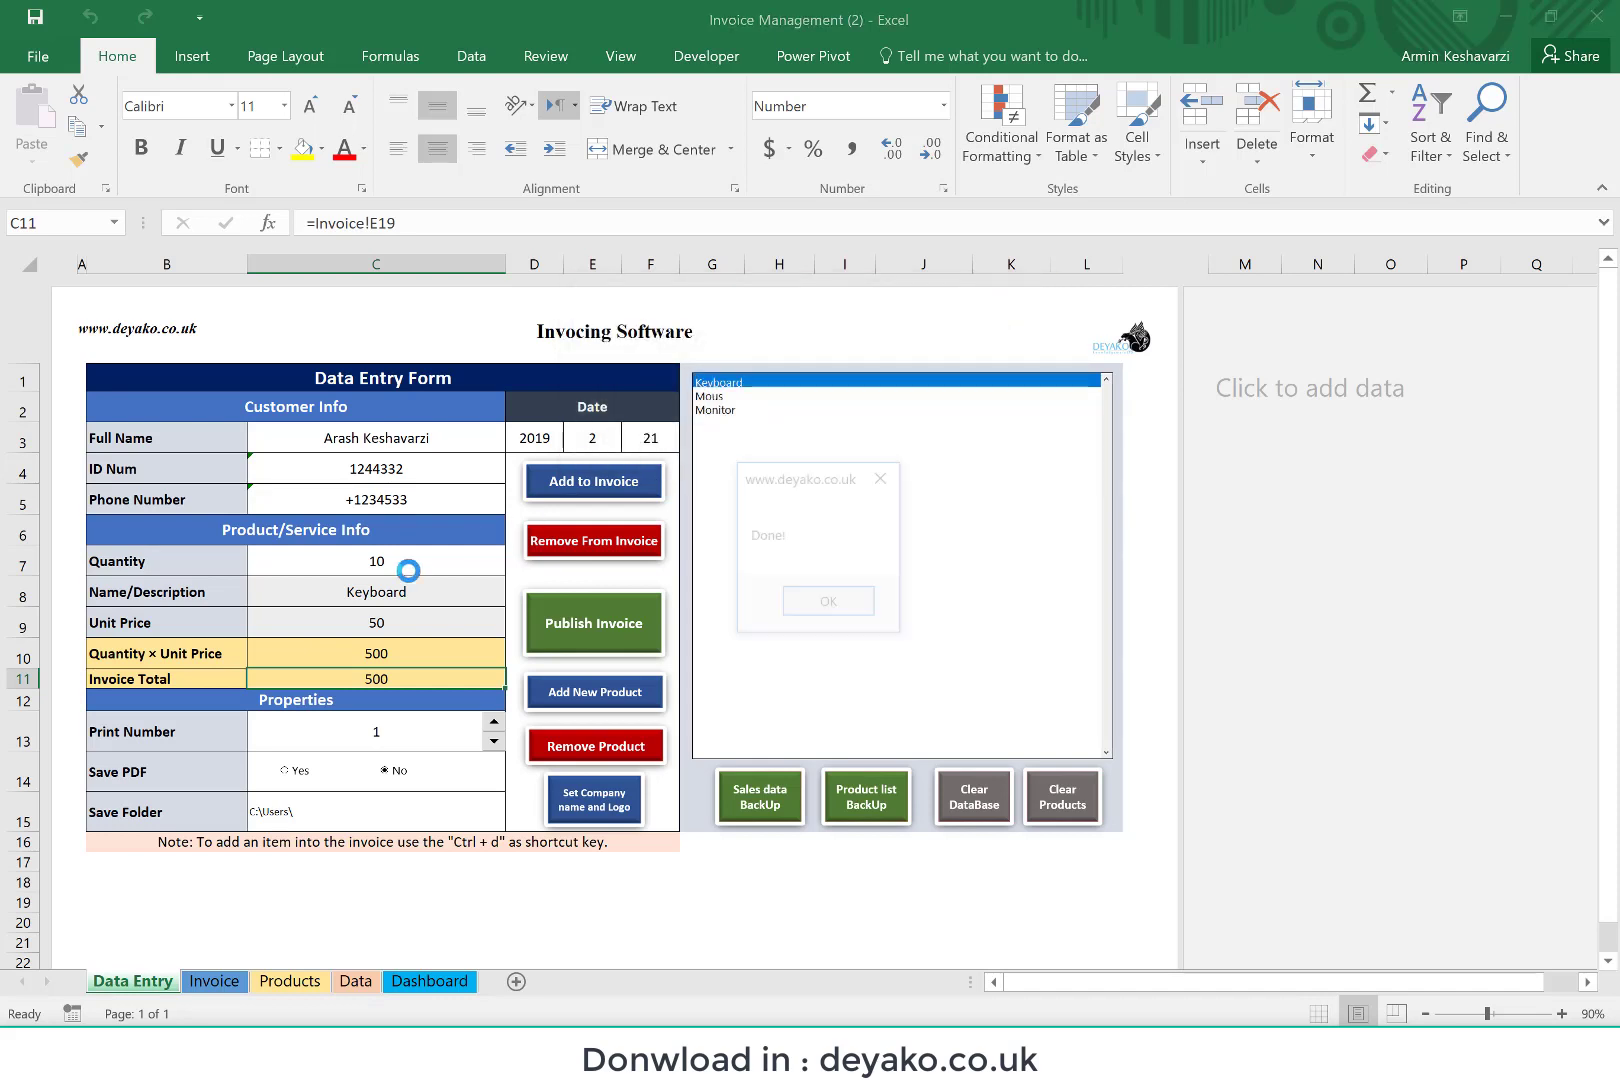
click(826, 604)
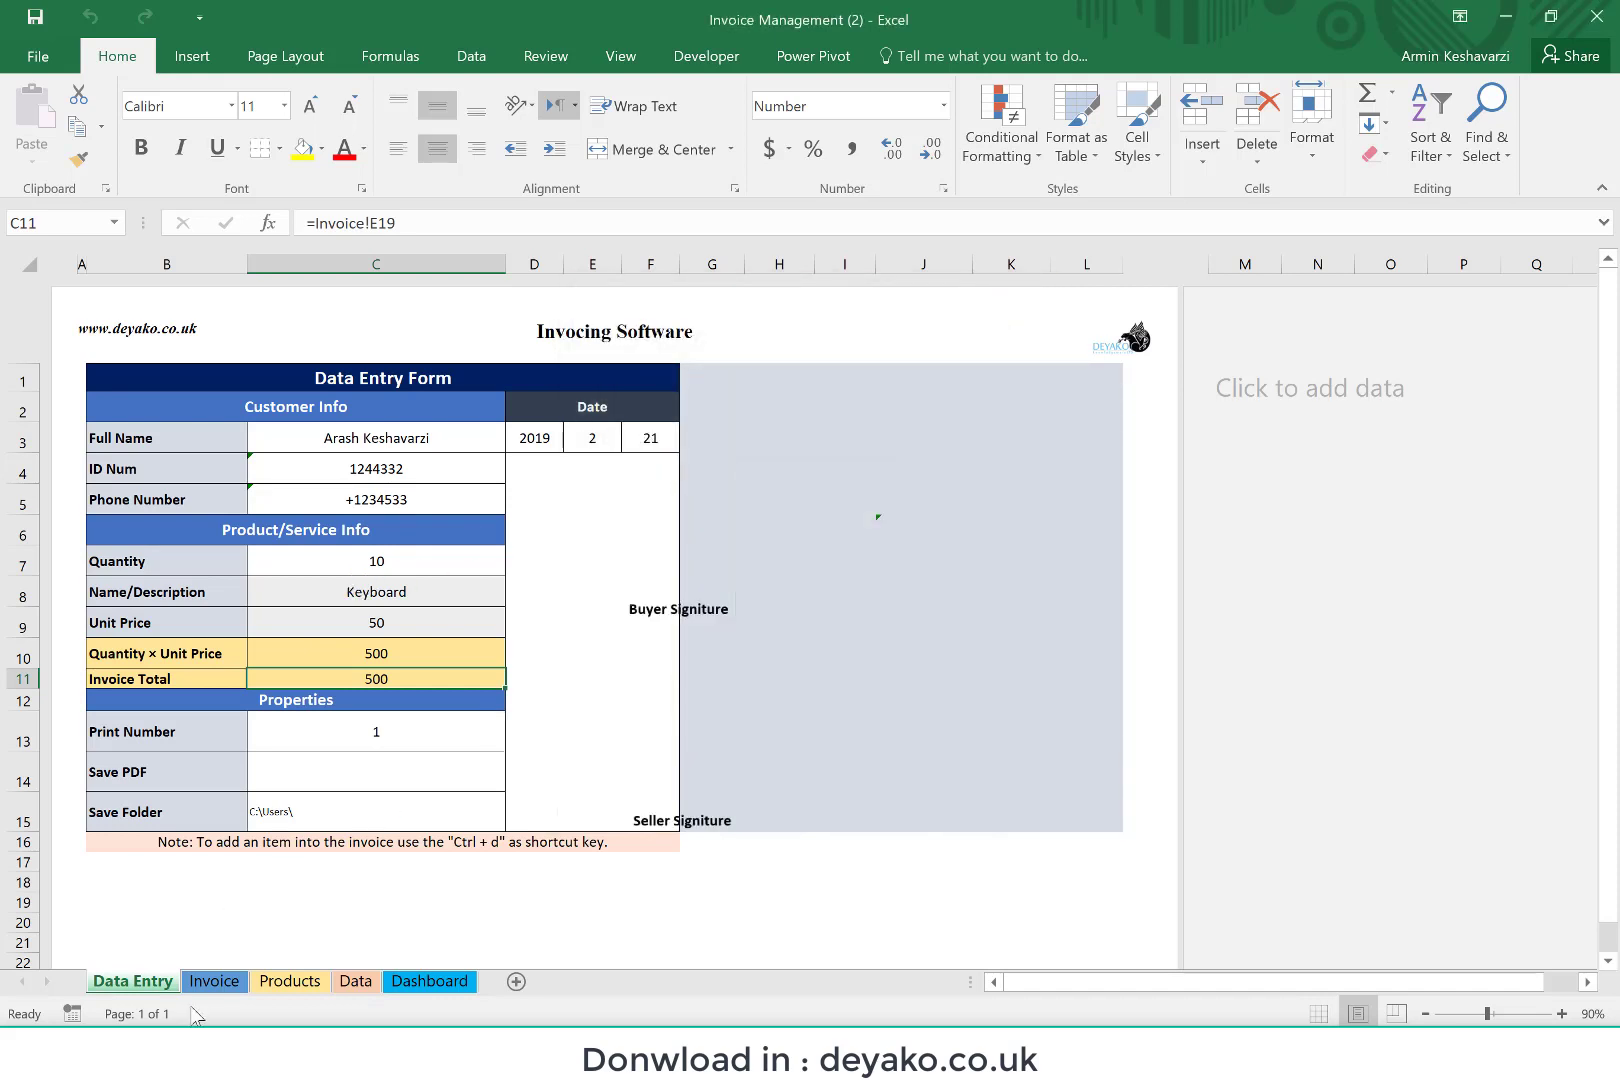
Step: Replace the company name in the Invoice sheet's page header with "Deyako LTD"
click(212, 984)
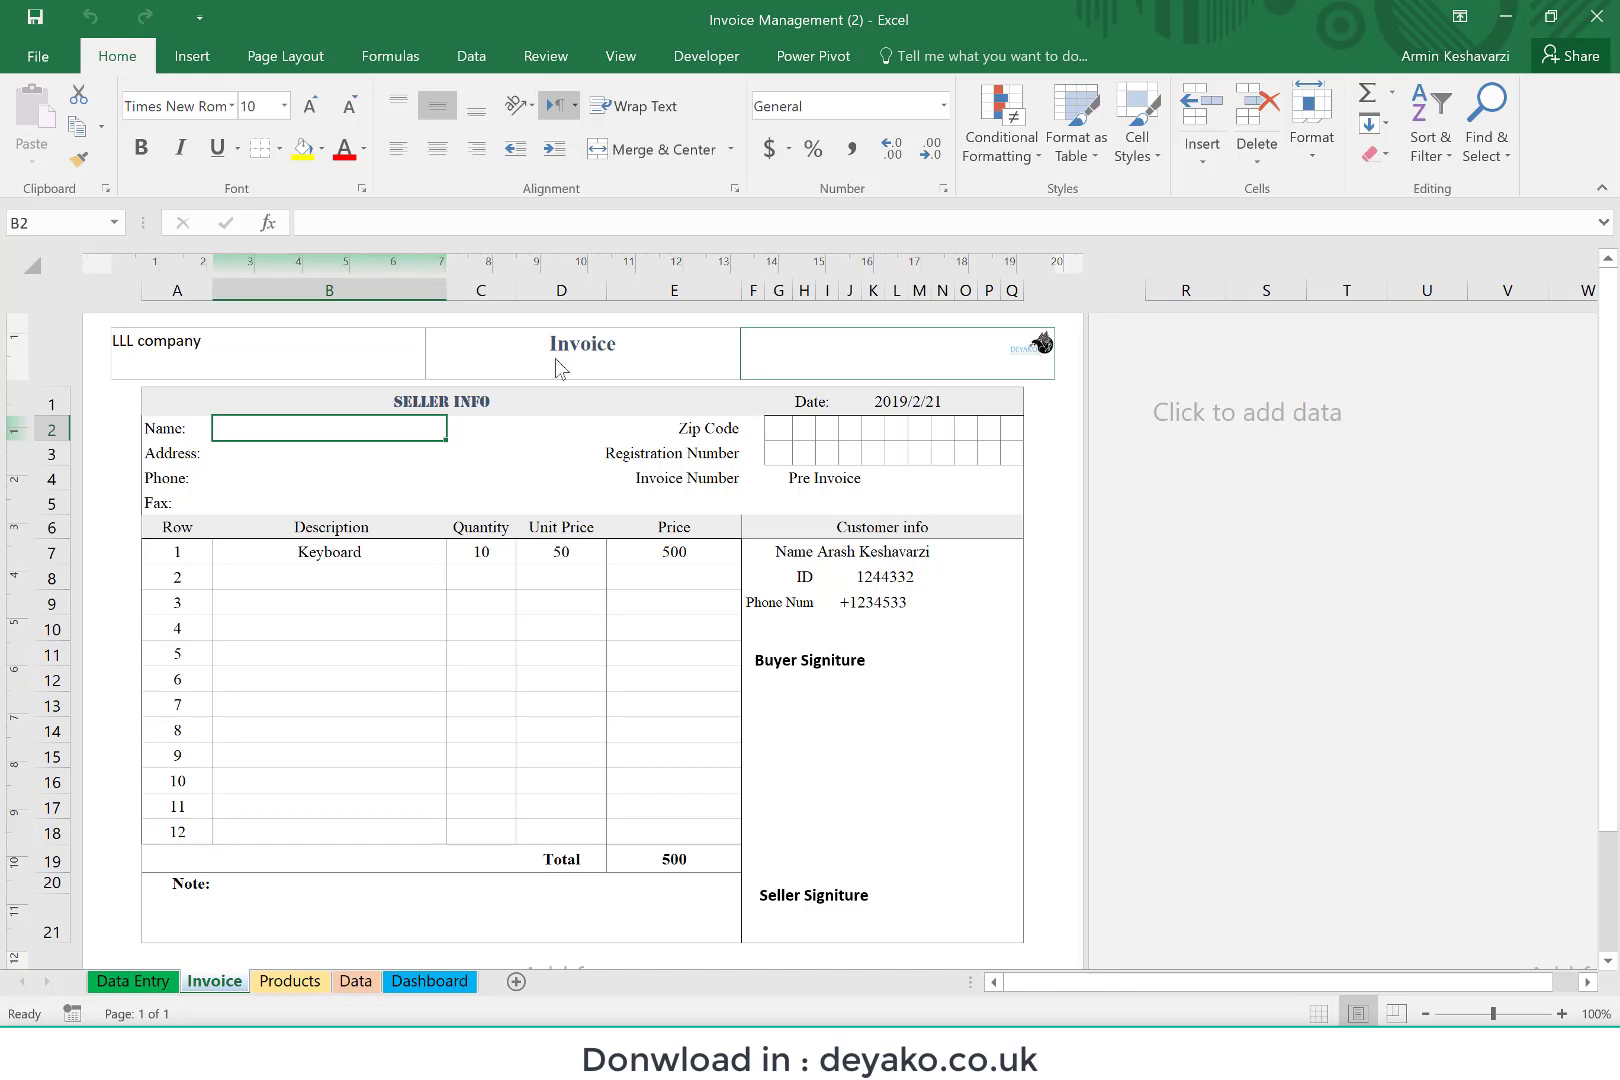
click(210, 346)
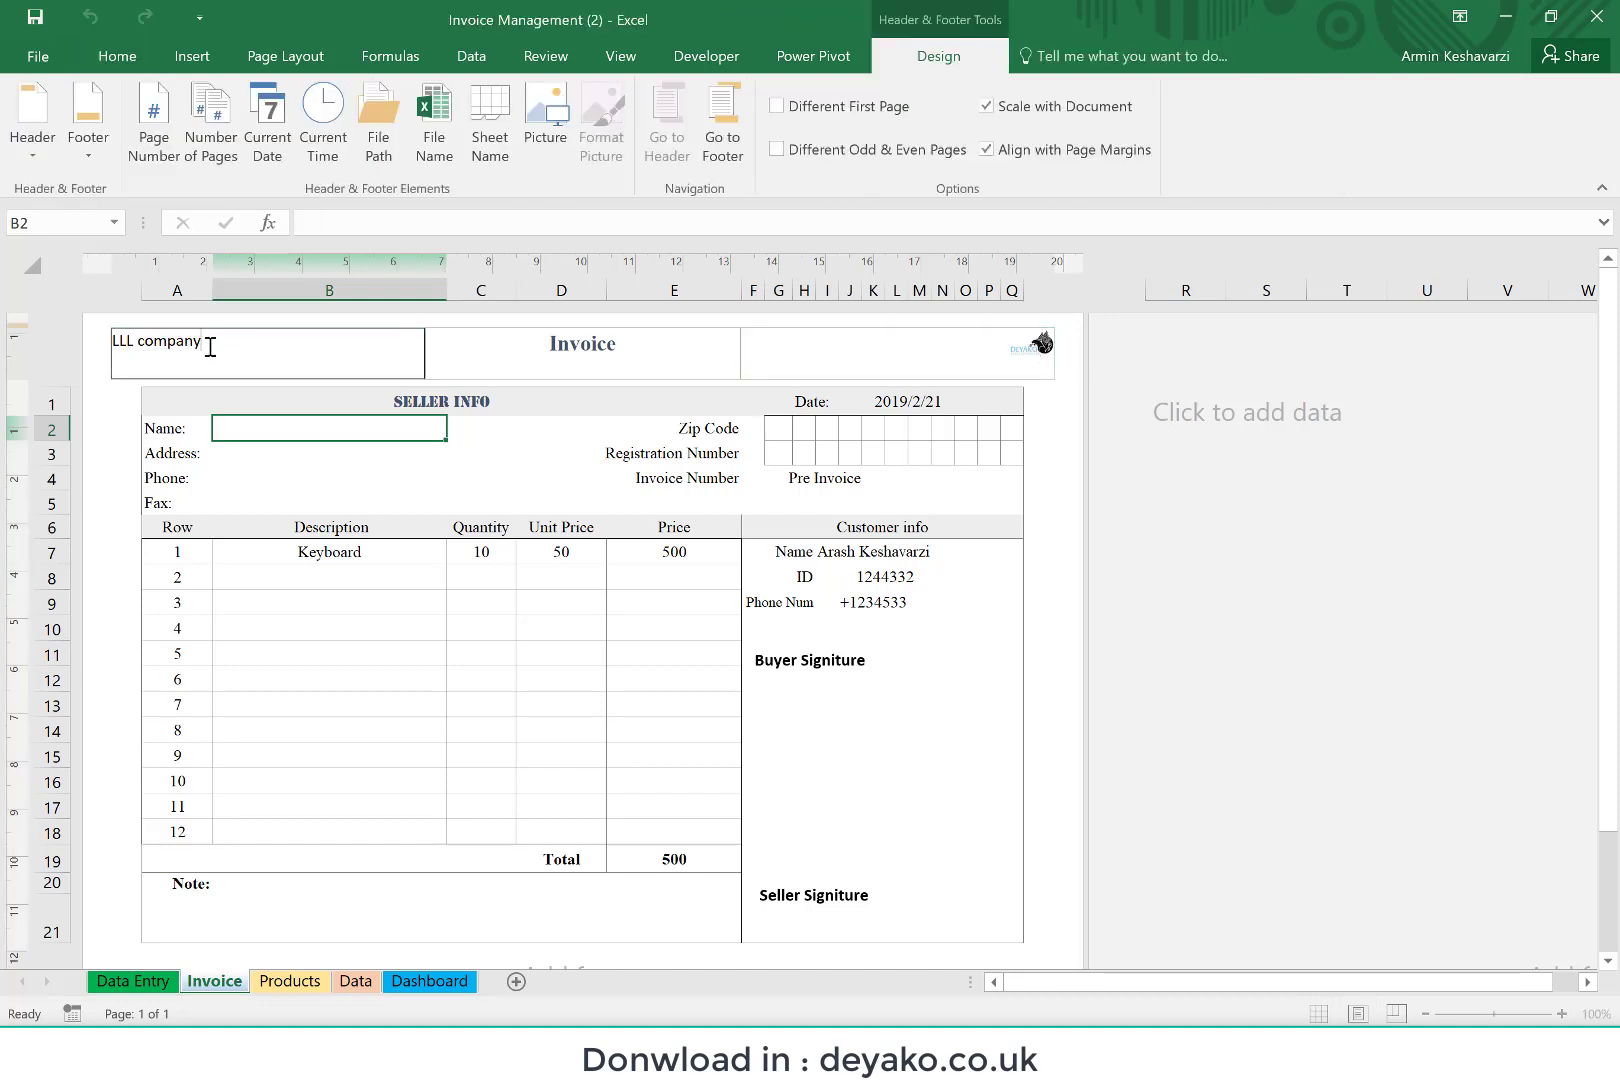
double_click(210, 346)
key(BackSpace)
text(Deyako LTD)
click(358, 495)
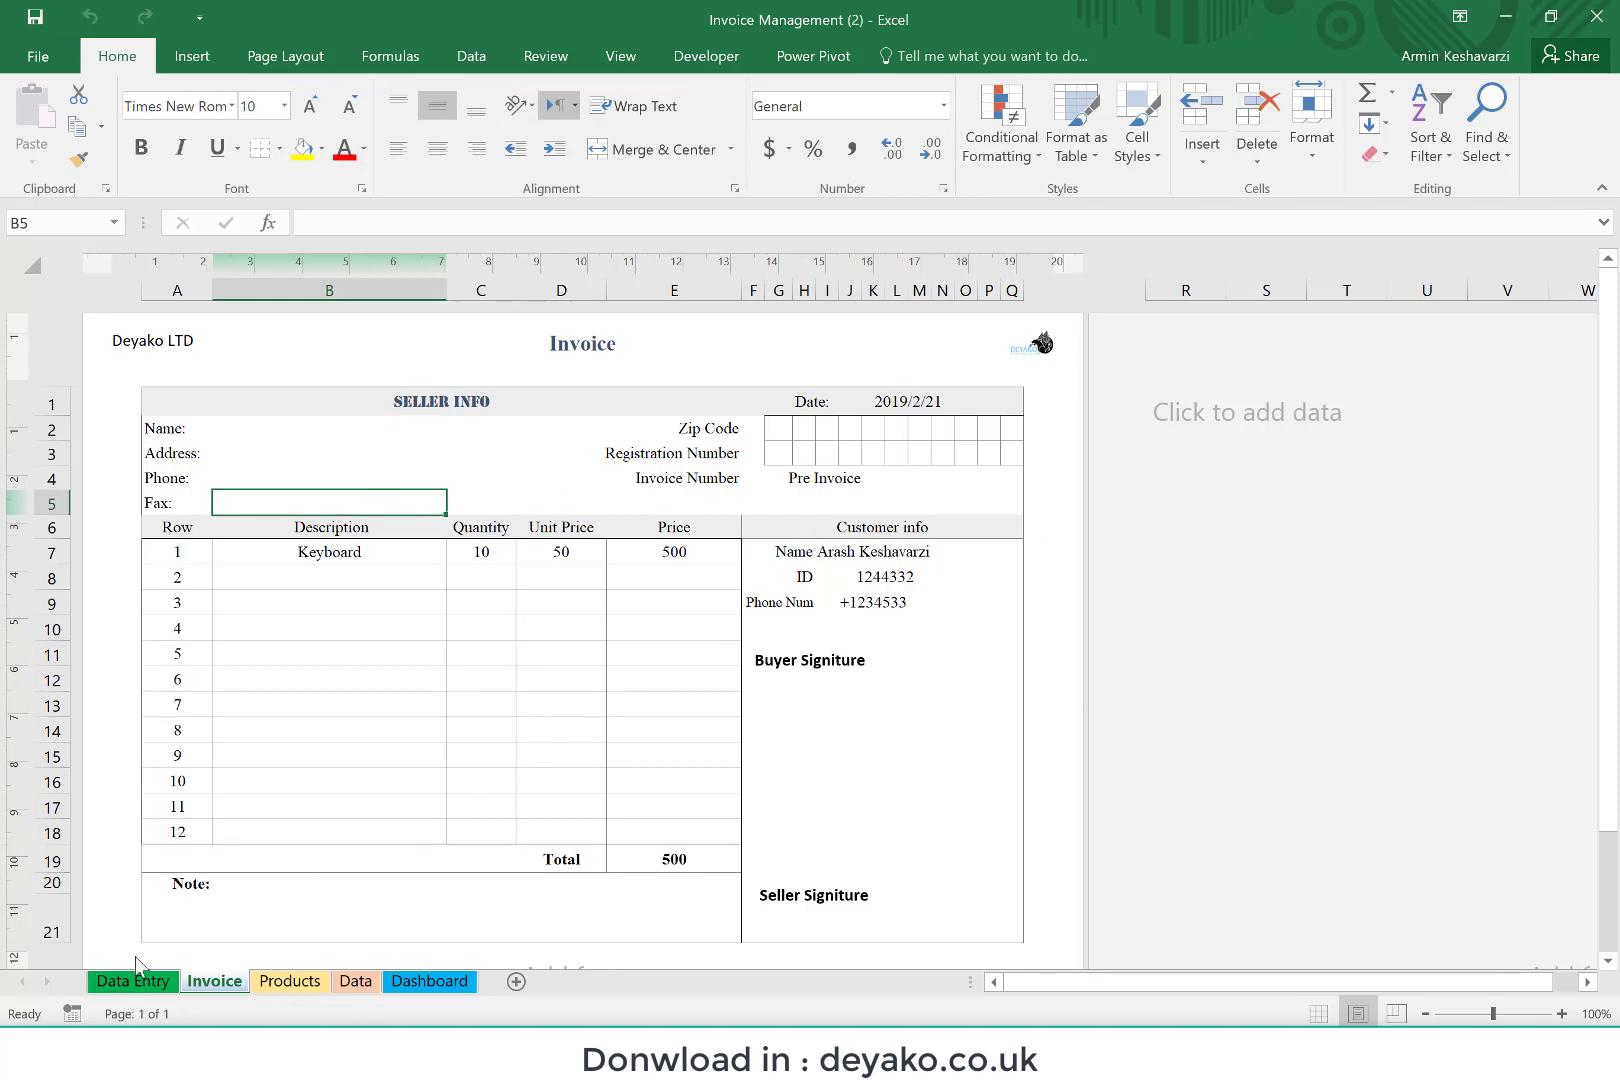
Step: Choose Monitor from the Data Entry product list with a quantity of 2 and add it to the invoice
click(112, 982)
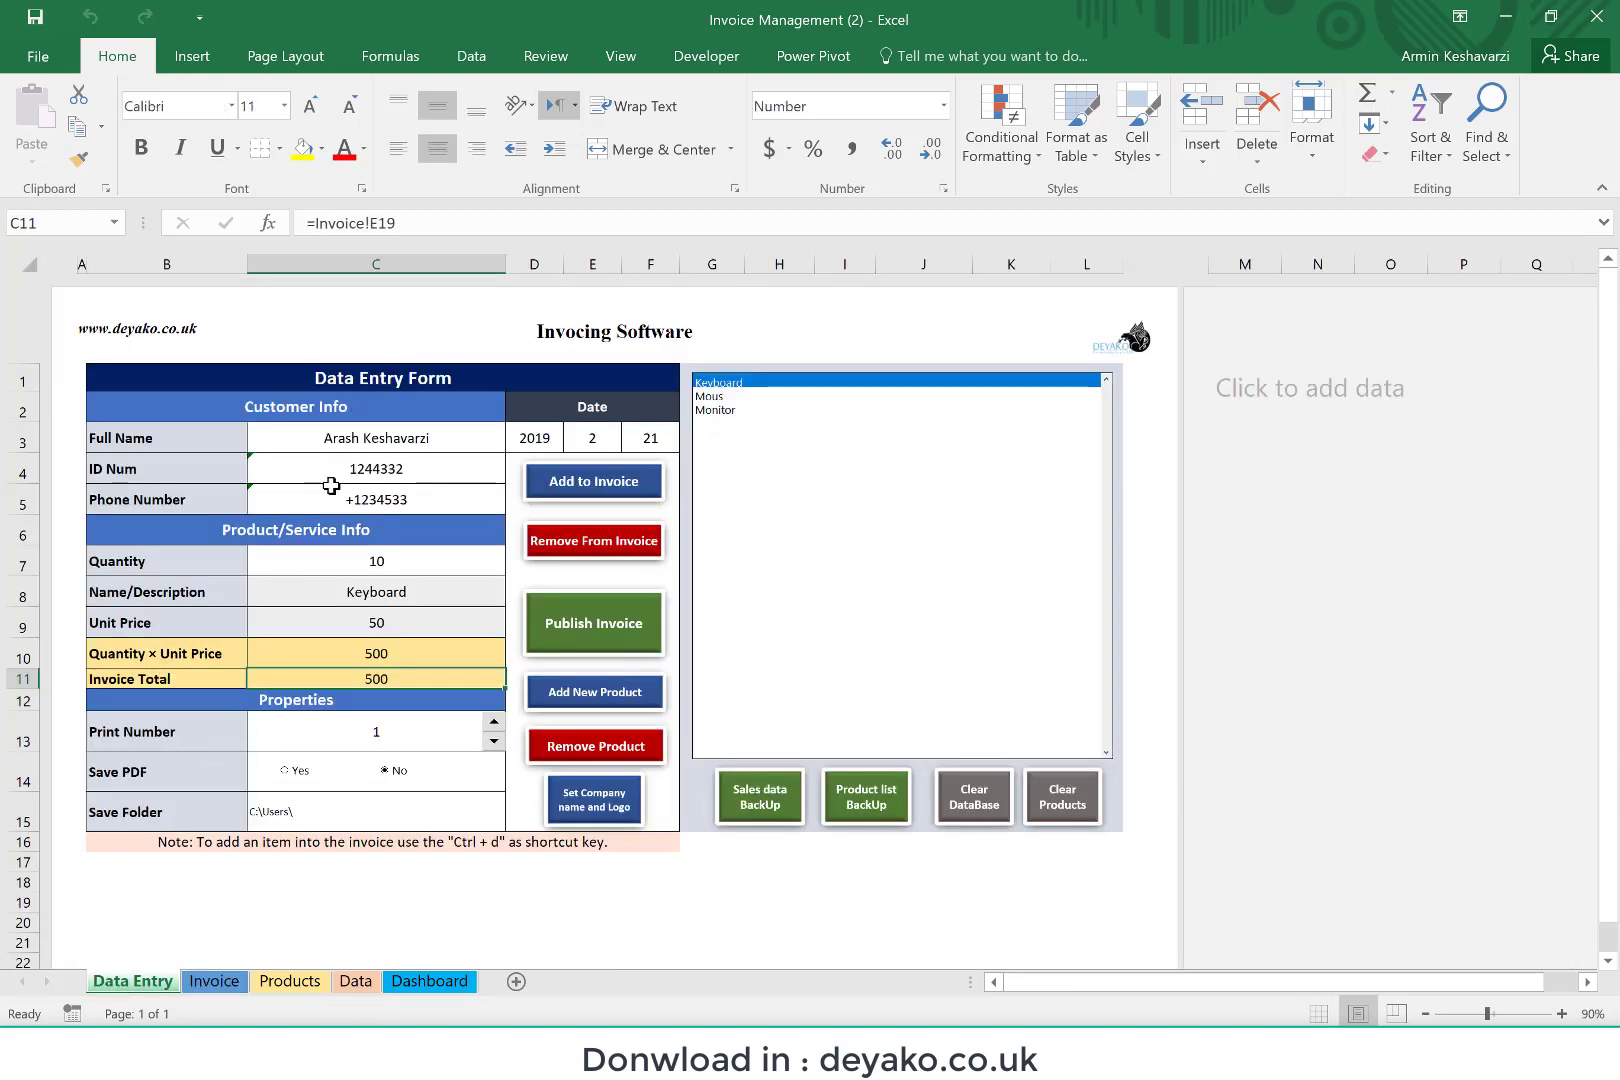
click(345, 564)
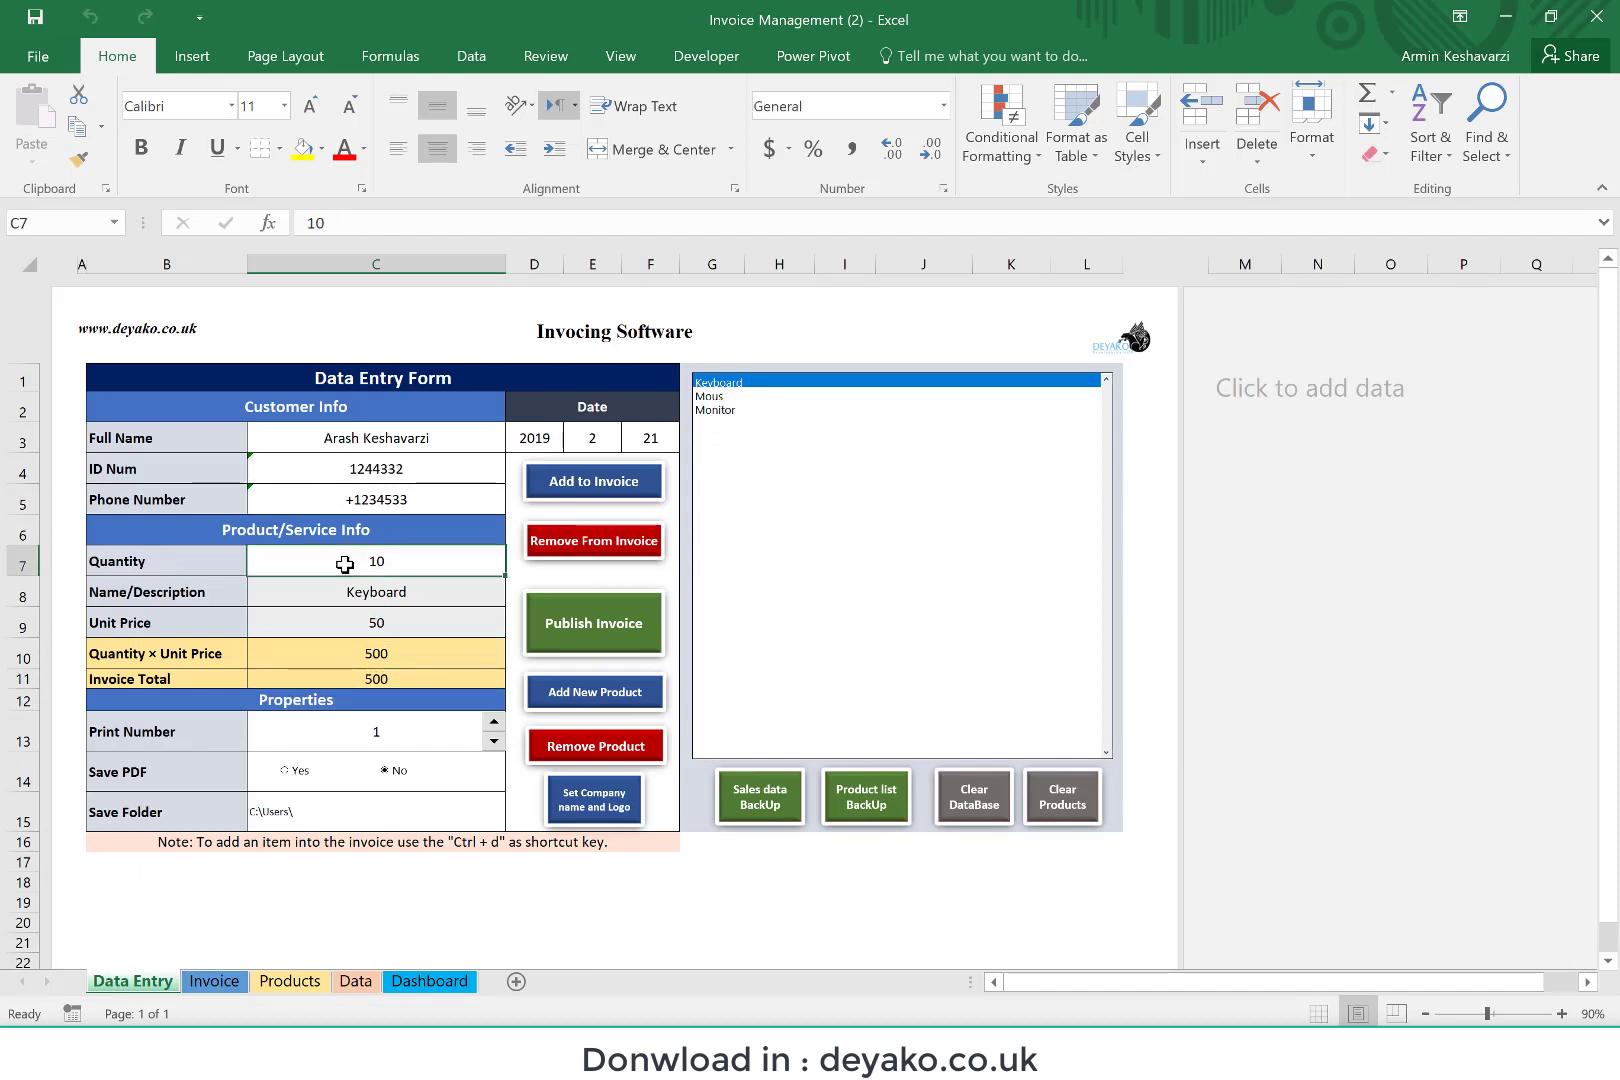
click(726, 411)
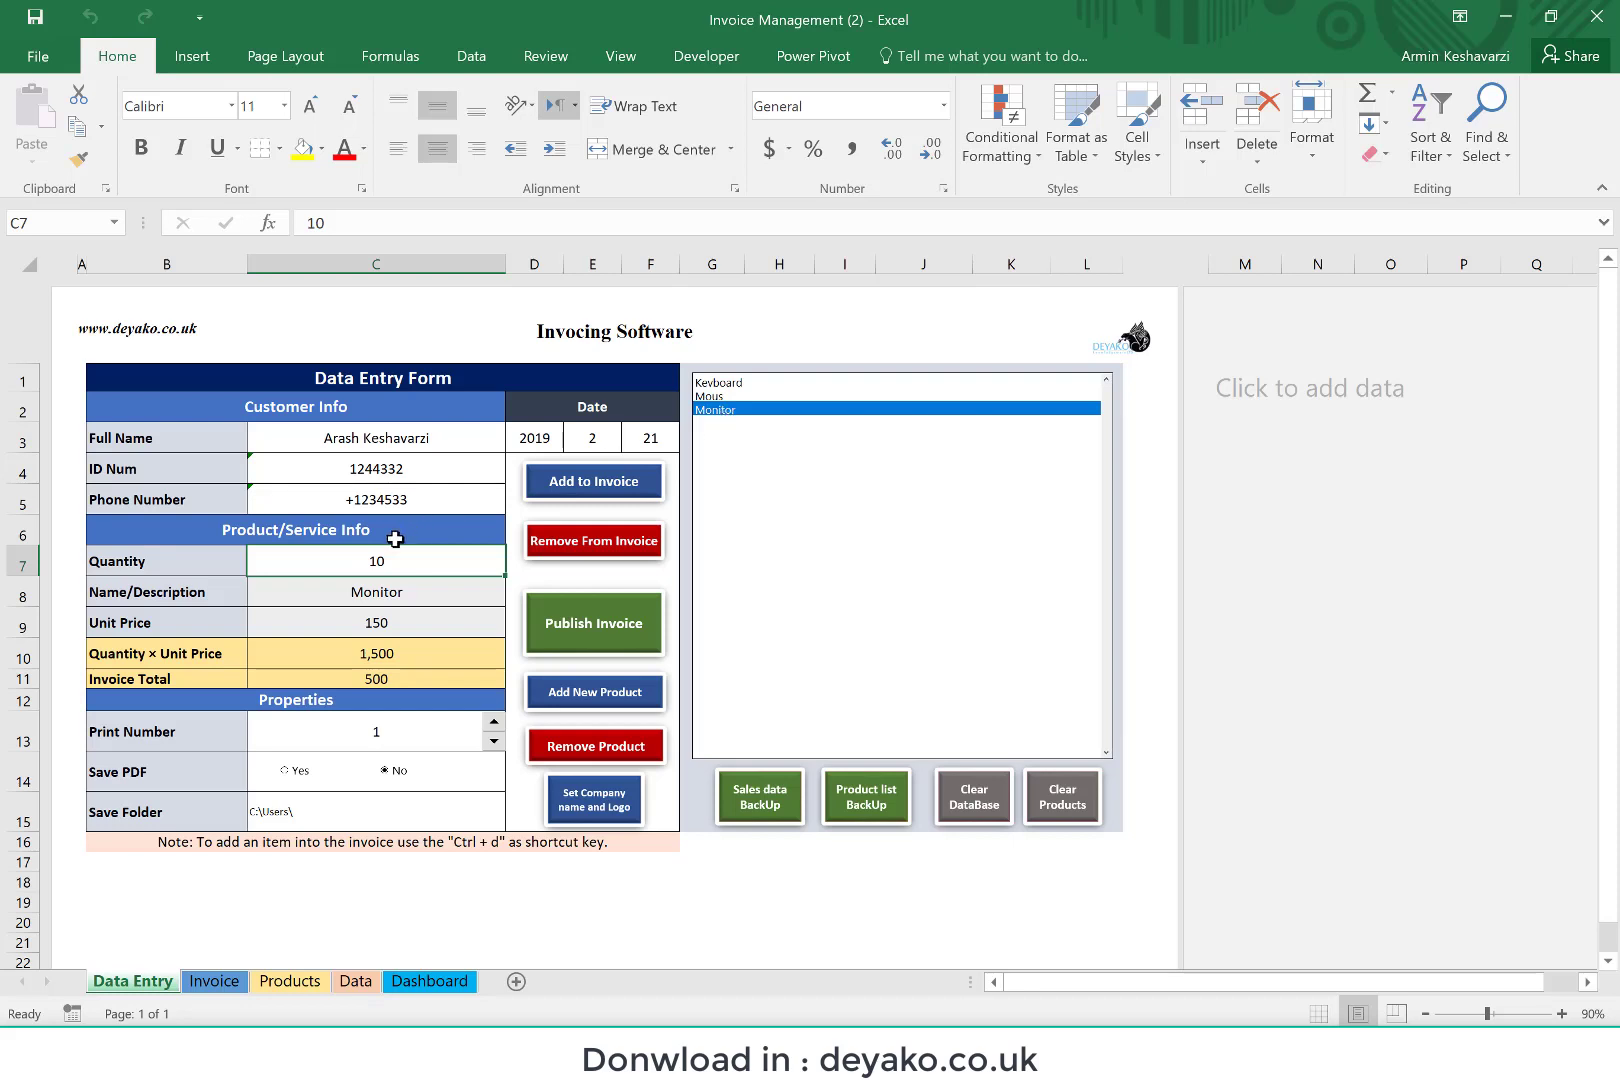
text(2)
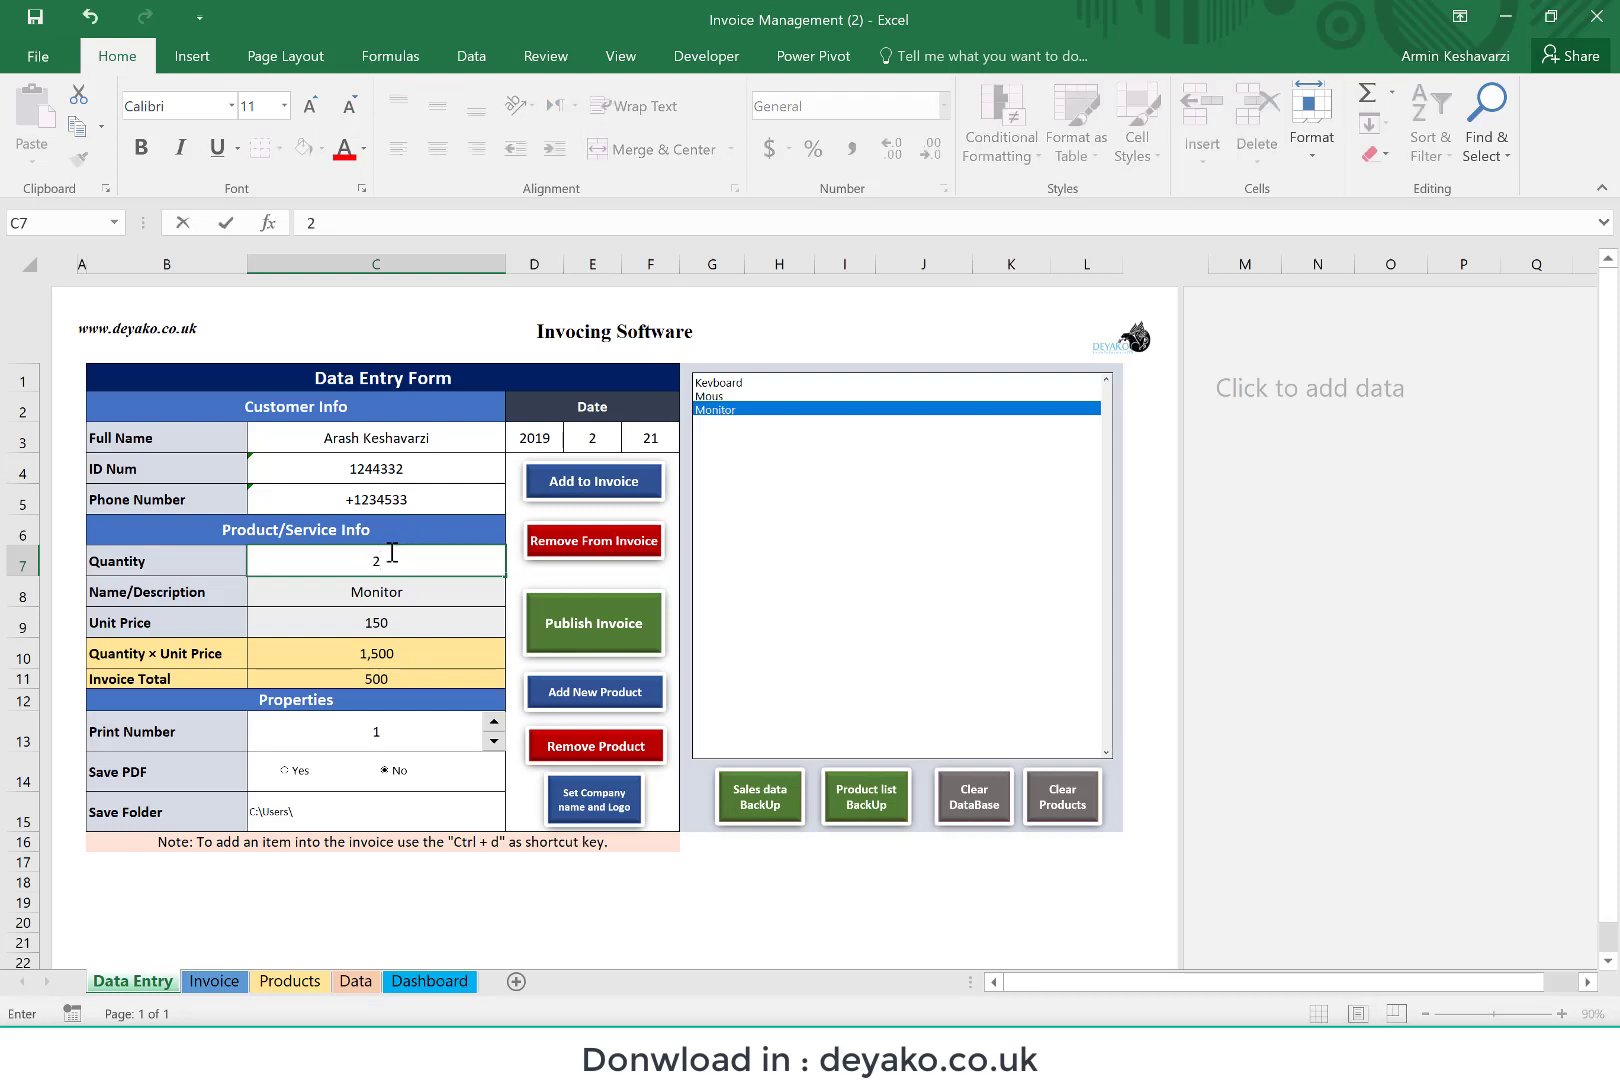
click(375, 597)
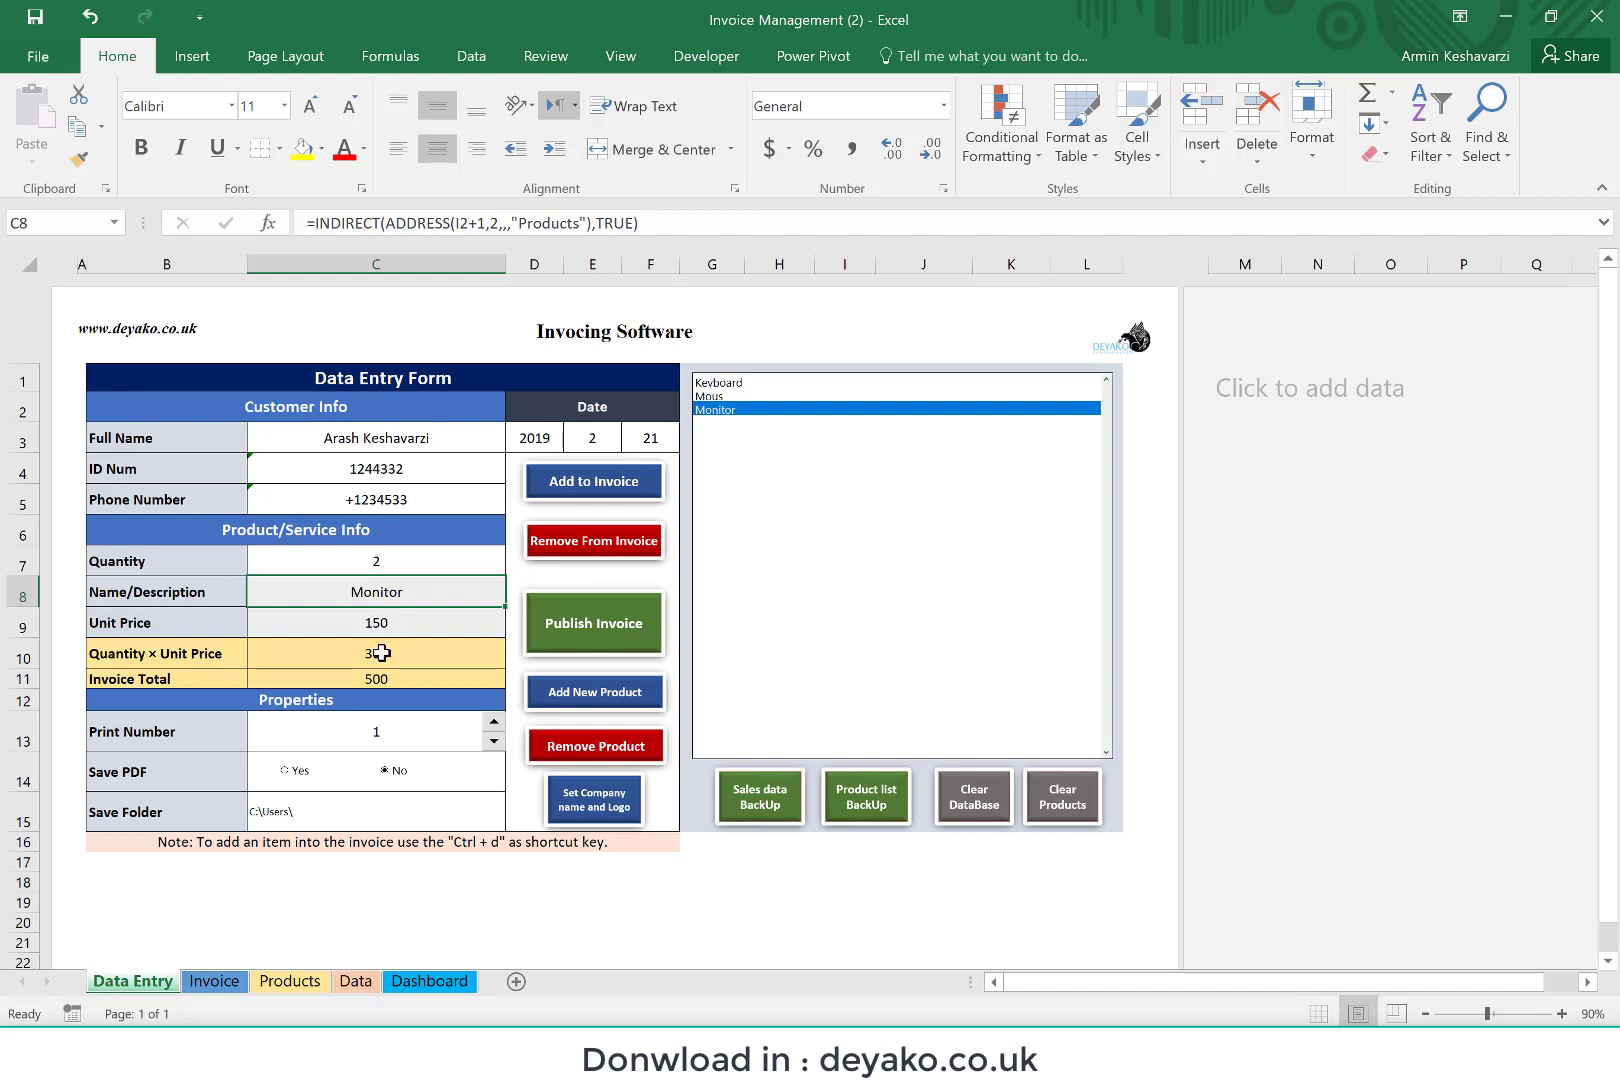
click(354, 674)
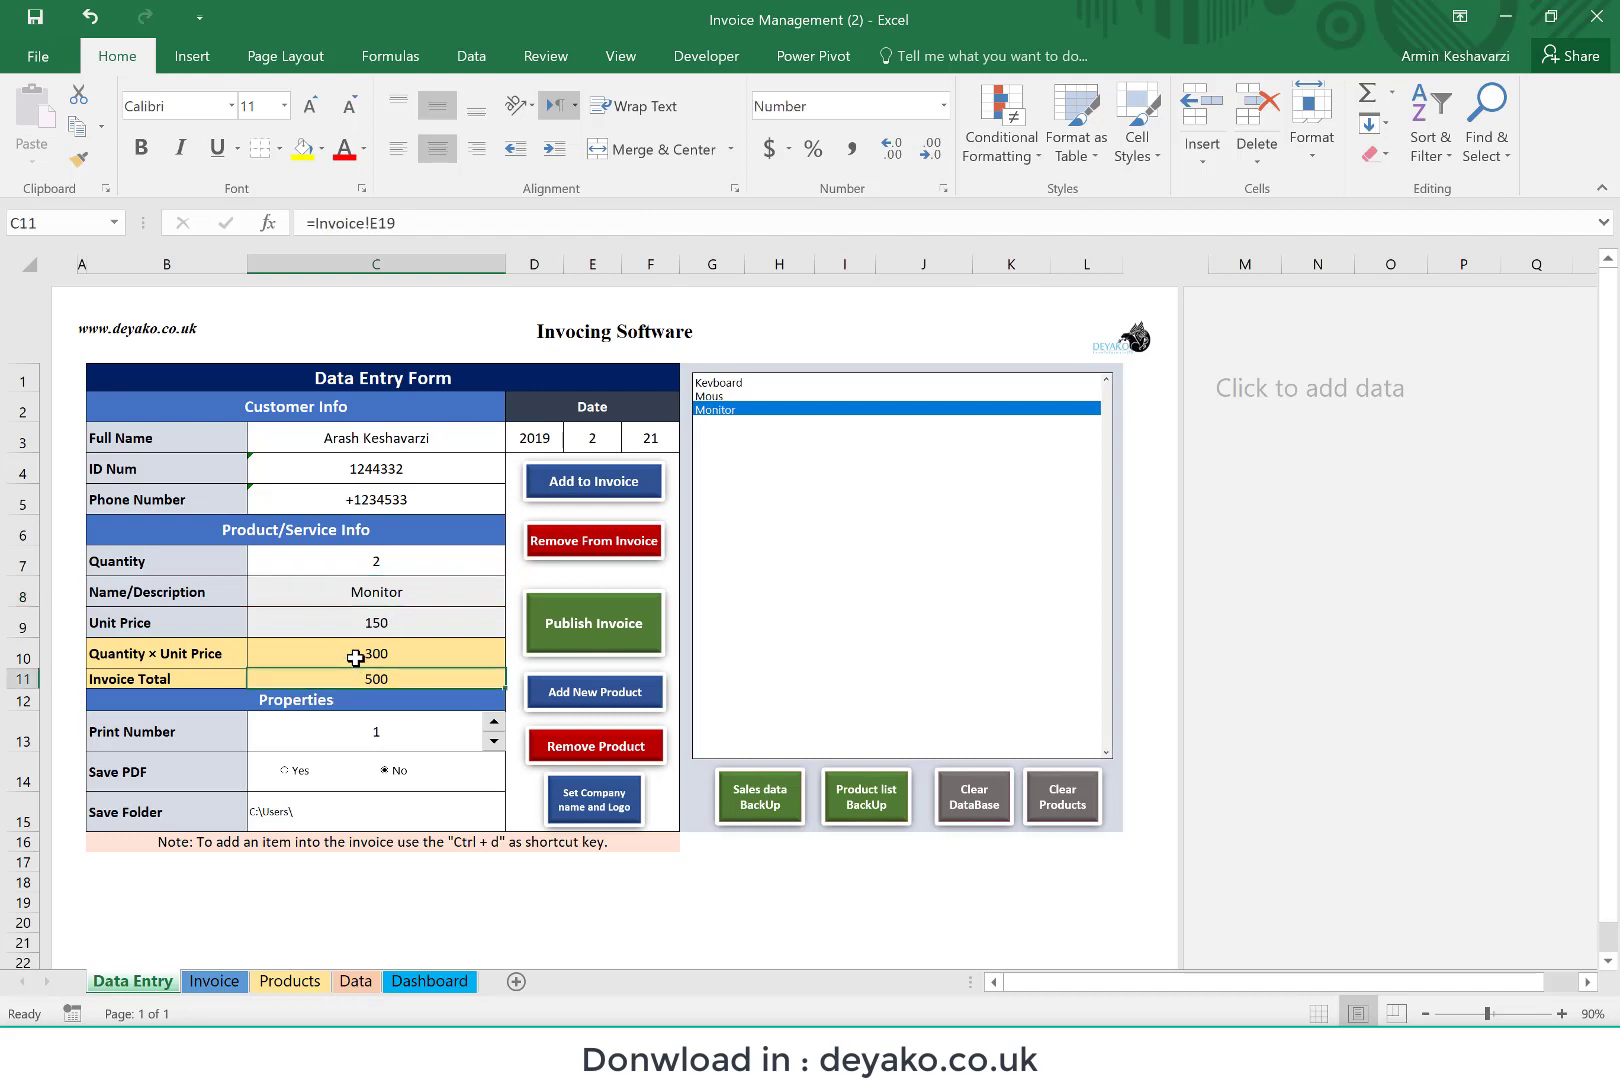
click(356, 657)
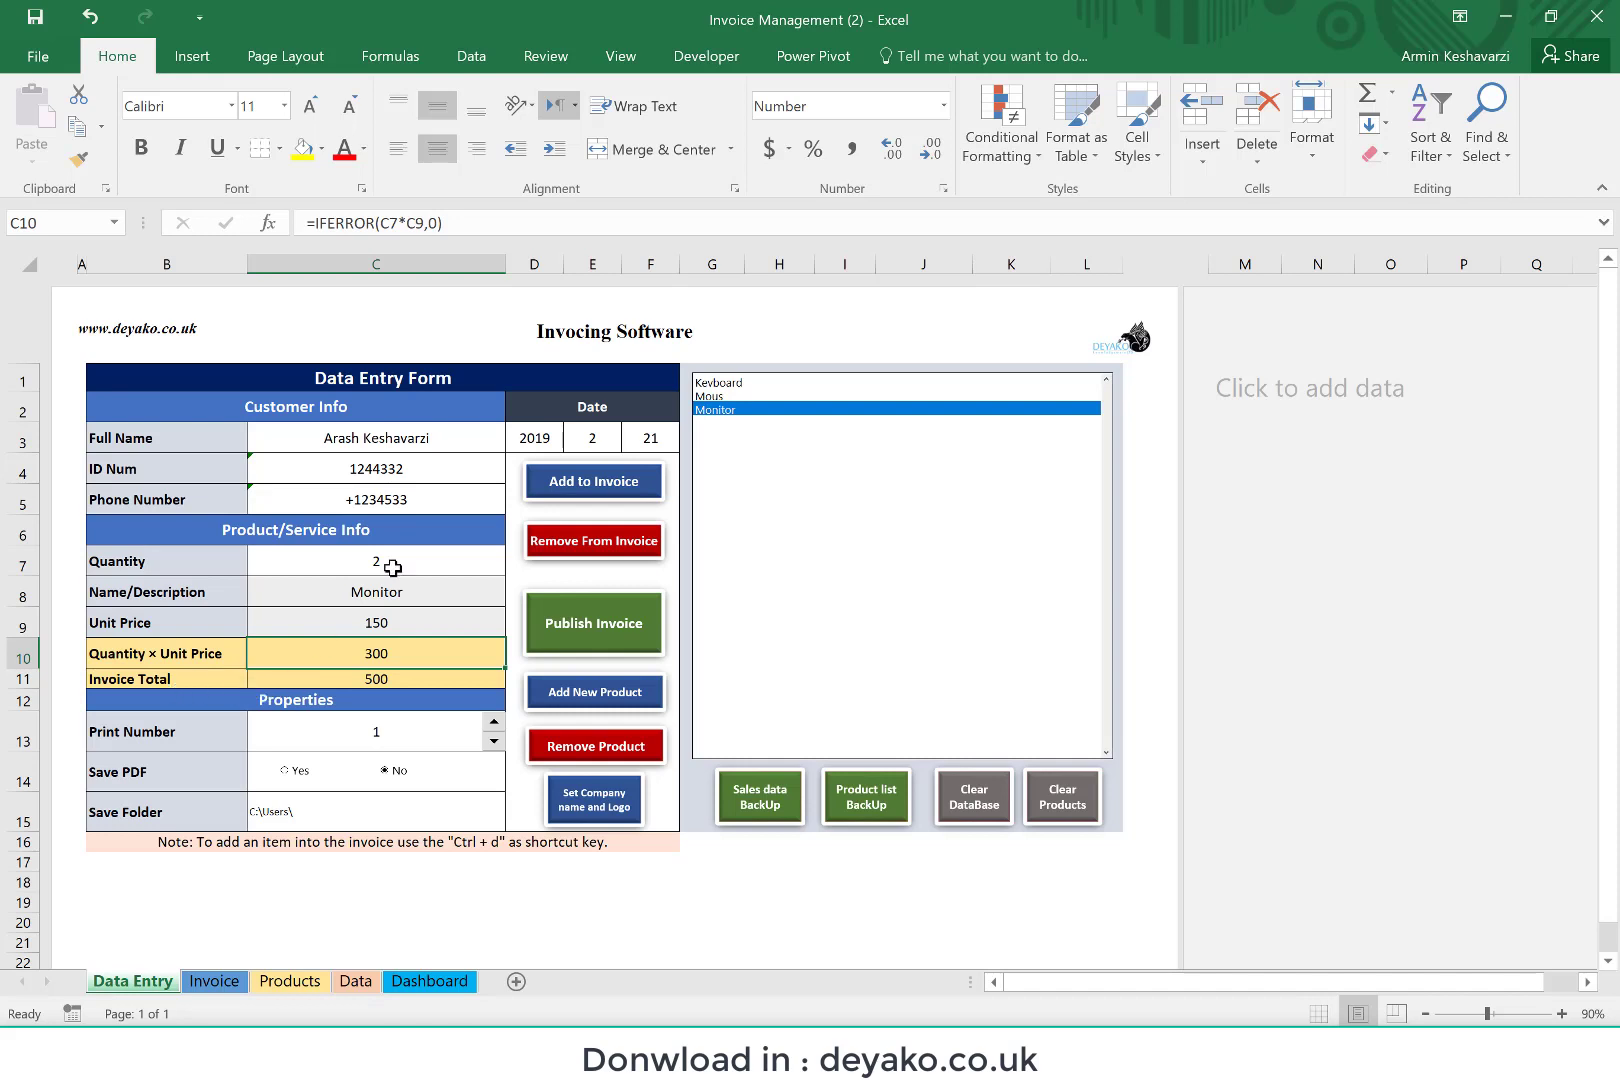
click(577, 485)
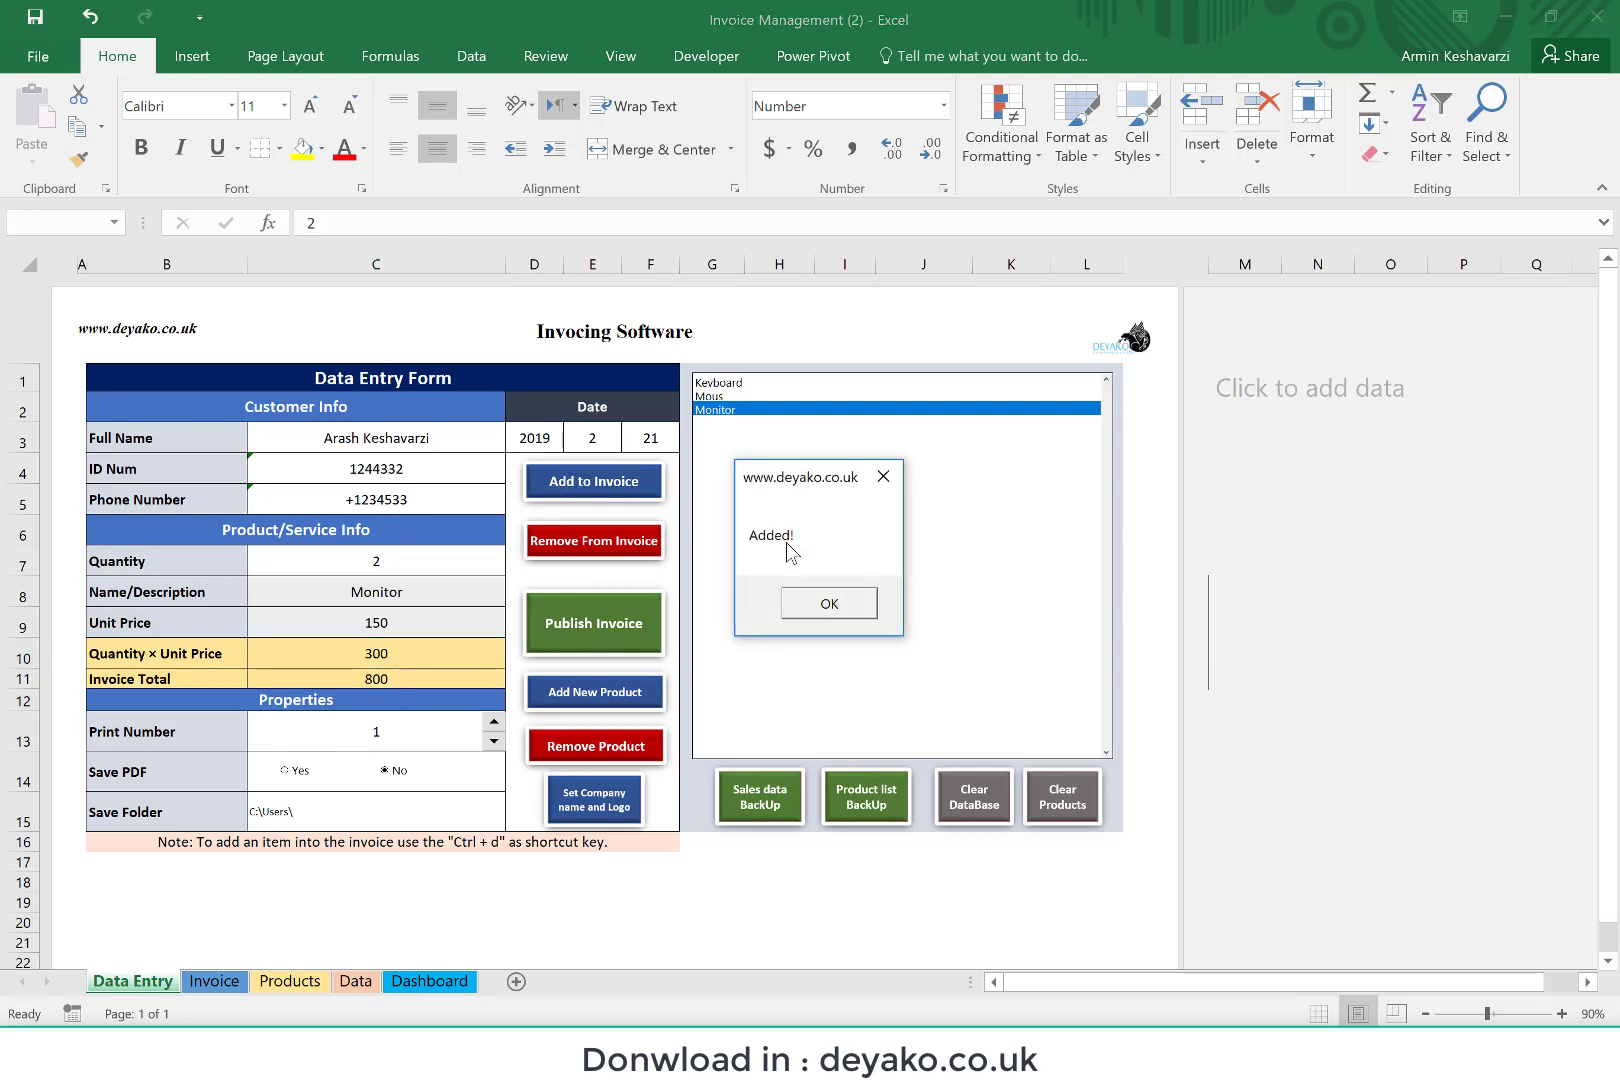
key(Return)
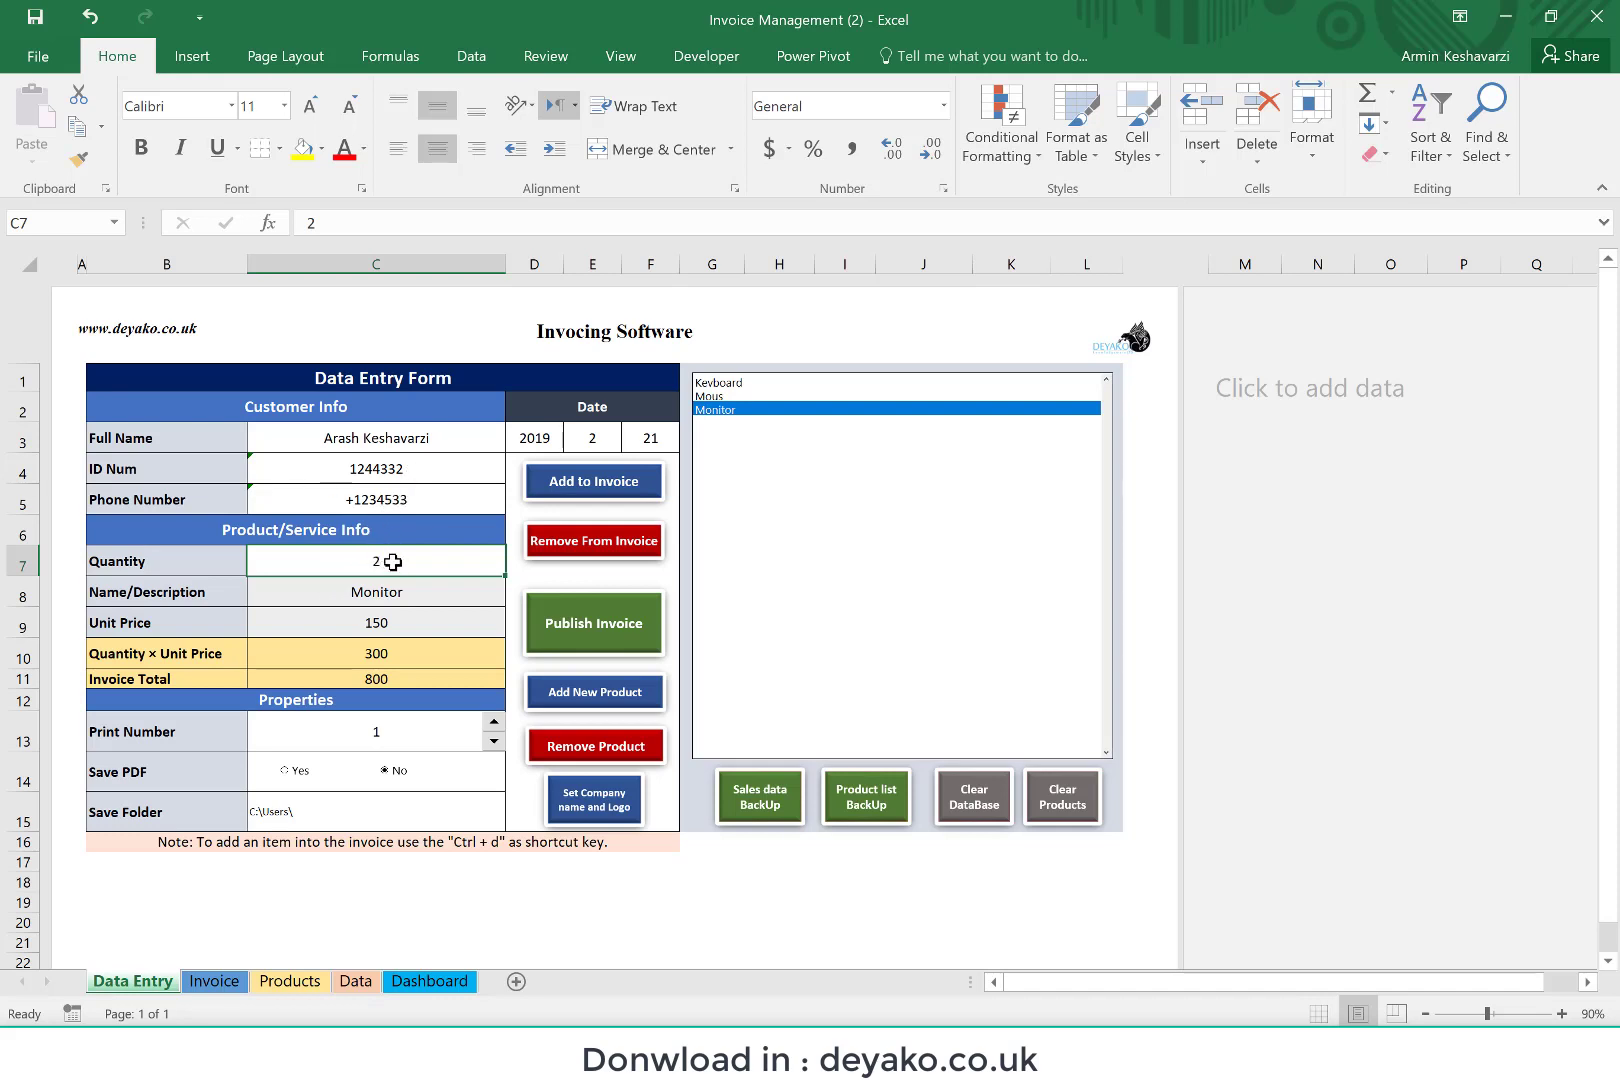
Step: Set the quantity to 5, choose the Mous product and correct its description to "Mouse"
text(5)
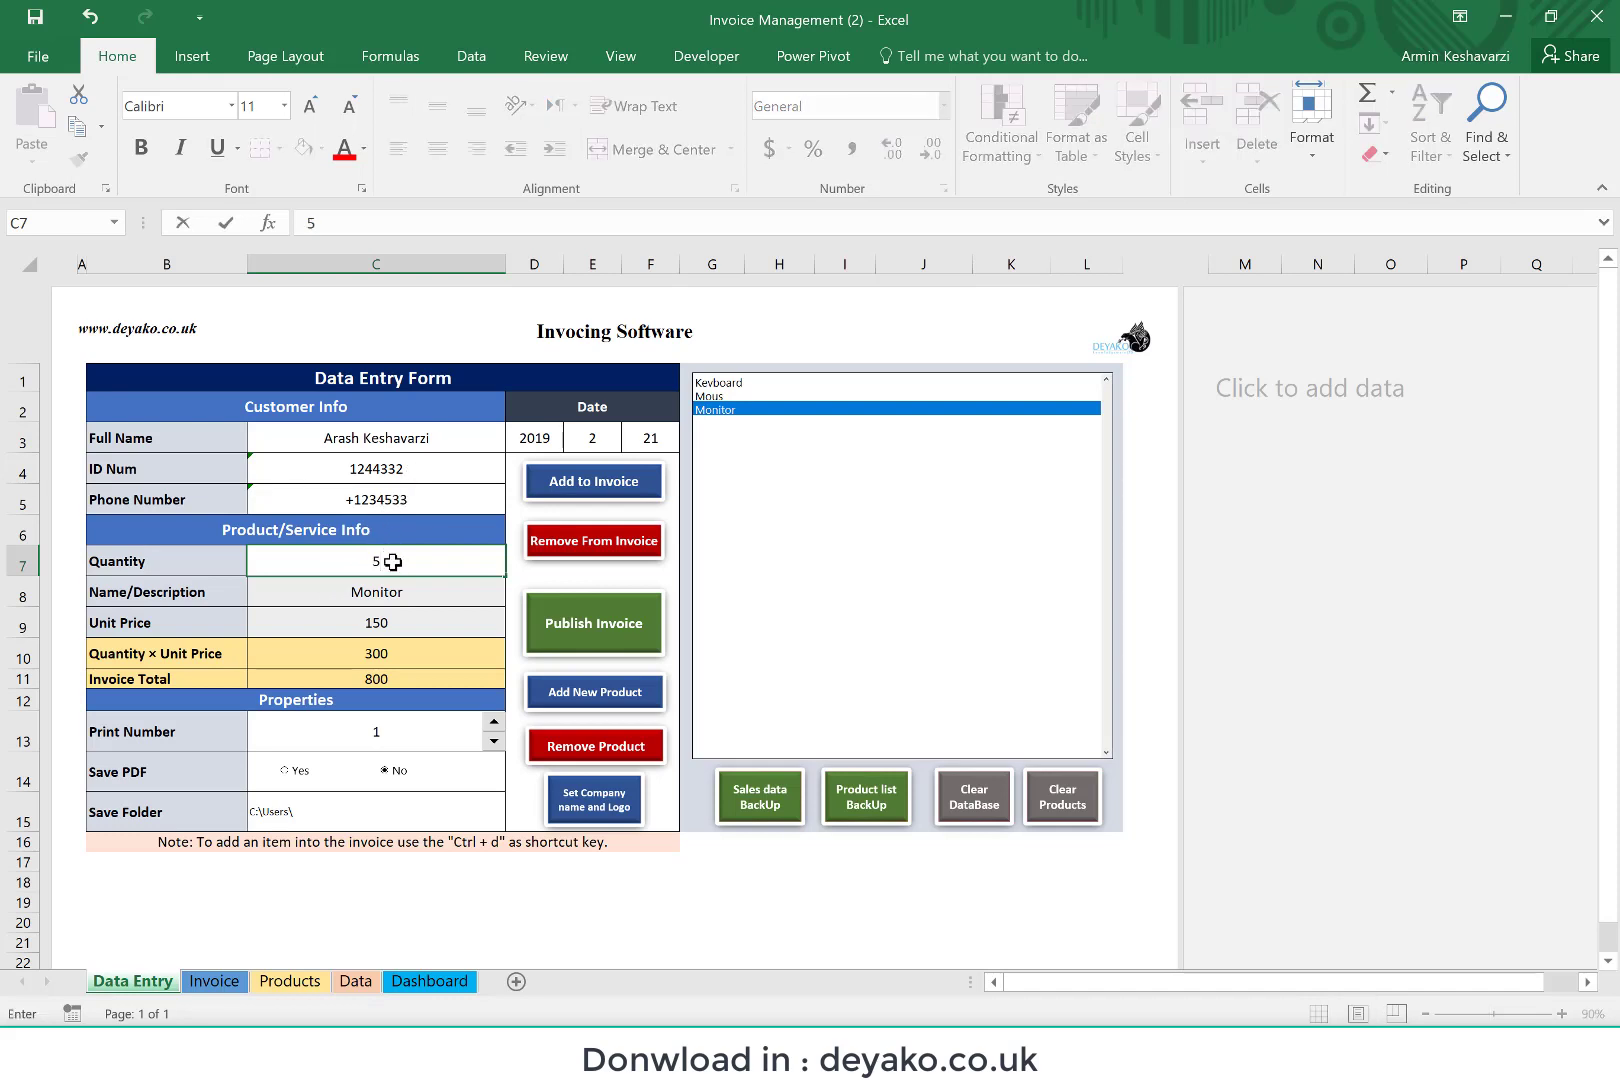
key(Return)
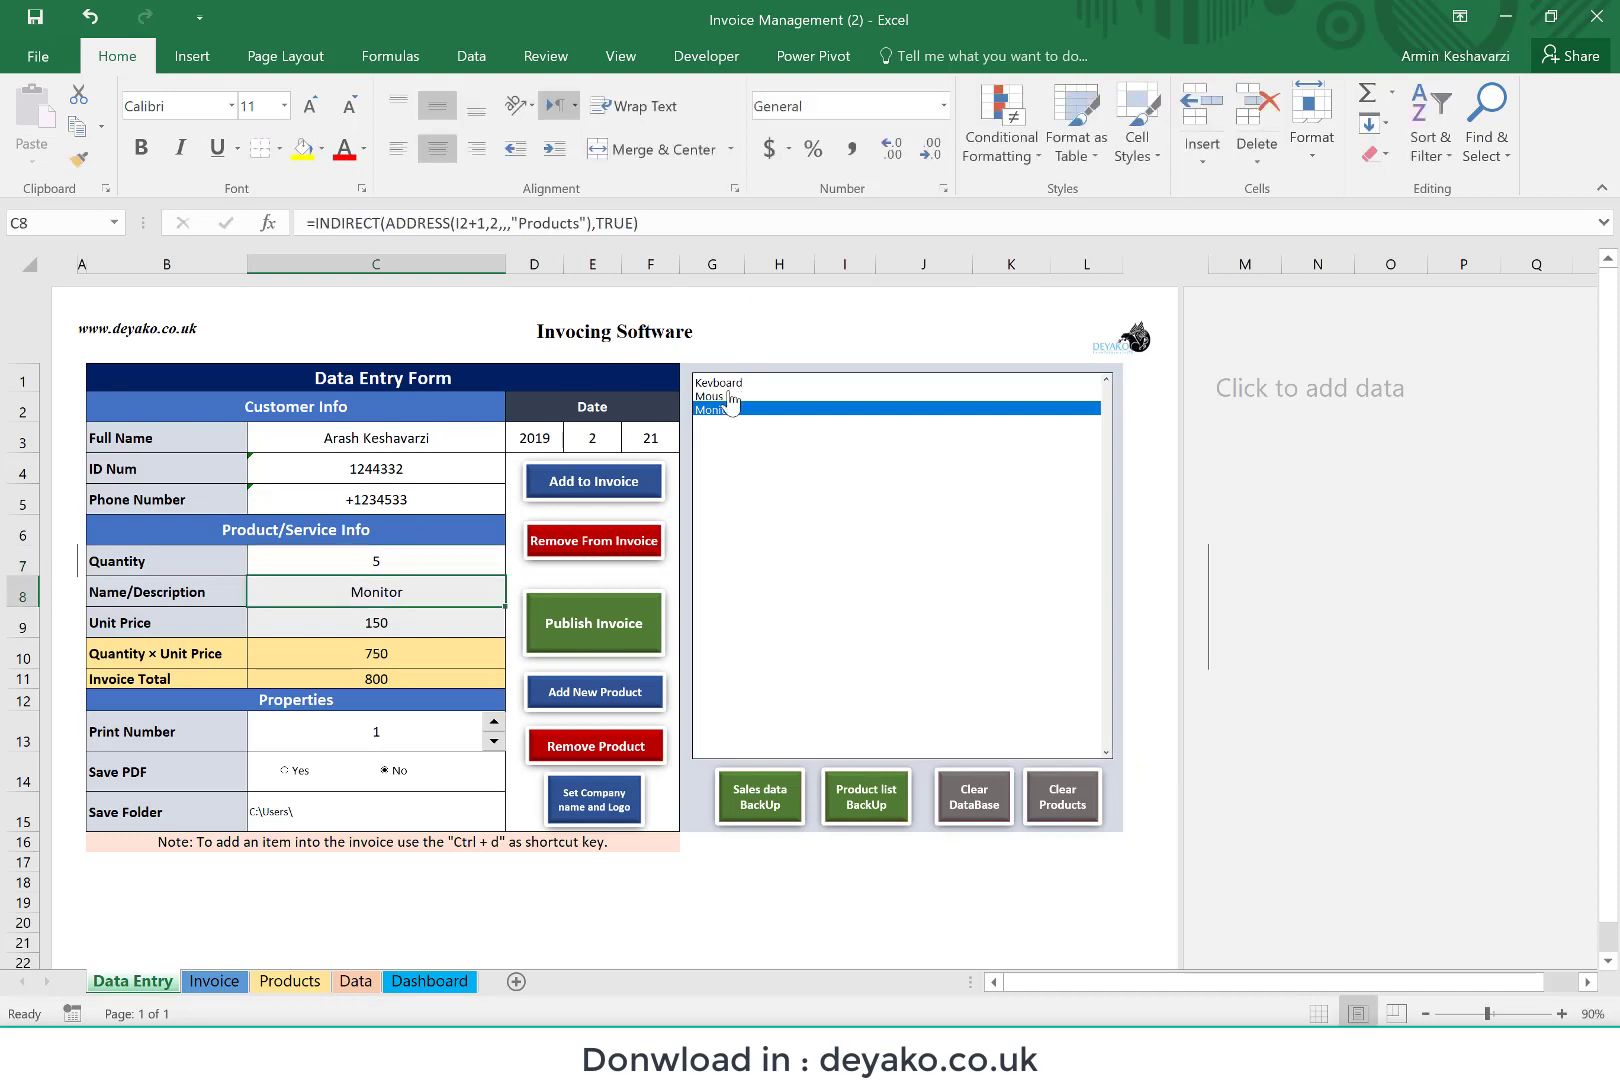
click(722, 396)
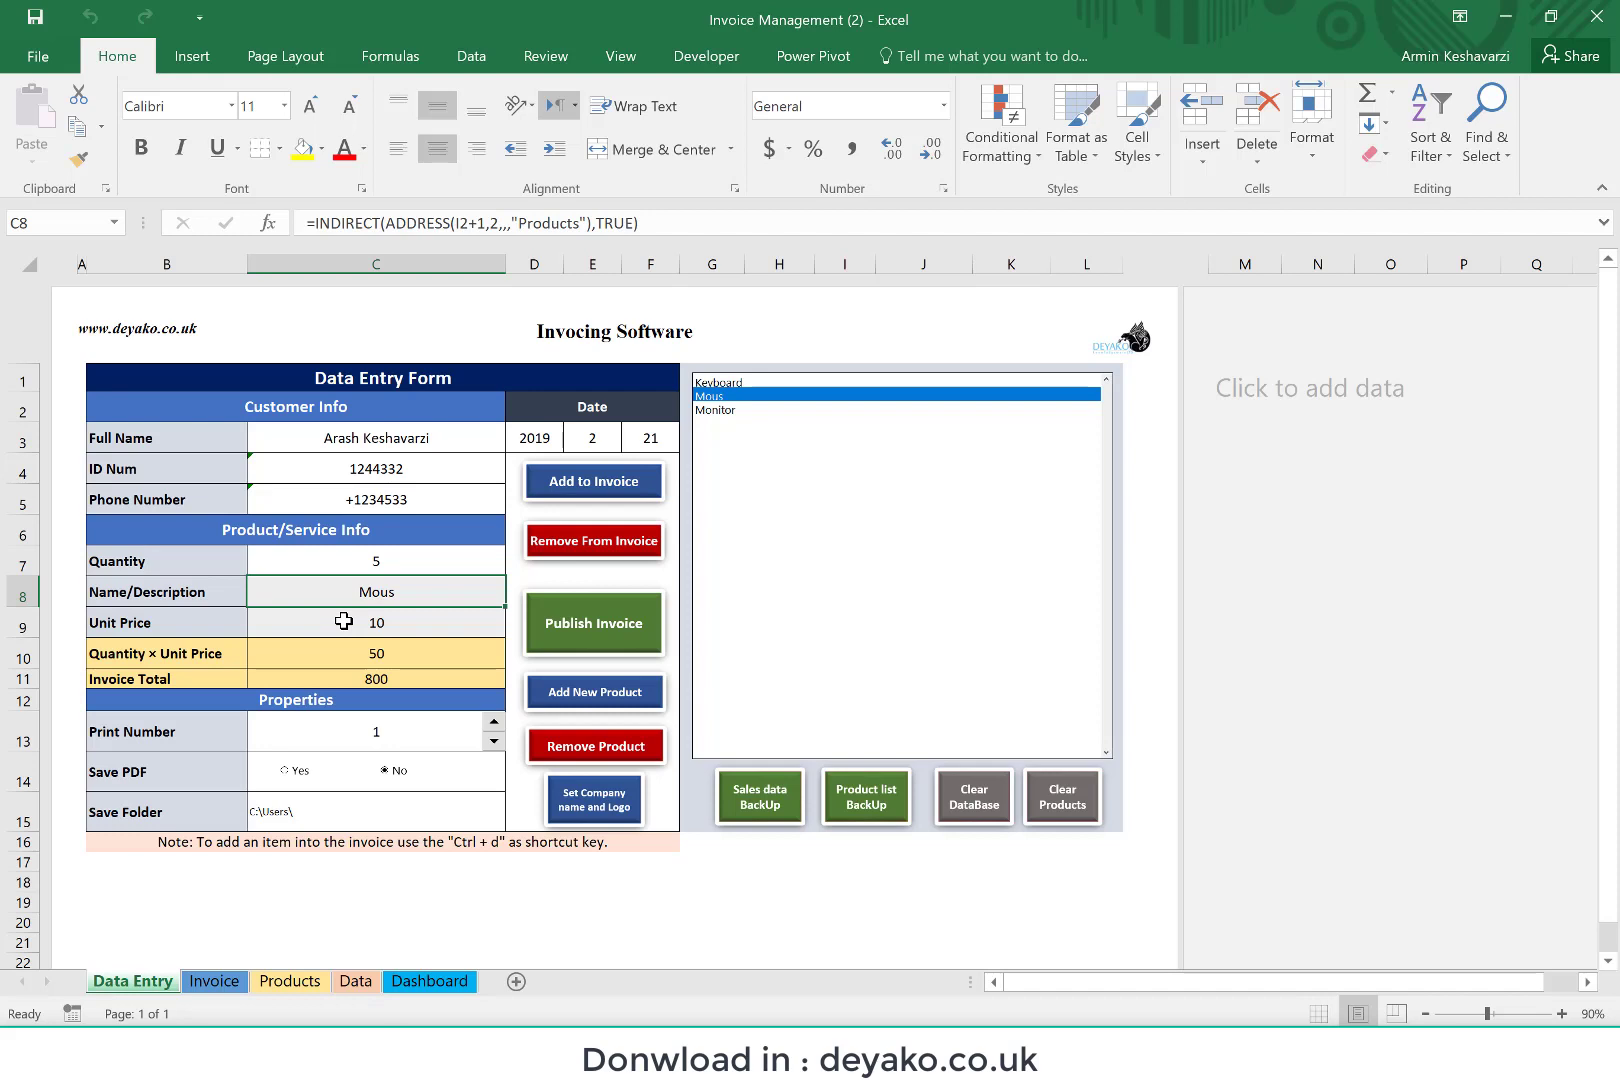
text(Mouse)
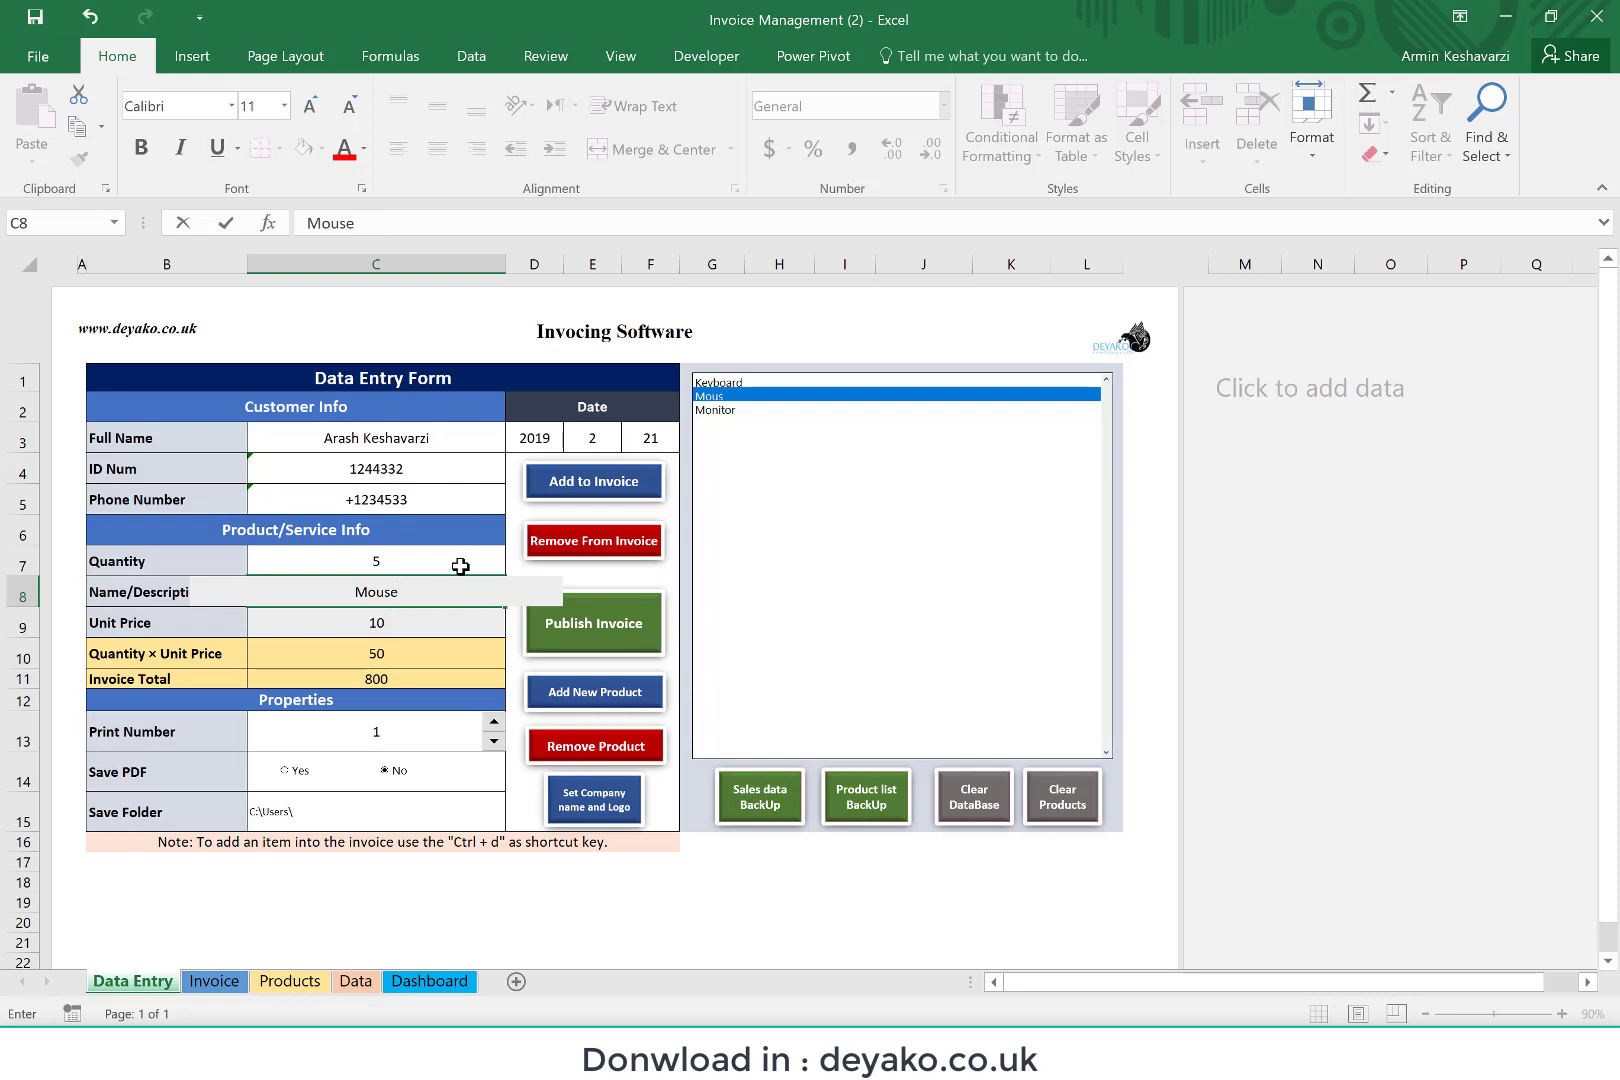
key(Return)
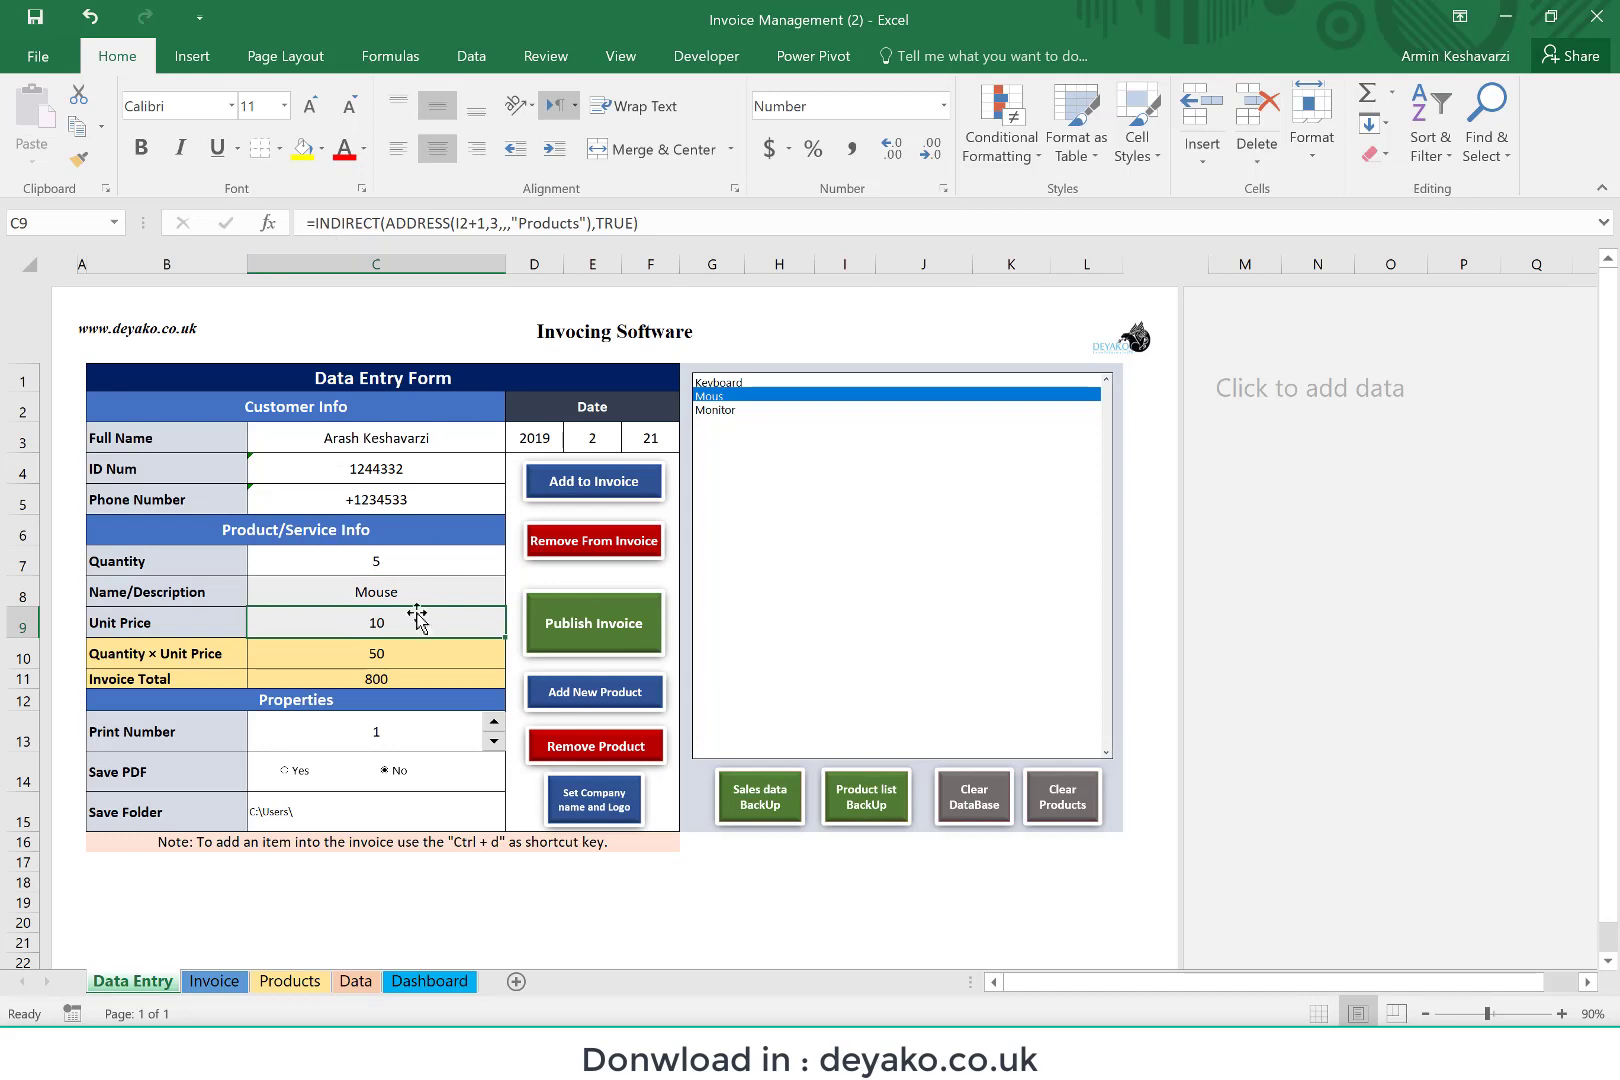
Step: Set the Mouse's unit price to 20 and add the item to the invoice
click(417, 596)
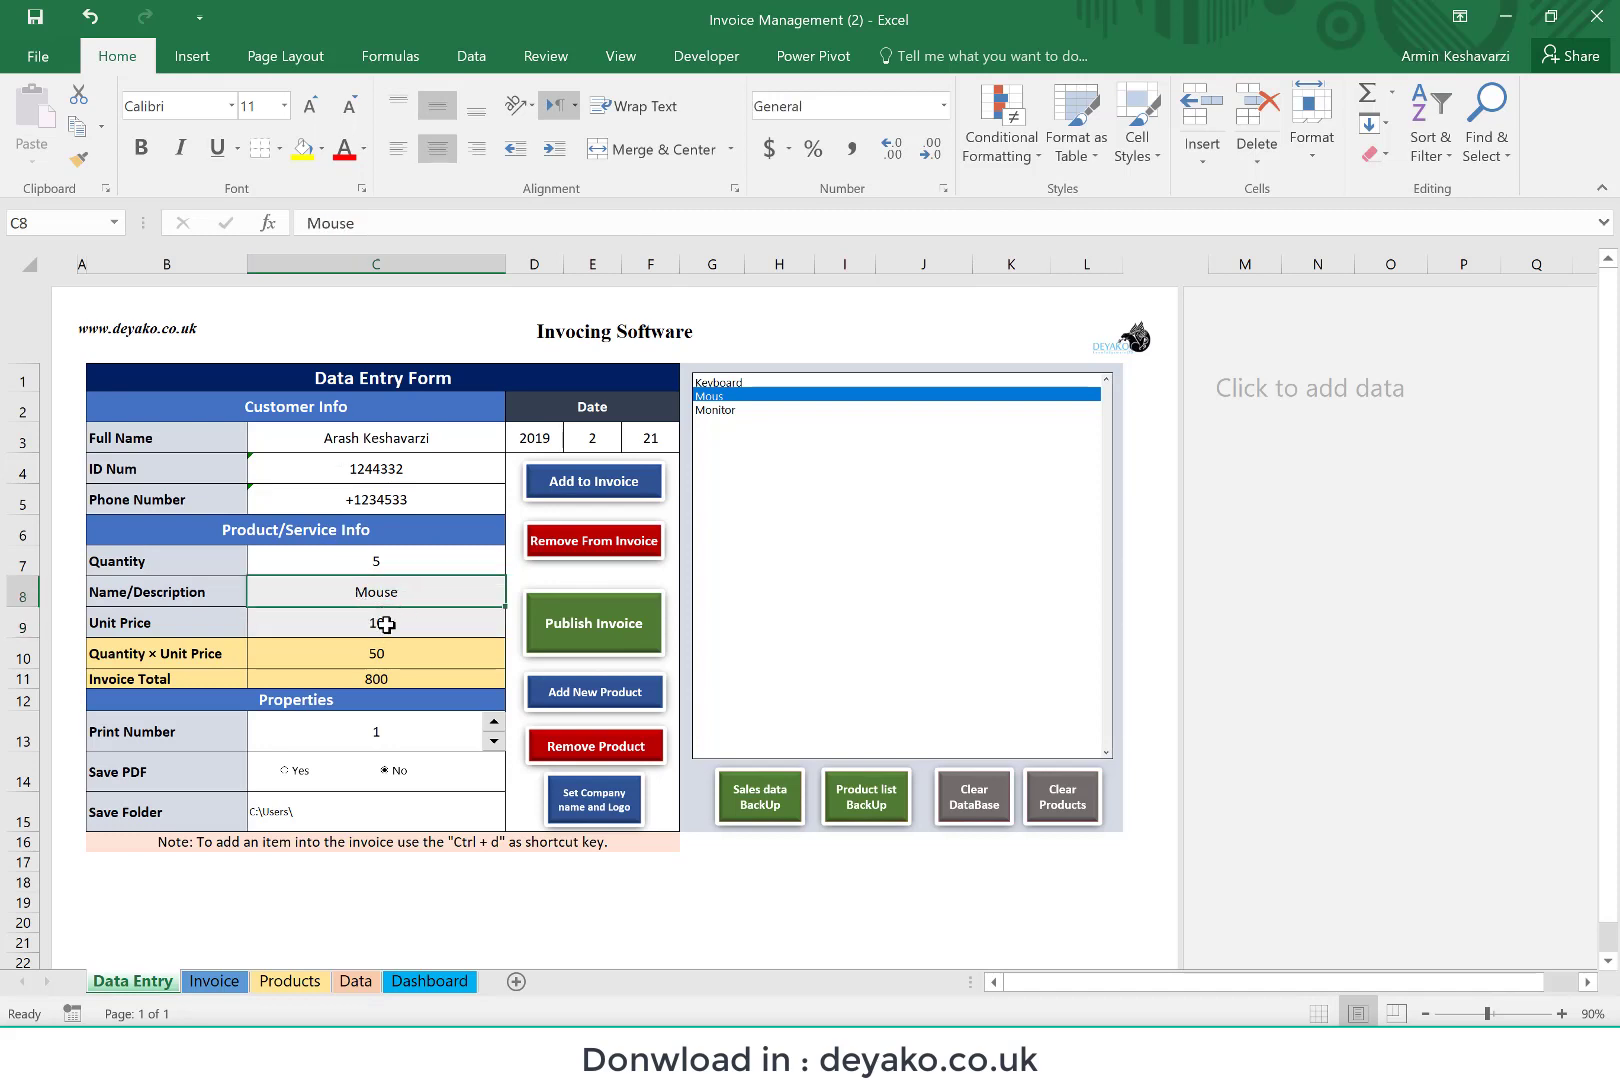
click(386, 624)
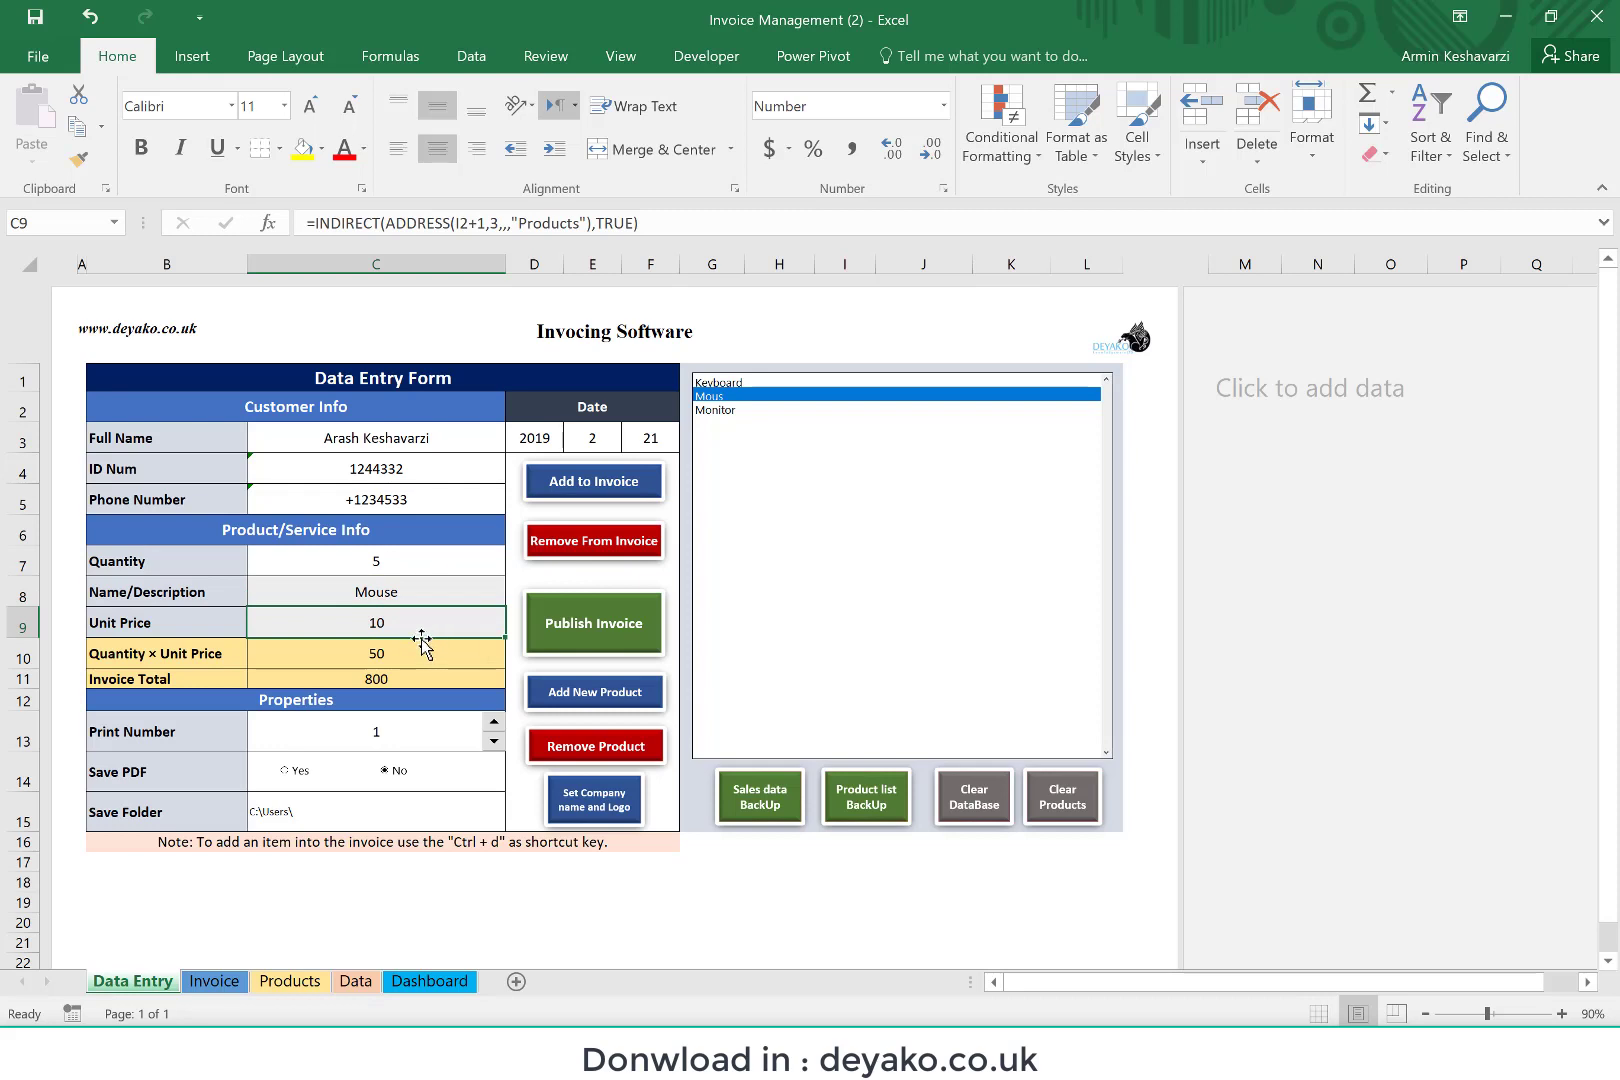
text(20)
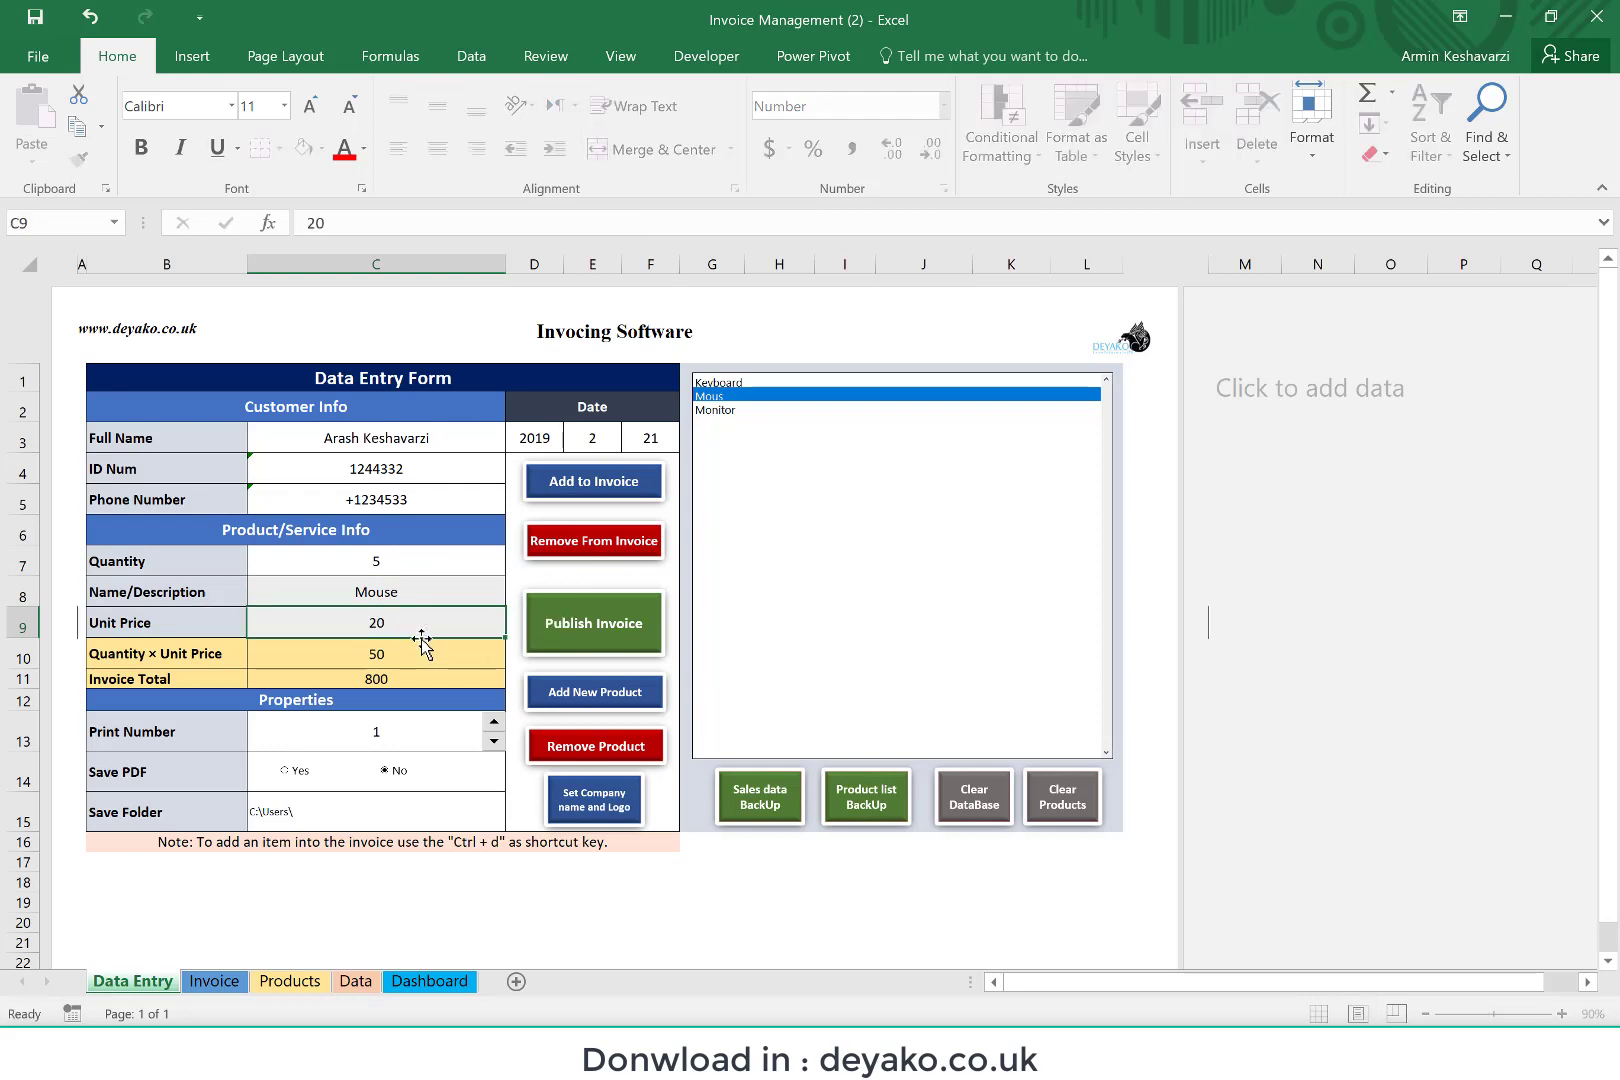
key(Return)
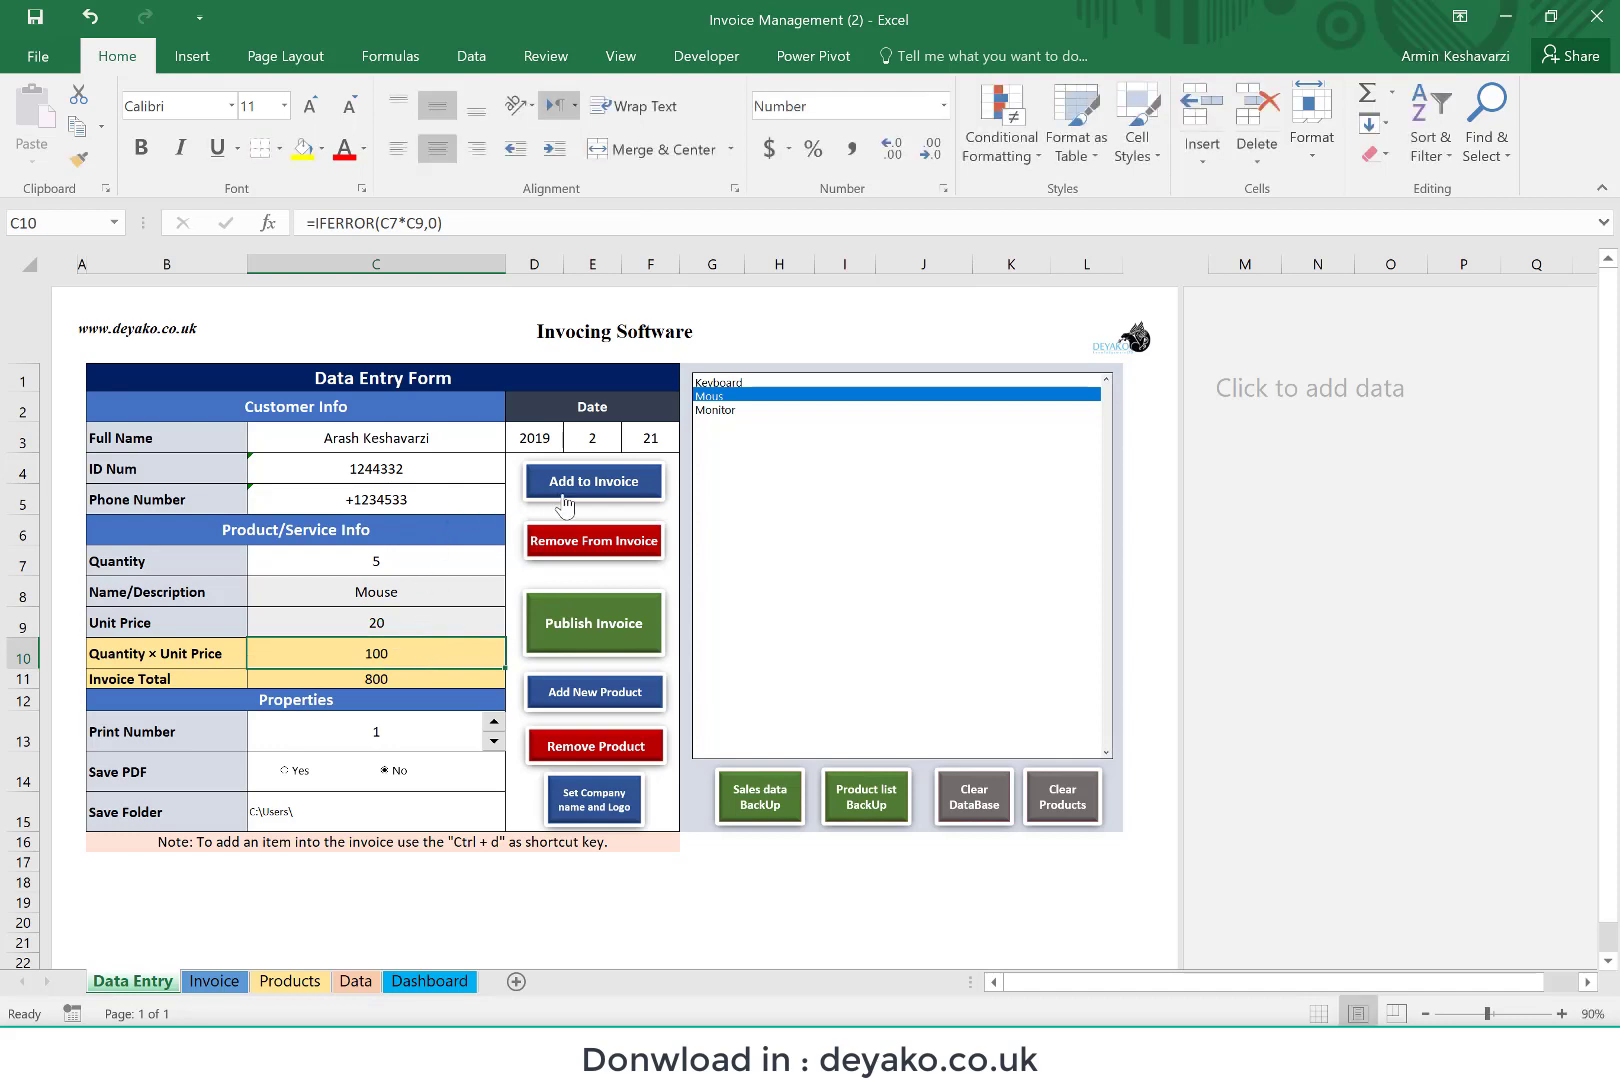
click(595, 492)
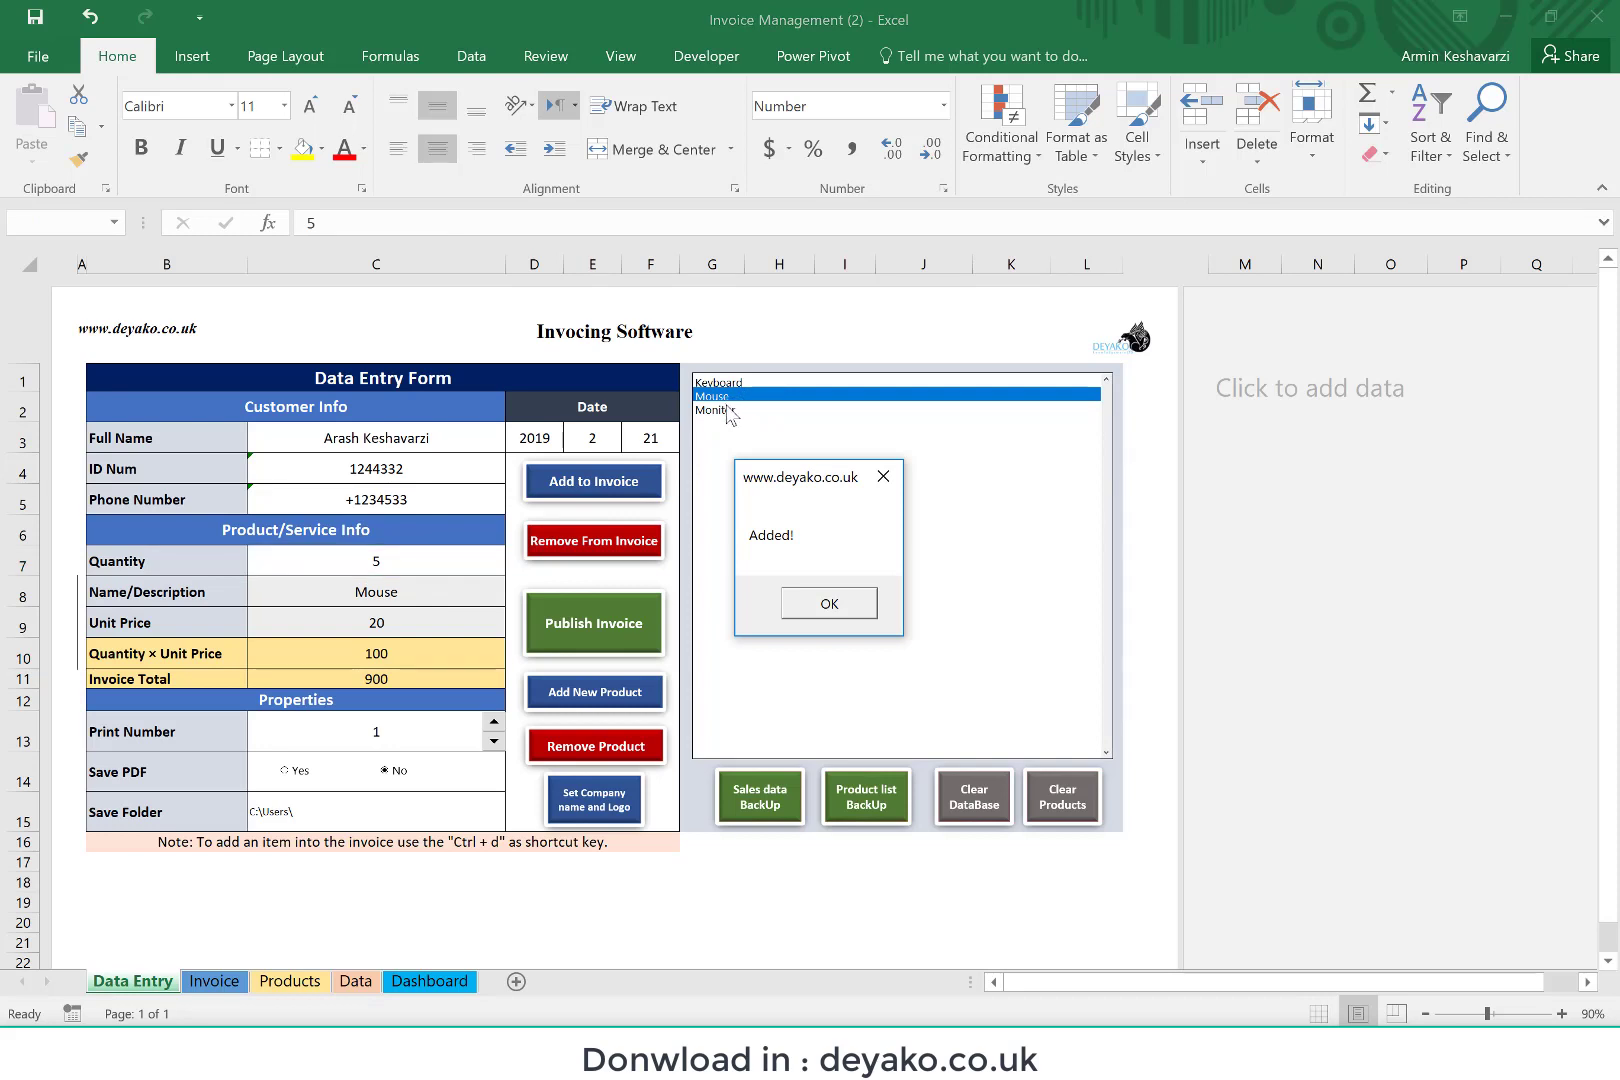
click(830, 604)
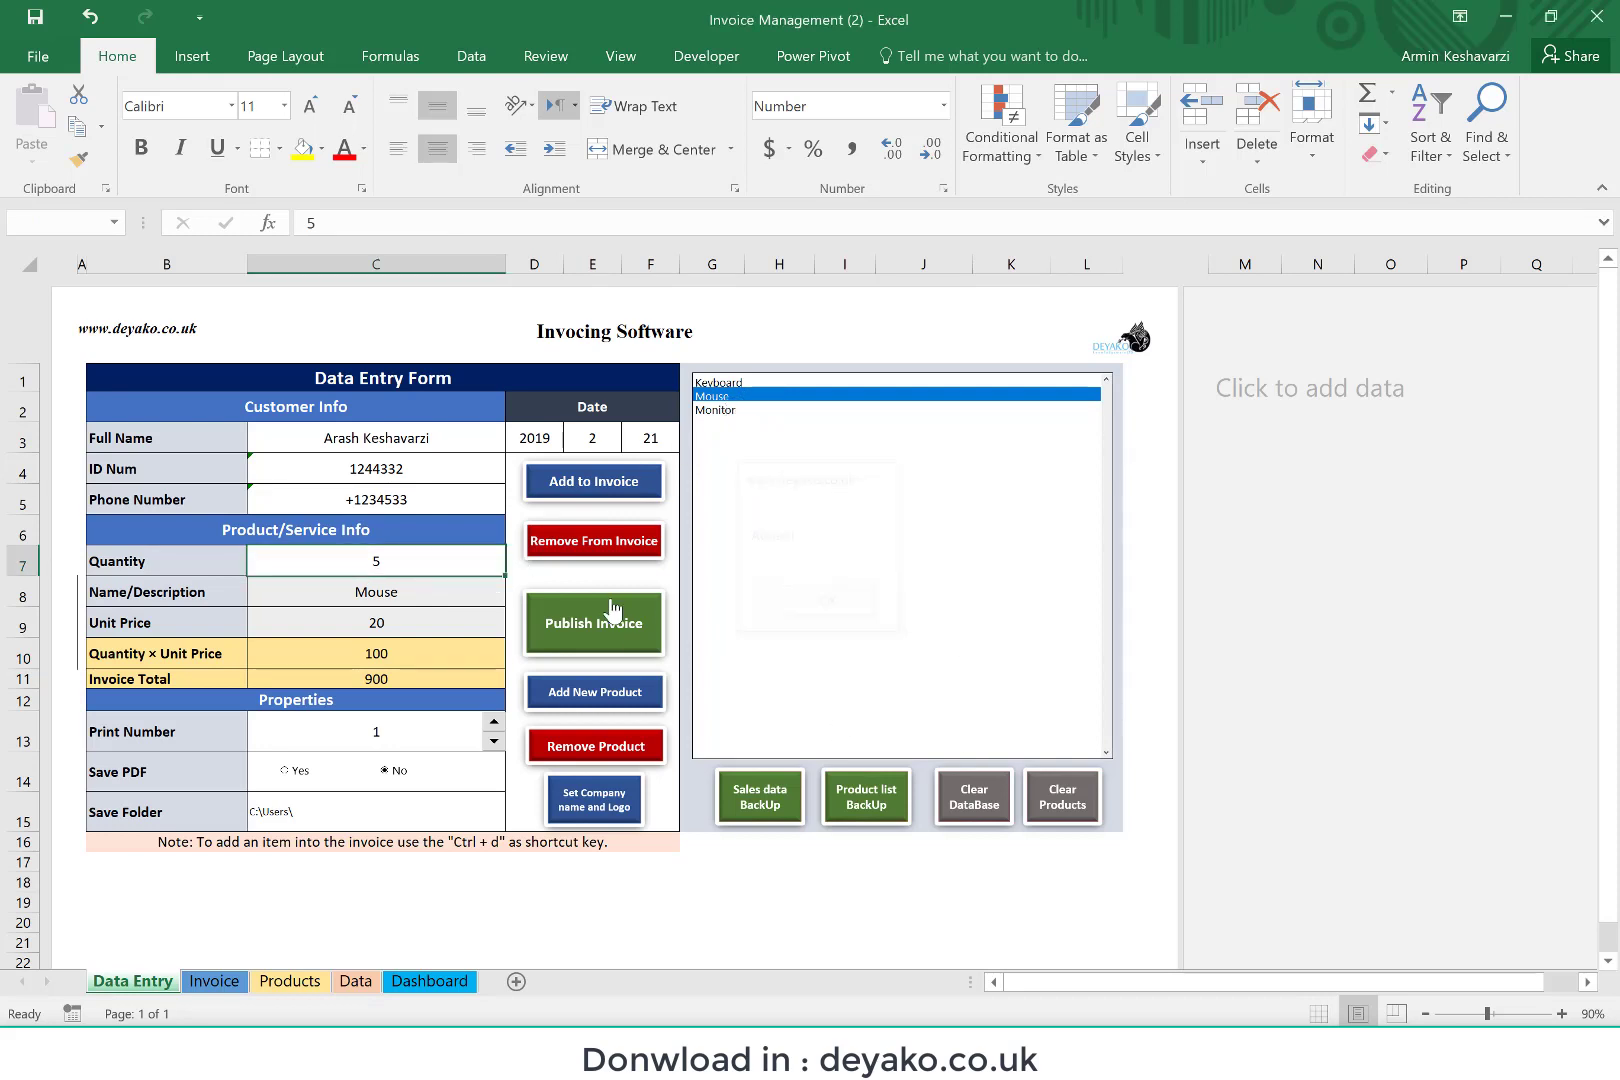
Step: Check the Mouse's description and unit price on the Data Entry form and in the Products table
click(435, 600)
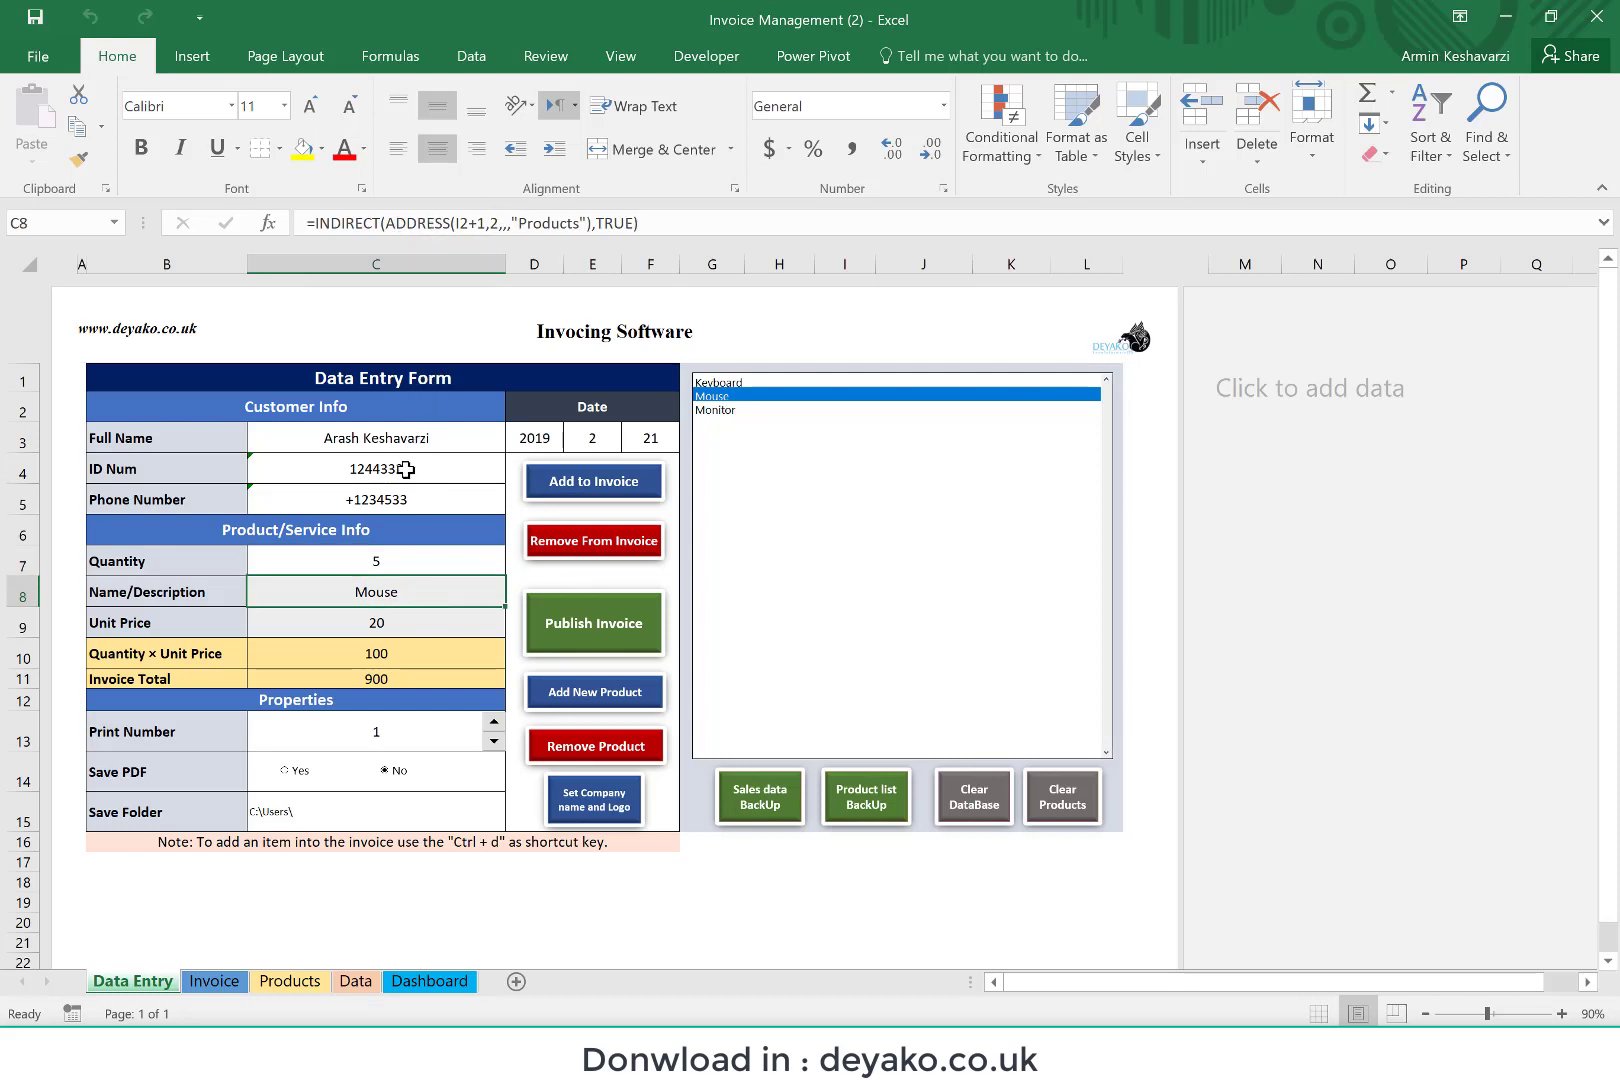
click(390, 624)
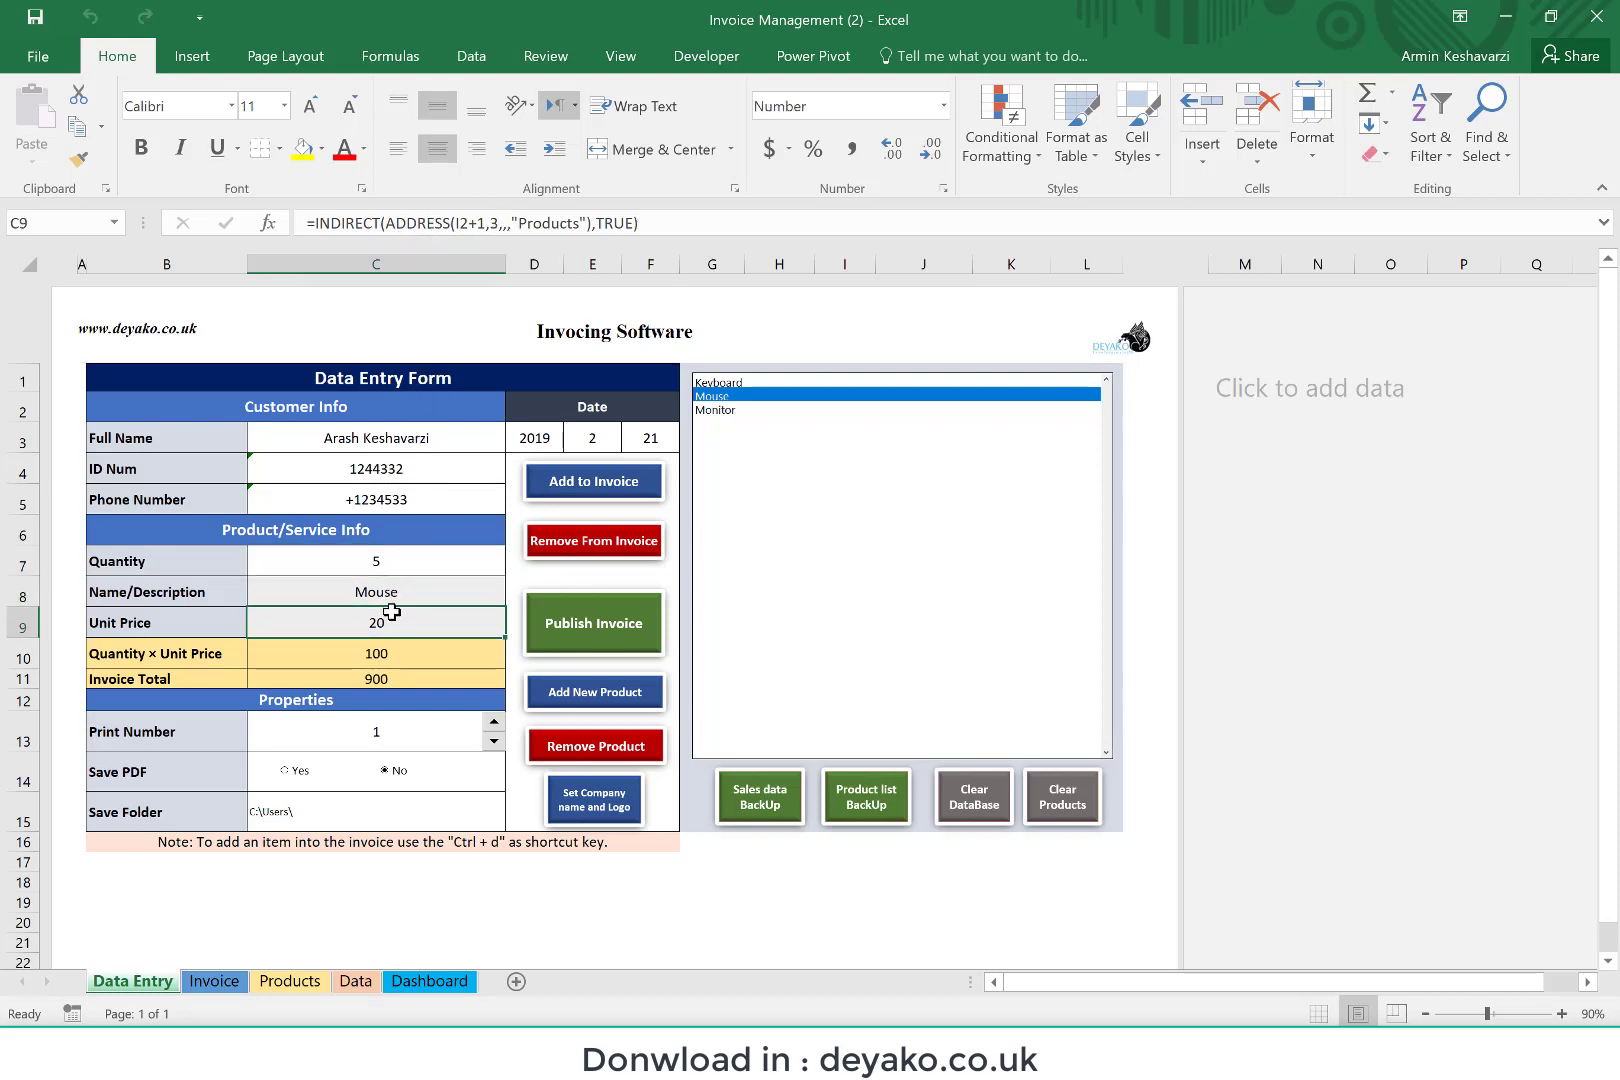
click(290, 981)
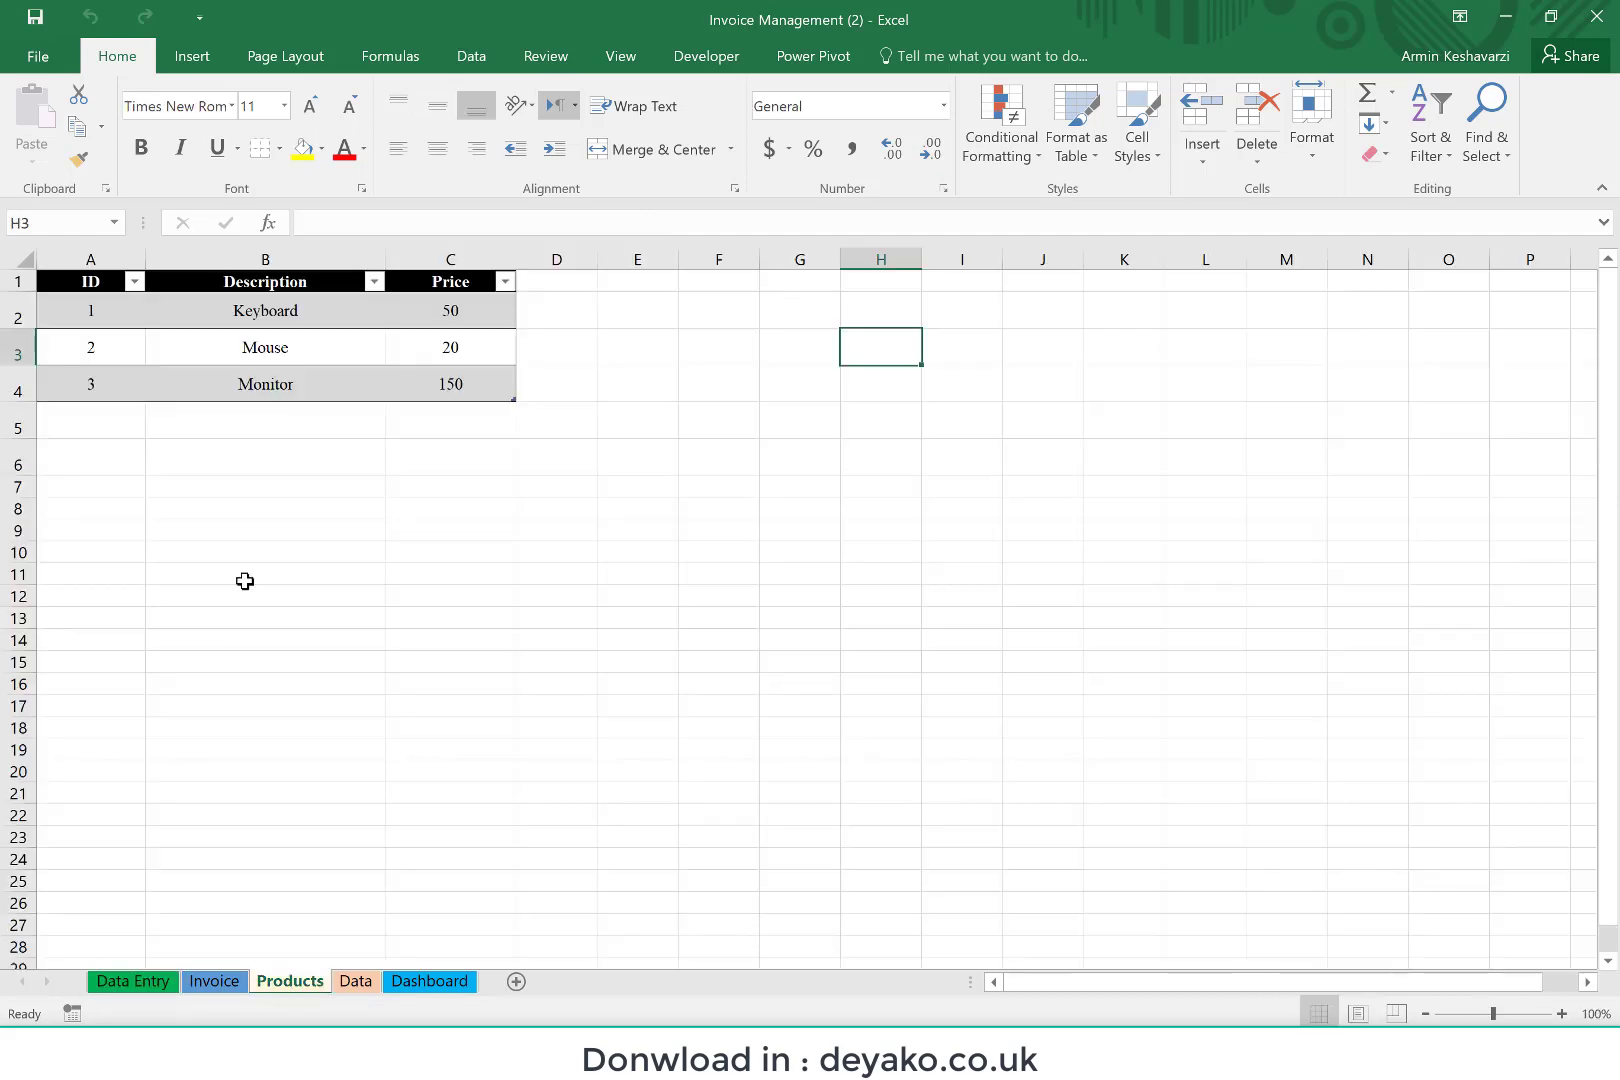
click(262, 348)
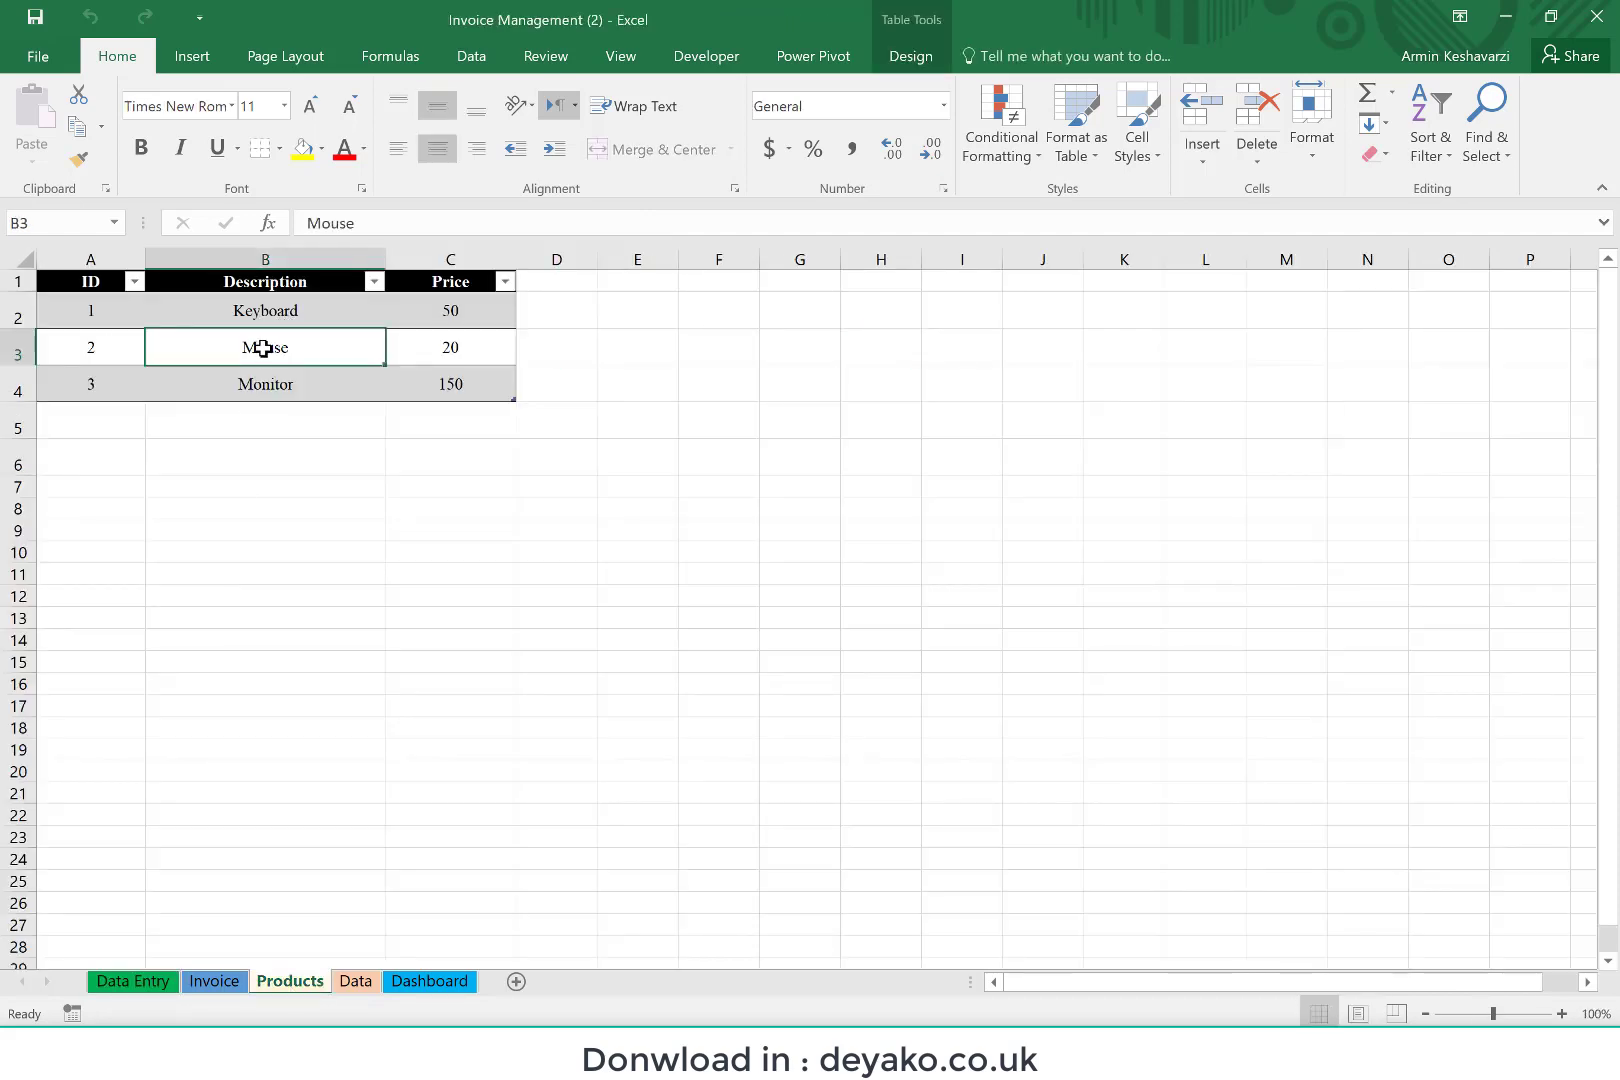
click(452, 343)
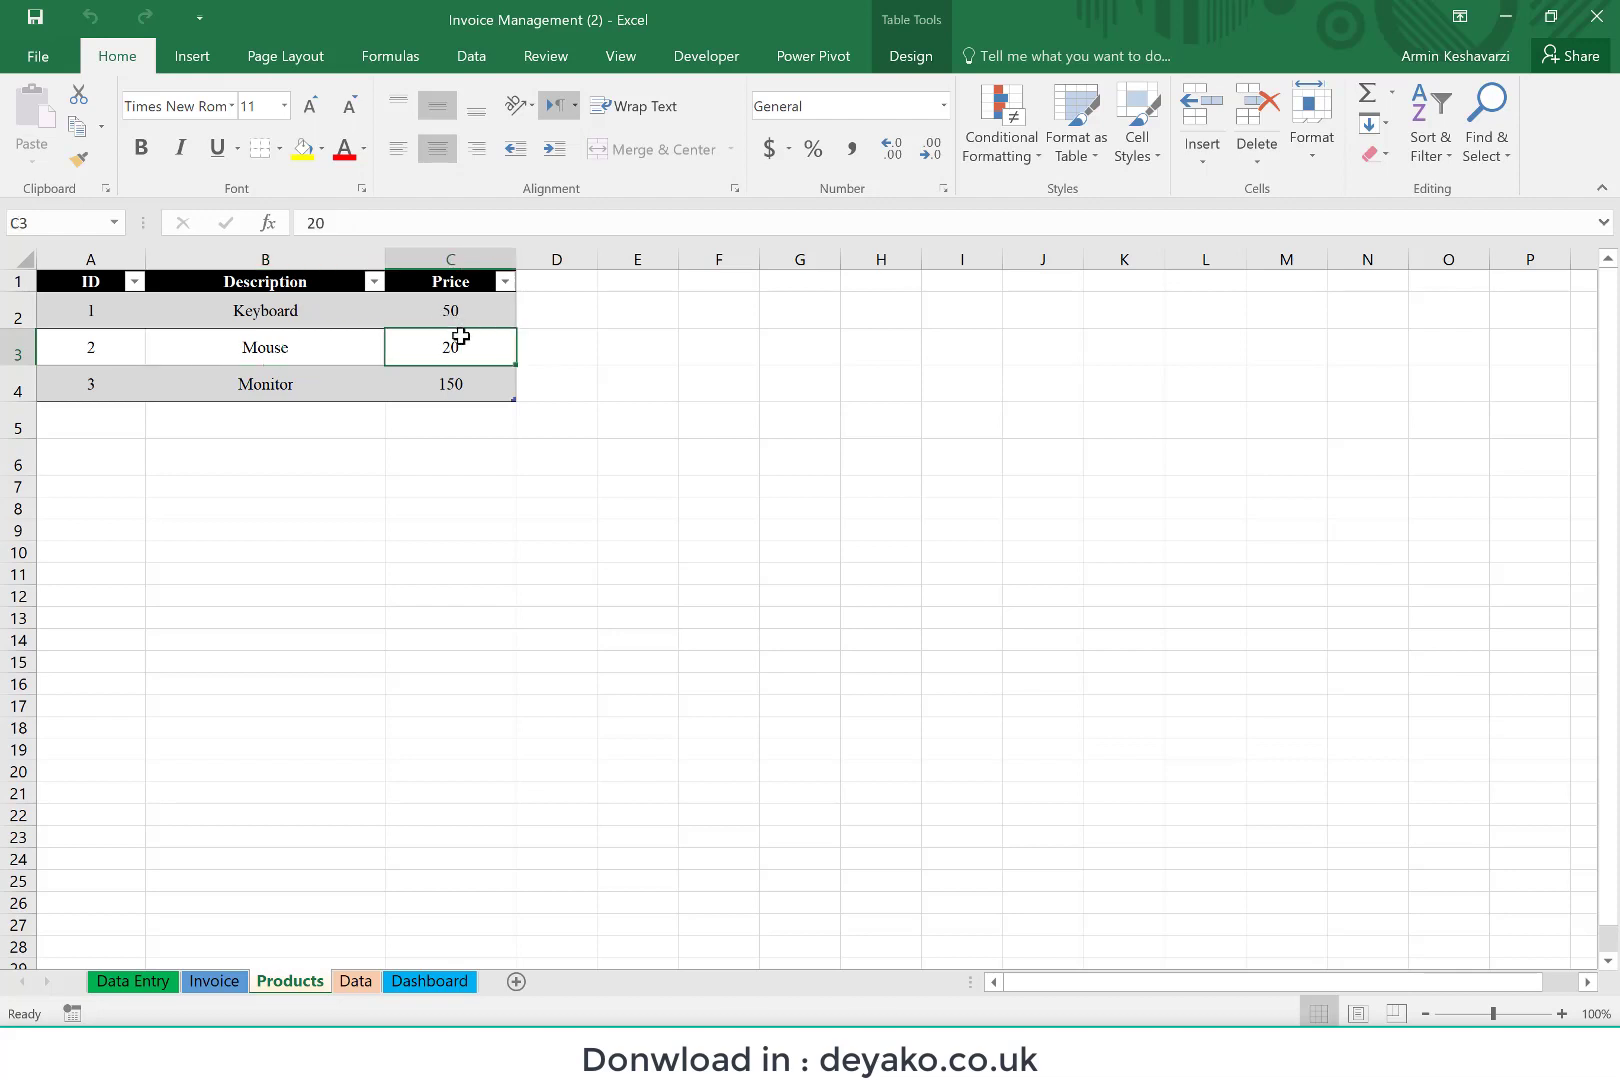
Step: Add the Mouse with a quantity of 5 to the invoice again and check its line on the Invoice sheet
click(130, 980)
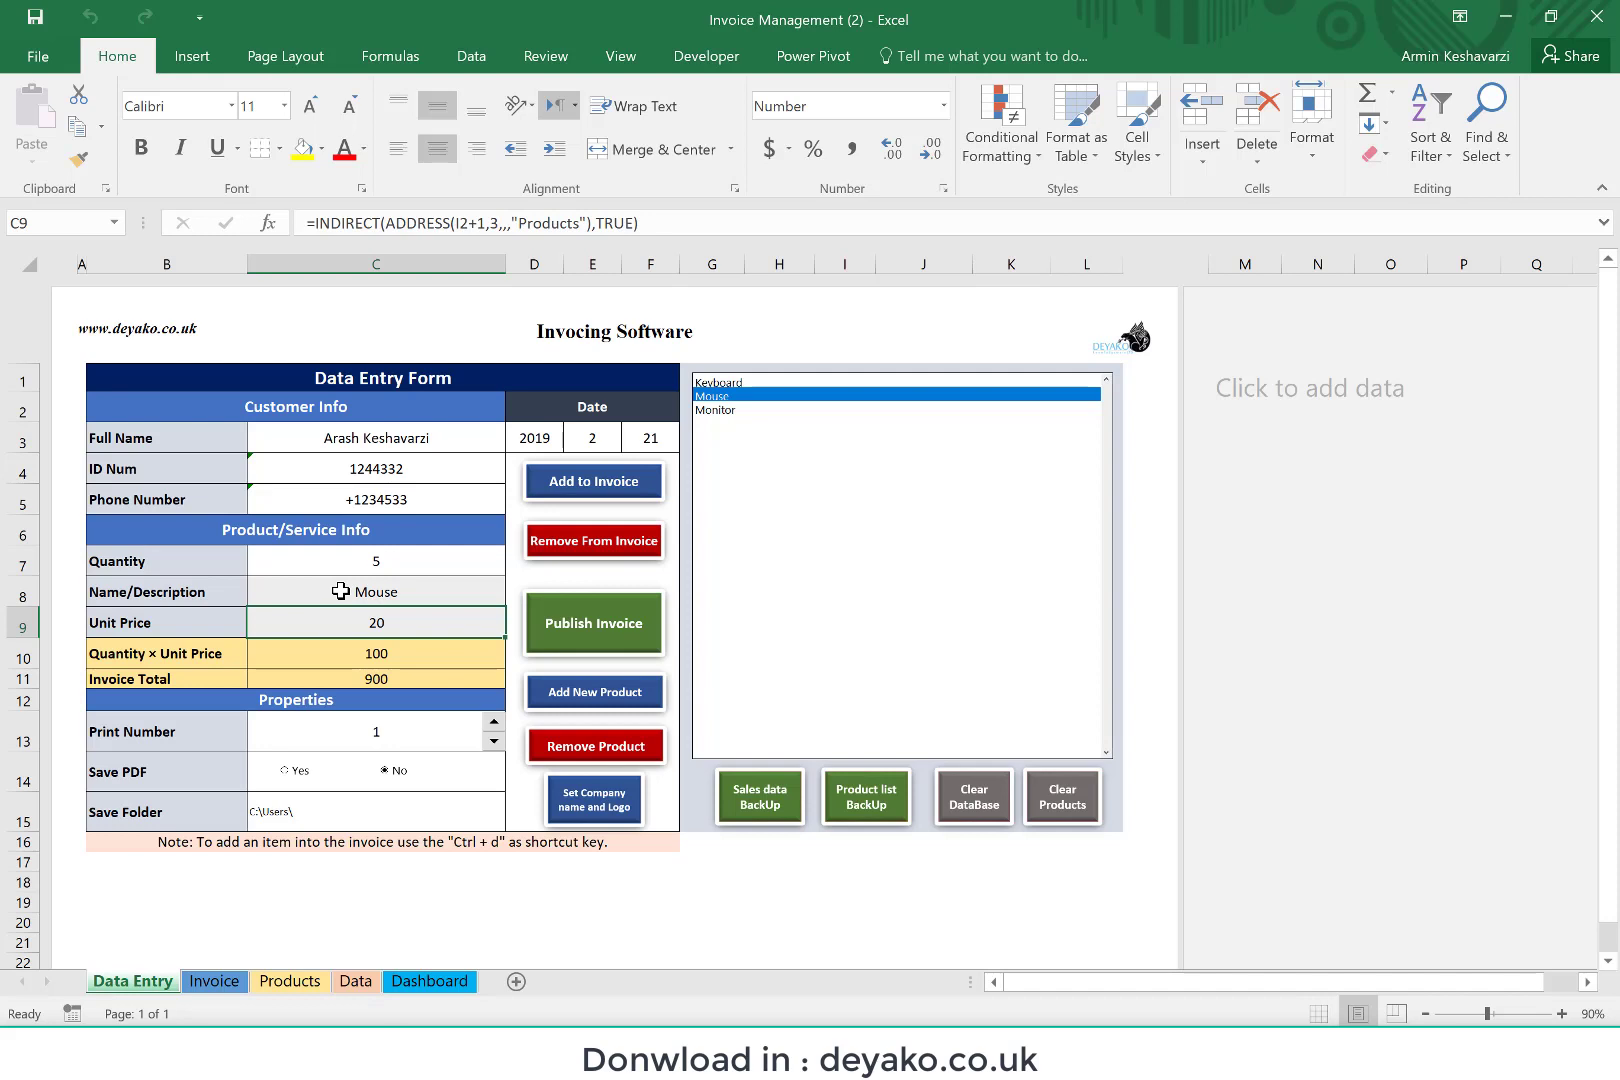
click(341, 591)
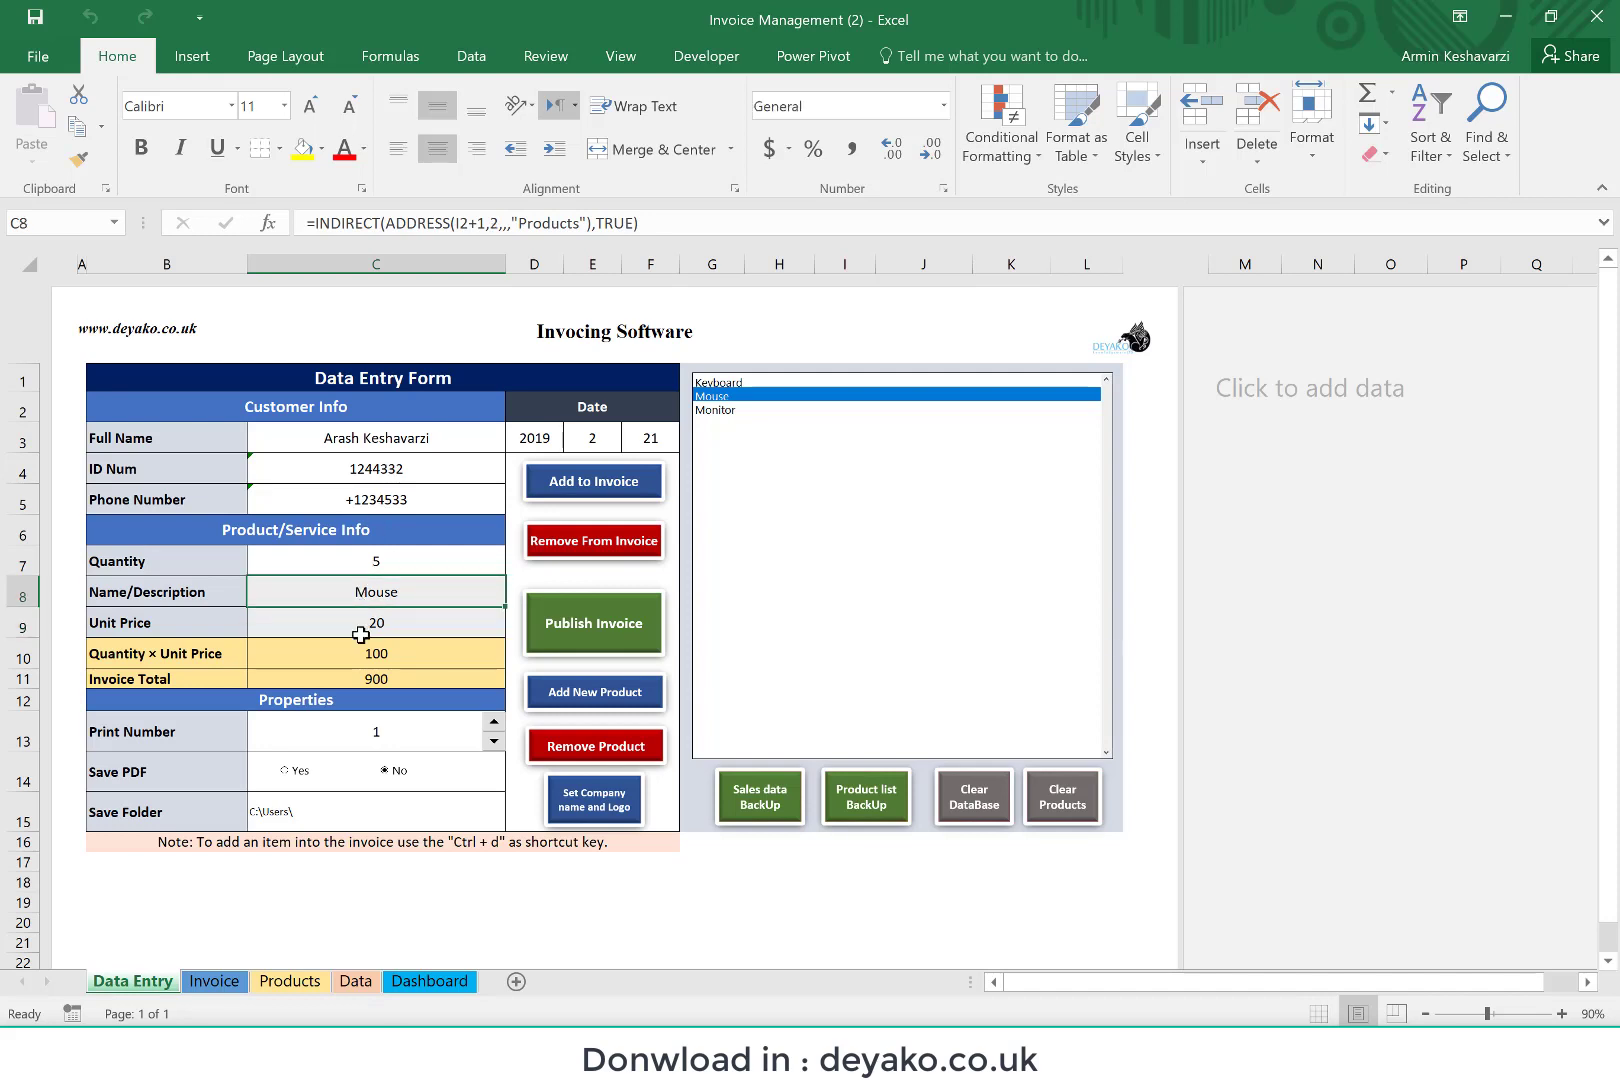
click(568, 503)
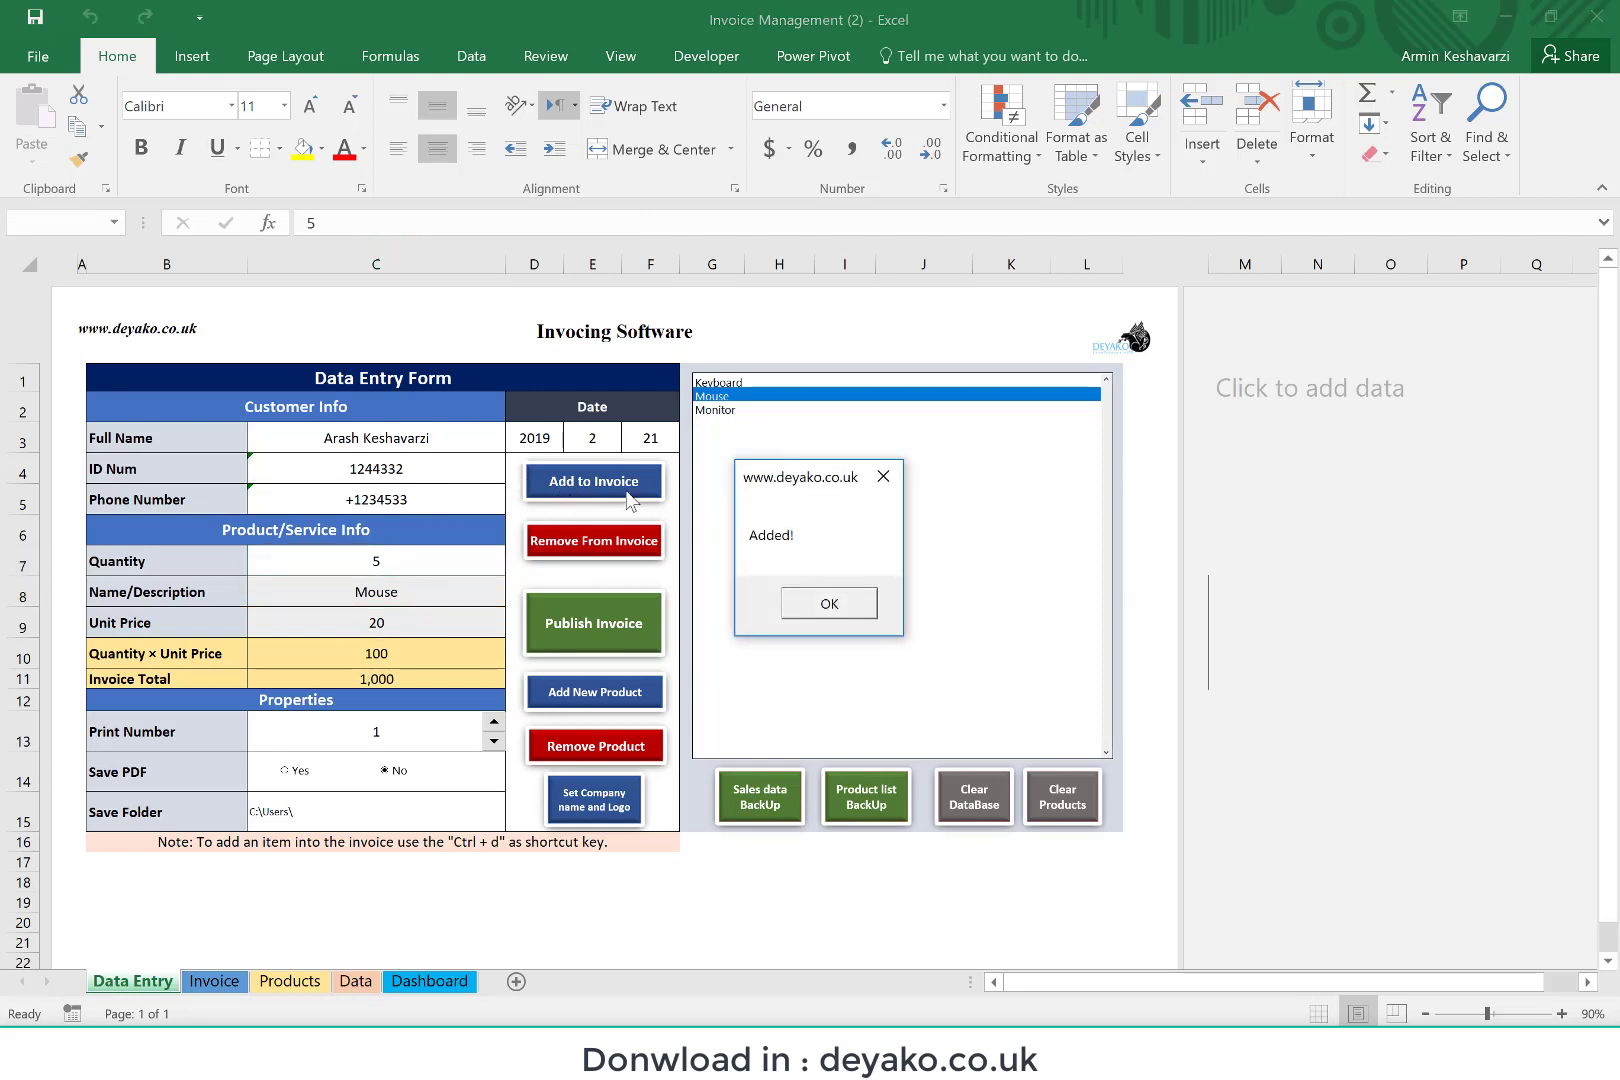
click(845, 609)
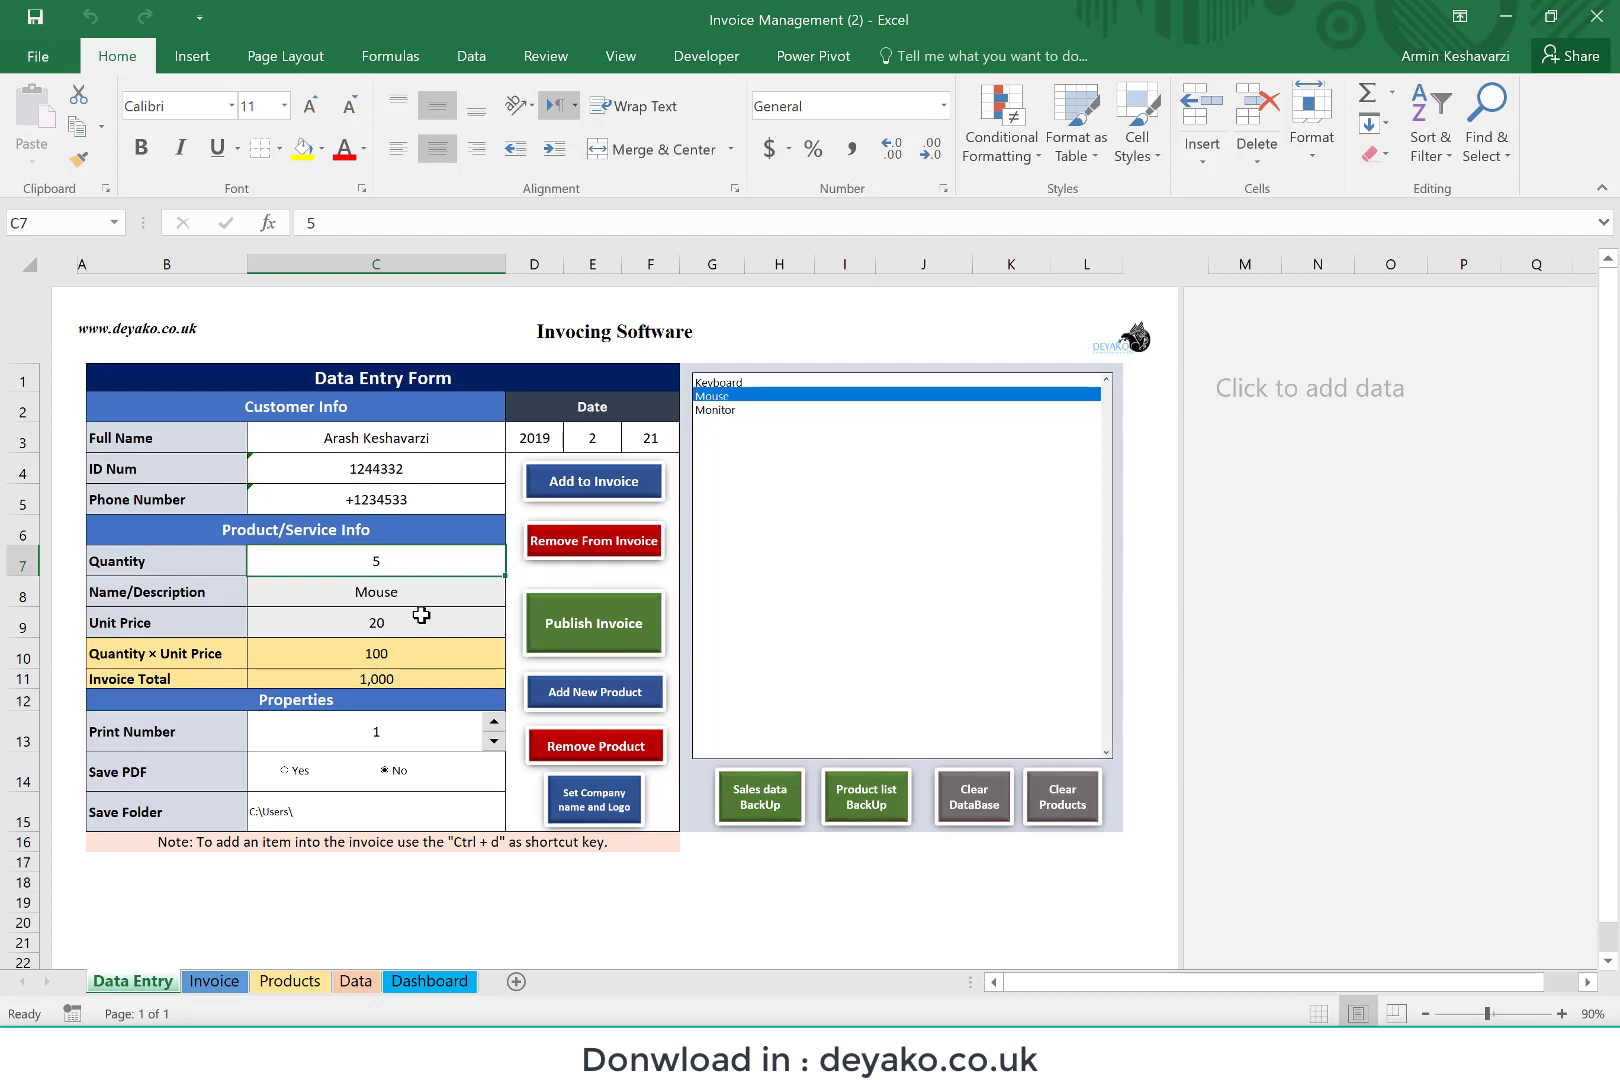
click(212, 981)
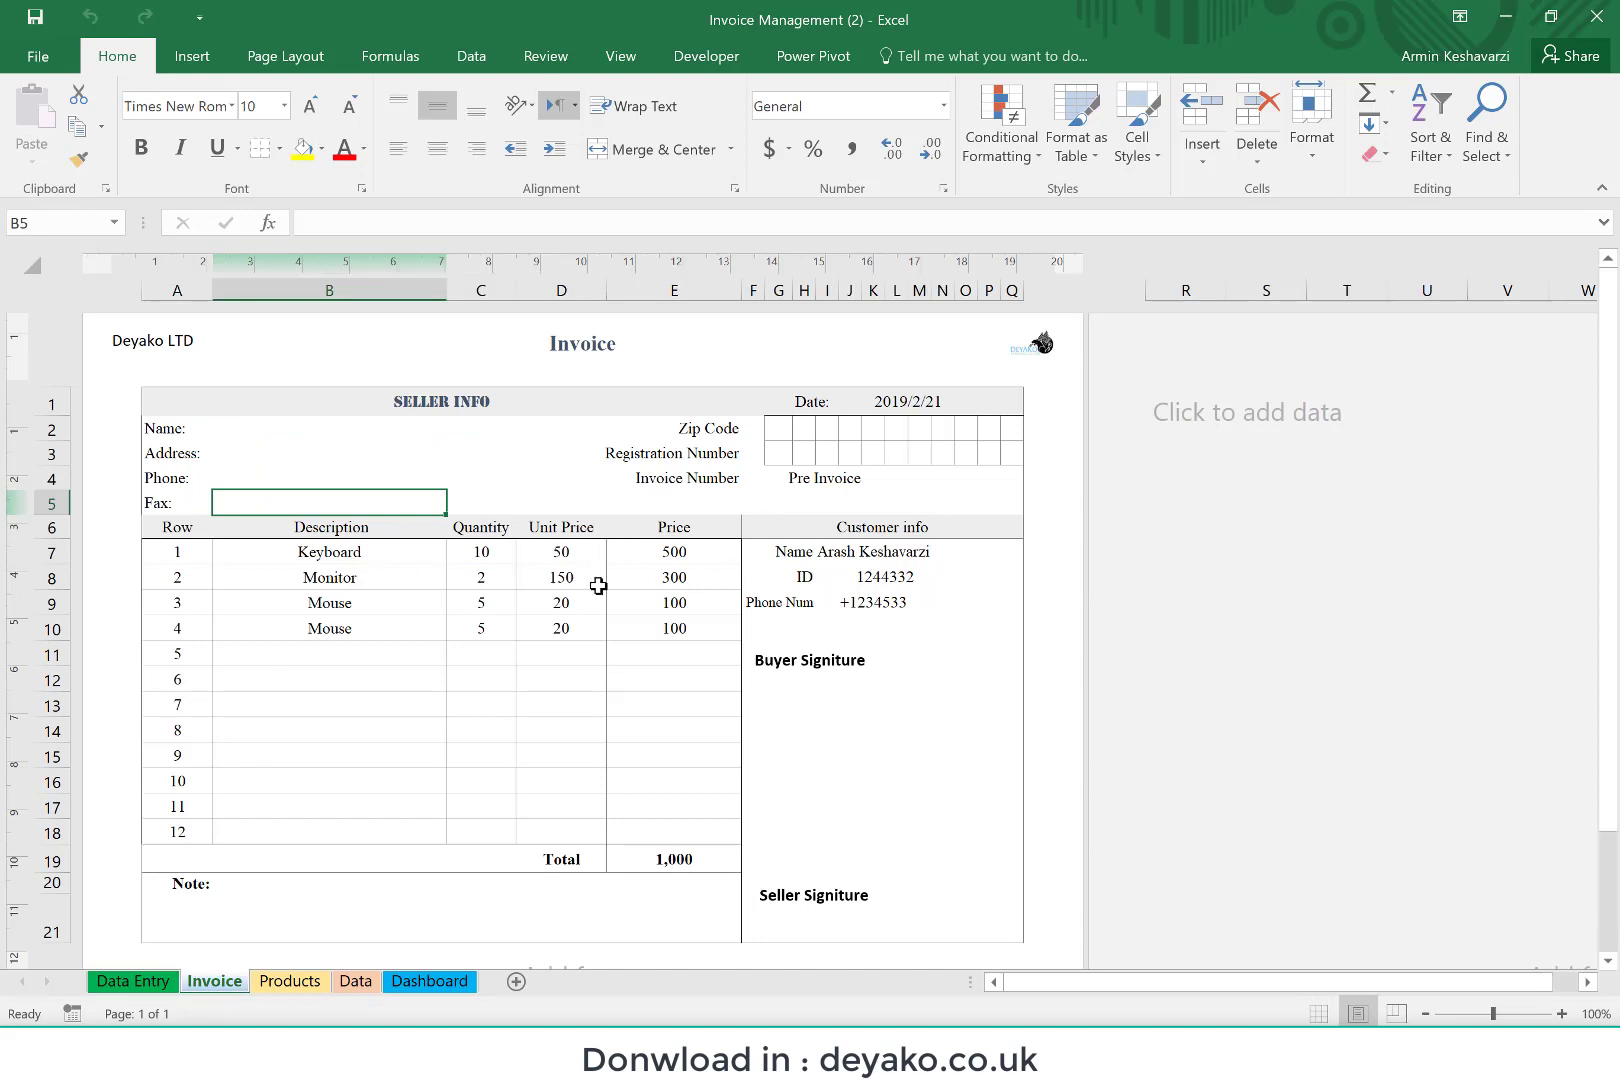
click(366, 629)
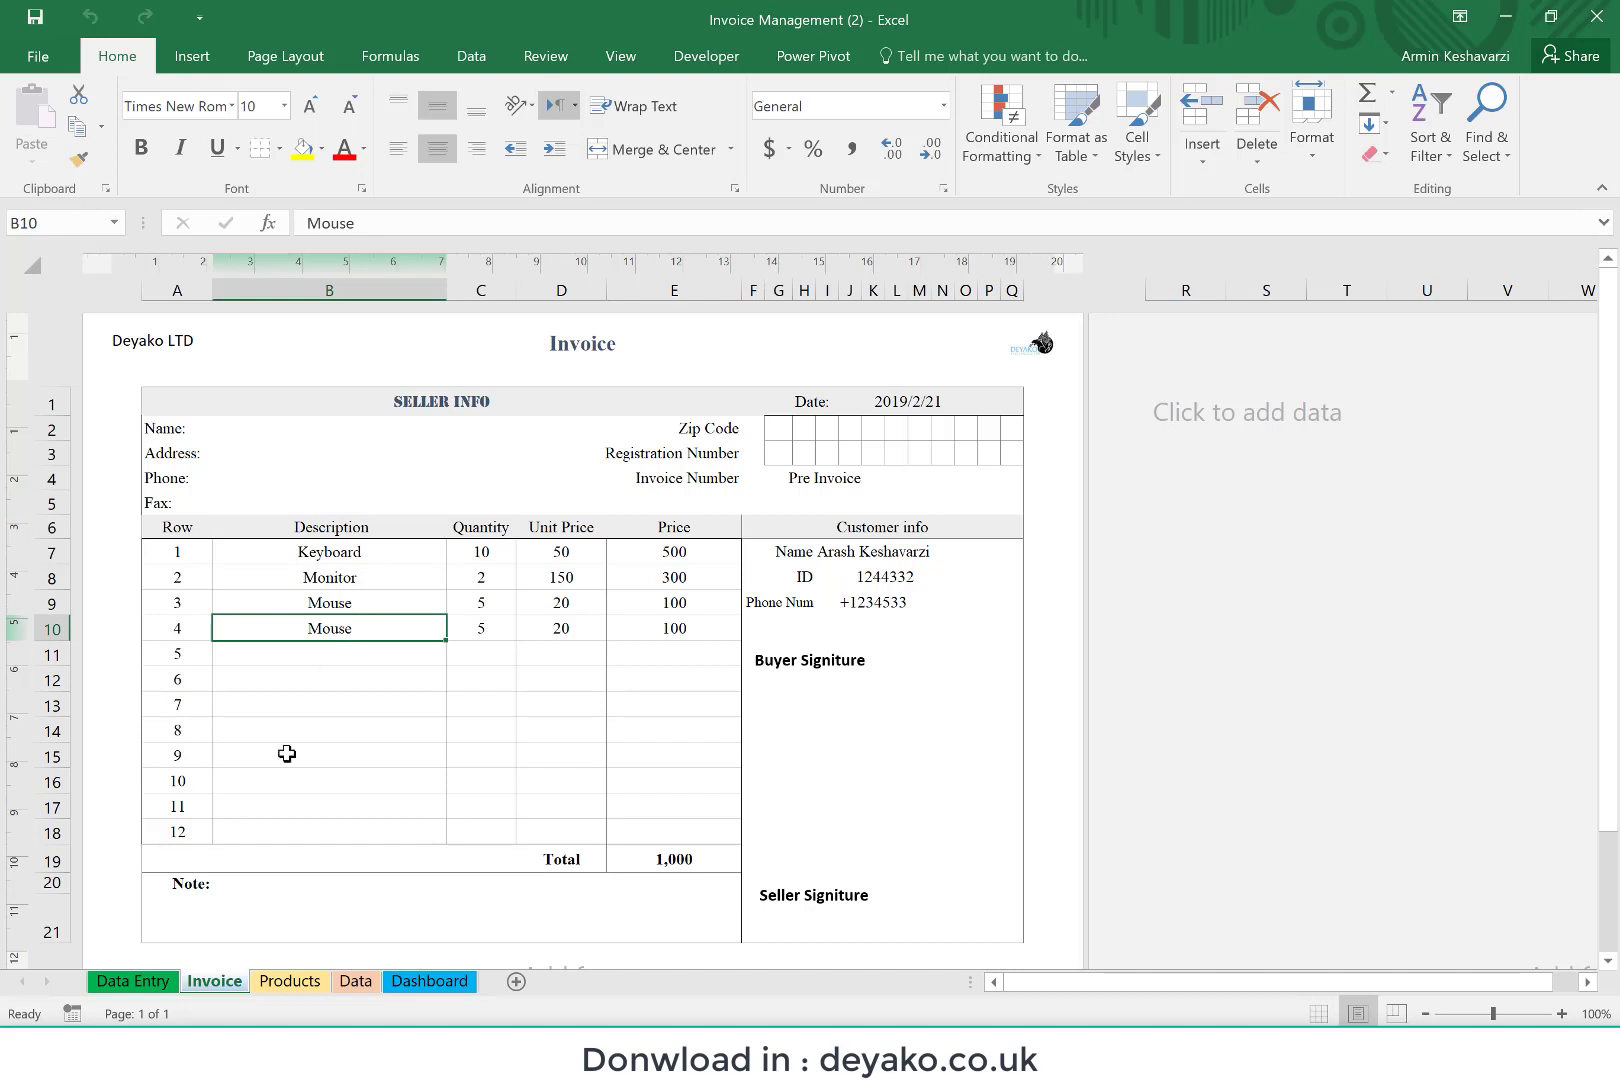
Step: Try clearing the duplicate Mouse line in row 4 of the invoice and undo the deletion
click(230, 985)
key(shift+Right)
key(shift+Right)
key(shift+Right)
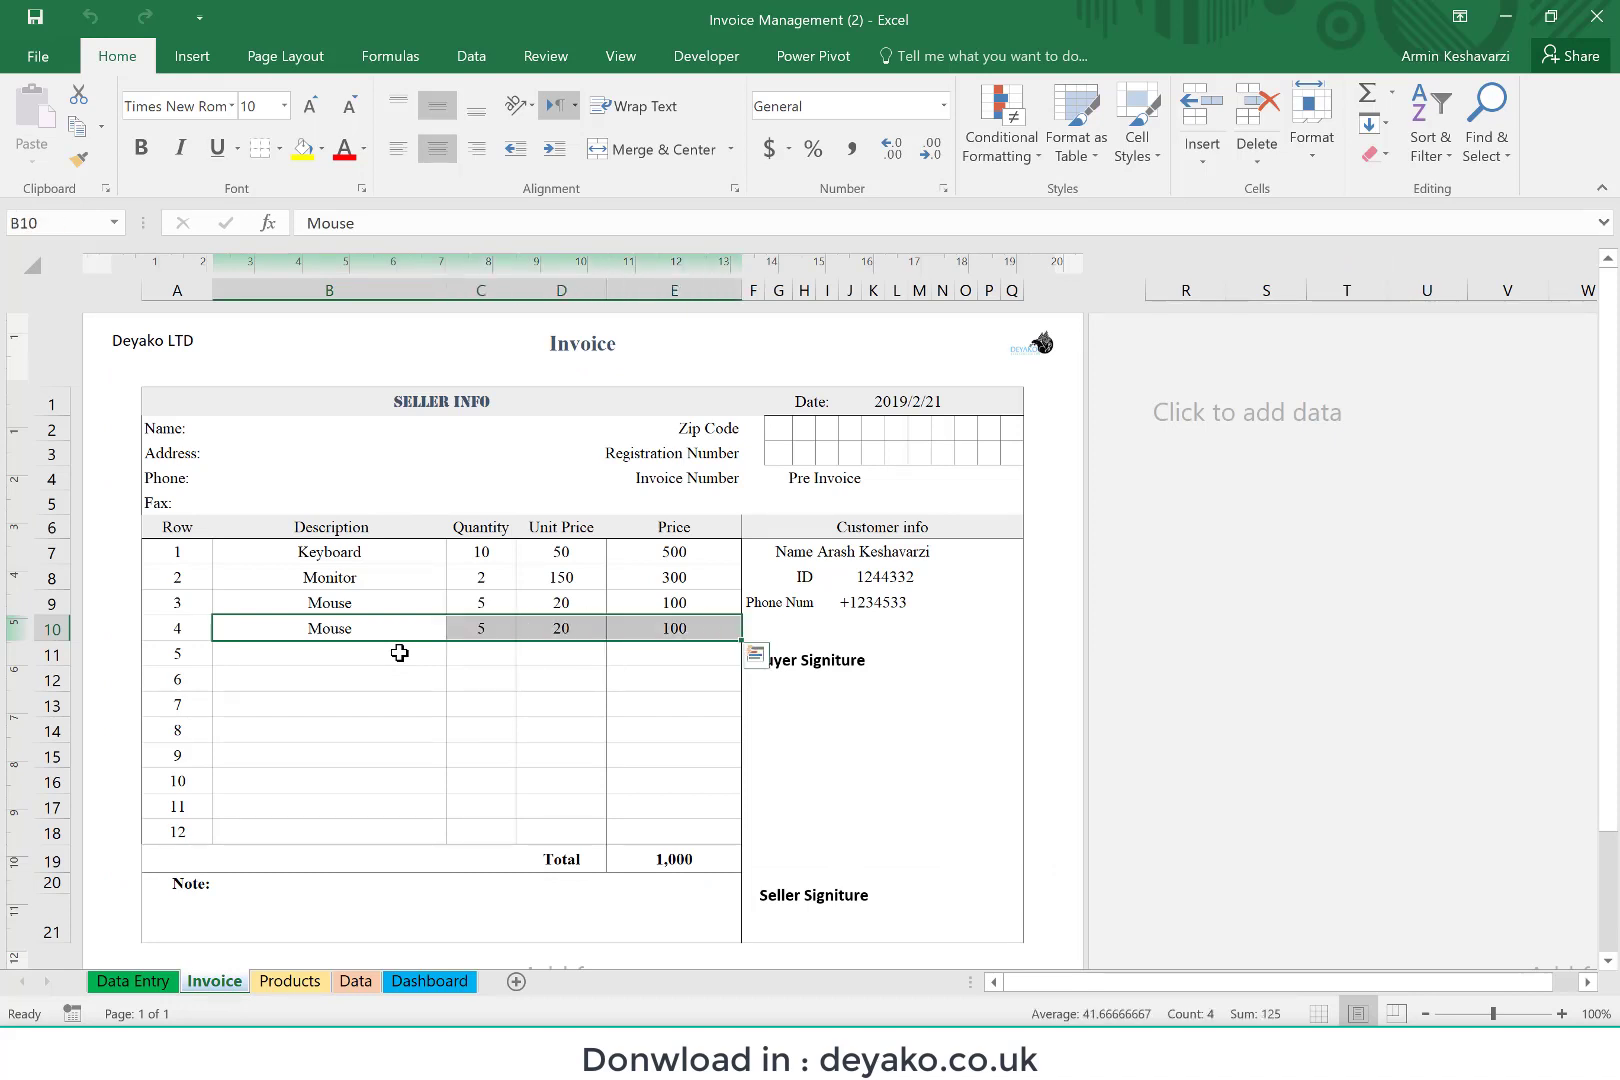
key(Delete)
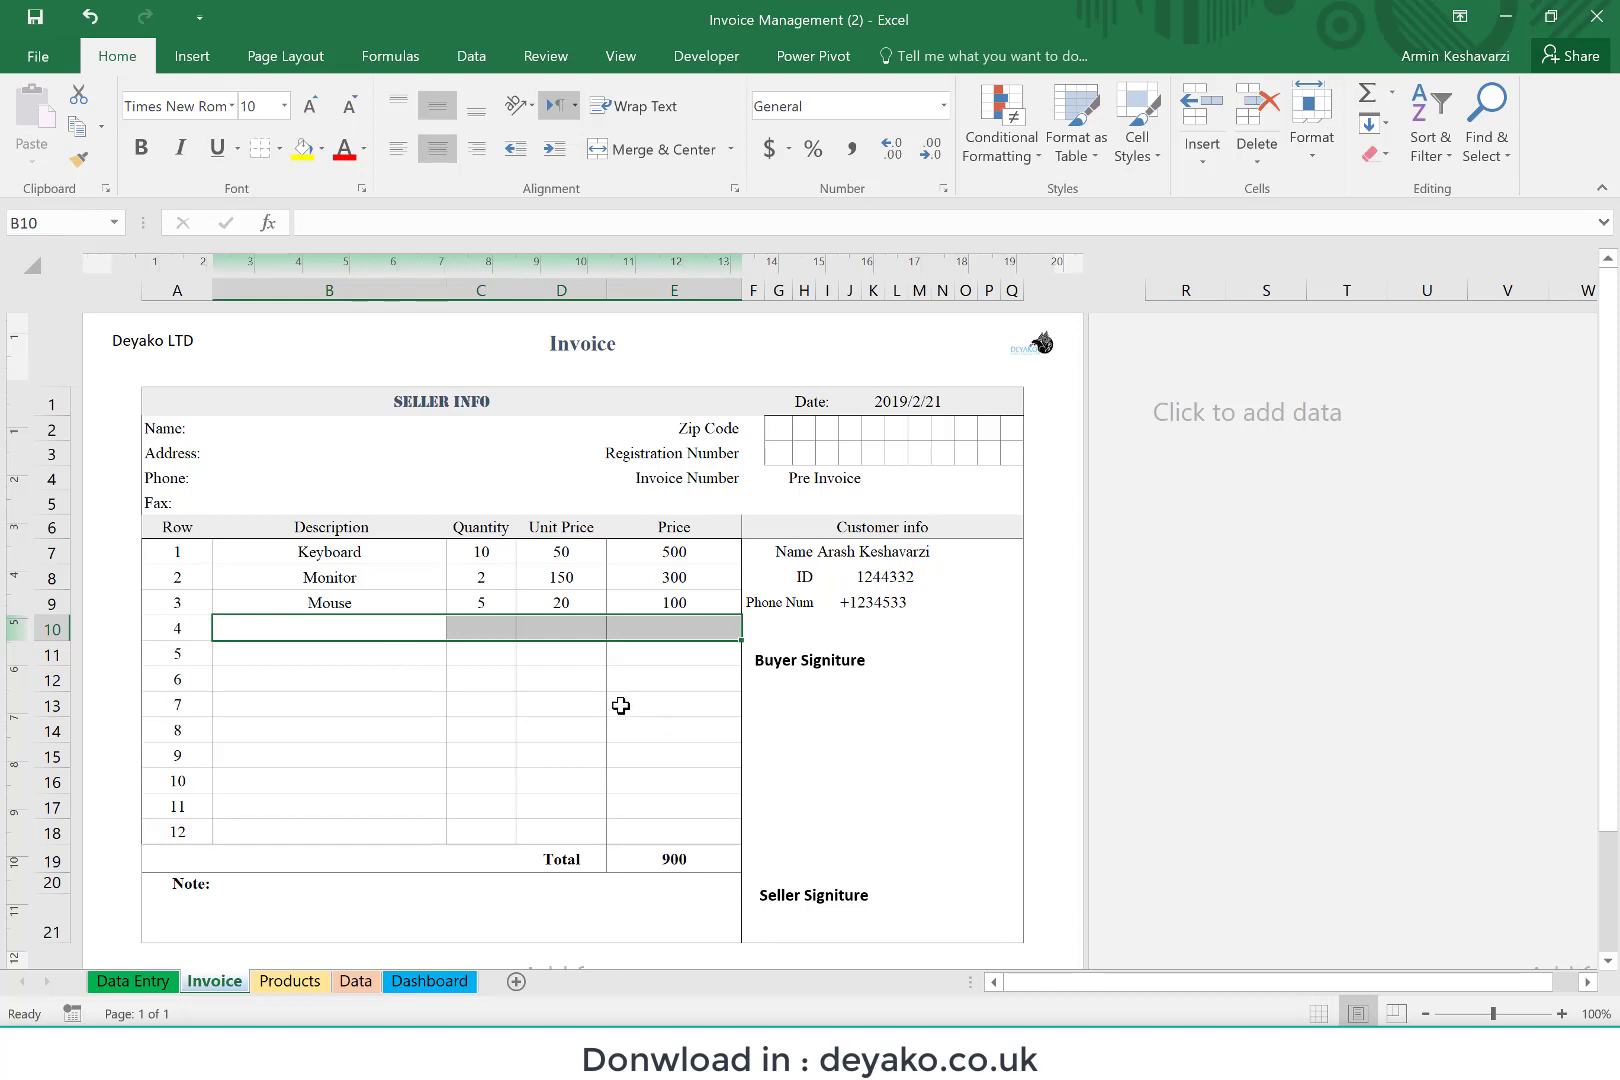
key(ctrl+z)
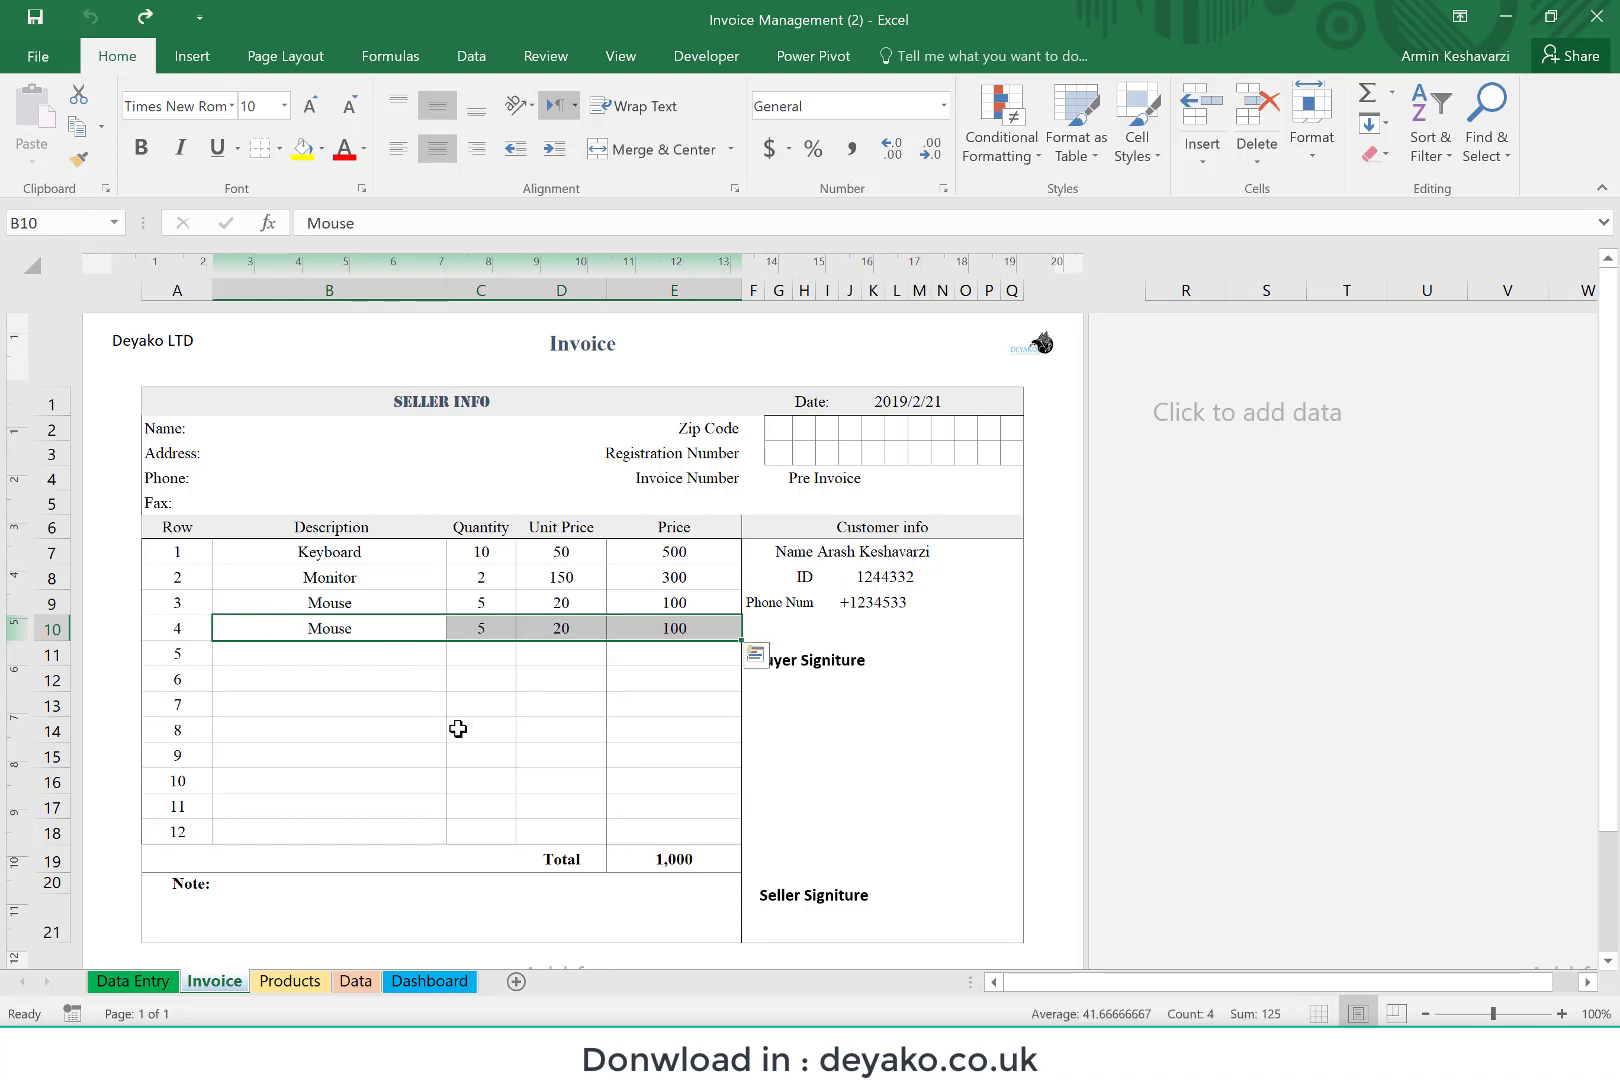
Step: Remove the last item from the invoice with the Data Entry form's removal command and check the remaining lines on the Invoice sheet
click(153, 985)
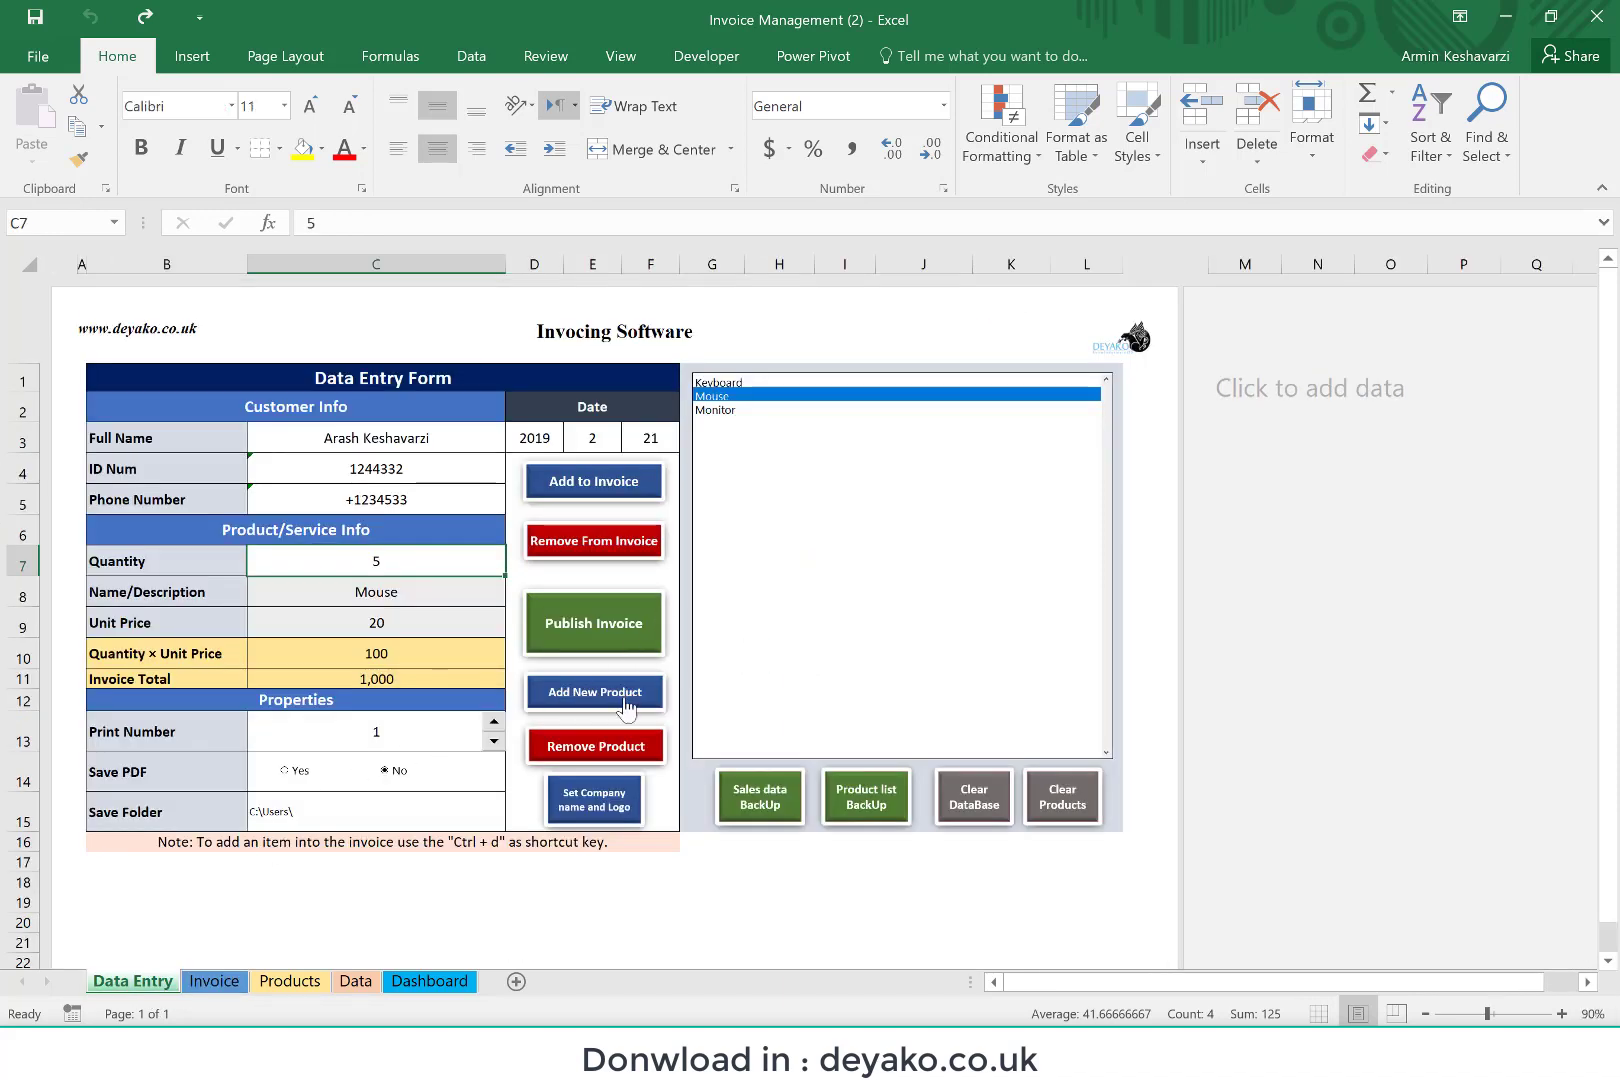
click(630, 553)
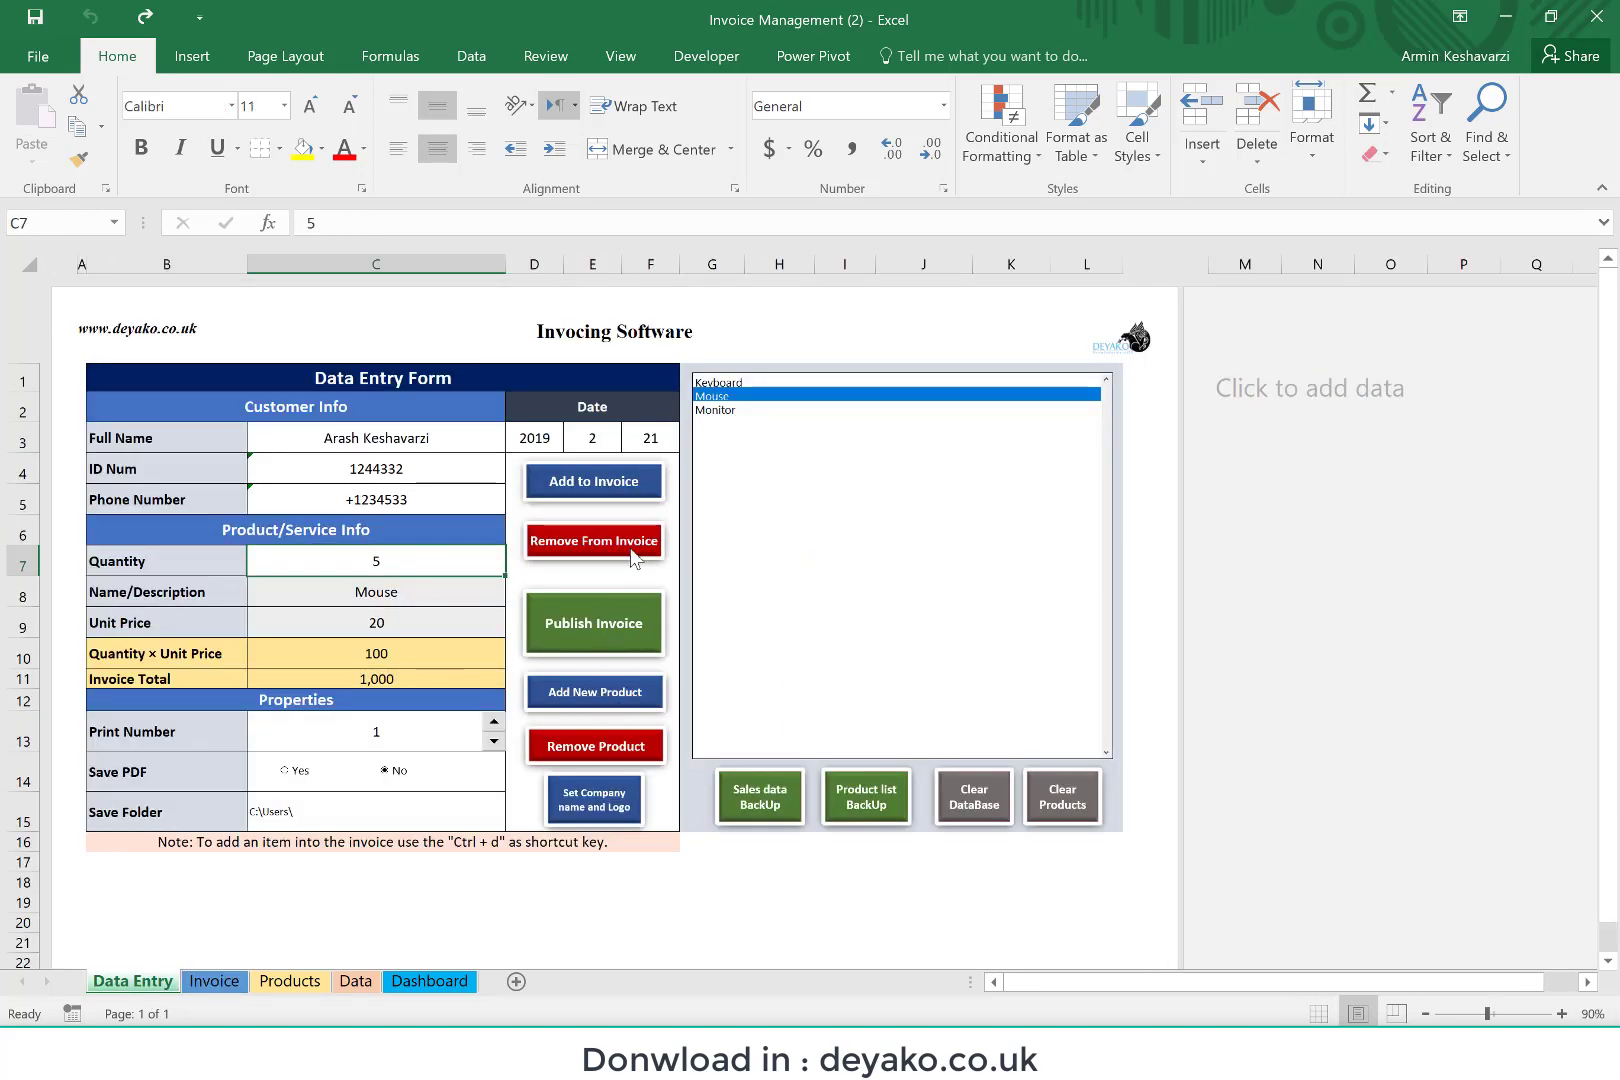
click(850, 604)
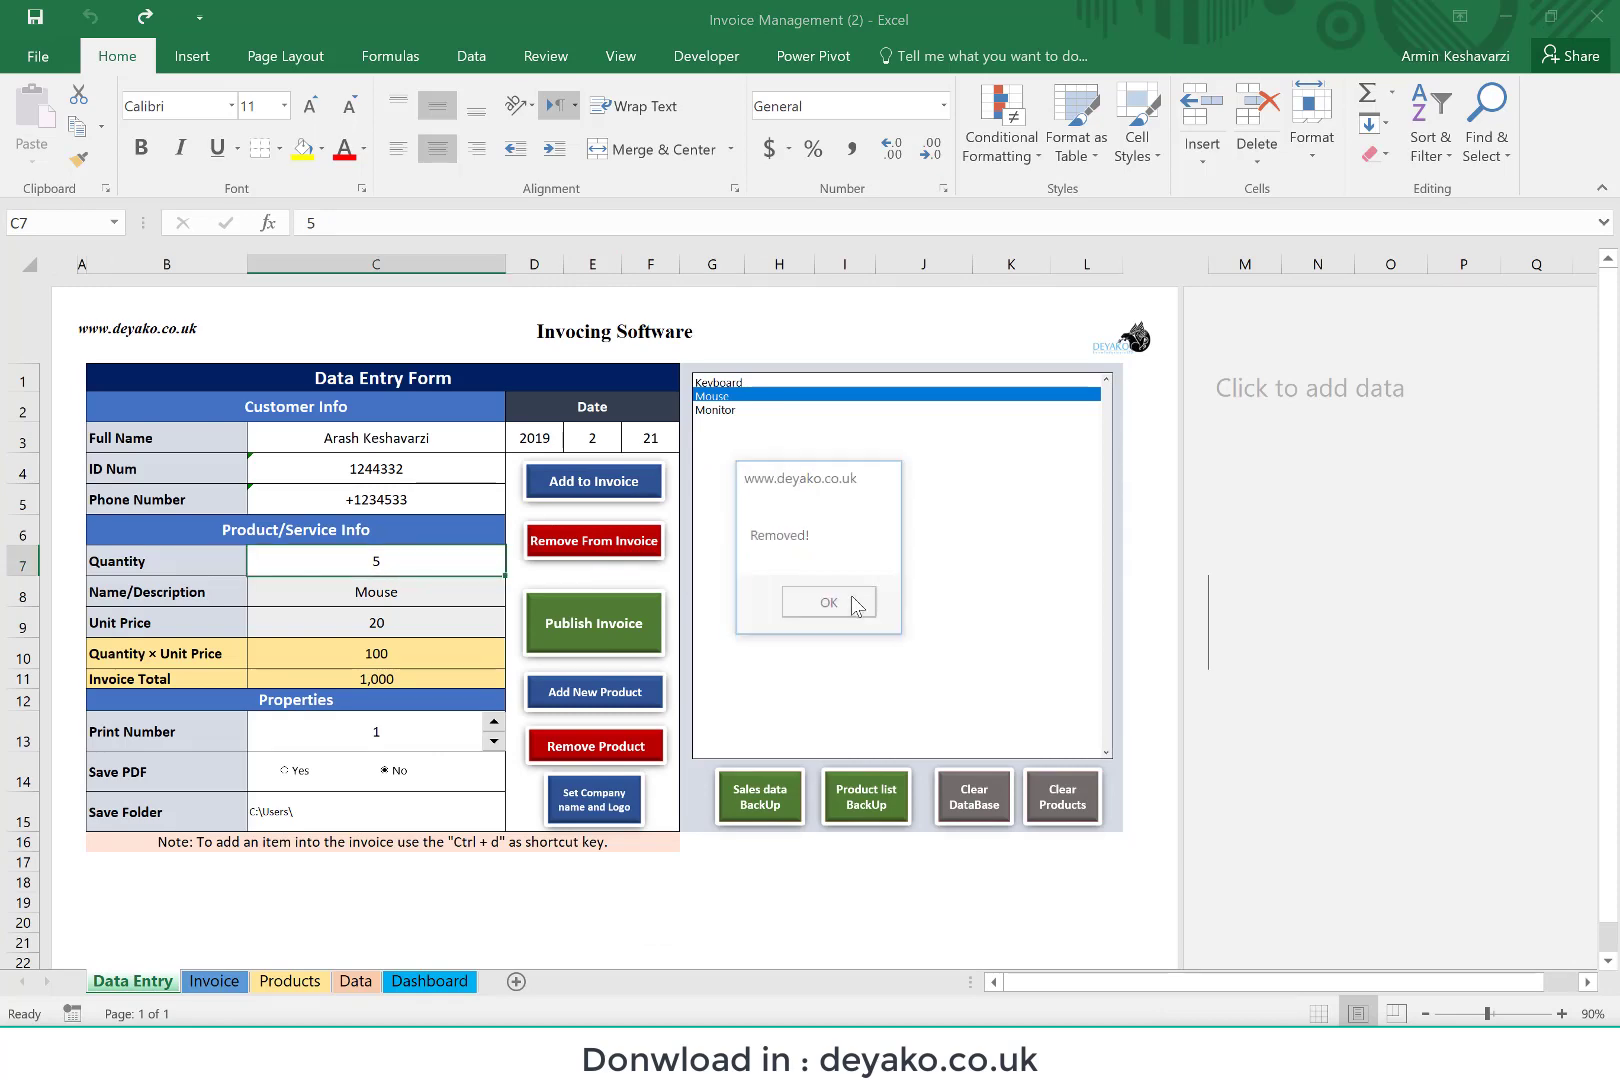
click(205, 987)
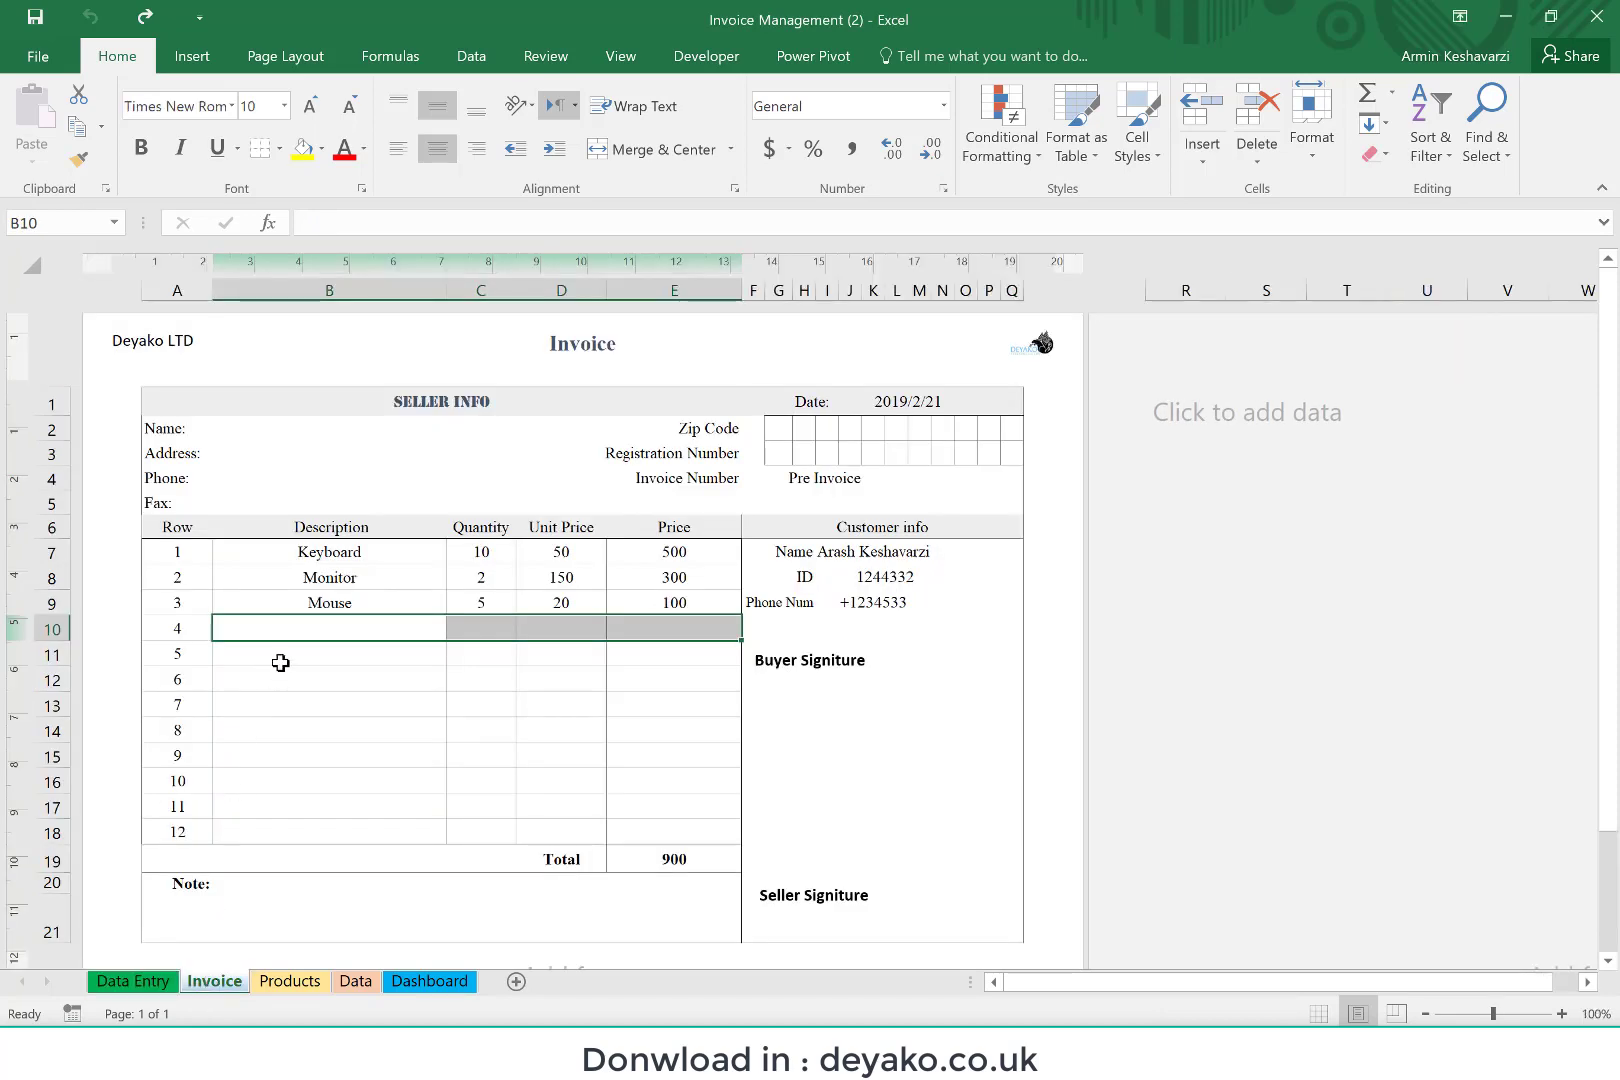
click(381, 607)
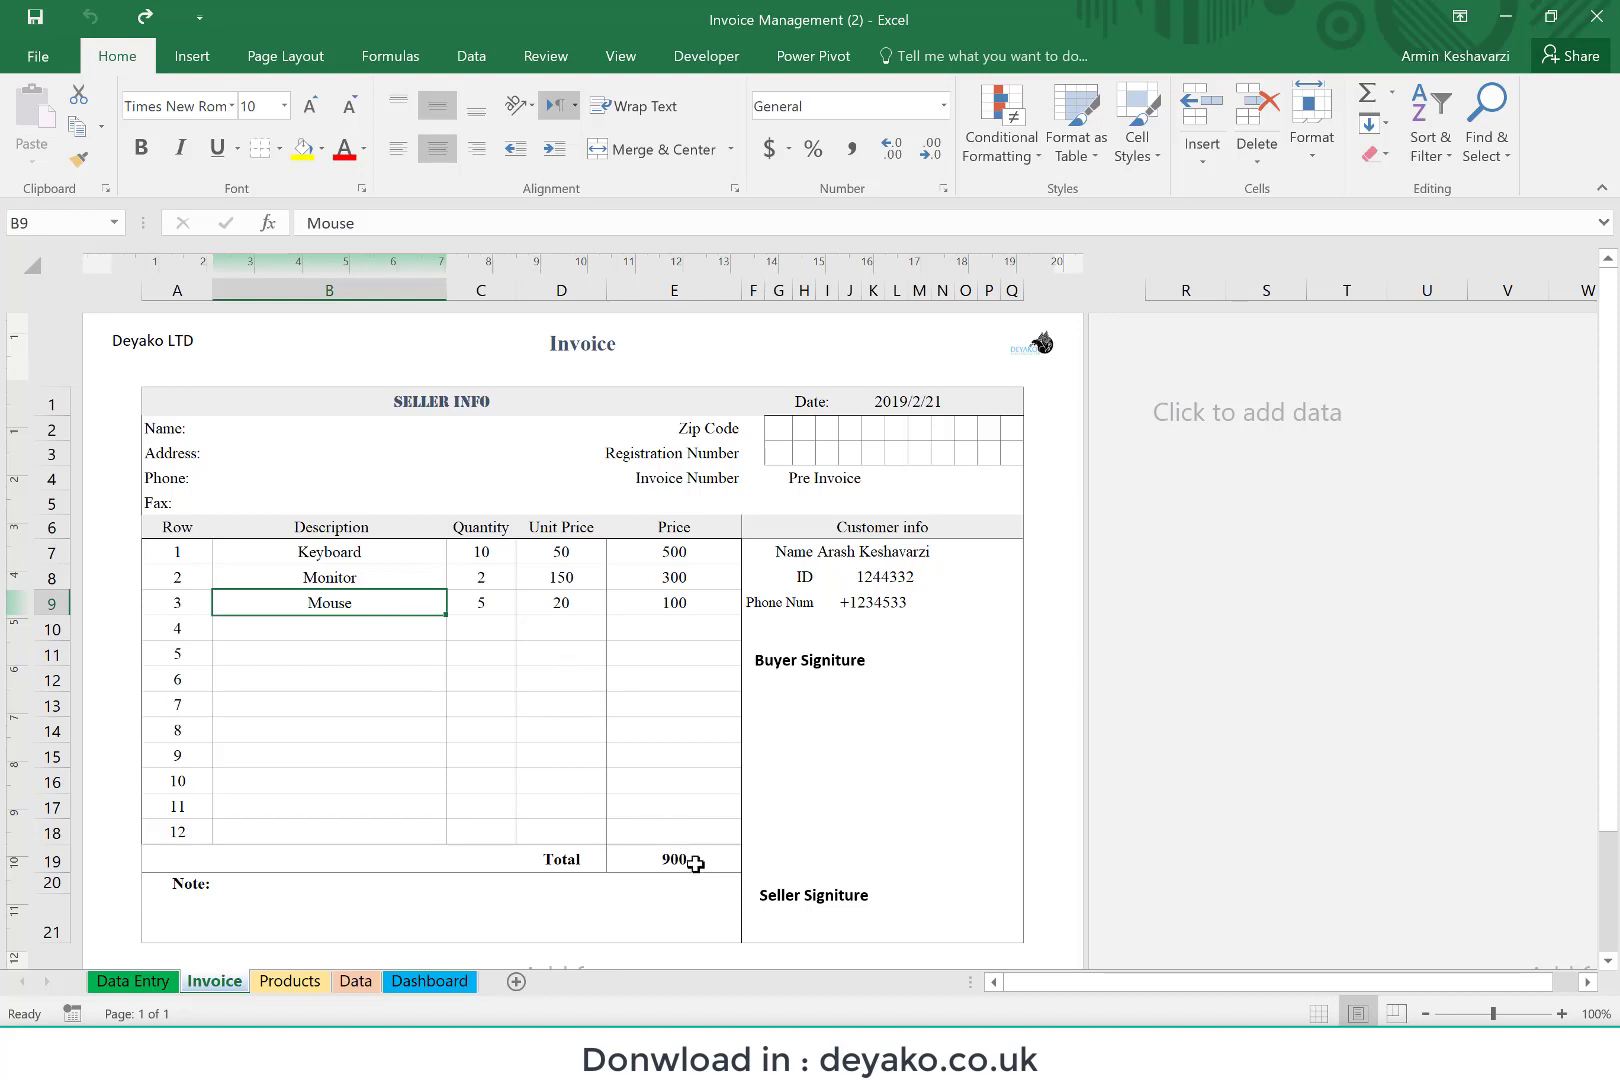
Step: Examine the invoice's customer info links, total formula, price column, invoice number, note and seller fields, comparing with the Data Entry form
drag(878, 551, 877, 596)
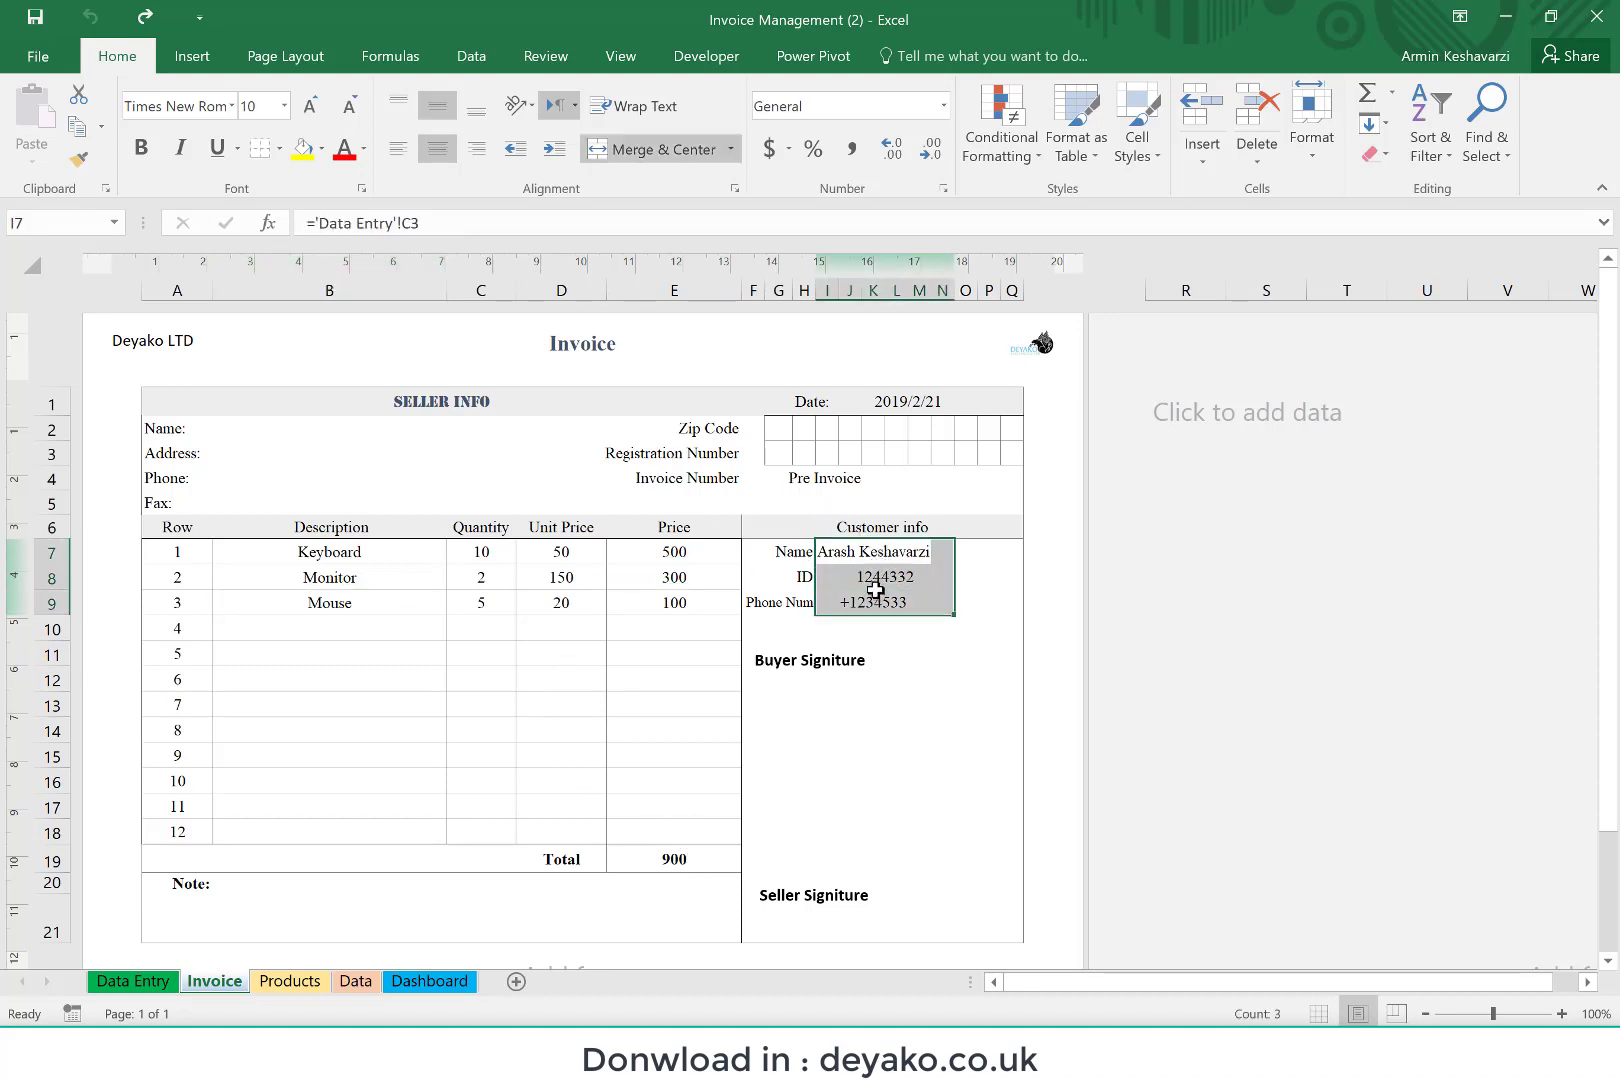
click(890, 552)
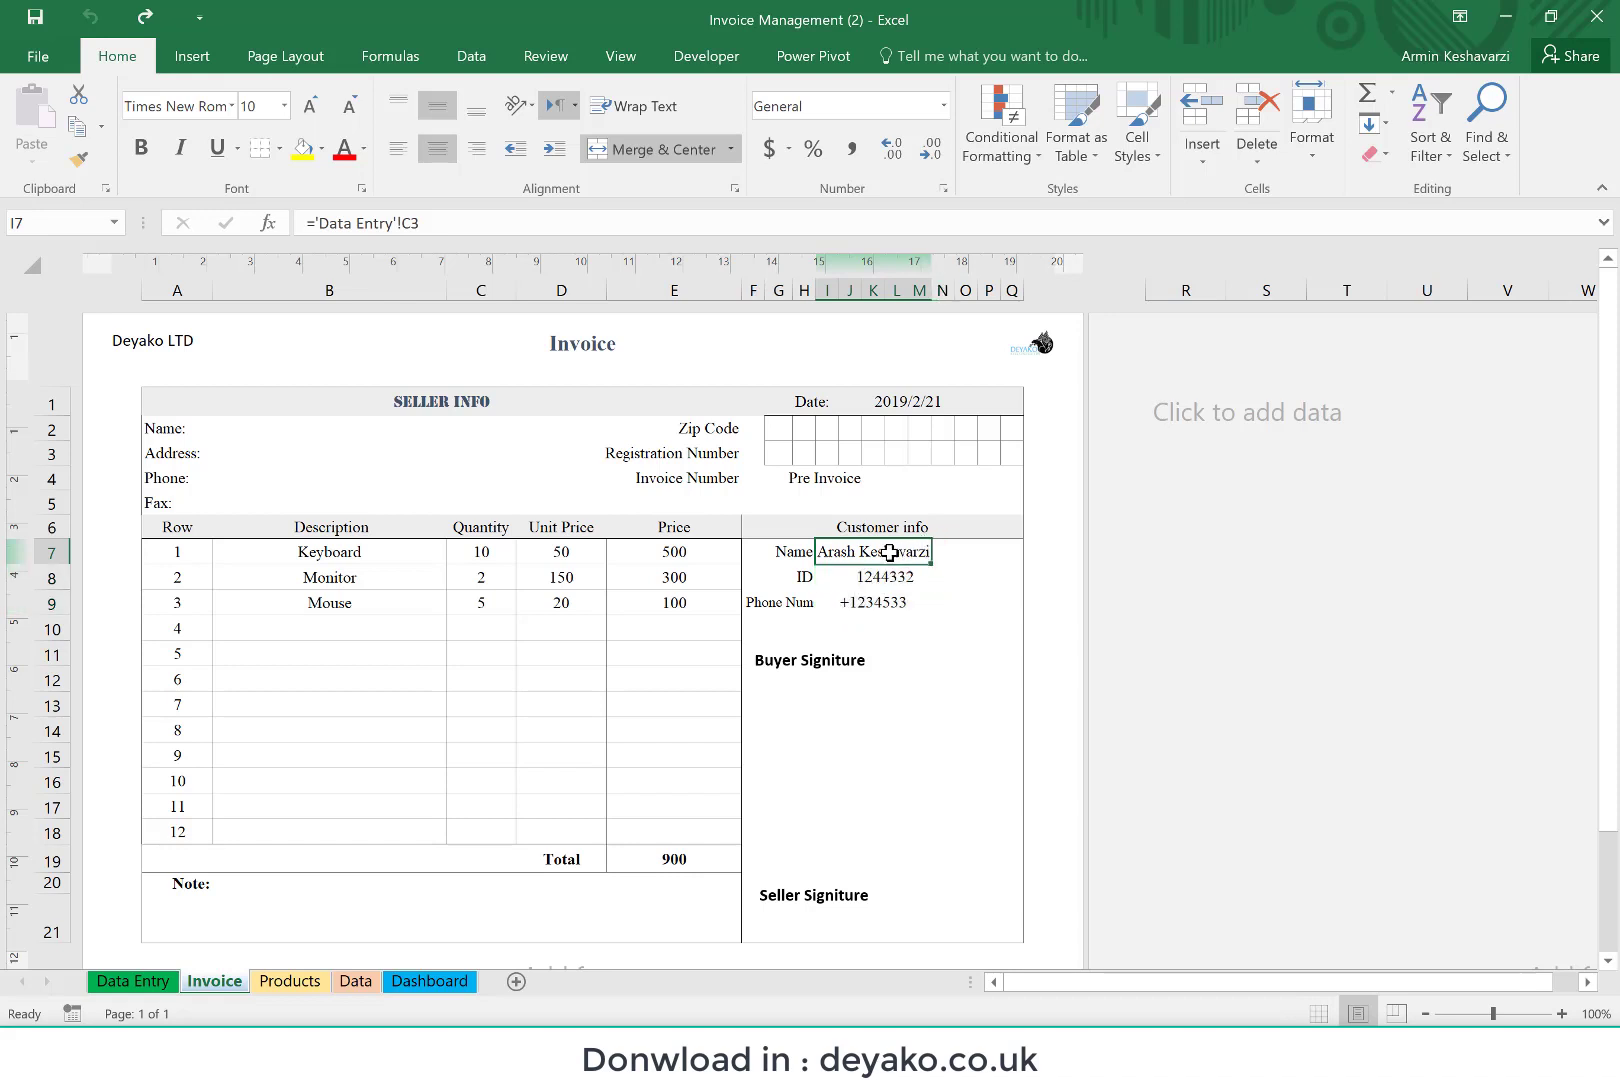
click(883, 580)
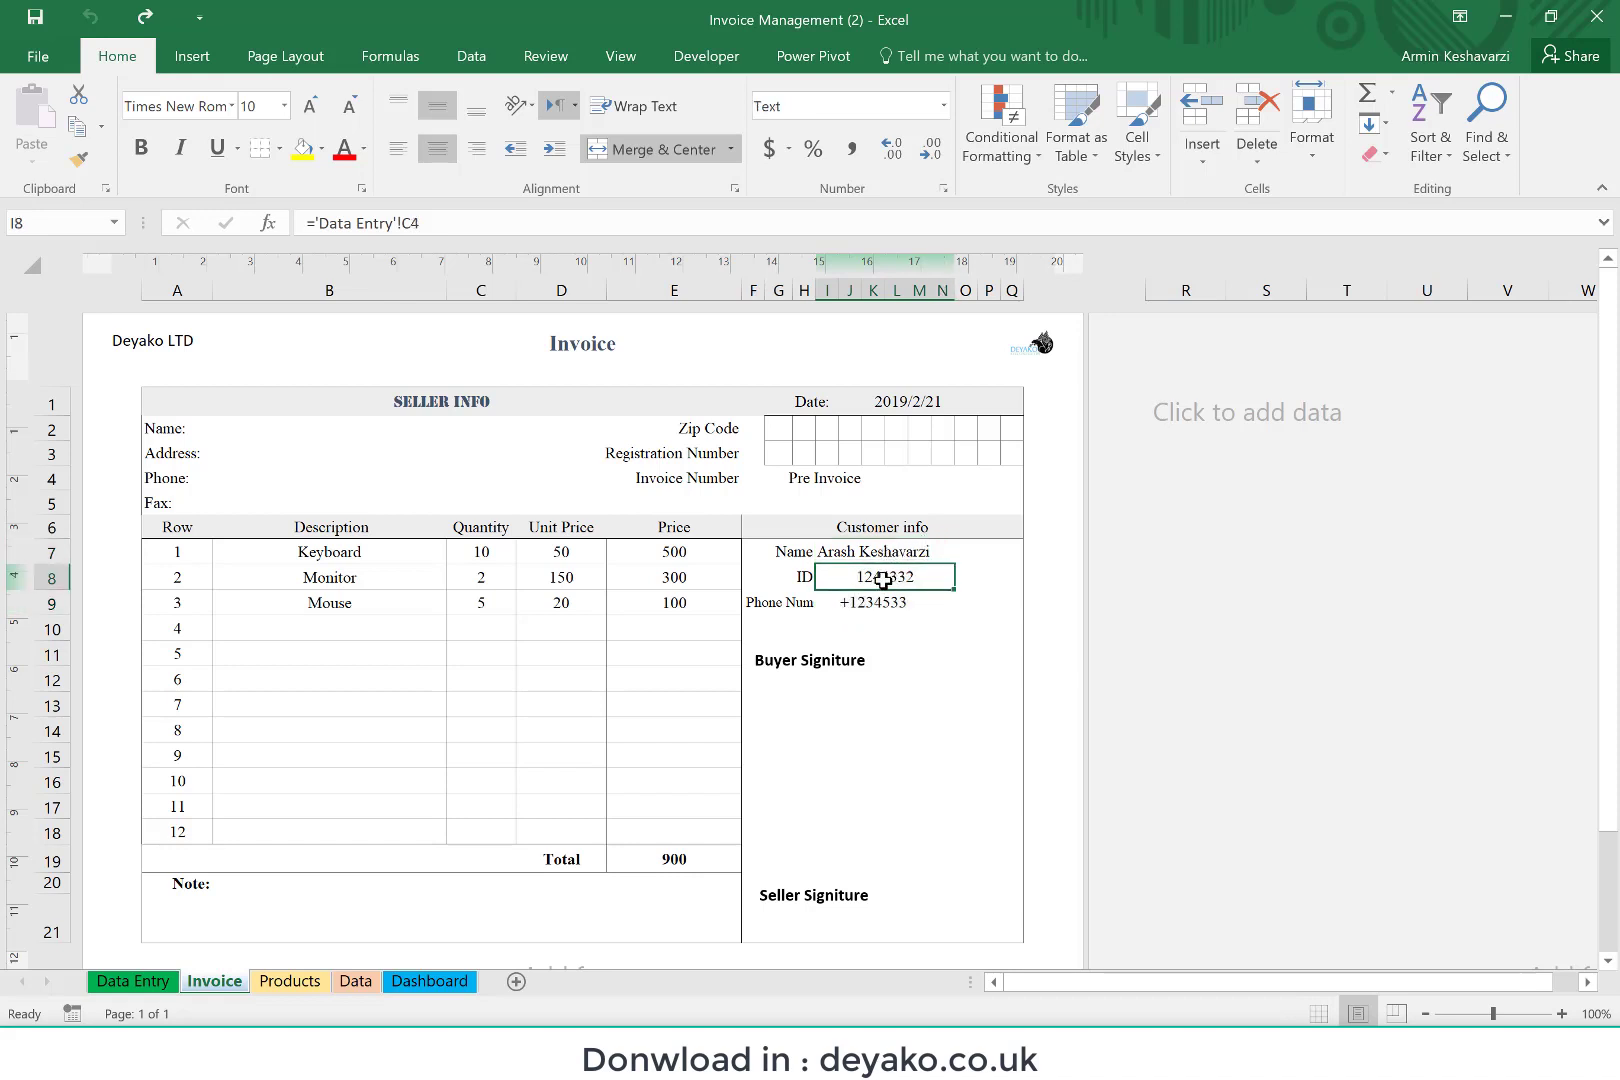
click(875, 601)
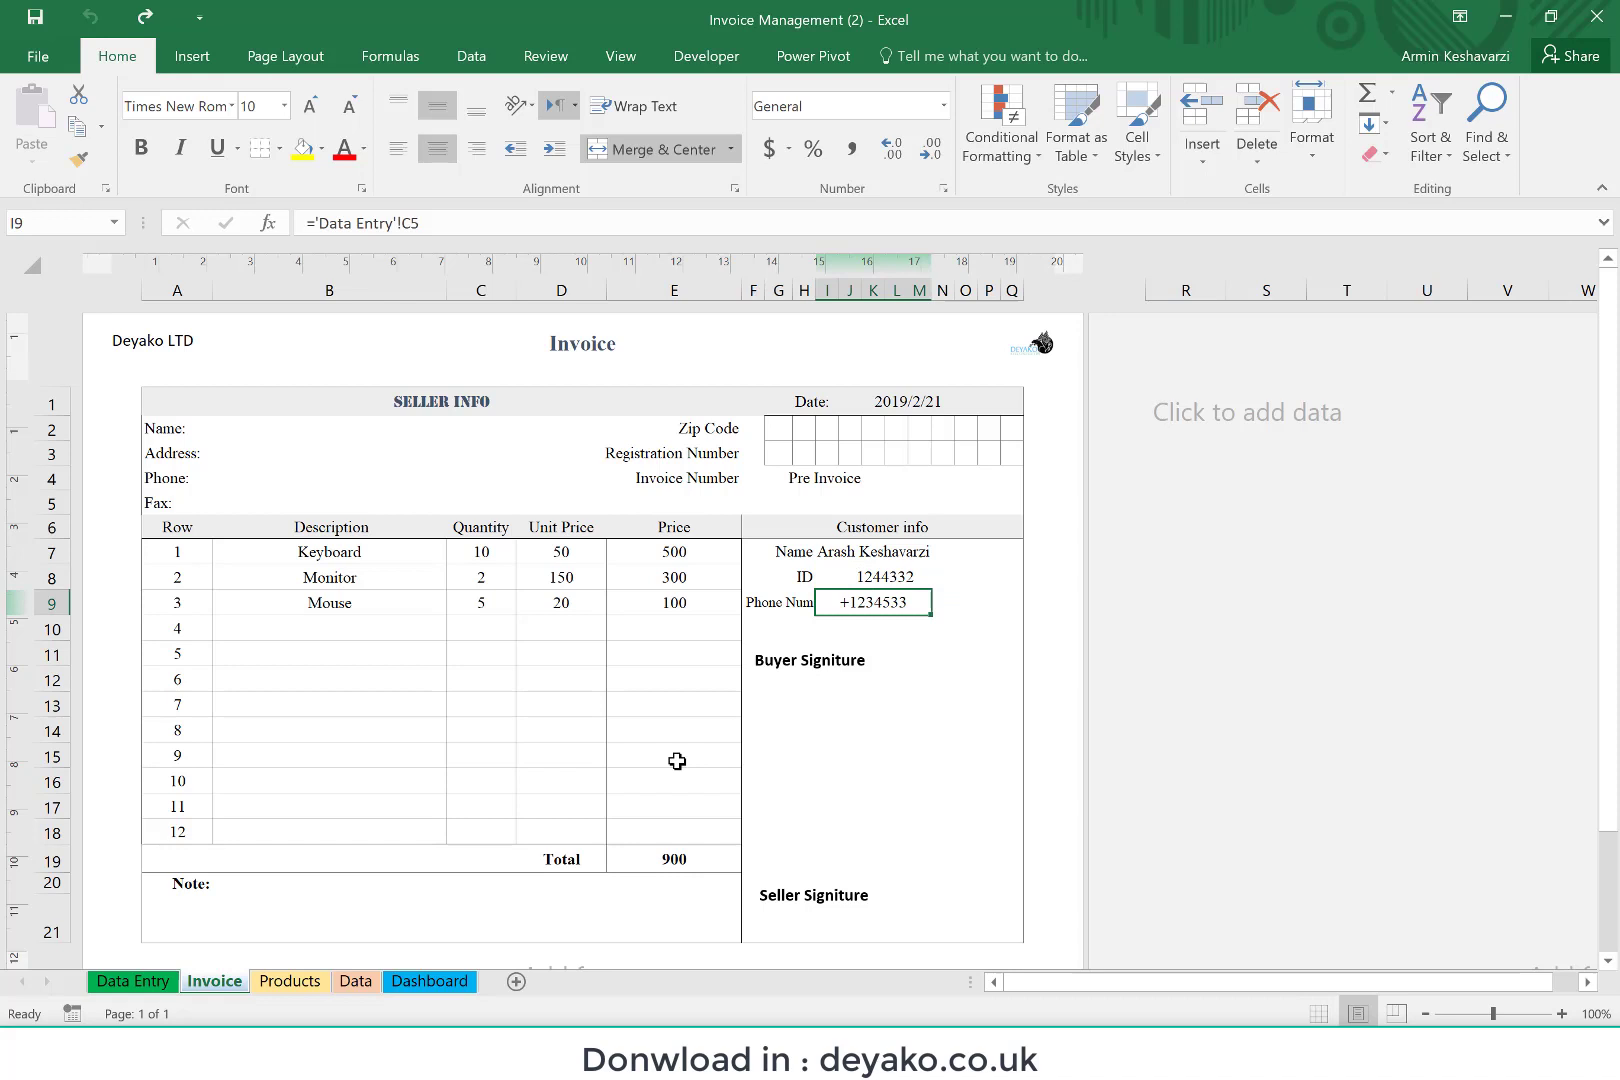
click(660, 857)
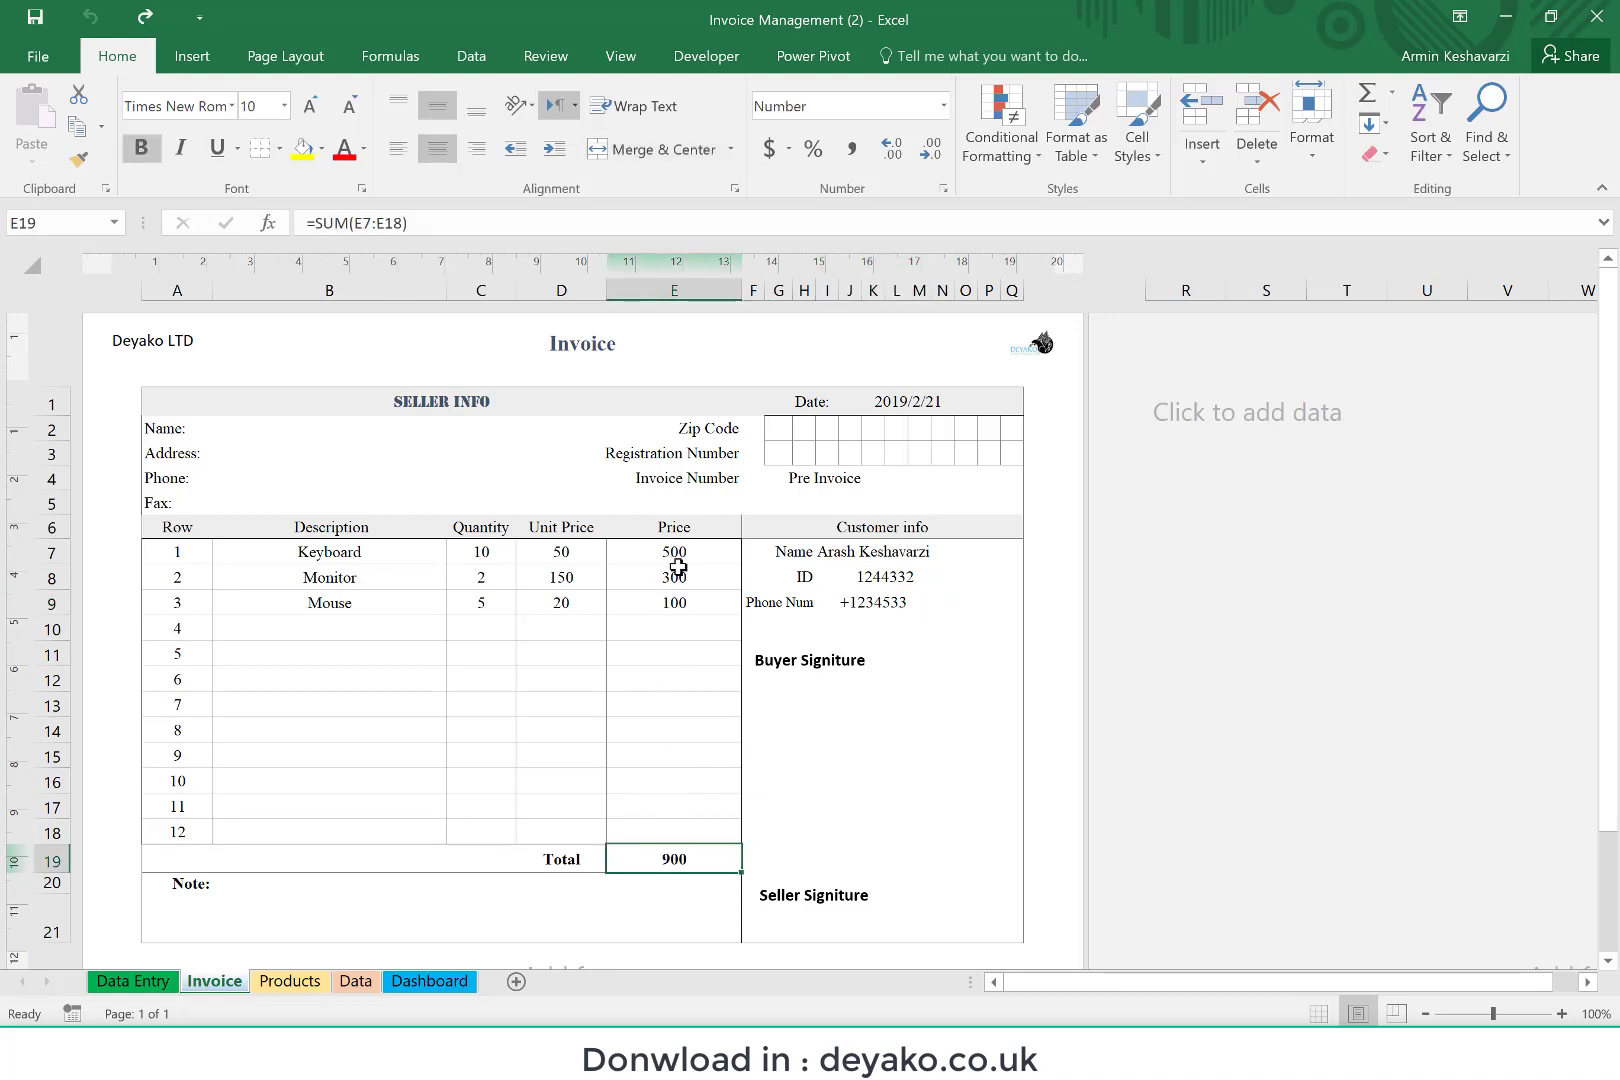
drag(676, 556, 662, 842)
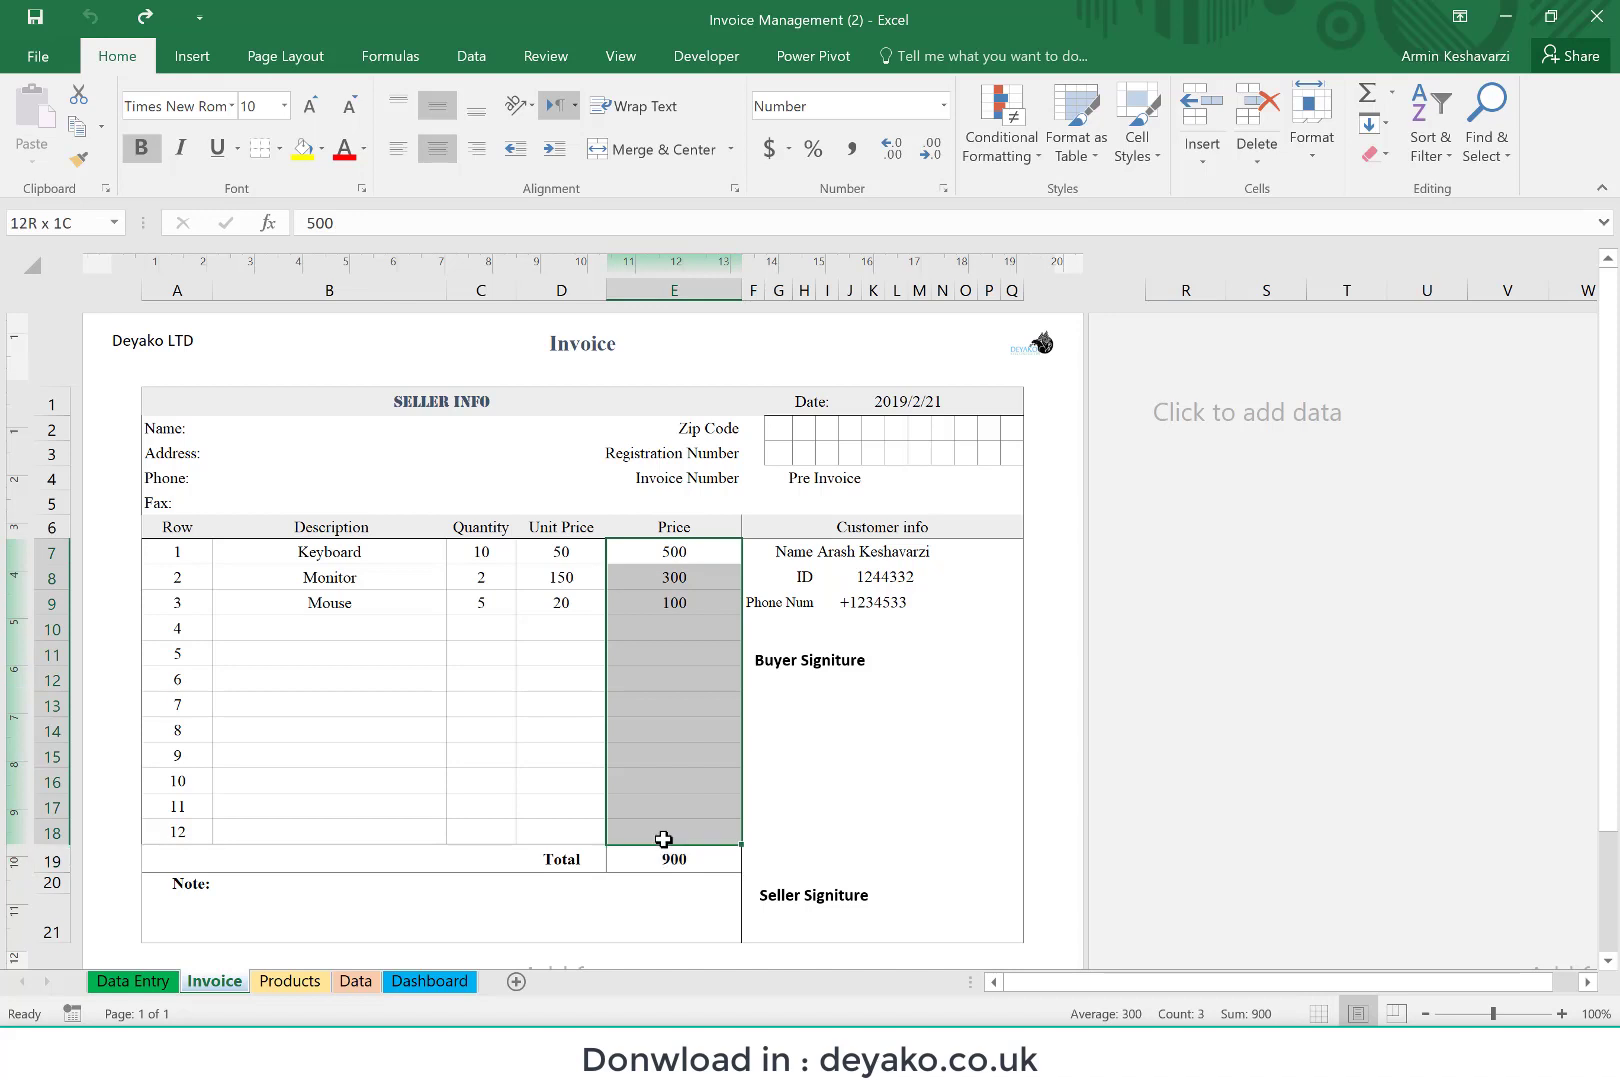
click(801, 480)
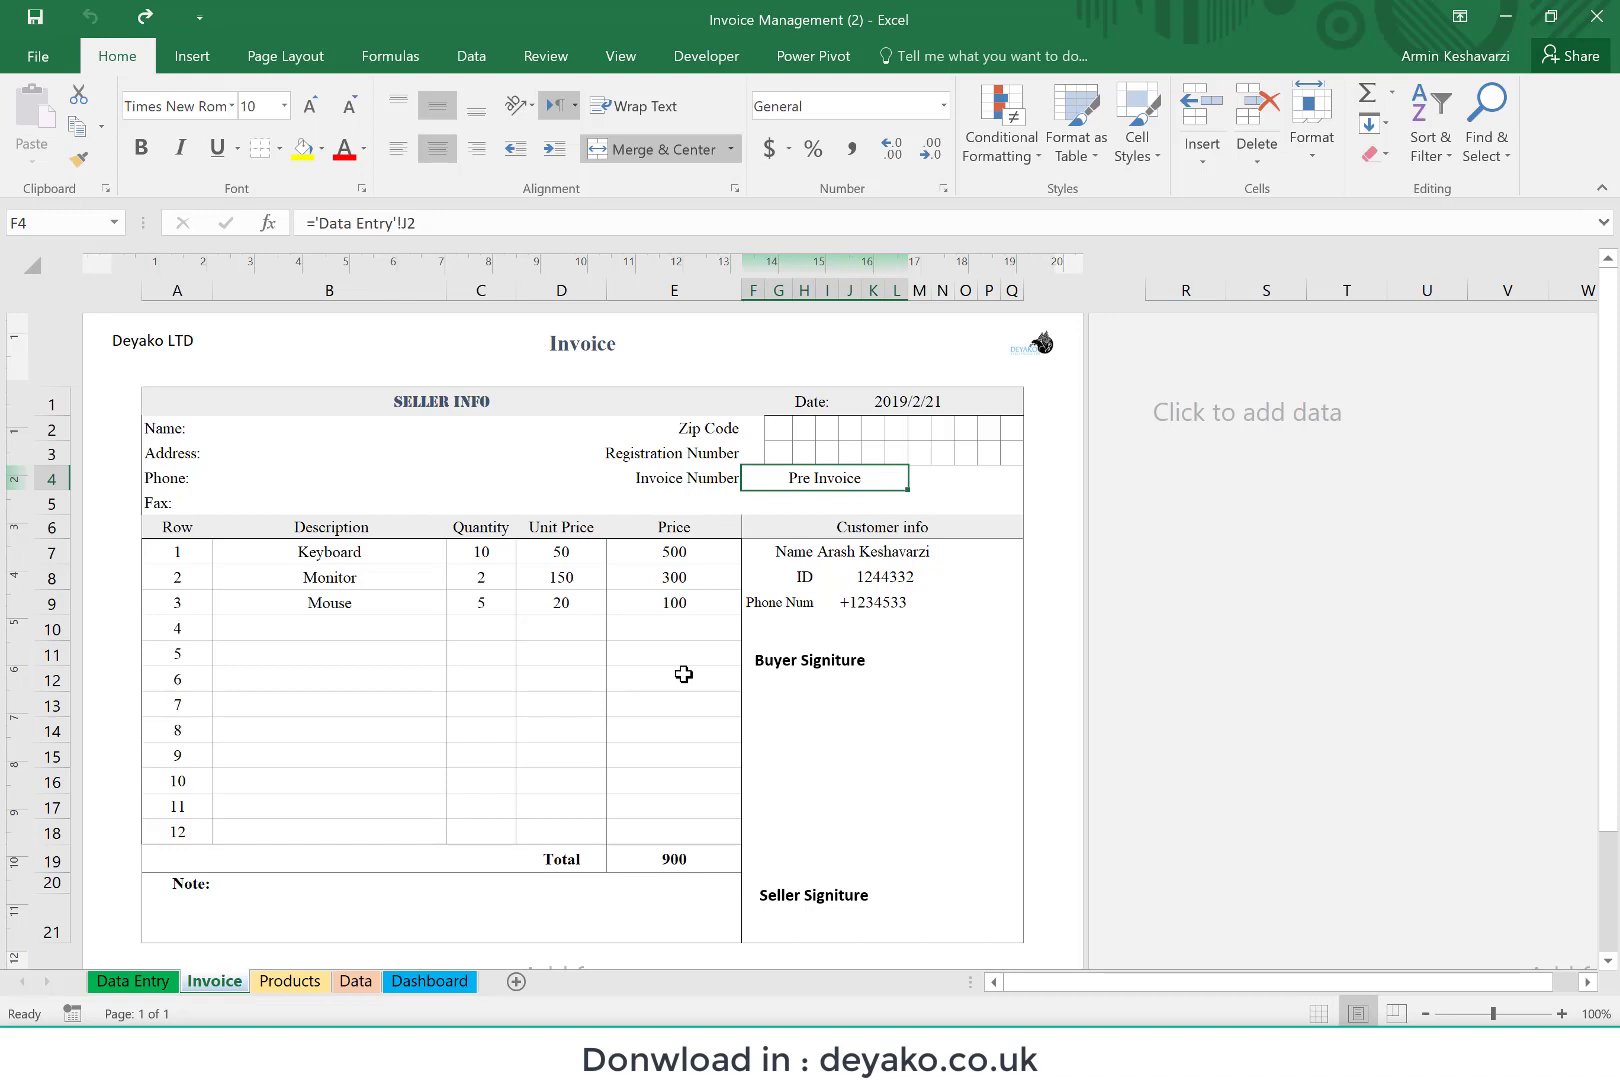
click(170, 881)
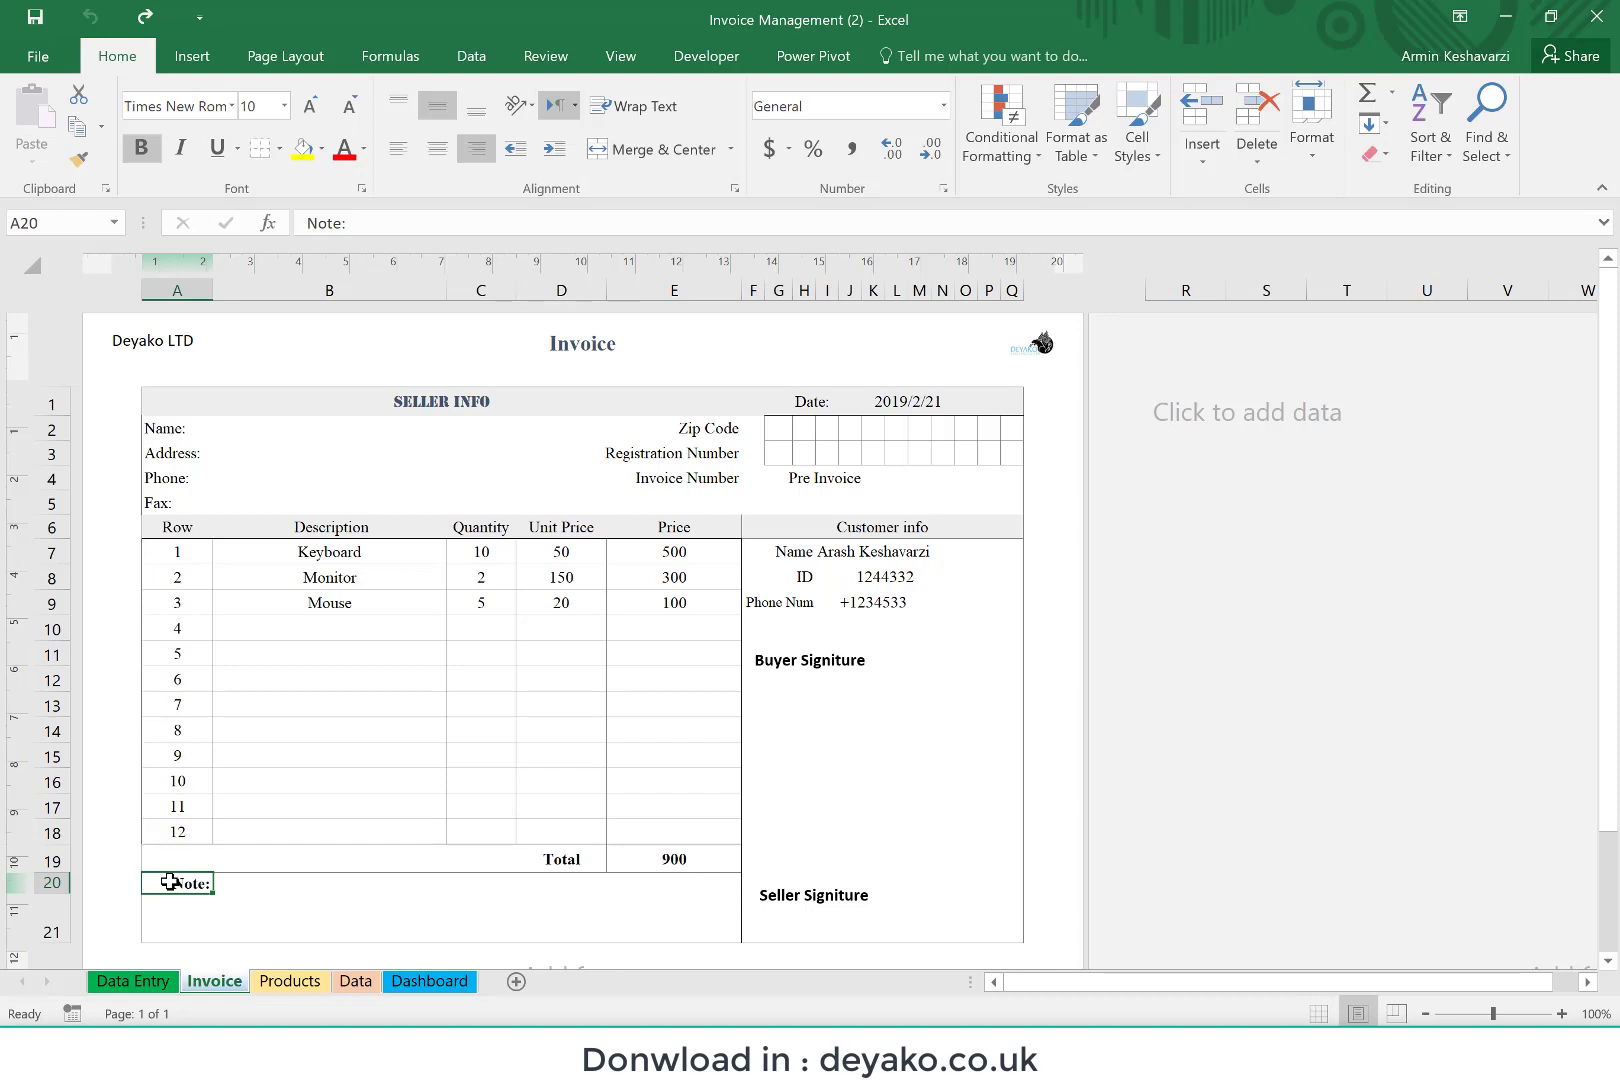
click(157, 430)
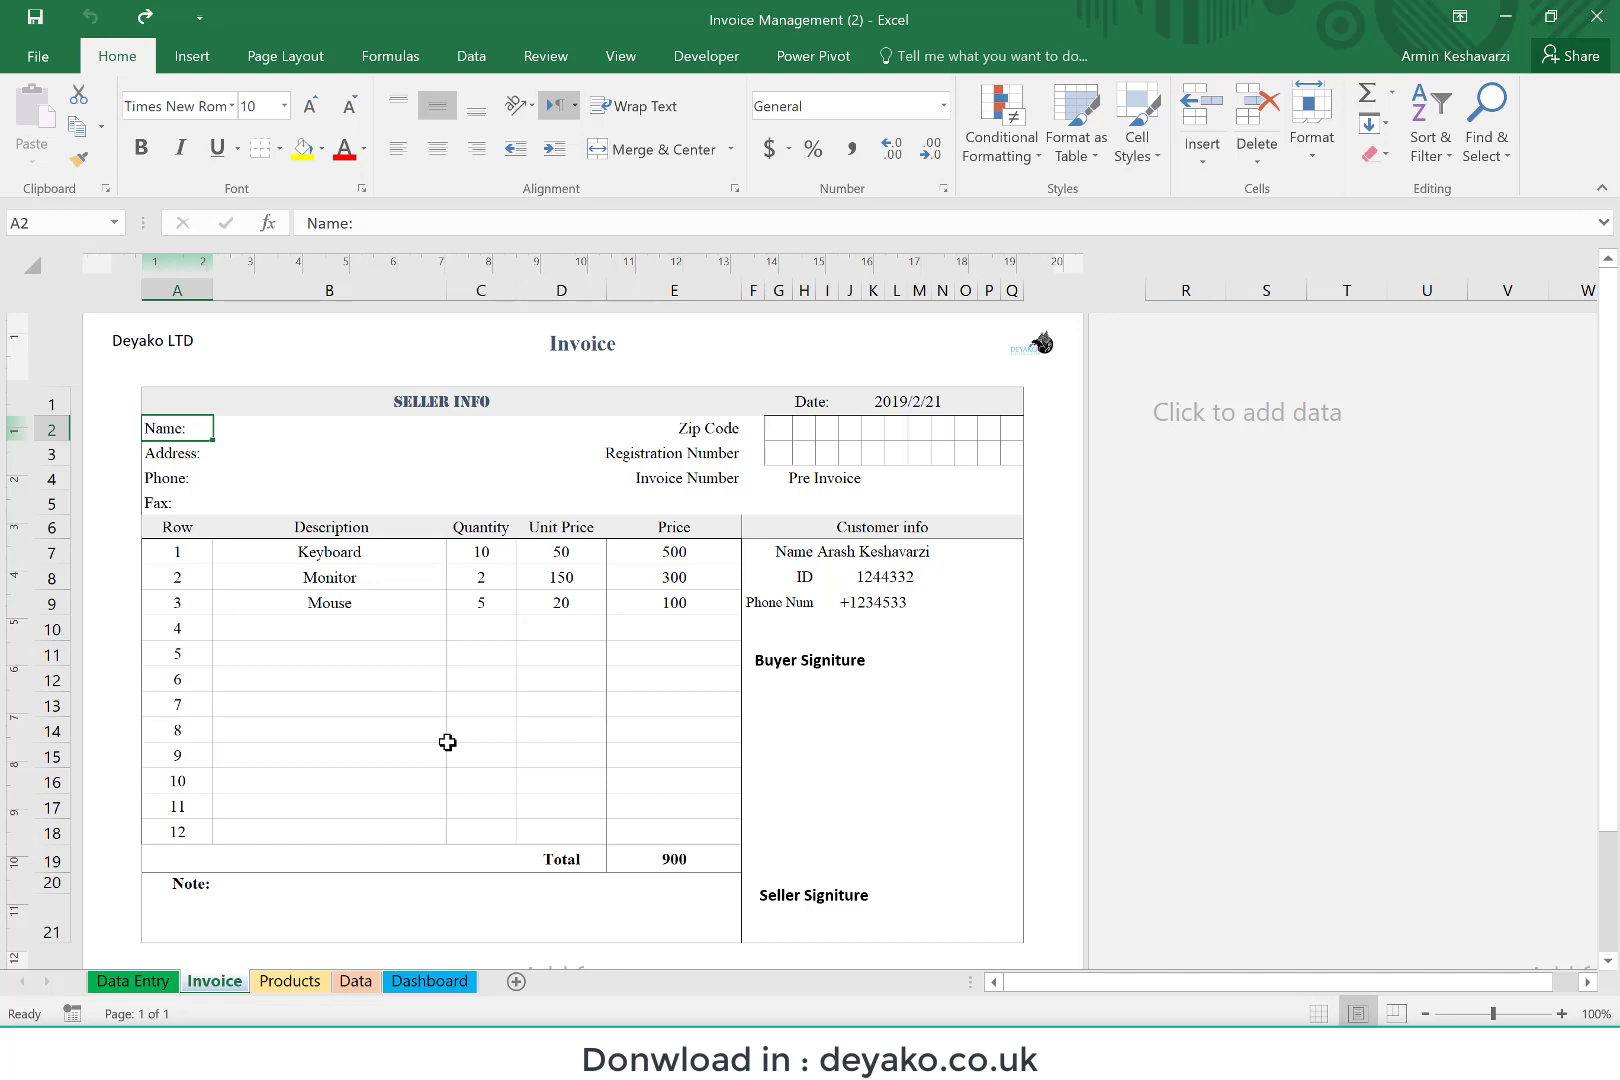
click(142, 986)
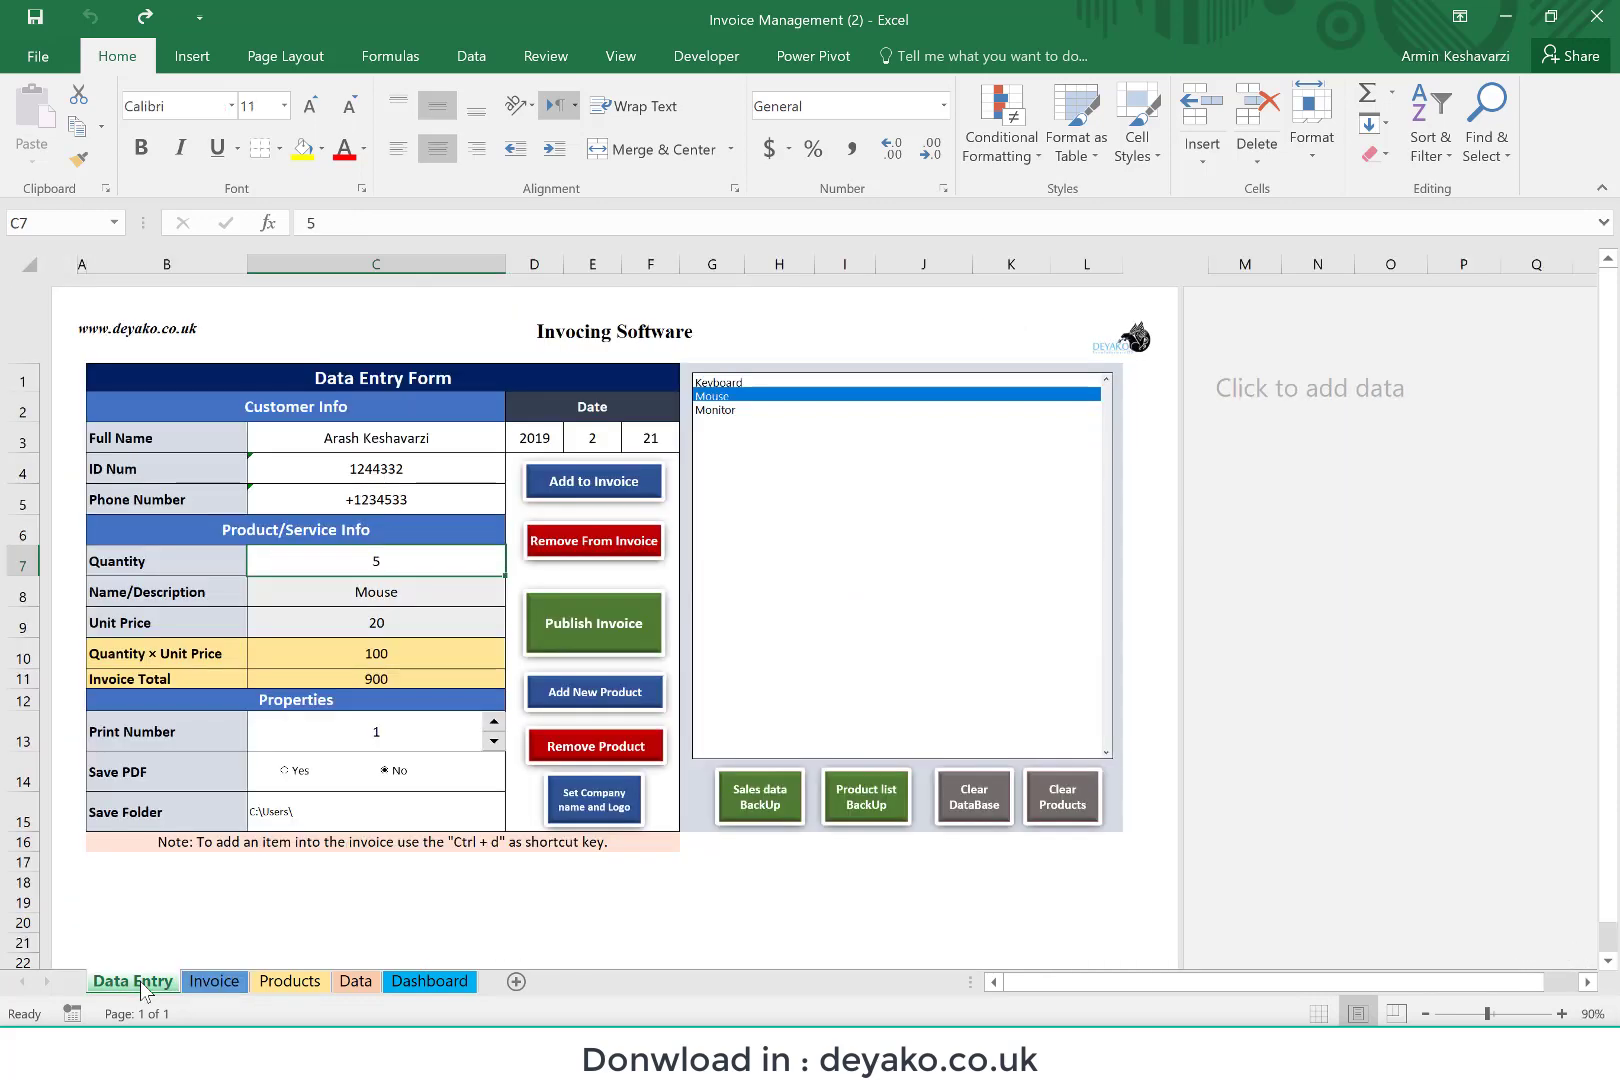
click(215, 982)
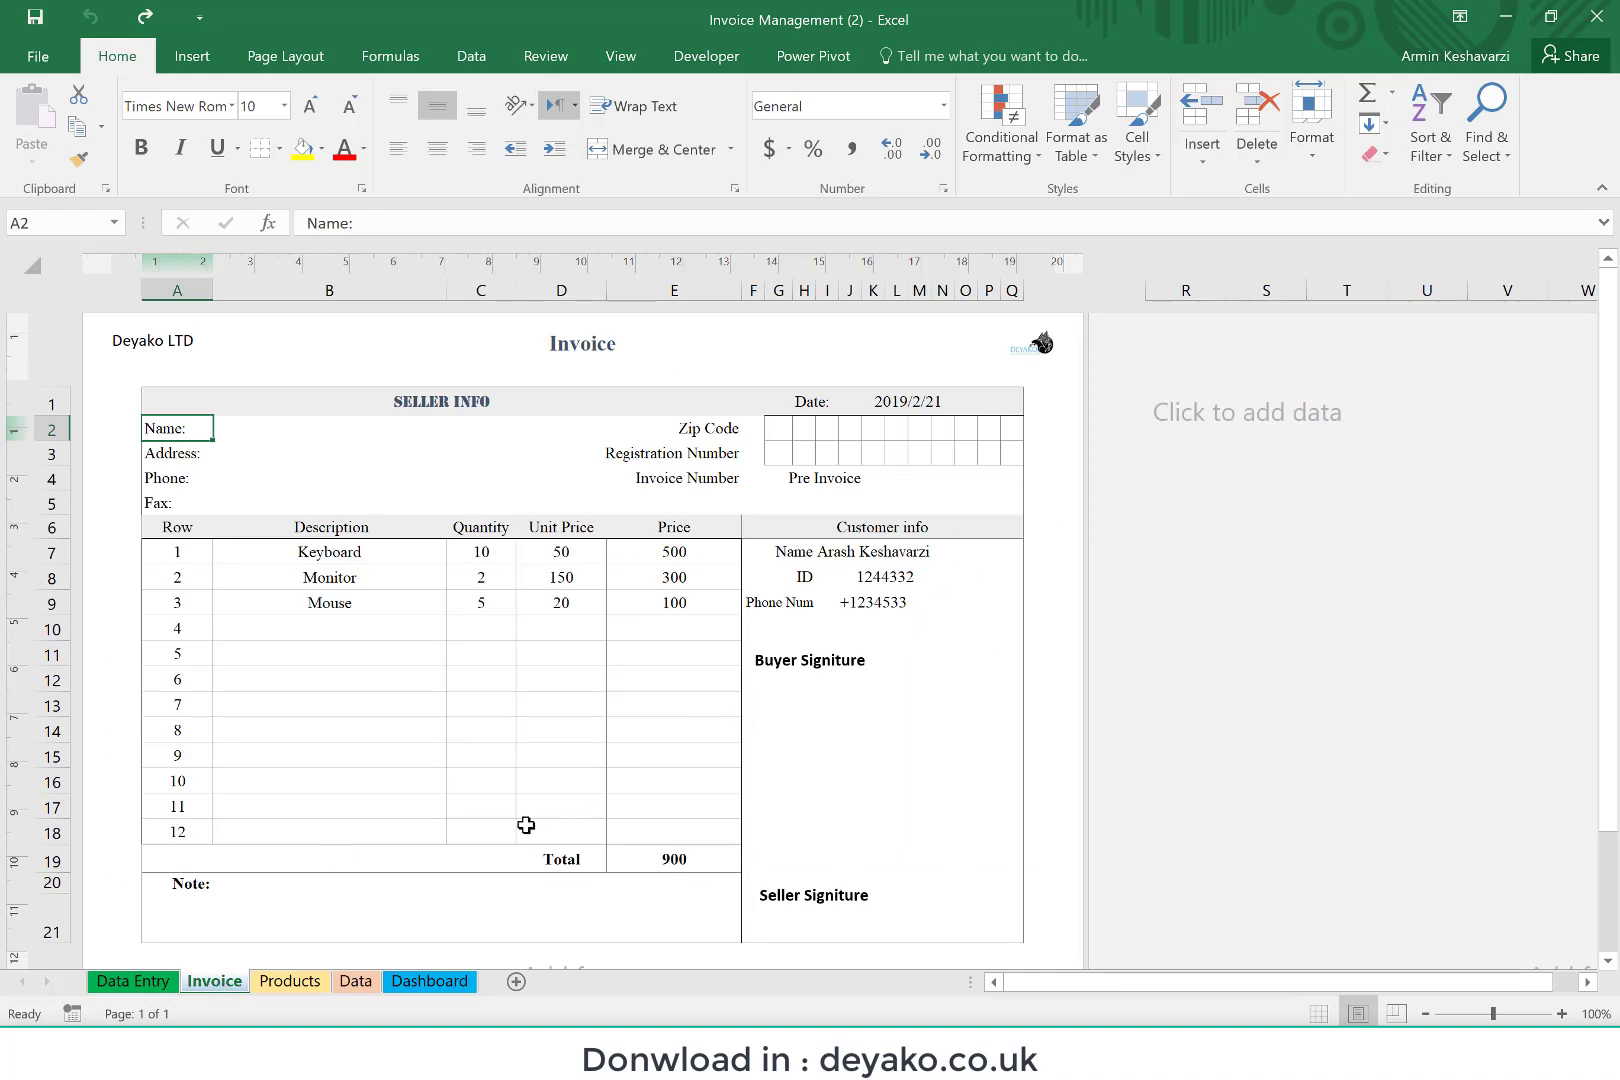
Step: Set the Print Number on the Data Entry form to 0
click(130, 975)
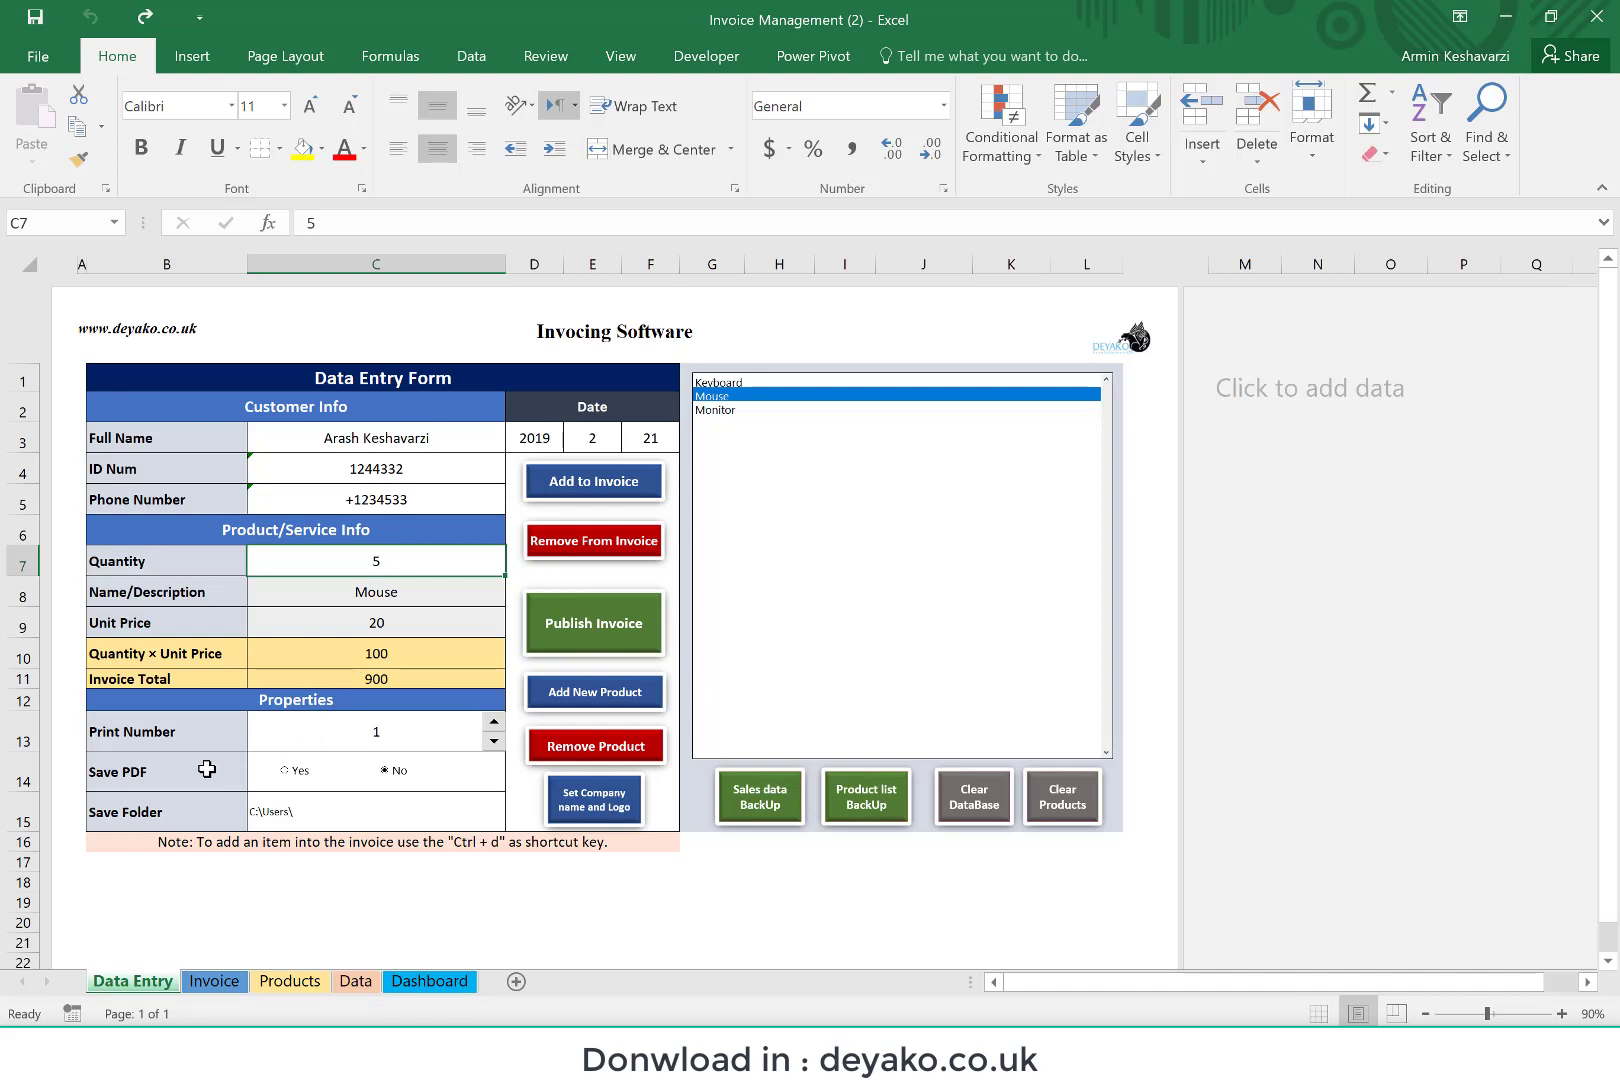
click(427, 722)
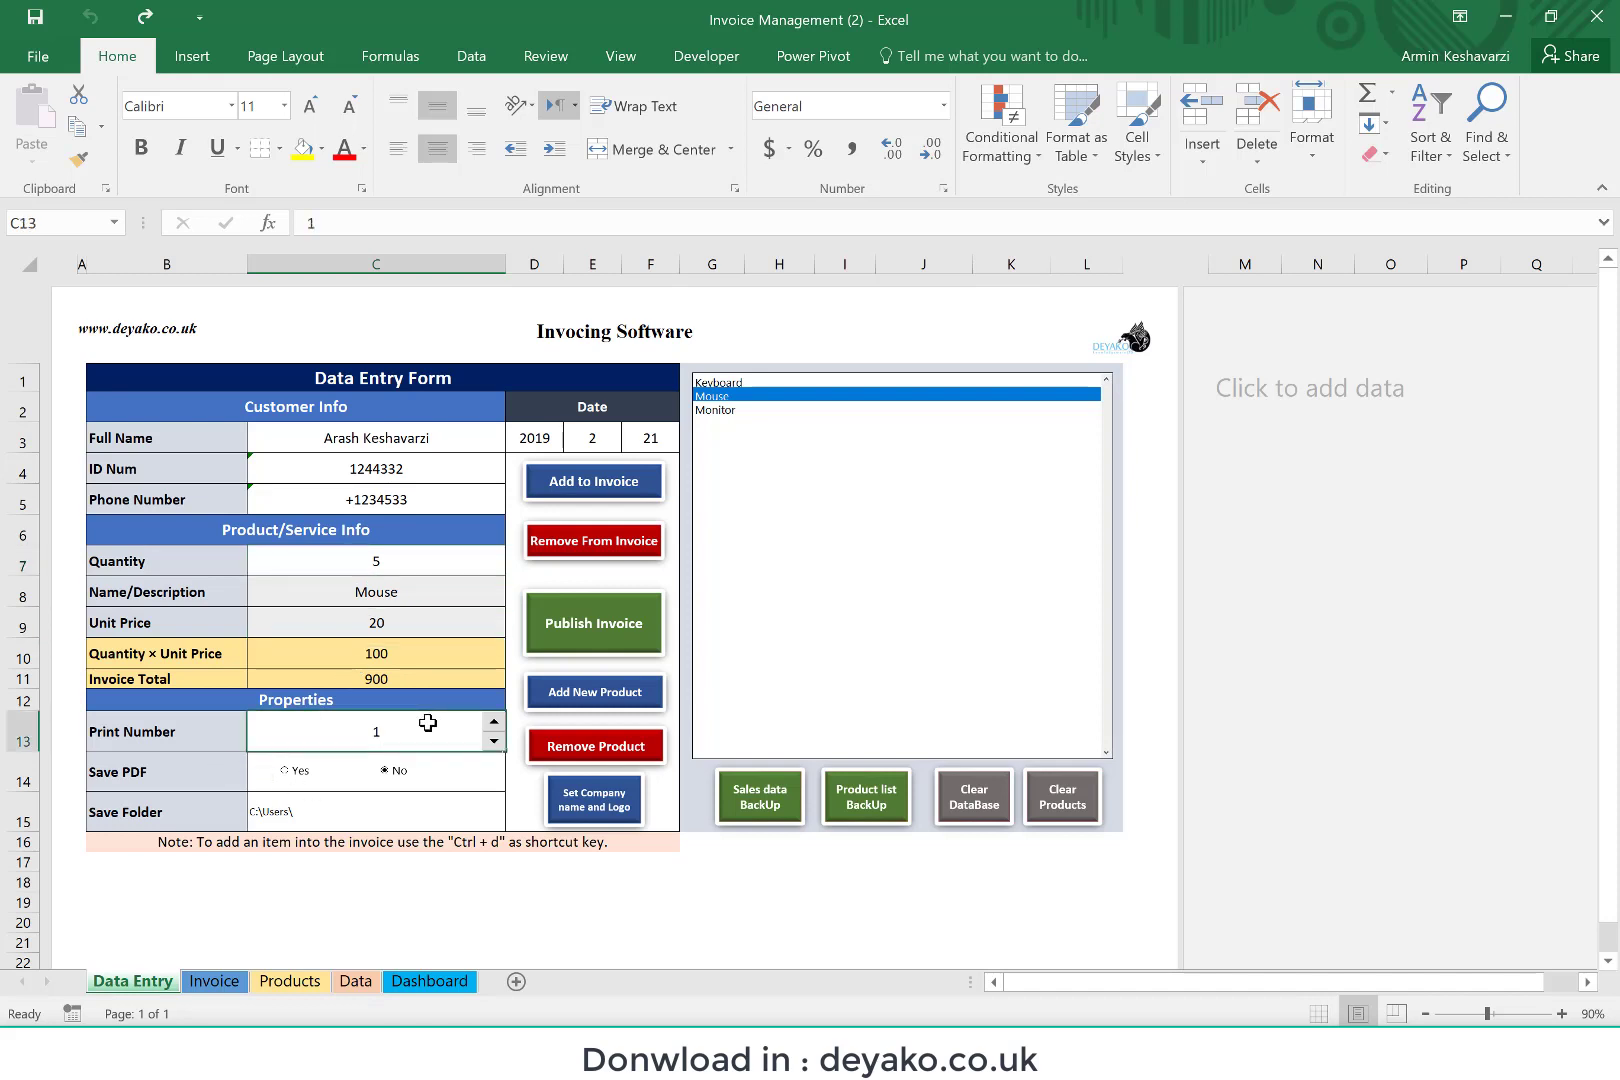
click(494, 742)
Step: Look at the rows below the last record on the Data sheet and at the Dashboard report, and return to Data Entry
click(354, 981)
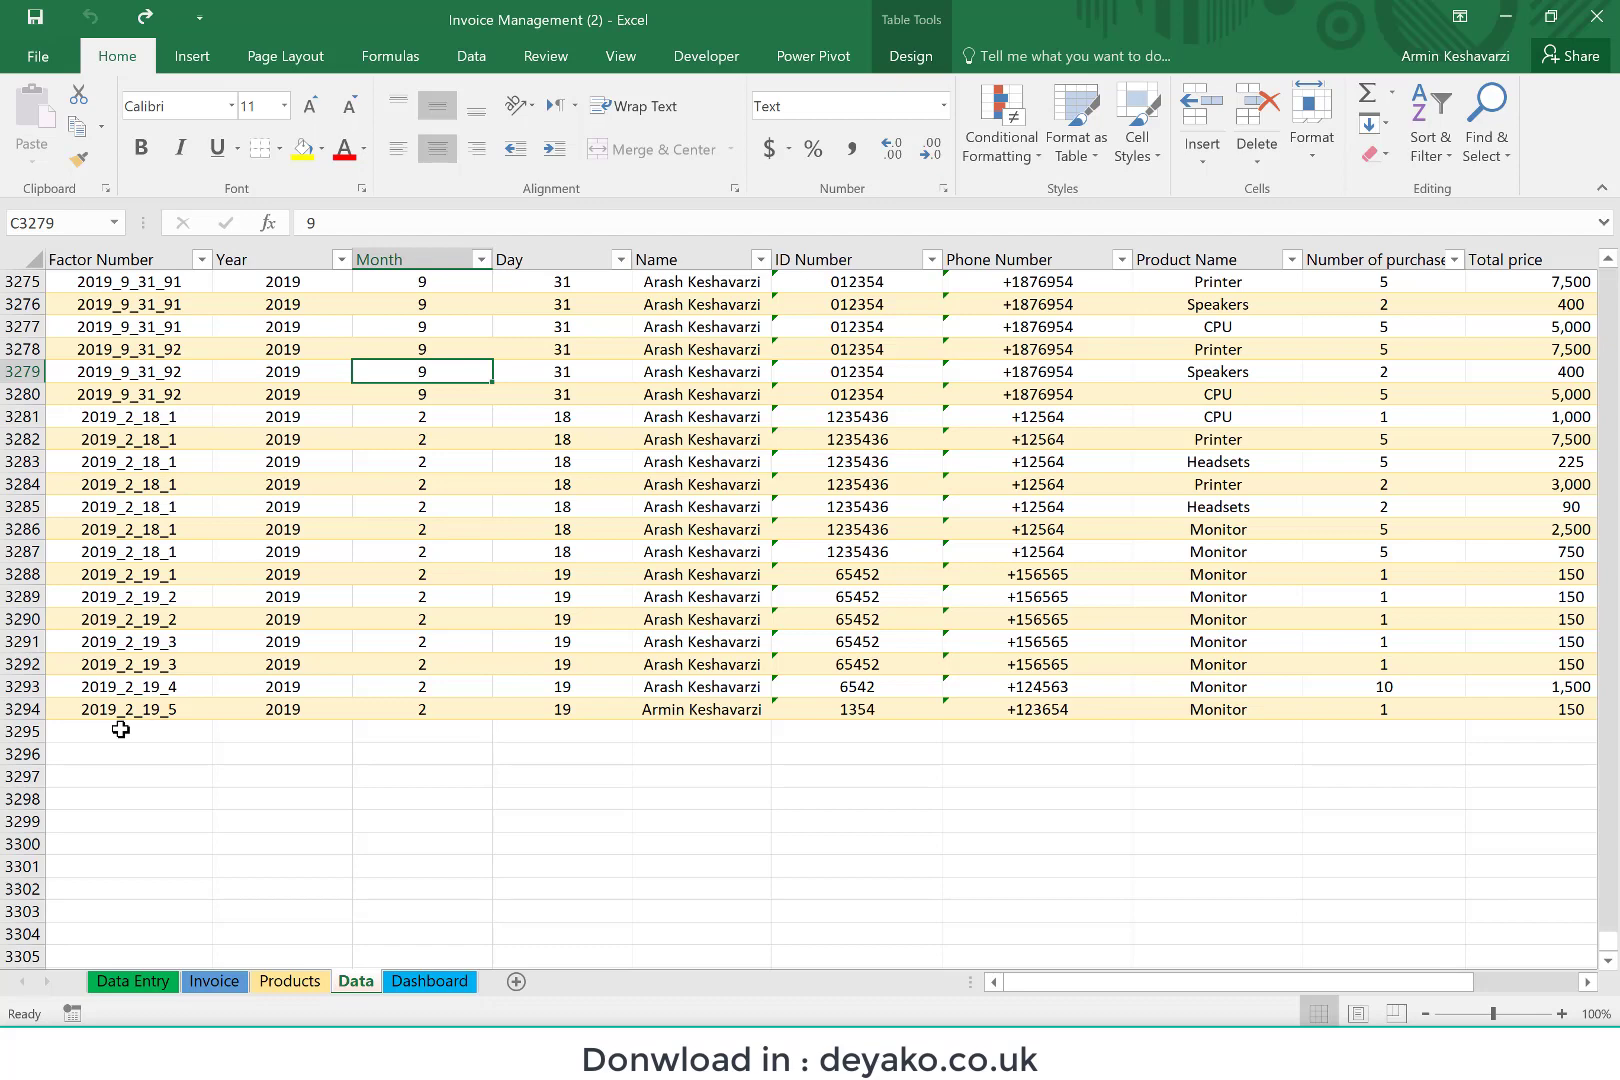
drag(120, 729, 160, 865)
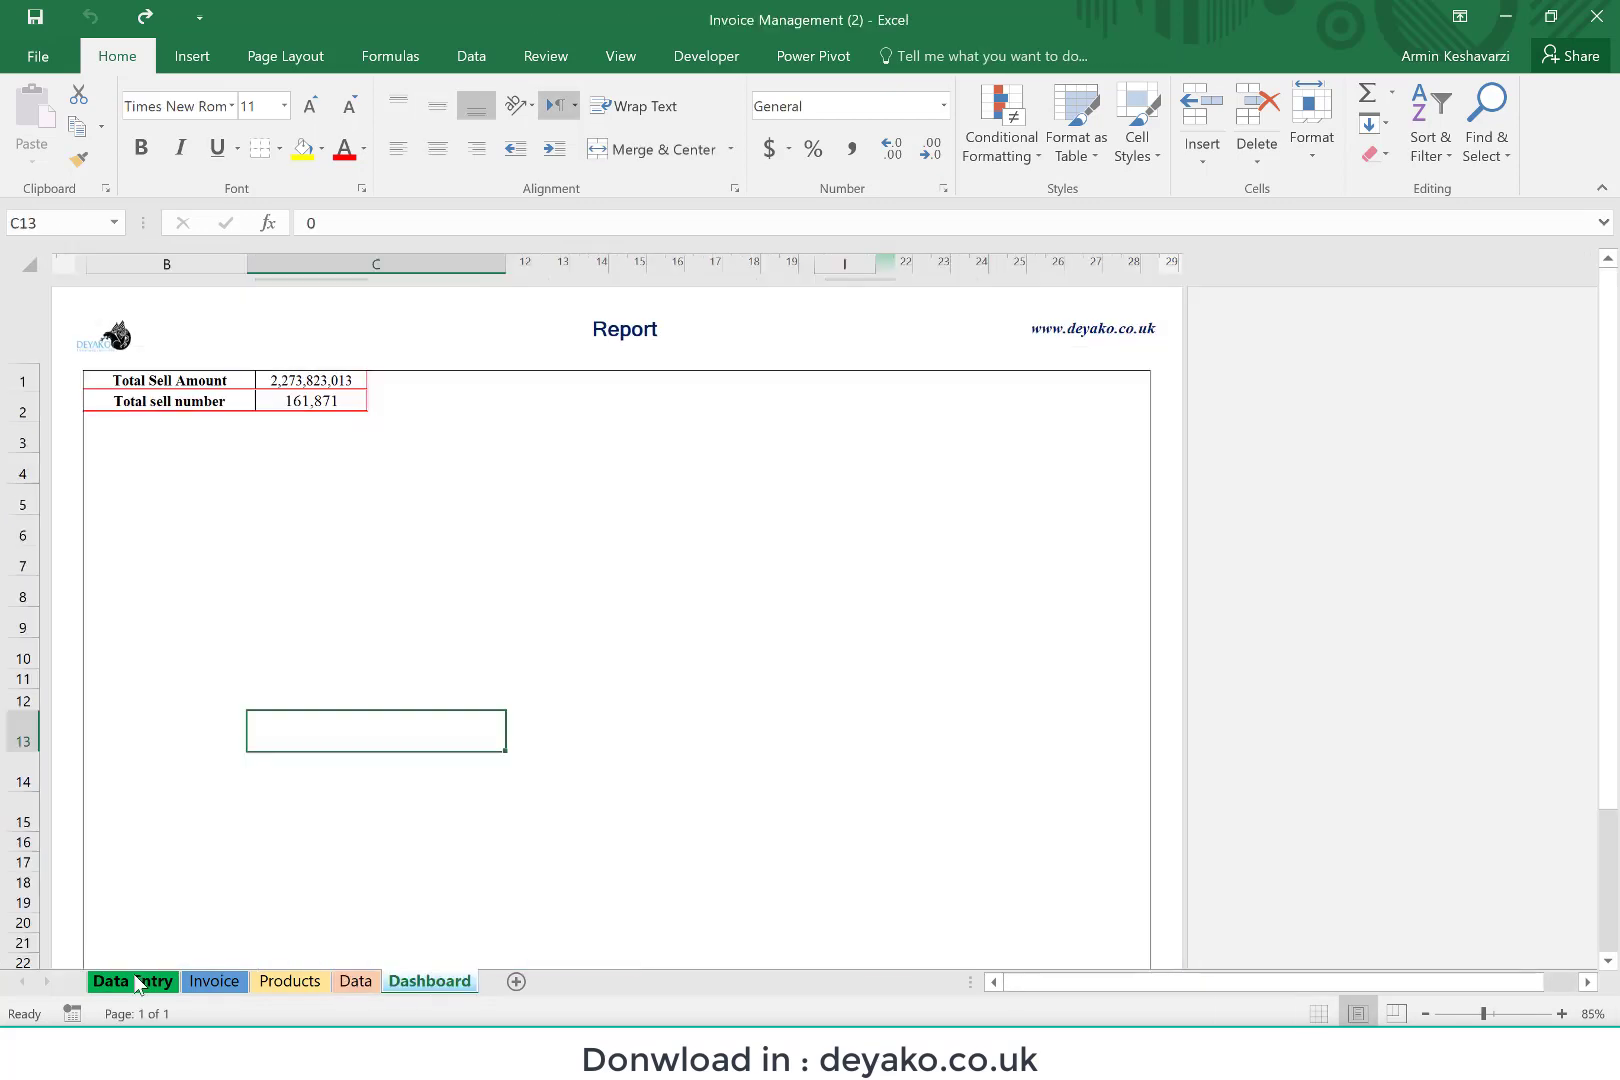
click(137, 981)
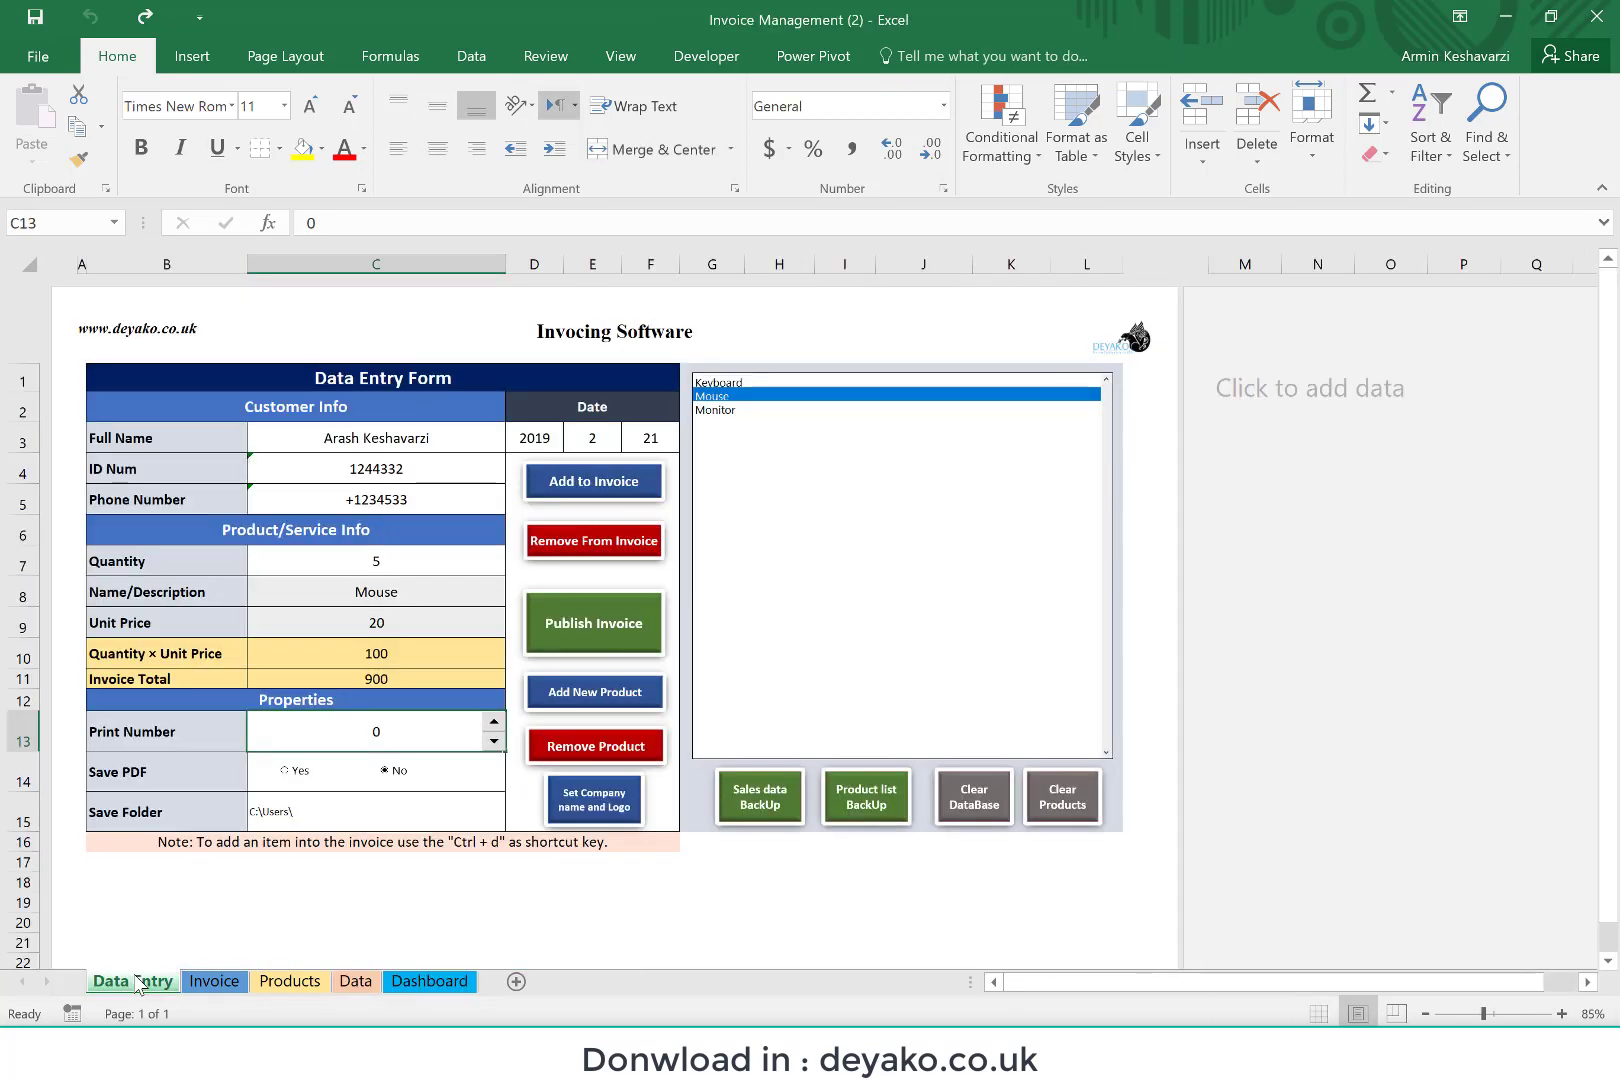
Step: Configure the invoice properties with a Print Number of 2, Save PDF set to Yes and an empty Save Folder
click(494, 726)
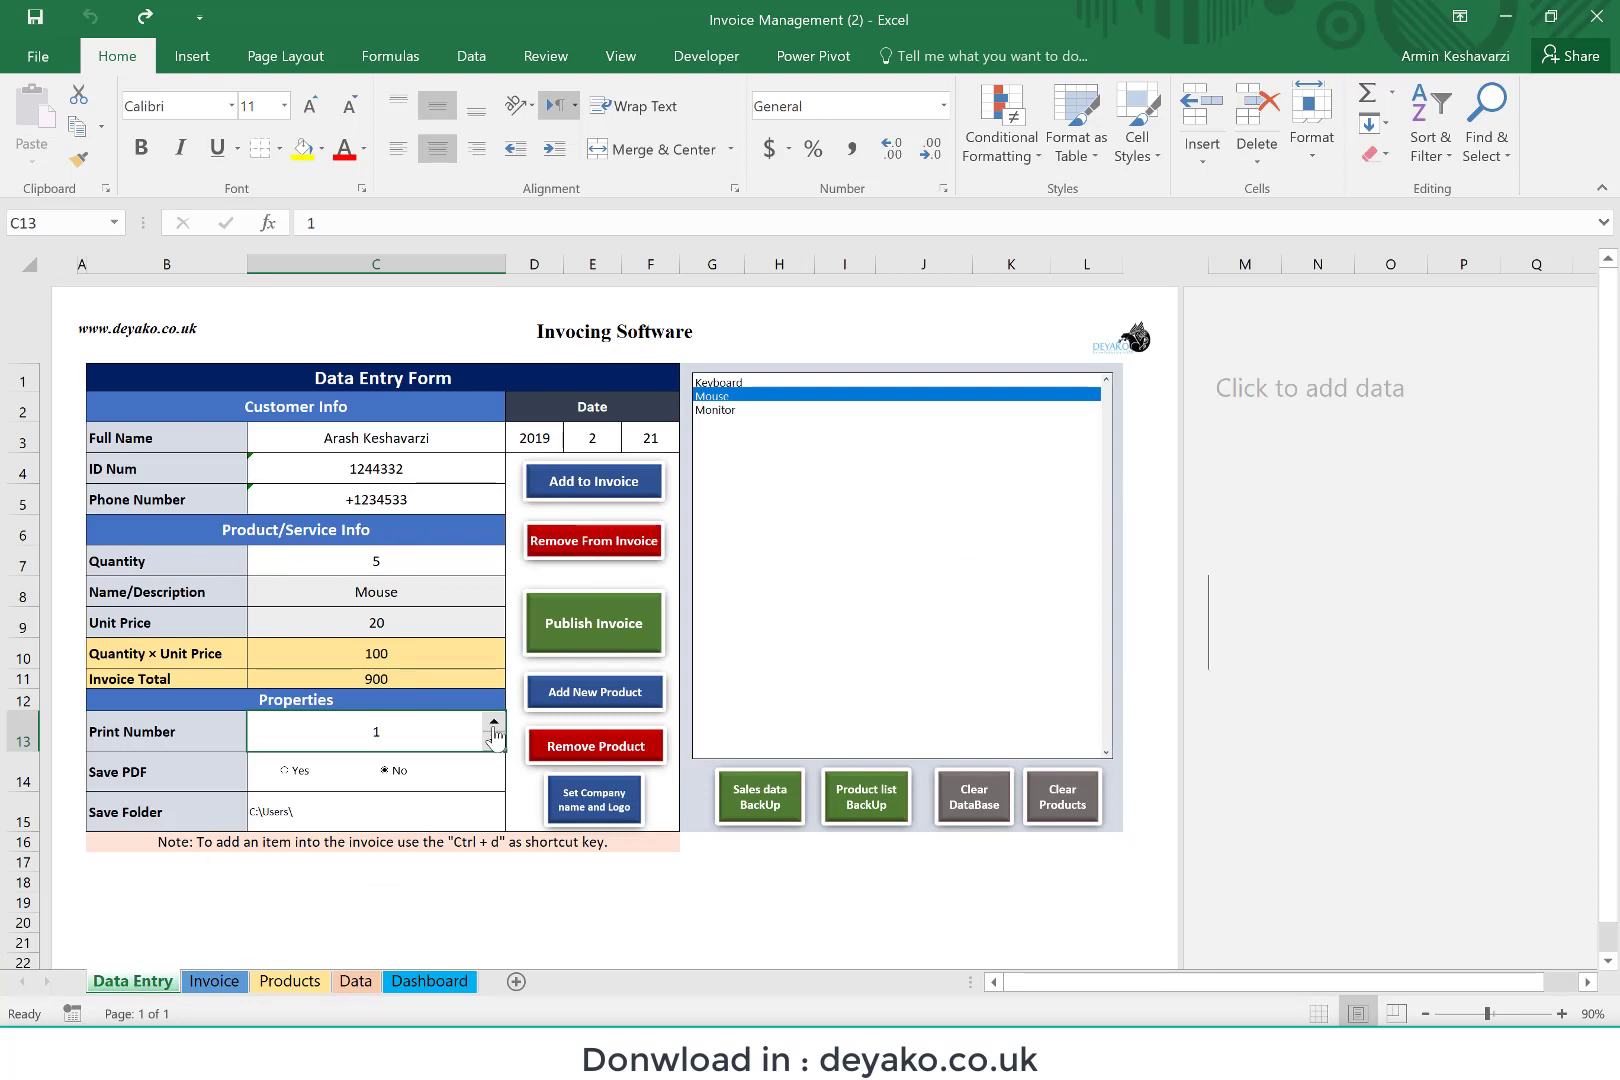
click(494, 726)
click(287, 778)
click(285, 813)
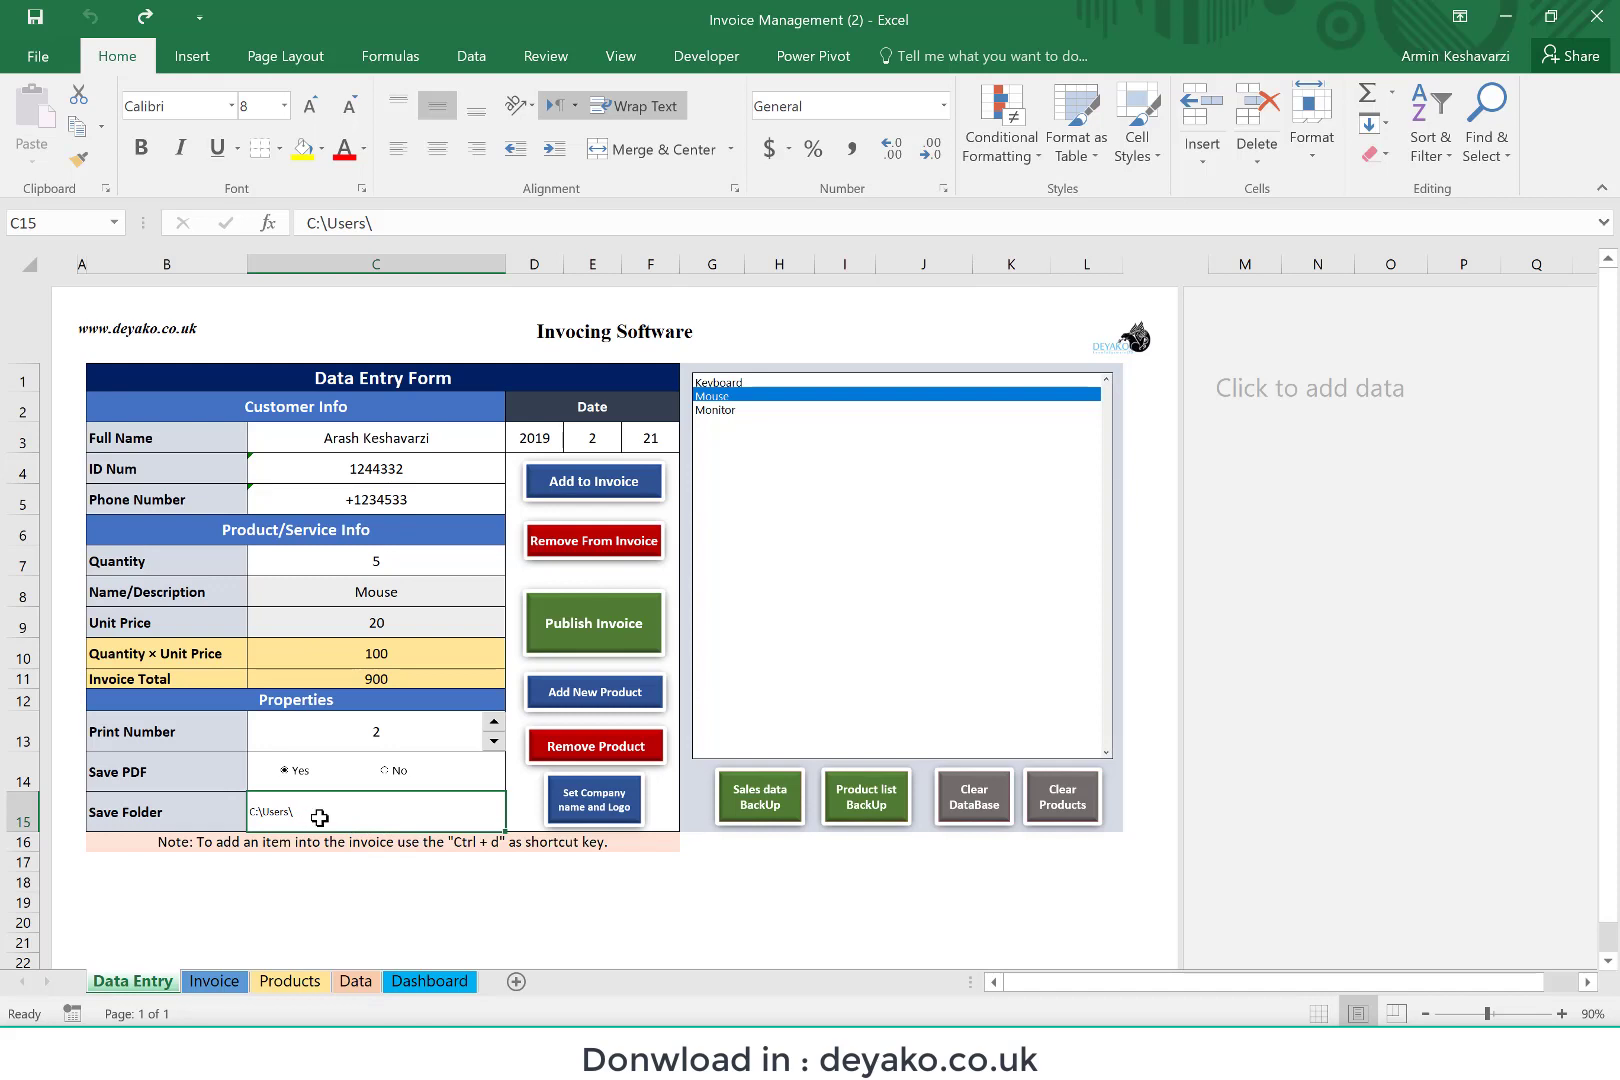
key(Delete)
Step: Add another line of 5 Mouse units to the invoice and publish the invoice
key(ctrl+d)
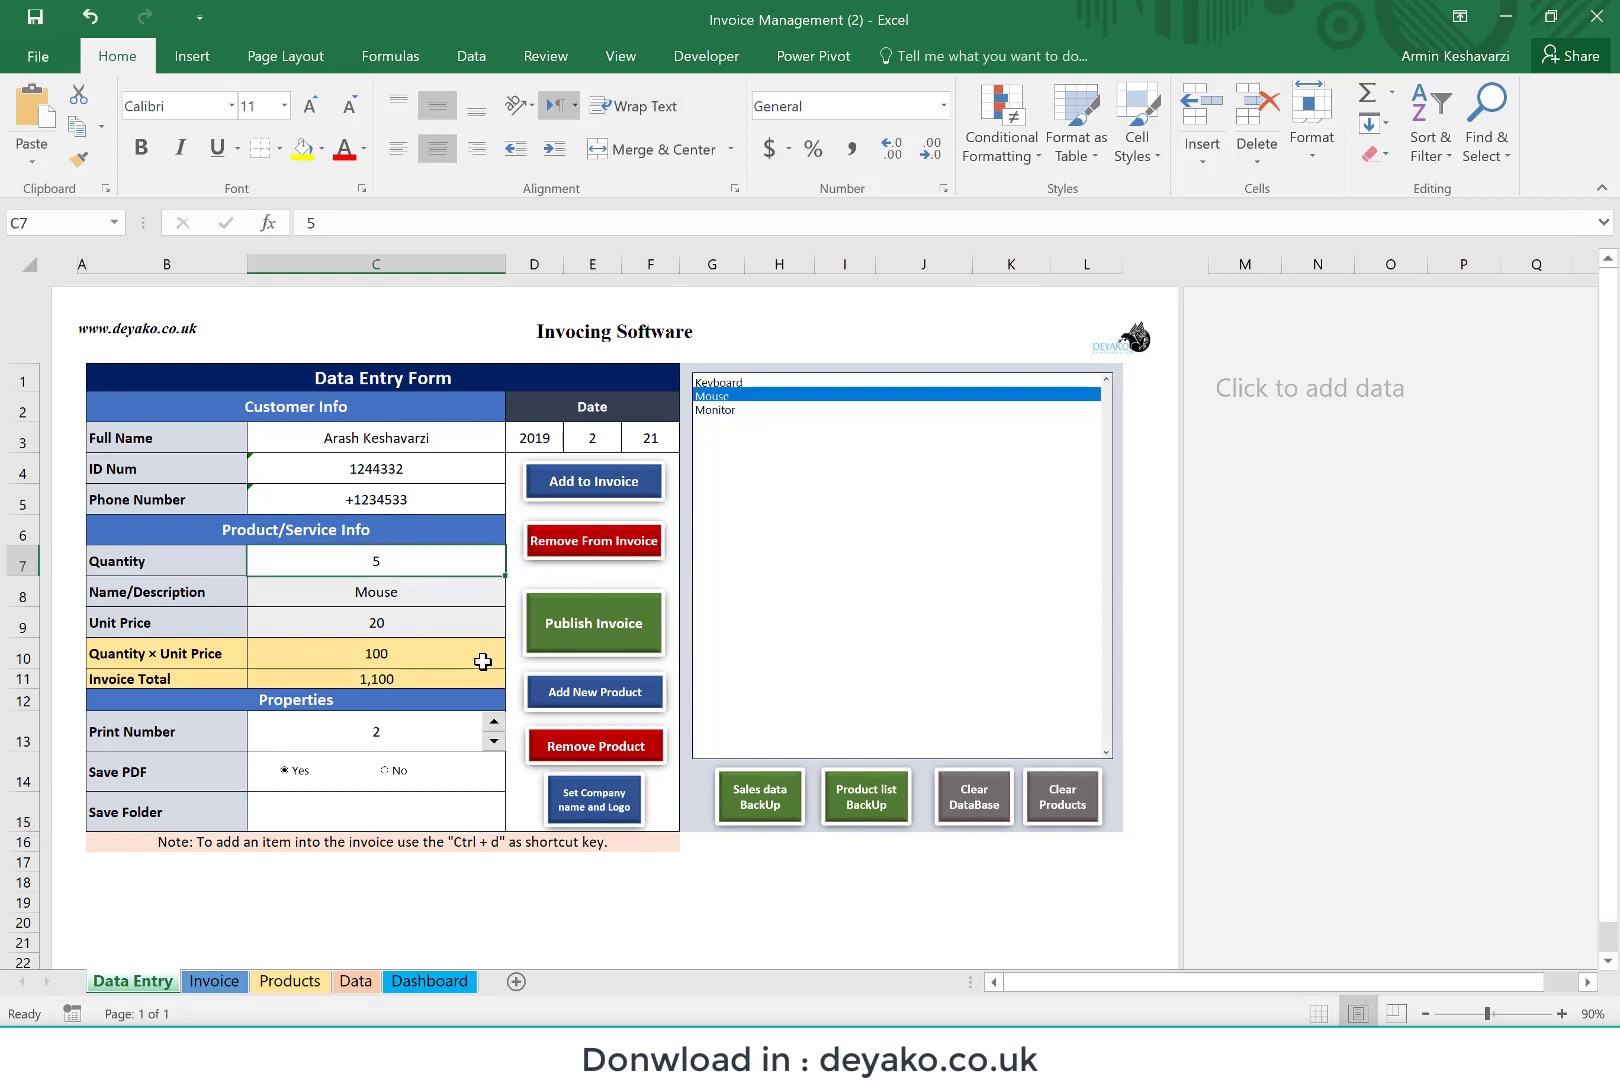
click(643, 625)
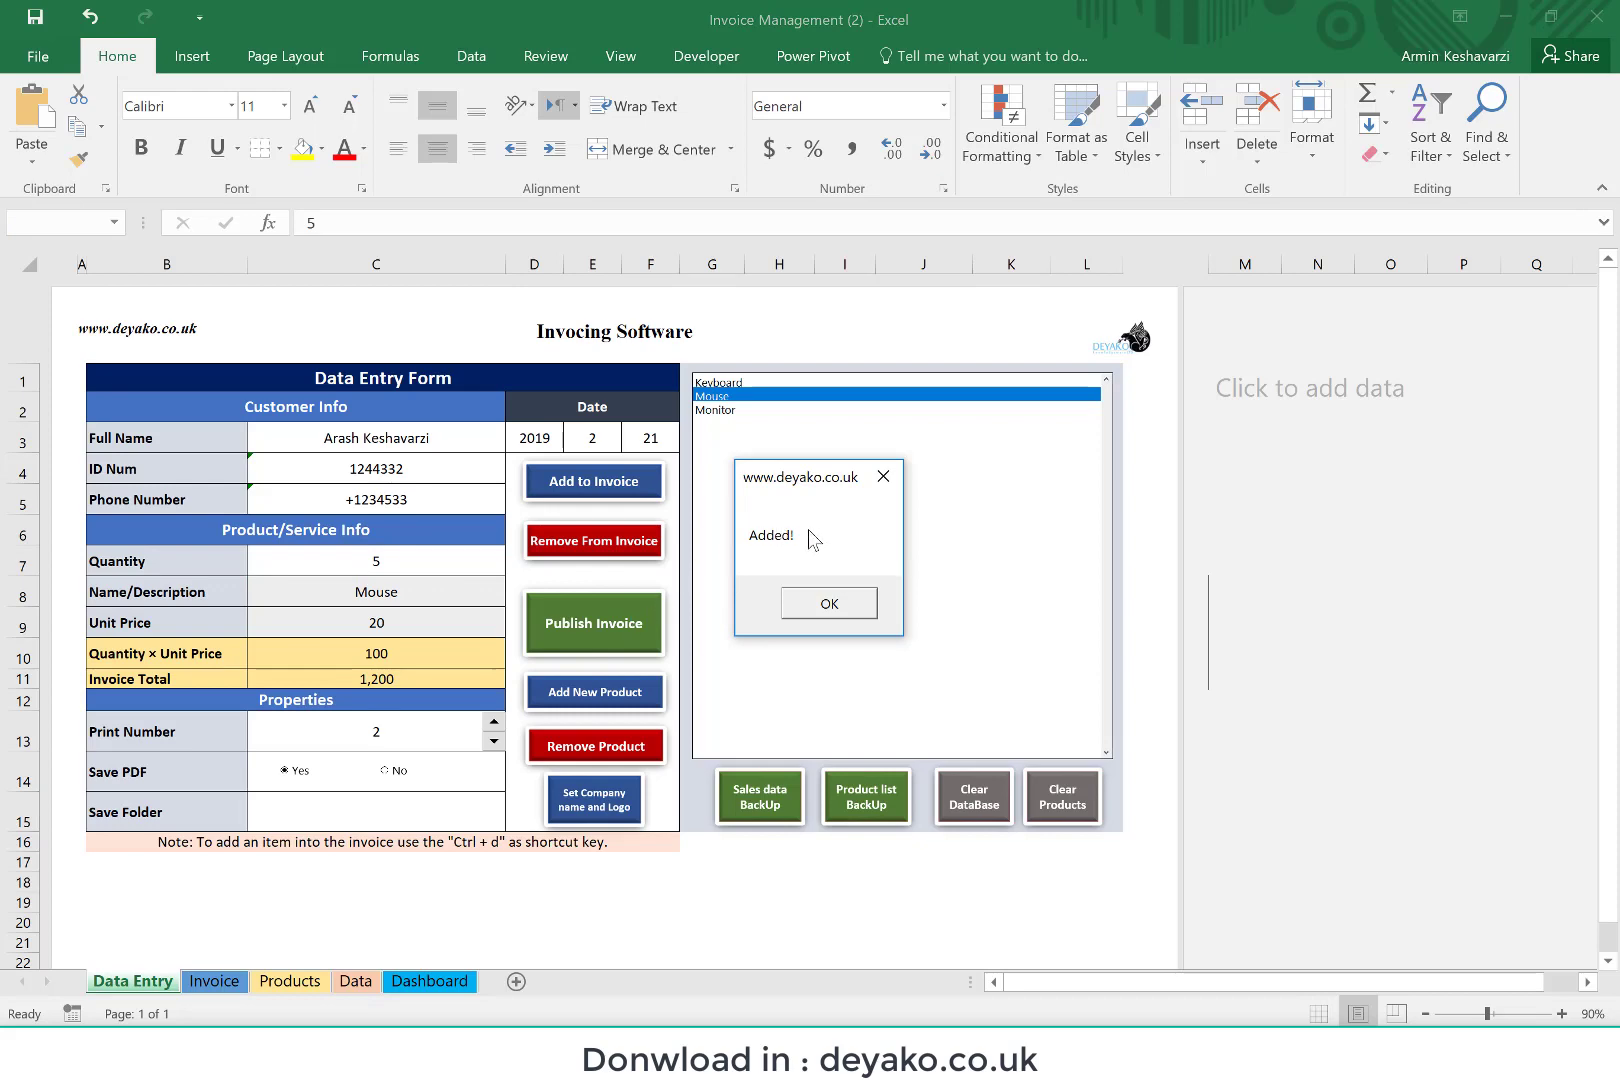
key(Return)
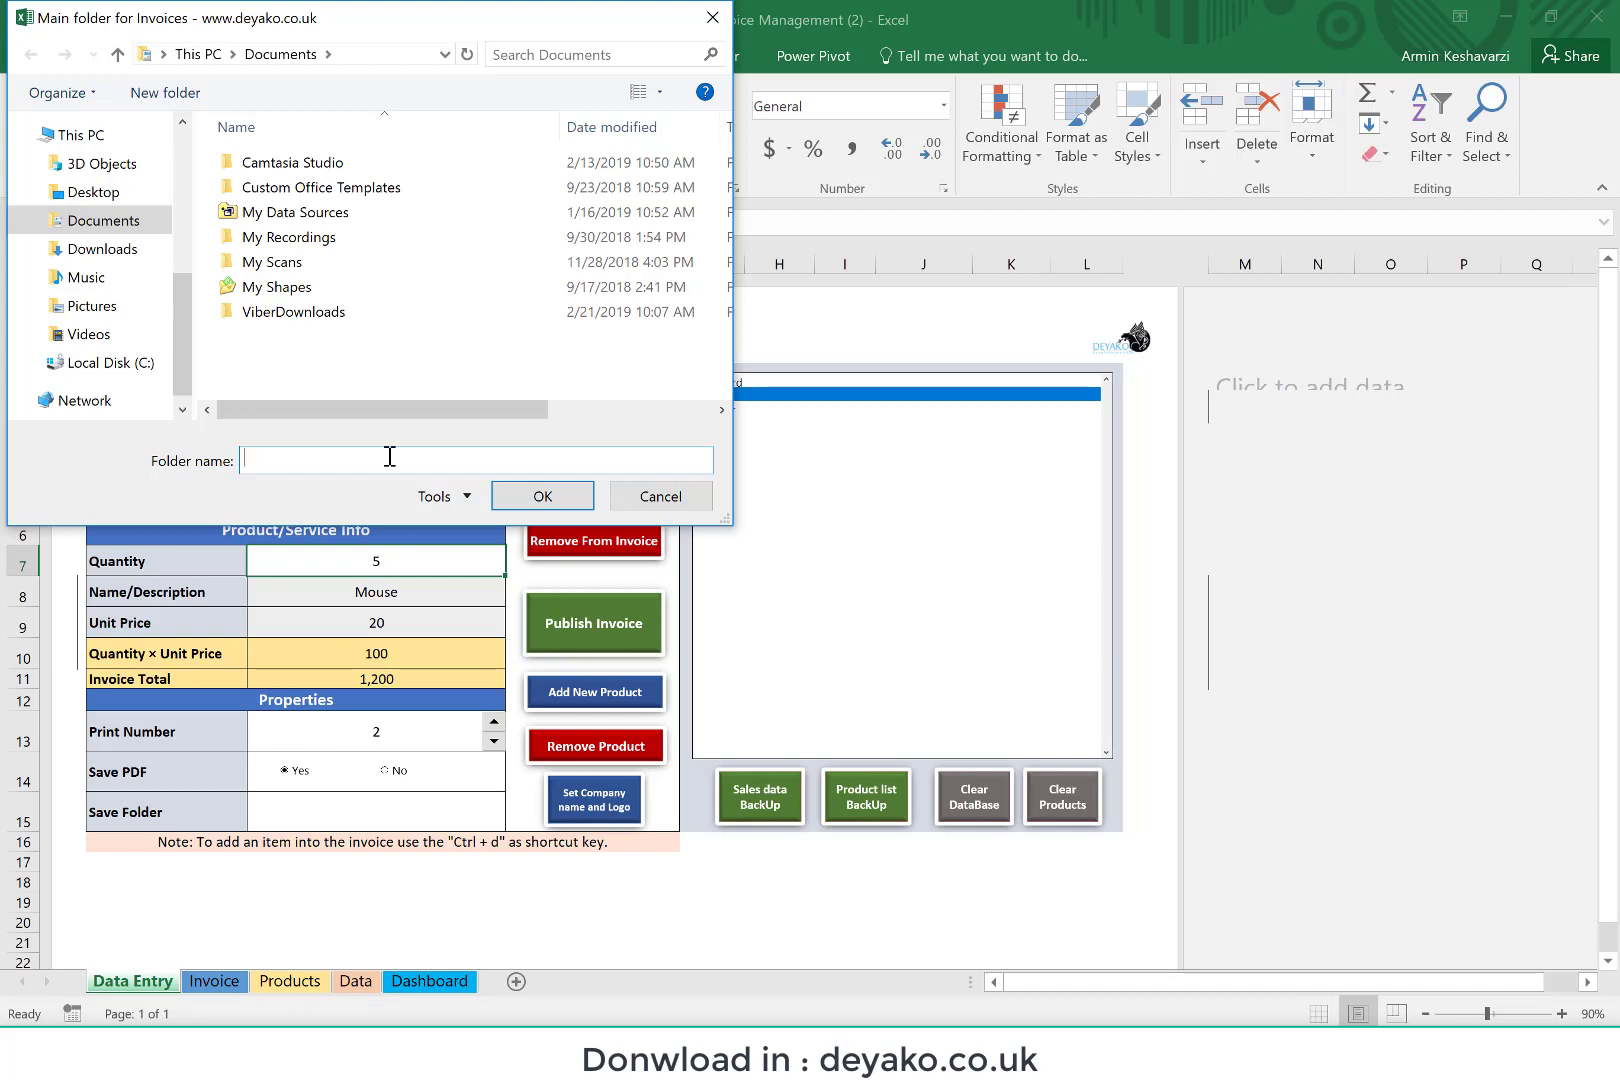
Step: Create a folder named My Invoices on the Desktop and choose it as the main folder for invoices
click(70, 192)
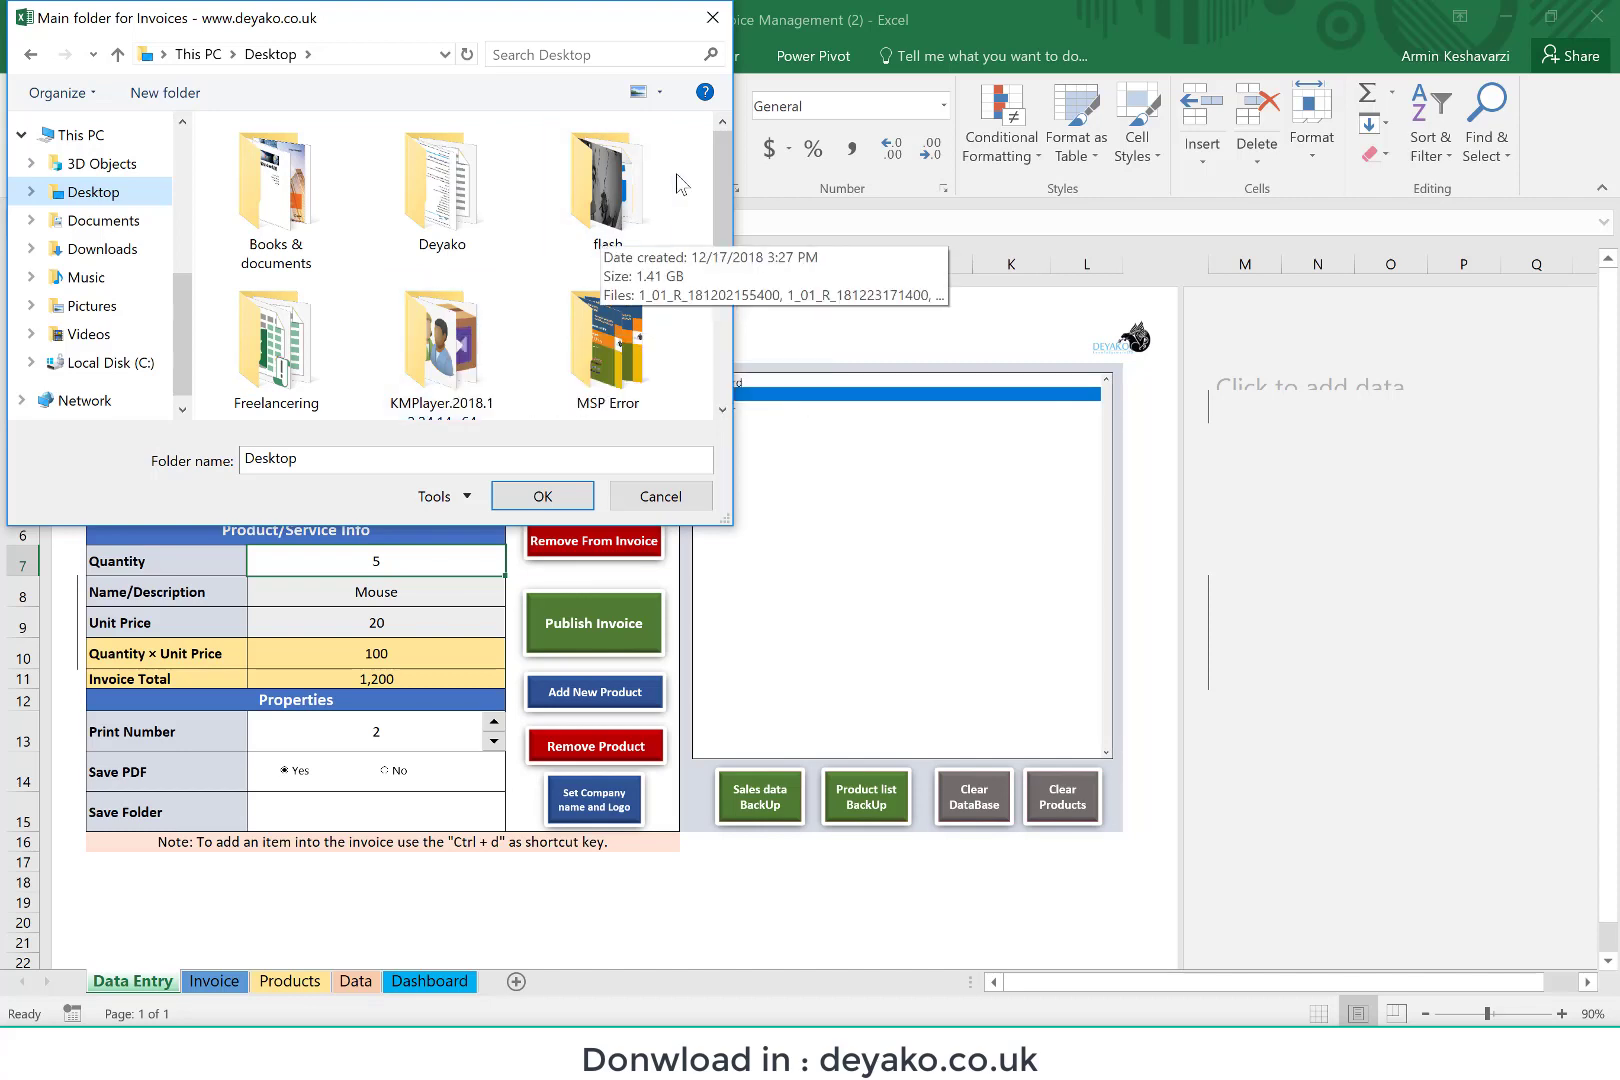
drag(720, 180, 721, 432)
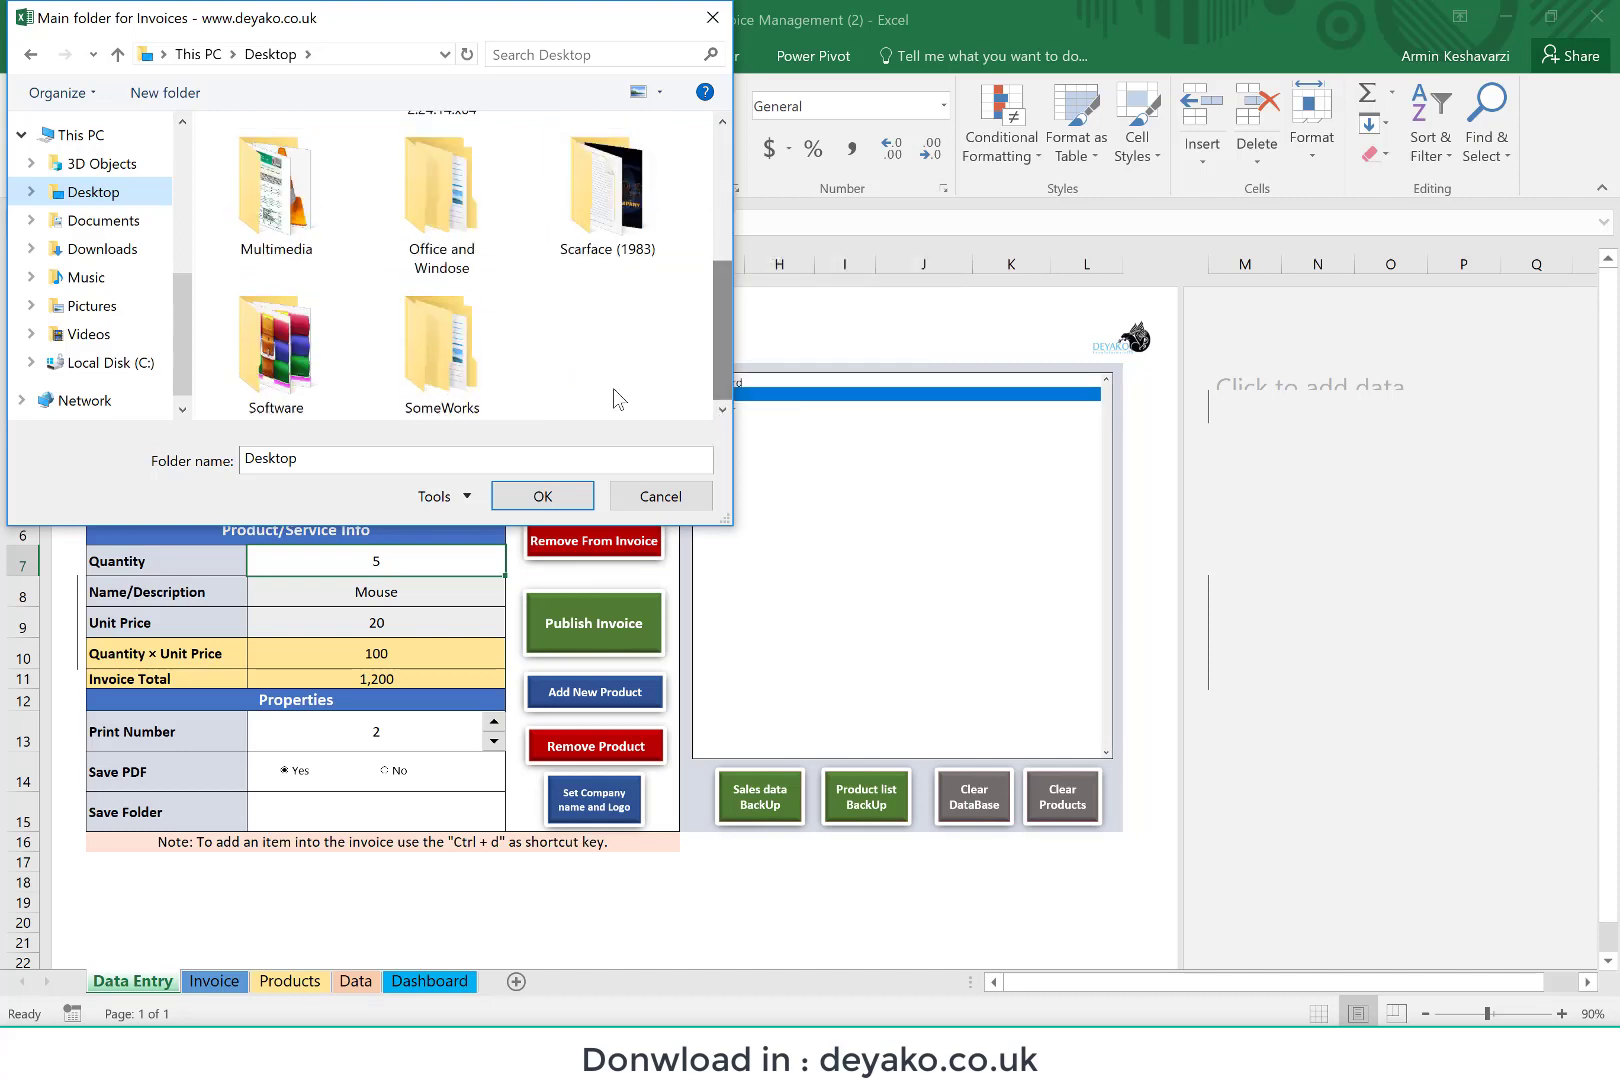
right_click(562, 337)
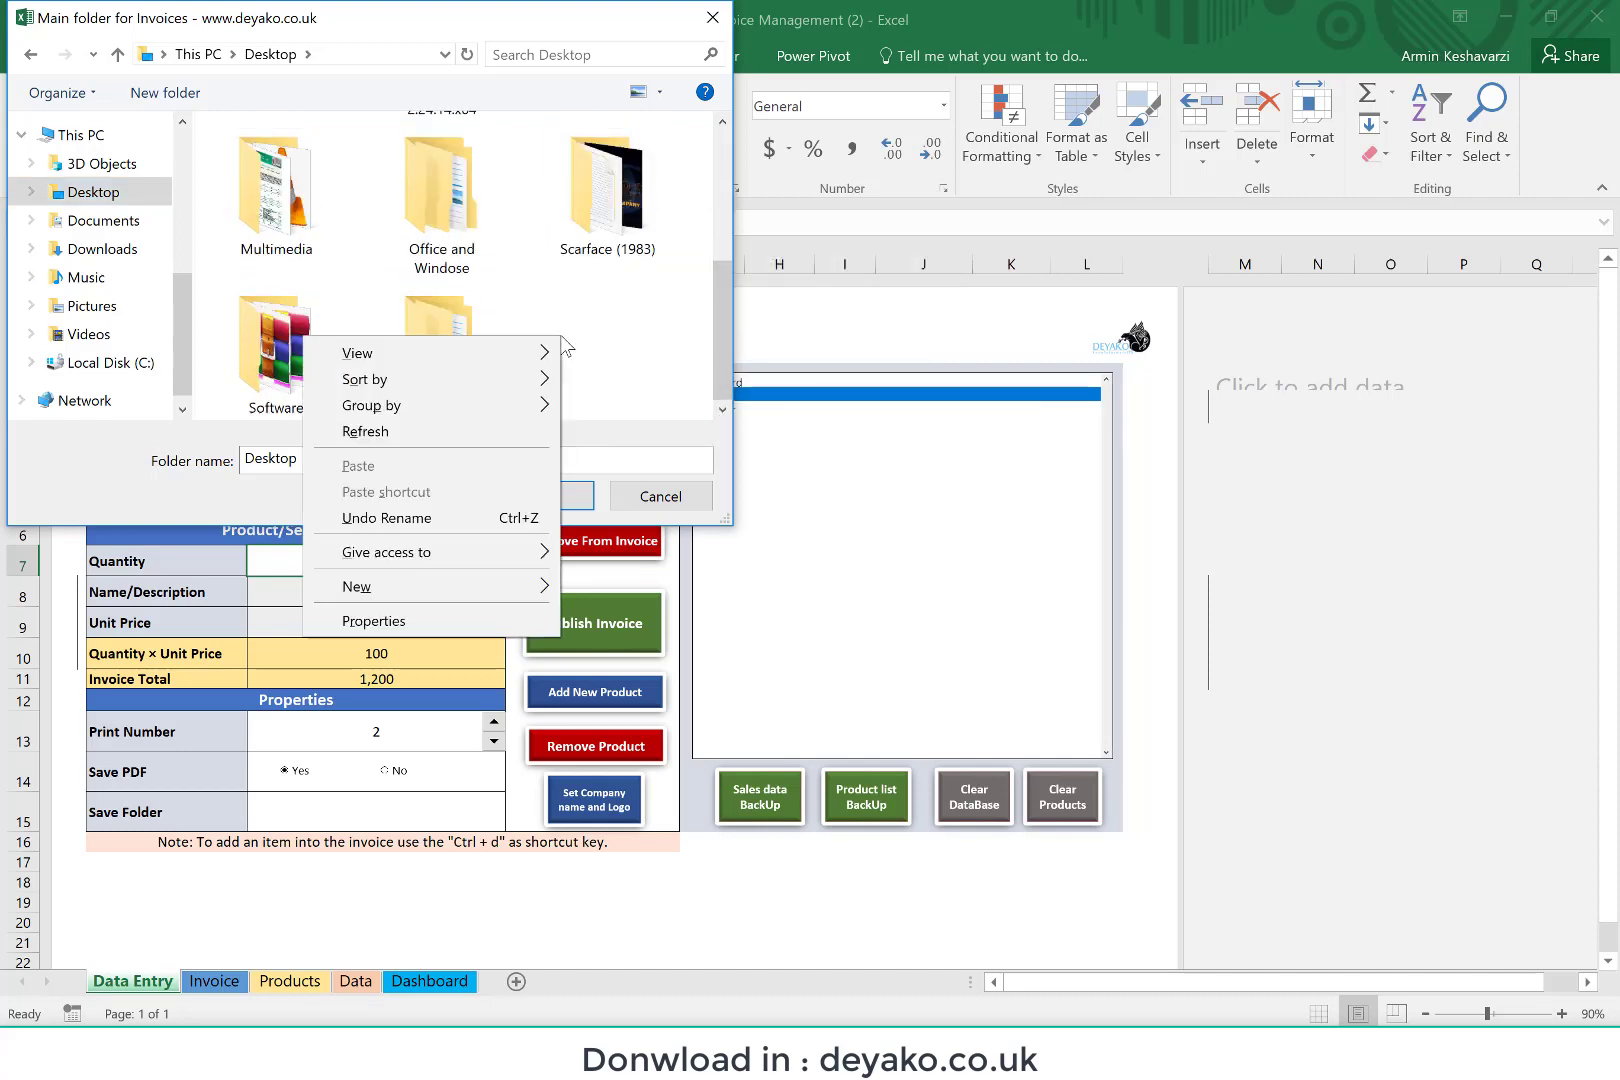
mouse_move(489, 592)
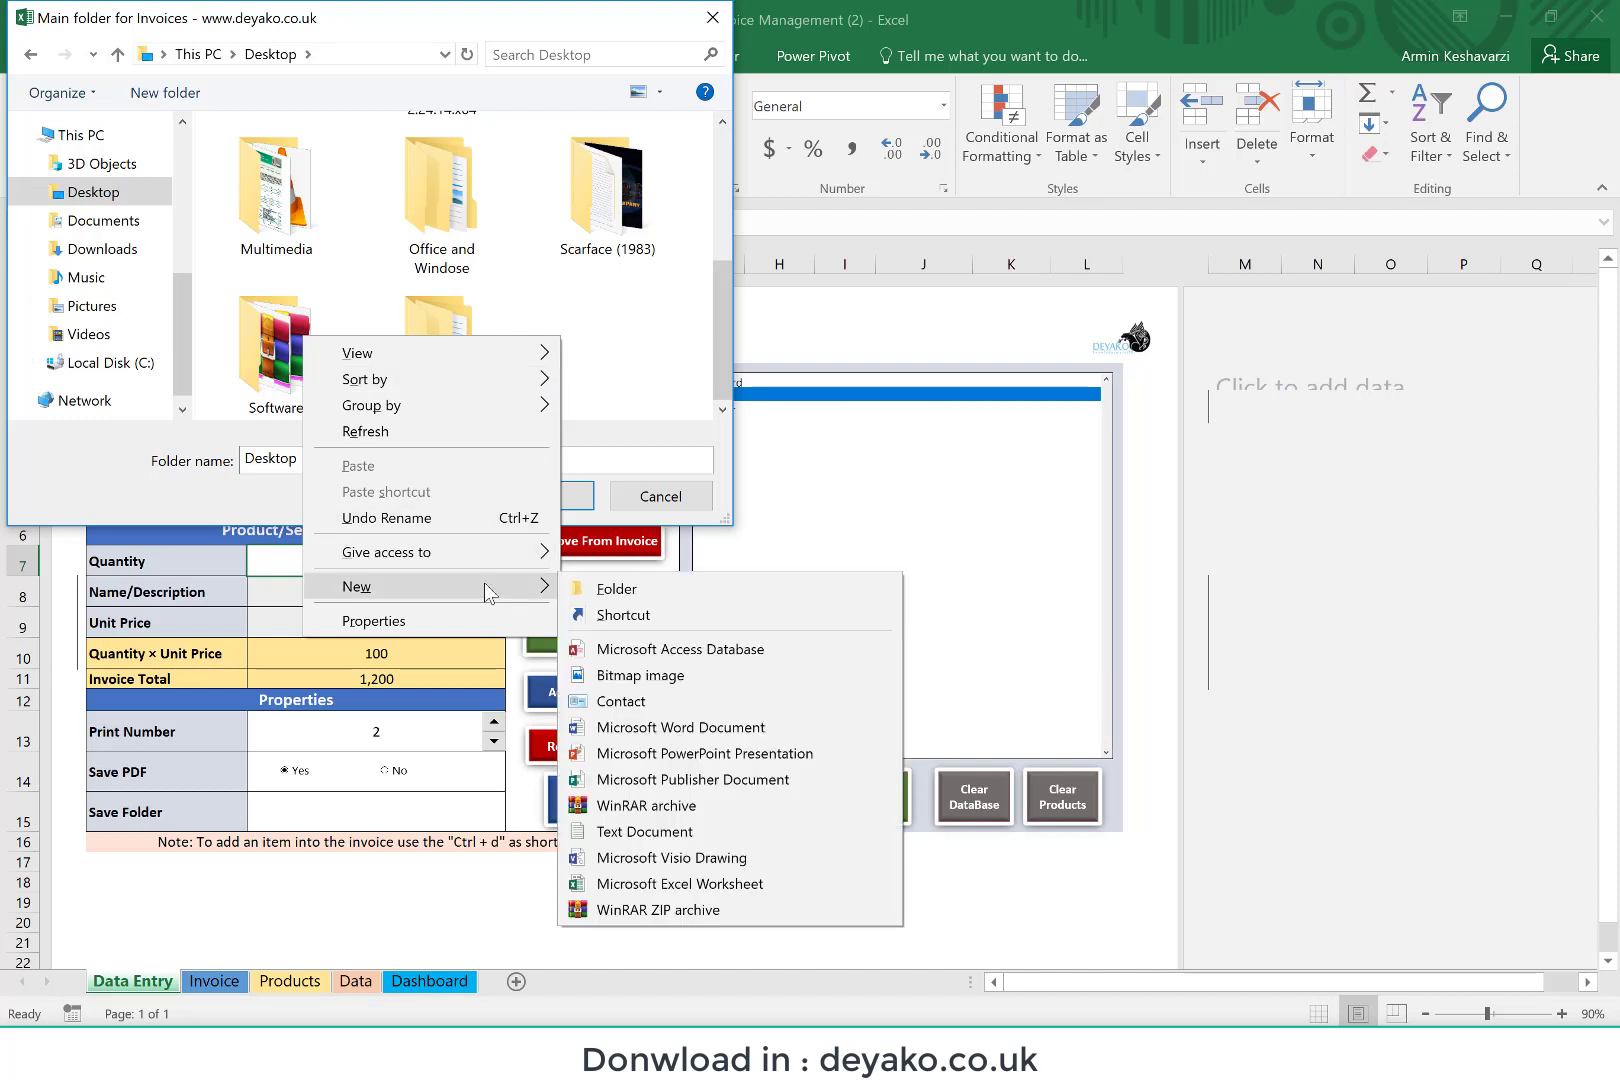
click(601, 587)
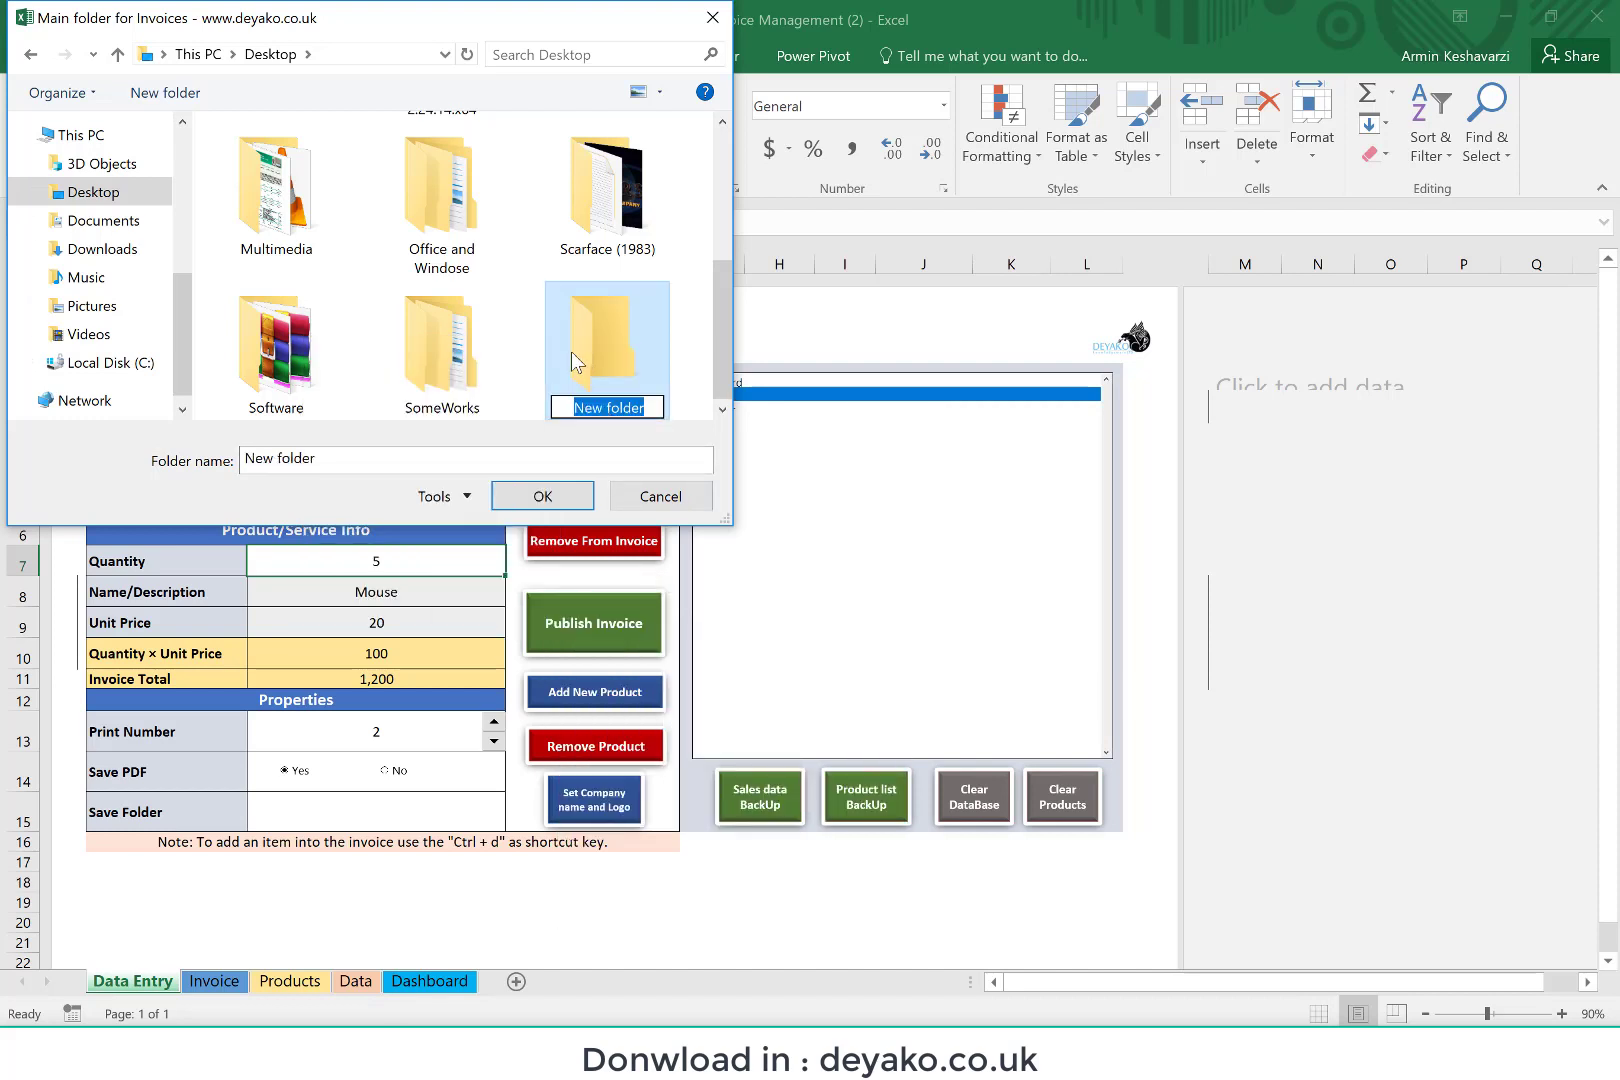
text(My Invoi)
text(ces)
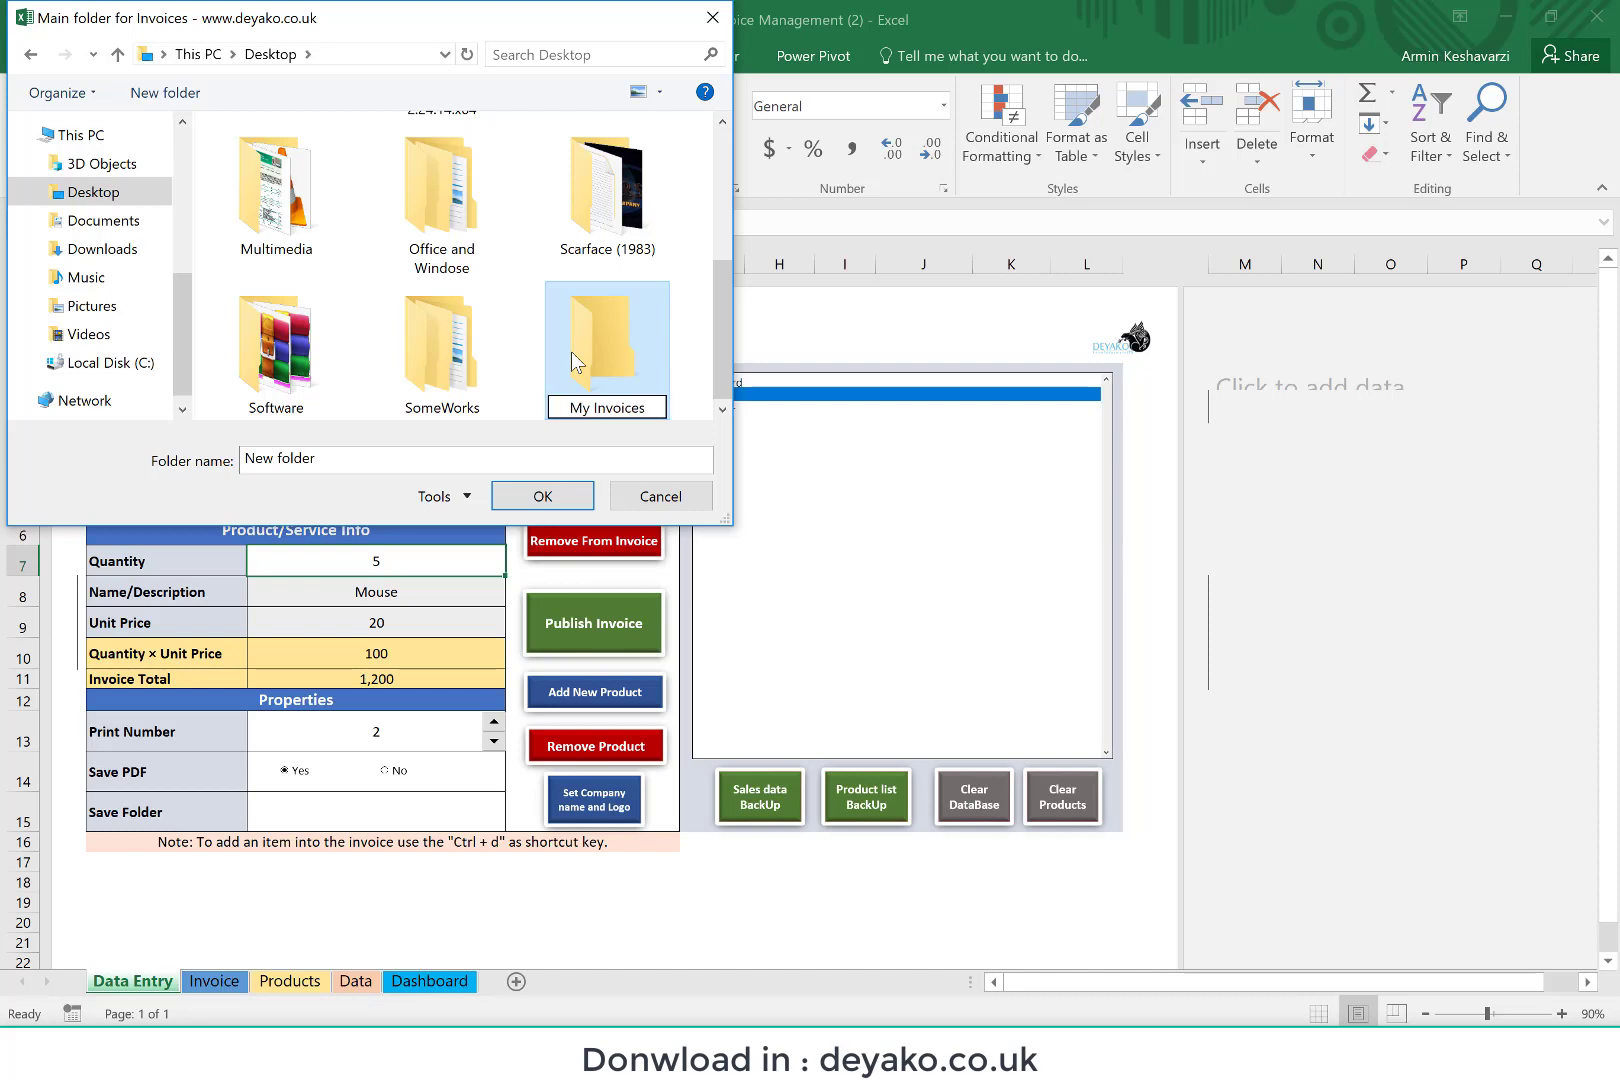
key(Return)
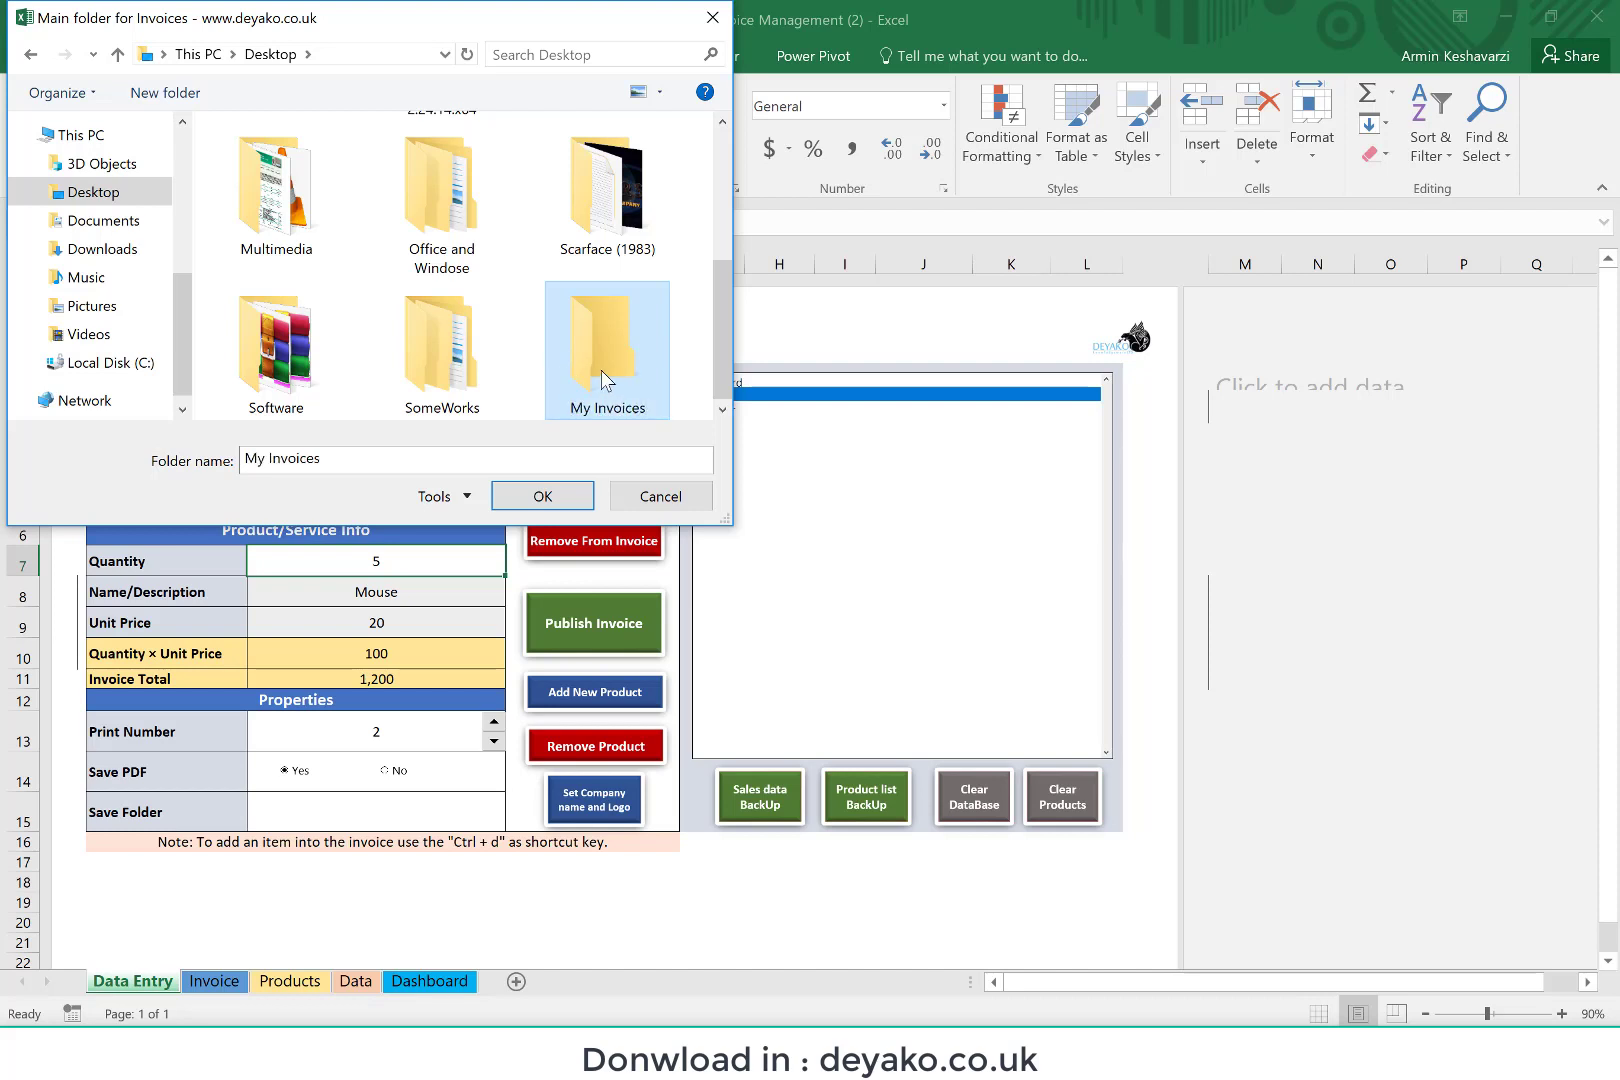
click(545, 497)
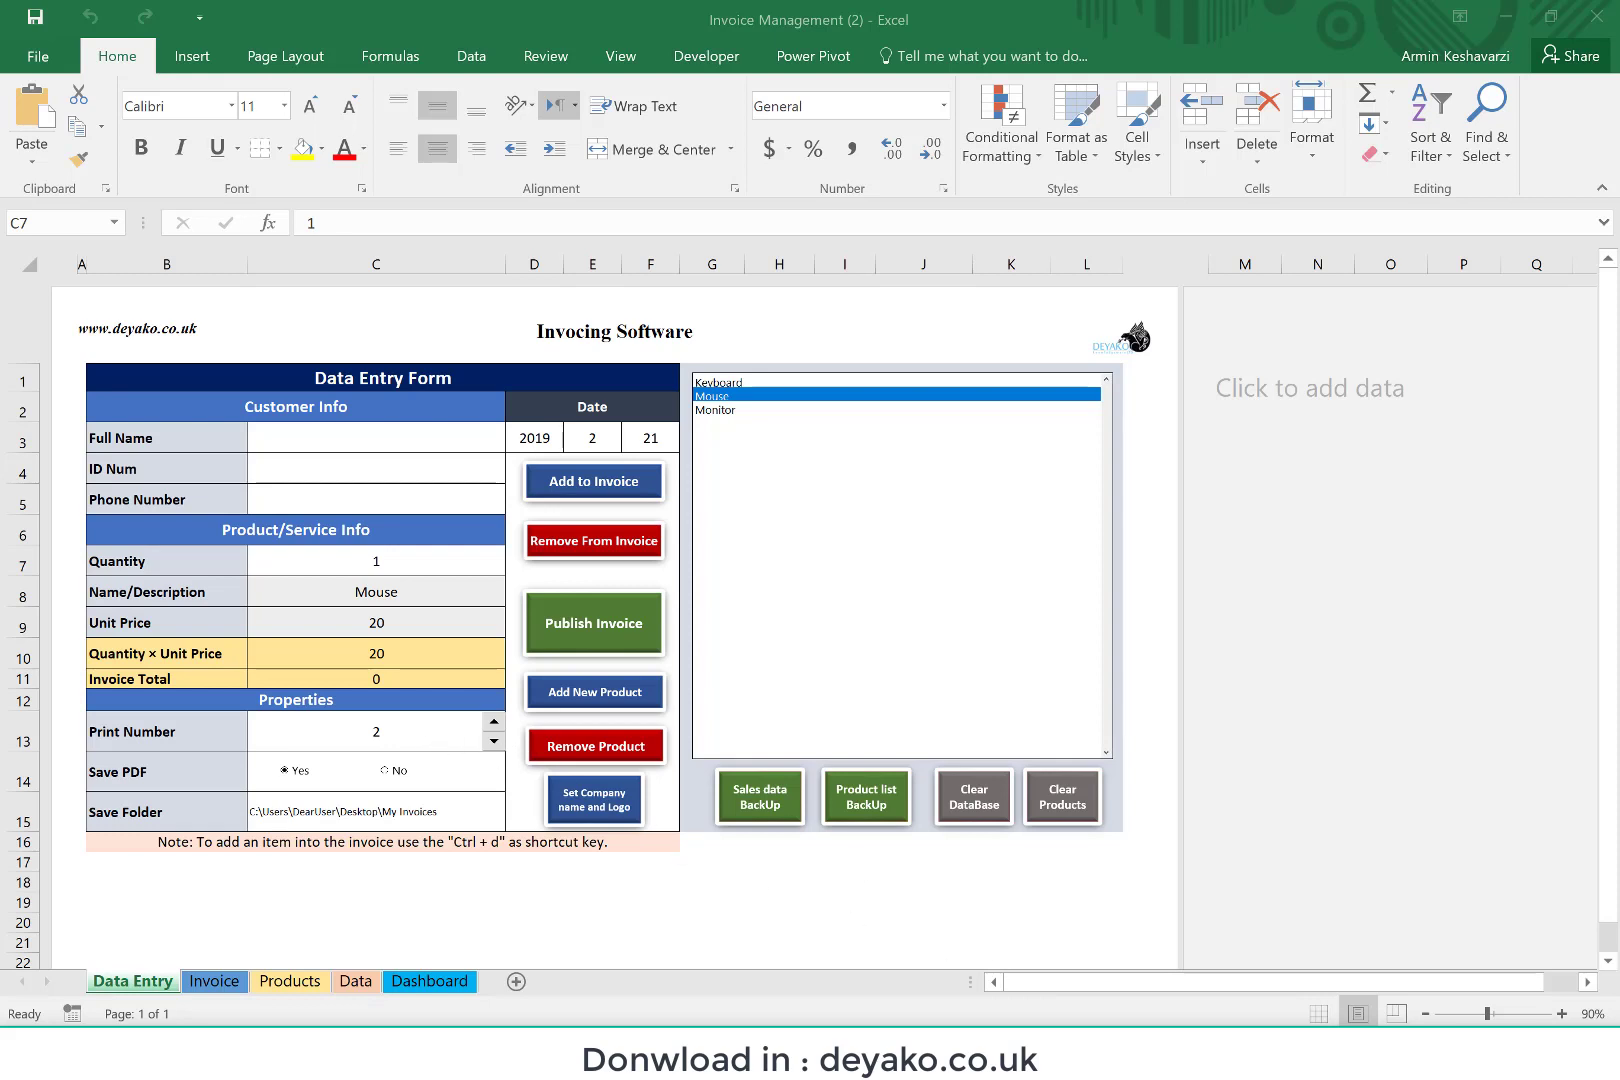
Step: Open the HP LaserJet print queue, cancel the queued Invoice Management document and close the queue
right_click(1188, 1047)
click(1258, 997)
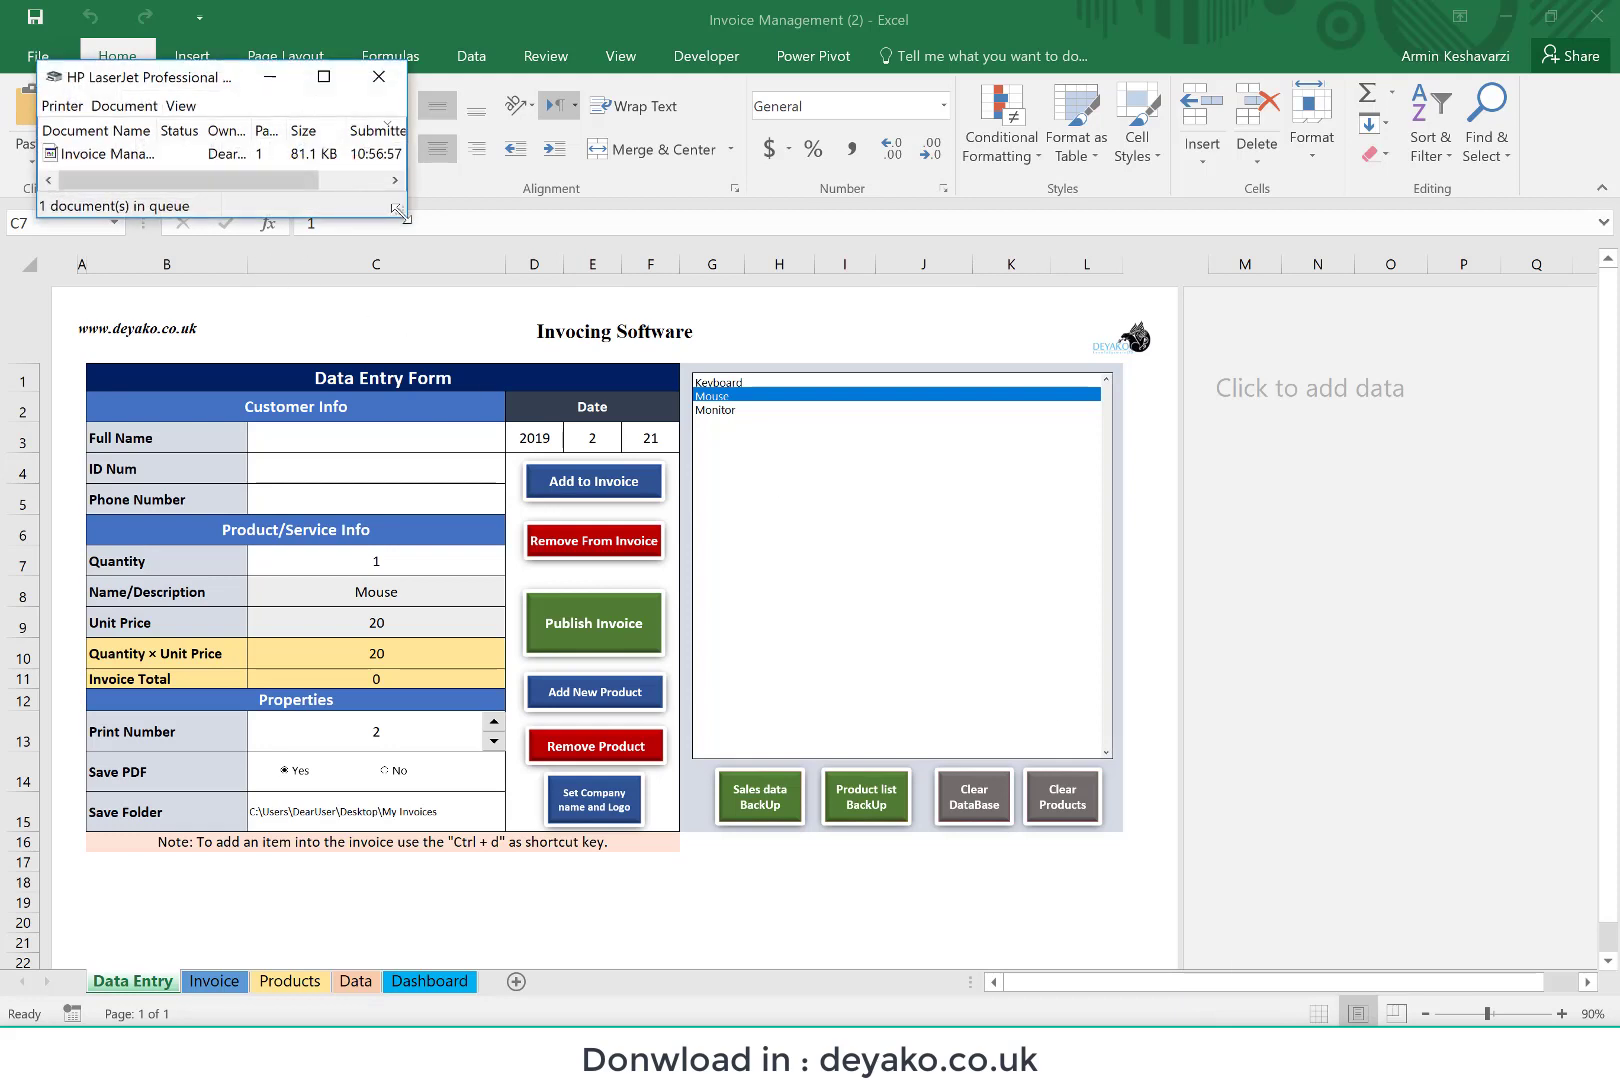
drag(400, 212, 551, 296)
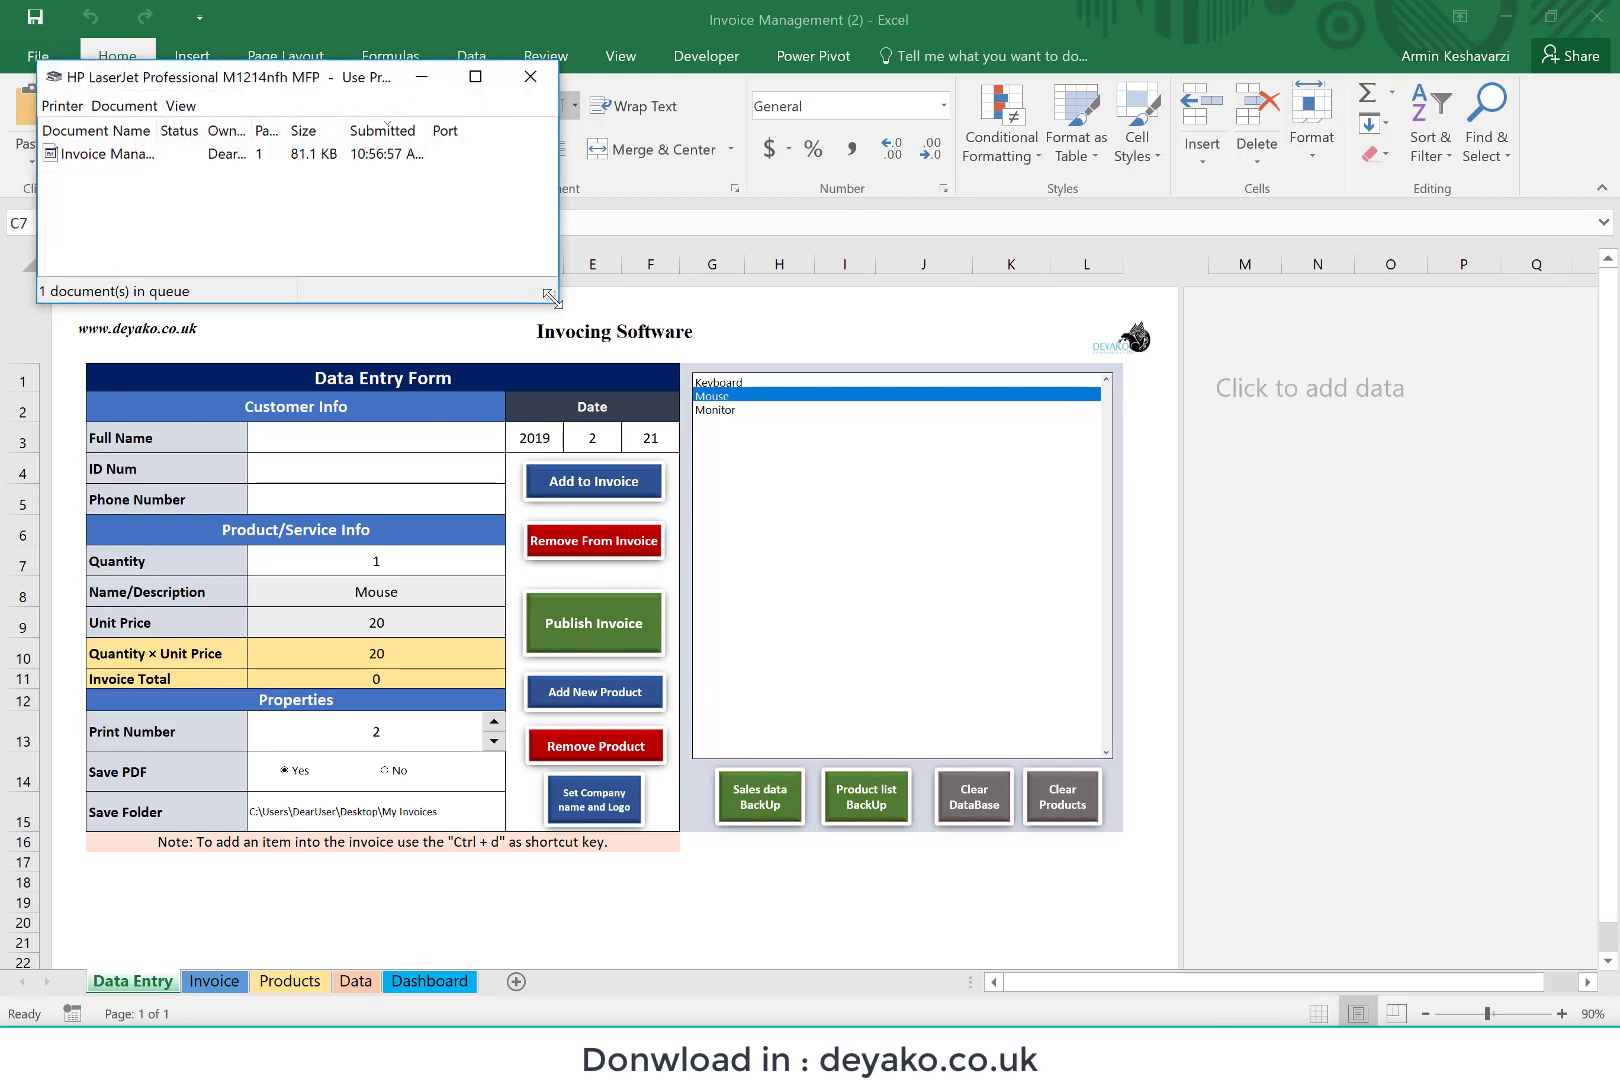
click(106, 153)
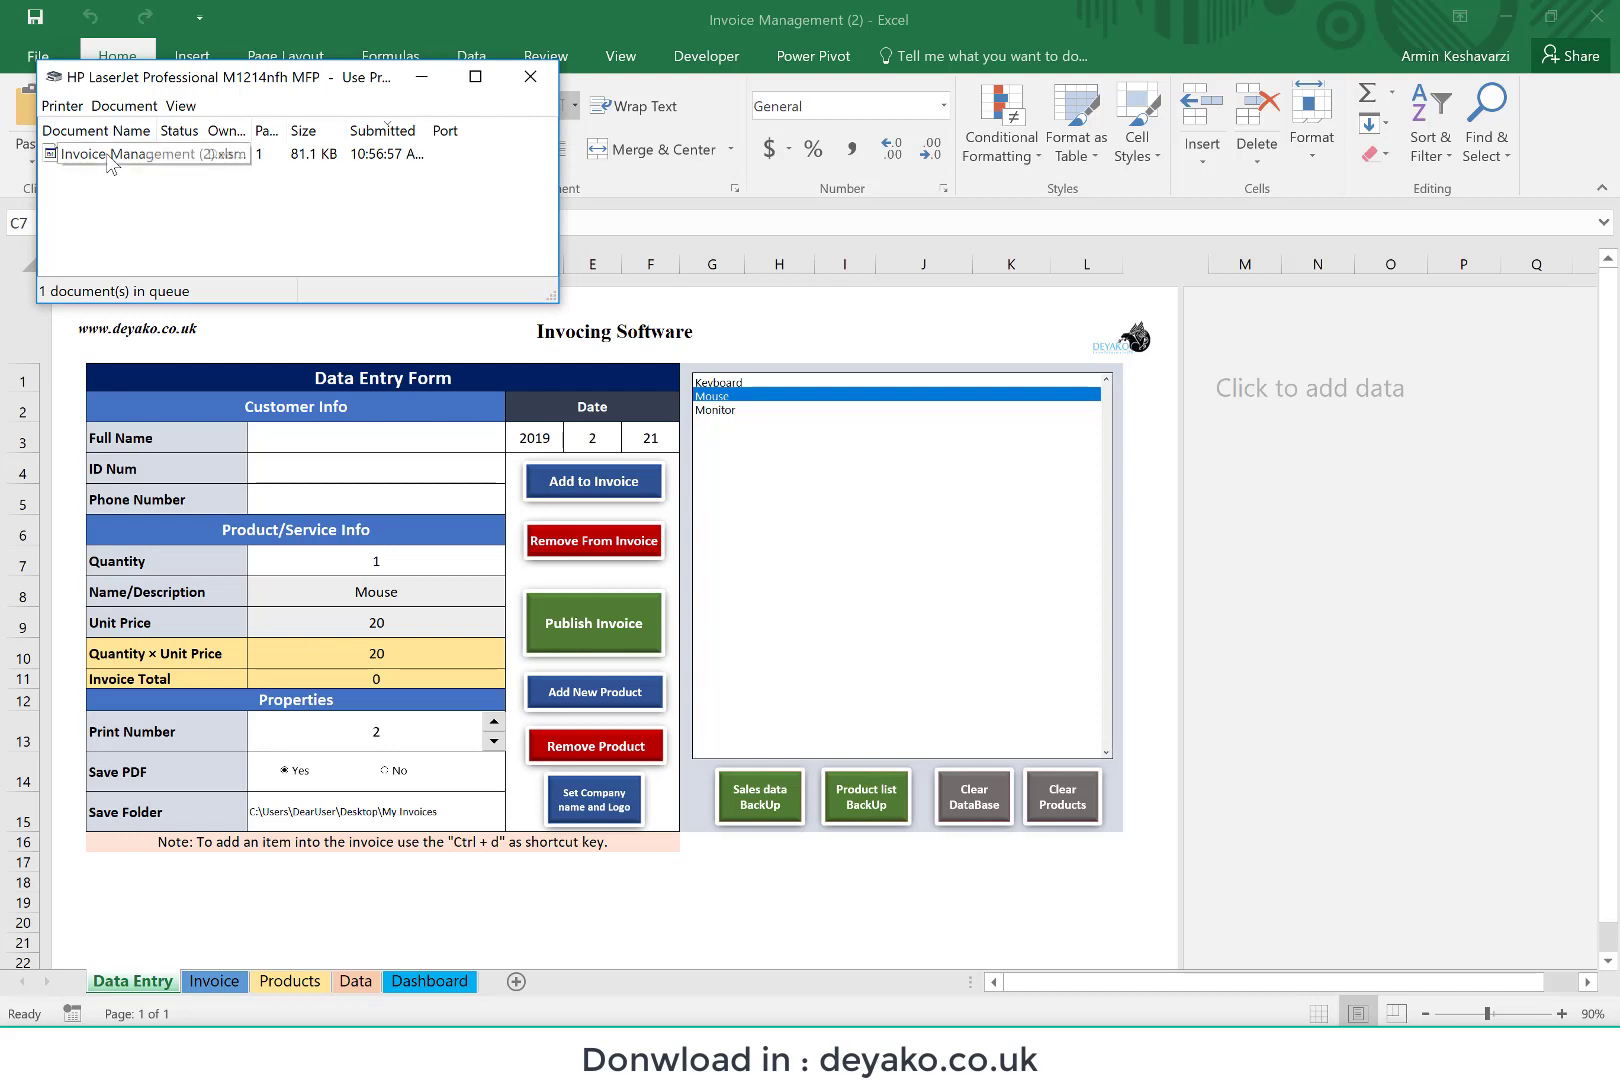
right_click(106, 153)
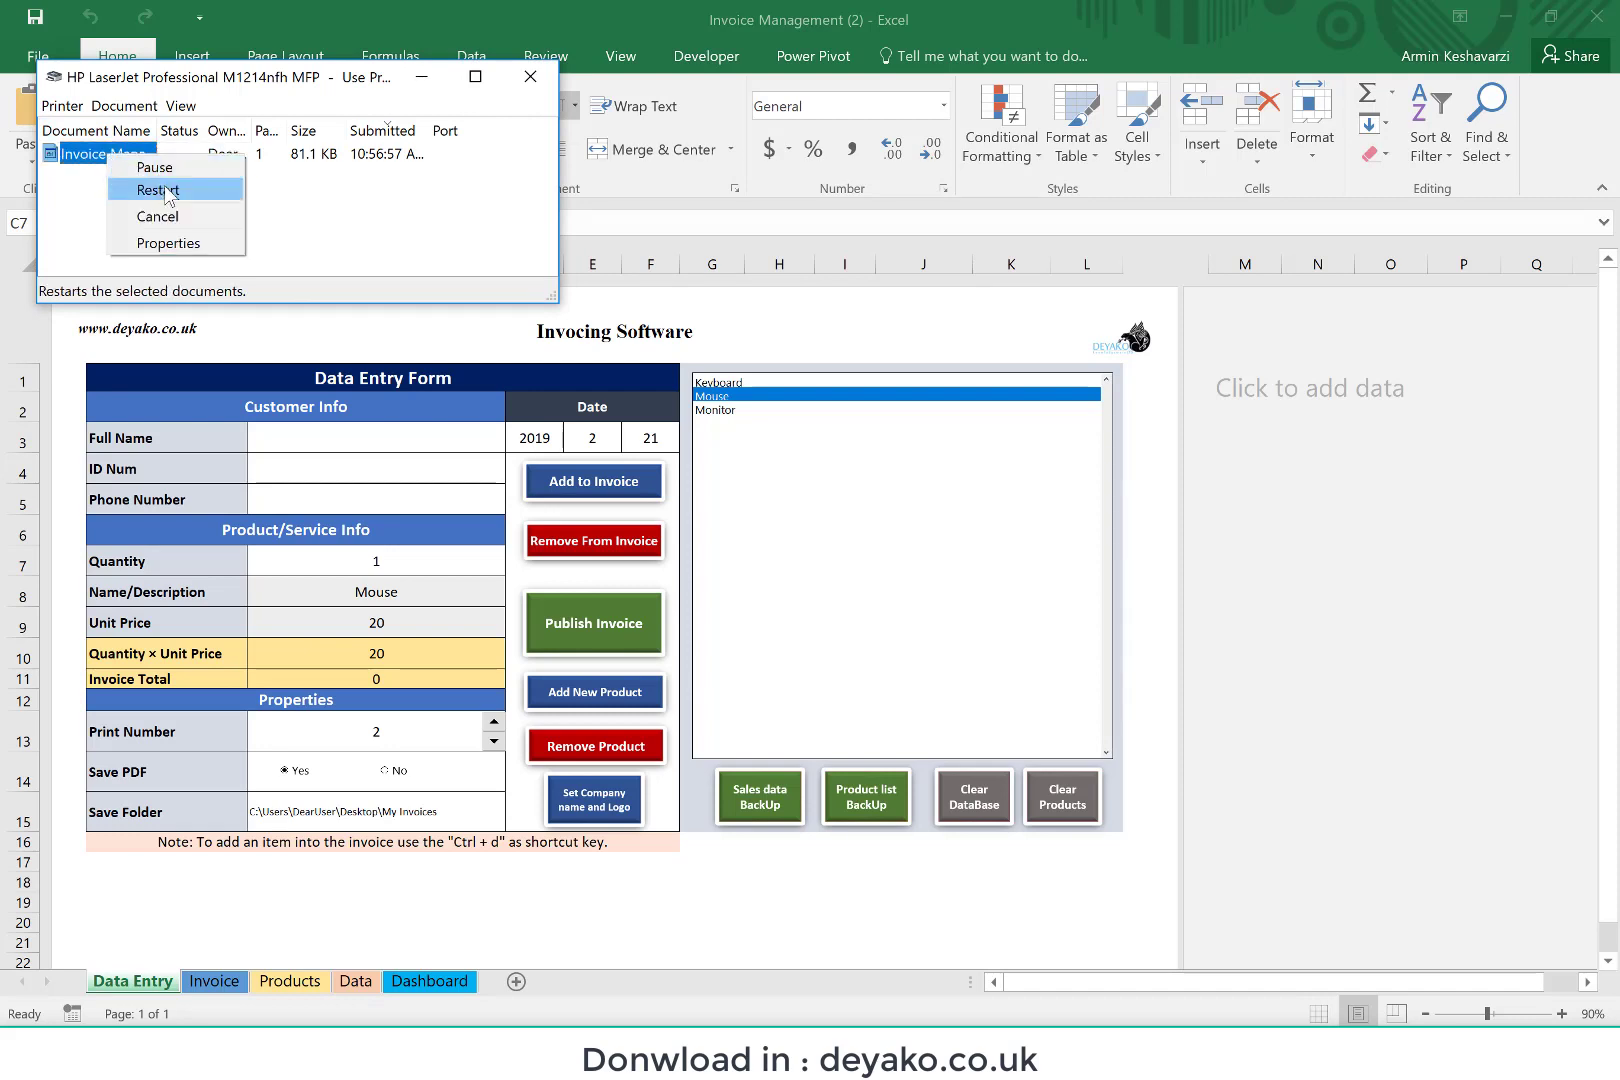
click(184, 215)
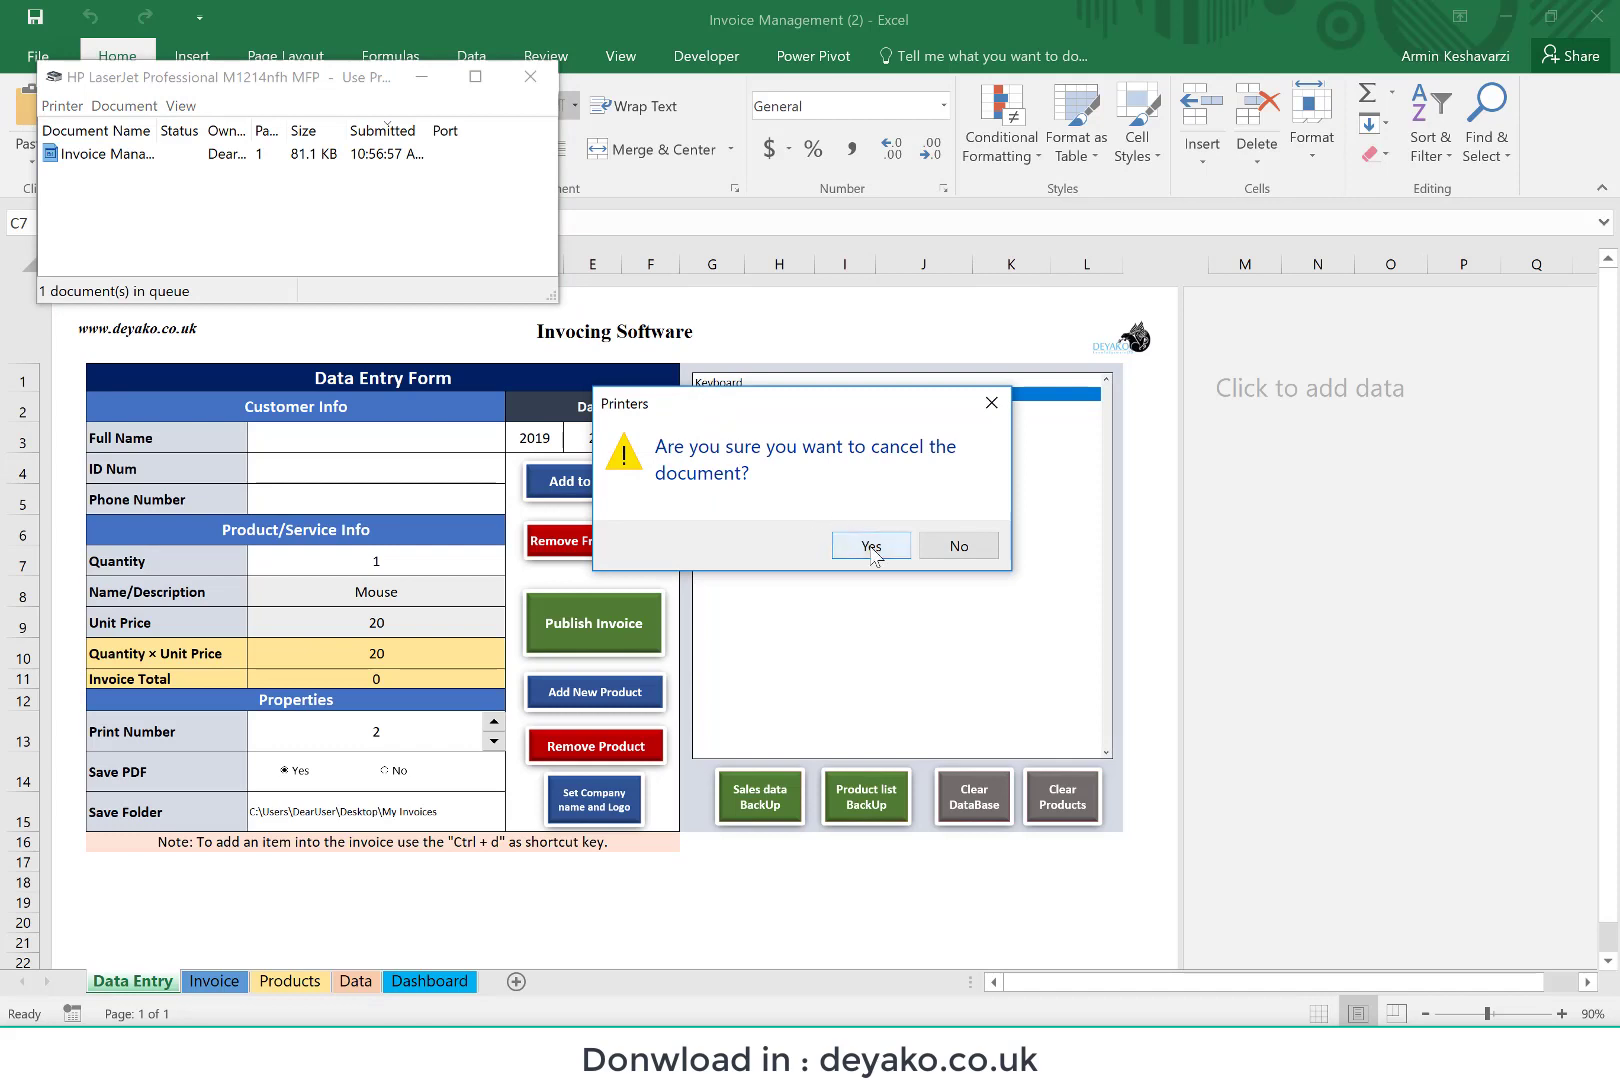
click(871, 546)
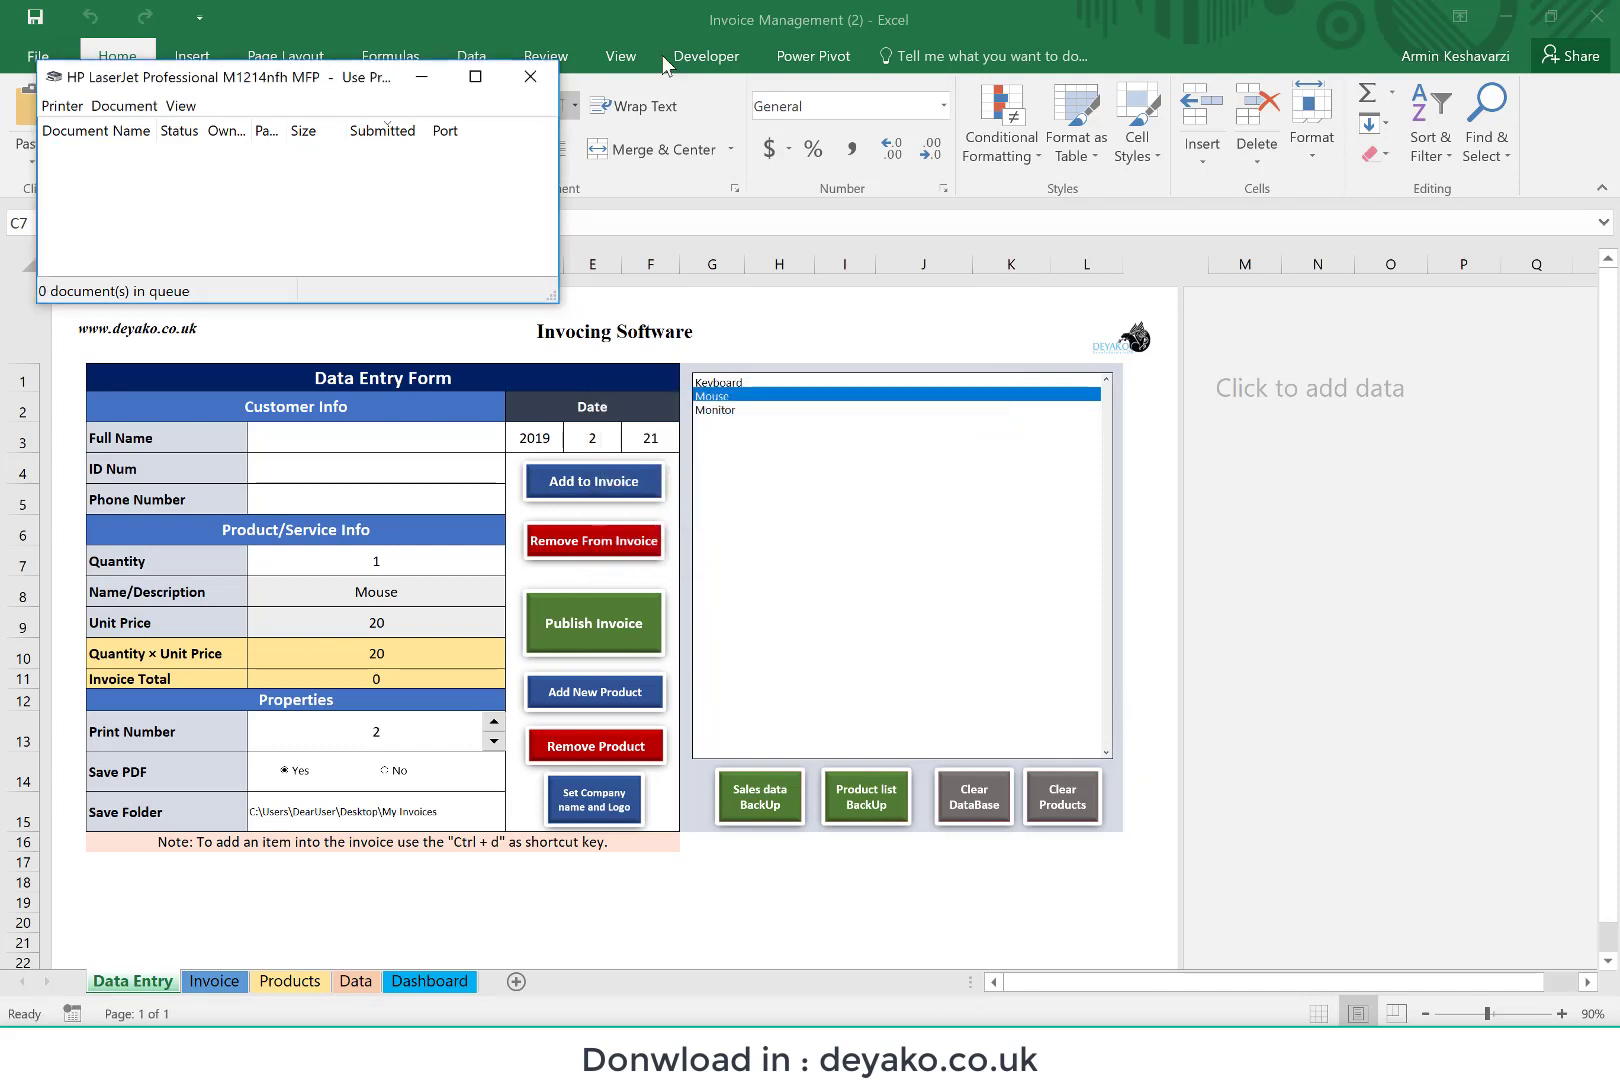
click(538, 76)
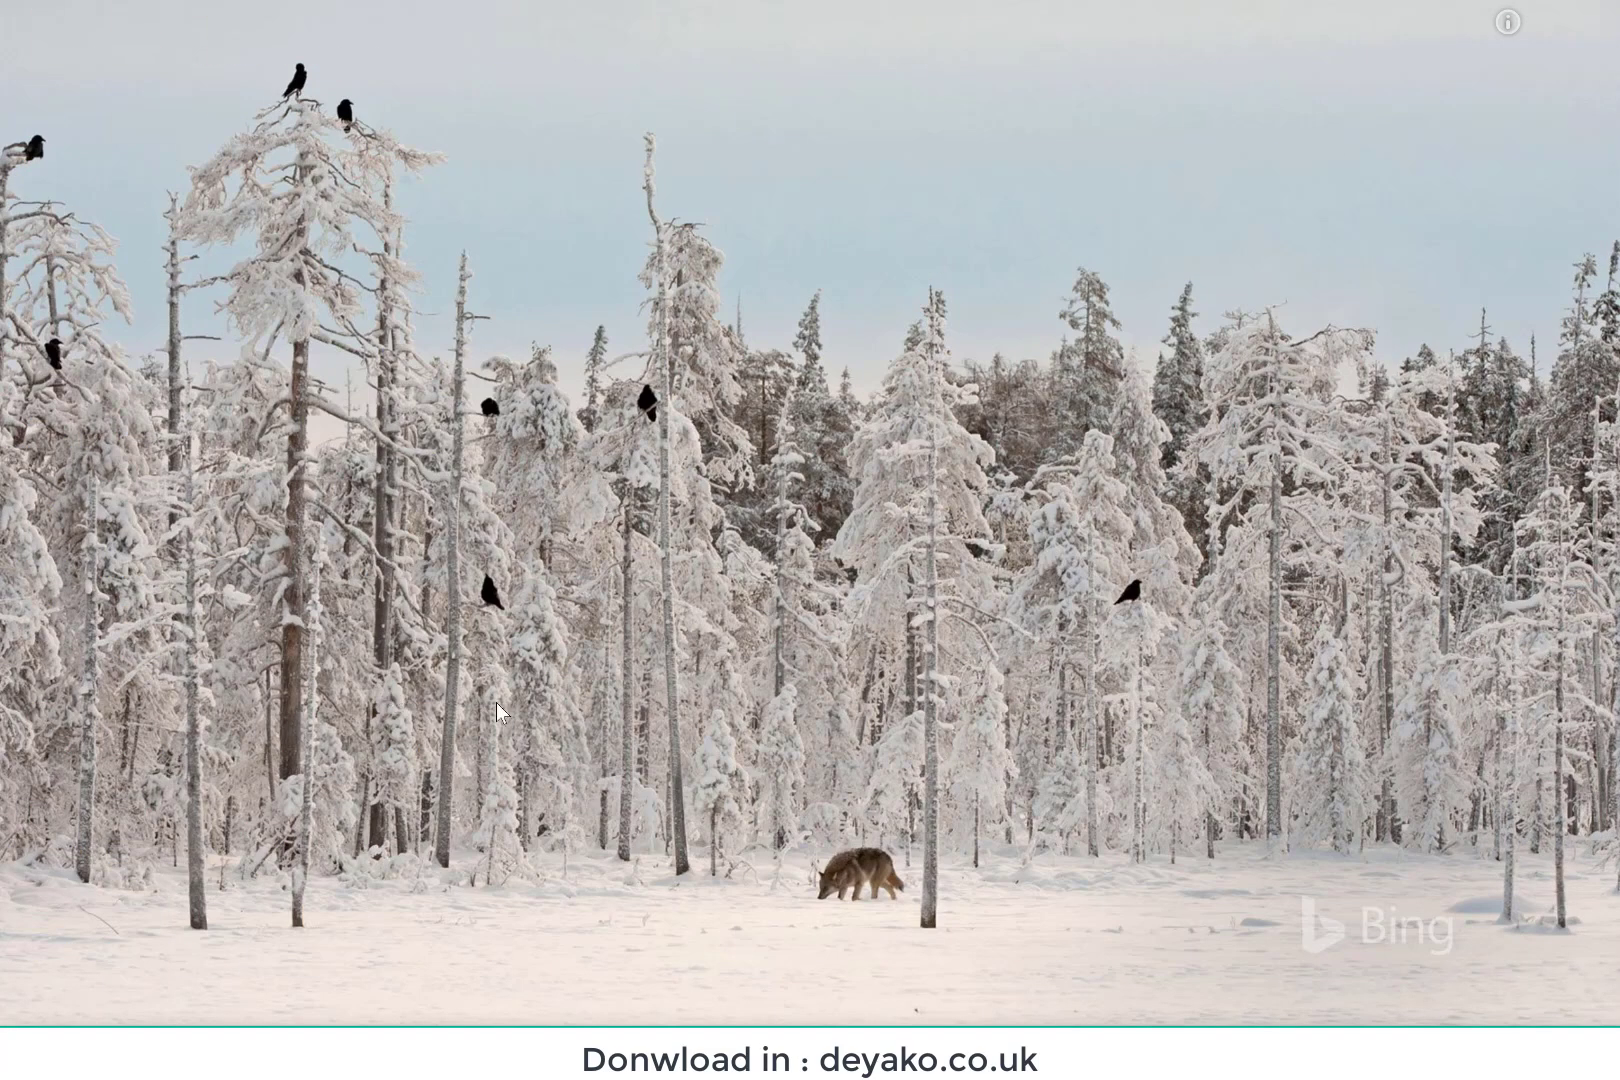
Step: Browse from the desktop into My Invoices and through its subfolders 2019, 2 and 21
click(1297, 648)
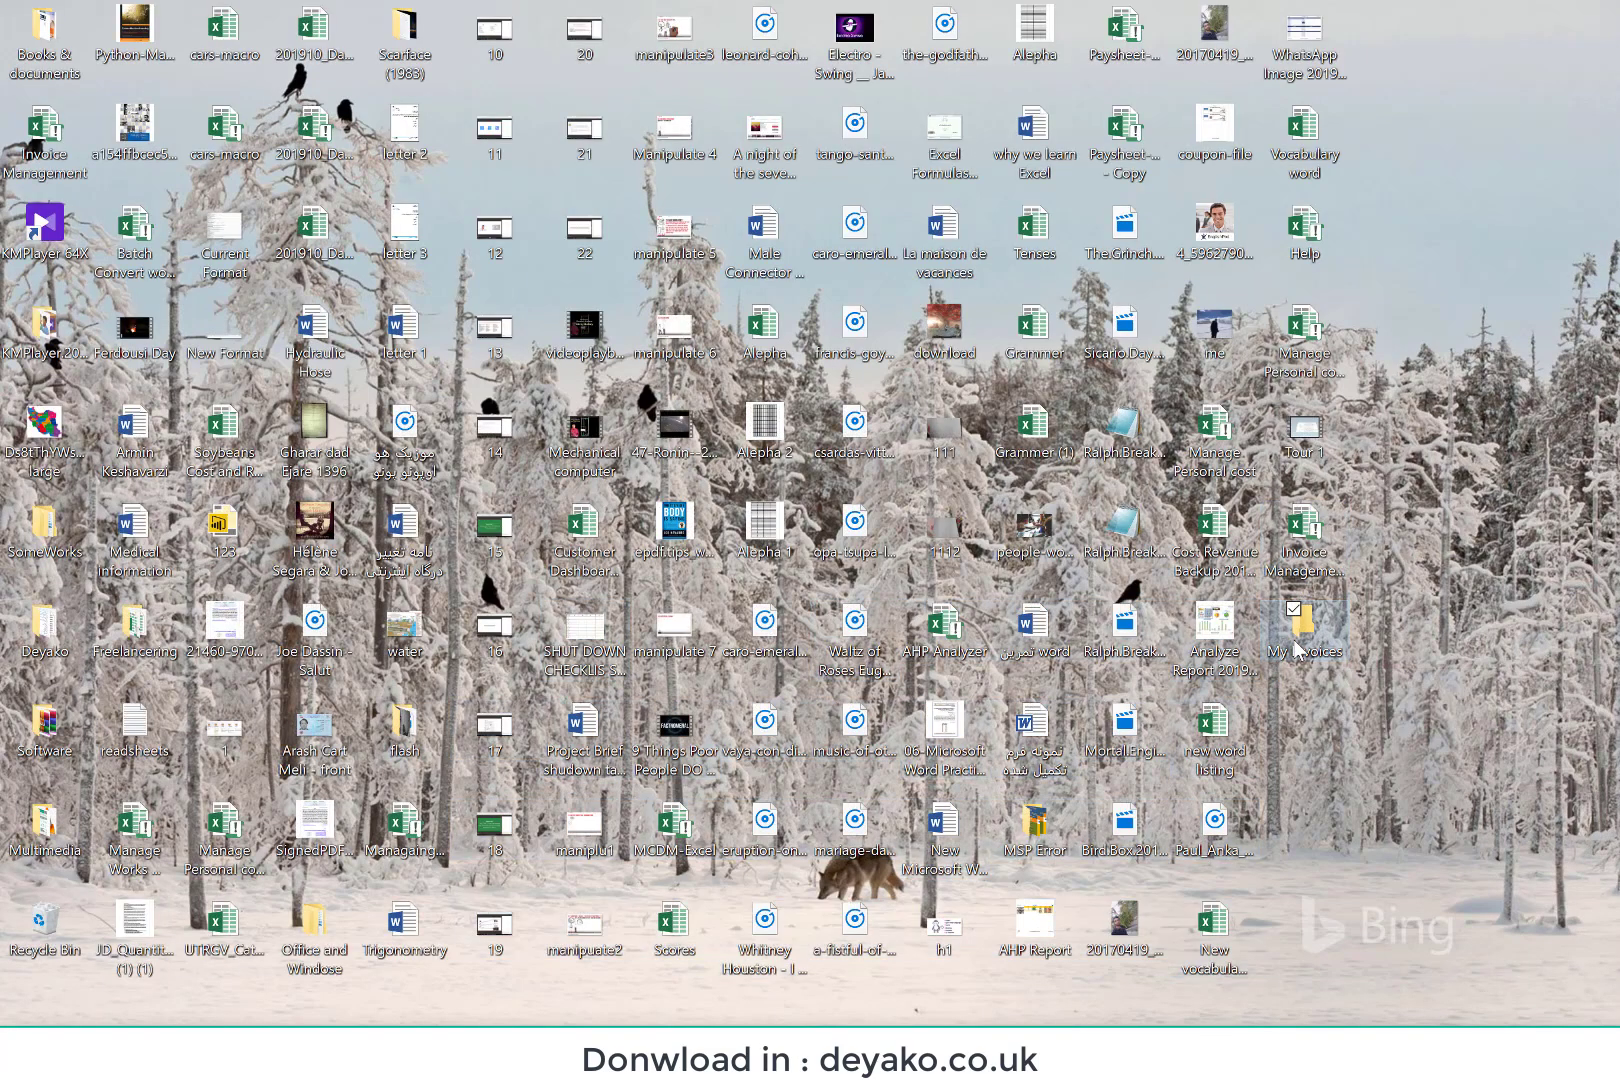
double_click(1297, 648)
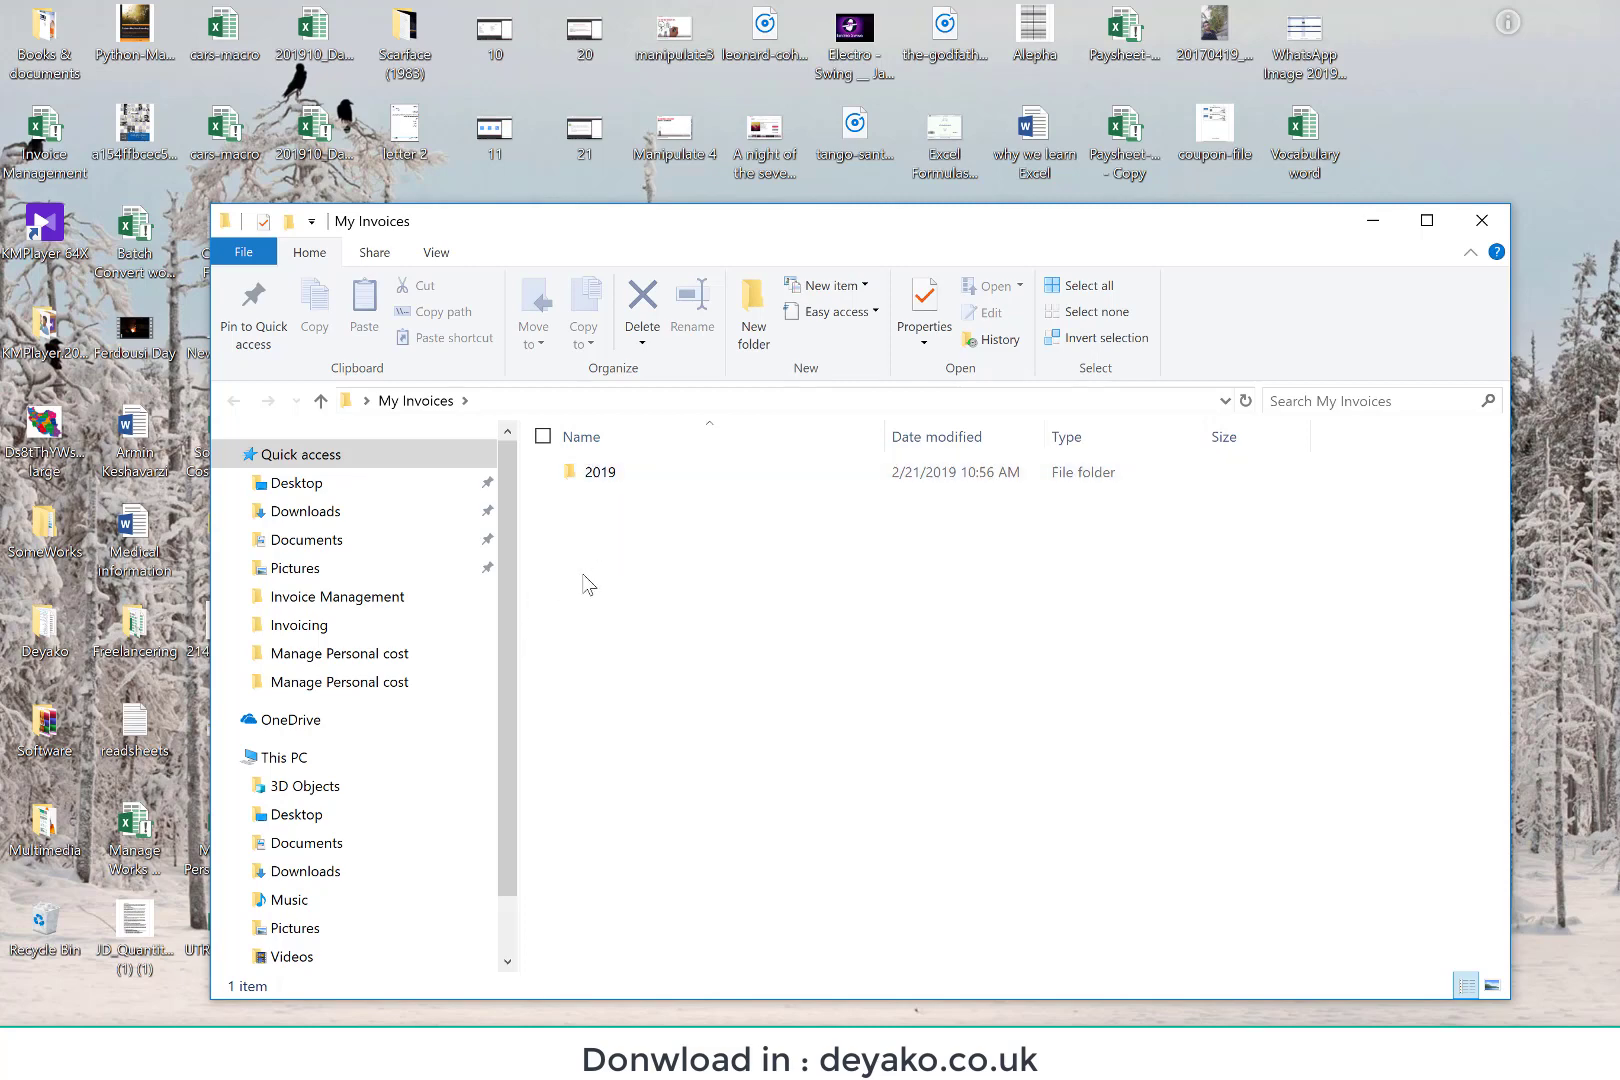
double_click(615, 475)
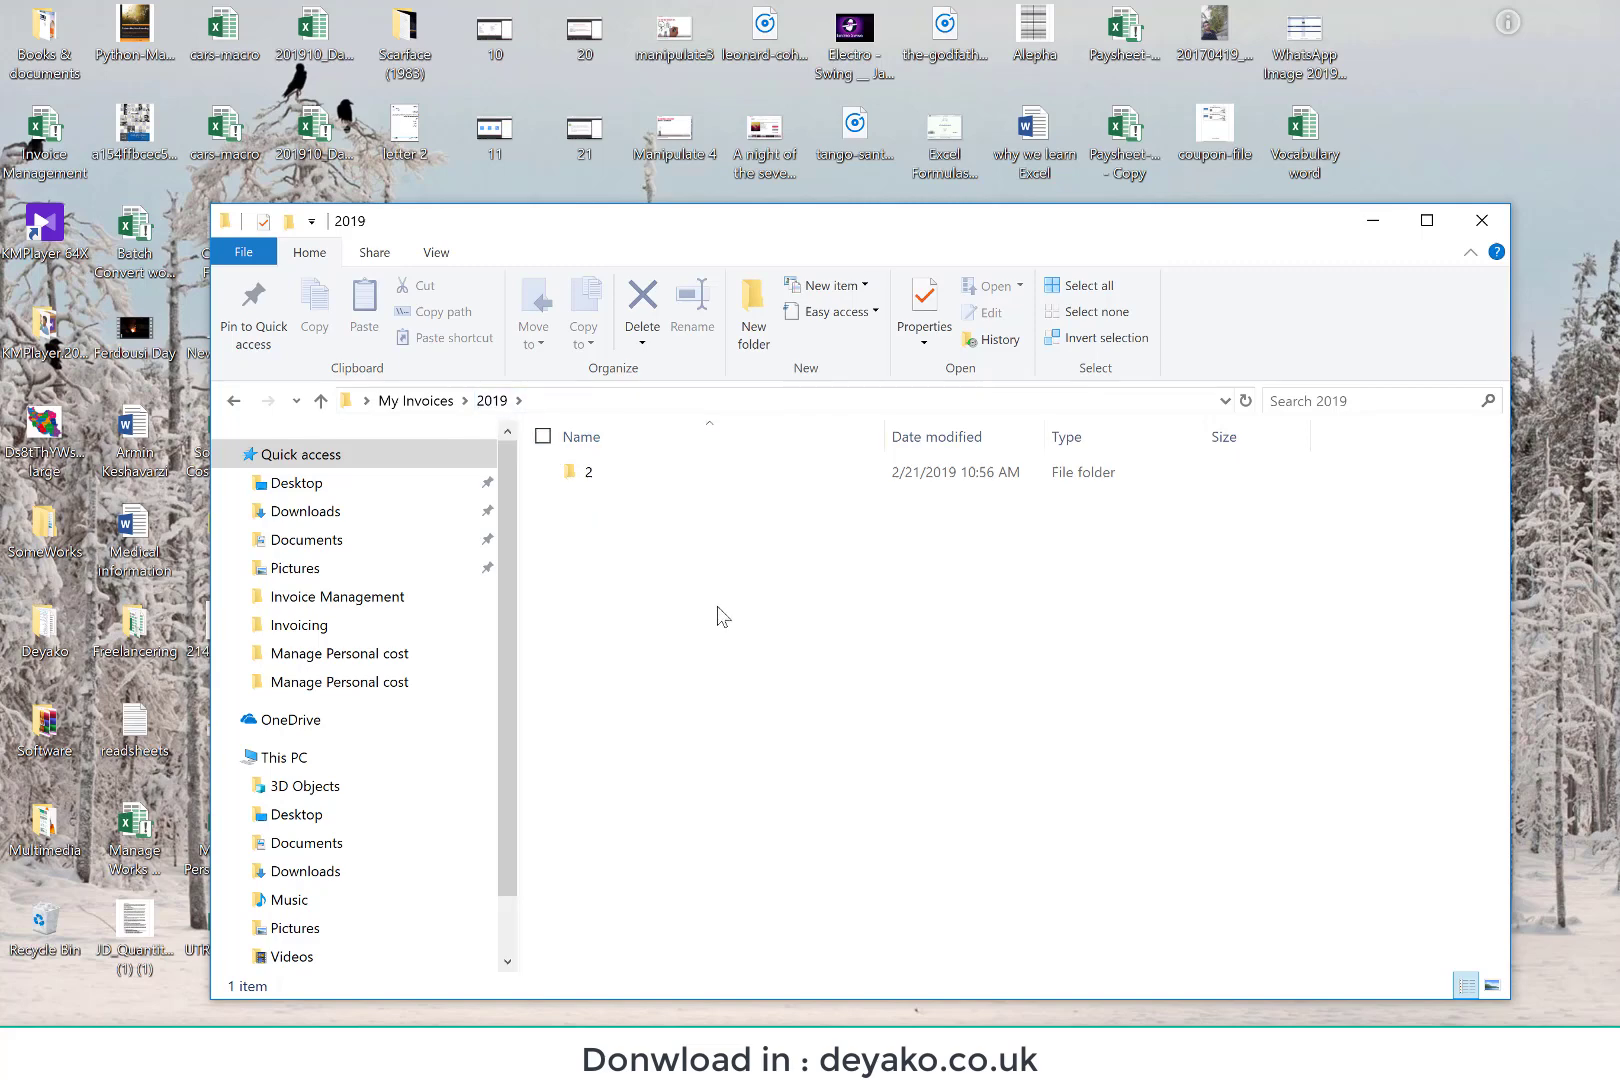
double_click(607, 474)
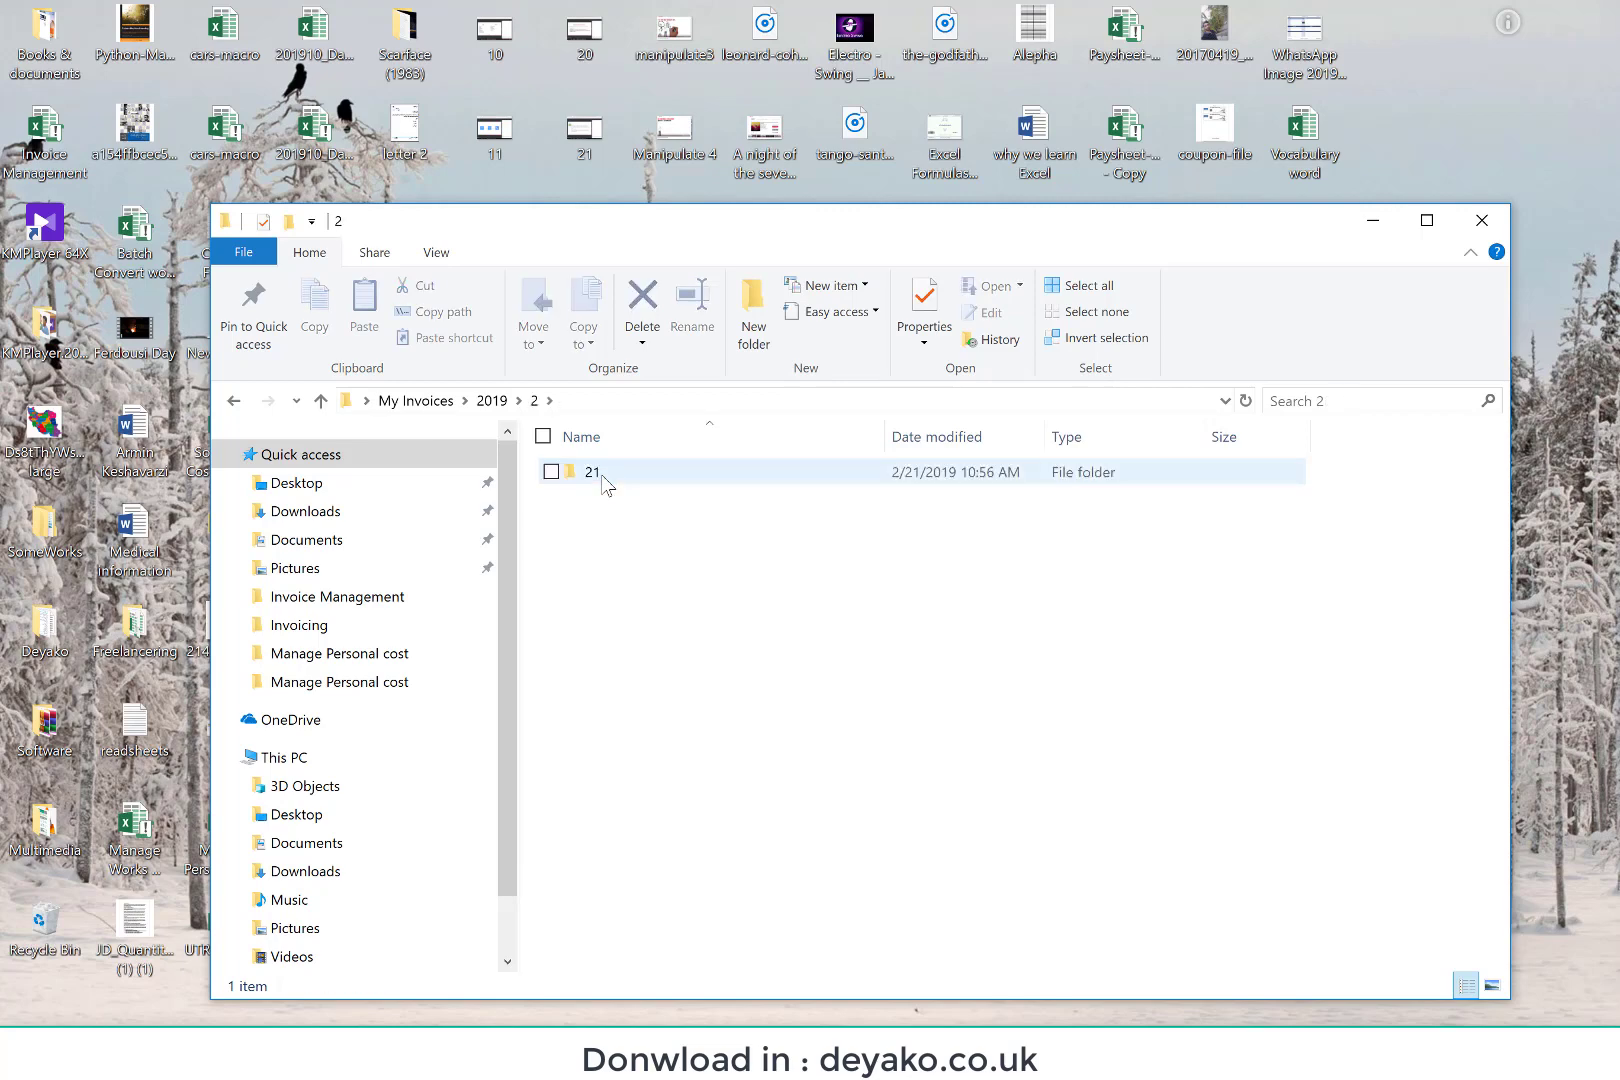
double_click(594, 472)
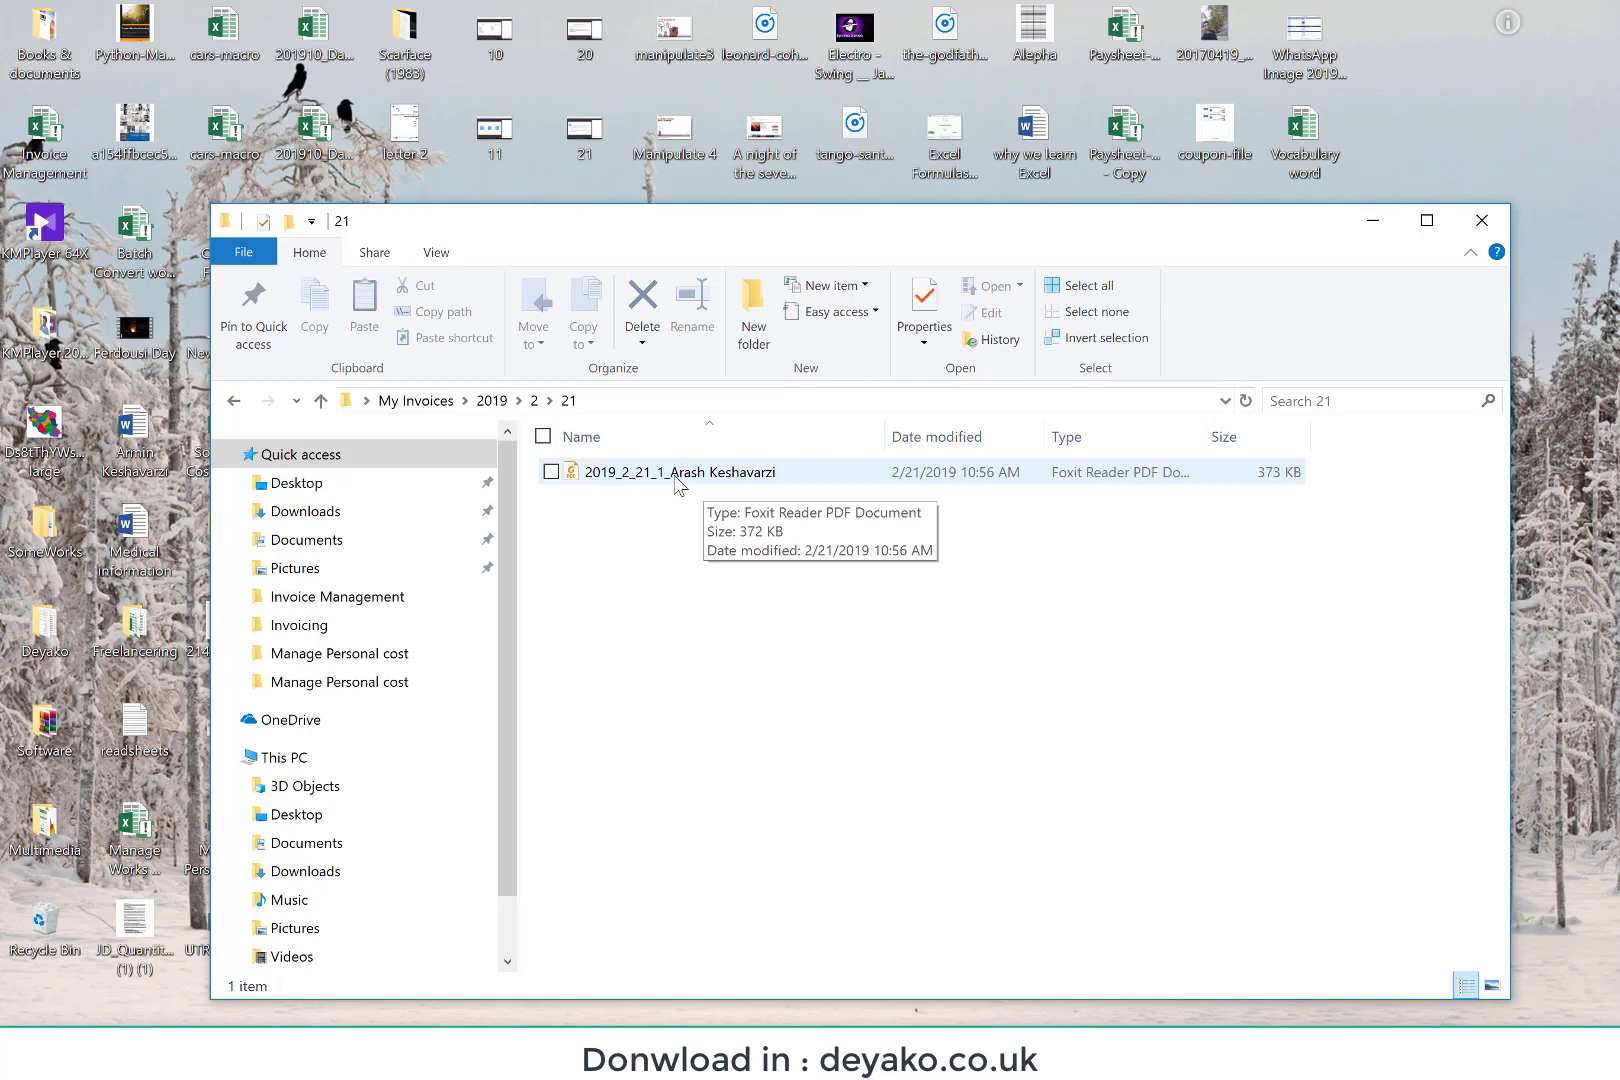
Step: Open the saved invoice PDF, review its item rows, total, seller and customer info, and close it
double_click(710, 477)
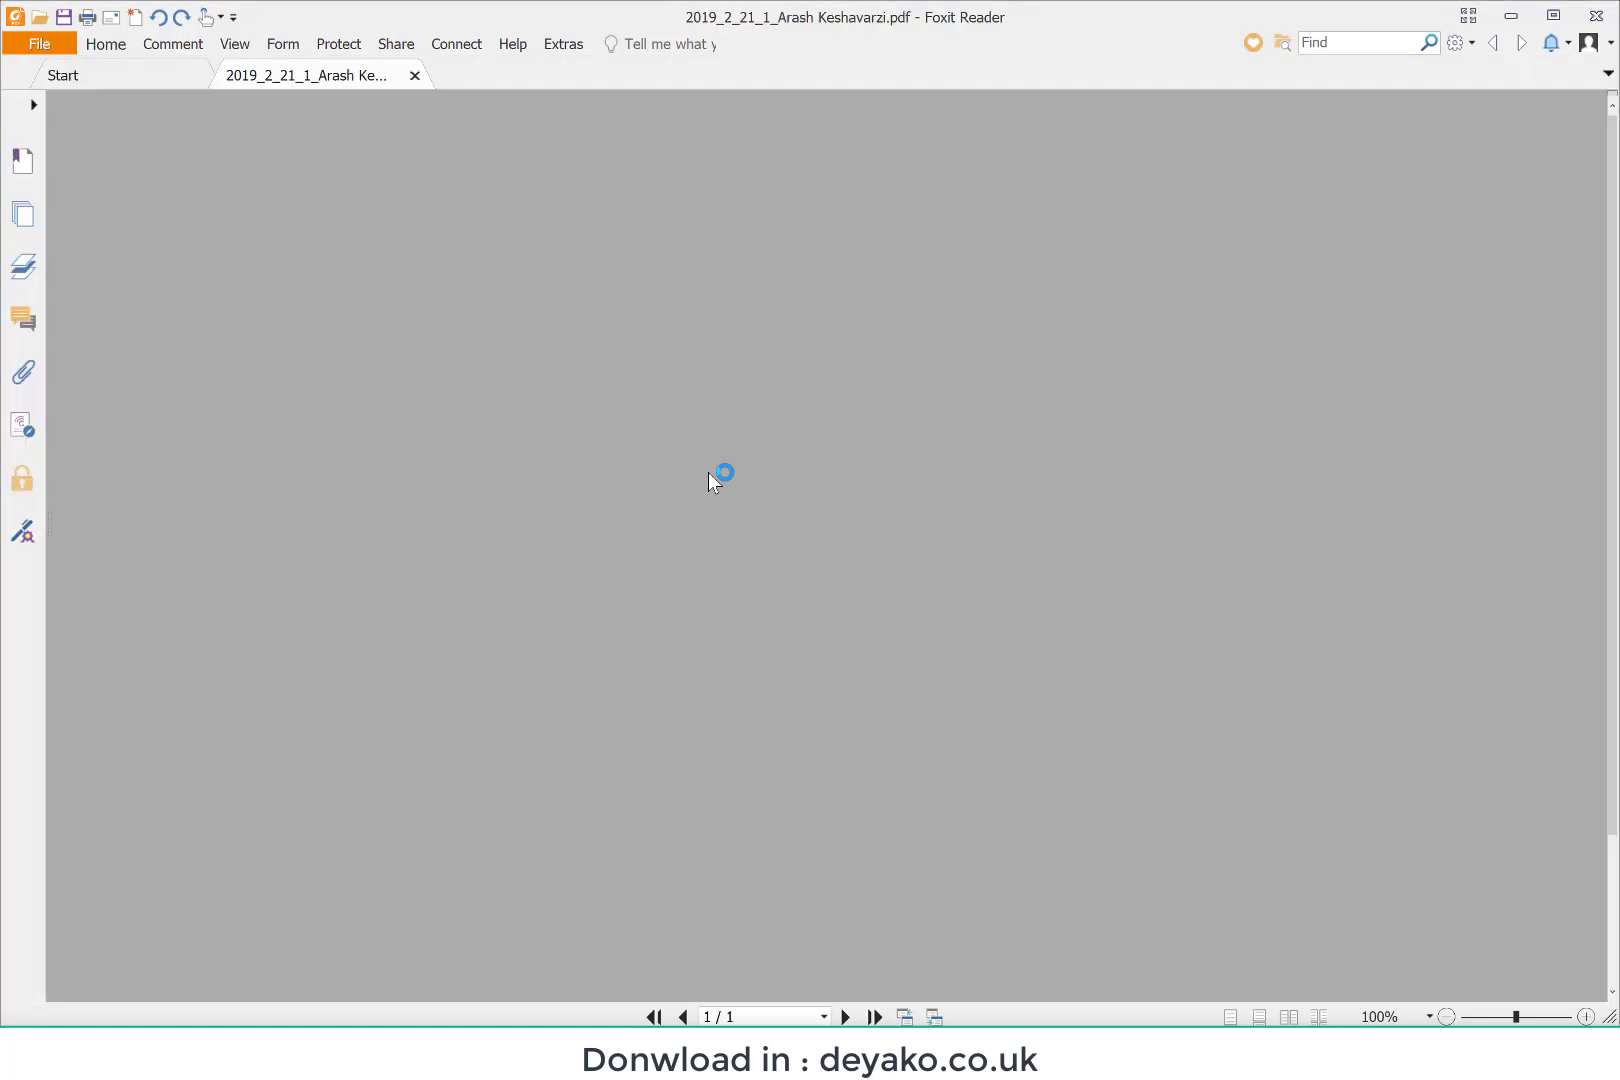
scroll(710, 477, down, 3)
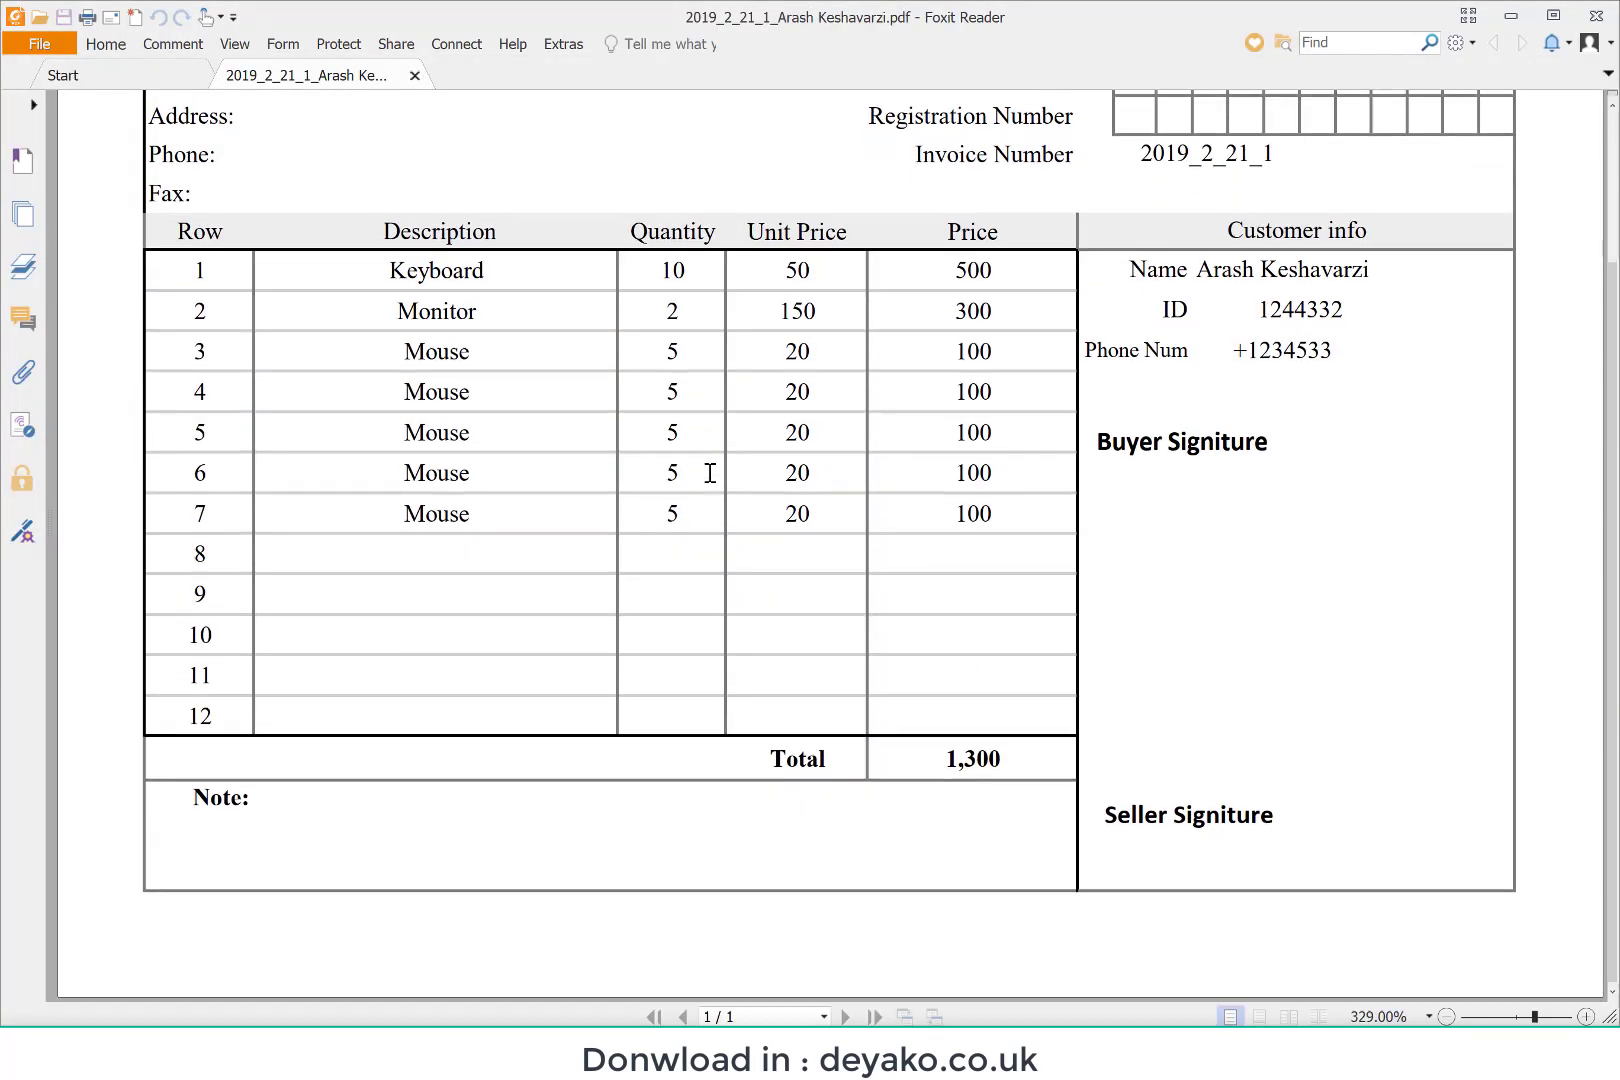
scroll(710, 473, up, 2)
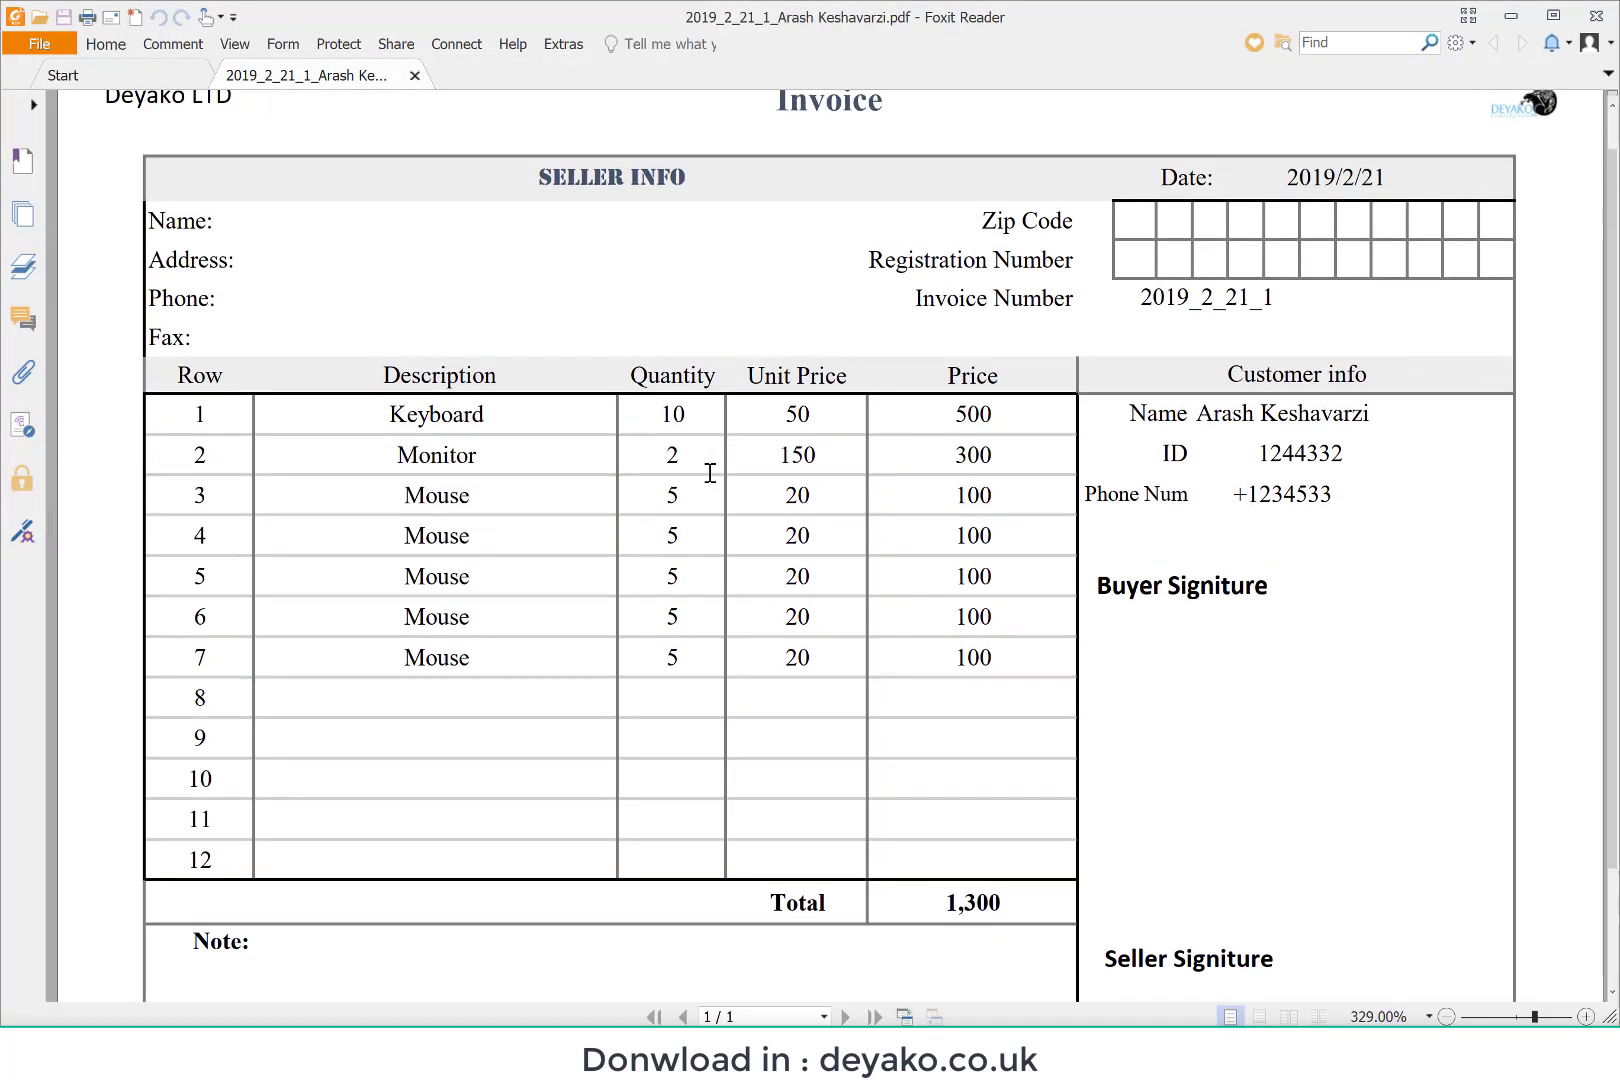
scroll(710, 473, up, 1)
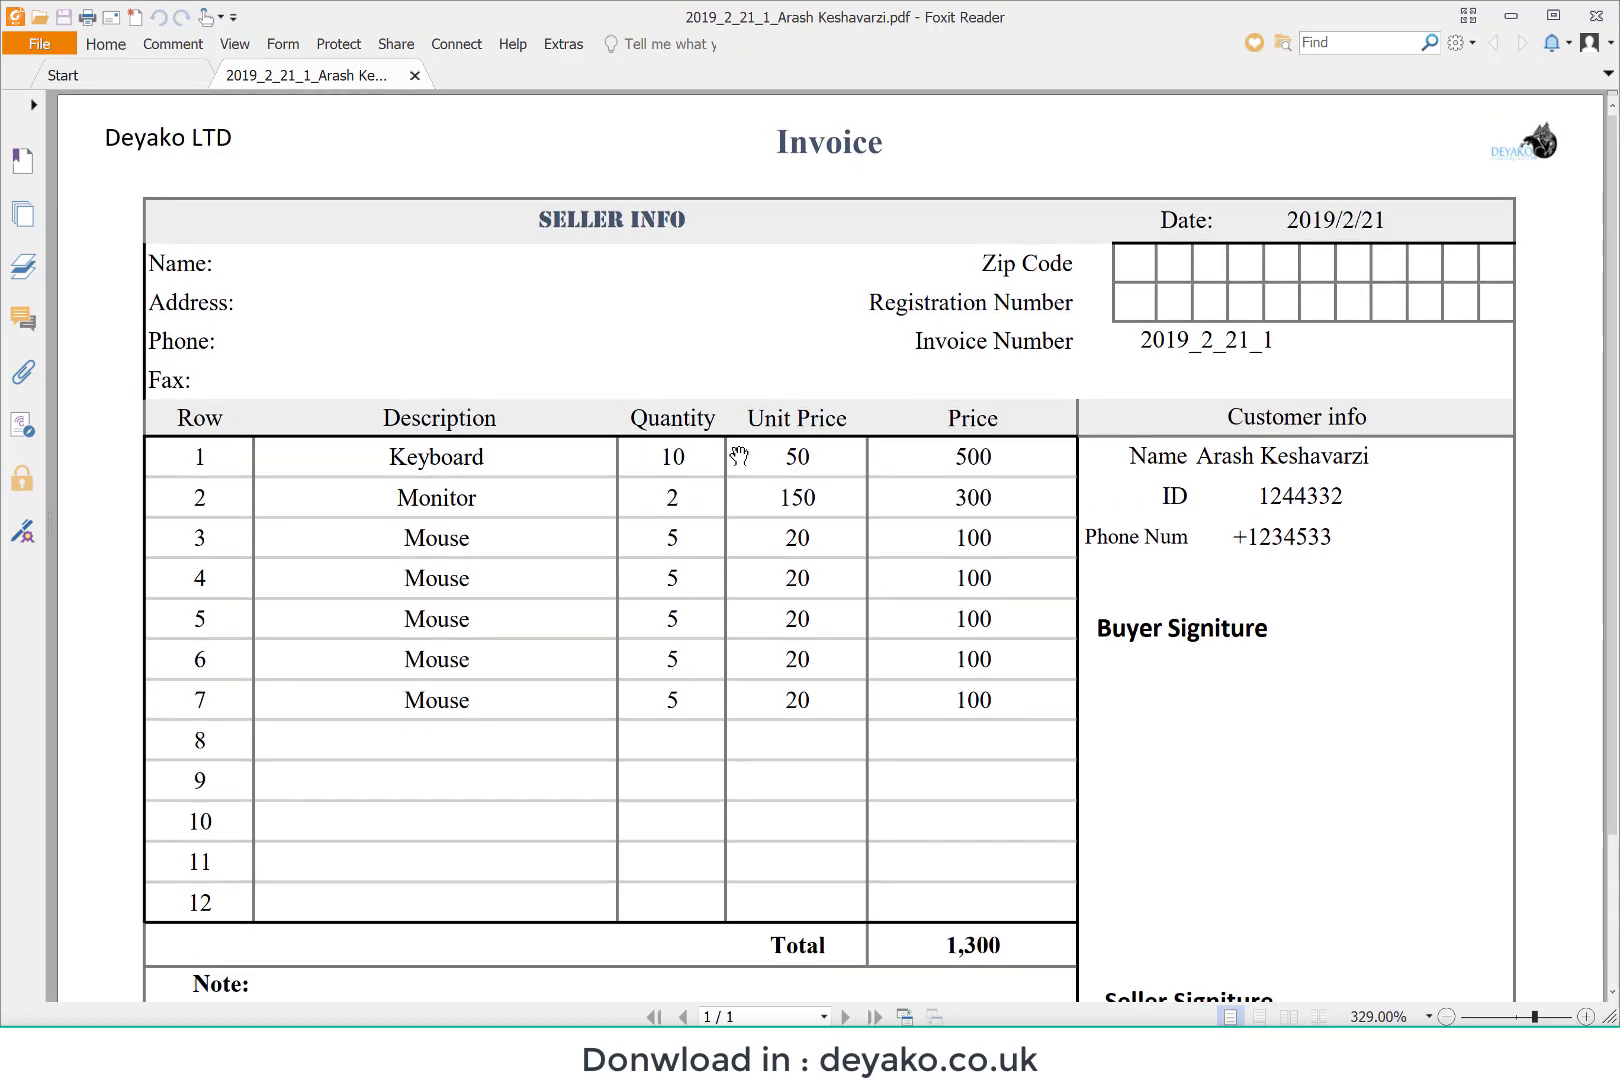
click(1596, 16)
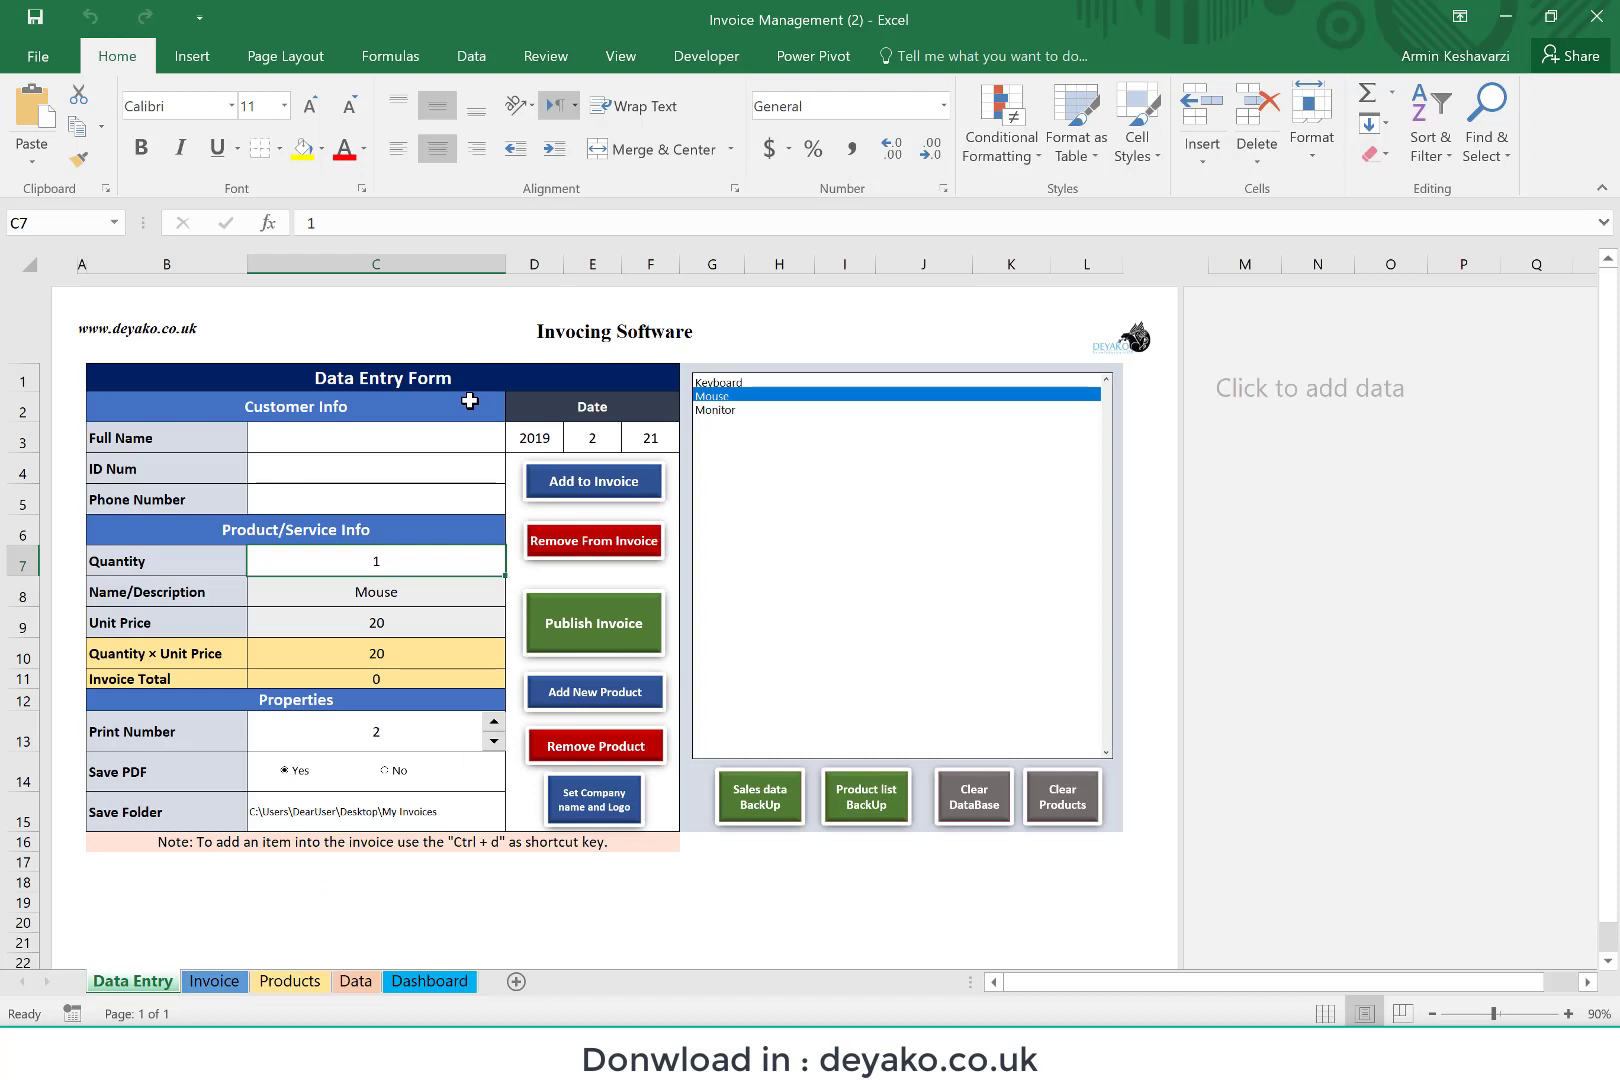
Step: Enter the new customer's full name, ID number and phone number on the Data Entry form, and select the Quantity field
click(341, 441)
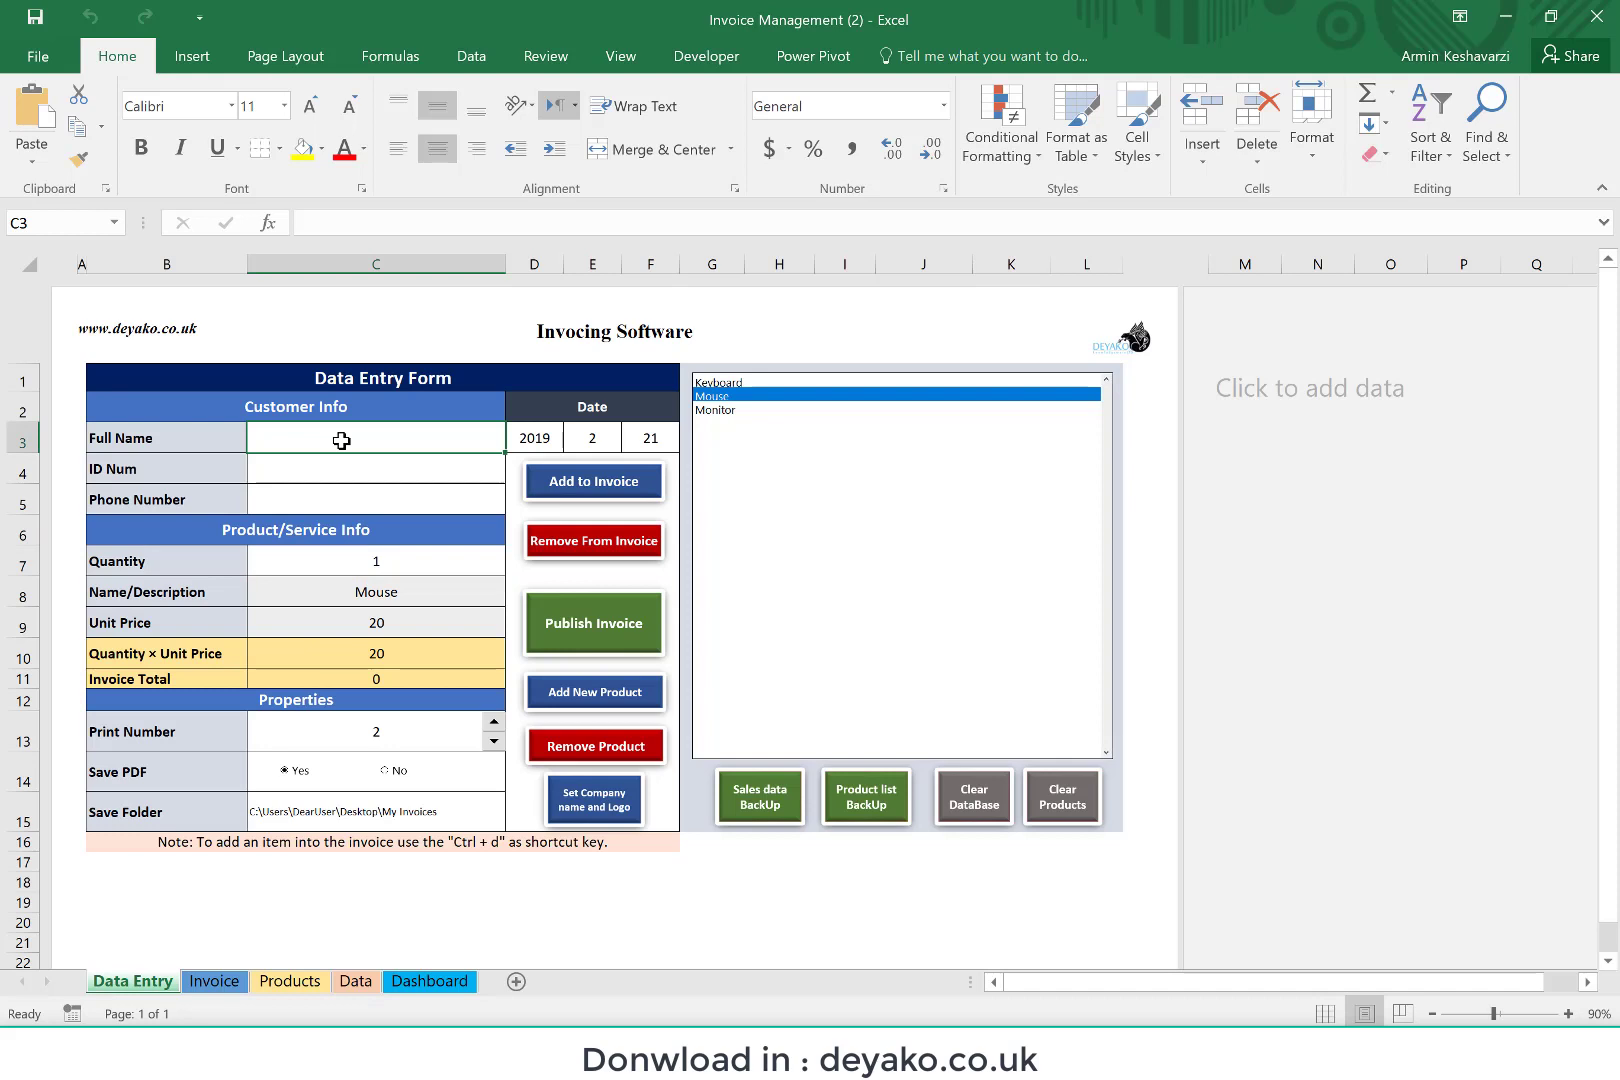
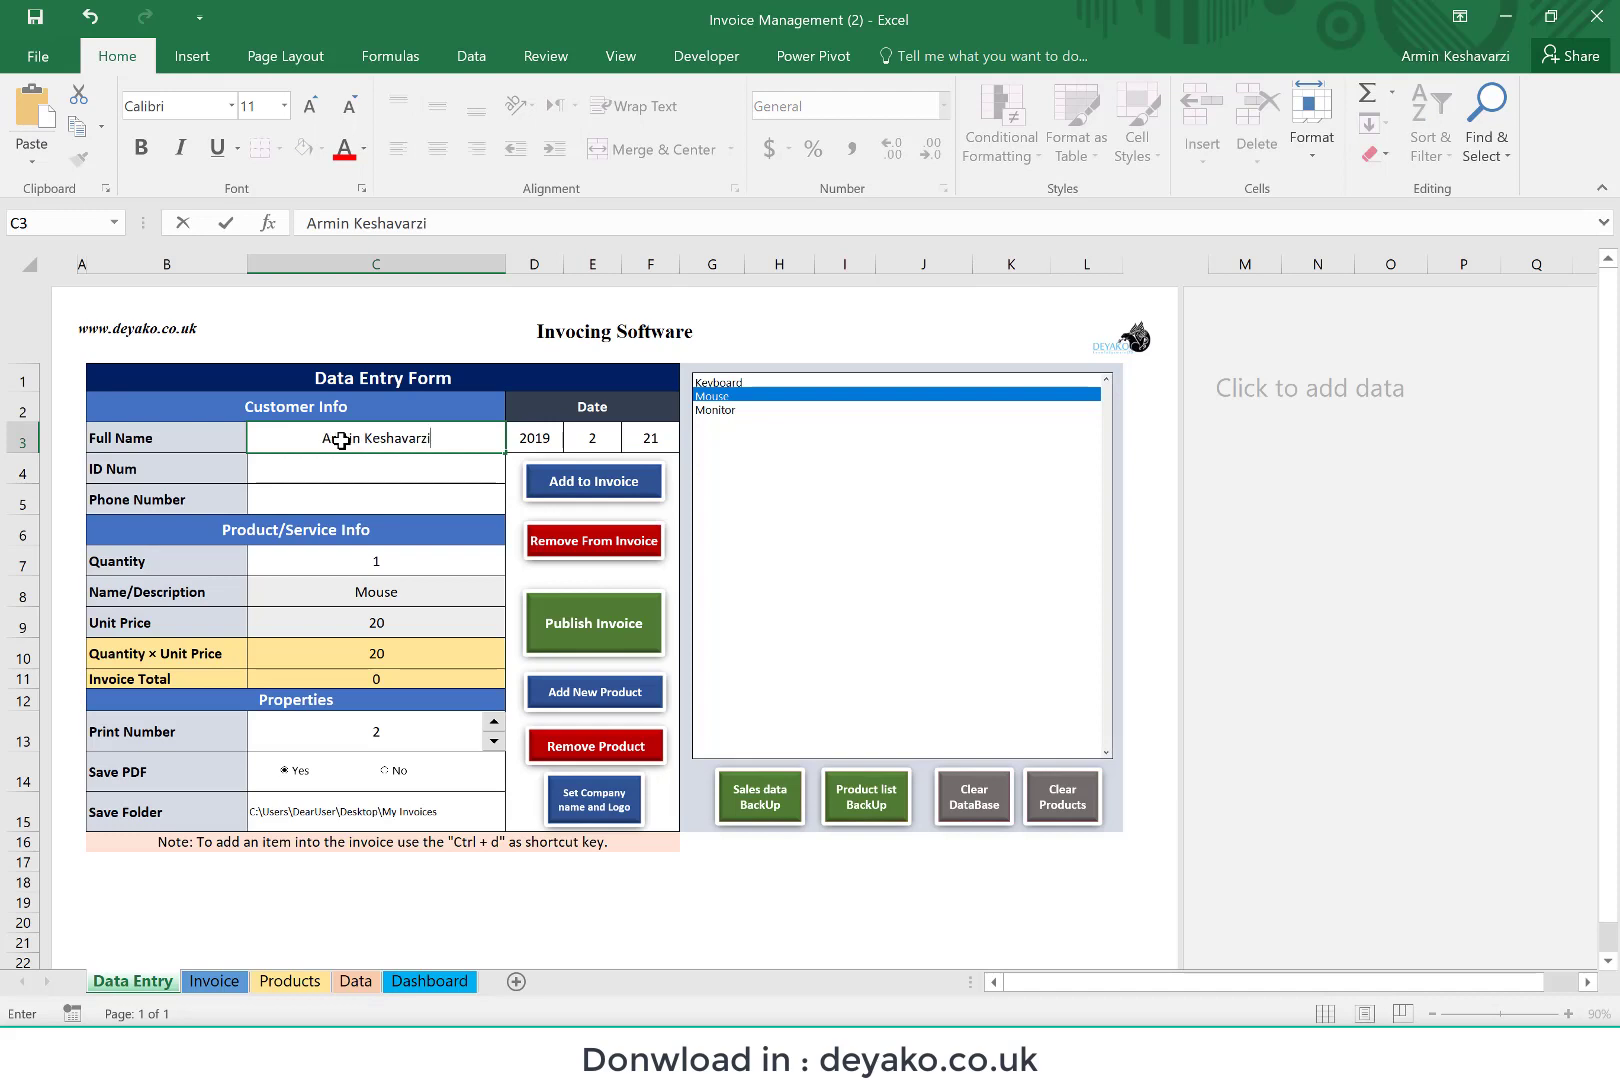
key(Return)
text(34652382)
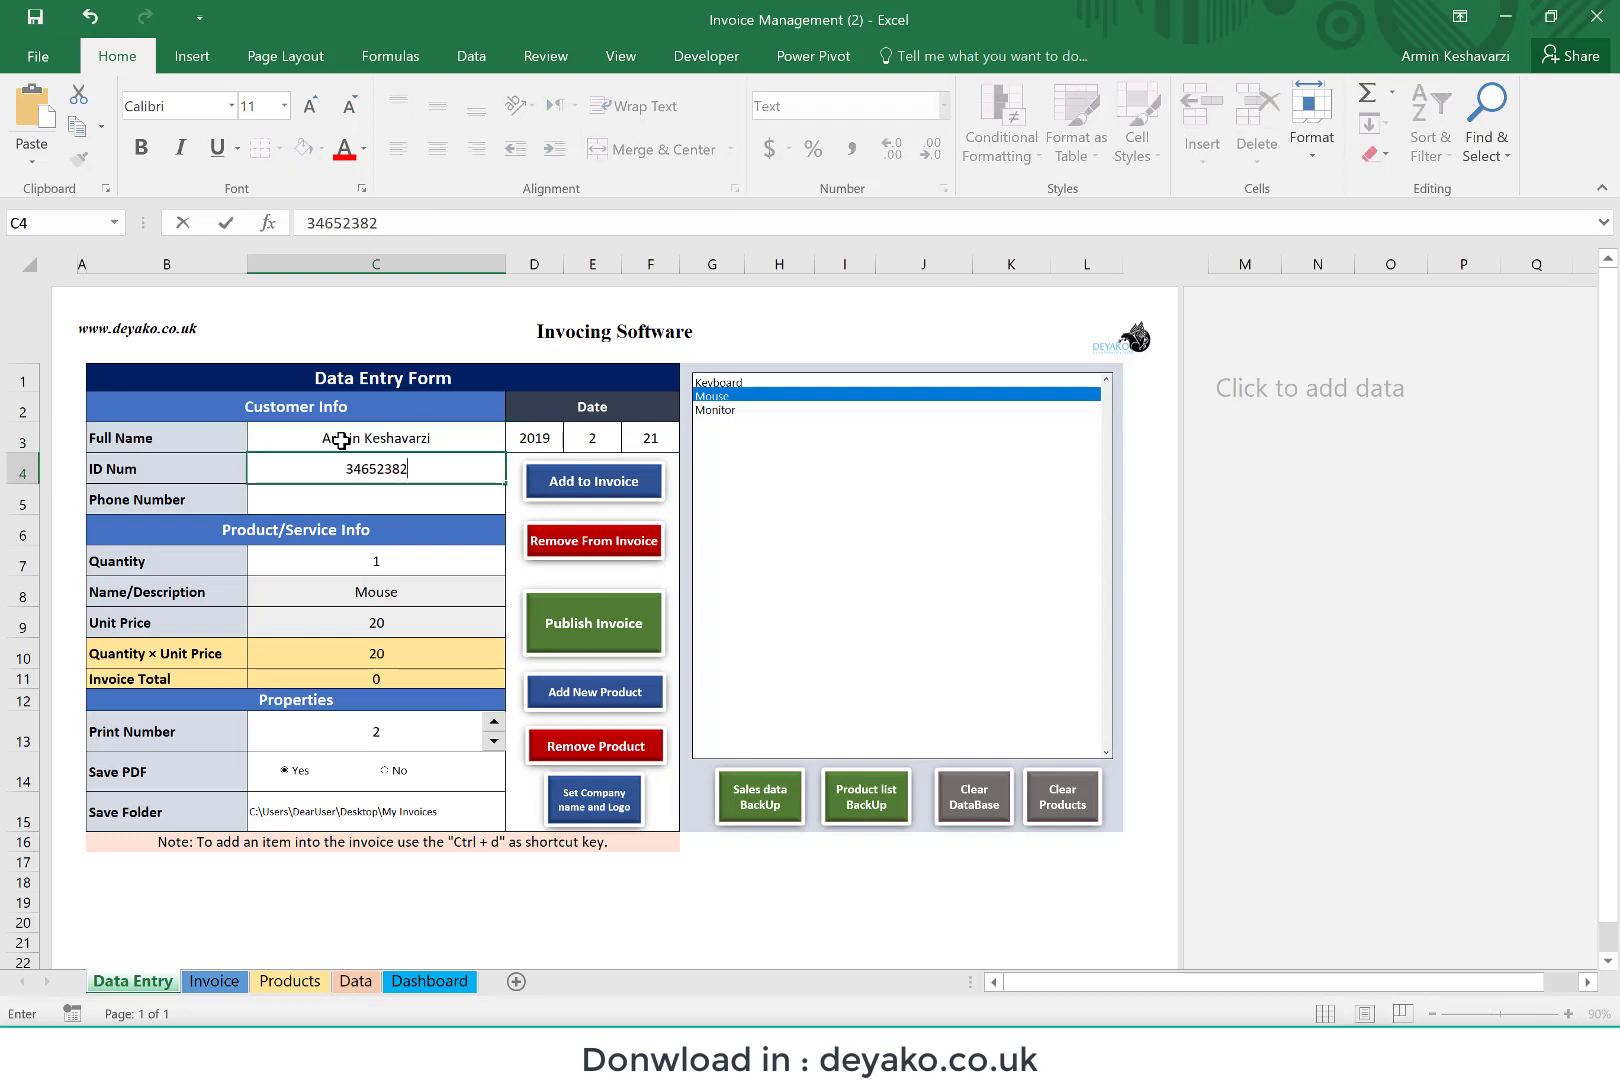
key(Return)
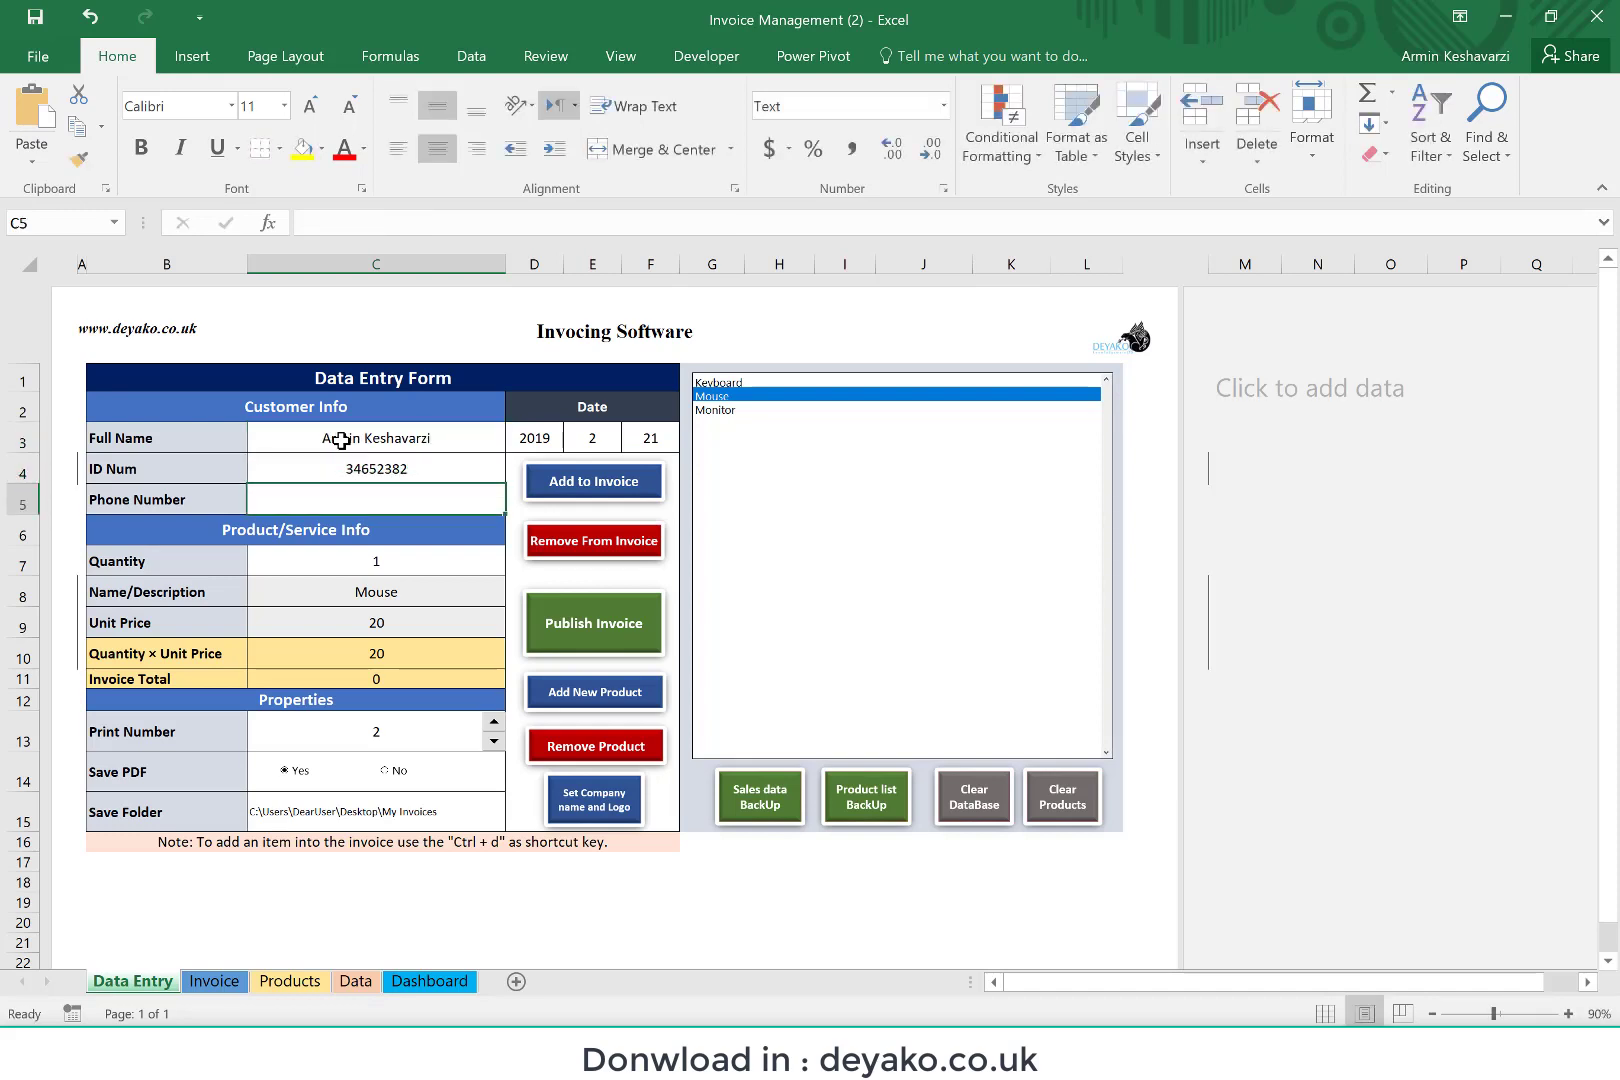
text(+123433)
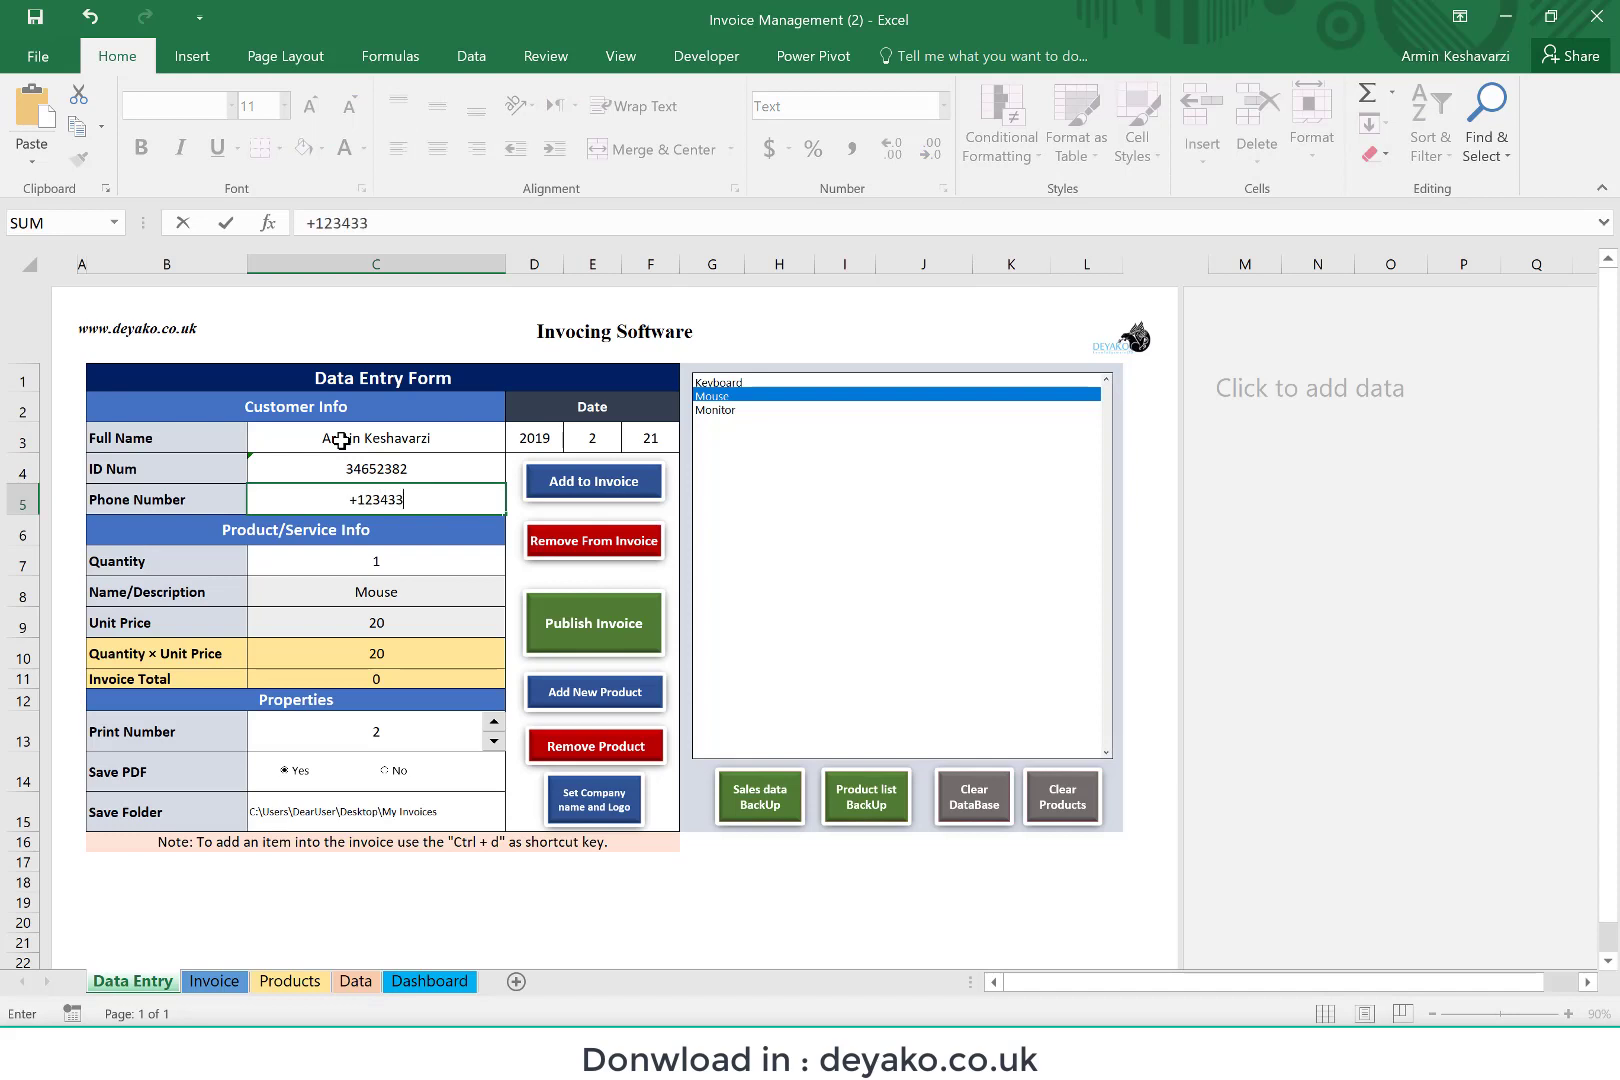
key(Return)
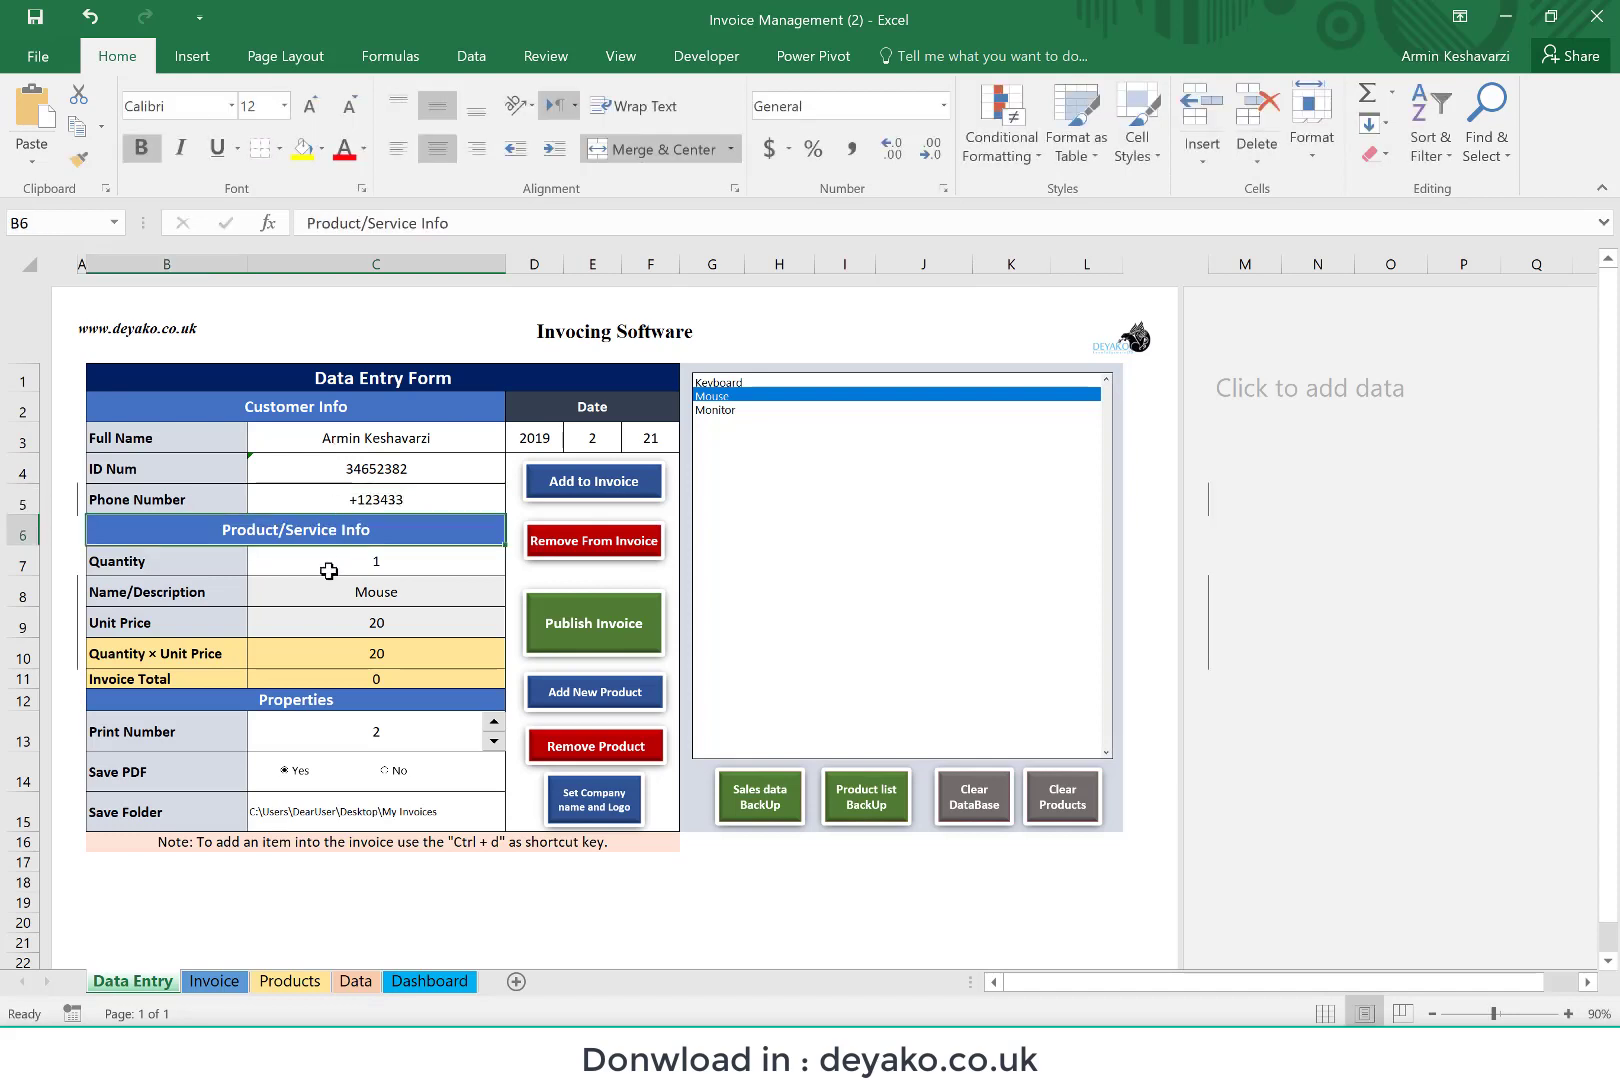
click(330, 569)
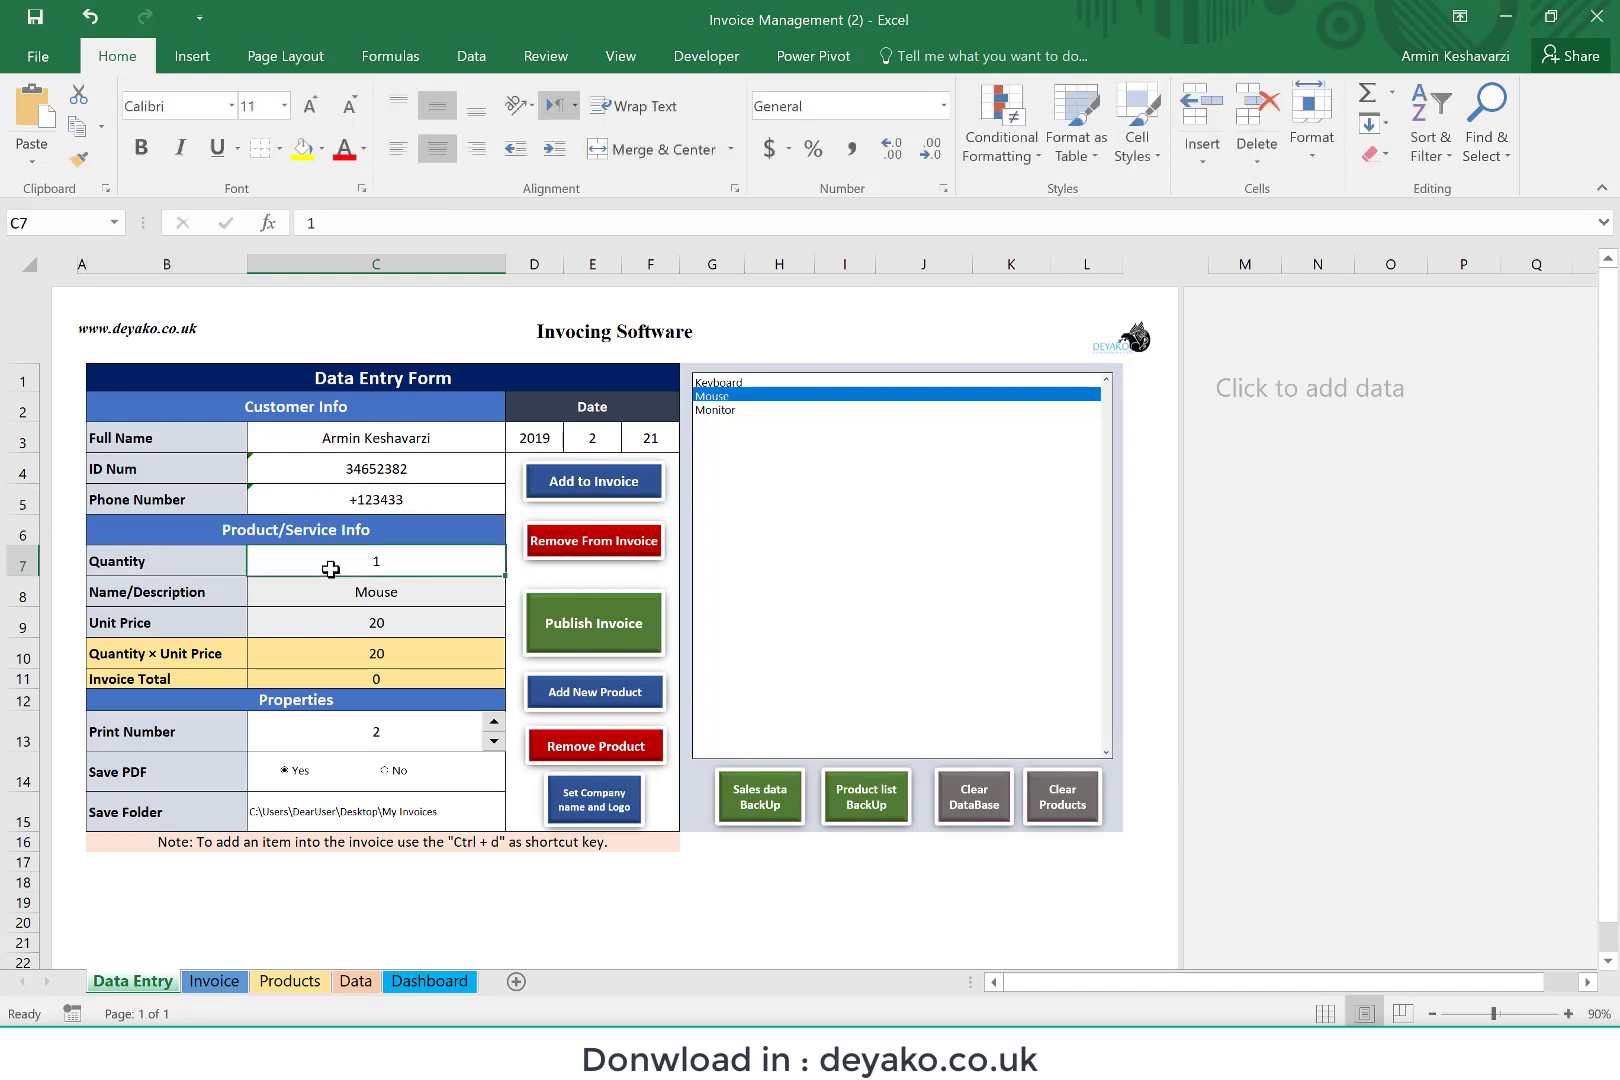
Step: Add the Keyboard product to the invoice with a quantity of 5
click(731, 383)
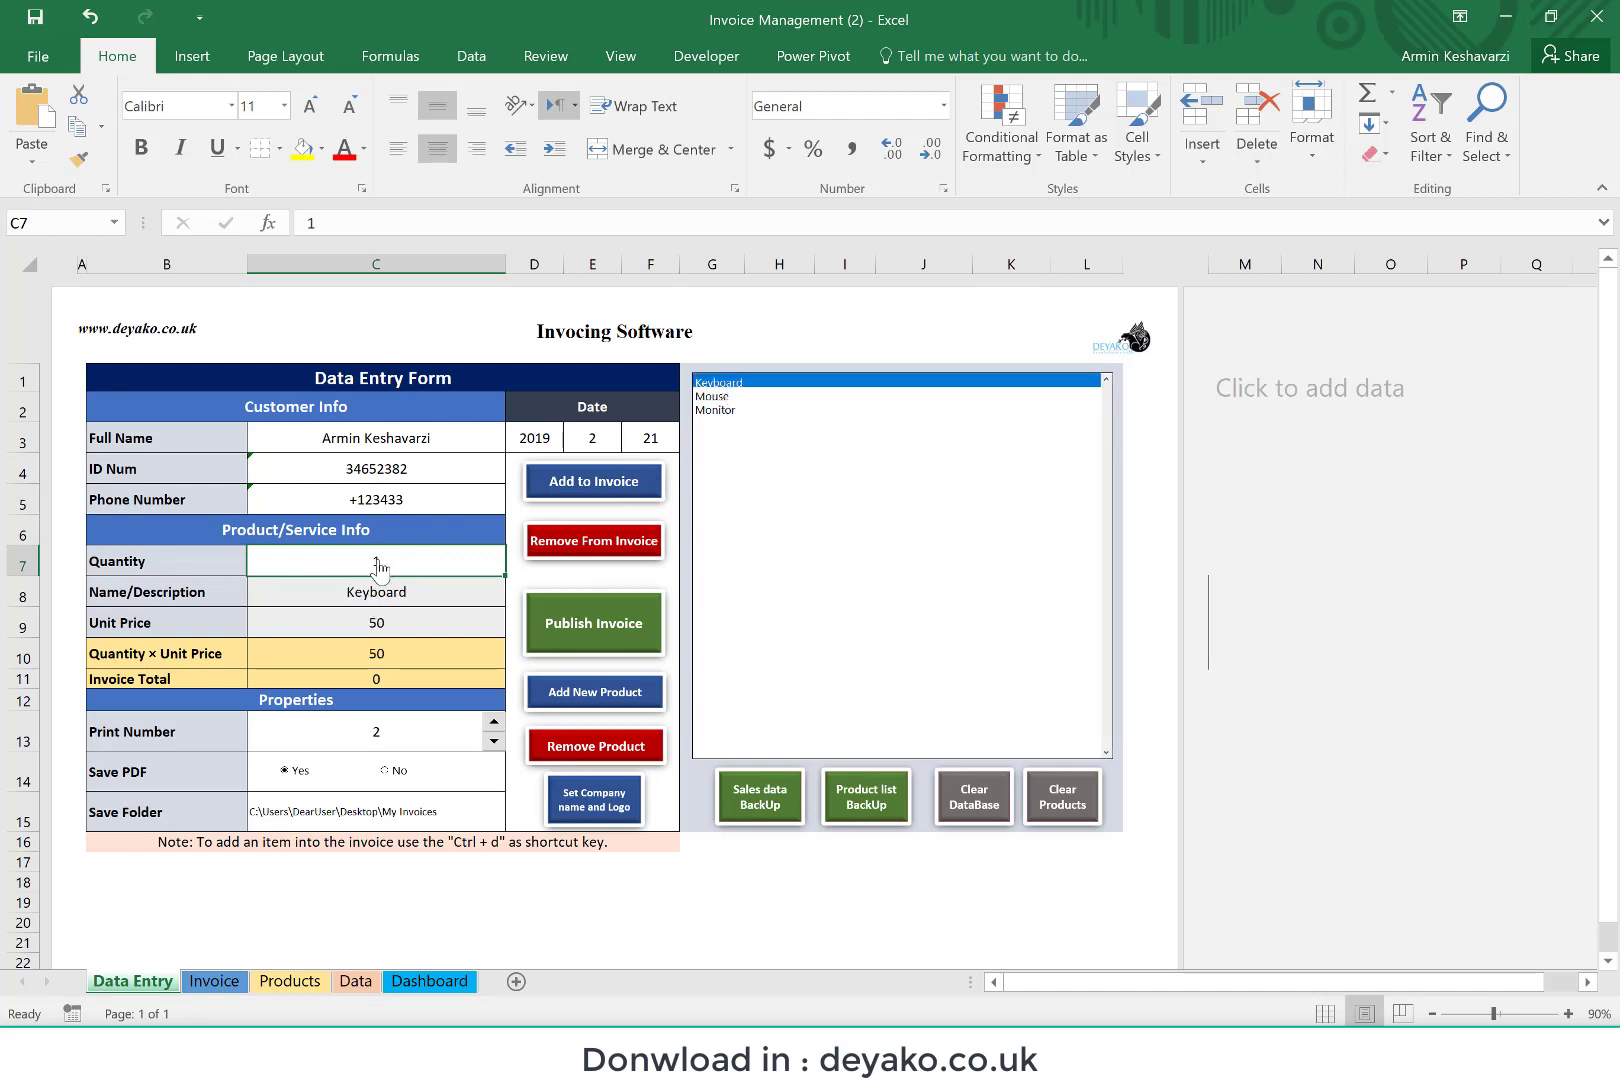
text(5)
key(Return)
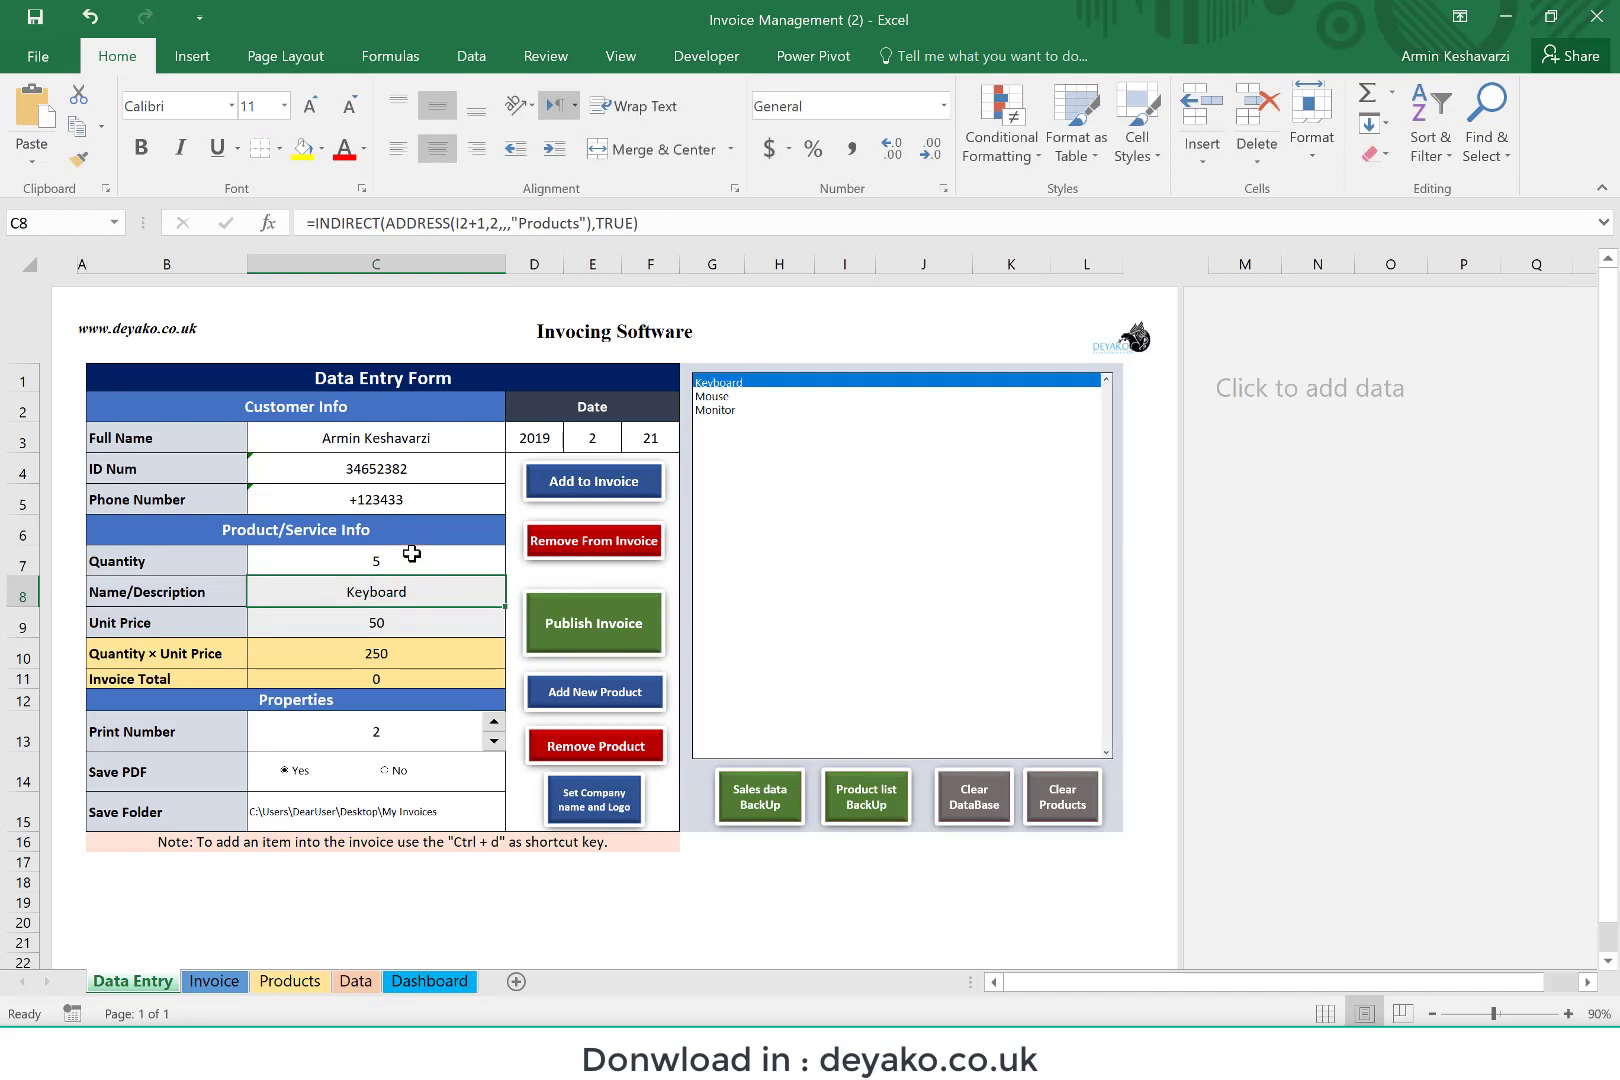
click(593, 487)
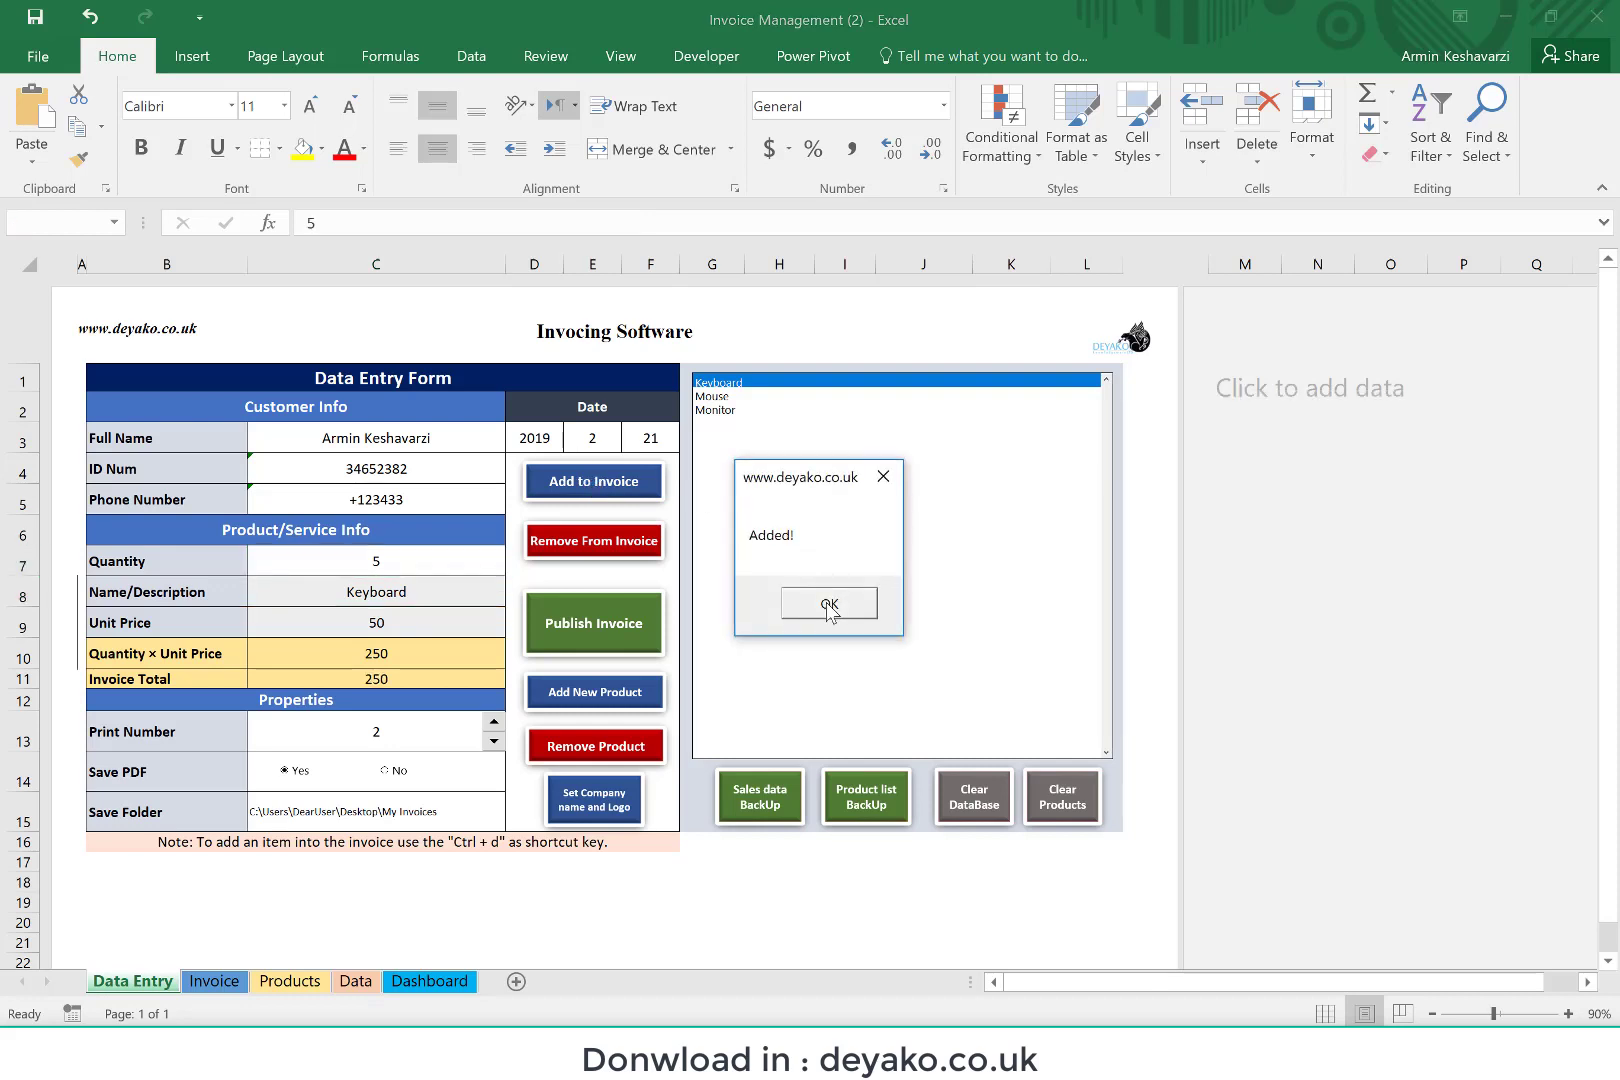
click(829, 604)
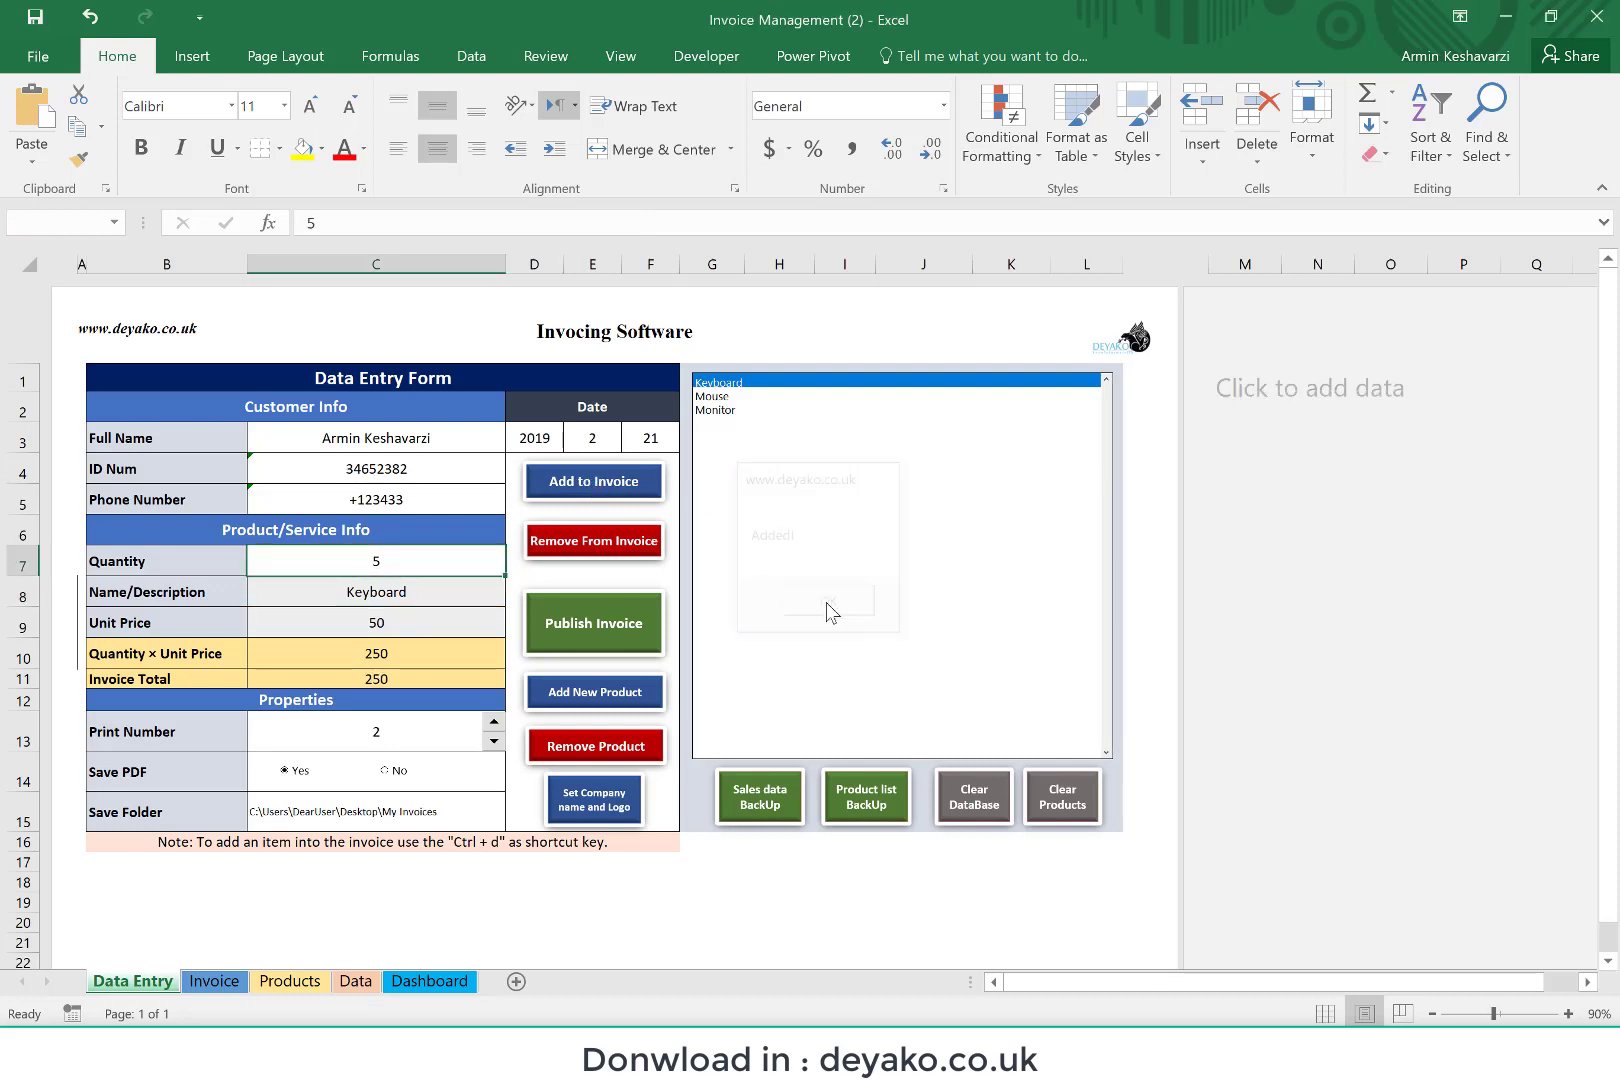
Step: Add the Mouse product to the invoice with a quantity of 2
click(722, 398)
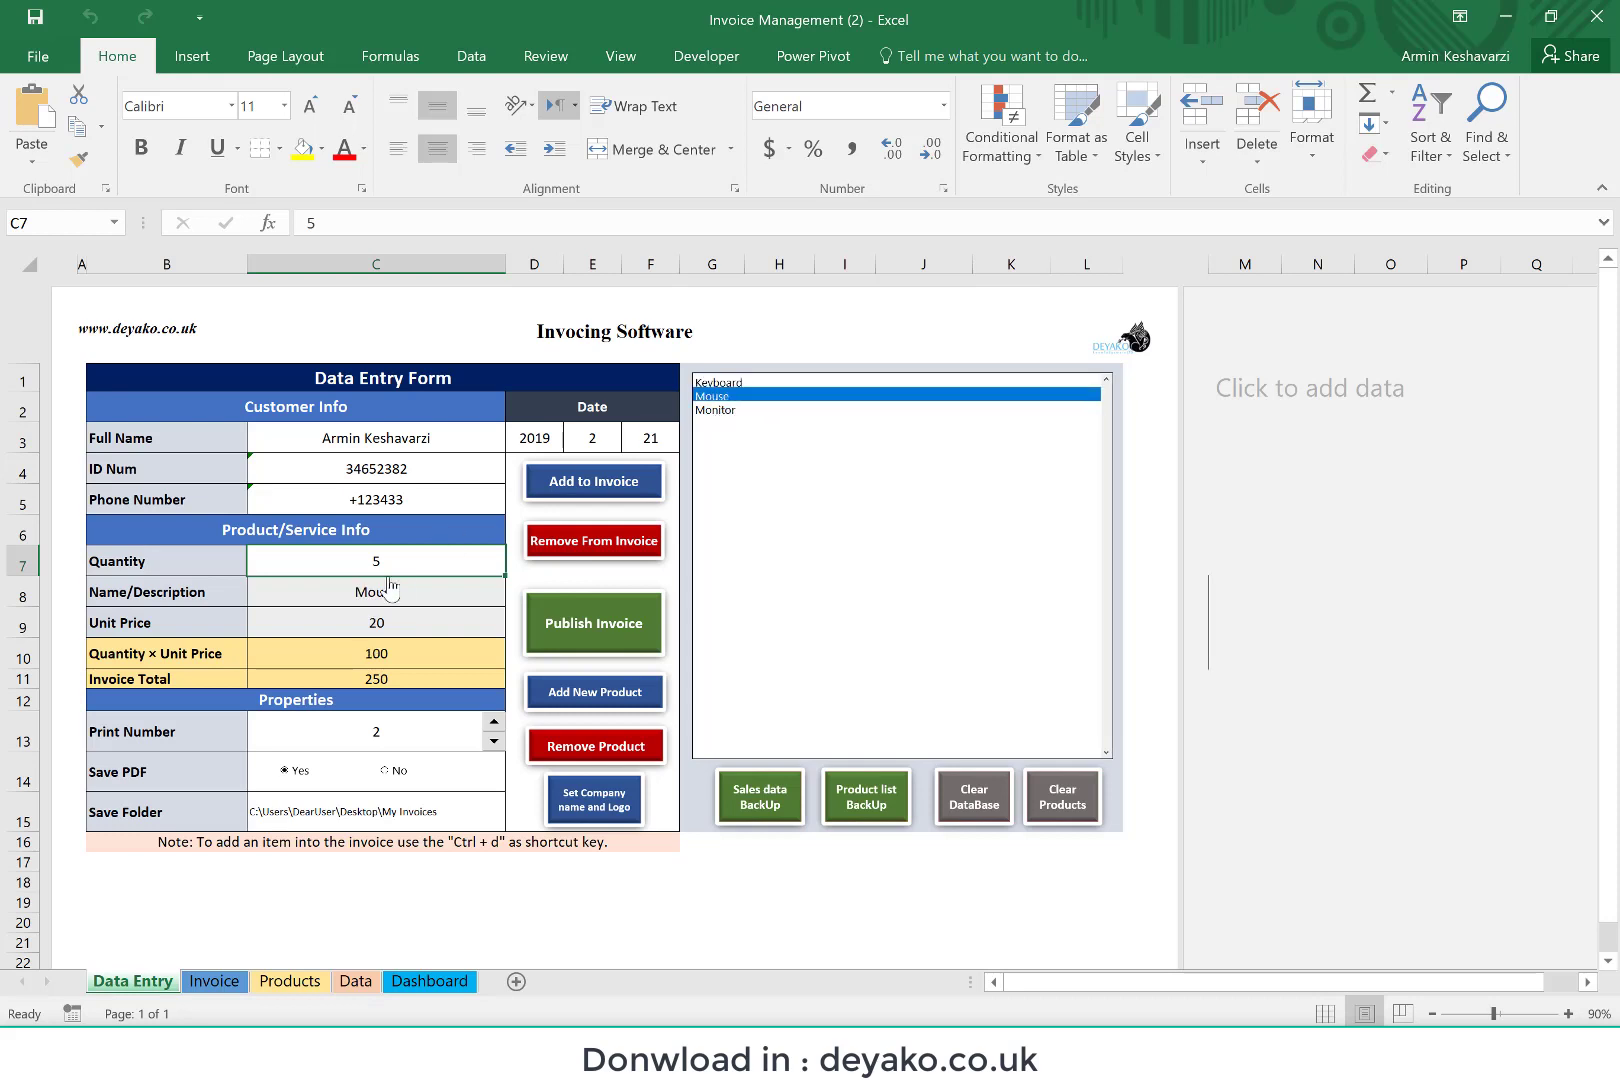
text(2)
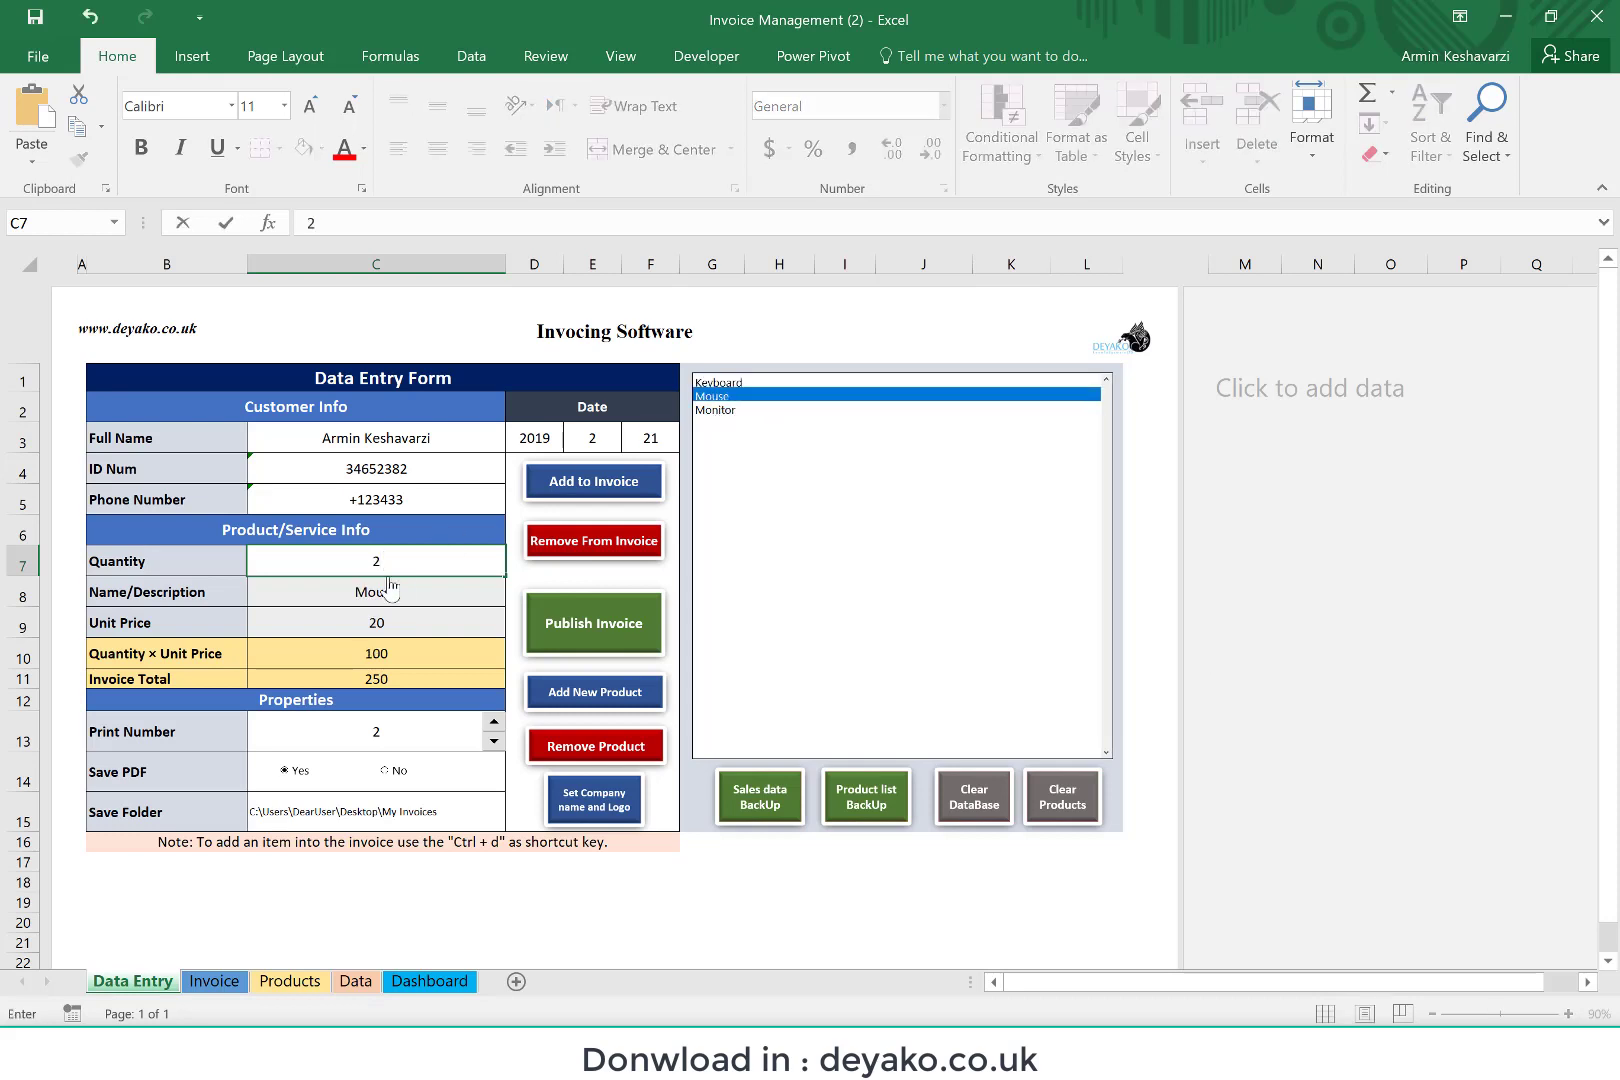
key(Return)
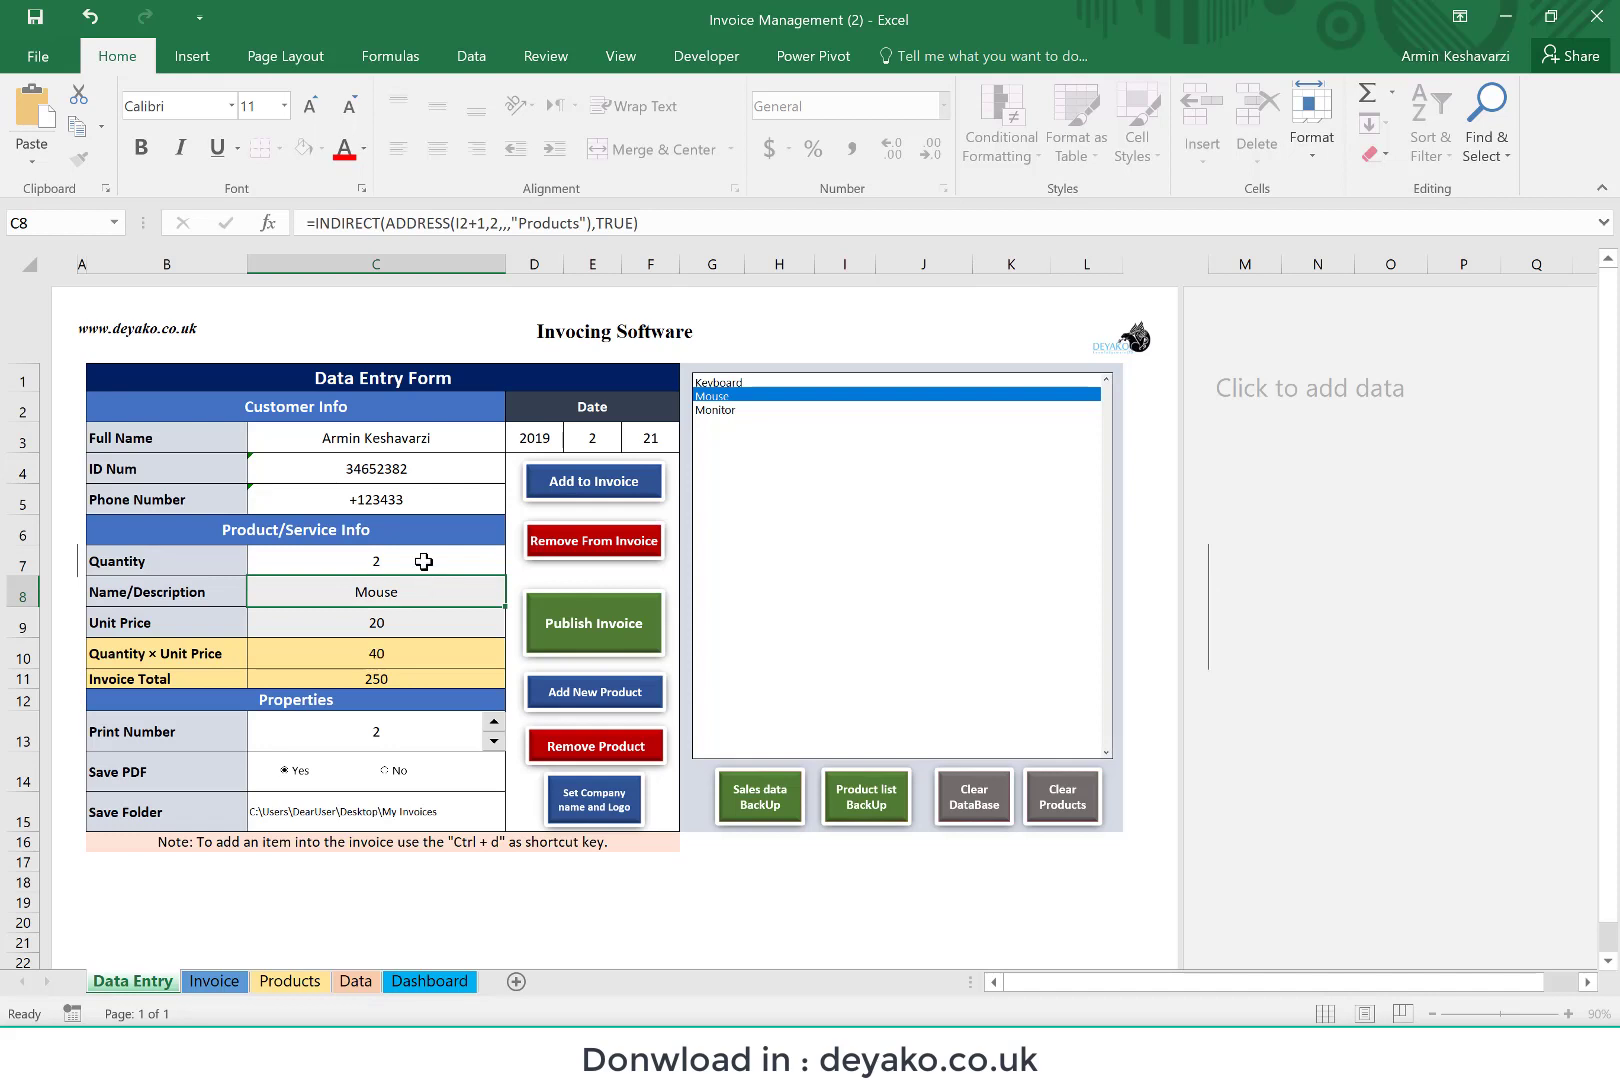
click(423, 560)
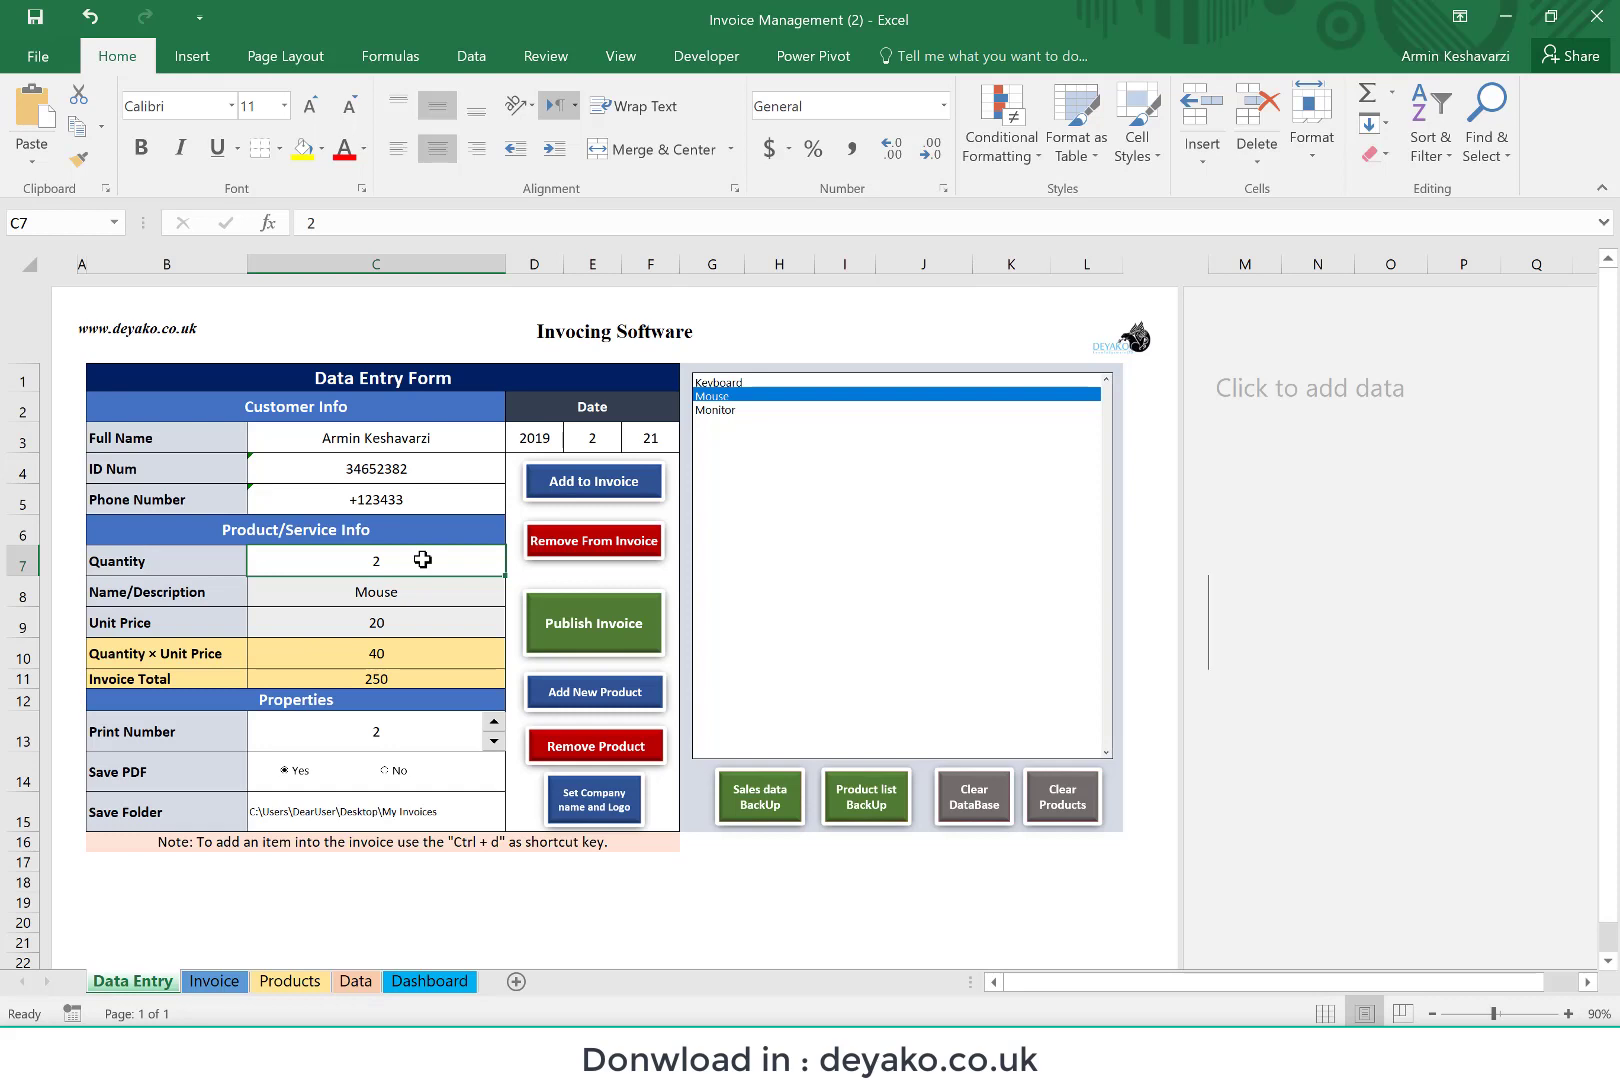
key(ctrl+d)
key(Return)
Step: Add the Monitor product with a quantity of 5 and check the item rows on the Invoice sheet
click(736, 418)
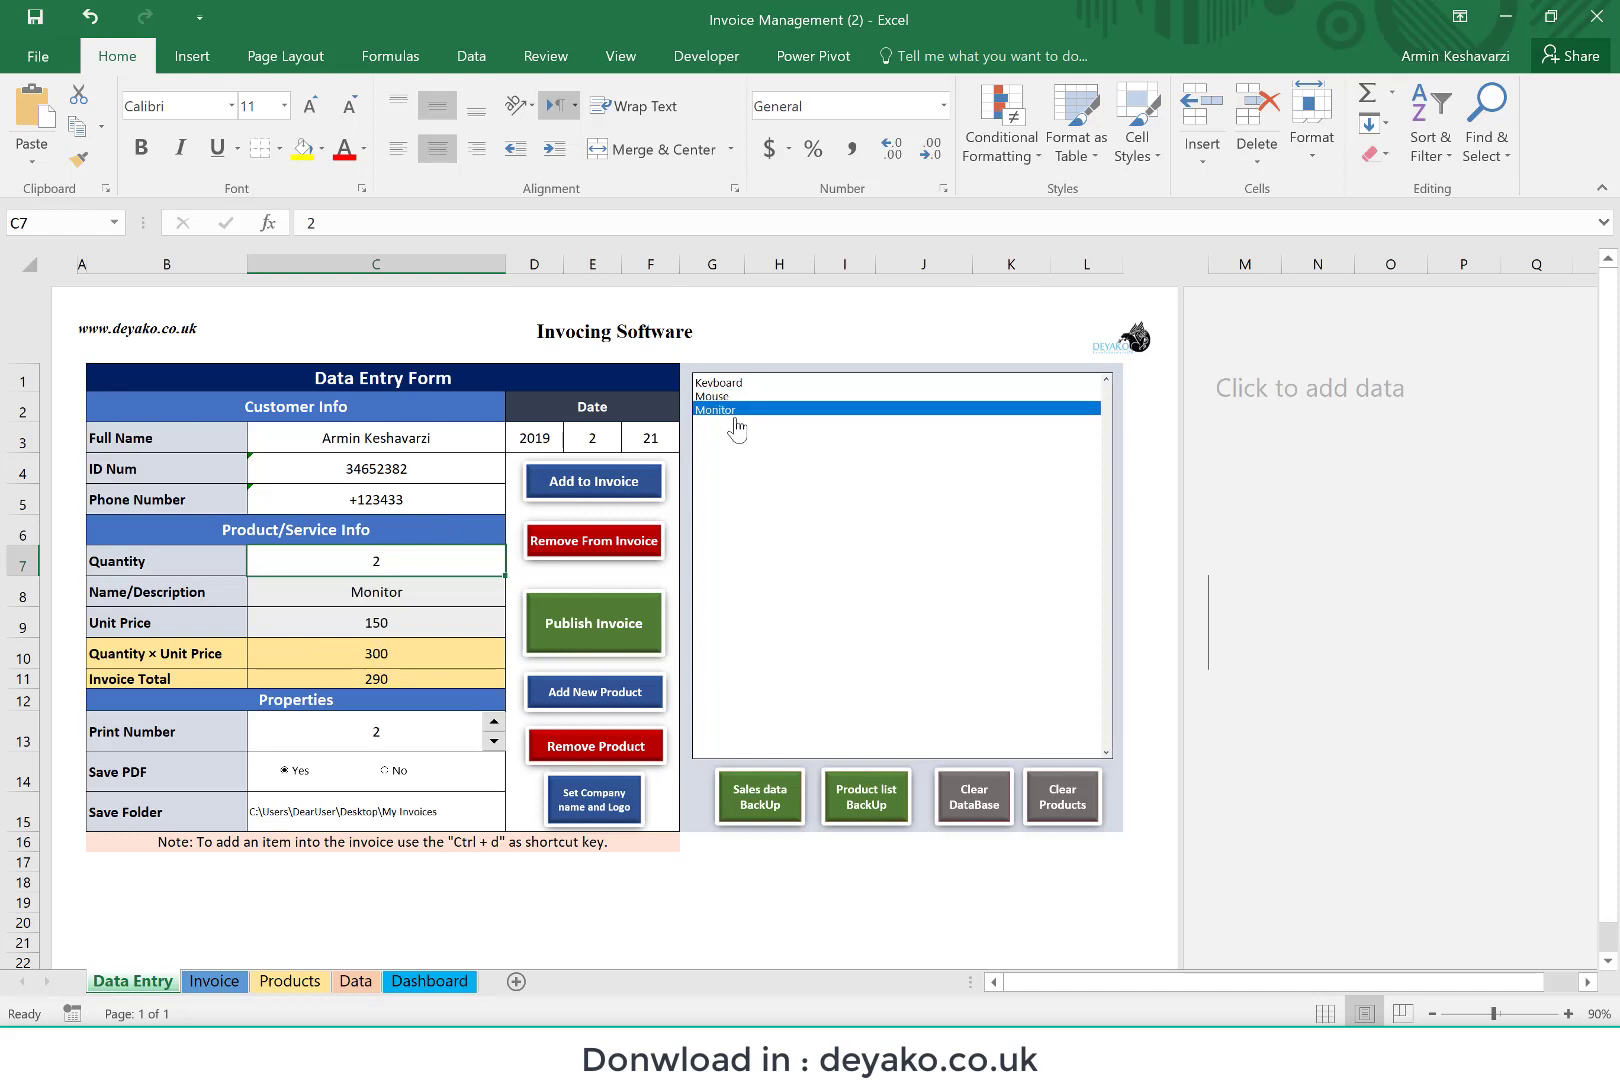
text(5)
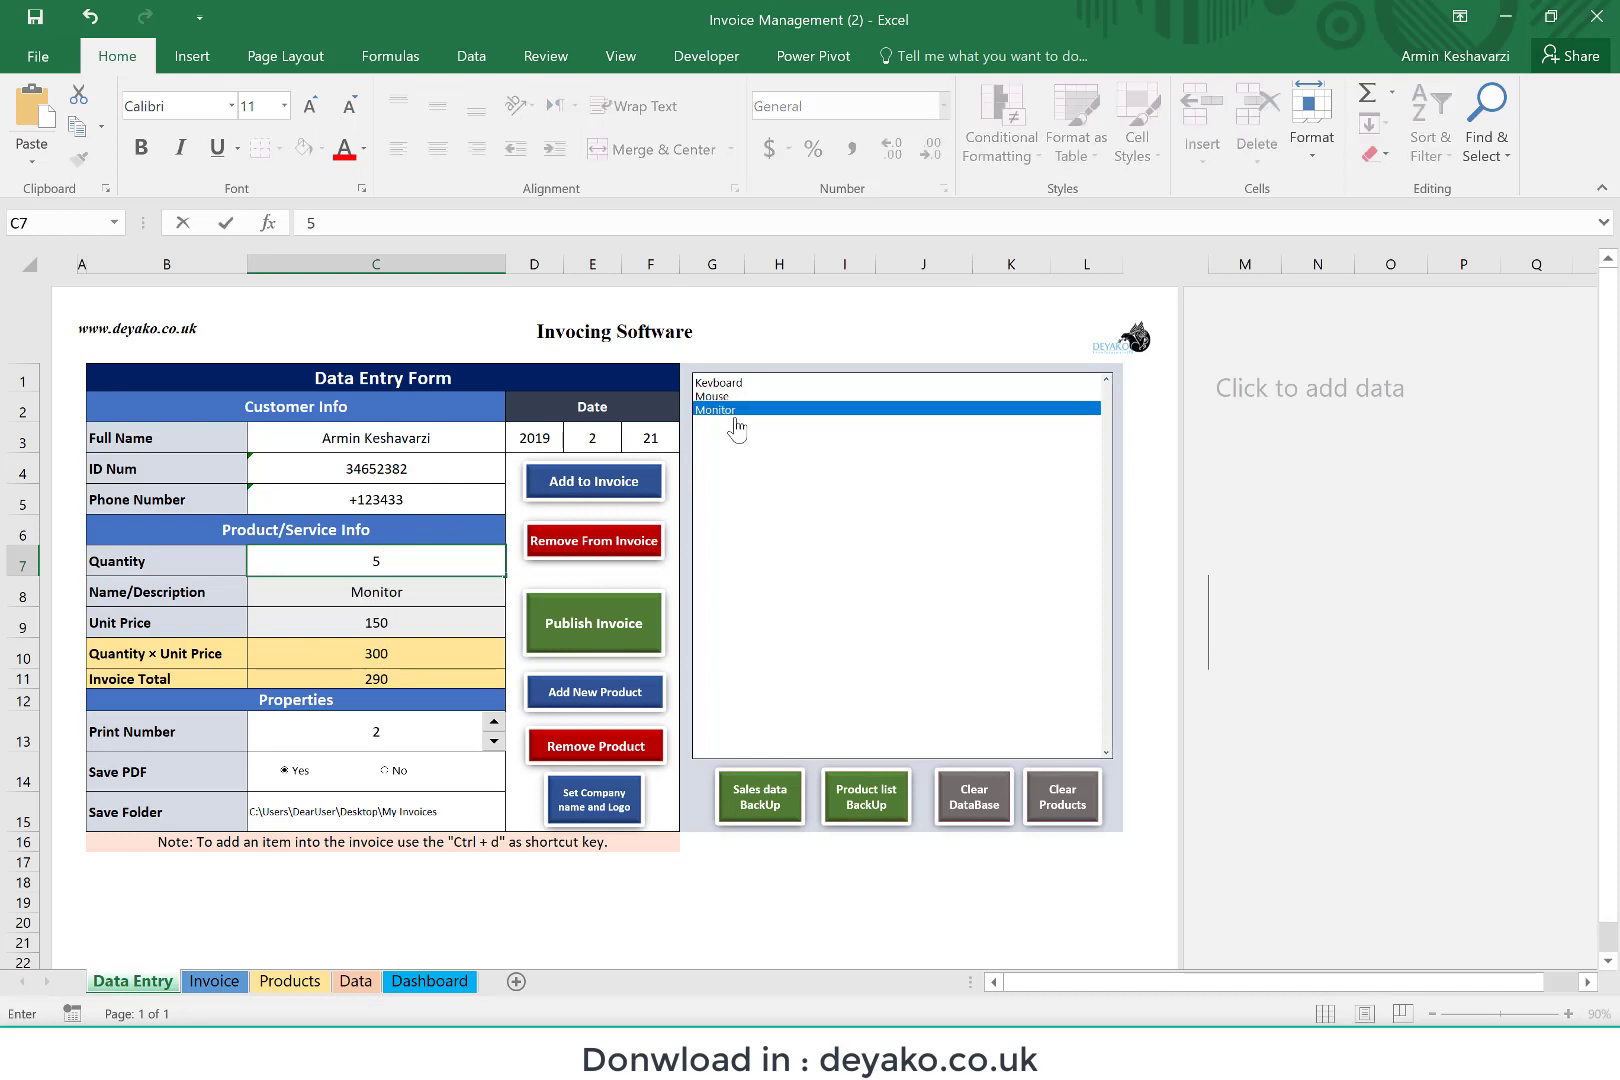
key(Return)
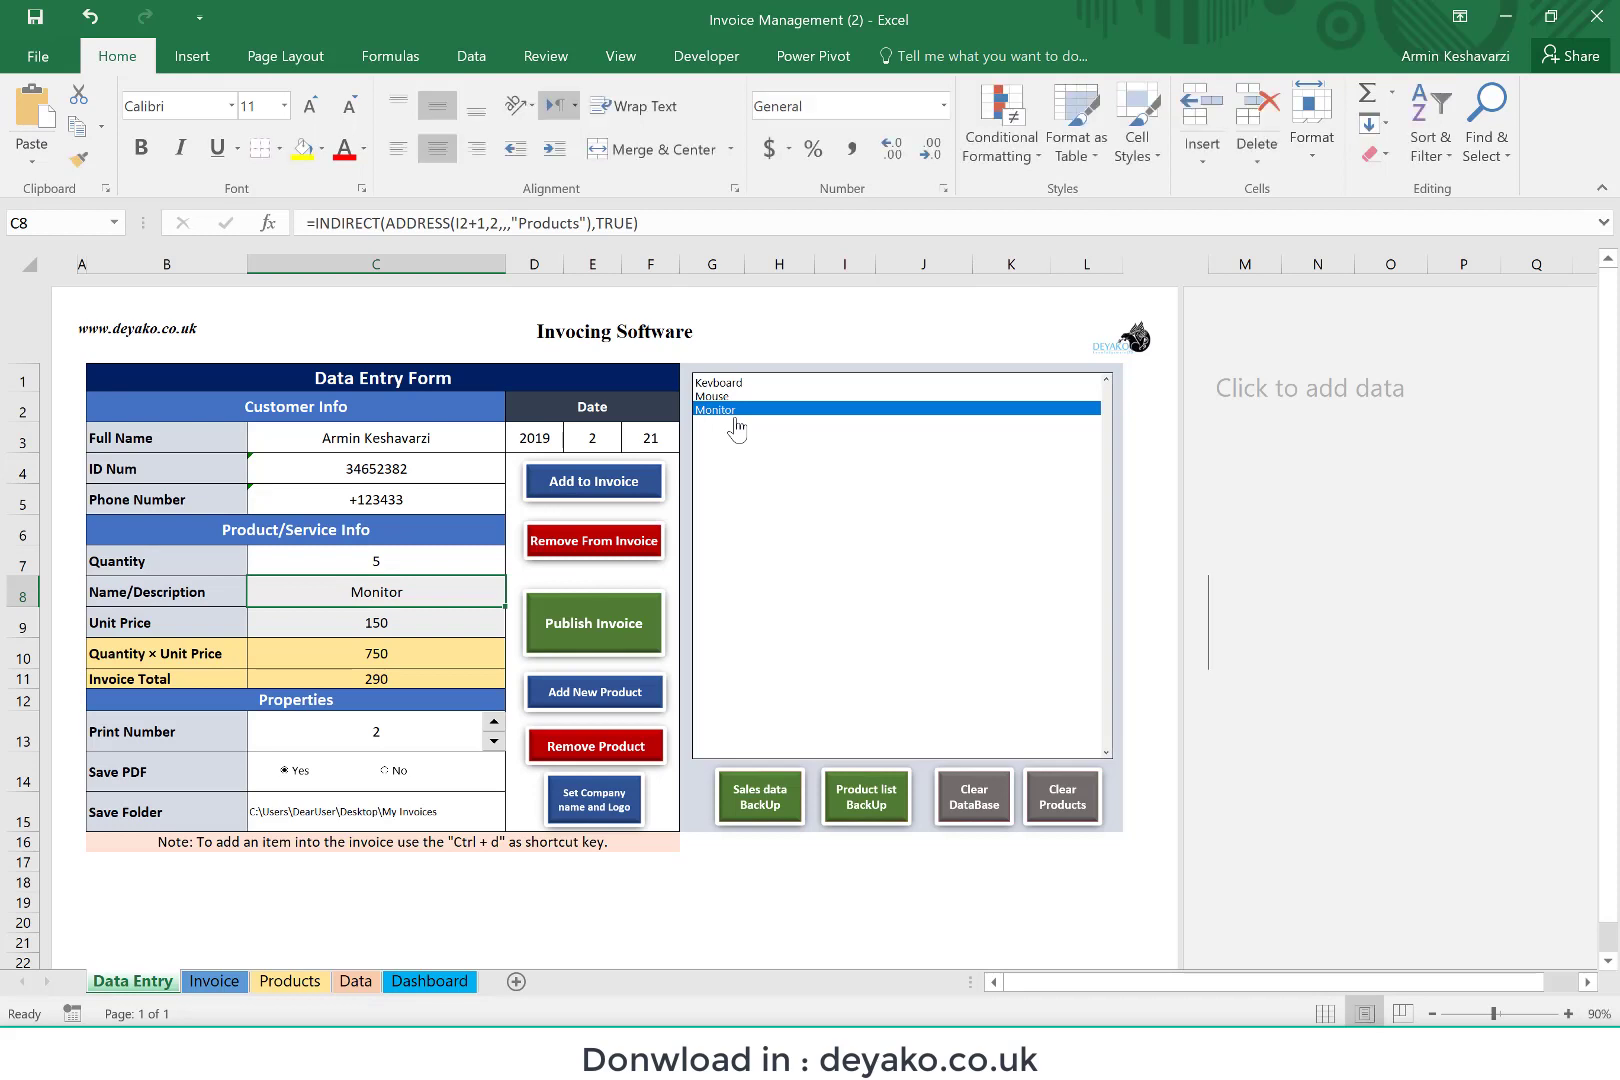
key(ctrl+d)
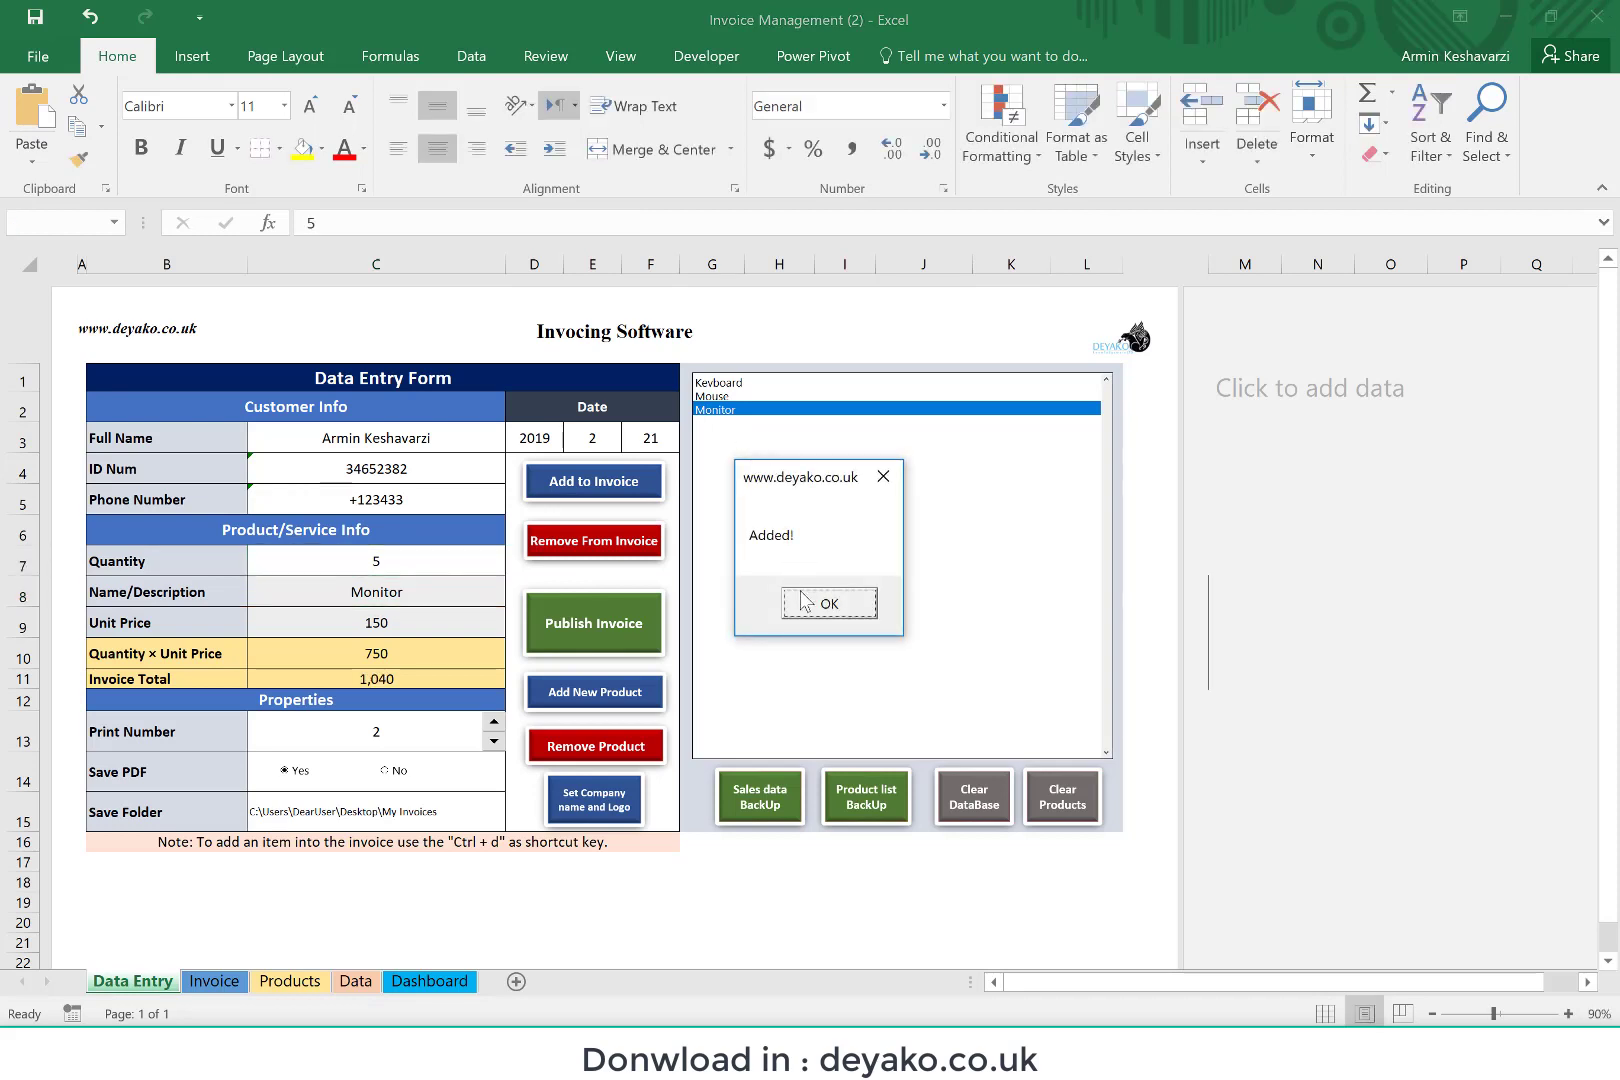
click(829, 603)
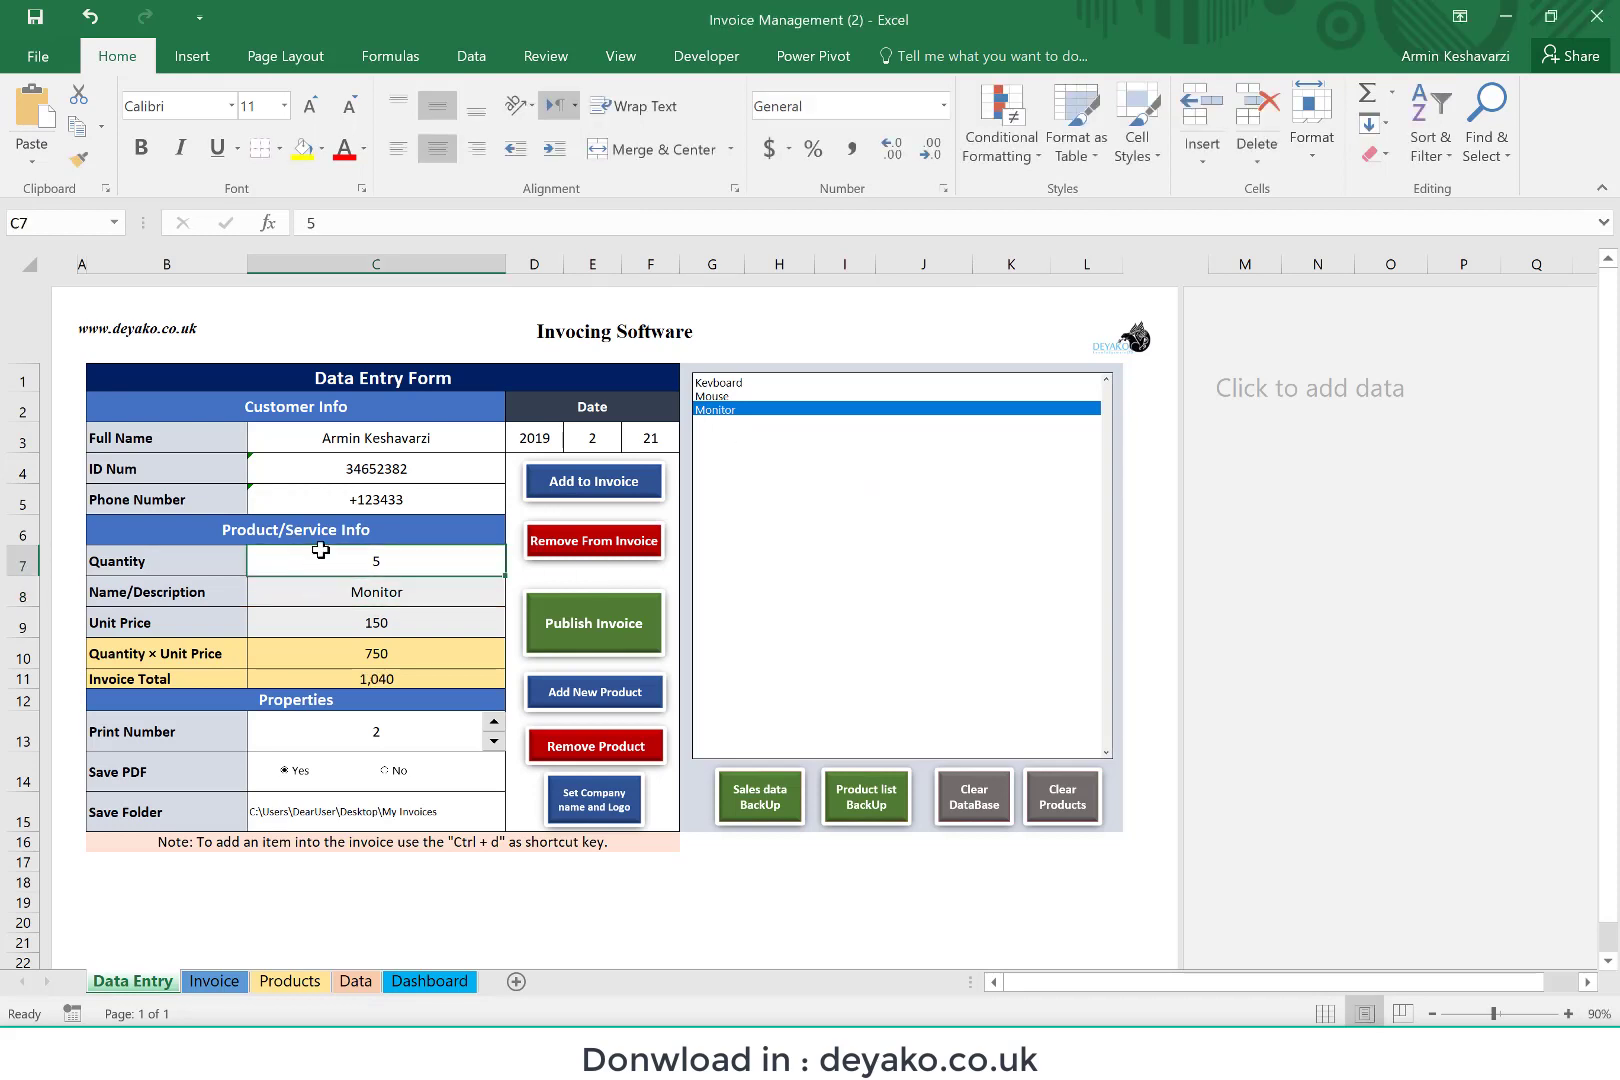
click(205, 981)
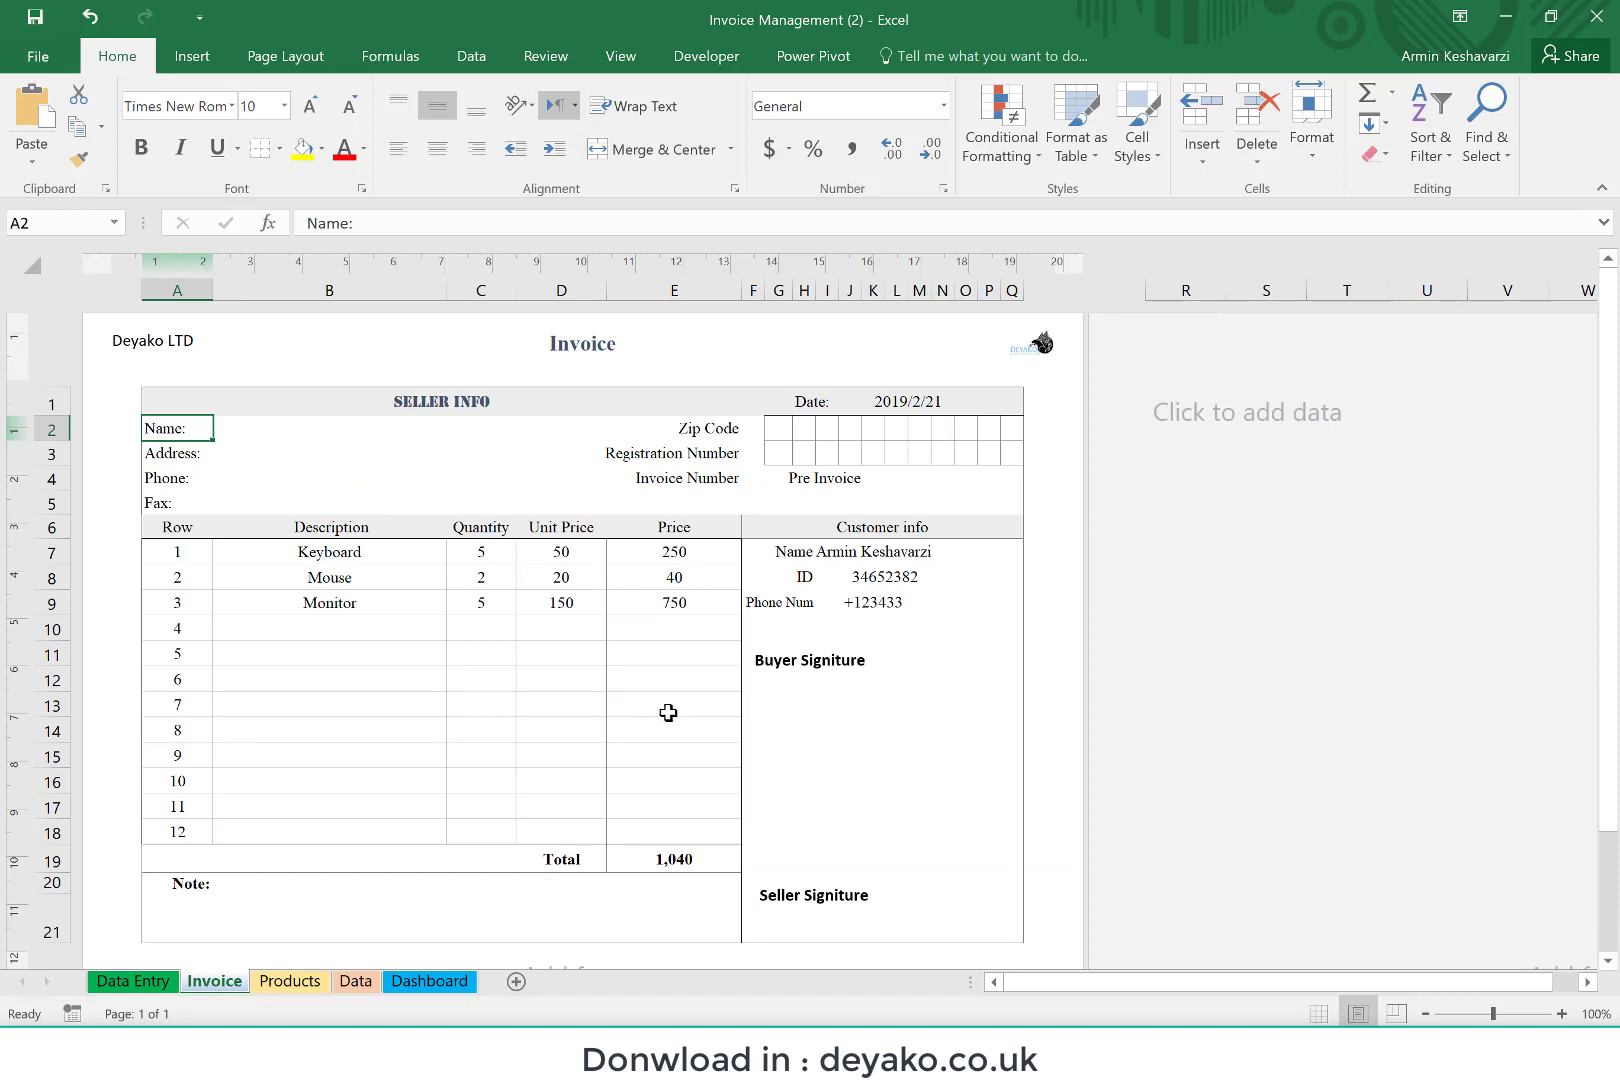
click(113, 981)
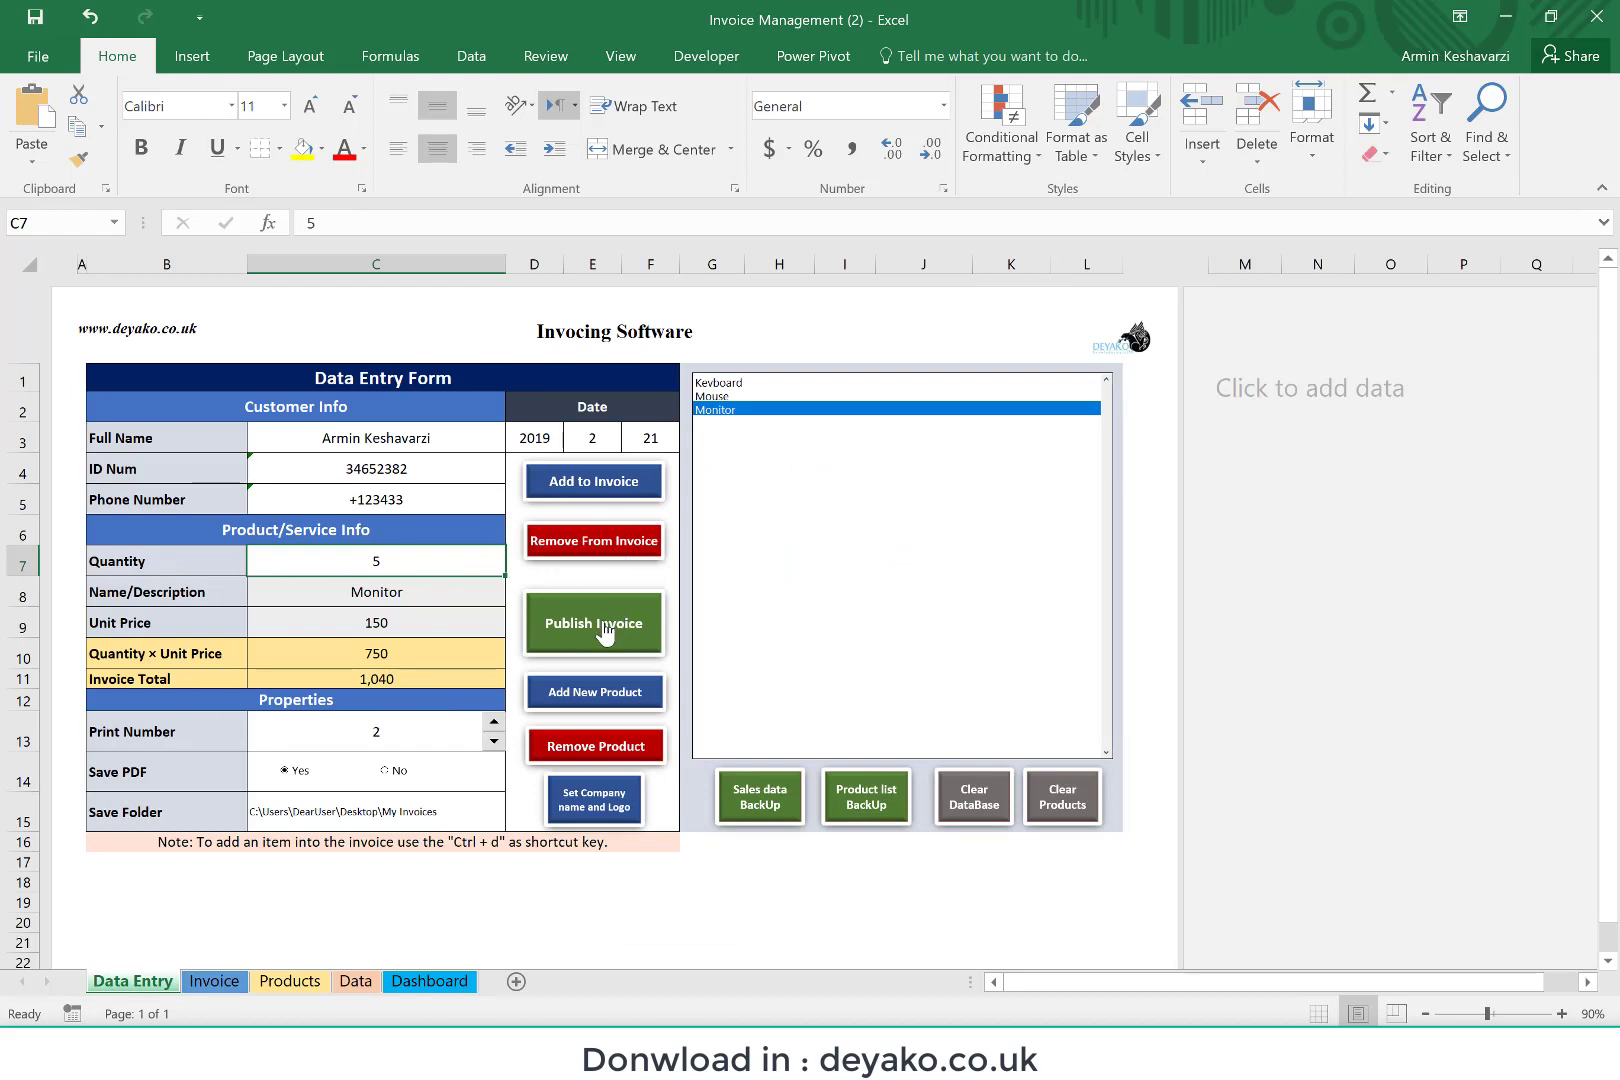
Step: Add the Monitor line with a quantity of 5 once more and publish the invoice
key(ctrl+d)
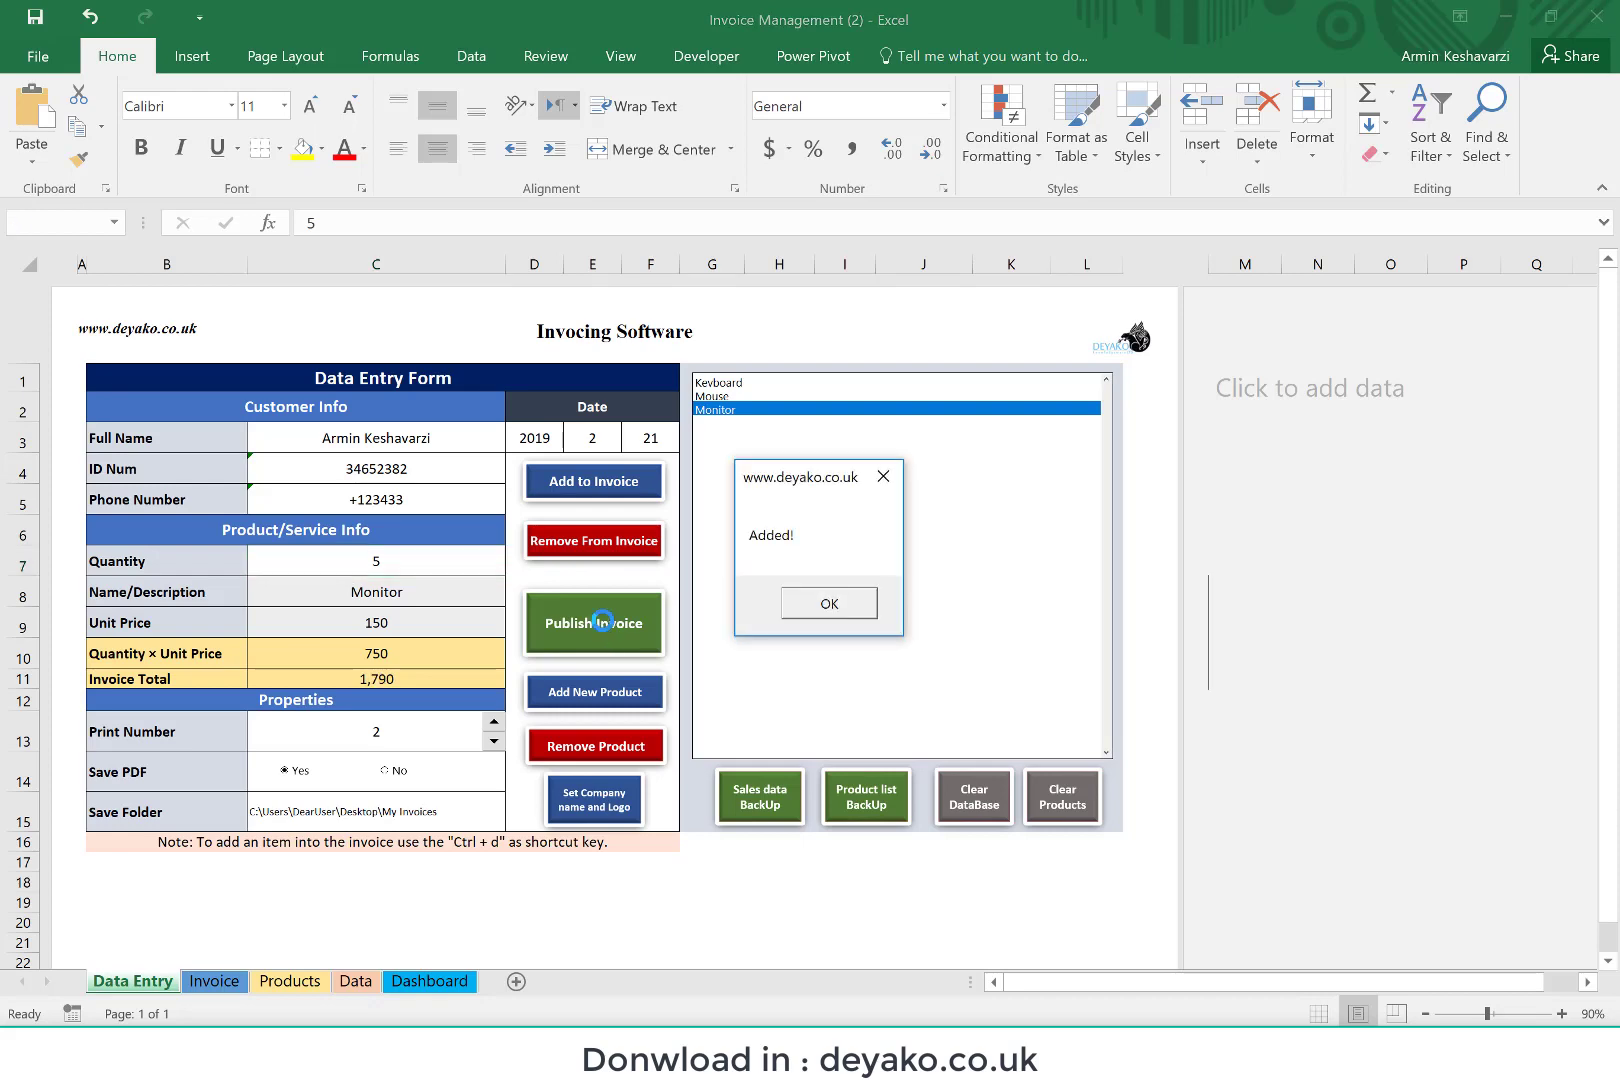
click(829, 604)
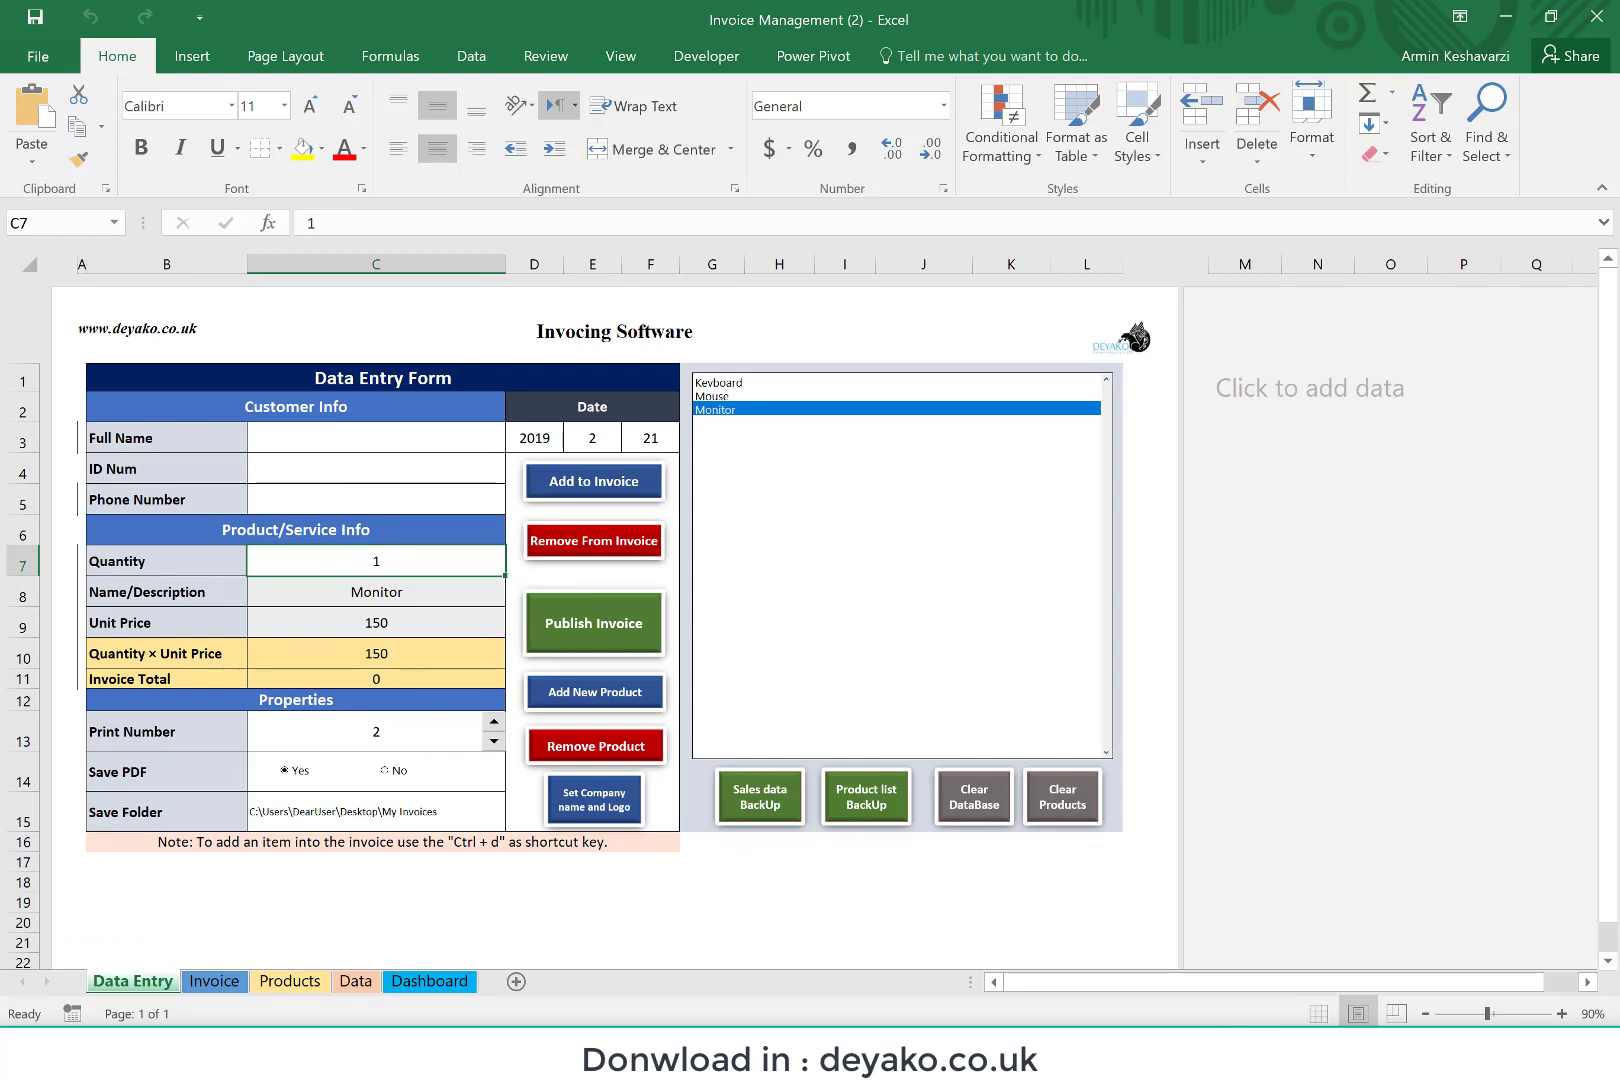
Step: Open the active printer's queue, cancel the queued Invoice Management document and close the queue
click(1179, 1052)
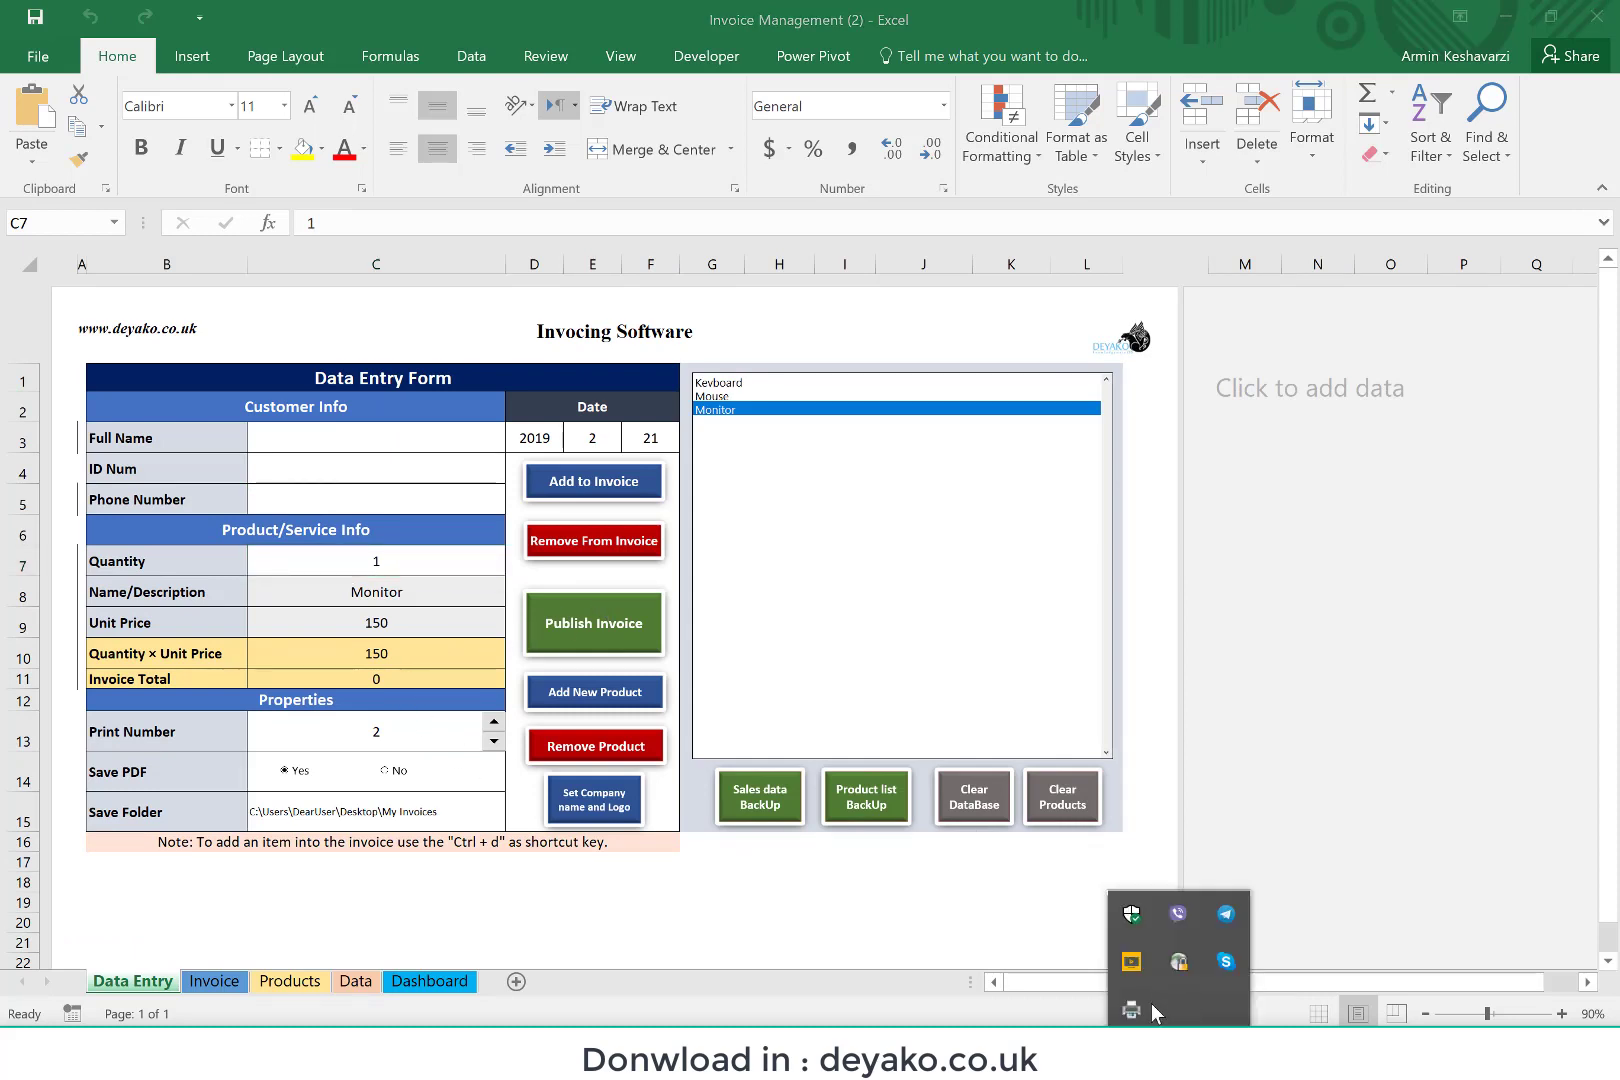
right_click(1124, 1012)
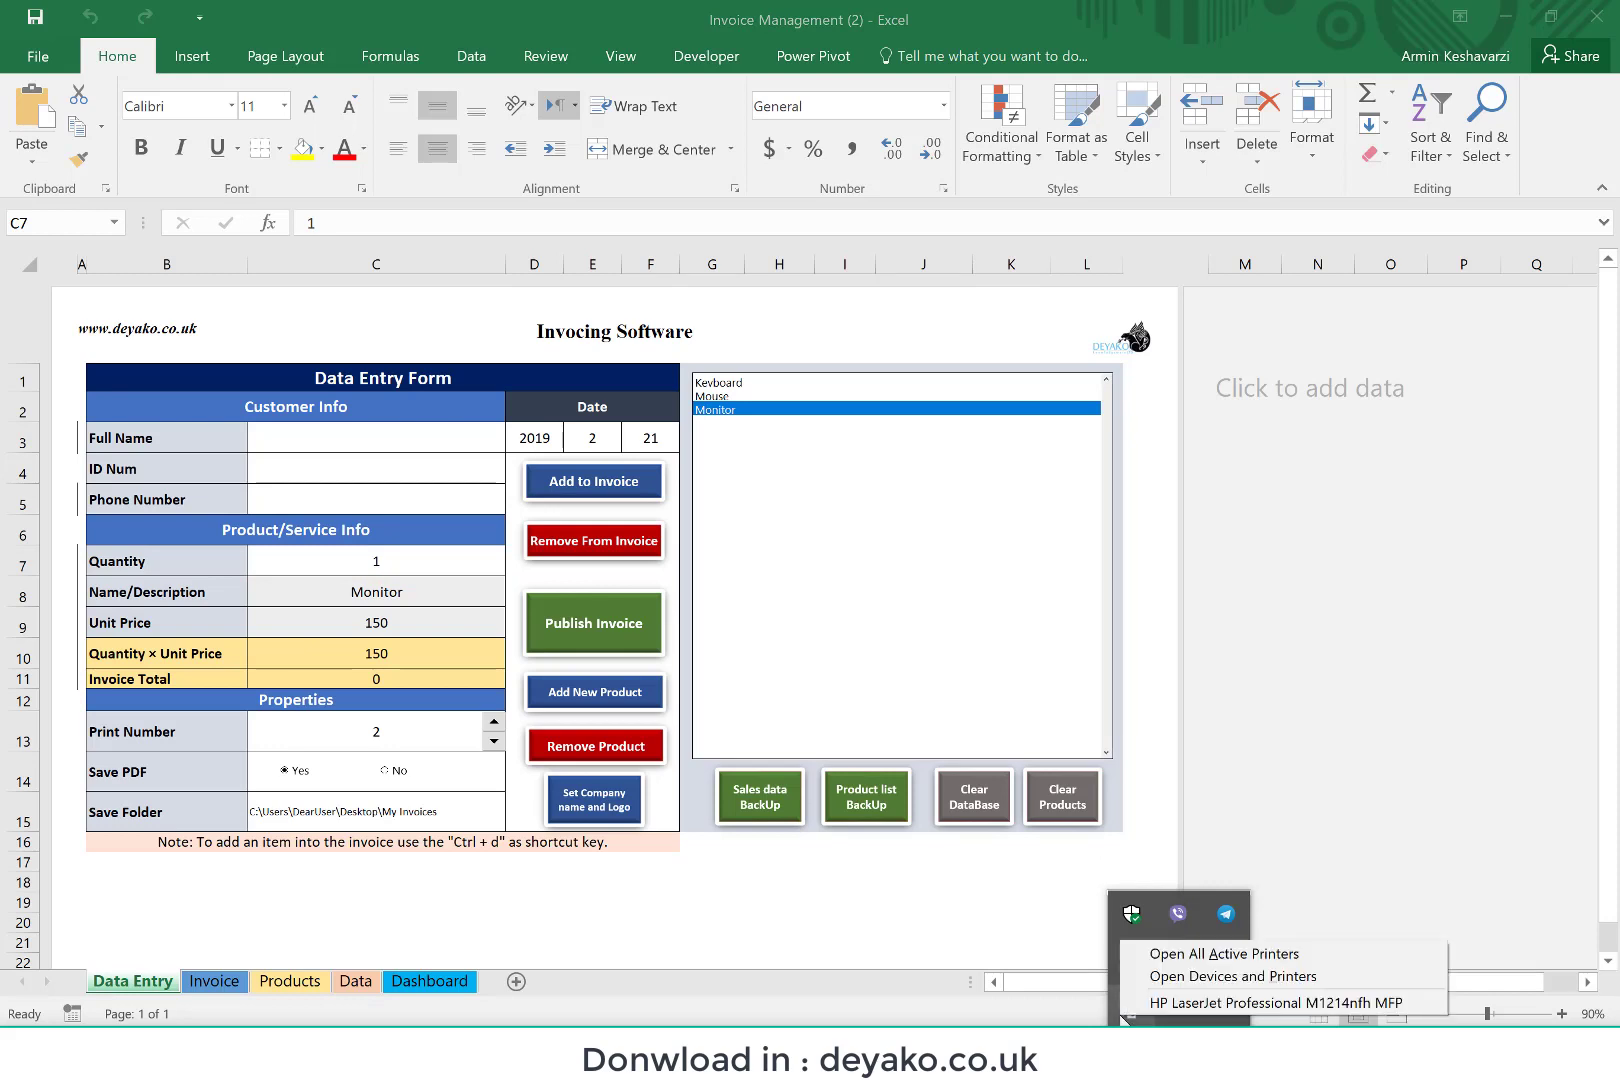
click(1213, 955)
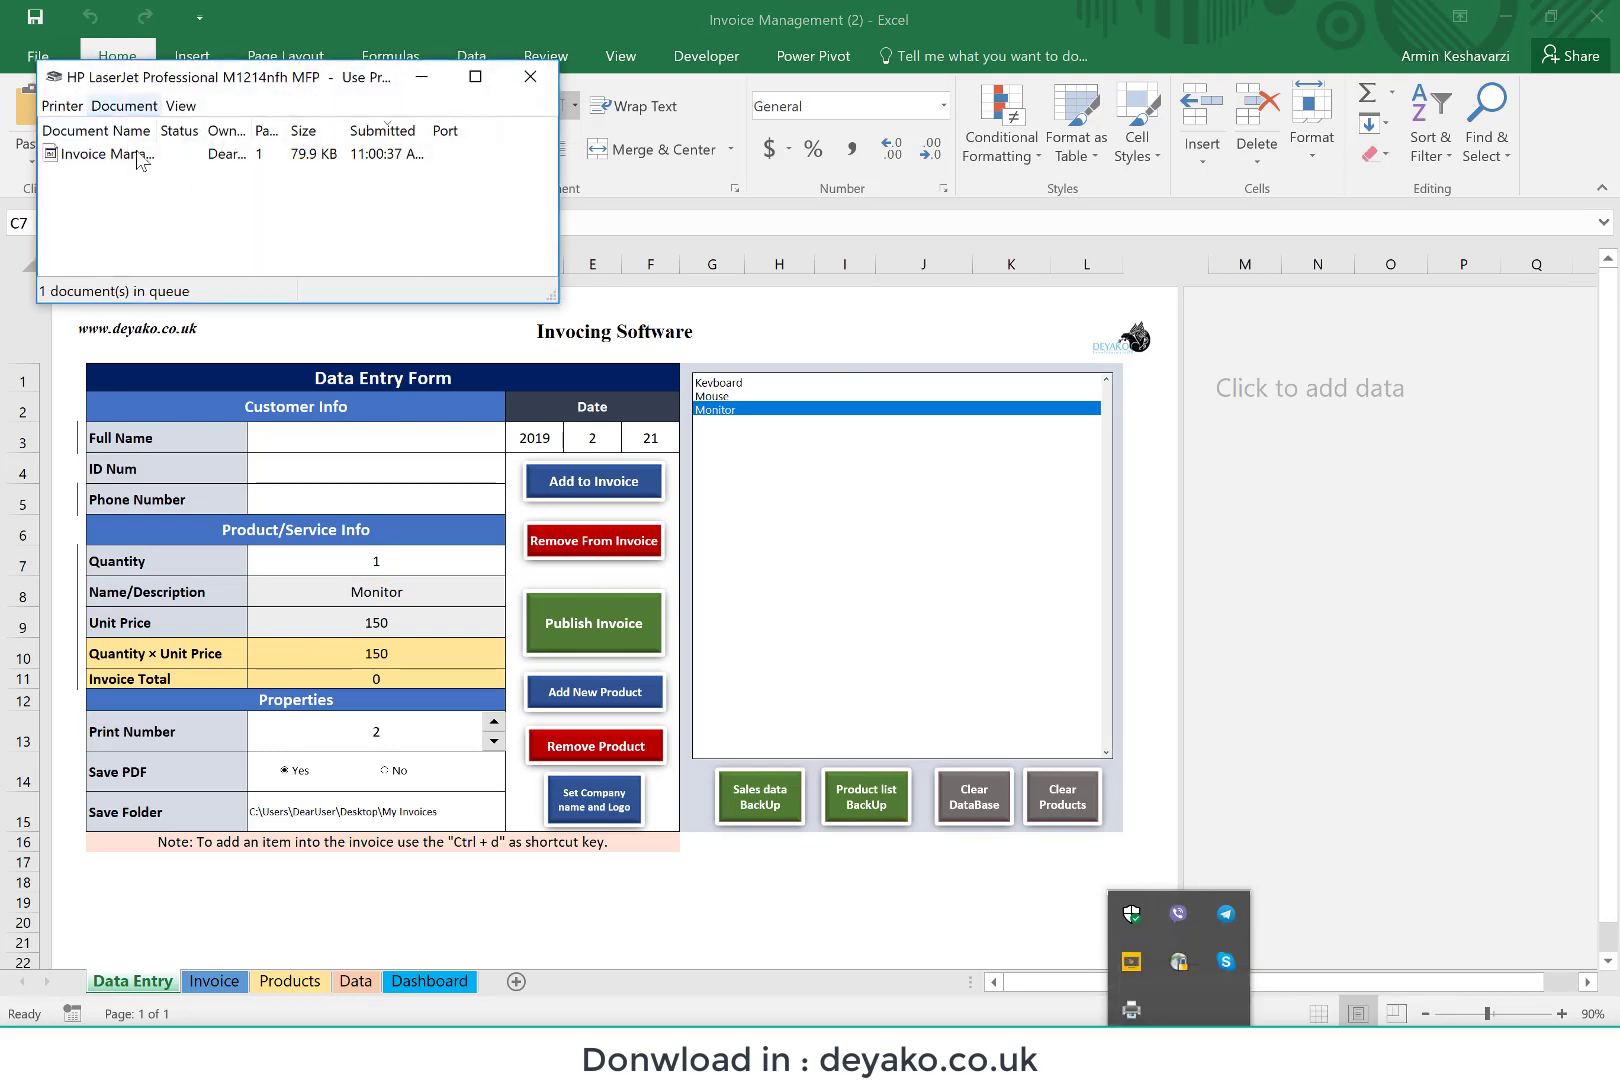
click(129, 158)
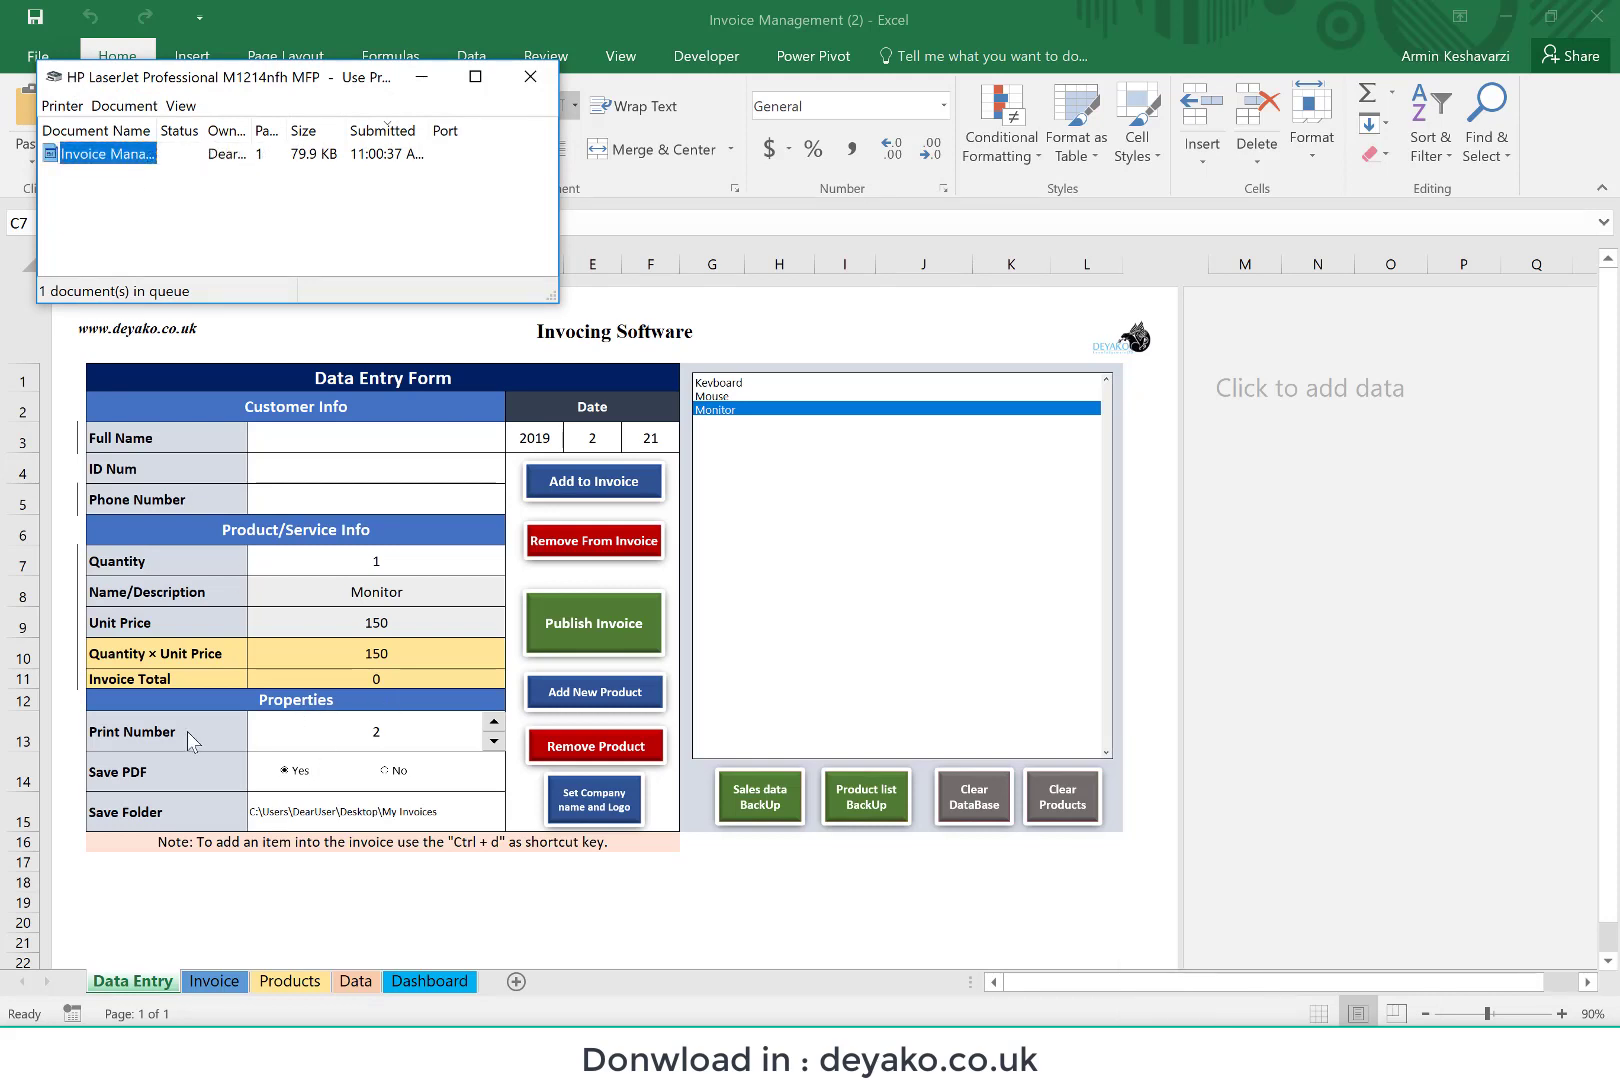
right_click(137, 166)
click(187, 221)
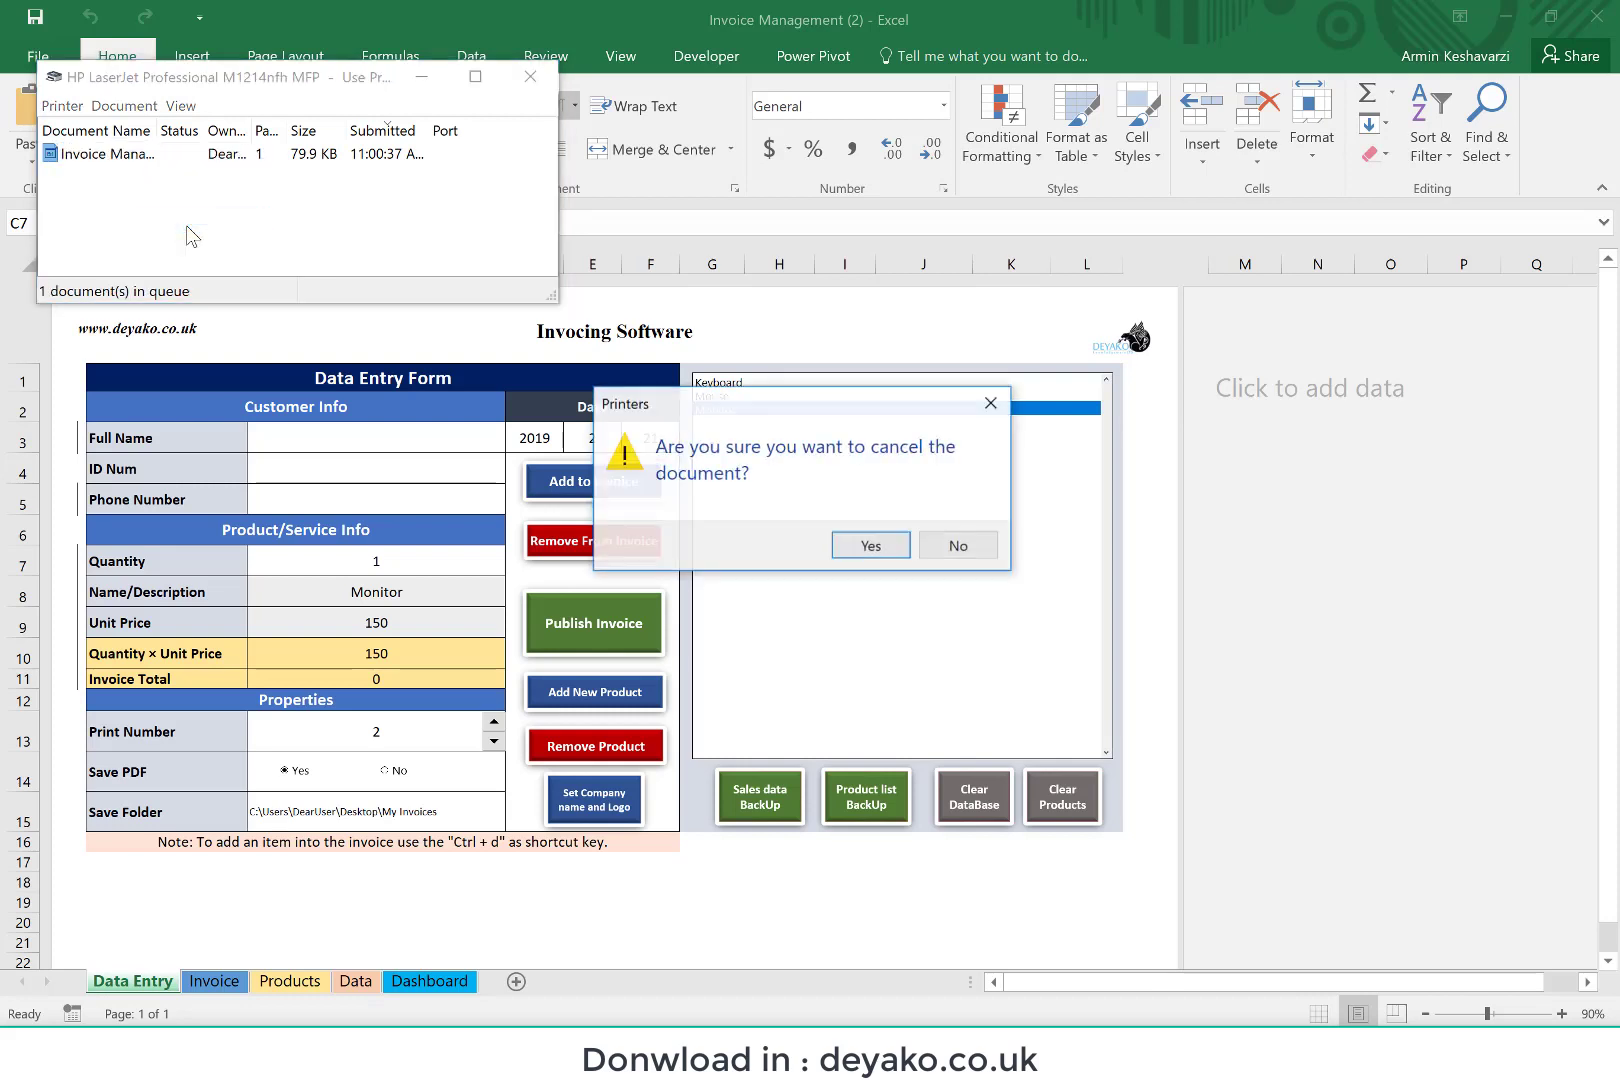
click(872, 540)
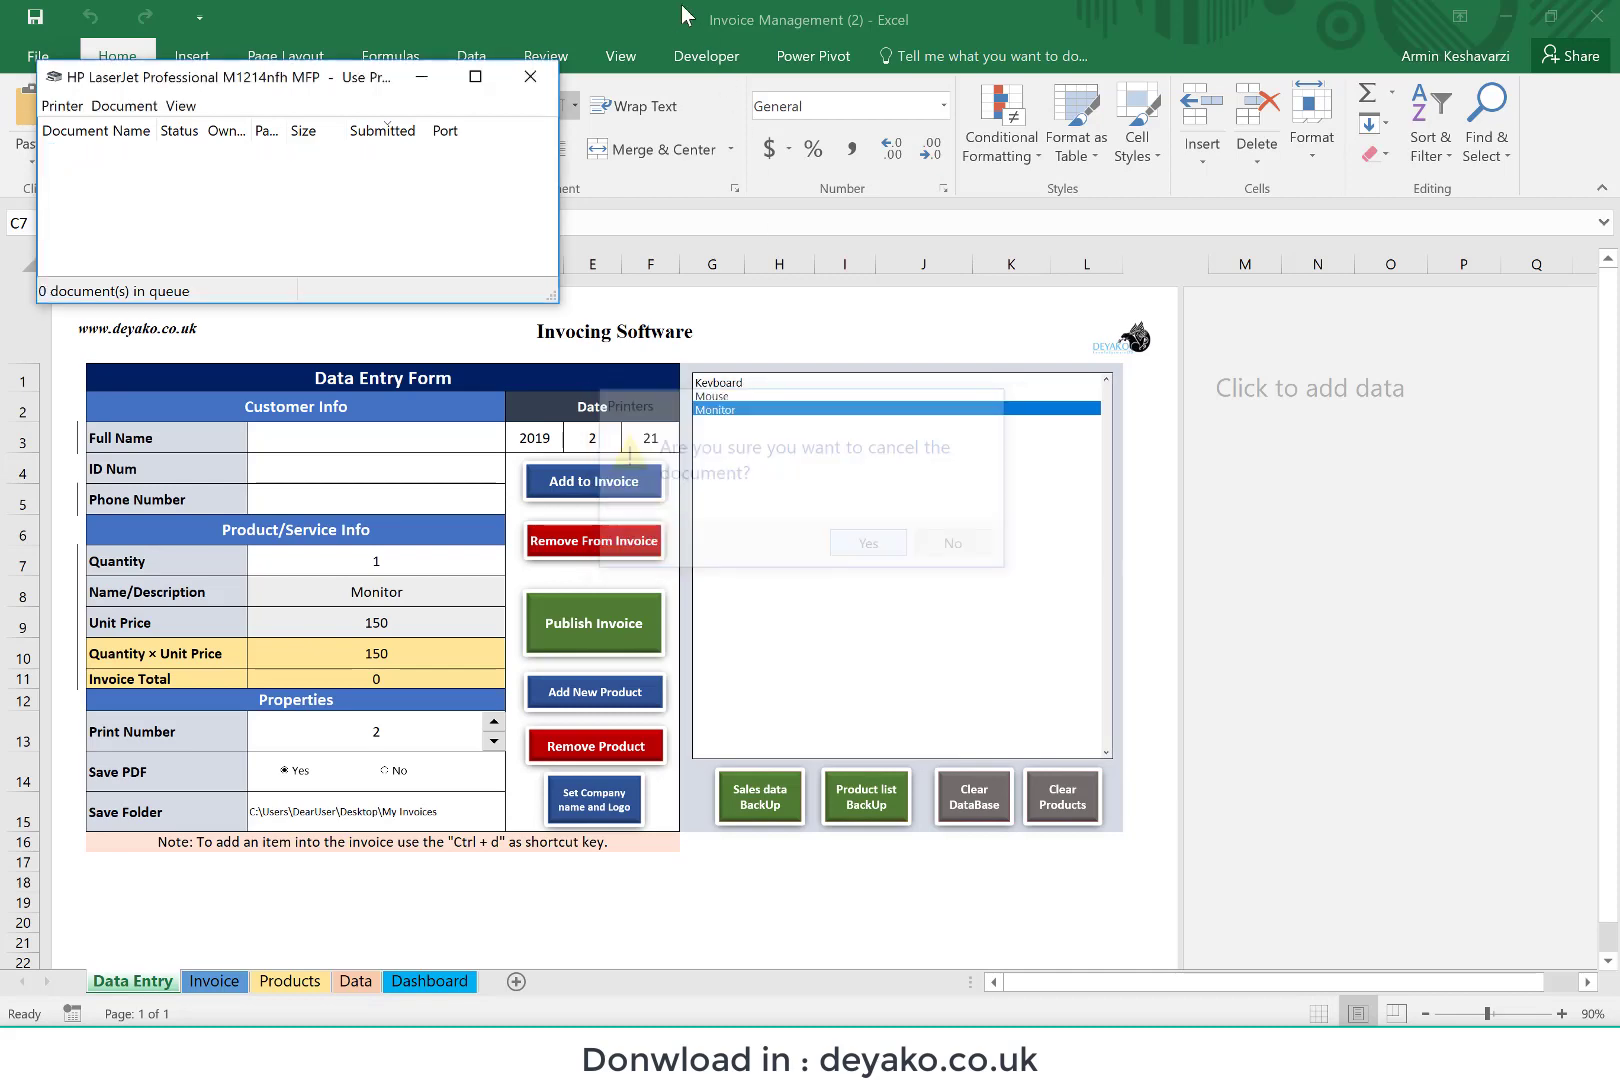
click(530, 76)
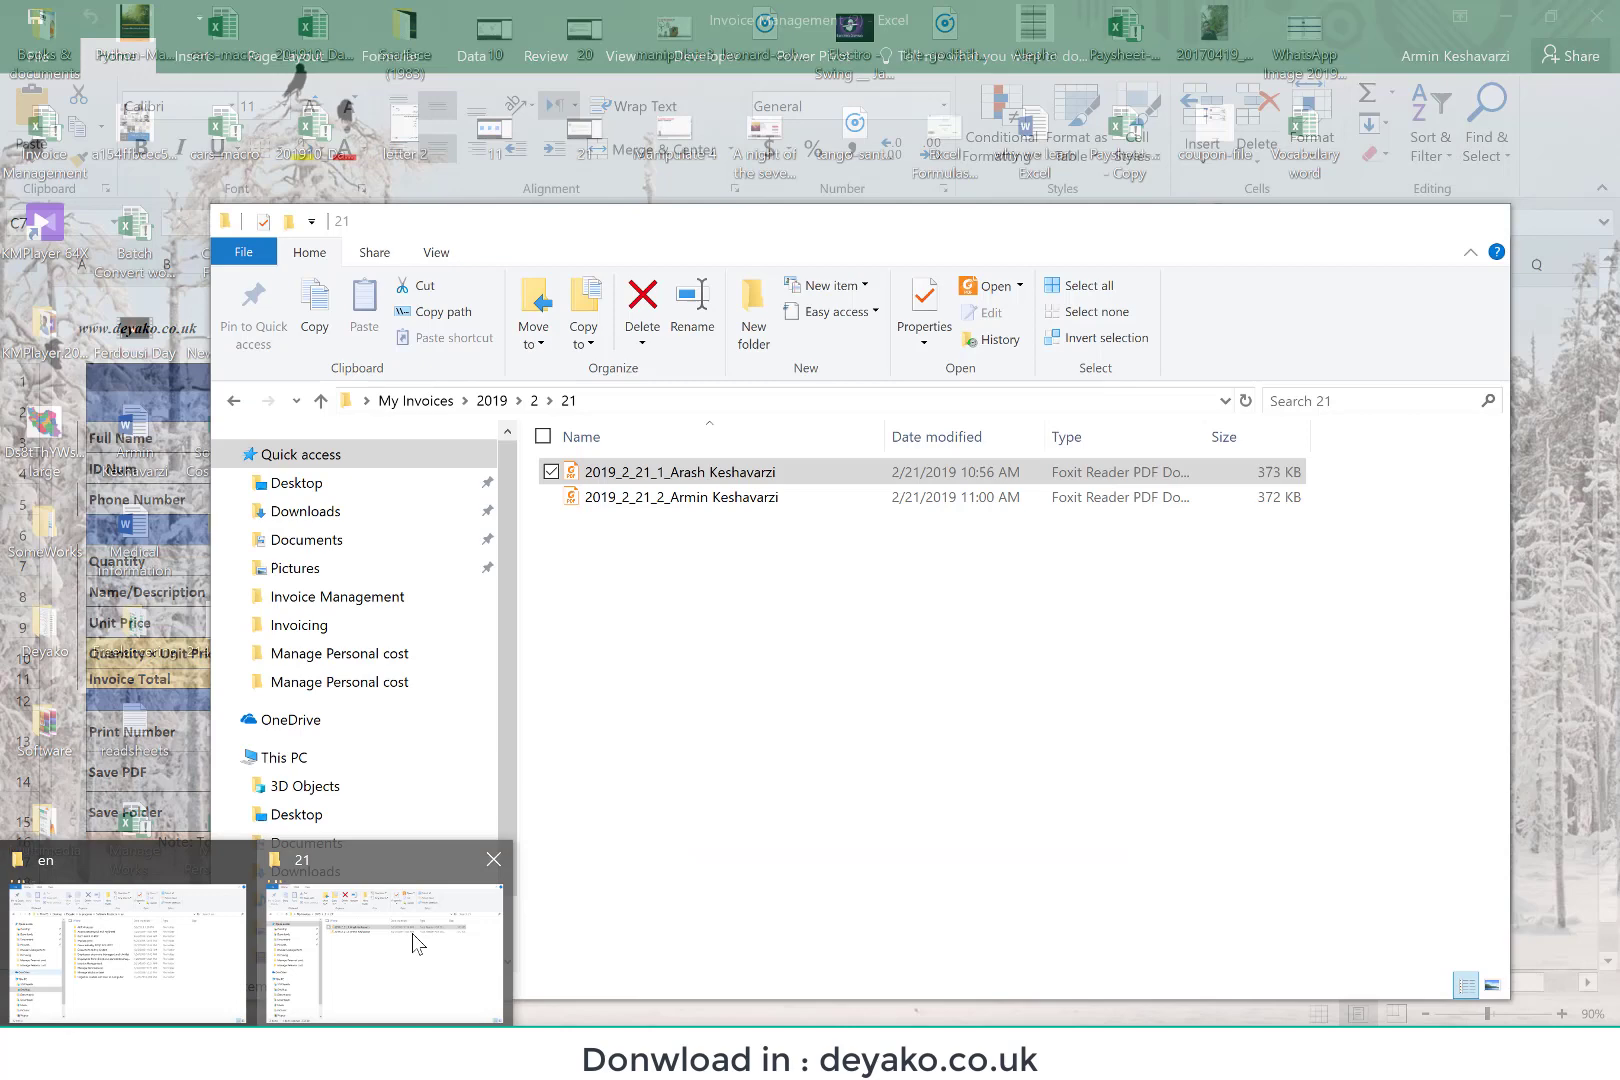
Step: Switch to the 21 folder in File Explorer, open the second saved invoice PDF, review its contents and close it
click(413, 943)
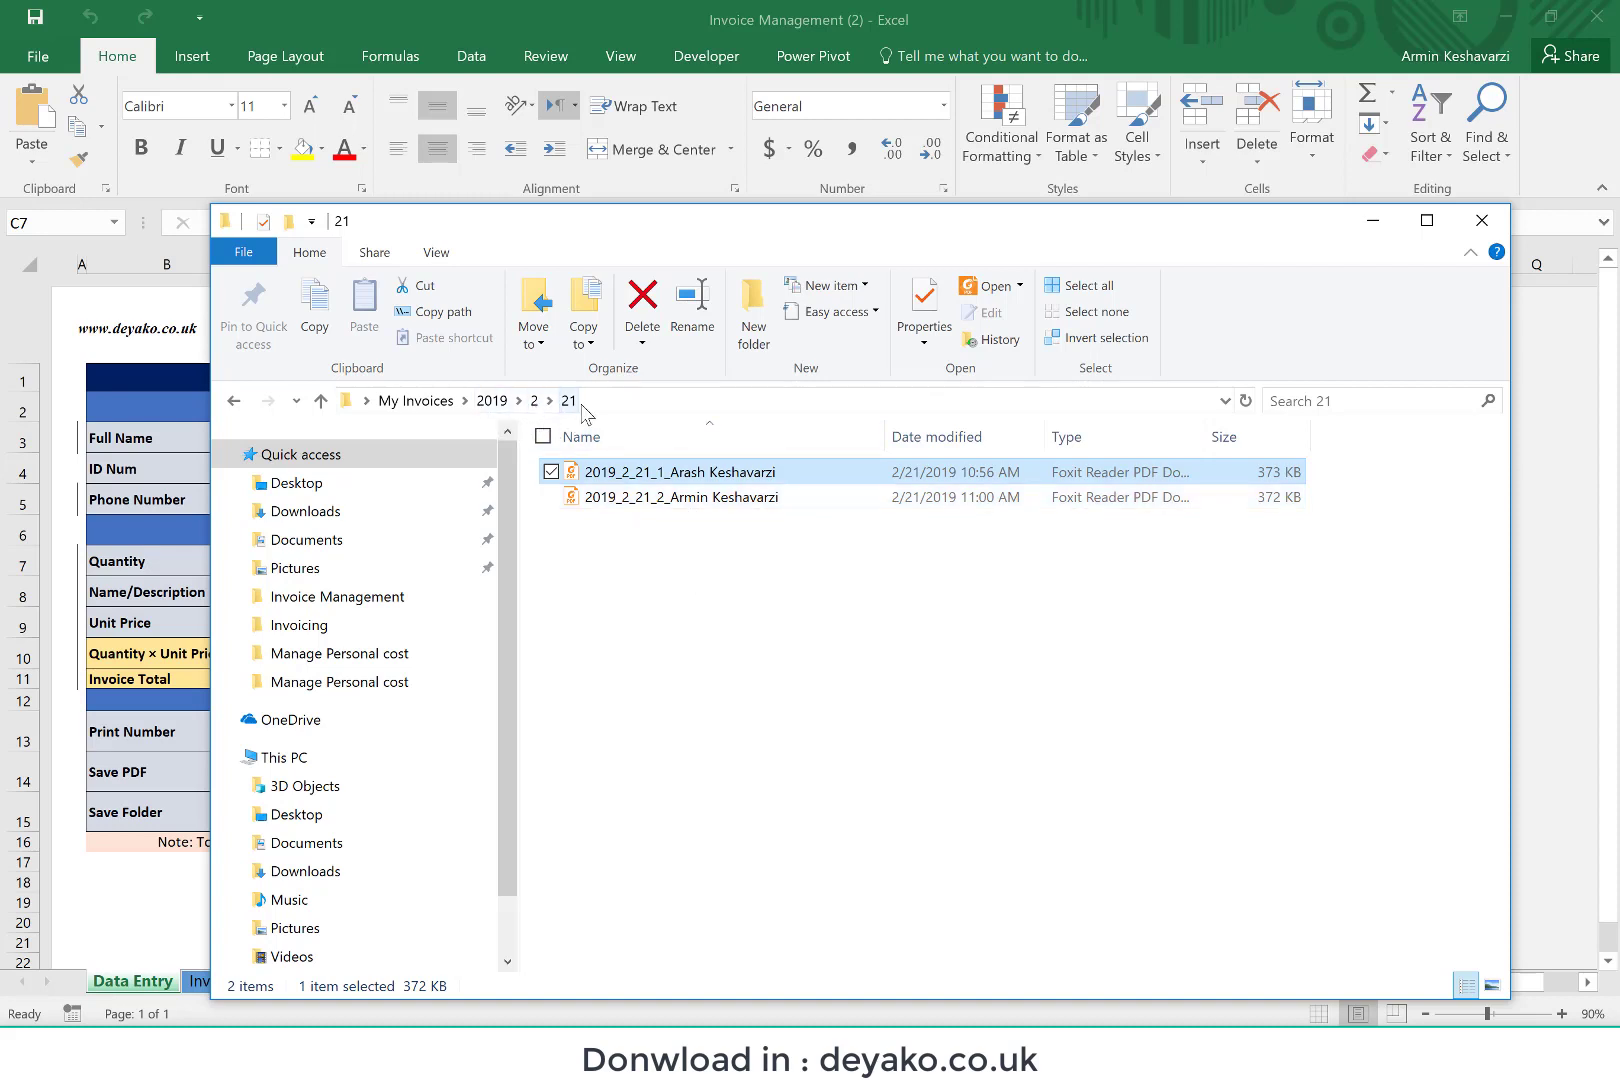
double_click(686, 510)
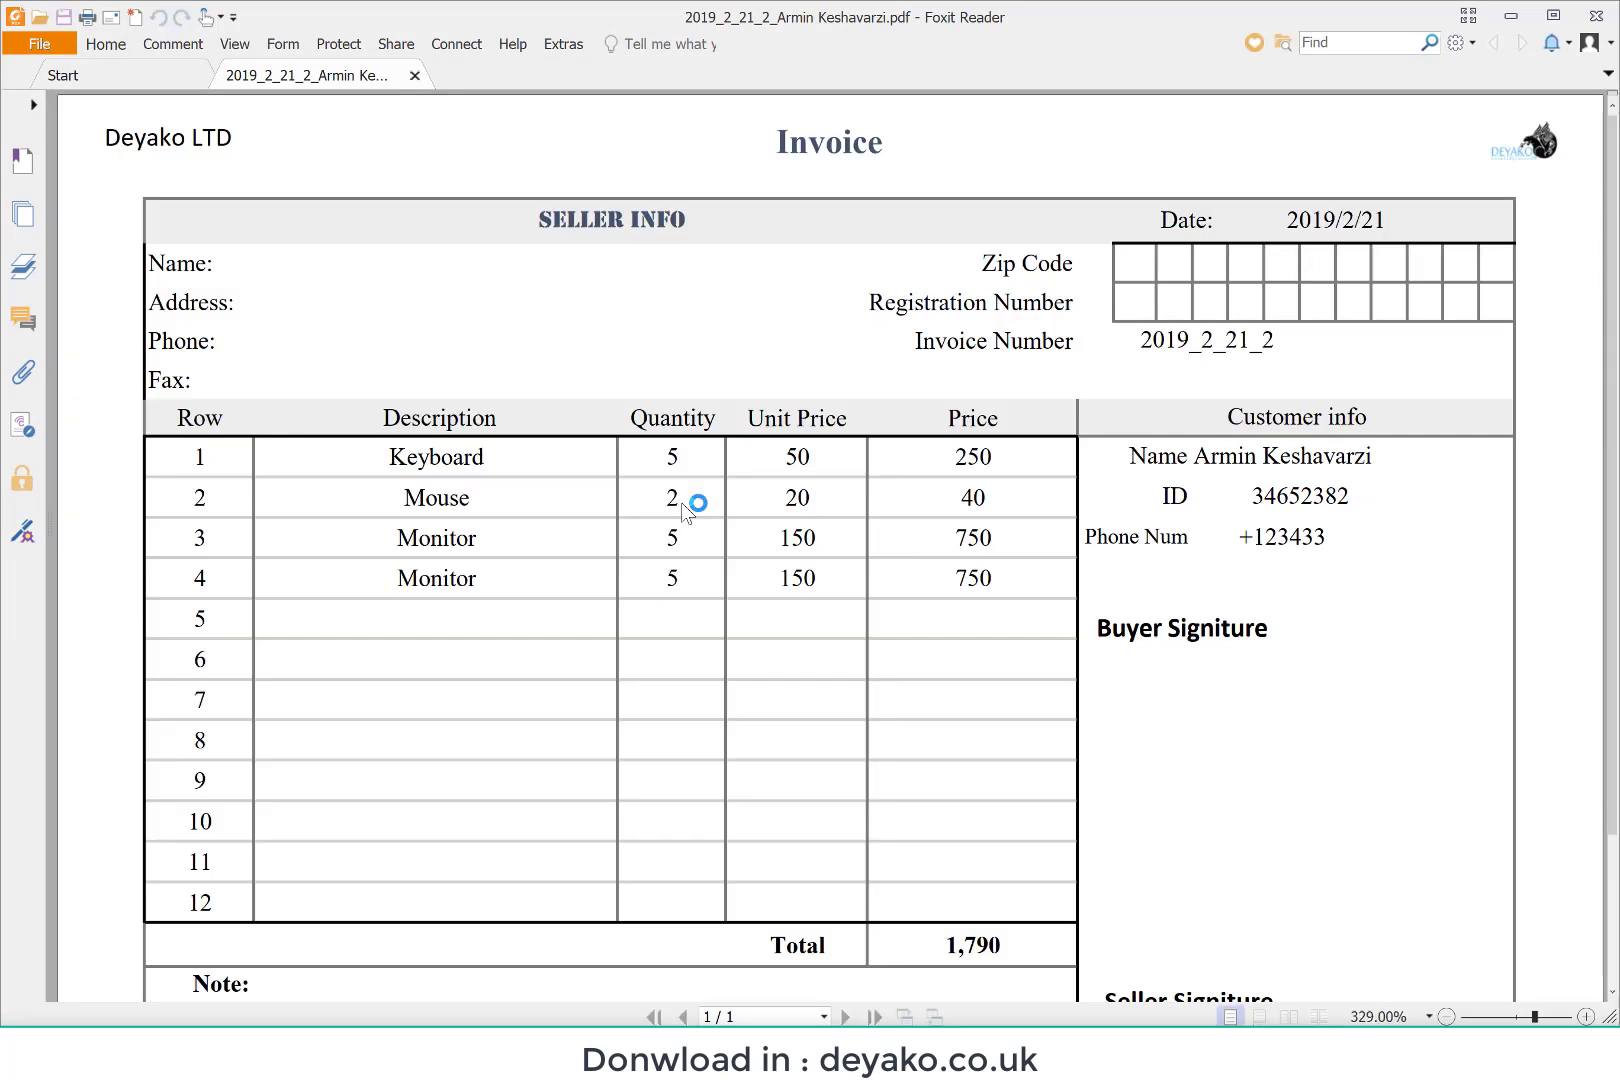
scroll(683, 504, down, 3)
scroll(683, 504, up, 3)
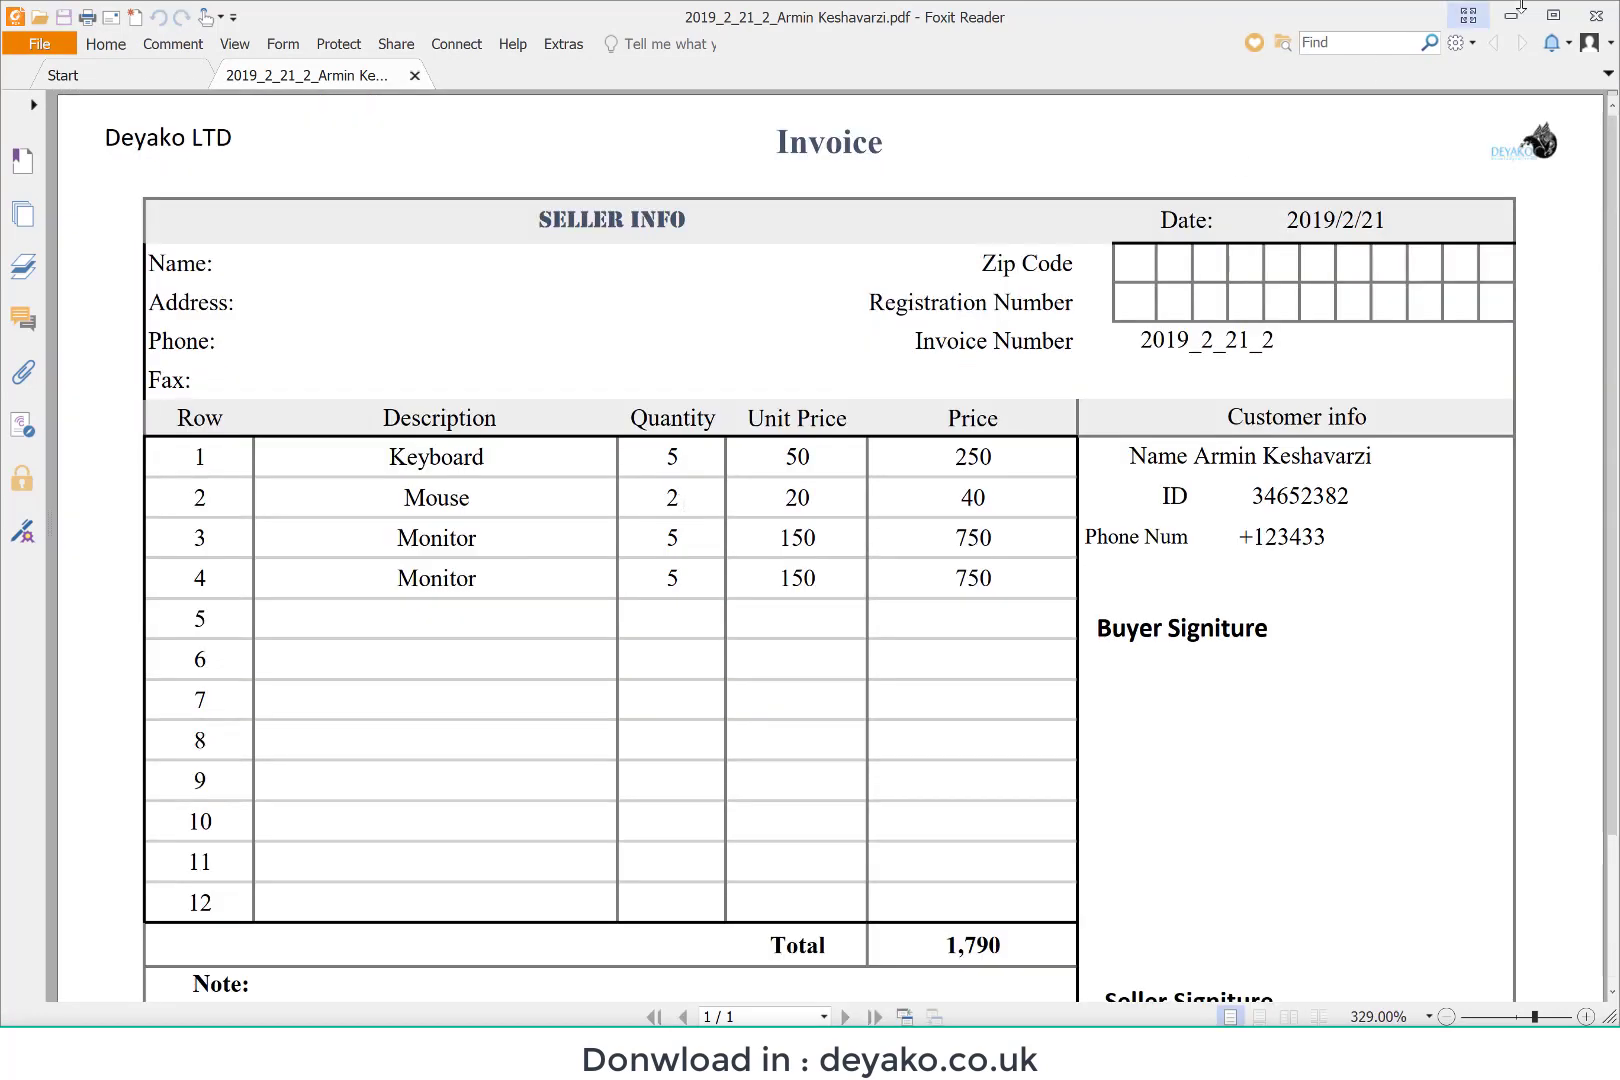
click(1598, 18)
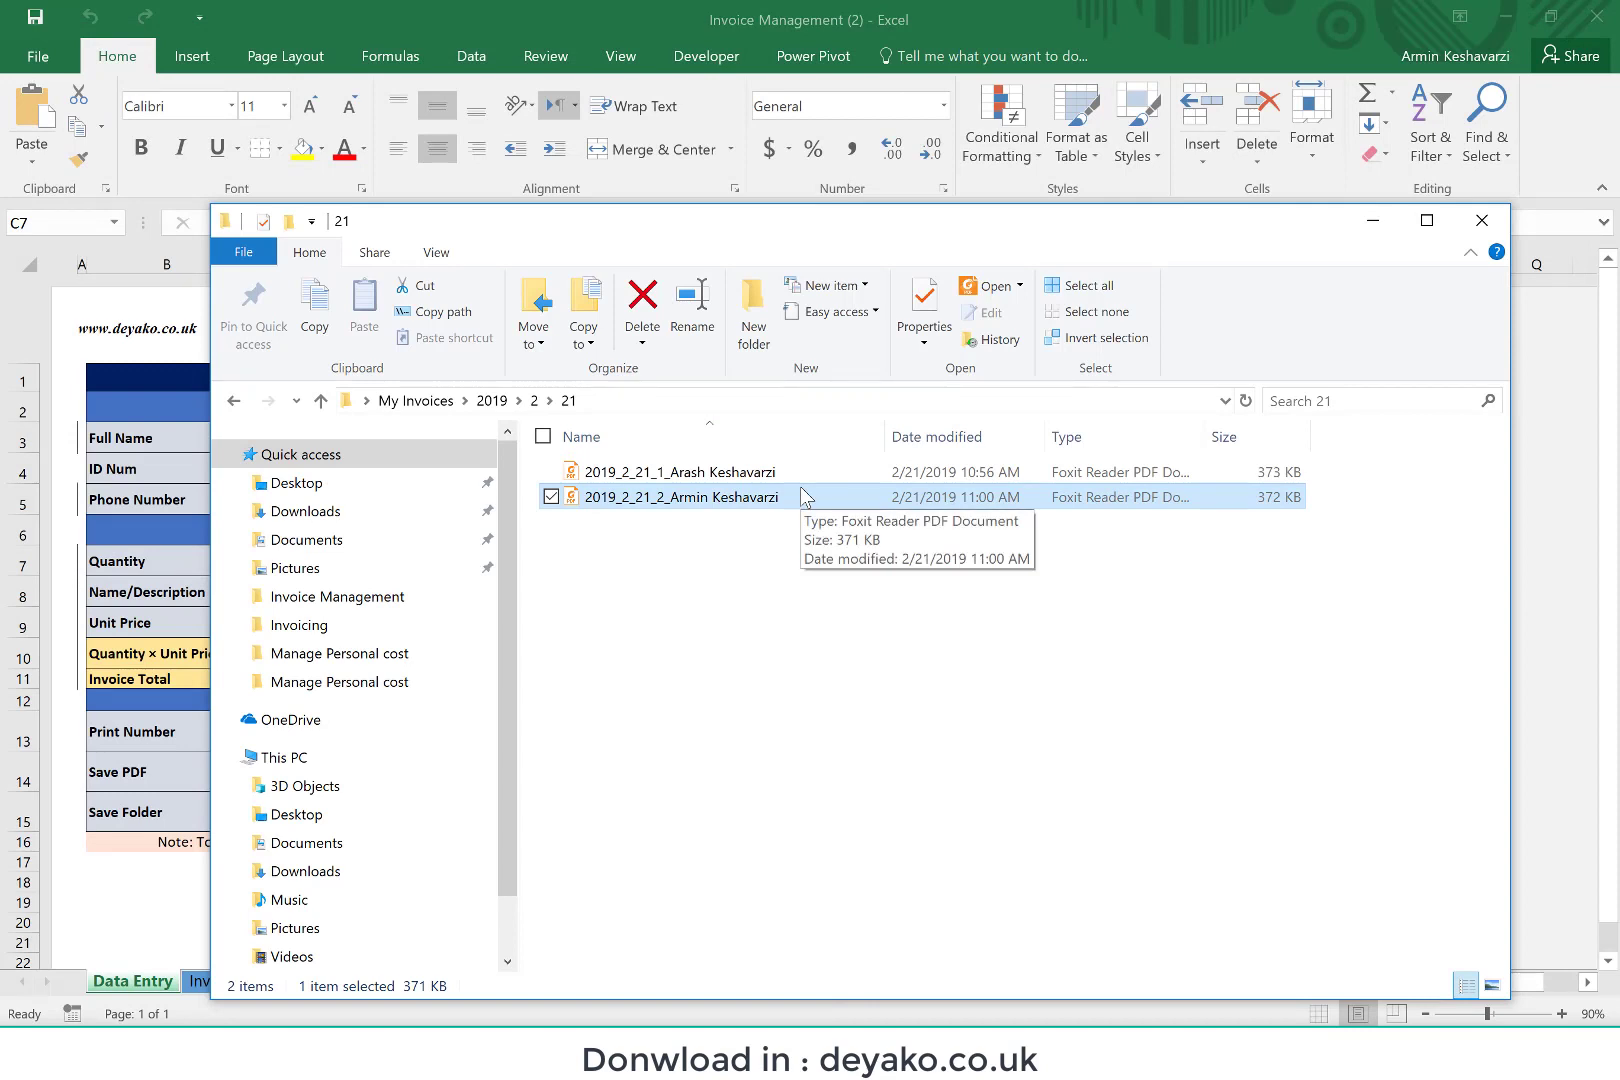
Step: Go up to the 2019 invoice folder and return to the Invoice Management workbook in Excel
click(492, 401)
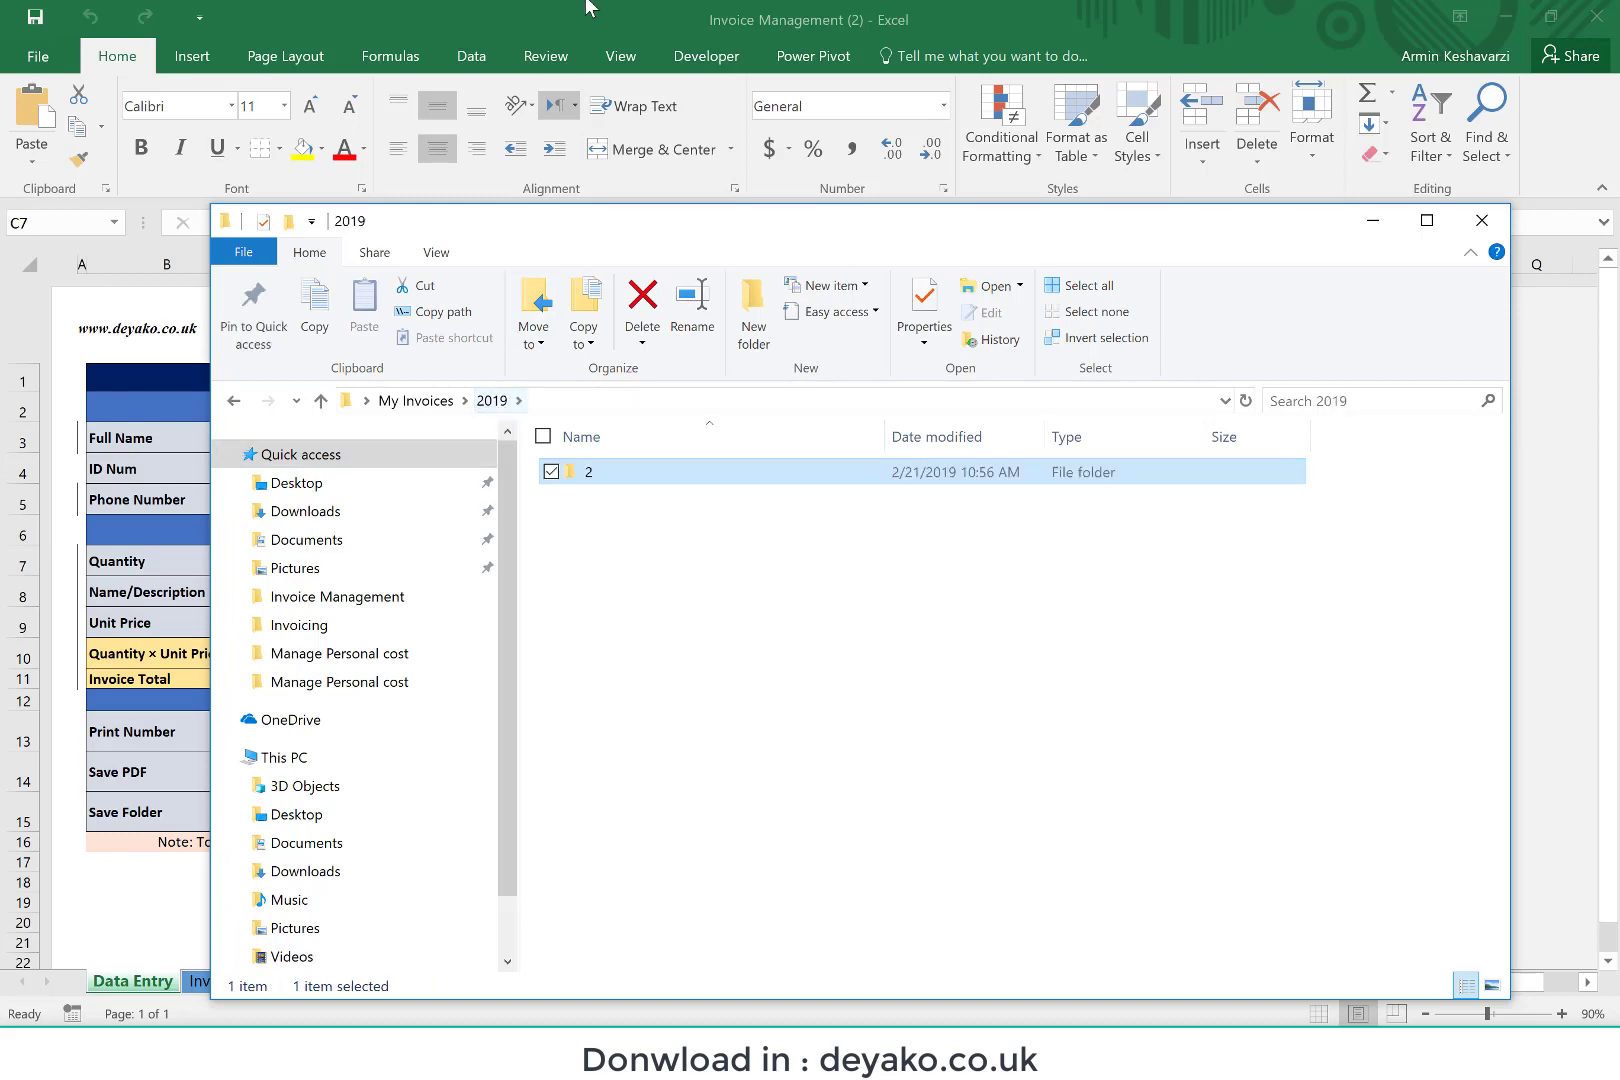
click(539, 6)
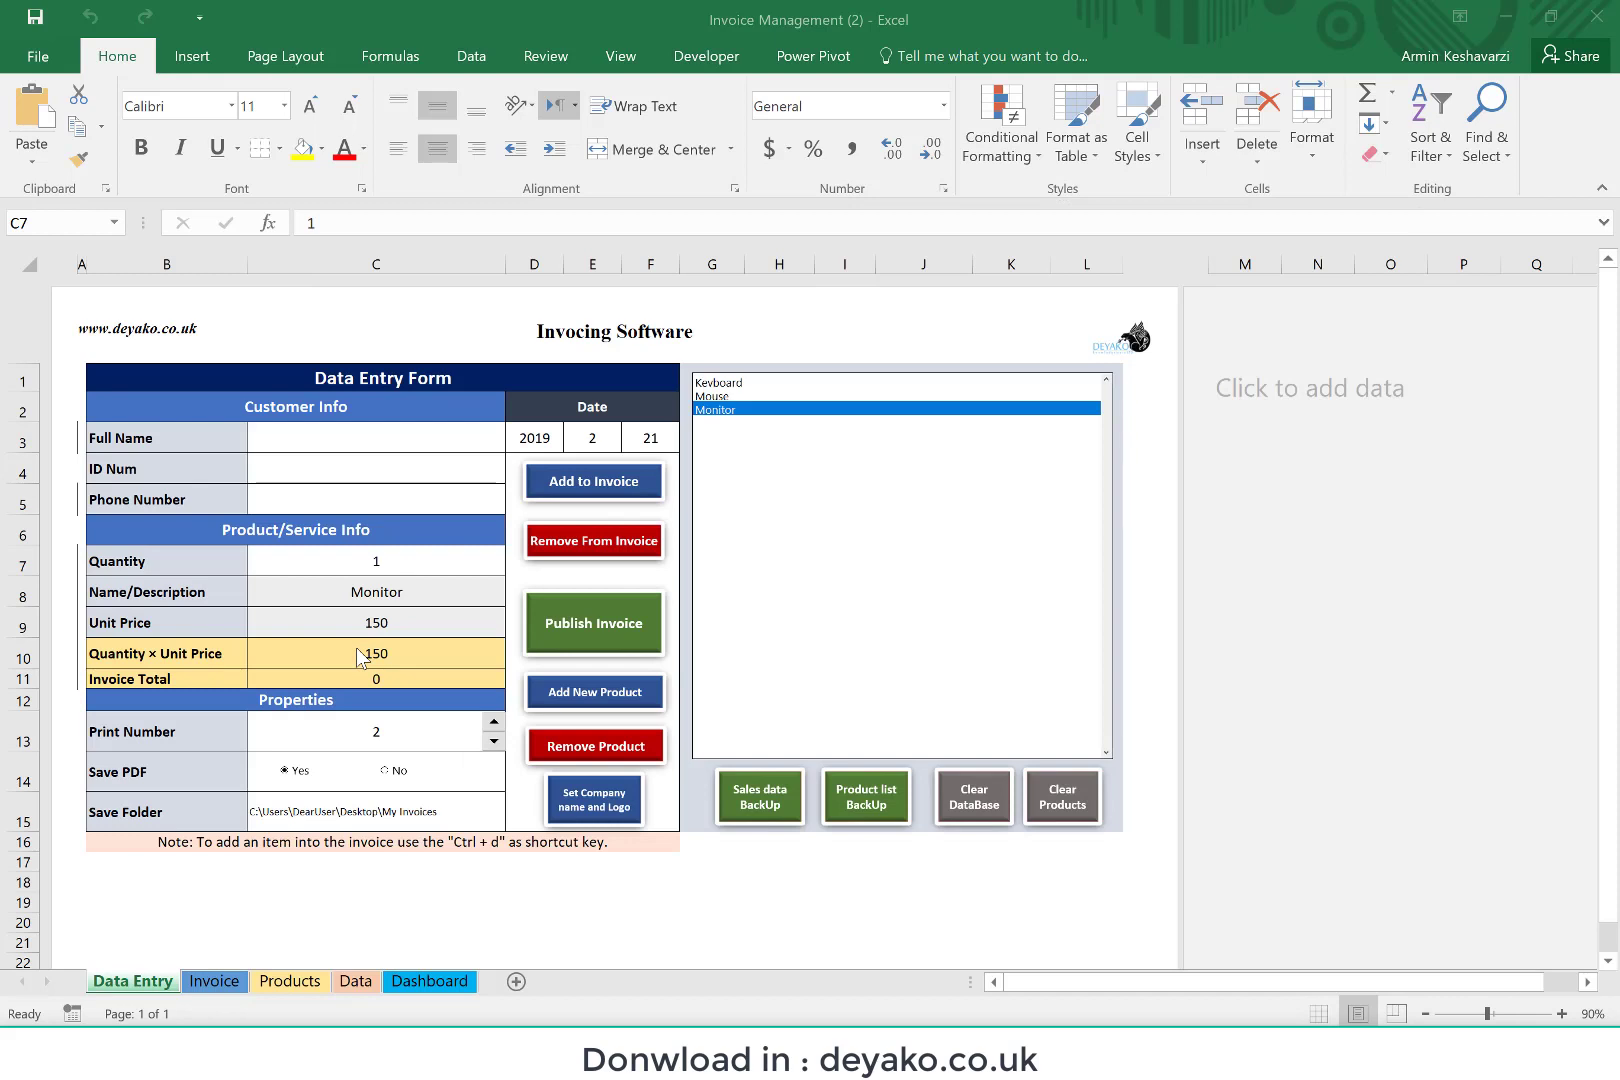
click(261, 925)
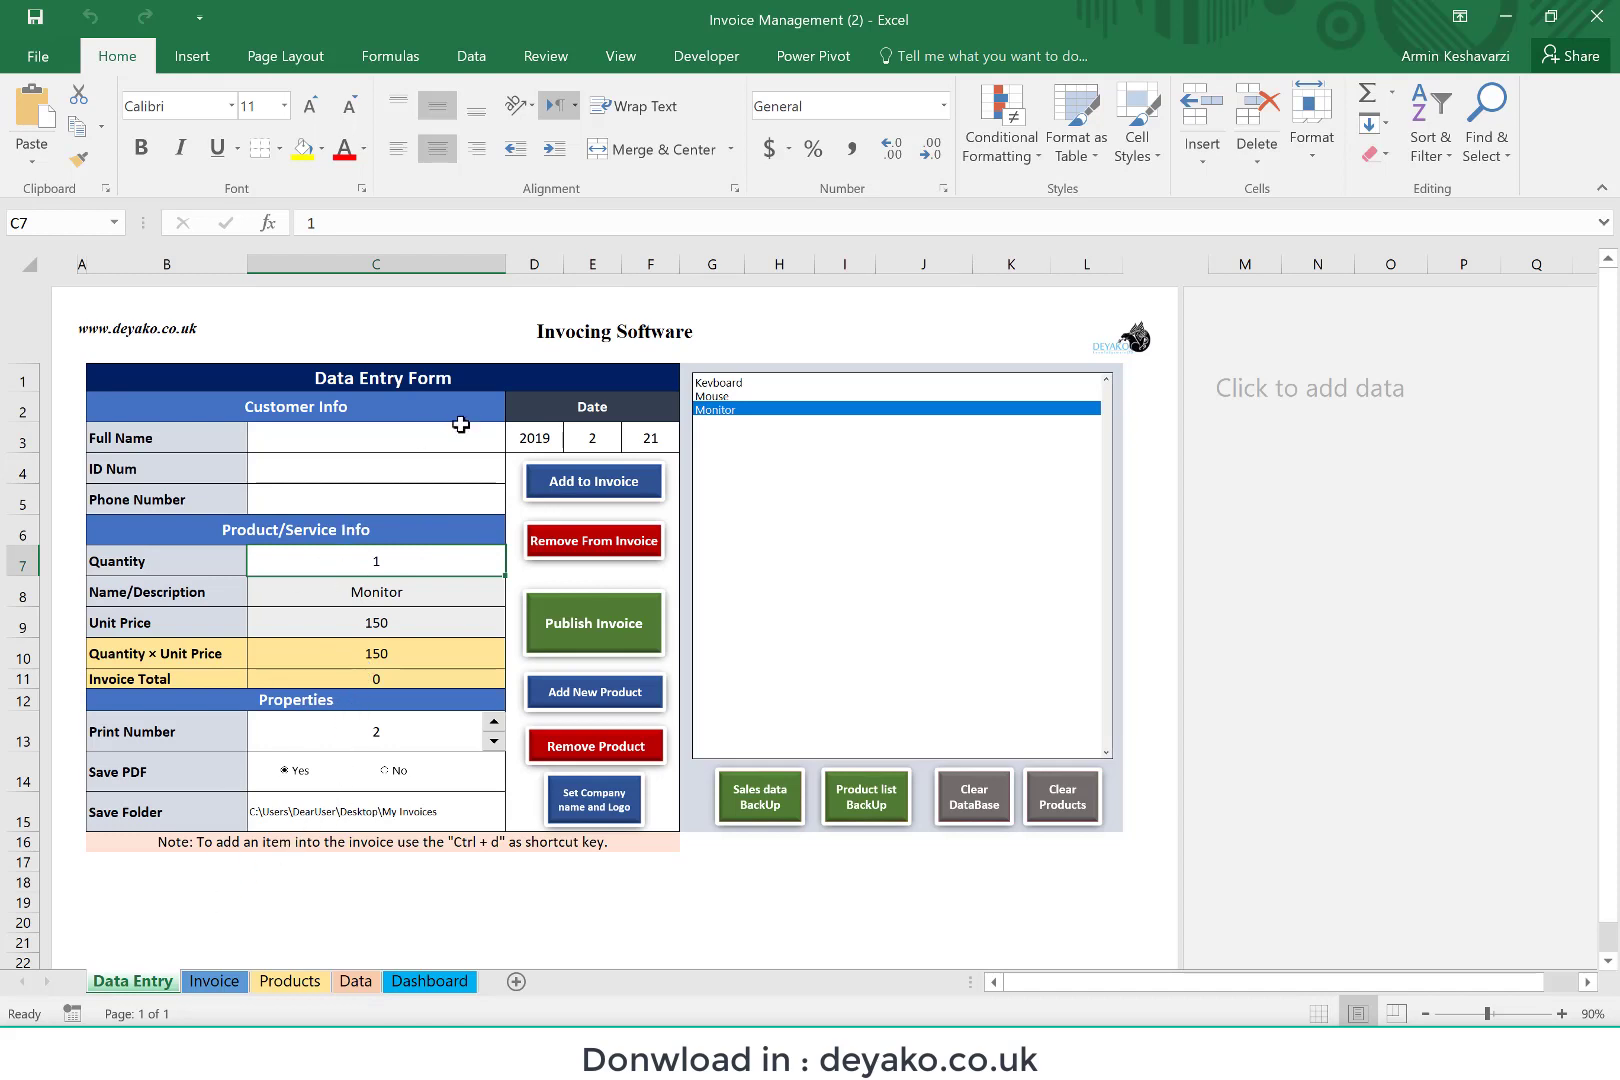
Step: Fill in the customer's full name, ID number and phone number in the Data Entry form
click(428, 443)
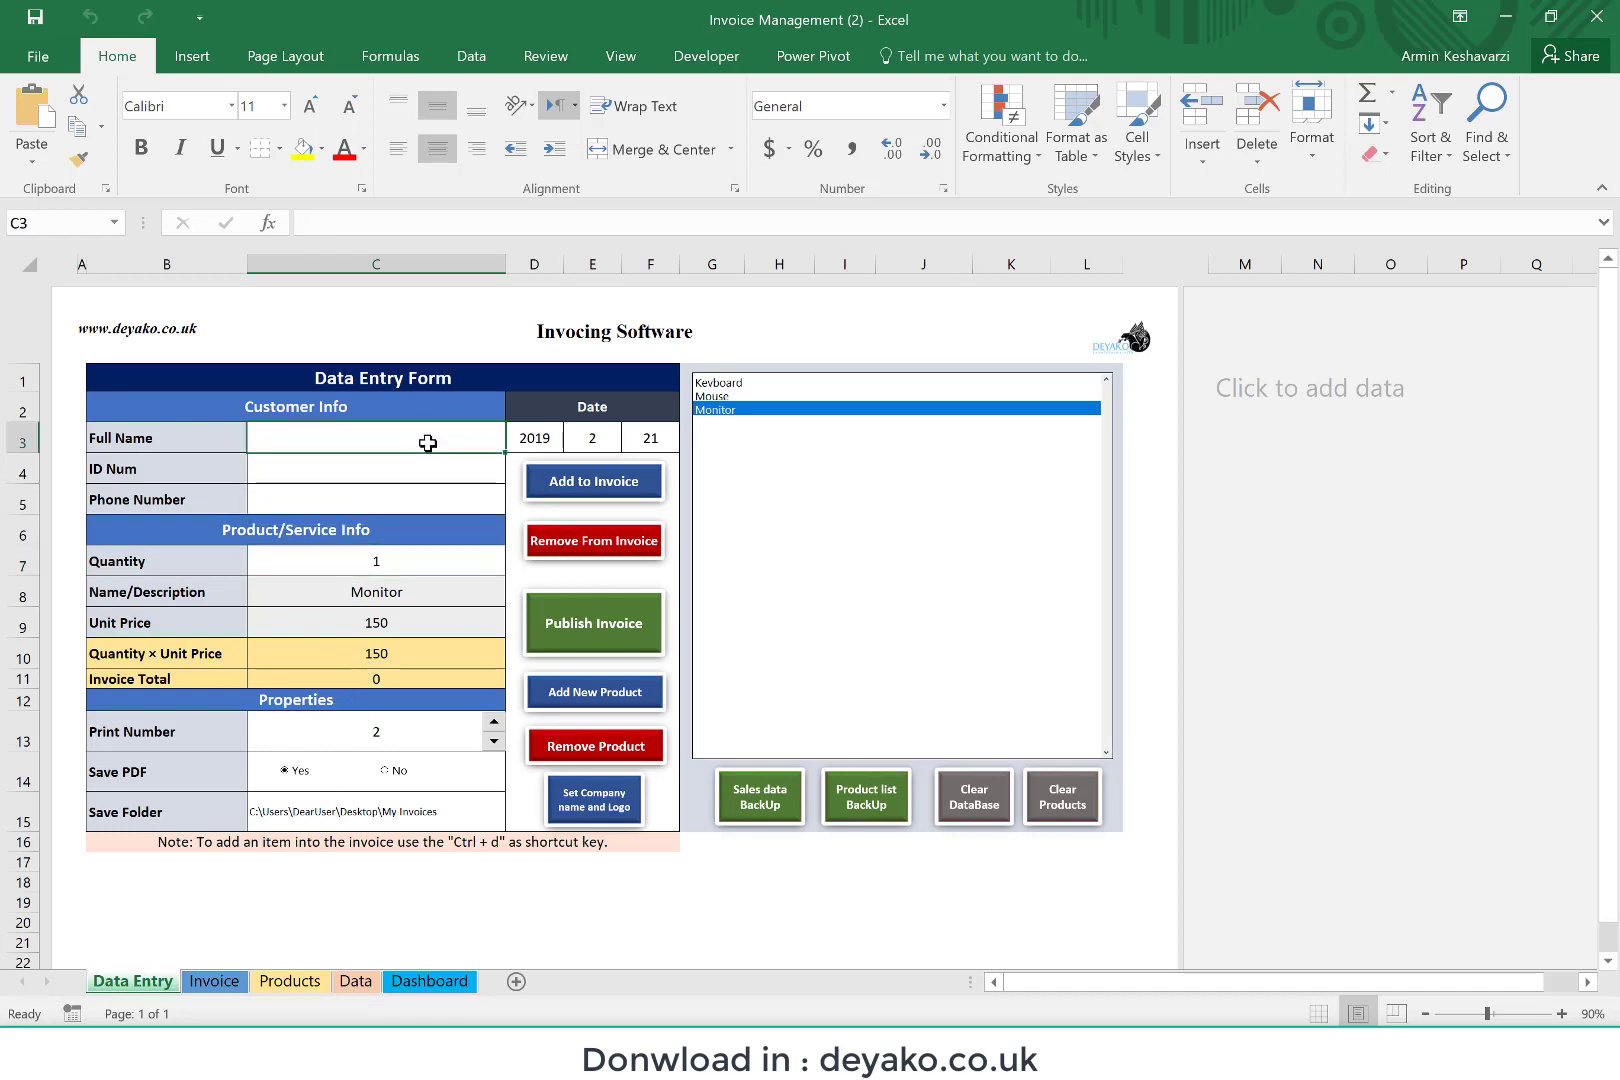
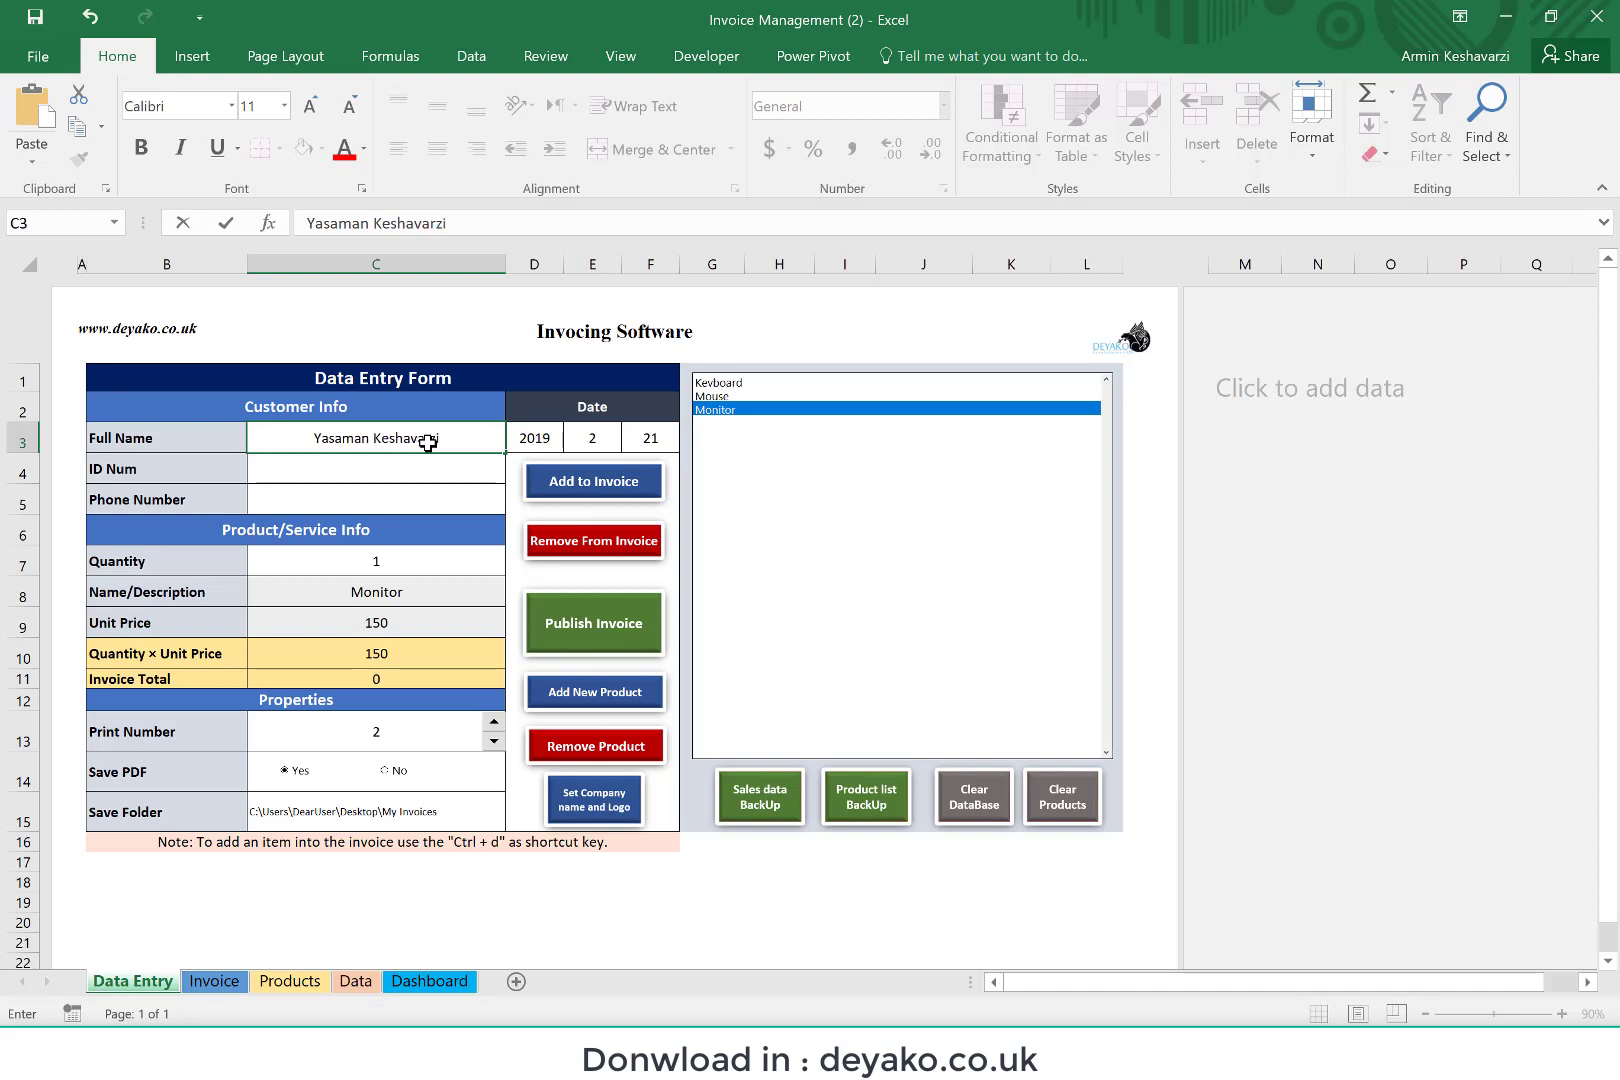
key(Return)
text(23433)
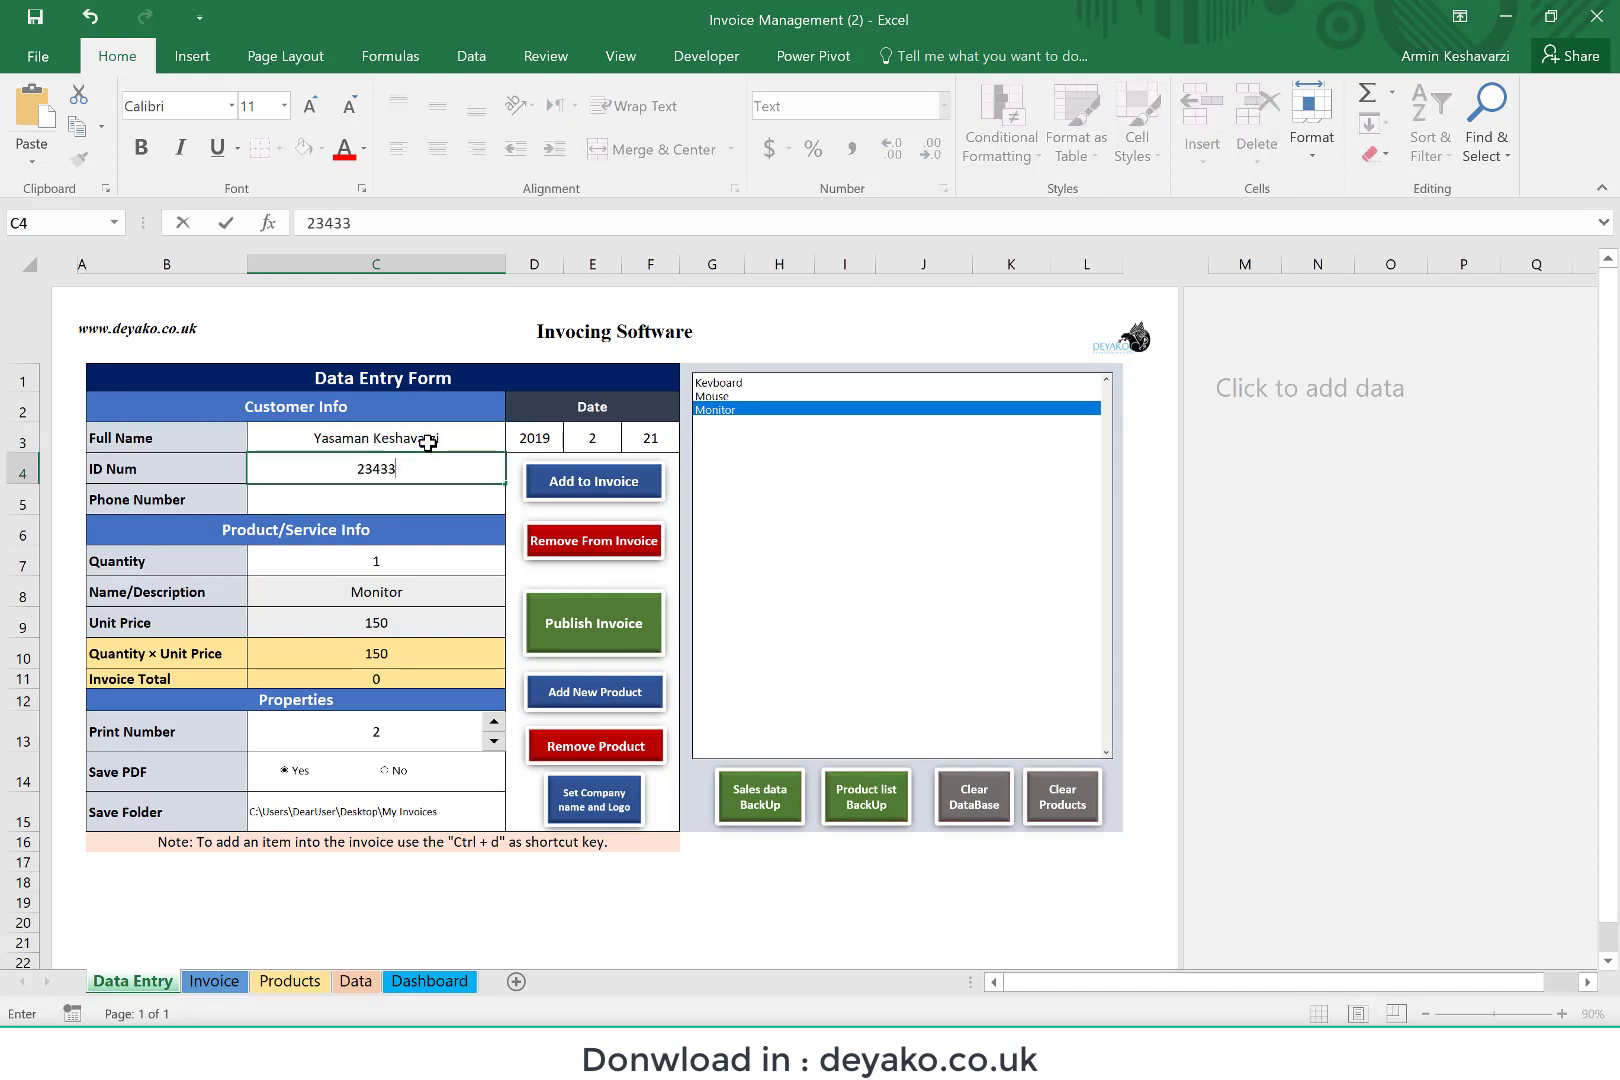
key(Return)
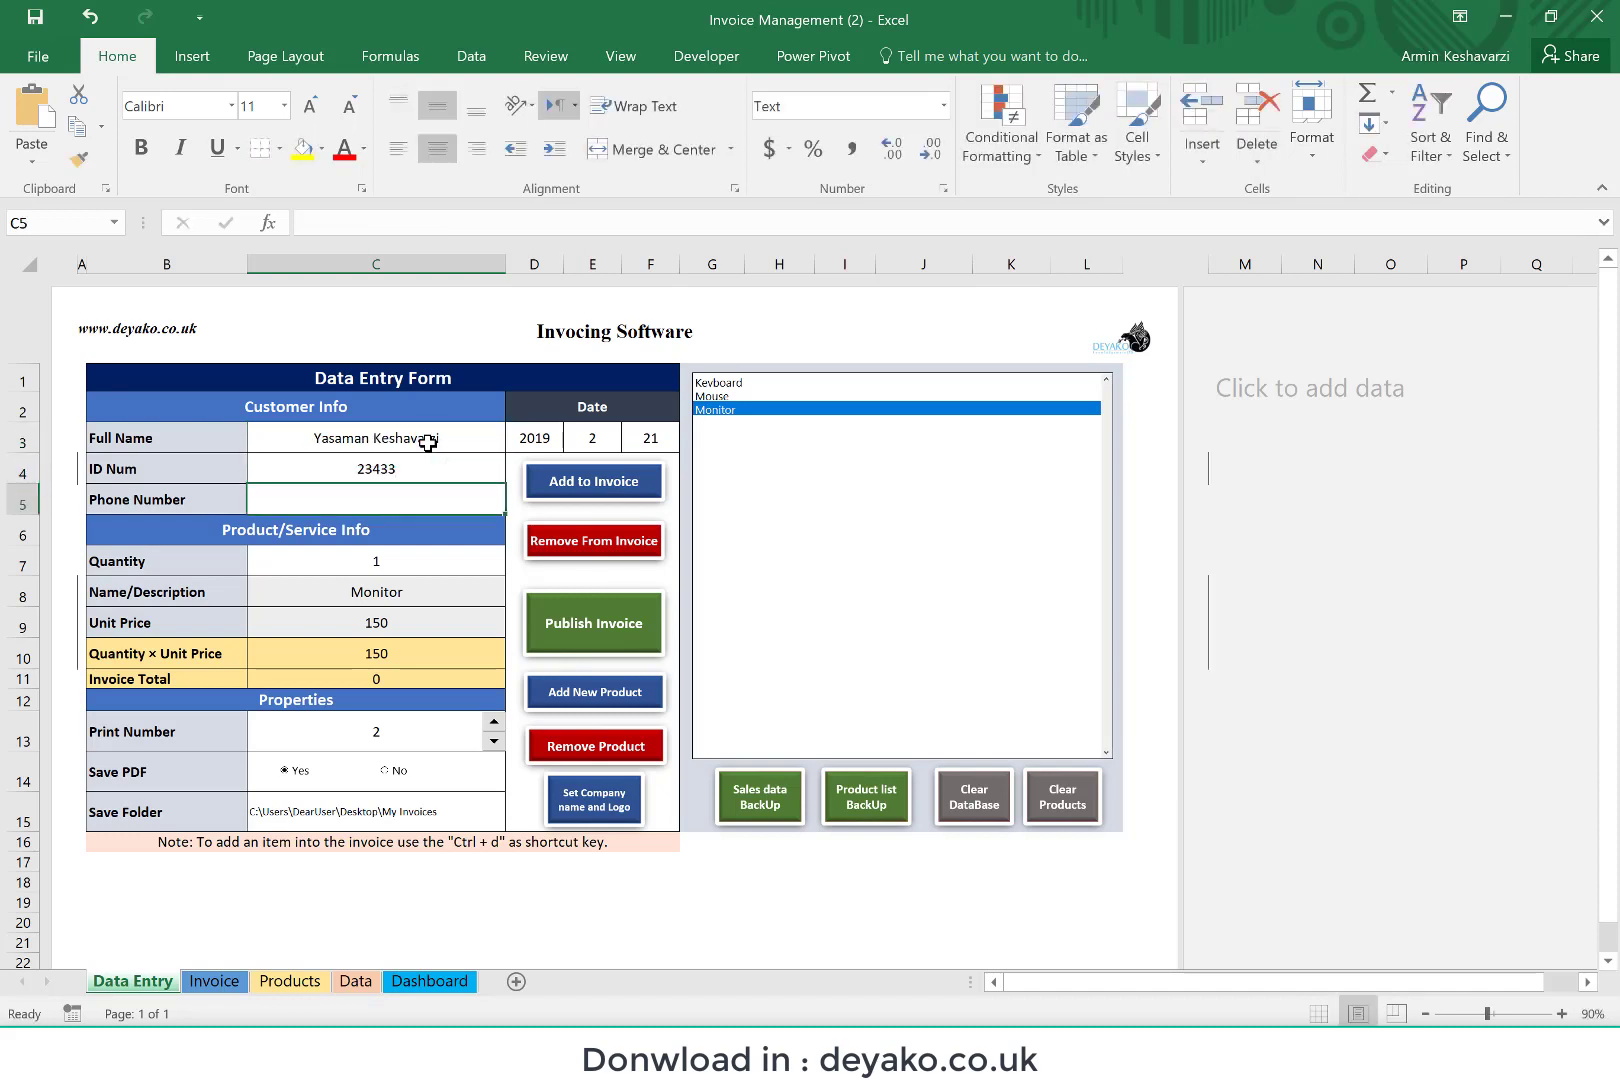
text(+123455)
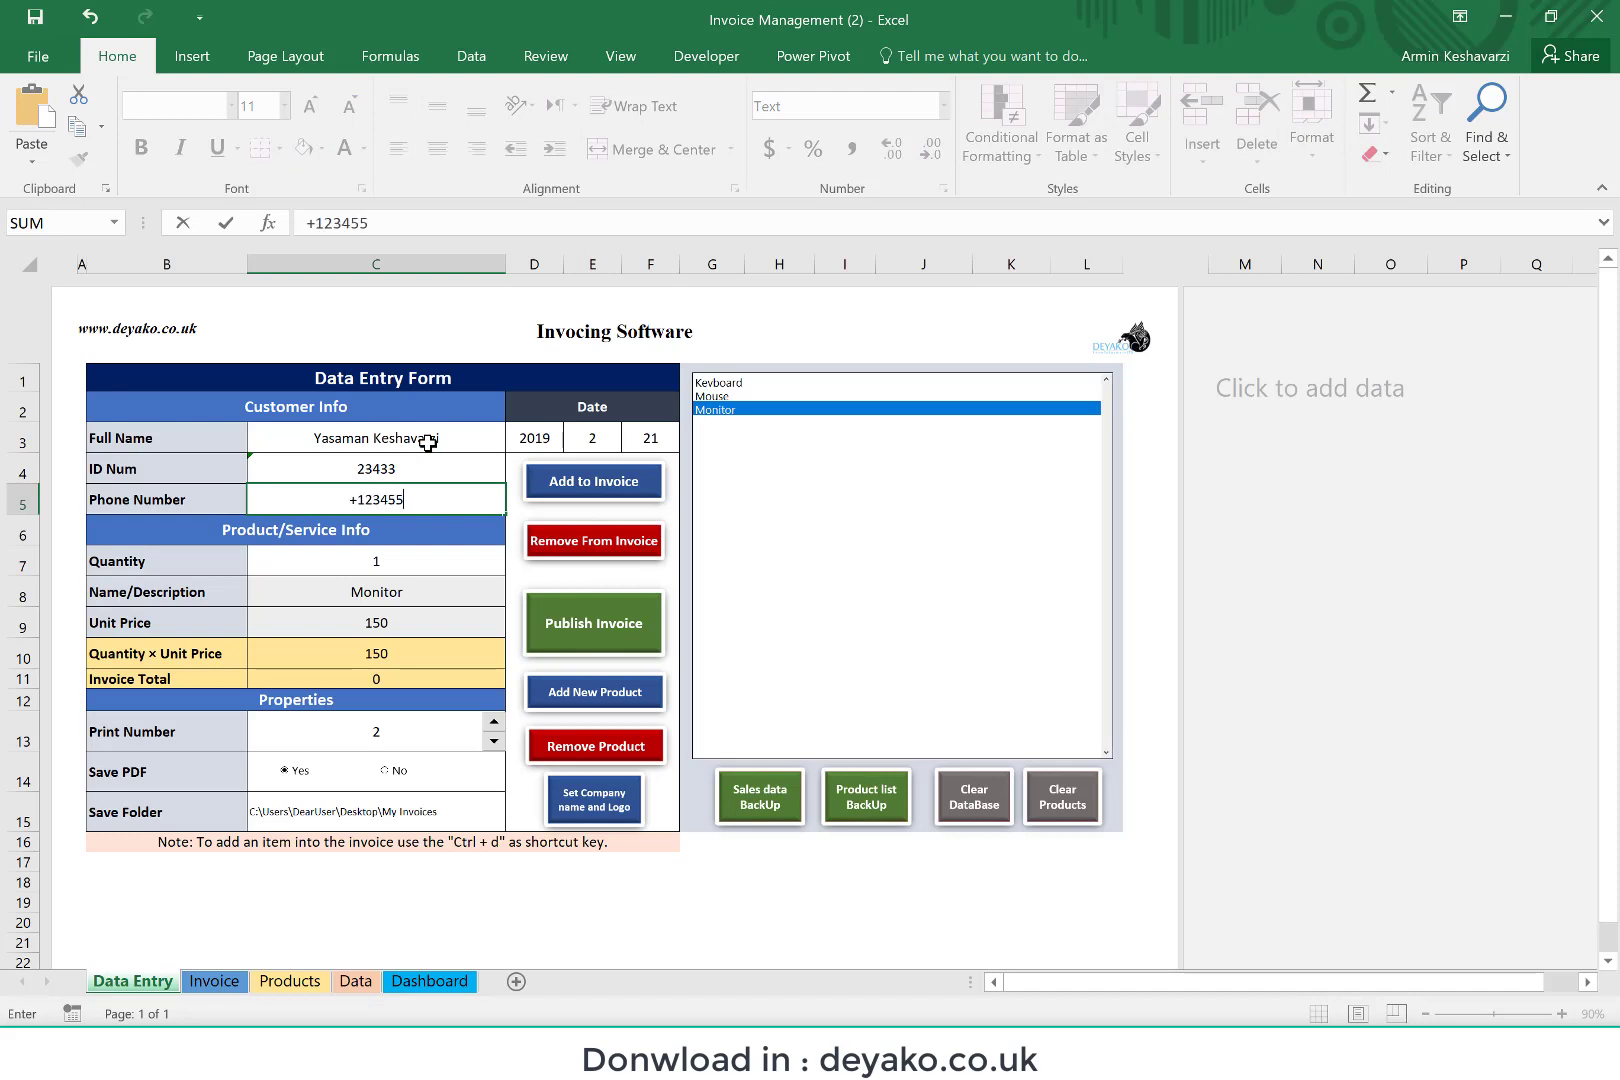
key(Return)
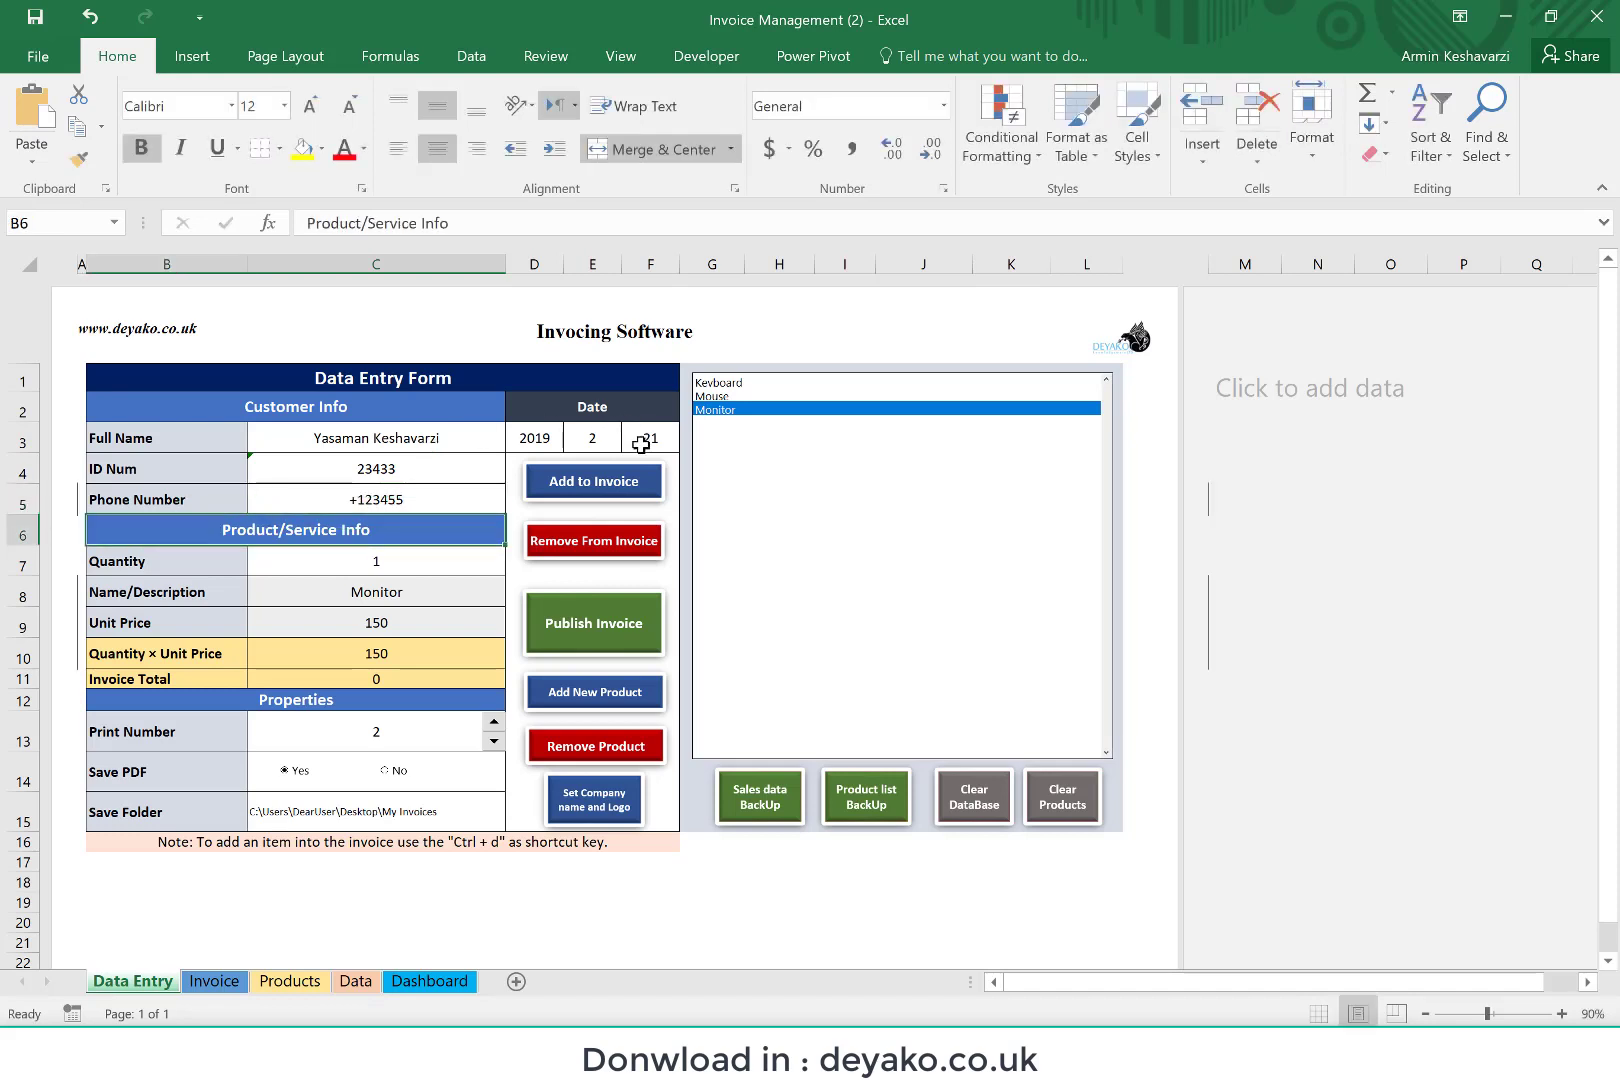
Step: Set the day of the invoice date to 22
click(641, 444)
text(22)
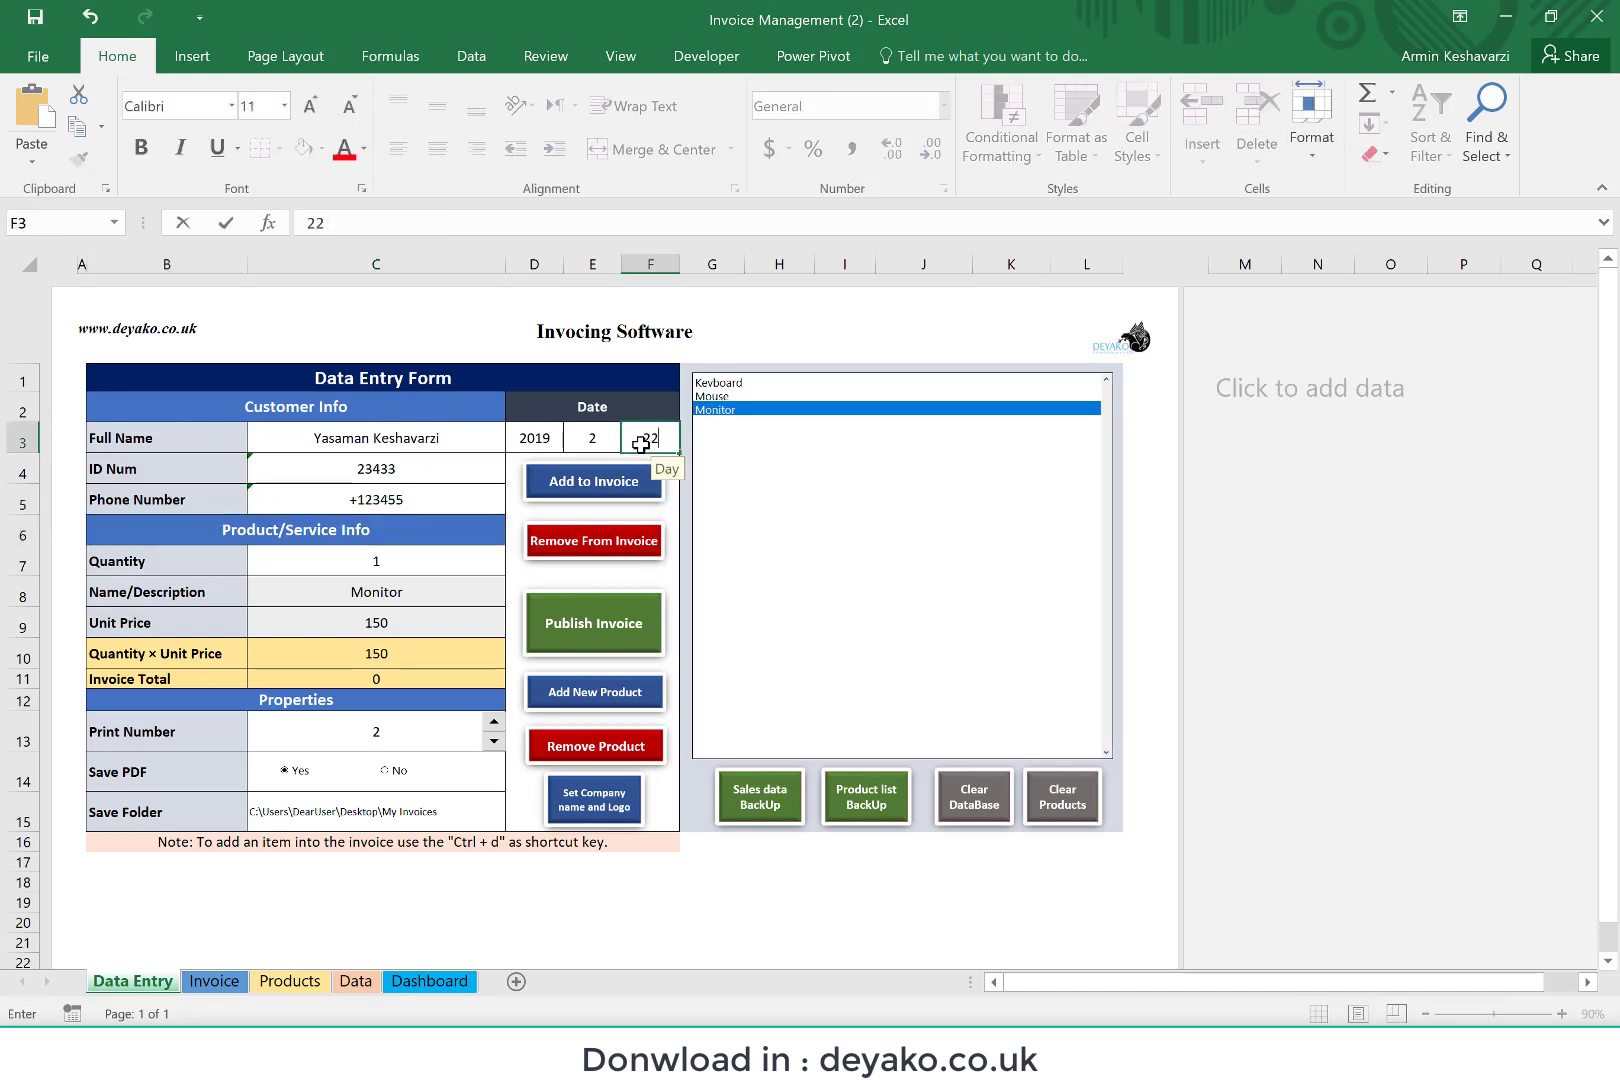
key(Return)
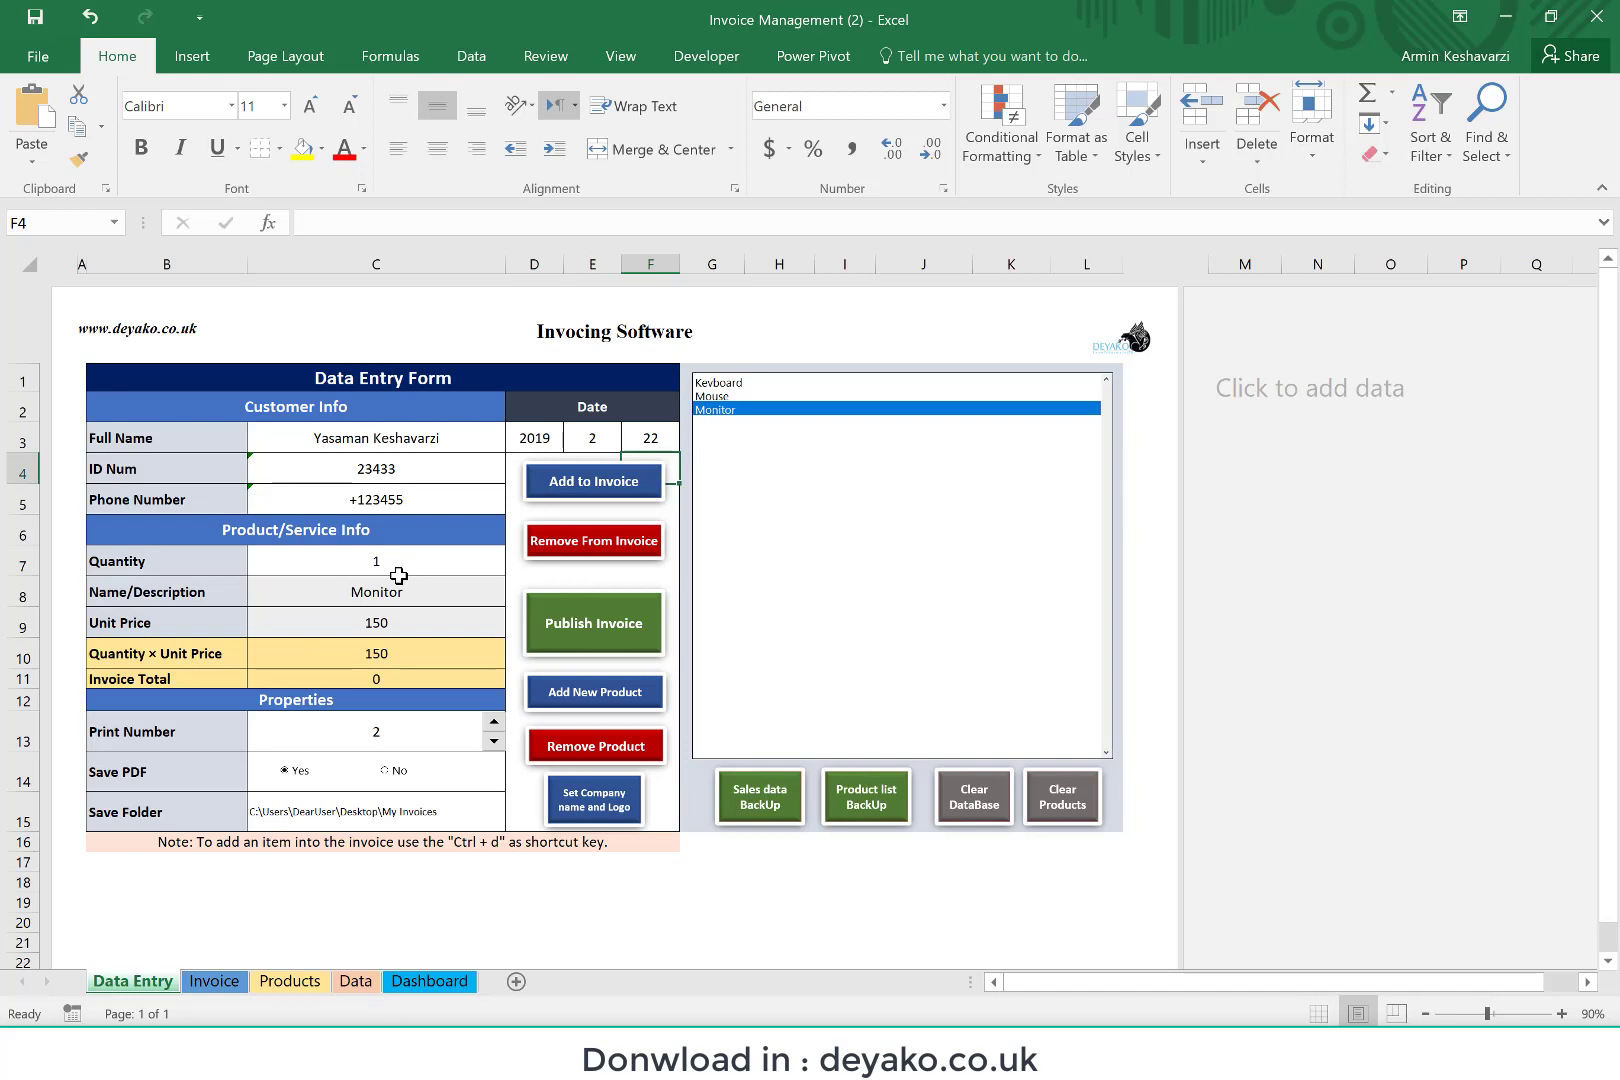
Step: Add the Keyboard product to the invoice with a quantity of 3
click(727, 384)
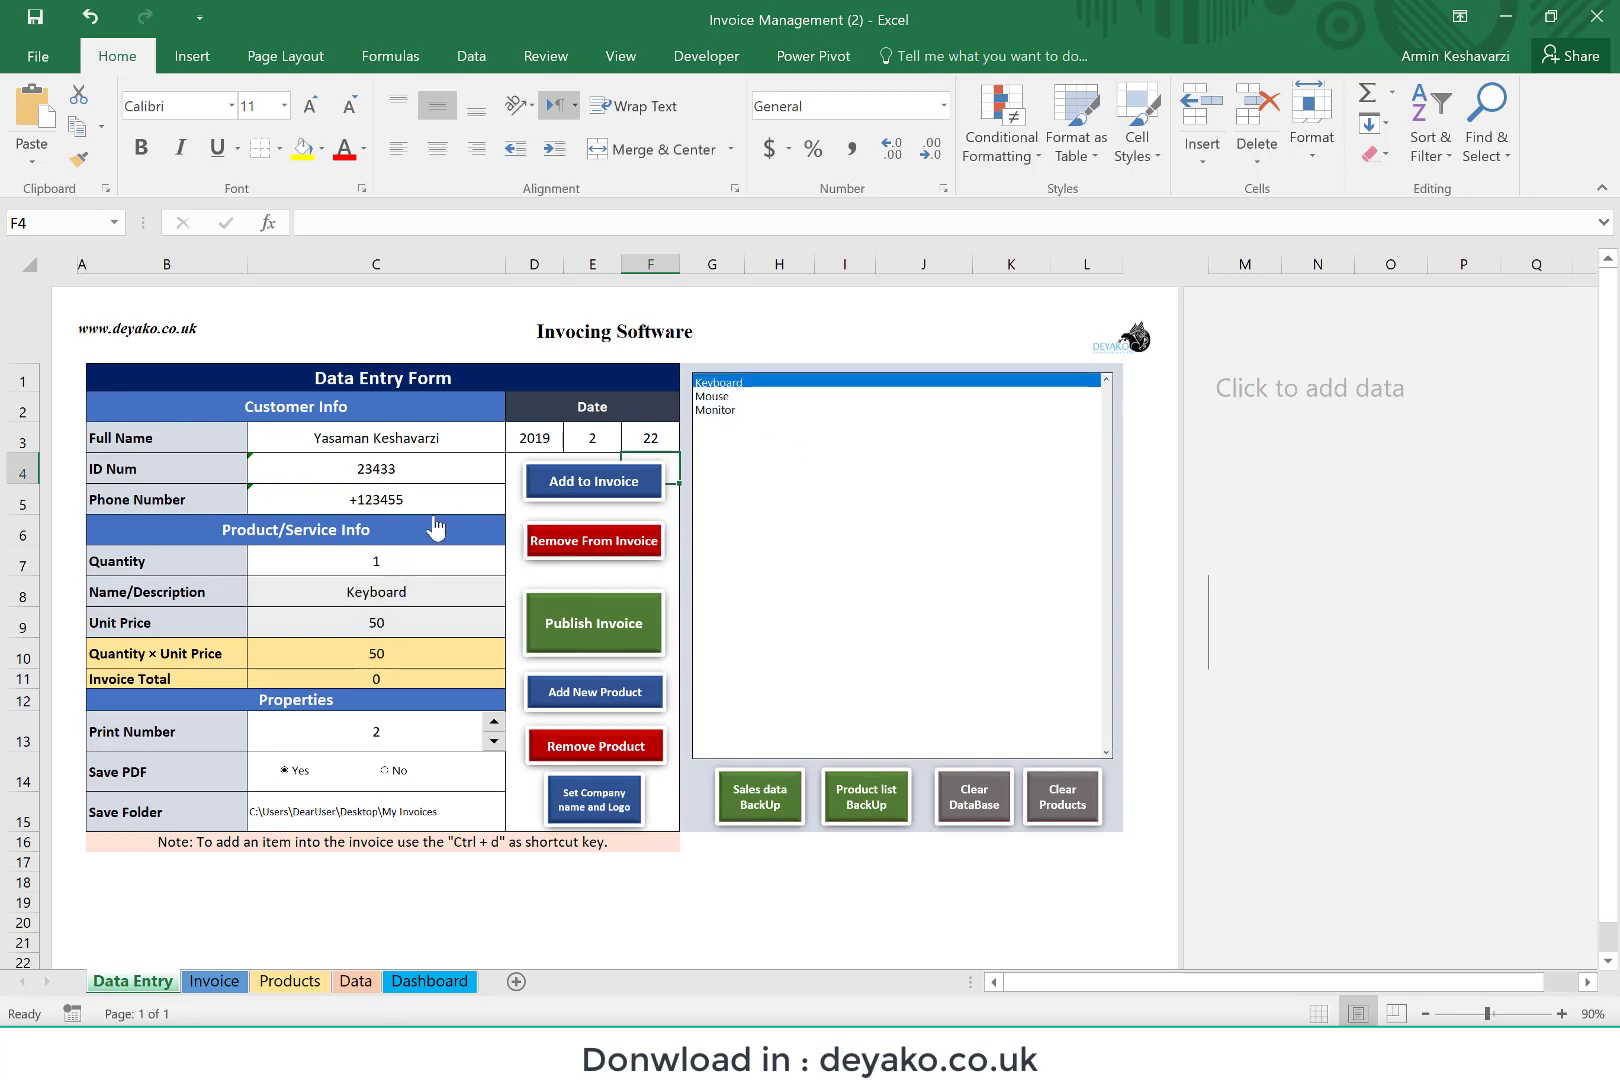
click(372, 559)
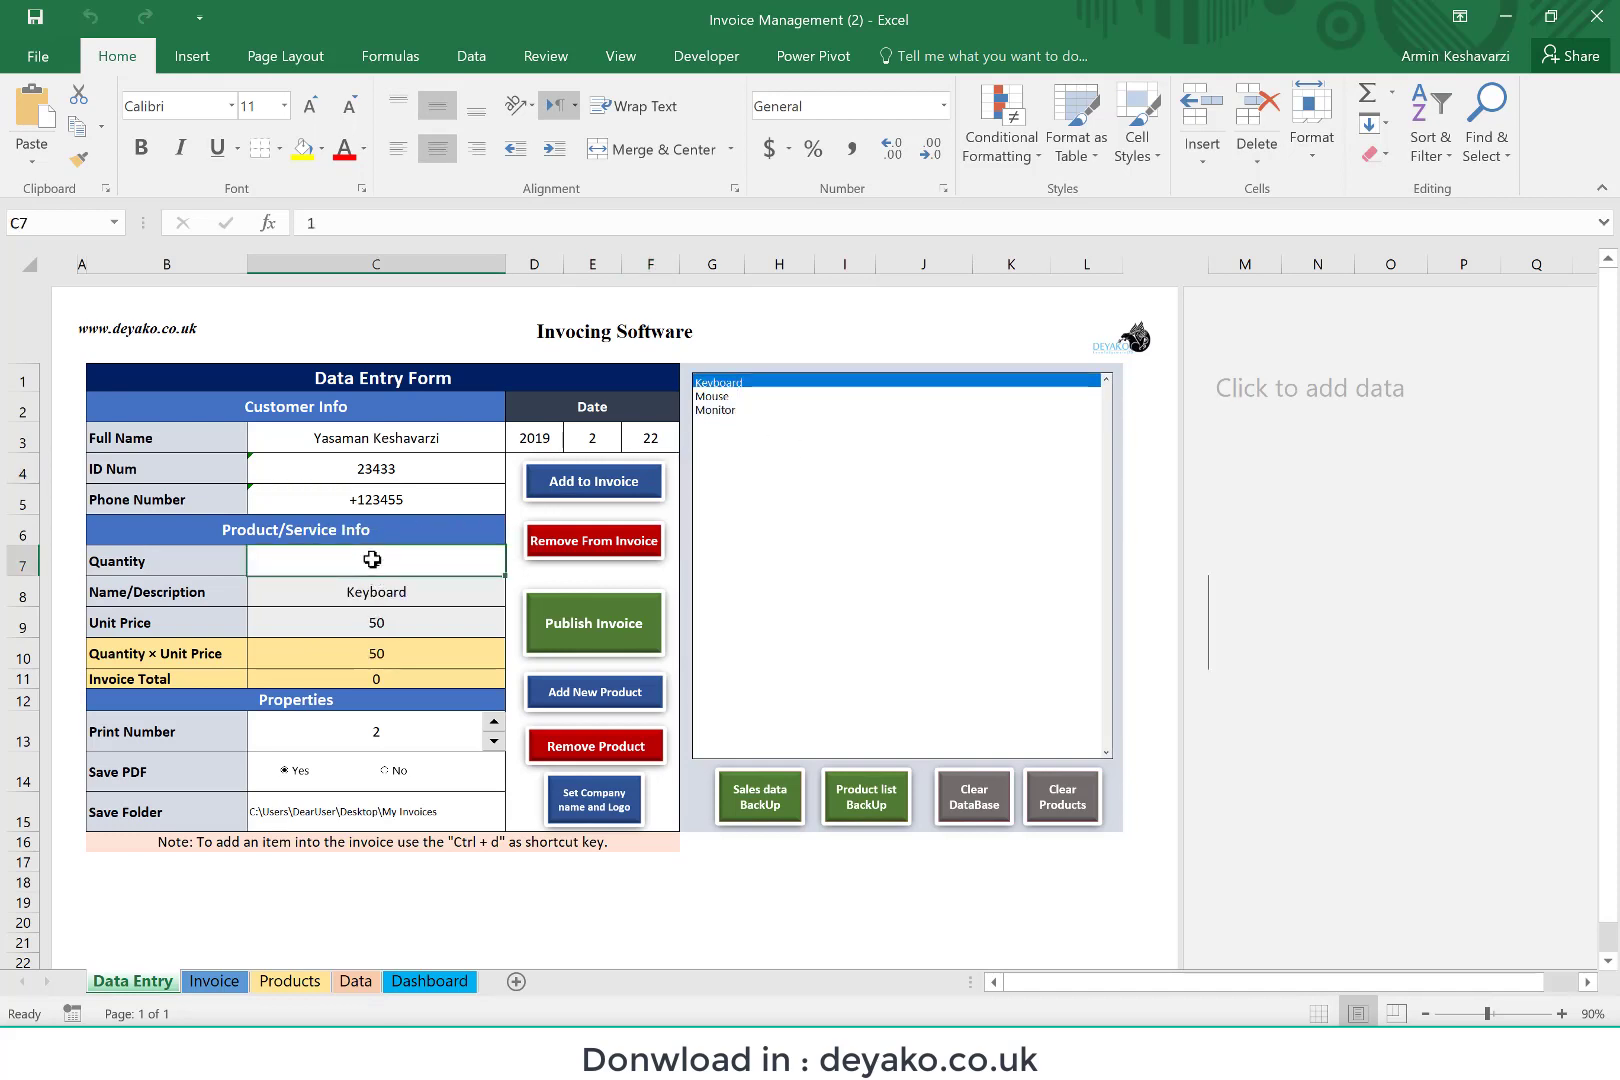
text(3)
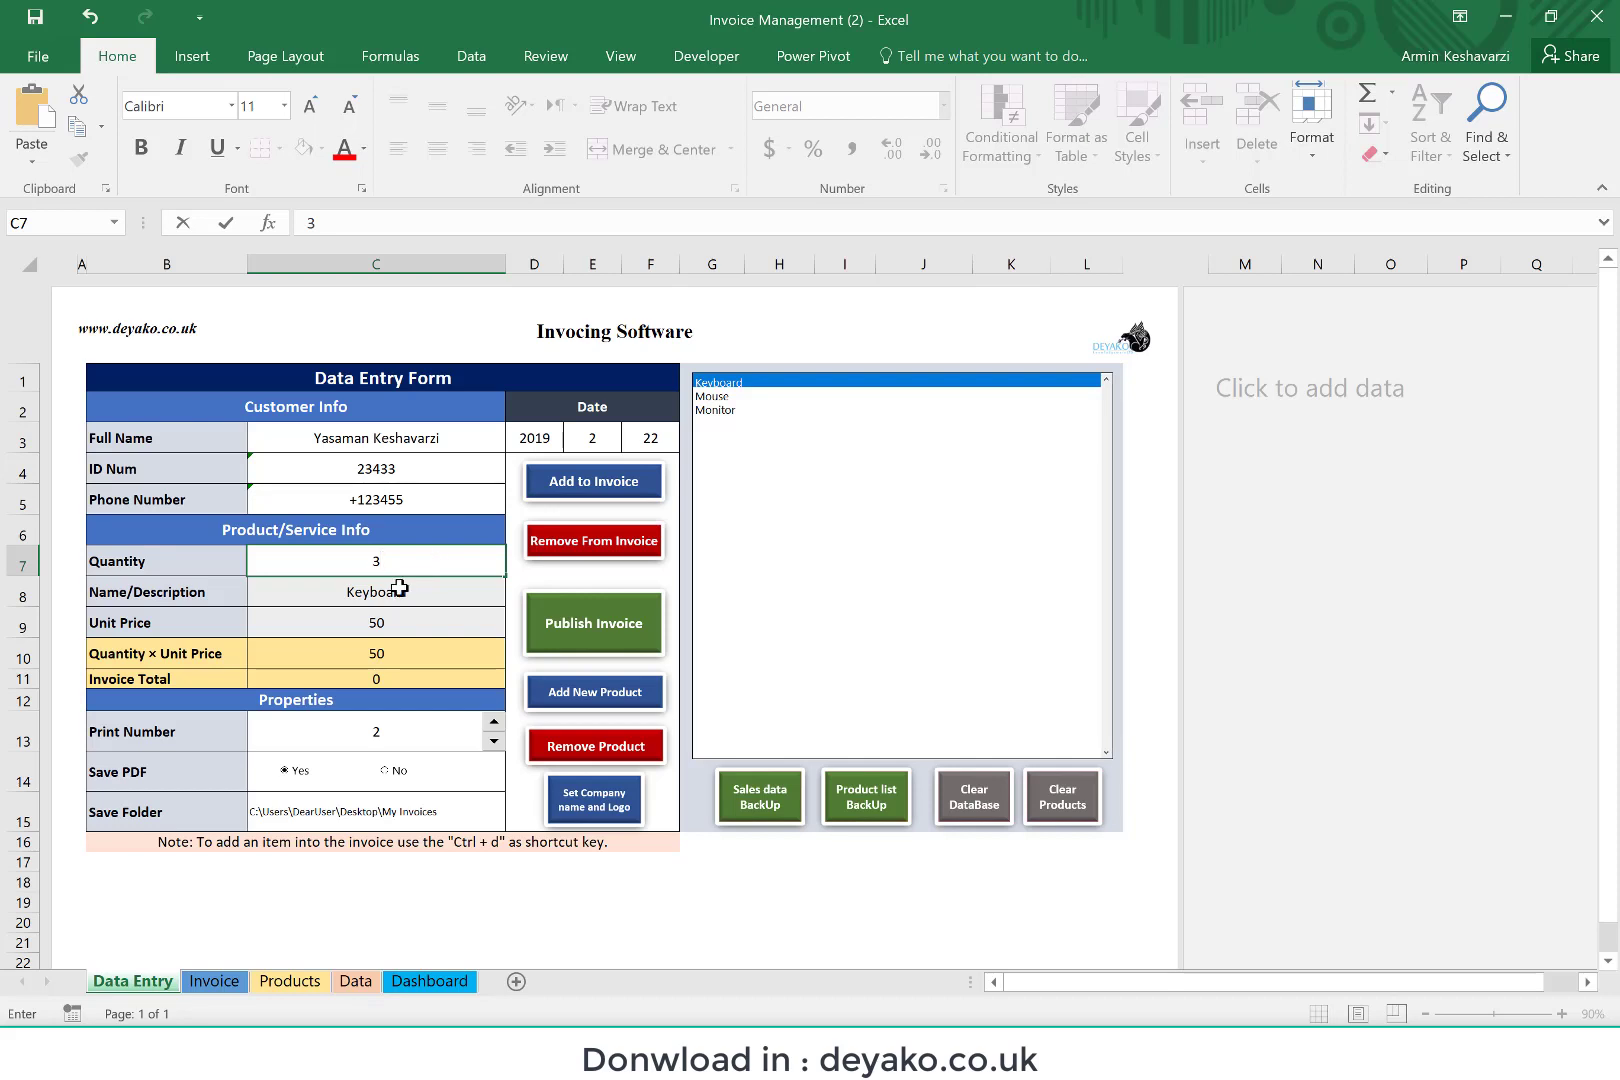
click(399, 588)
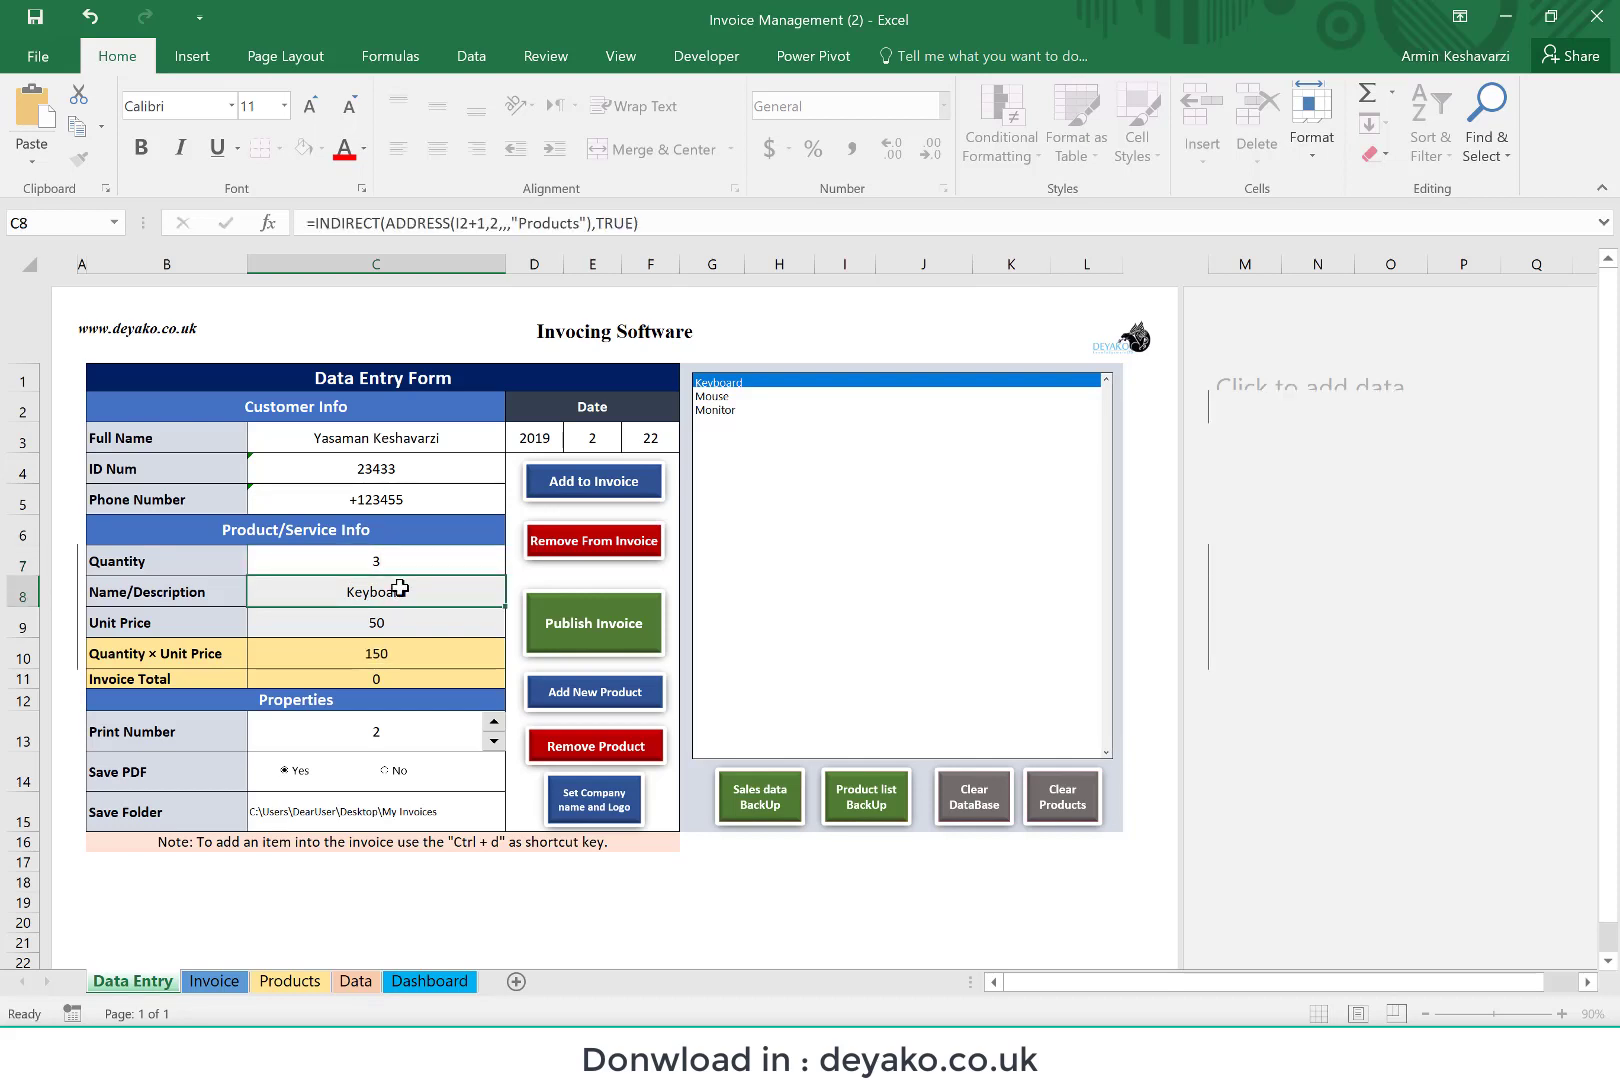
key(ctrl+d)
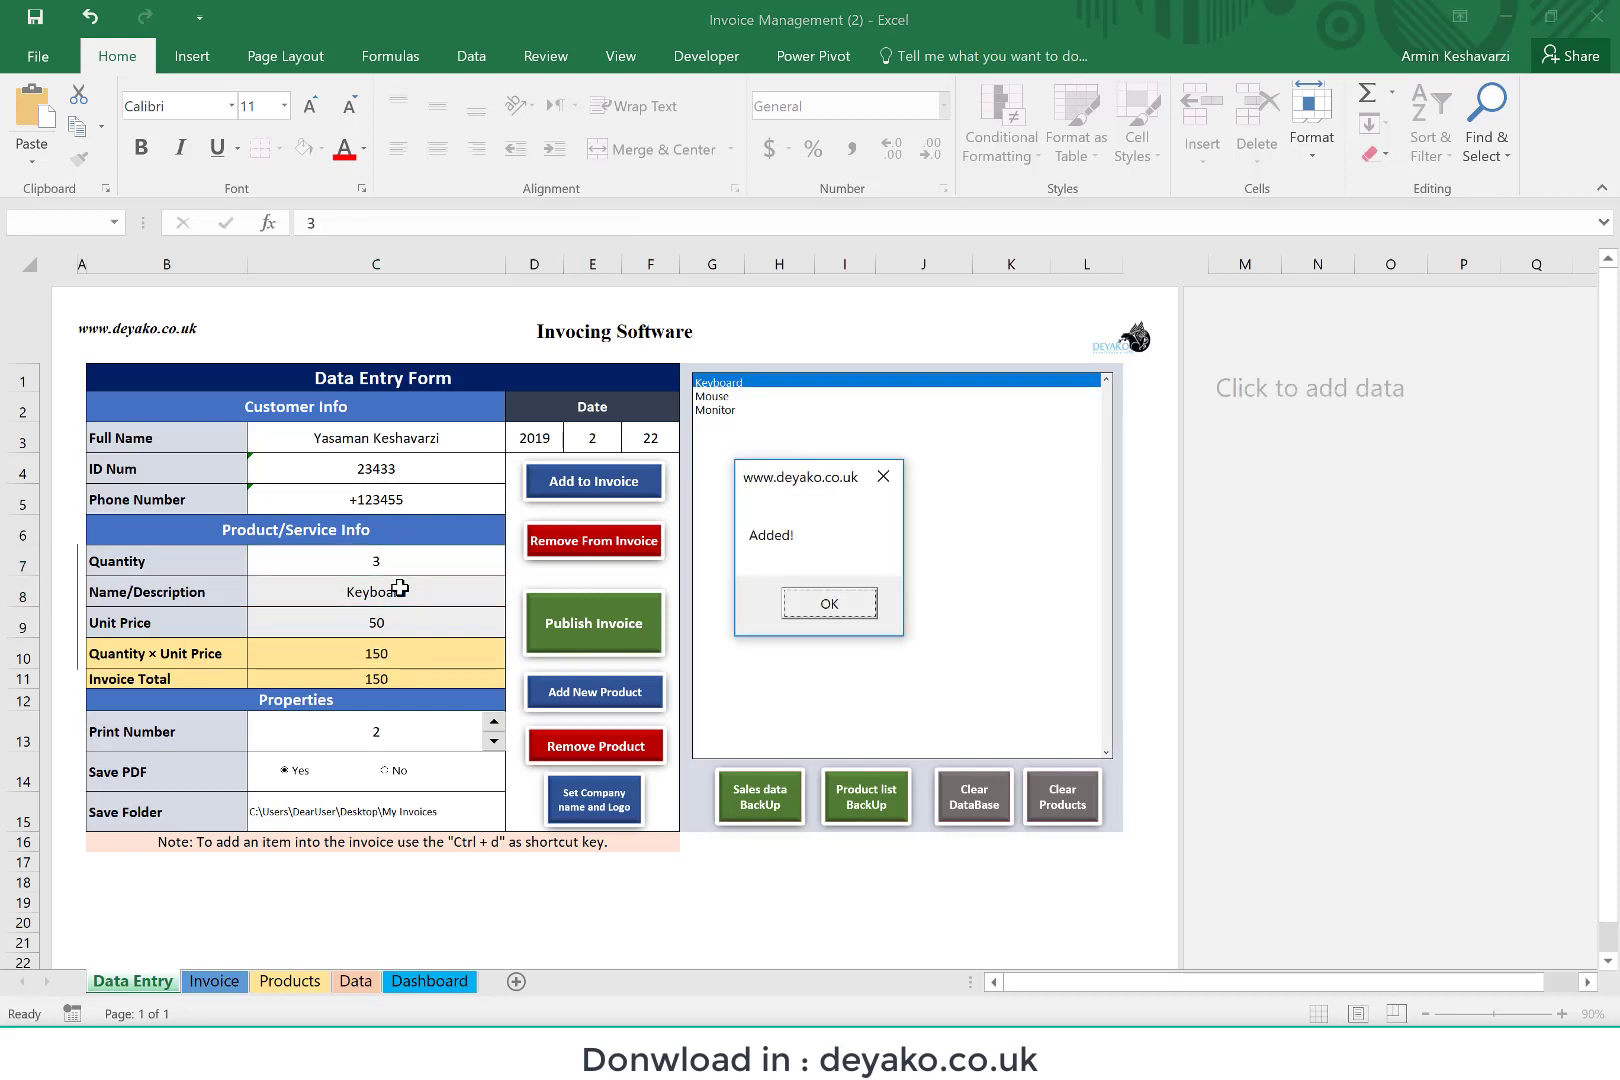
click(826, 604)
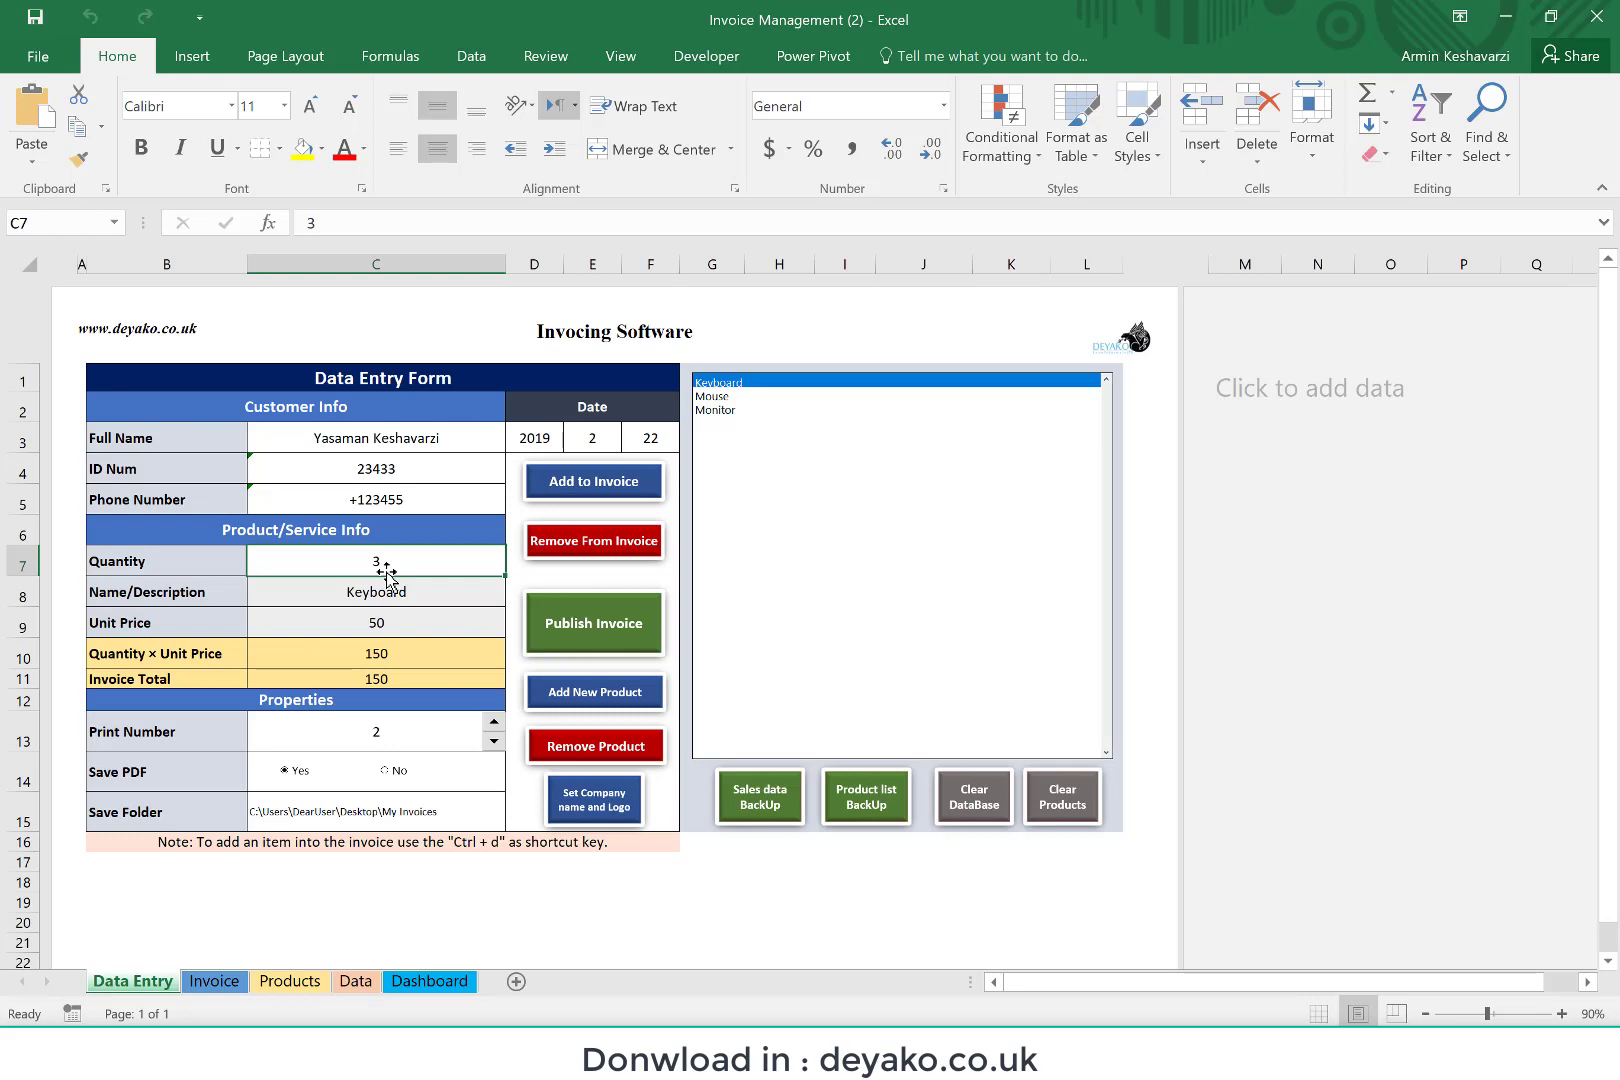
Step: Add the Mouse product to the invoice with a quantity of 2
text(2)
key(Return)
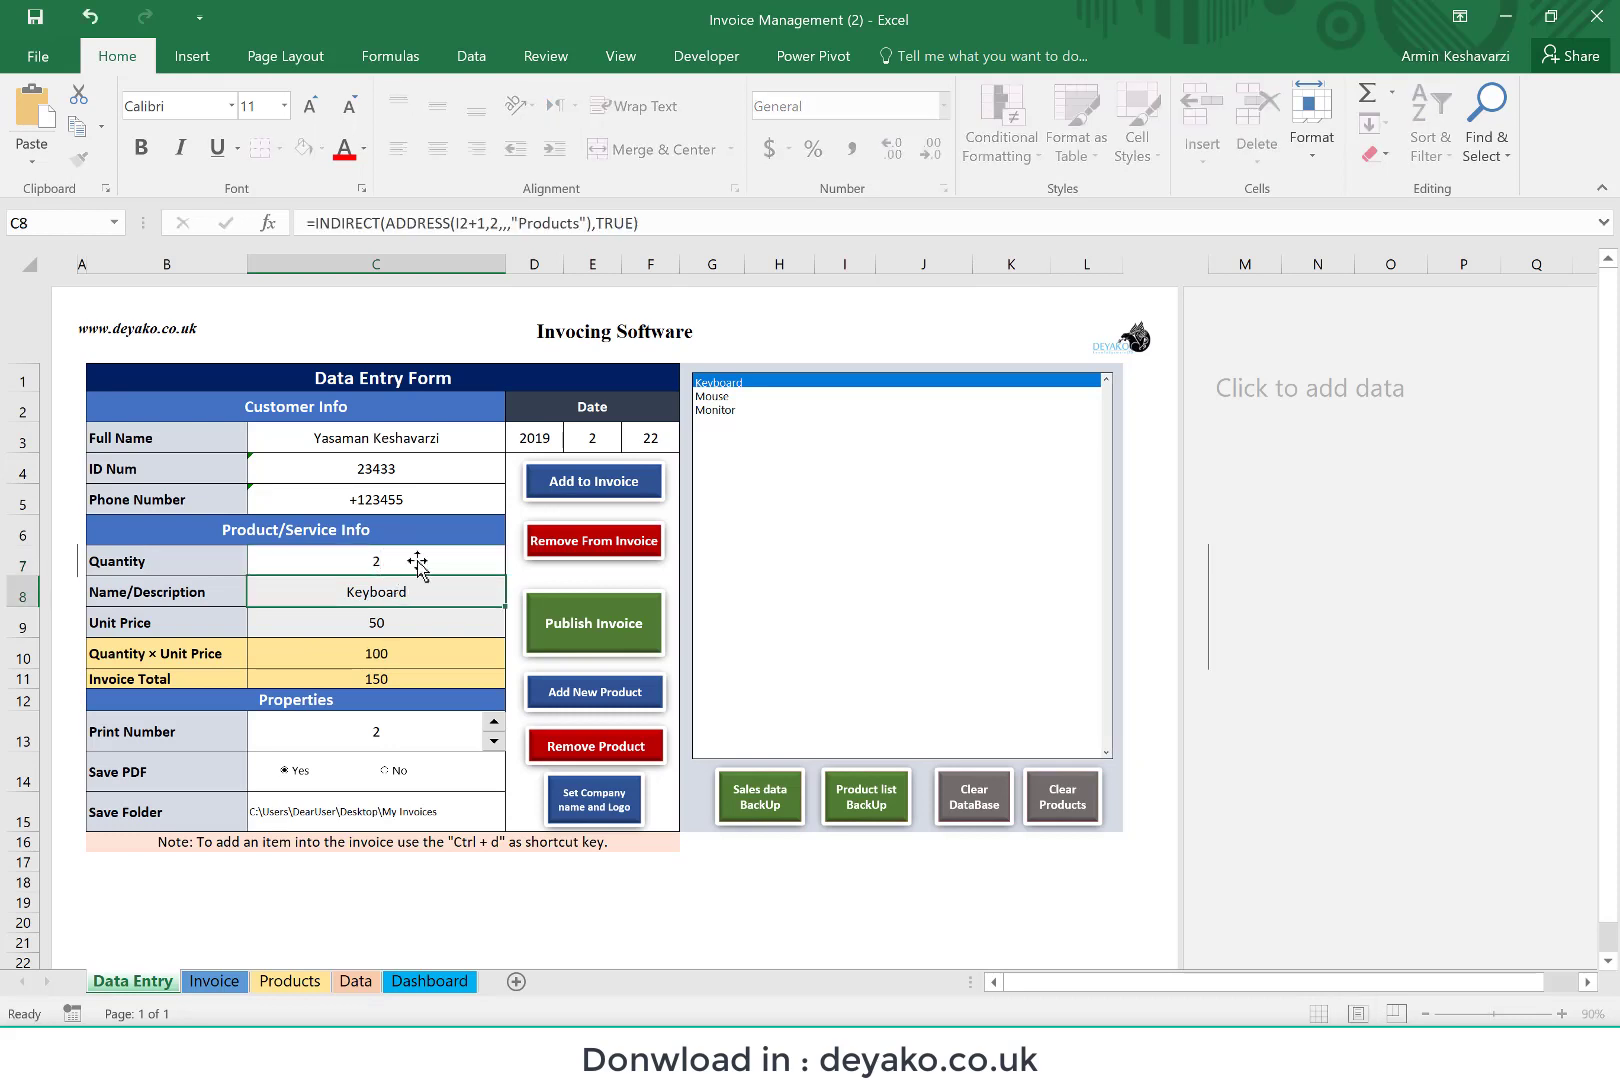
click(728, 397)
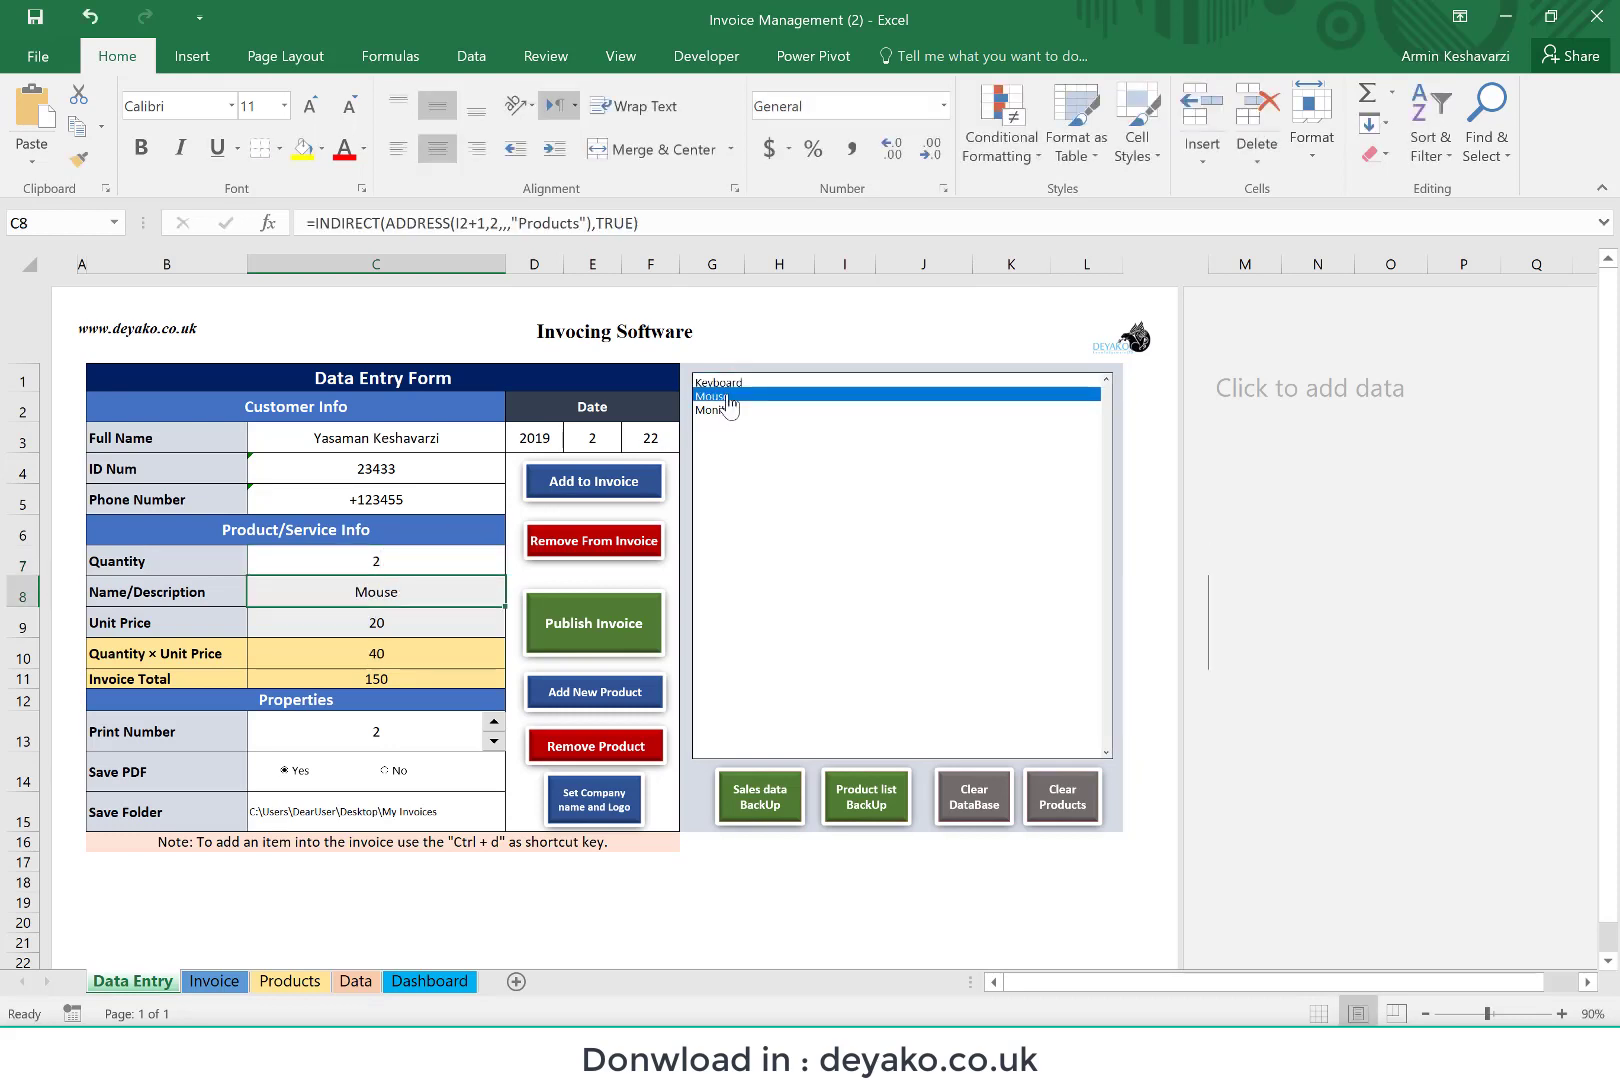
key(ctrl+d)
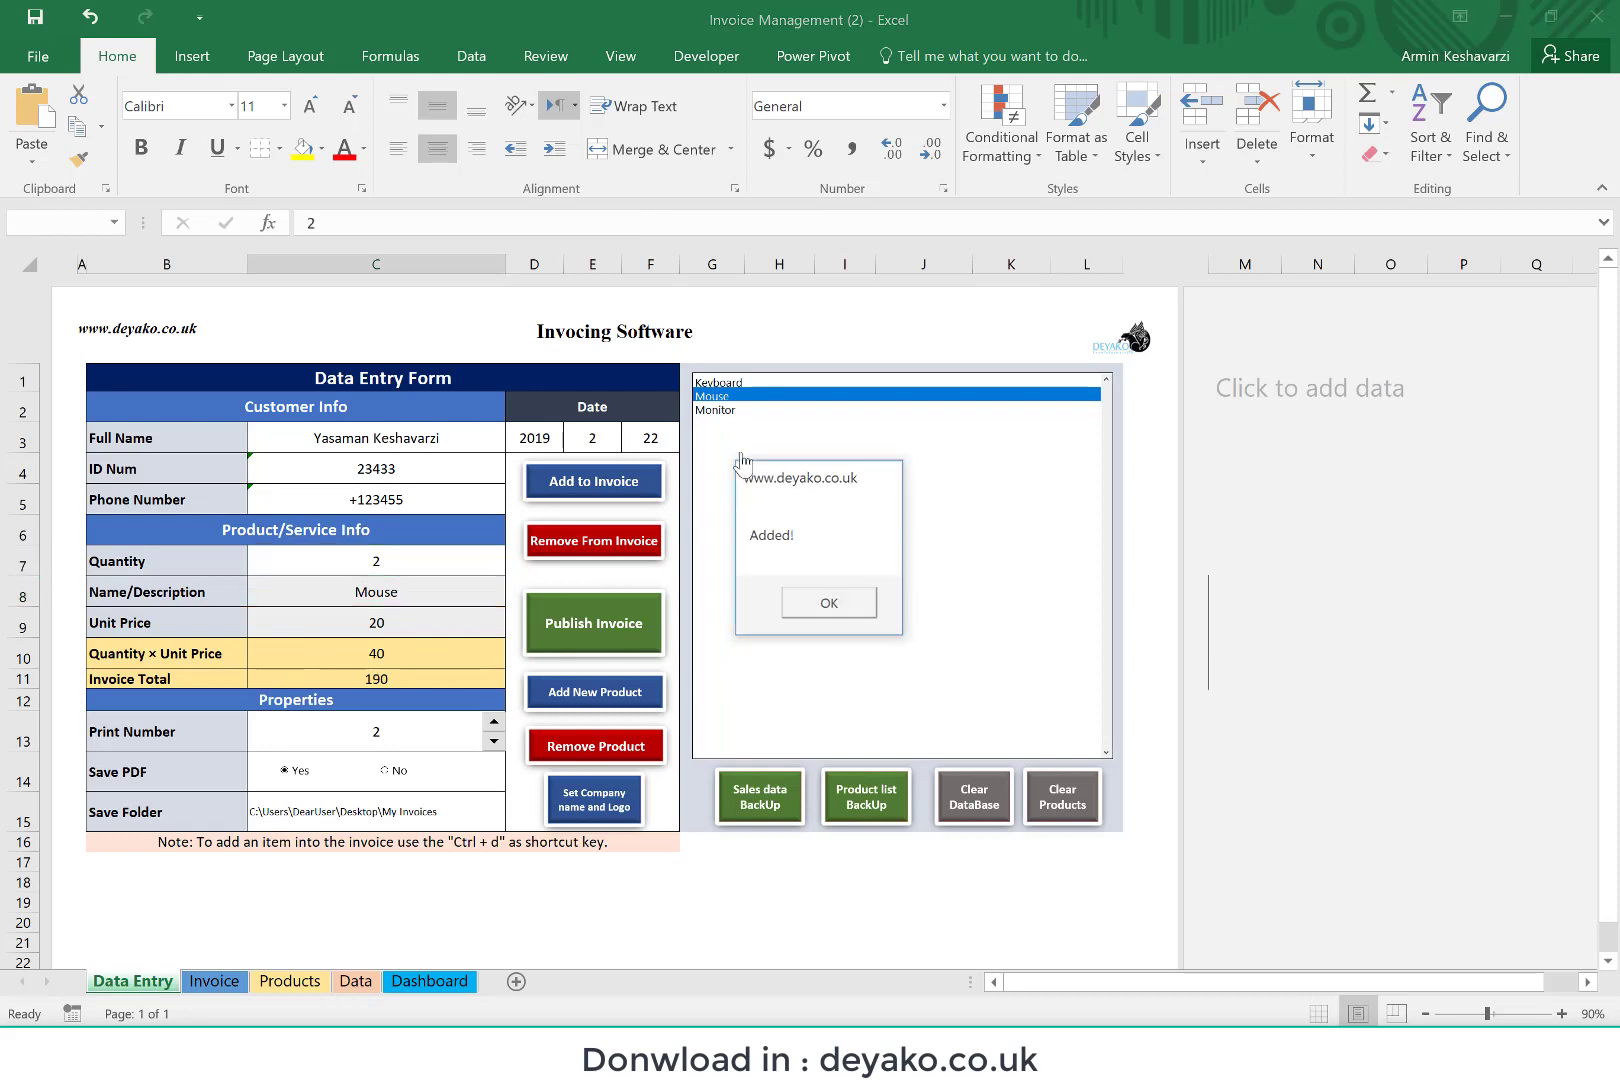
click(828, 603)
Step: Add the Monitor product to the invoice with a quantity of 1 and set the print number to 0
click(716, 410)
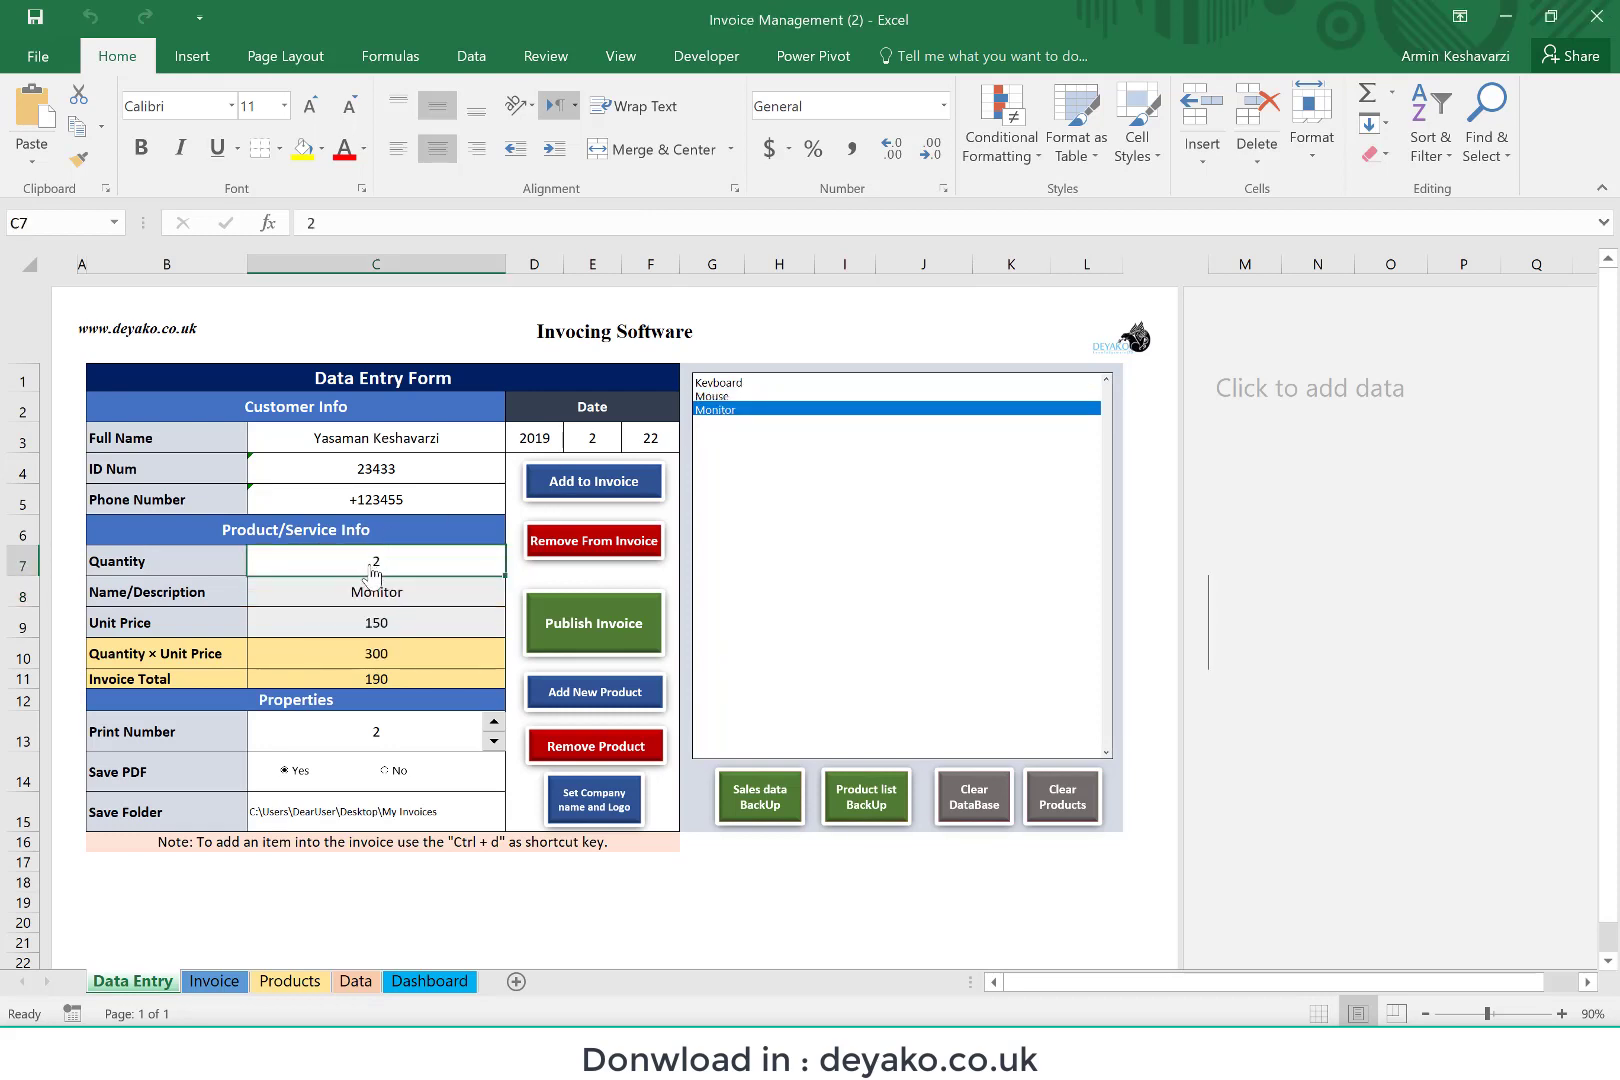
text(1)
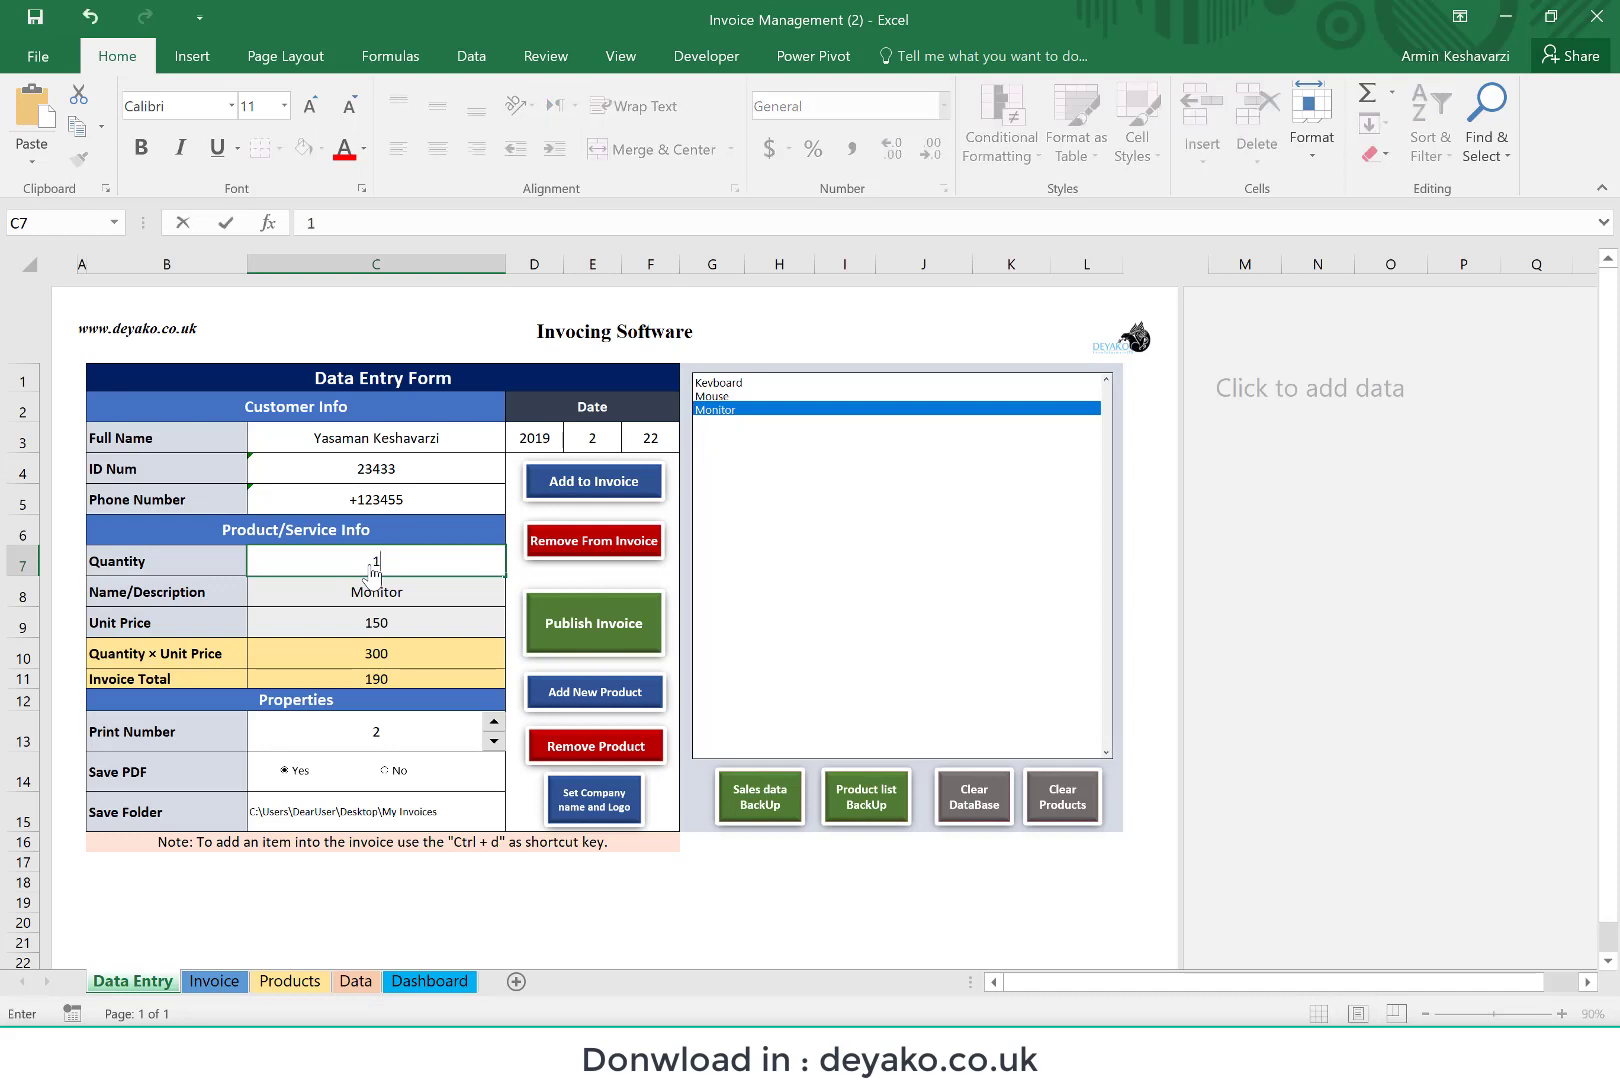
key(Return)
key(ctrl+d)
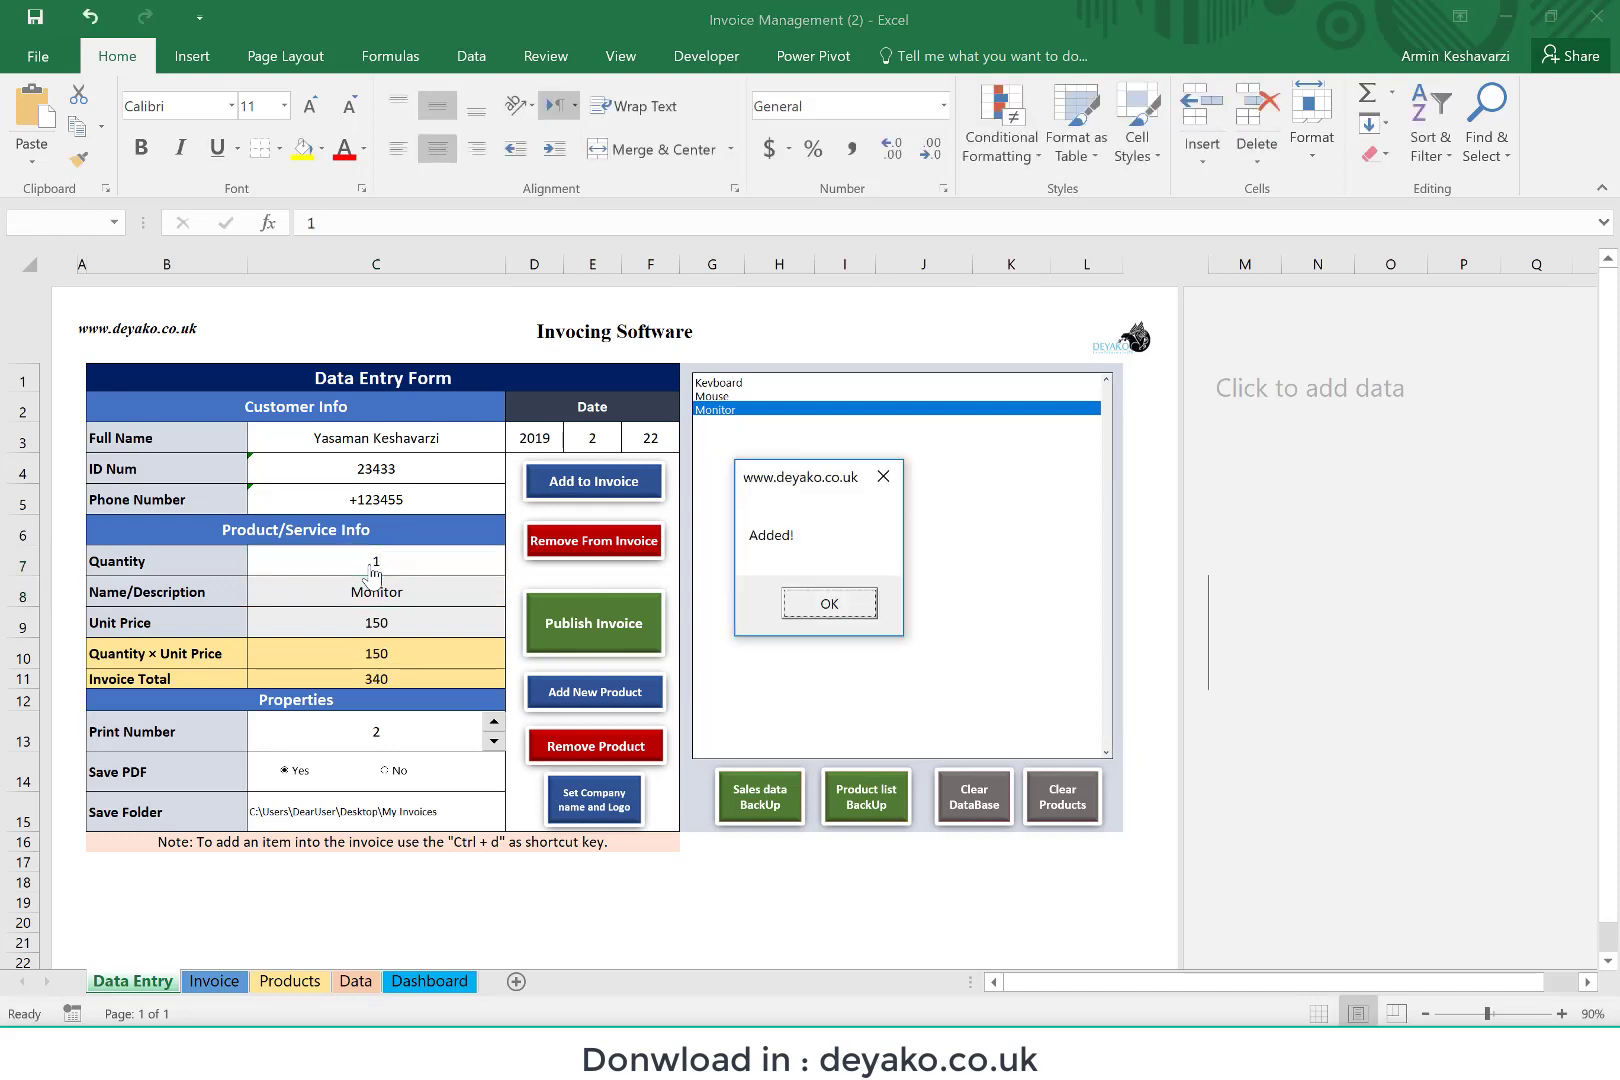
click(828, 605)
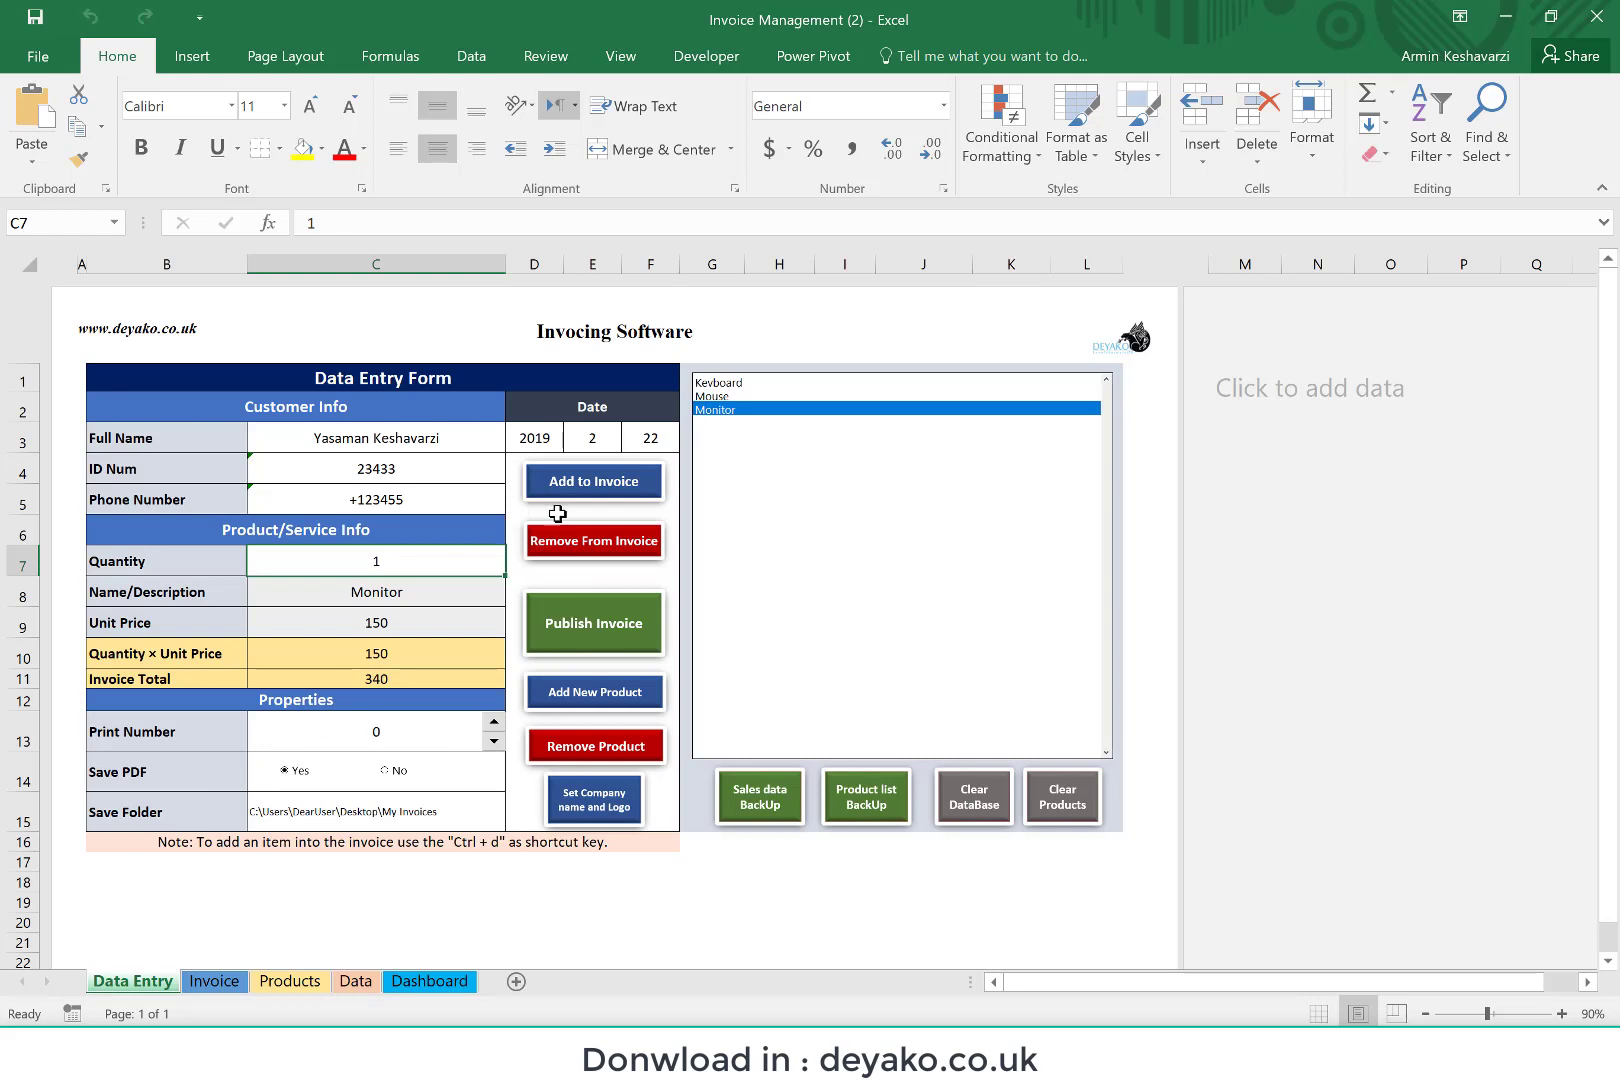
Step: Add the same single Monitor line to the invoice once more and publish the invoice
key(ctrl+d)
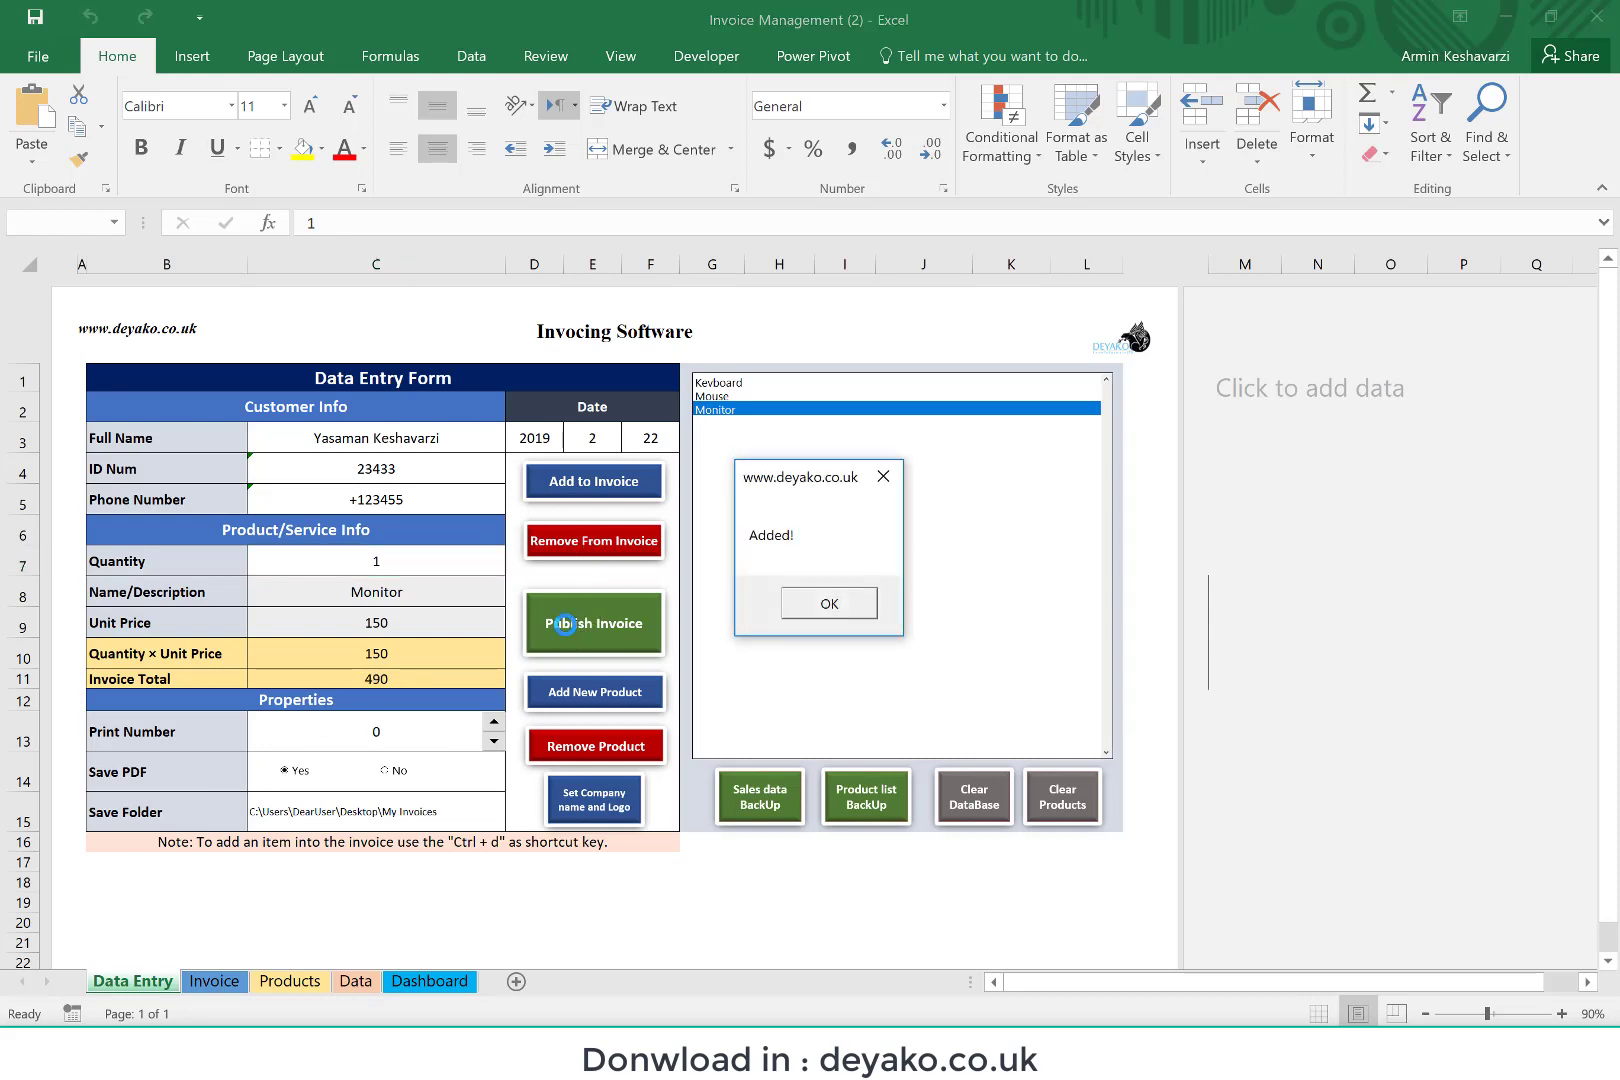
click(868, 606)
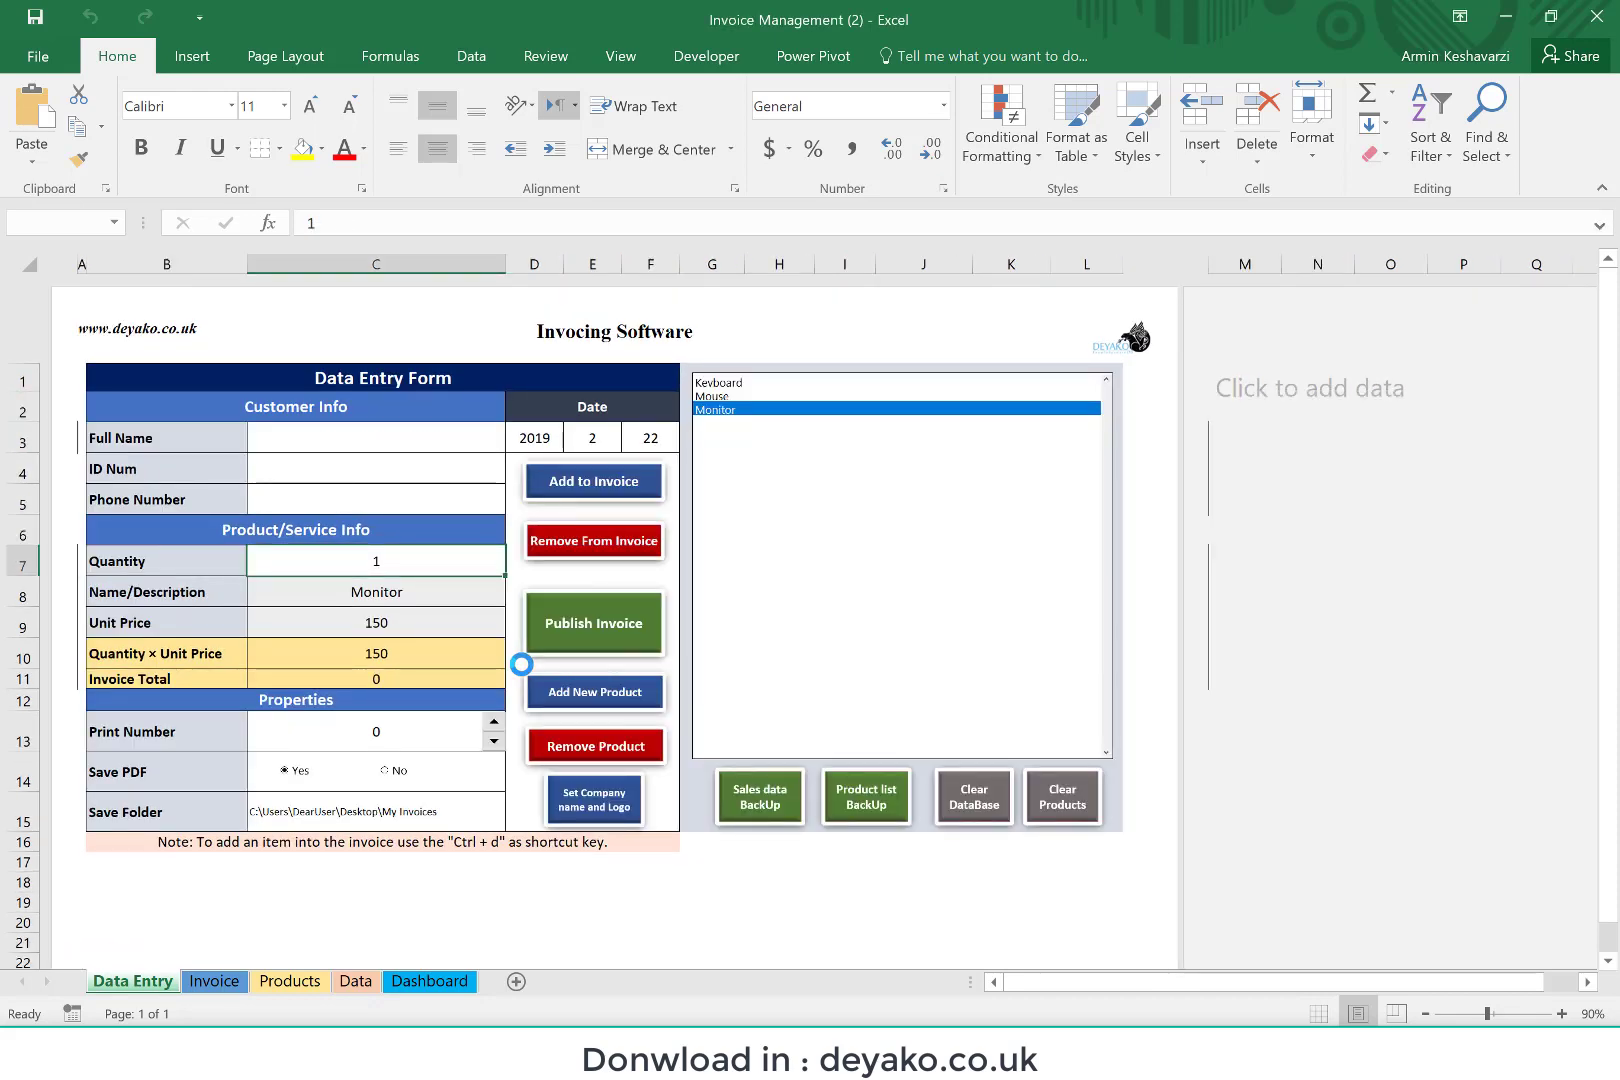
Step: Switch to File Explorer, open the saved invoice PDF in folder 22 under 2019\2, review its contents and close it
click(245, 1054)
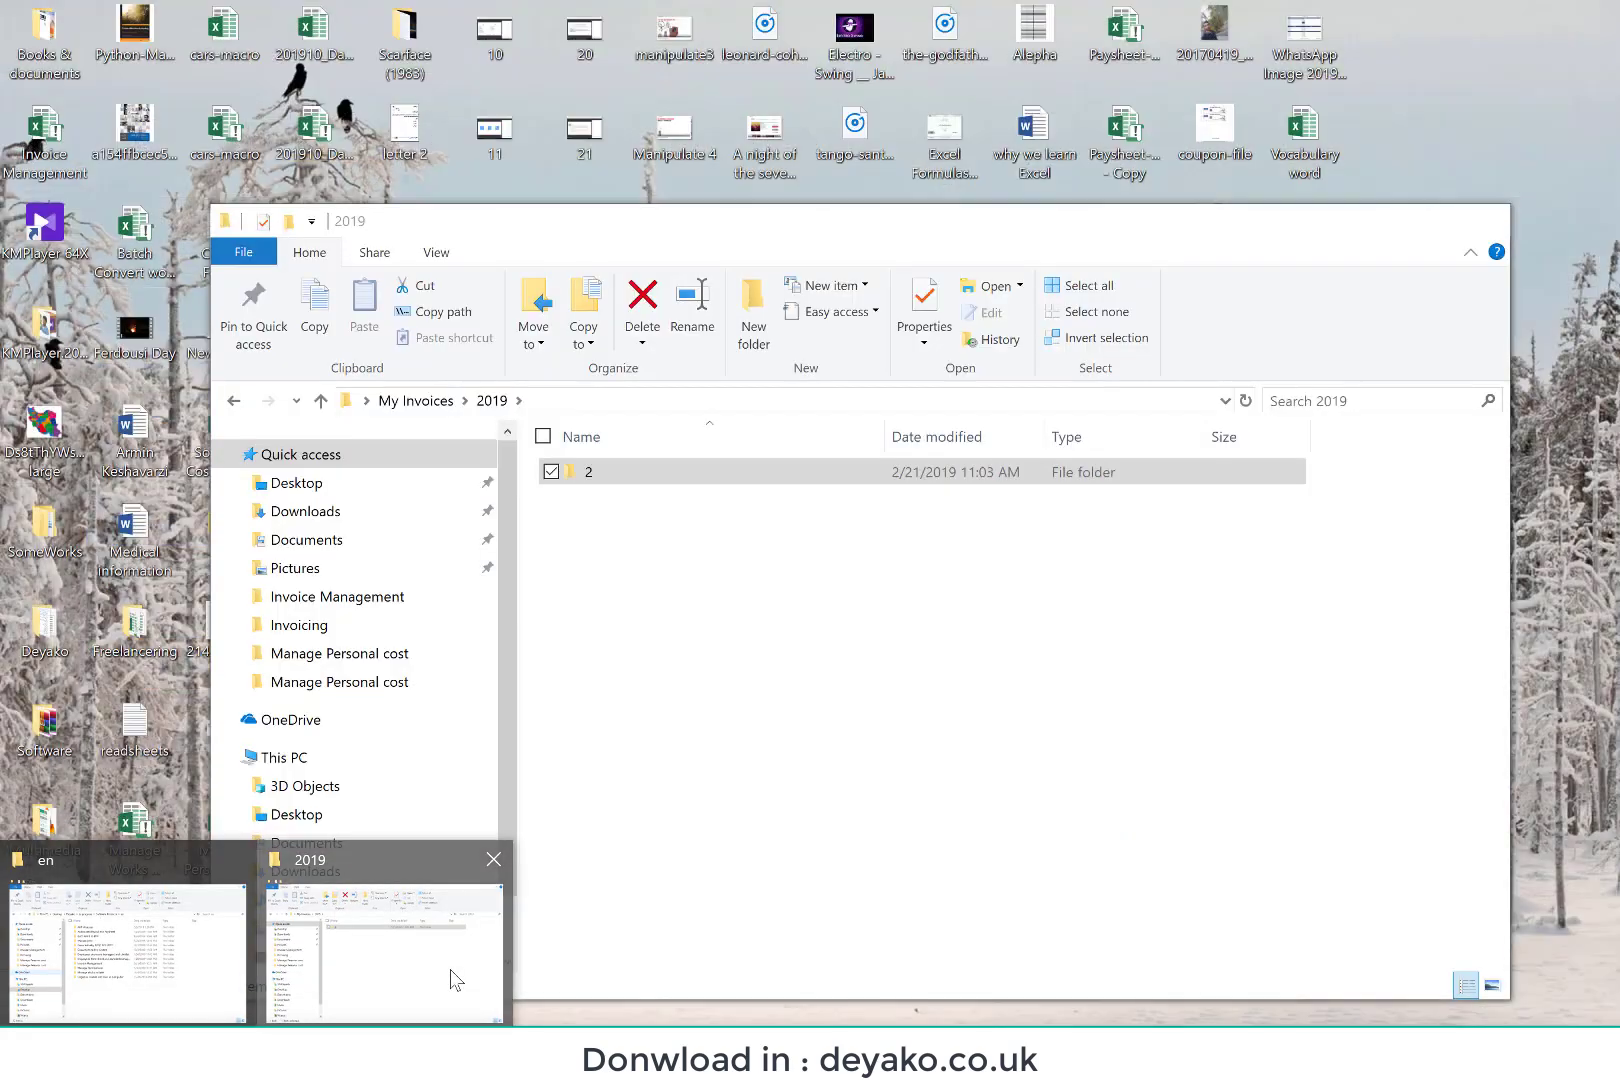
click(451, 980)
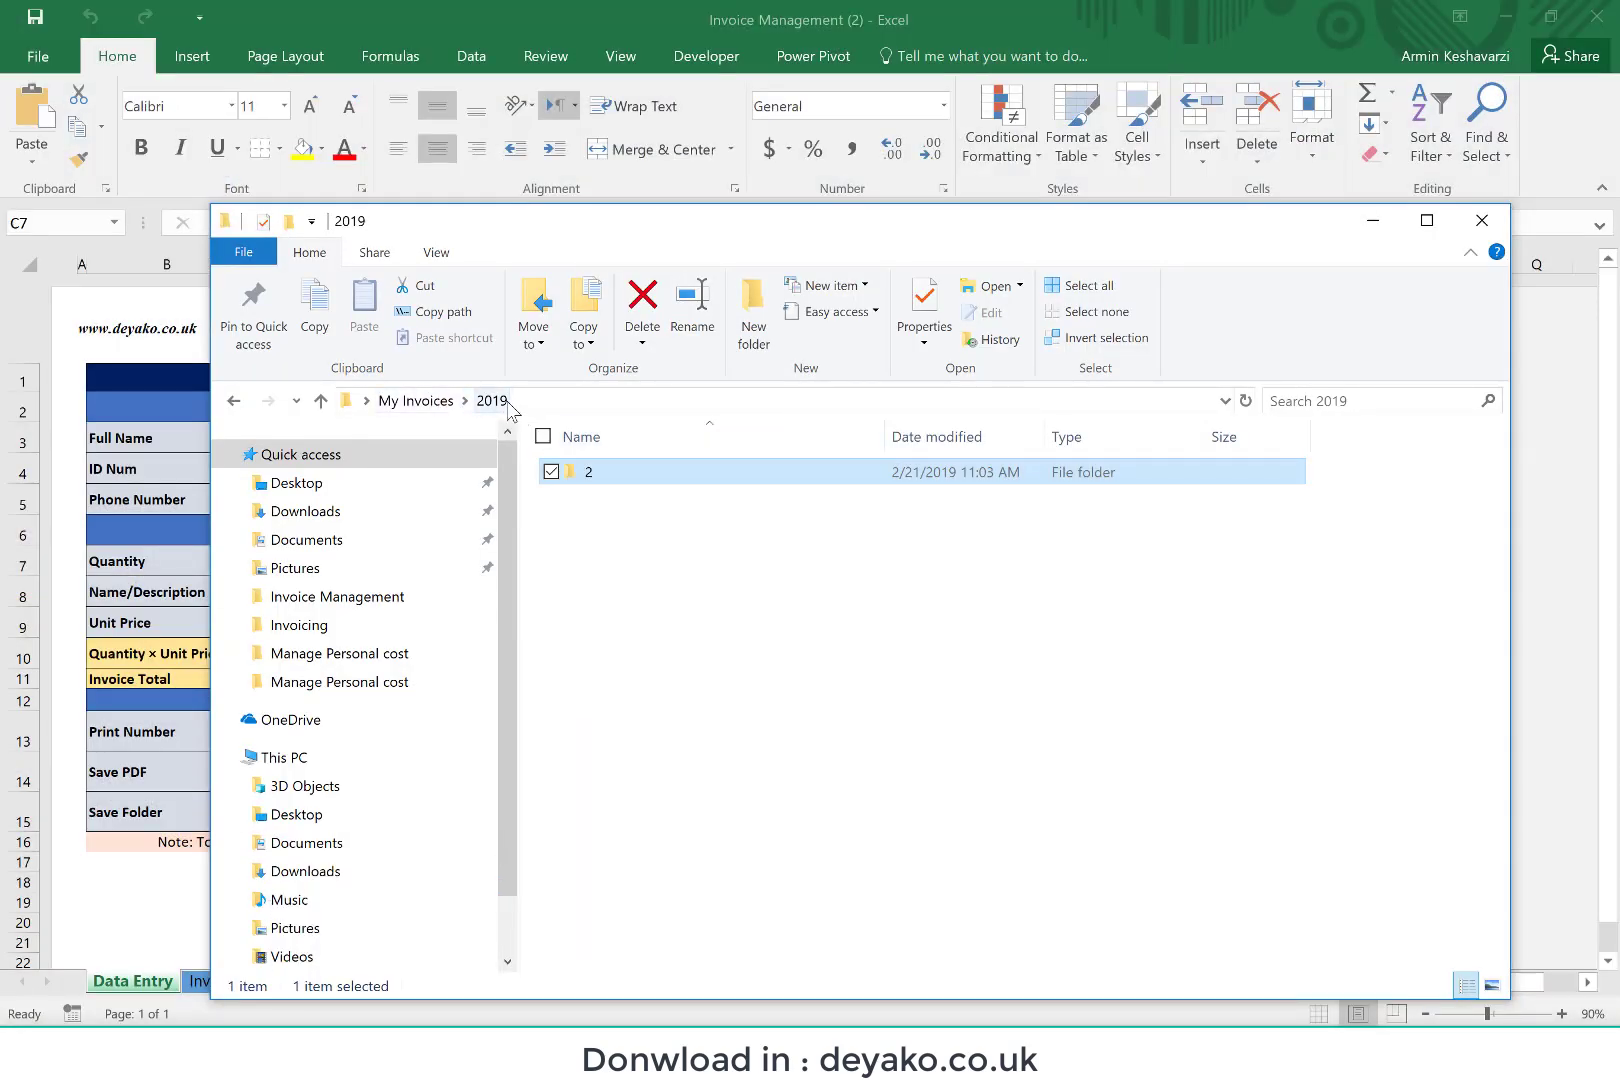
double_click(628, 484)
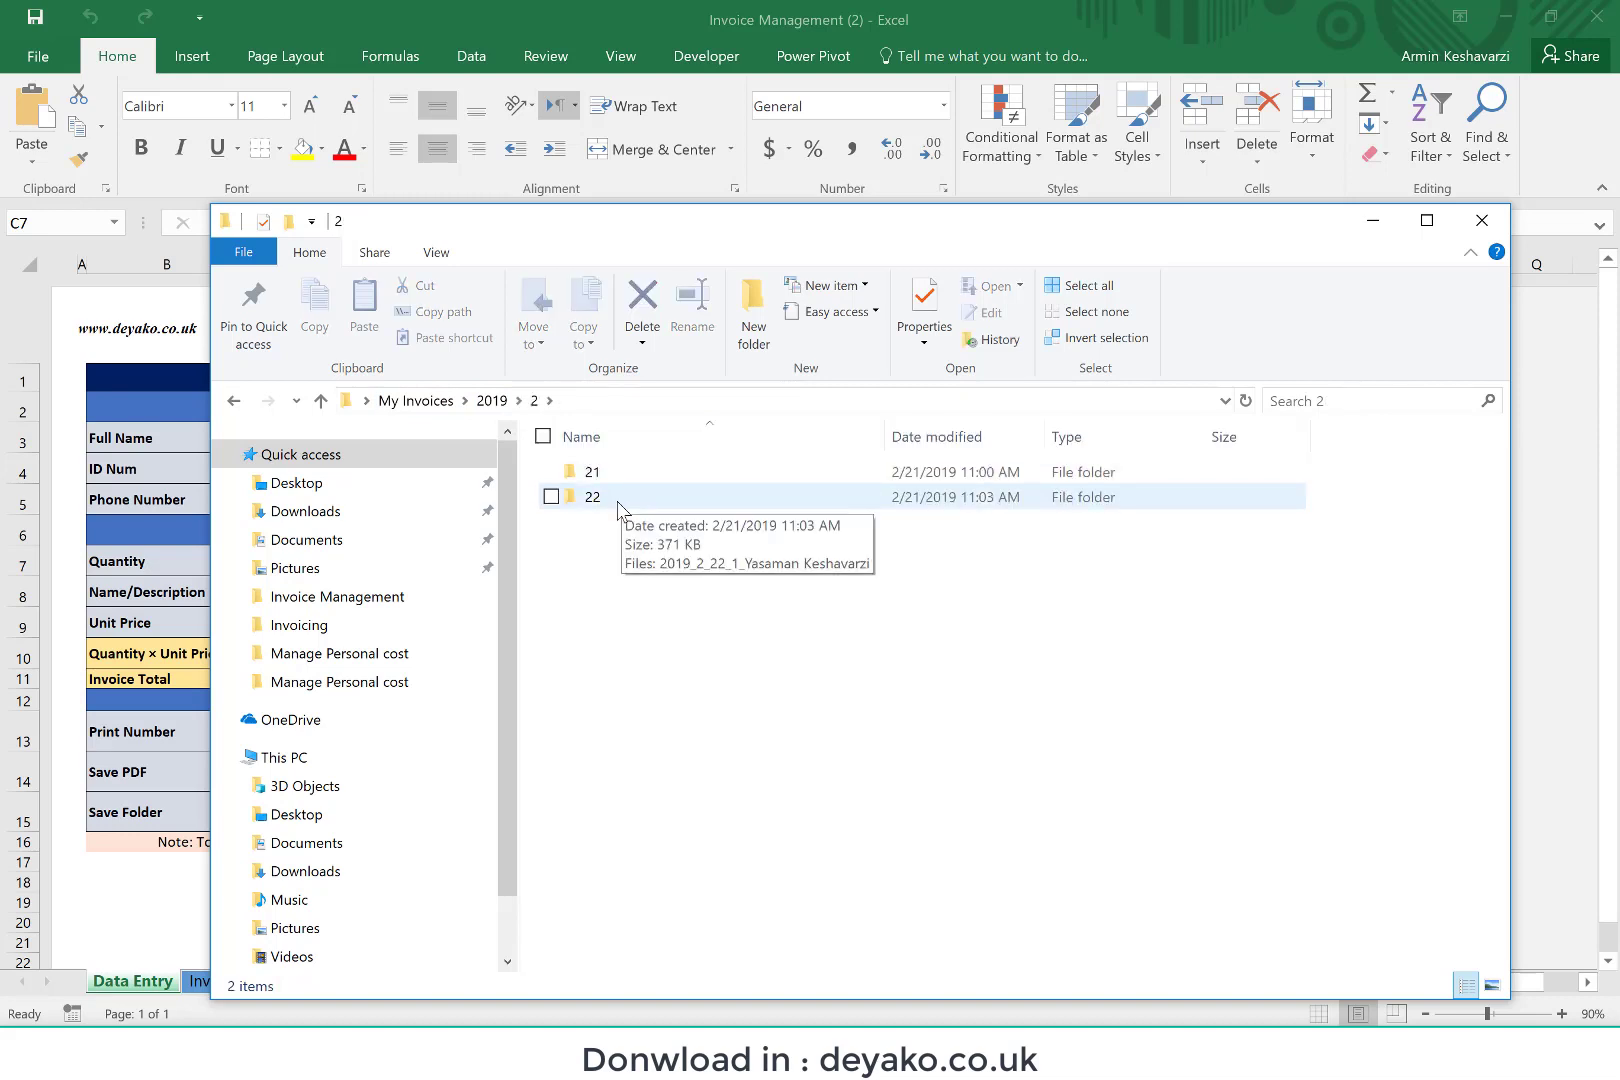
double_click(618, 500)
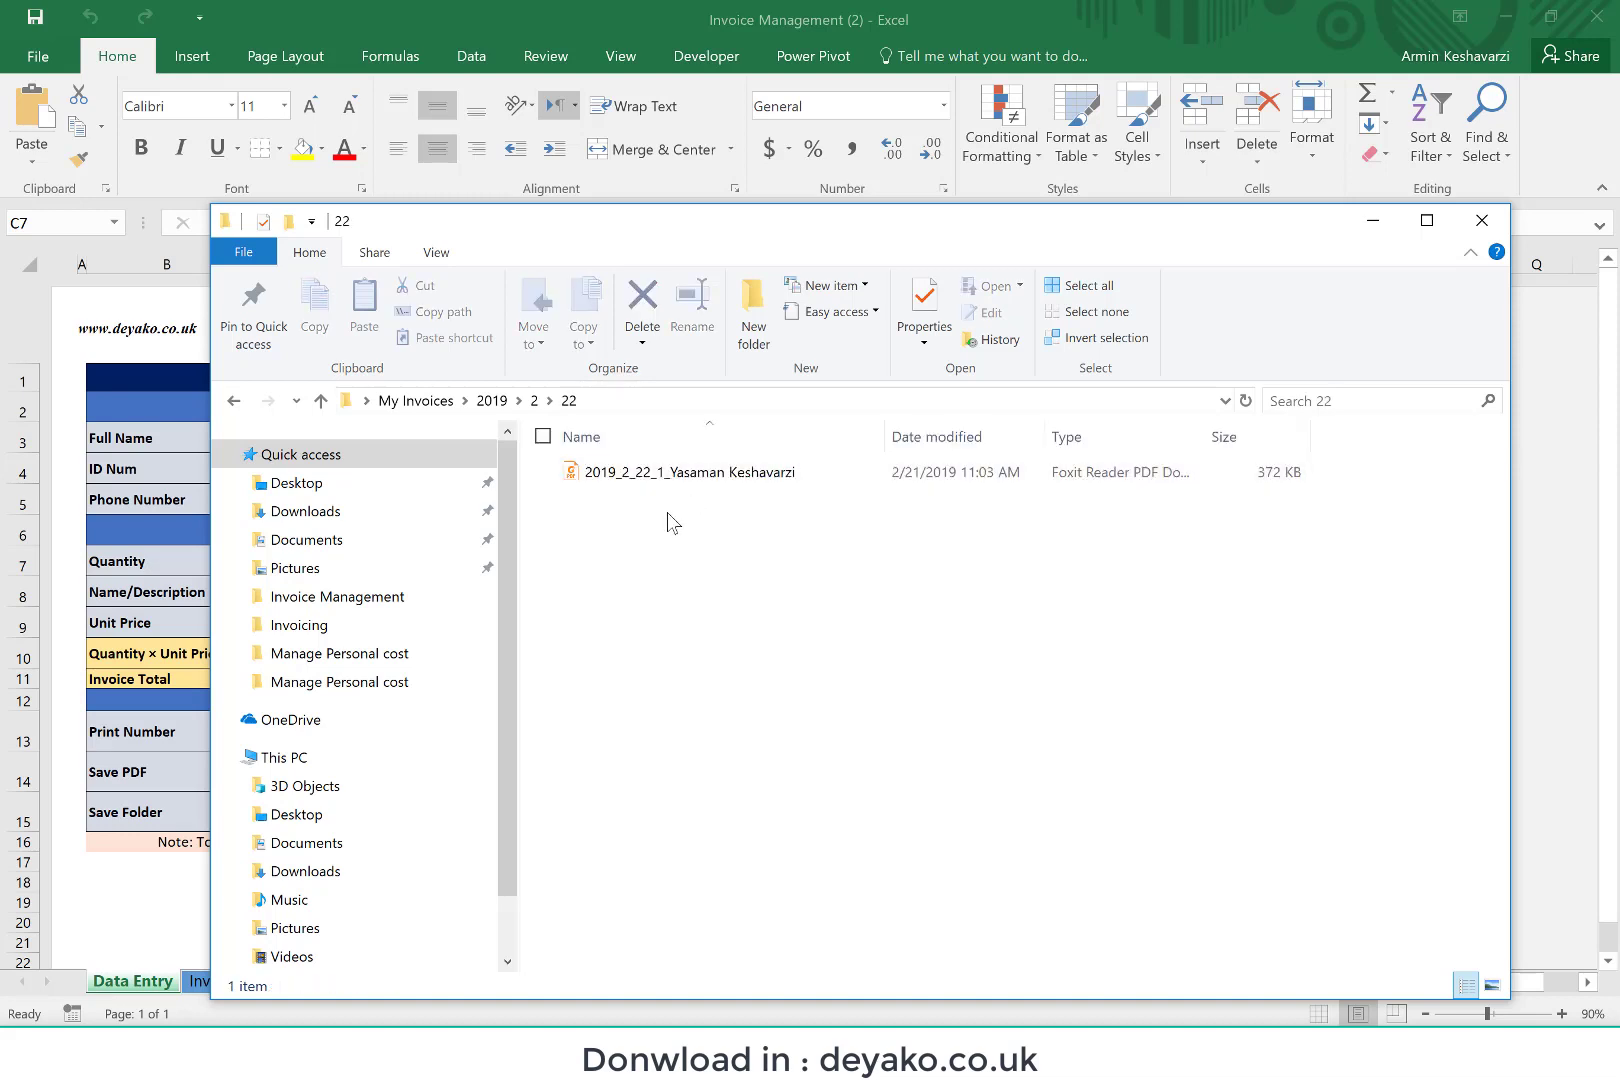
double_click(659, 477)
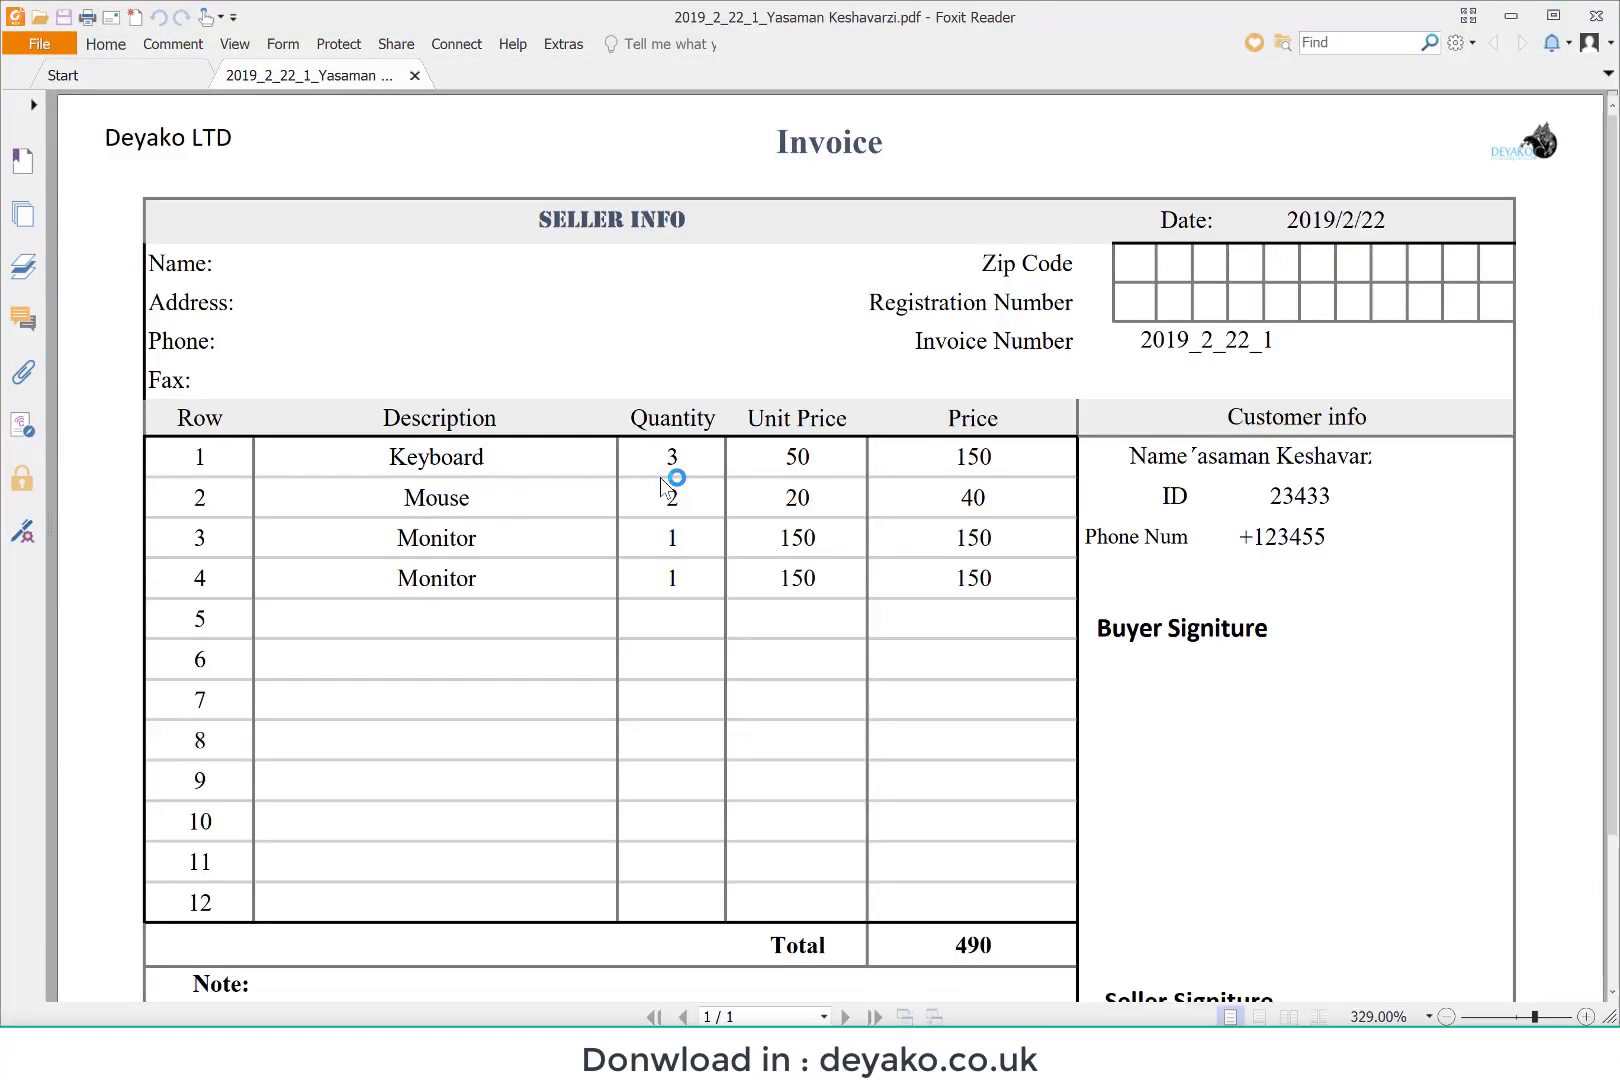
click(1592, 14)
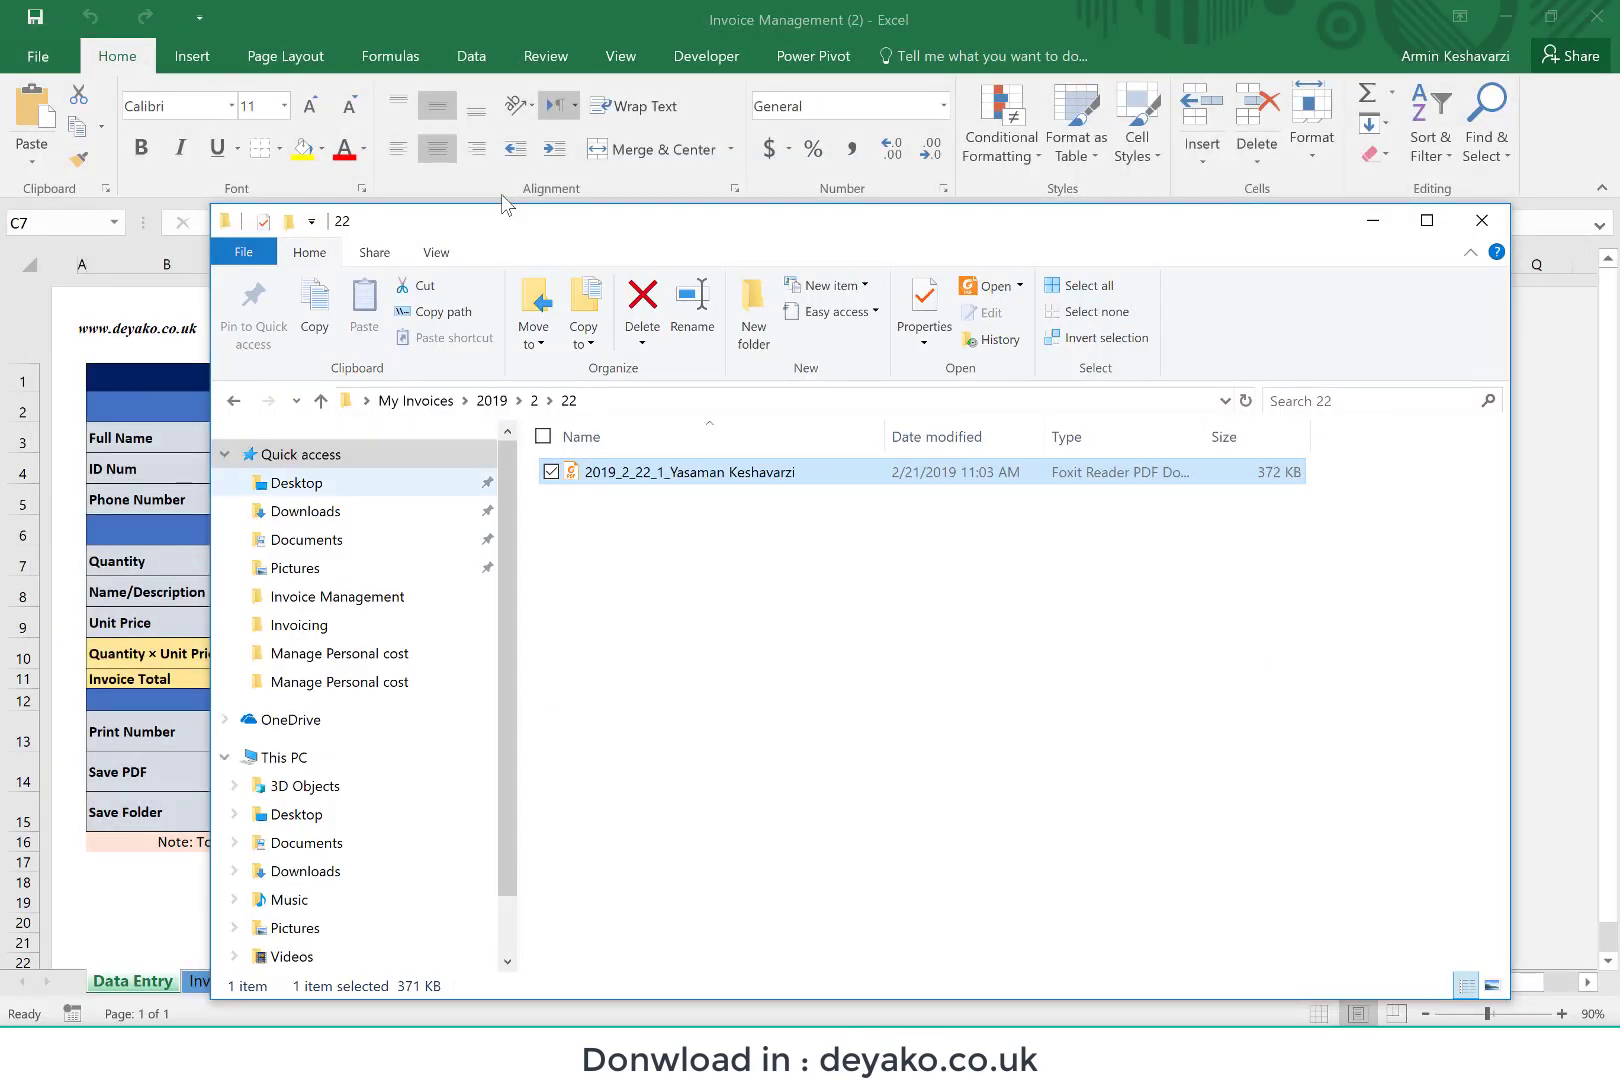
Step: Return to the Excel workbook, examine the customer name, ID and phone cells on the Invoice sheet, and go back to Data Entry
click(455, 9)
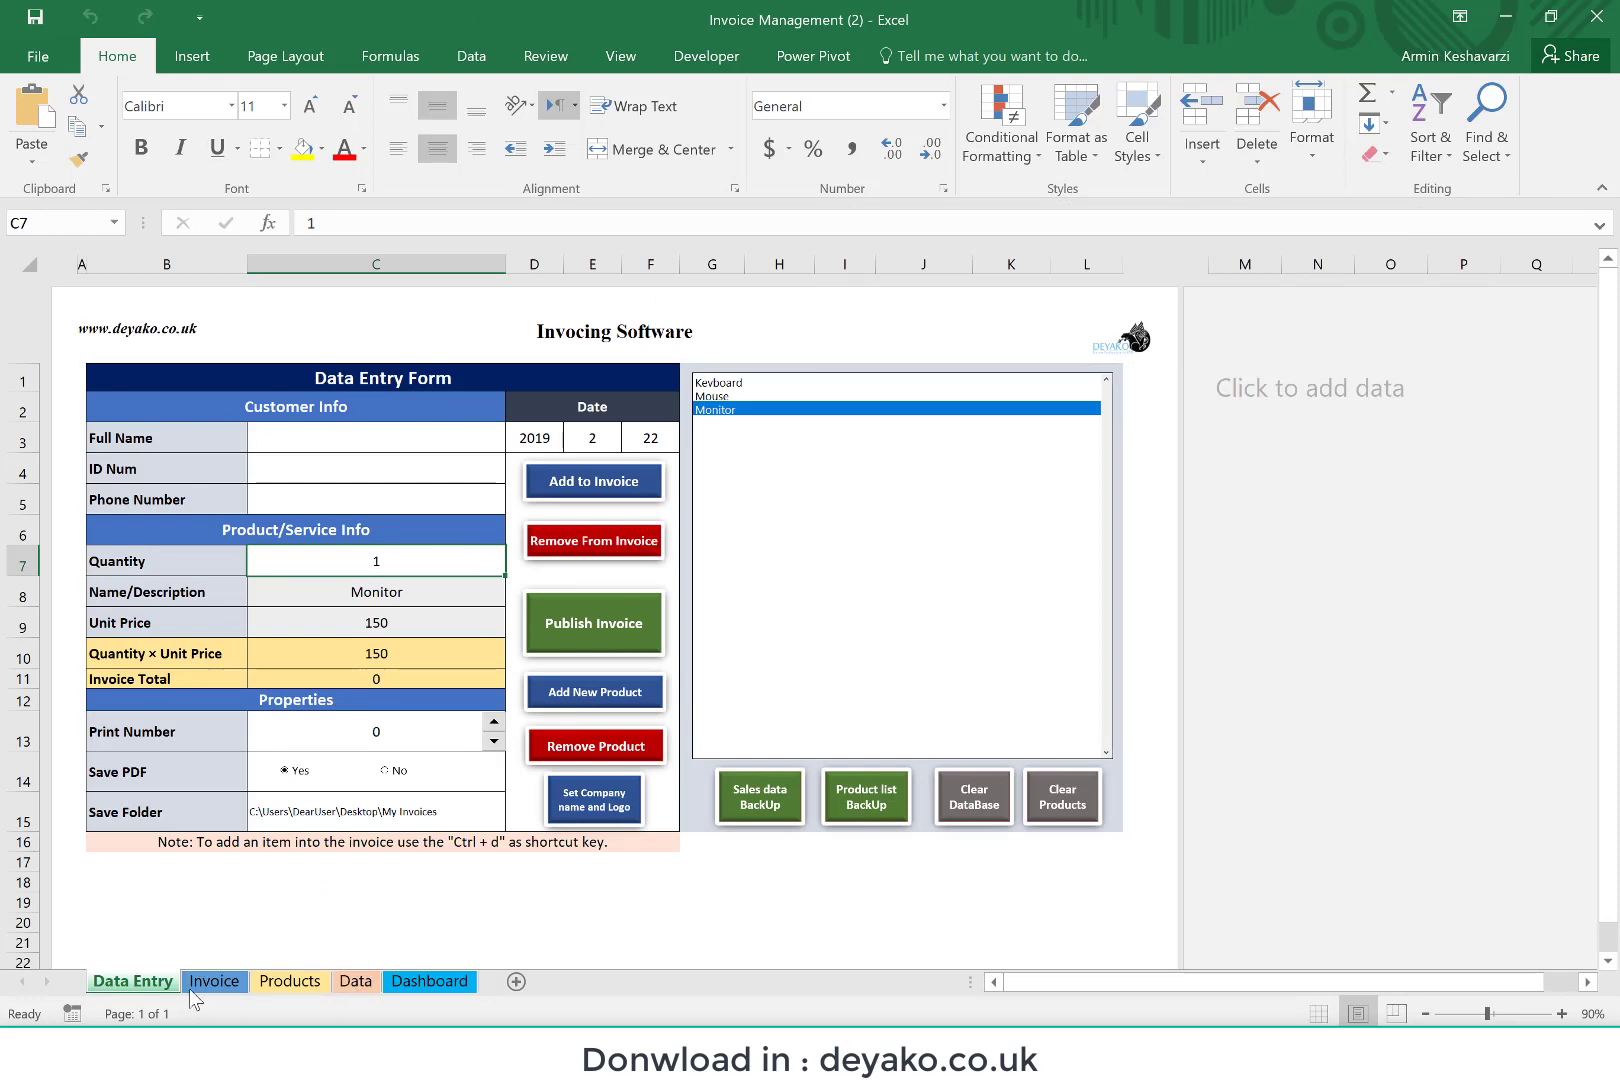
click(213, 981)
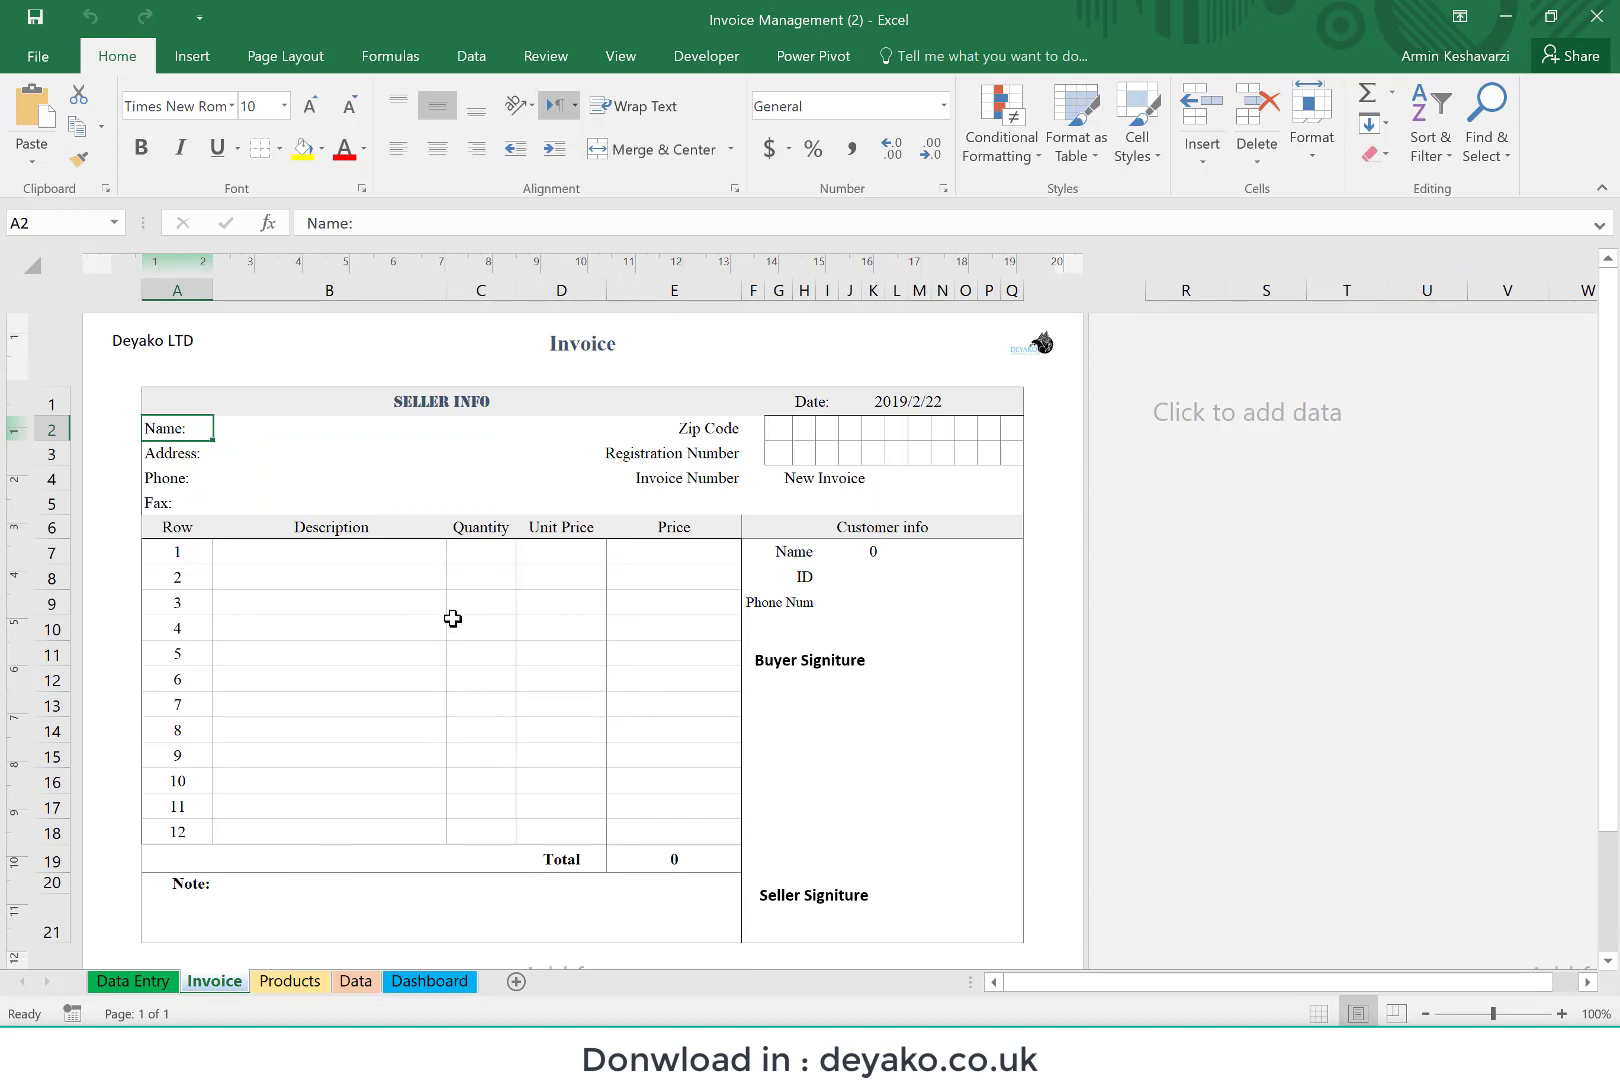
click(878, 557)
click(871, 580)
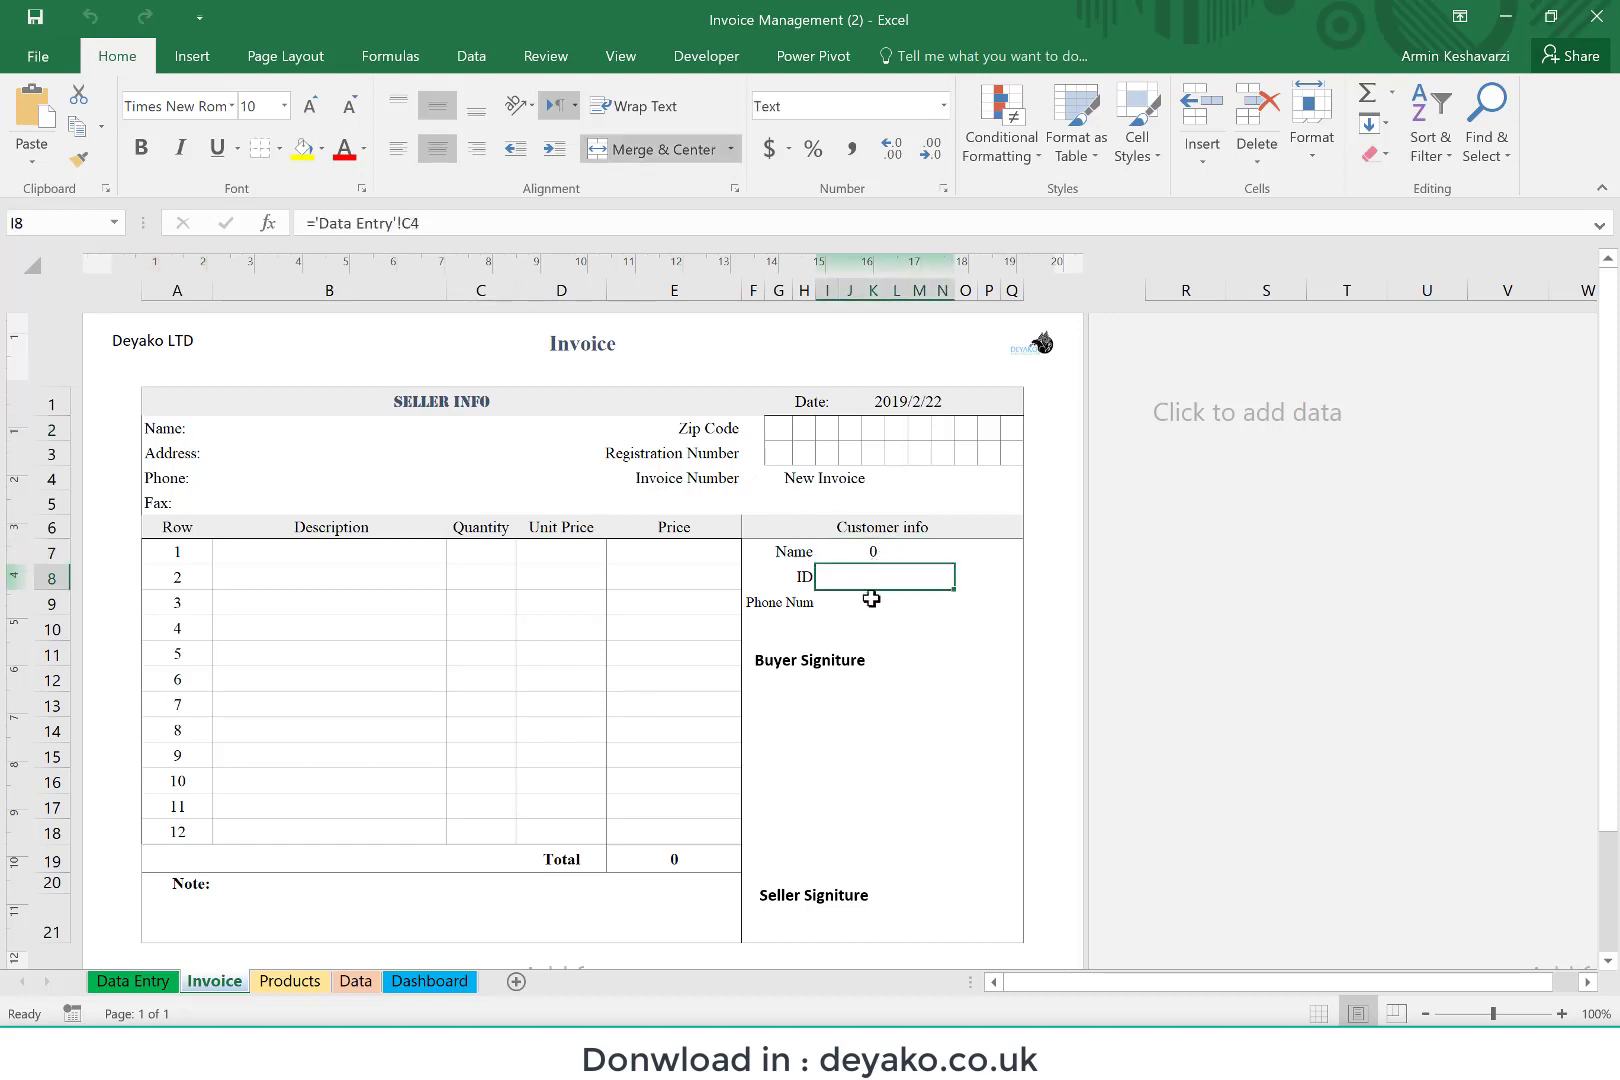
click(866, 608)
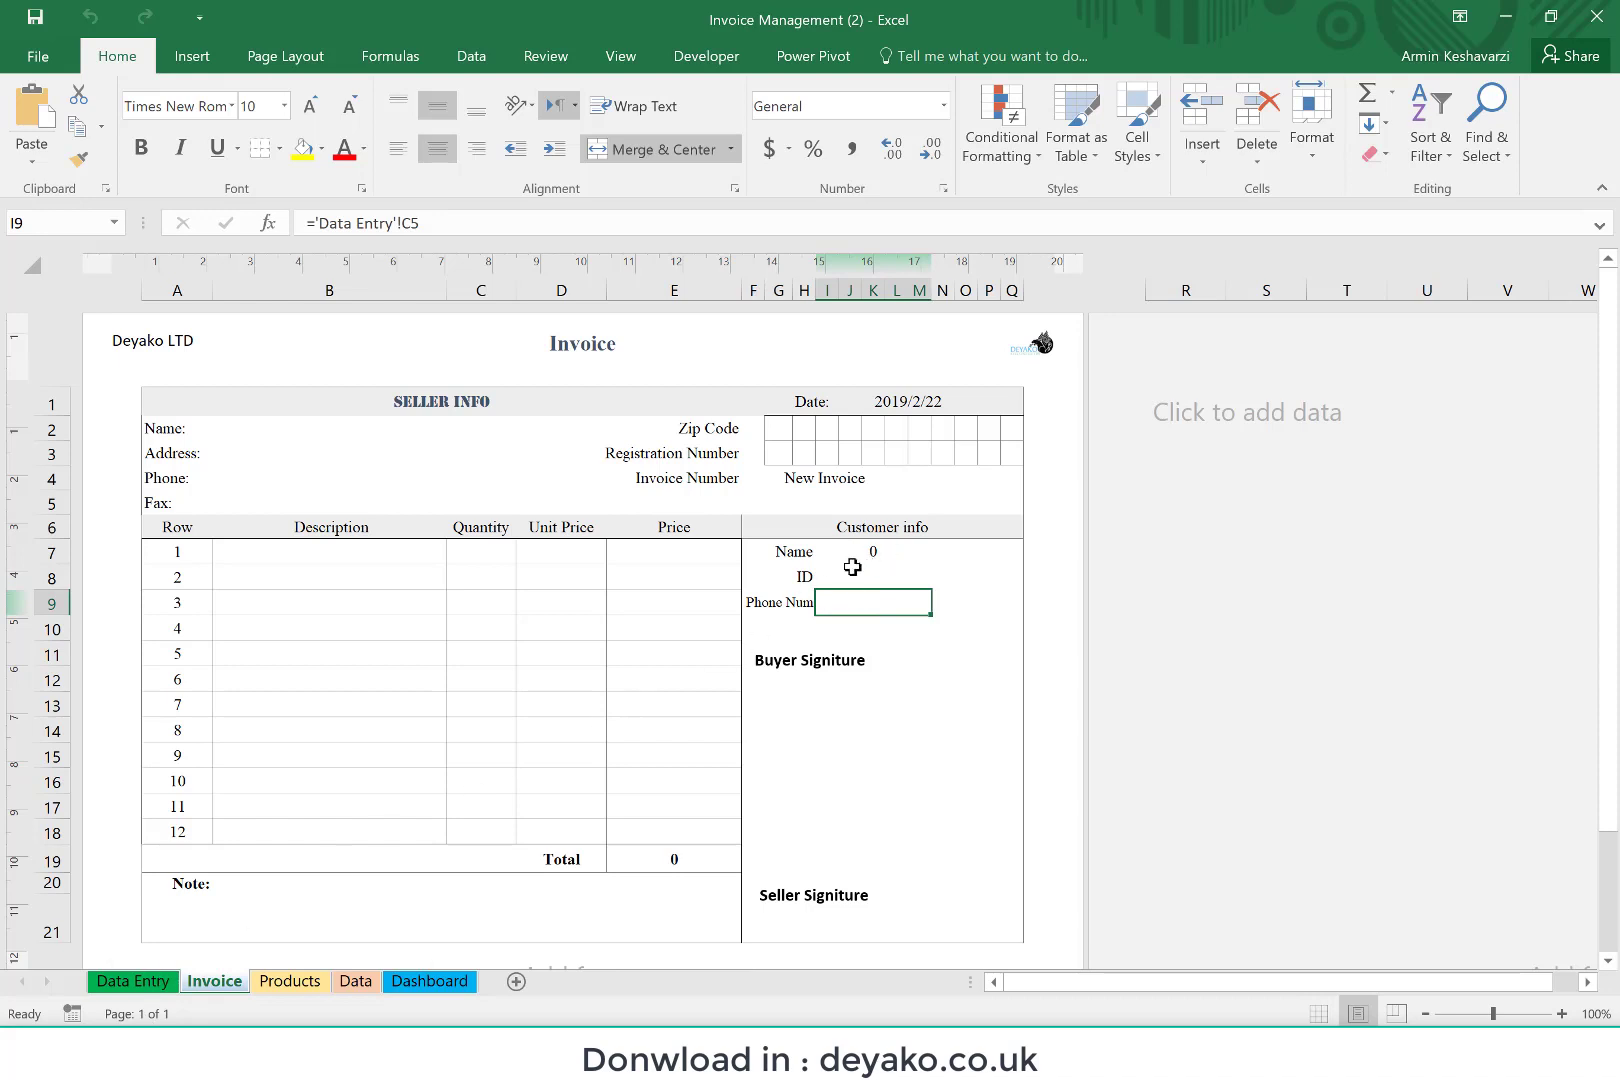
click(148, 982)
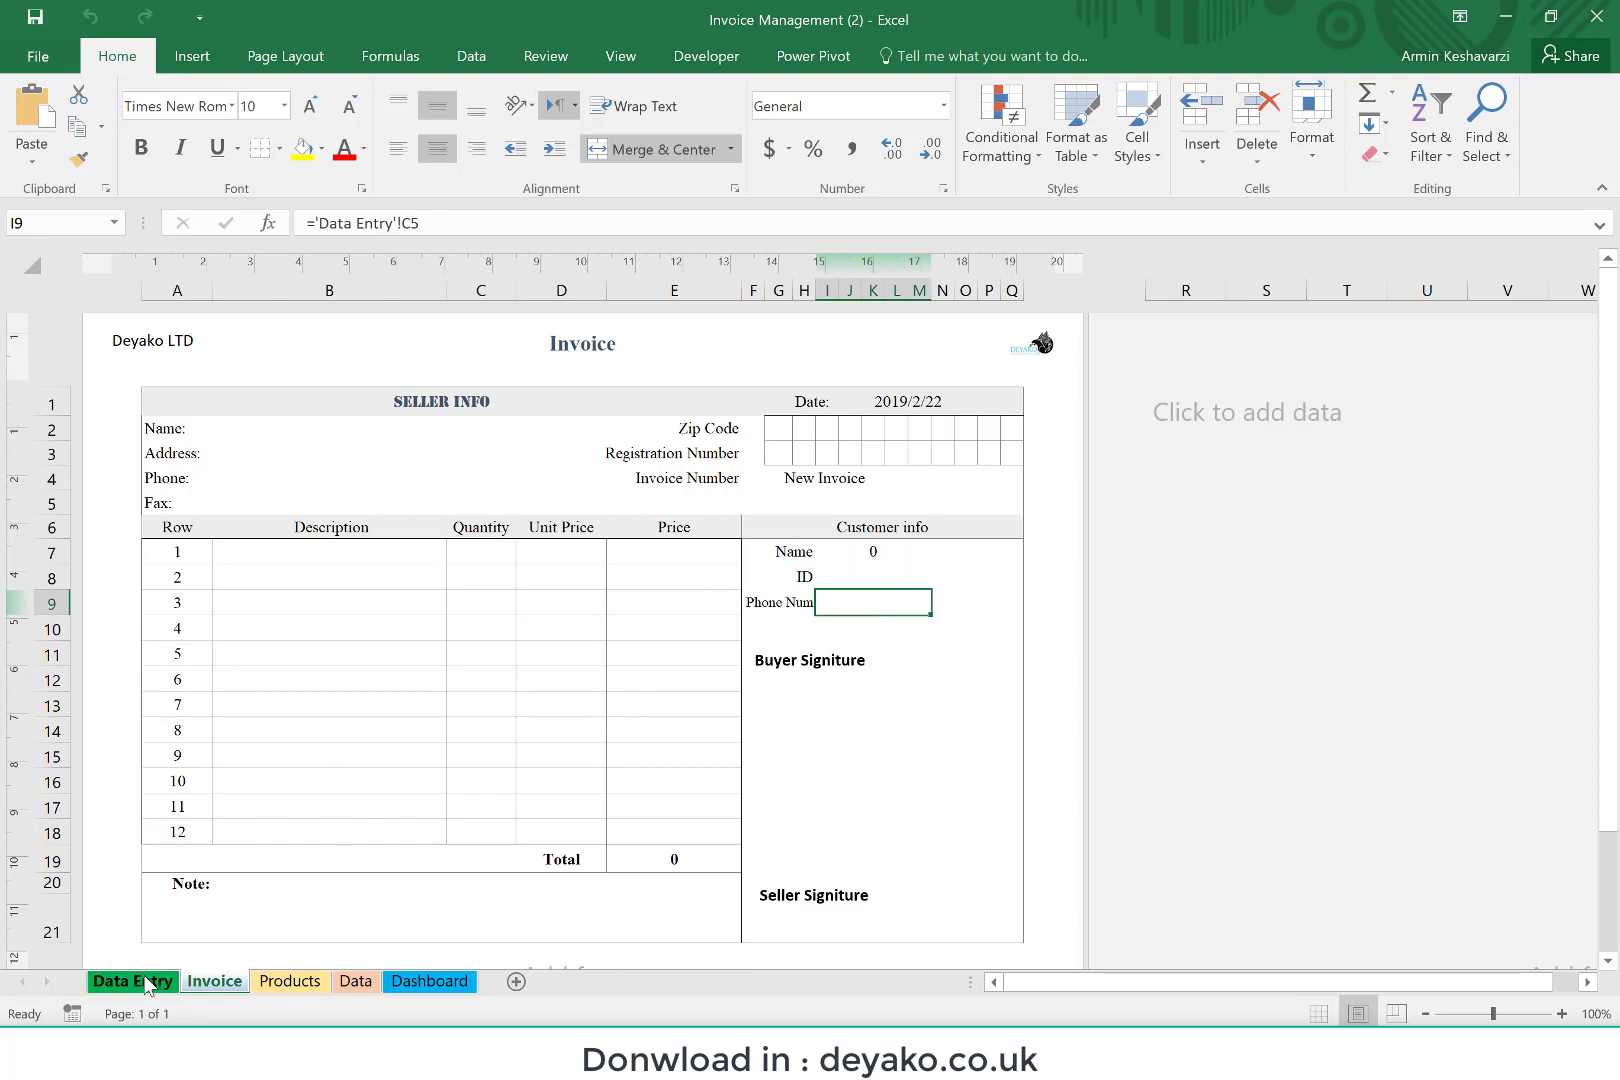
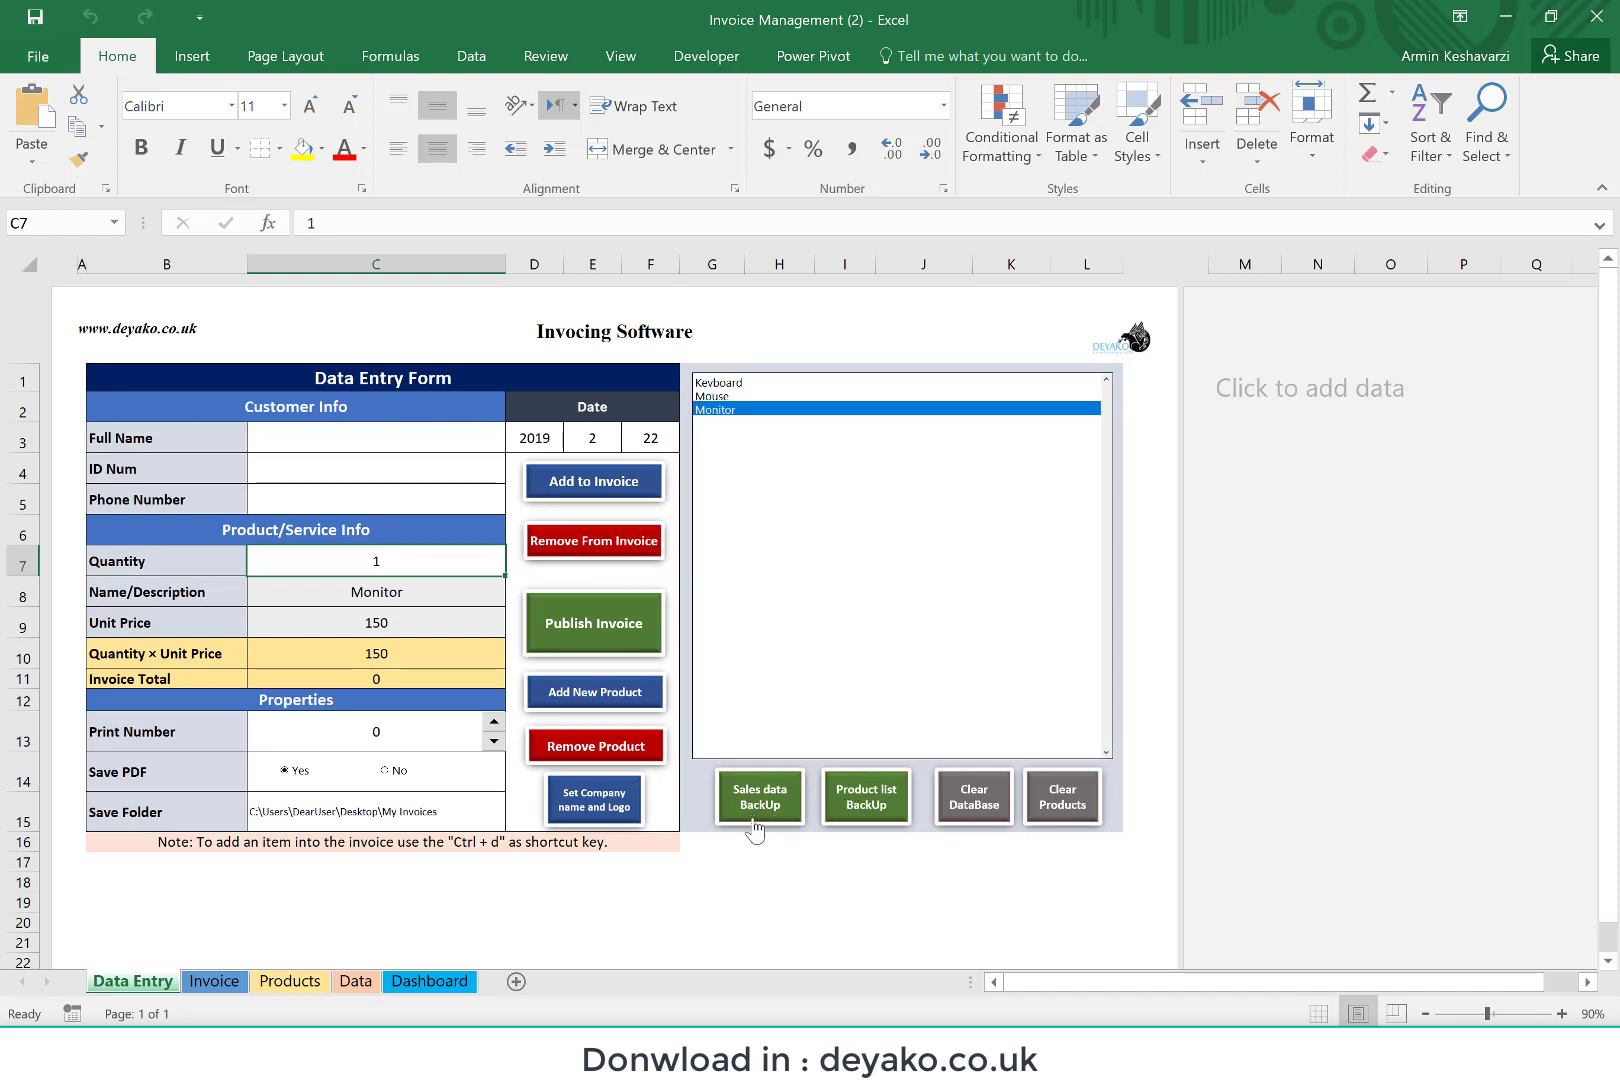
Step: Look over the product list on the Products sheet and the sales records on the Data sheet, and return to Data Entry
click(289, 983)
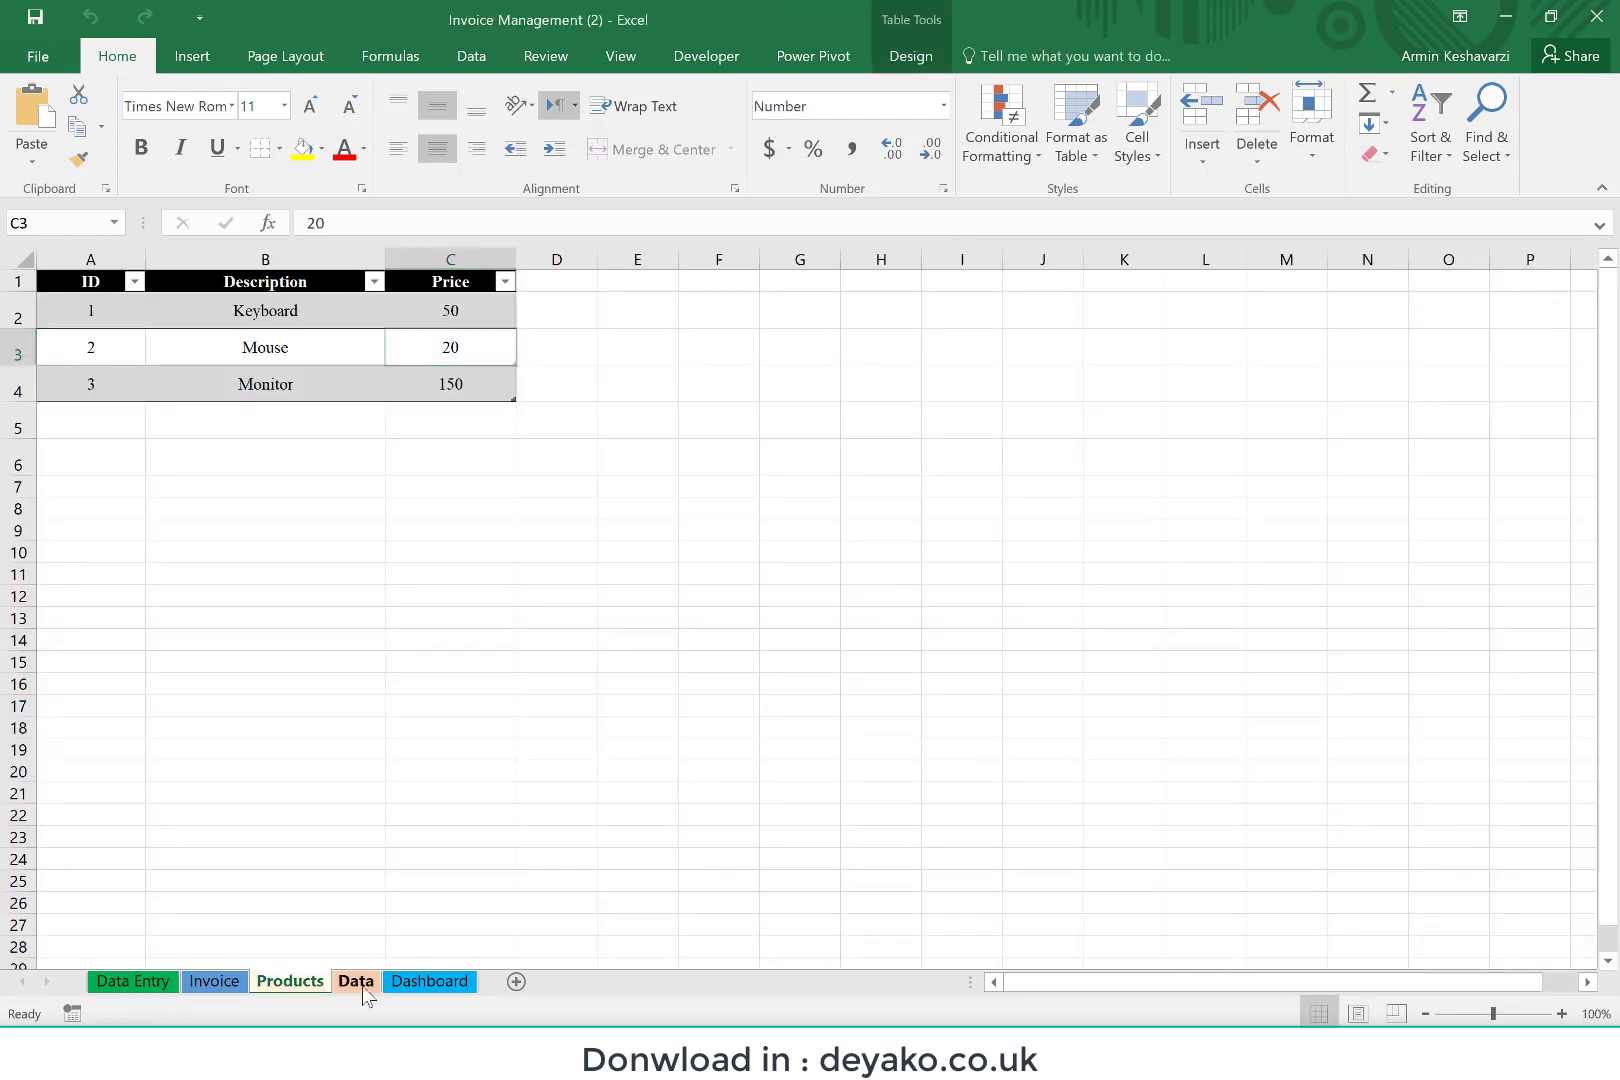
click(358, 988)
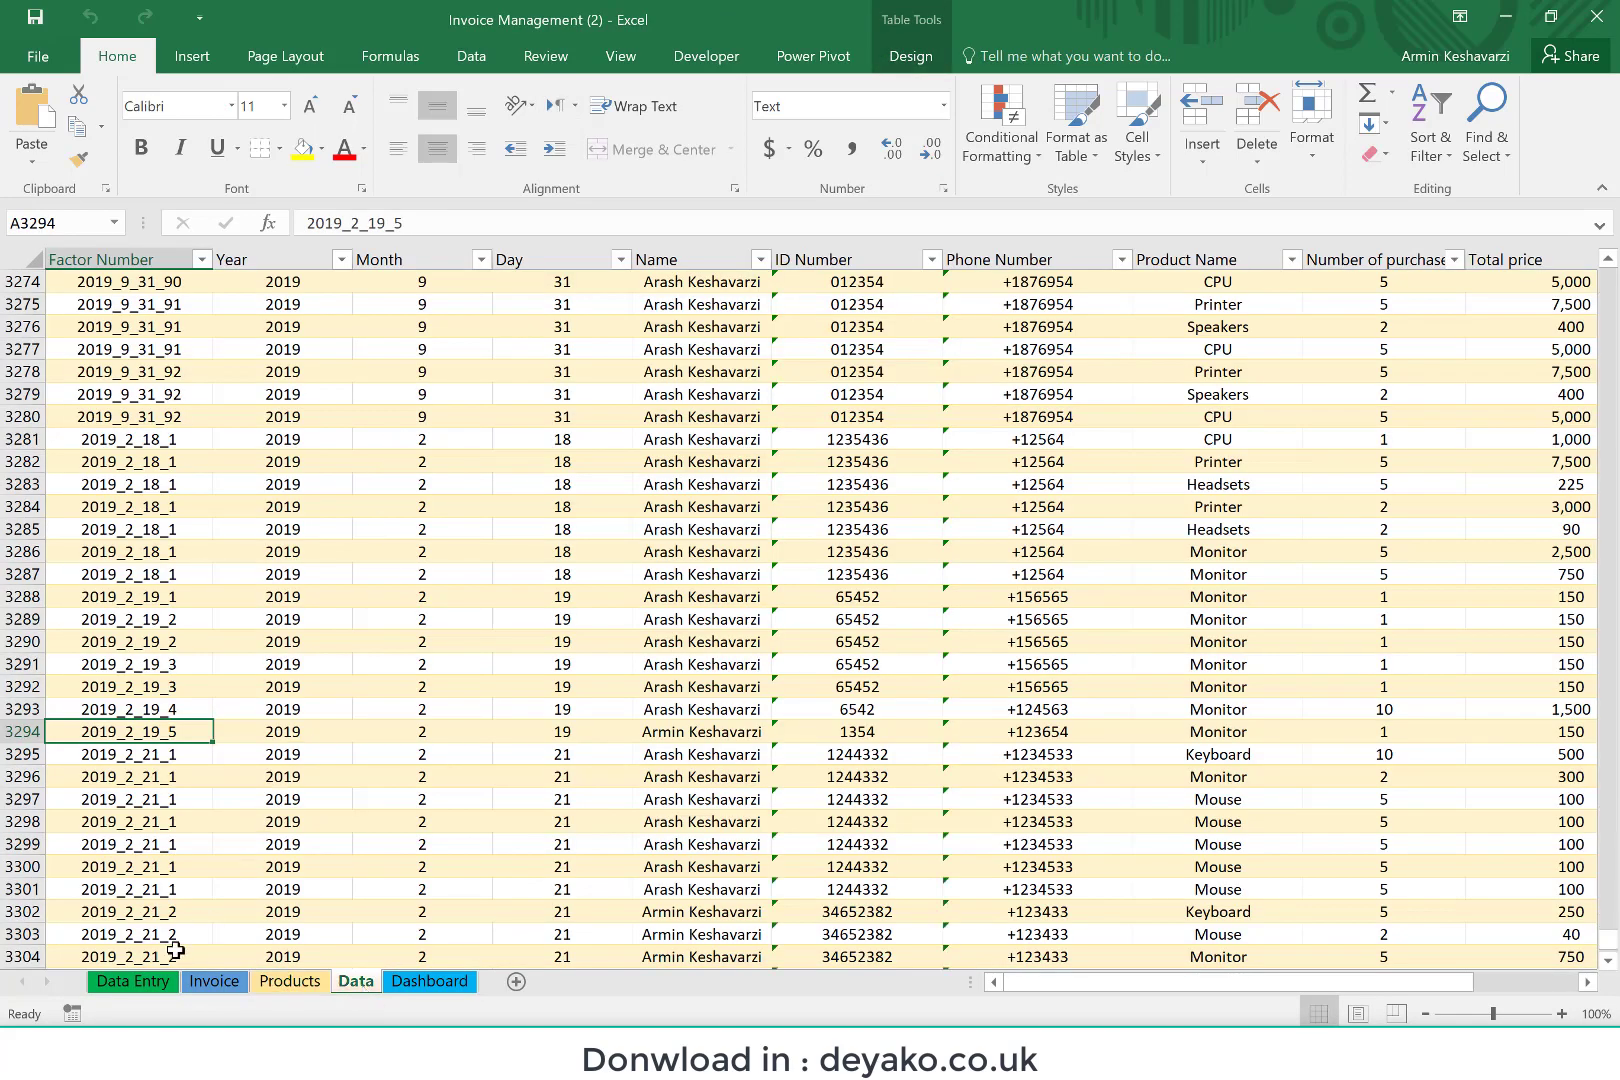
click(140, 985)
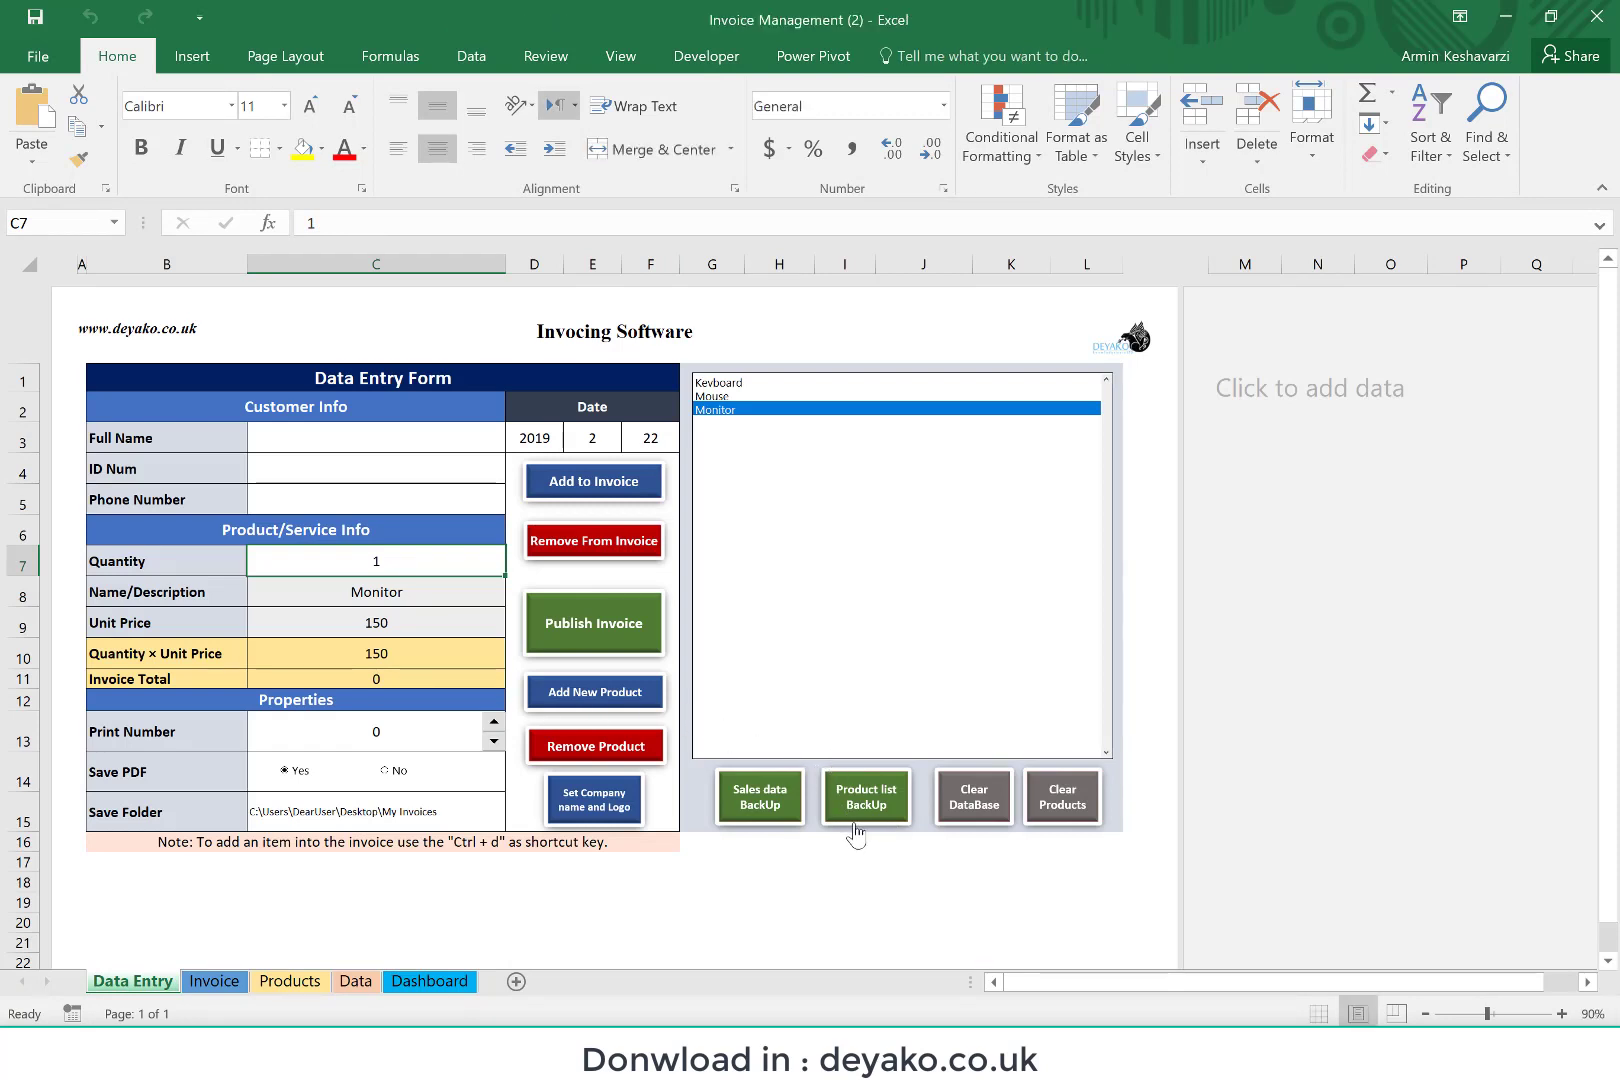
click(292, 981)
click(168, 983)
Step: Start the sales data backup and choose the My Invoices folder on the Desktop as its destination
click(749, 812)
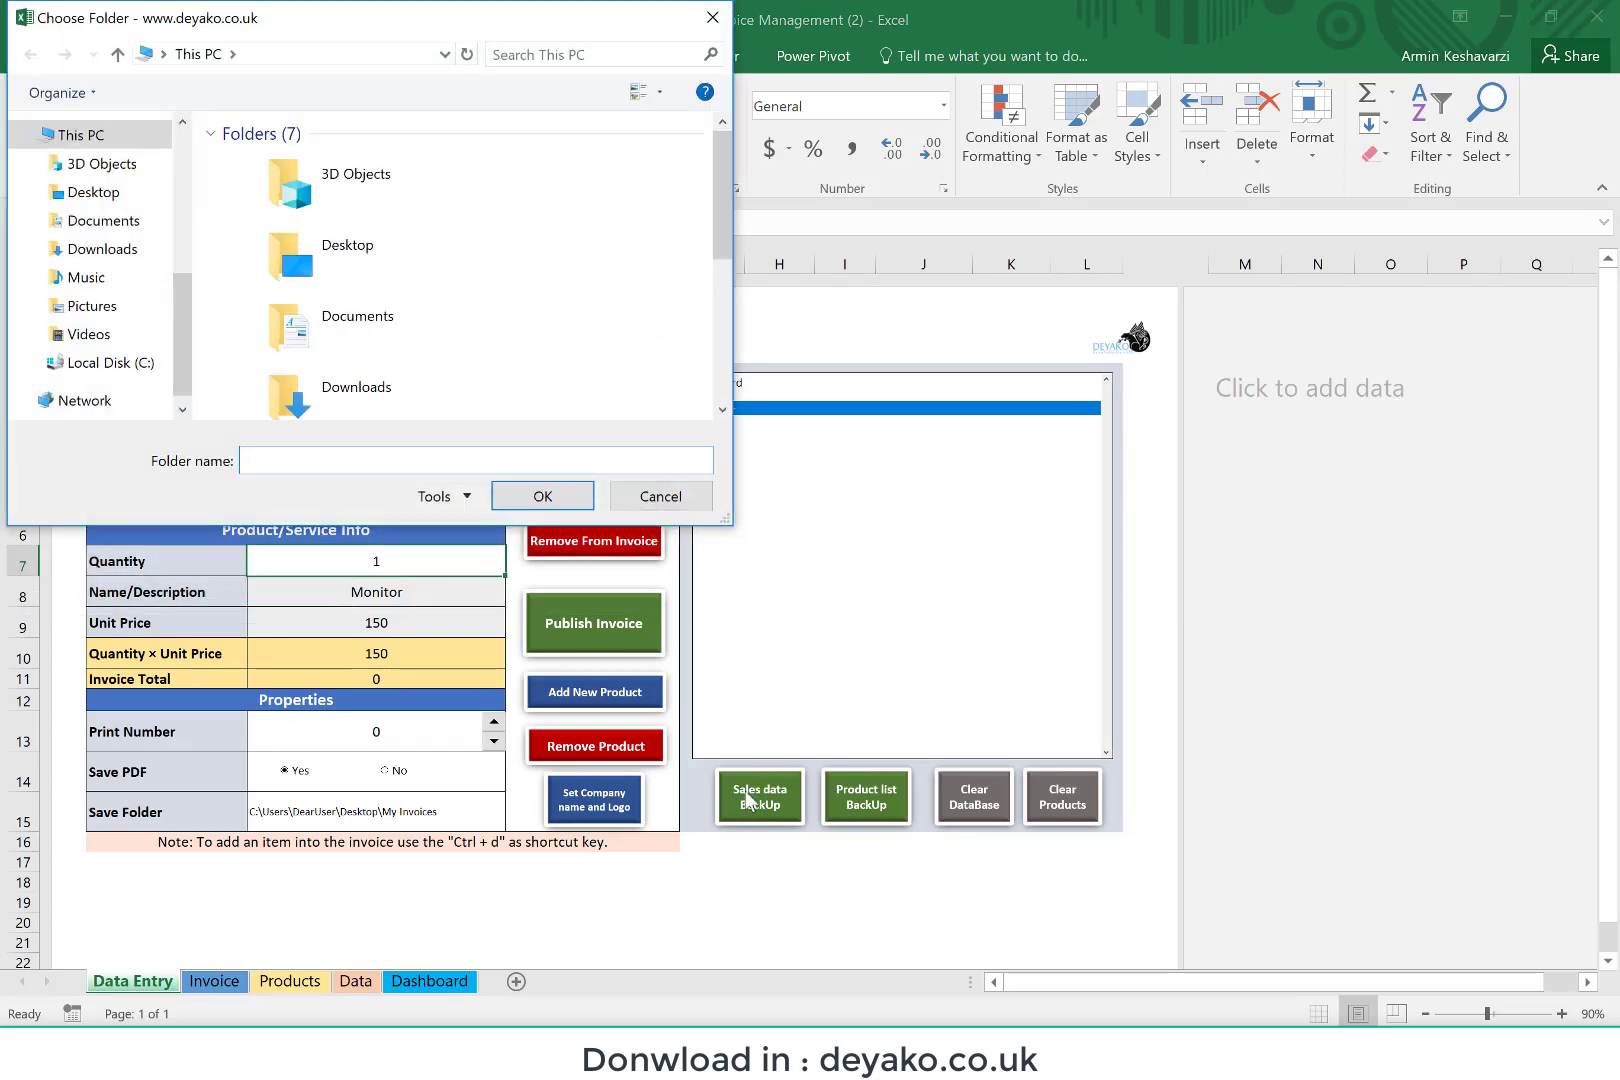
double_click(424, 281)
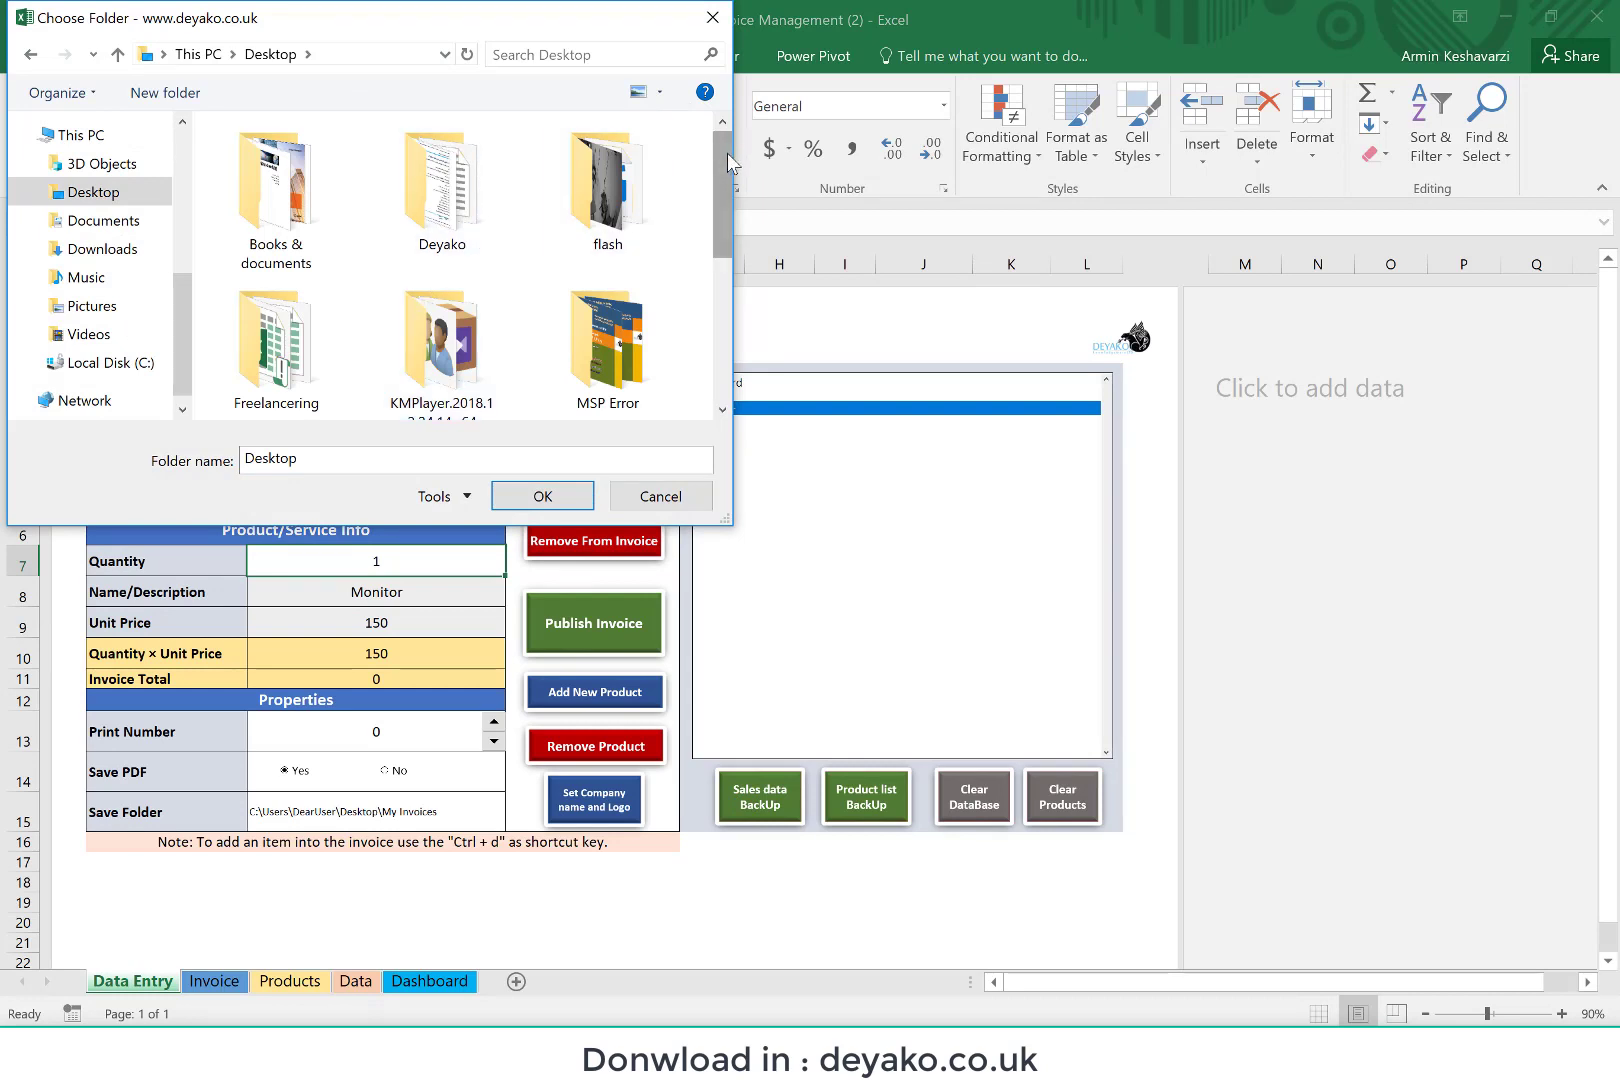
drag(726, 157, 720, 267)
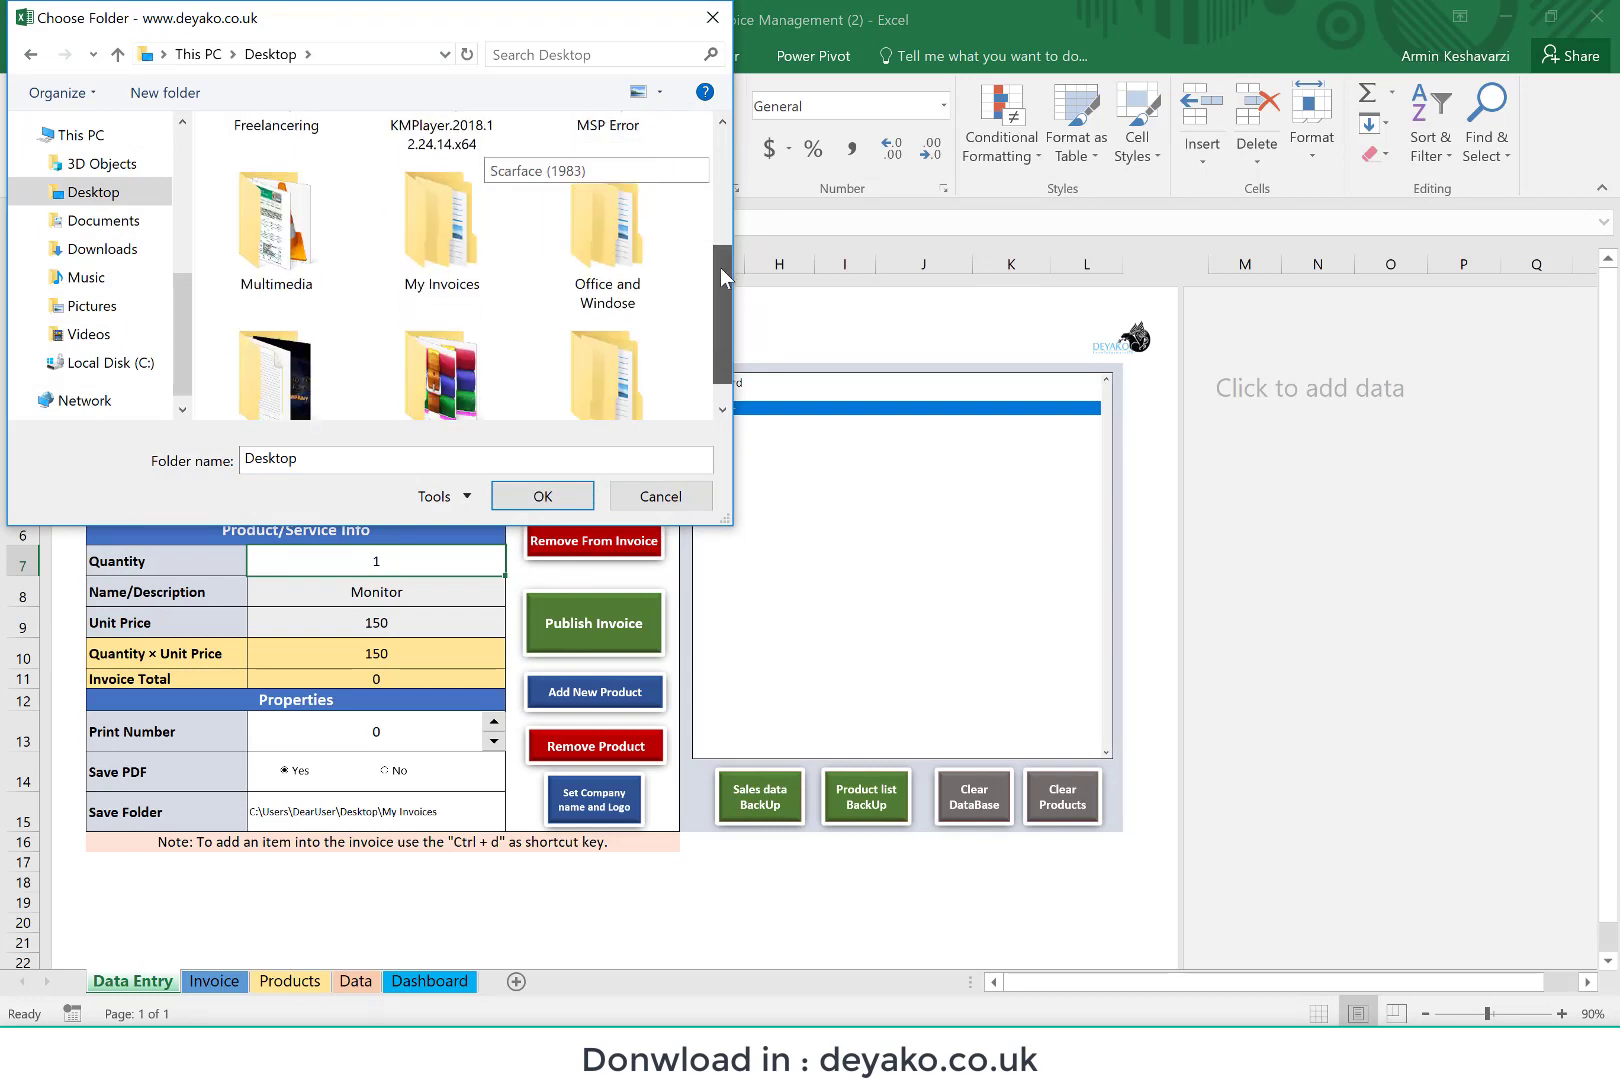
double_click(482, 248)
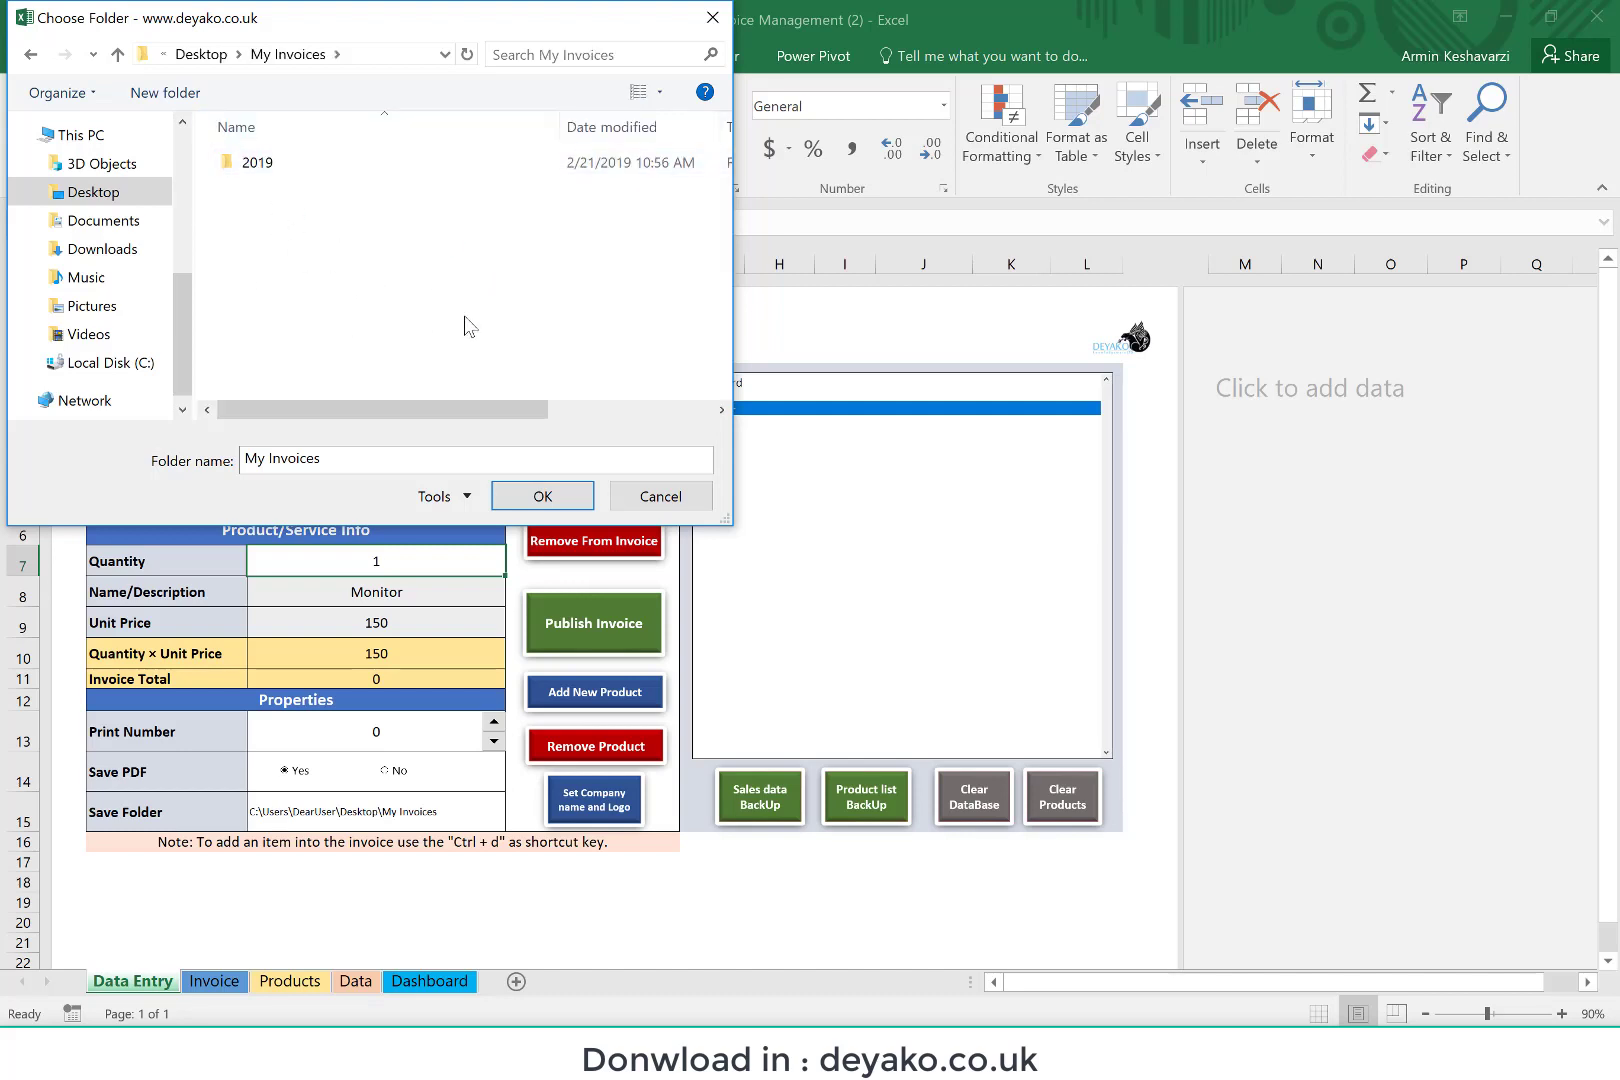
click(543, 497)
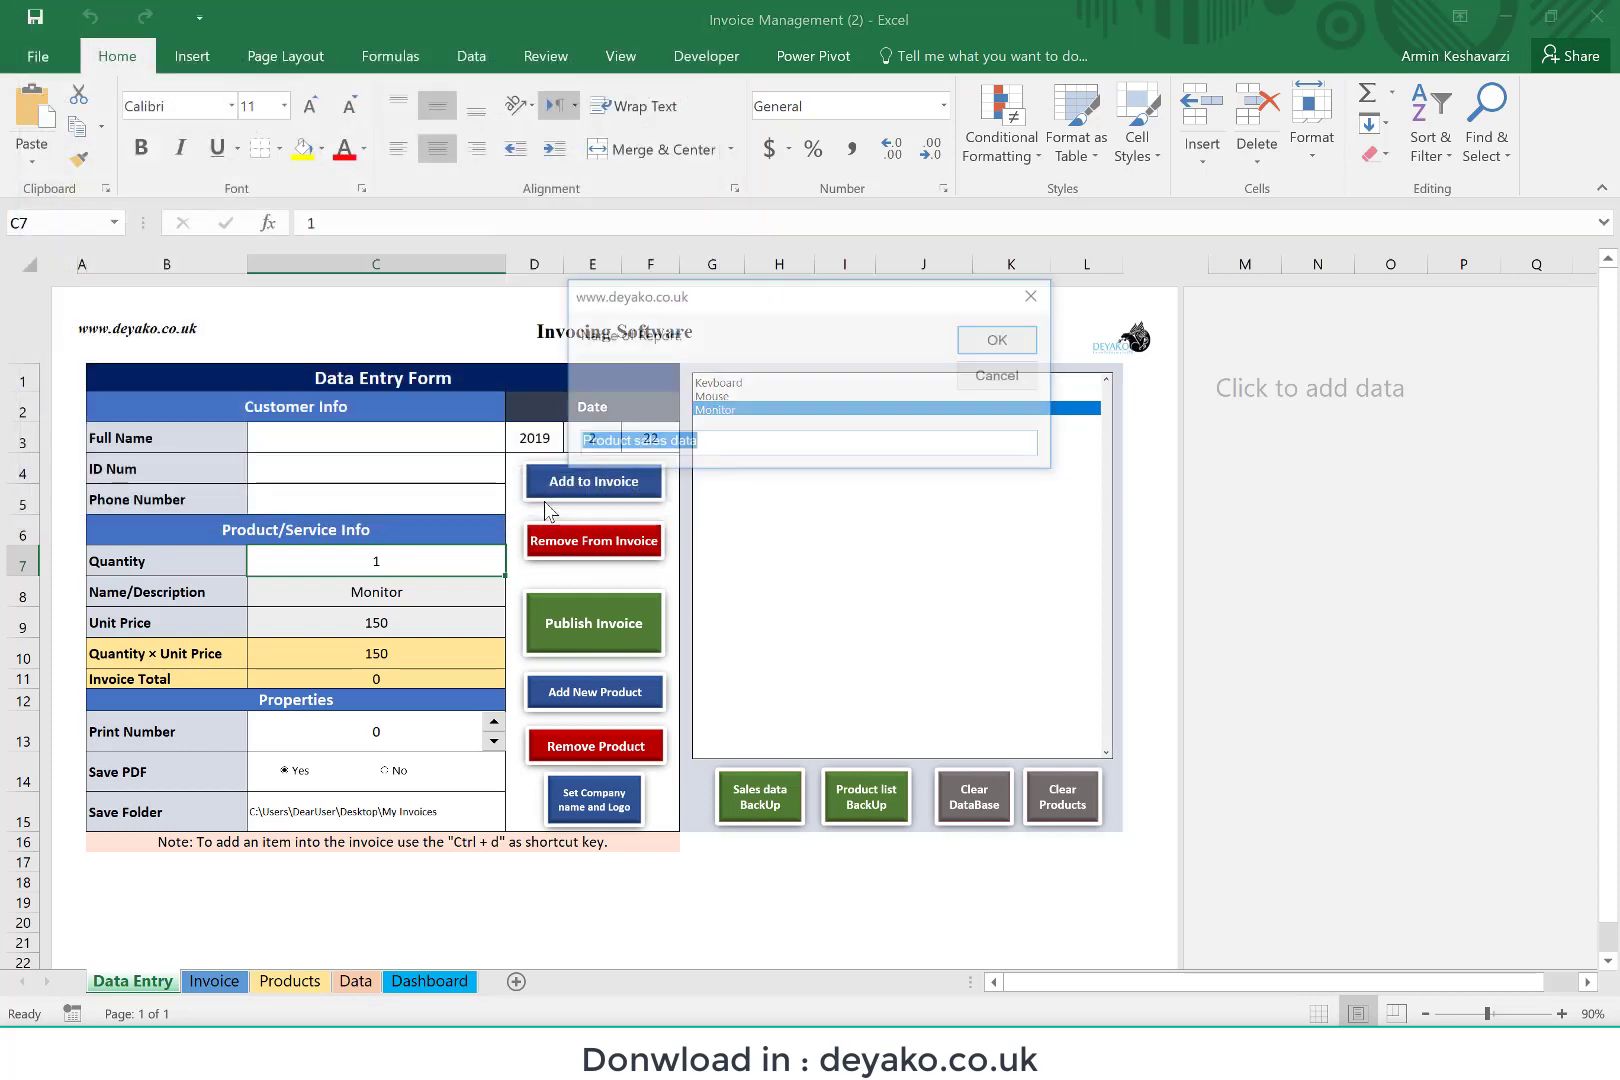
Step: Name the sales report "Sale Data of Year 2019" and complete the backup
click(739, 441)
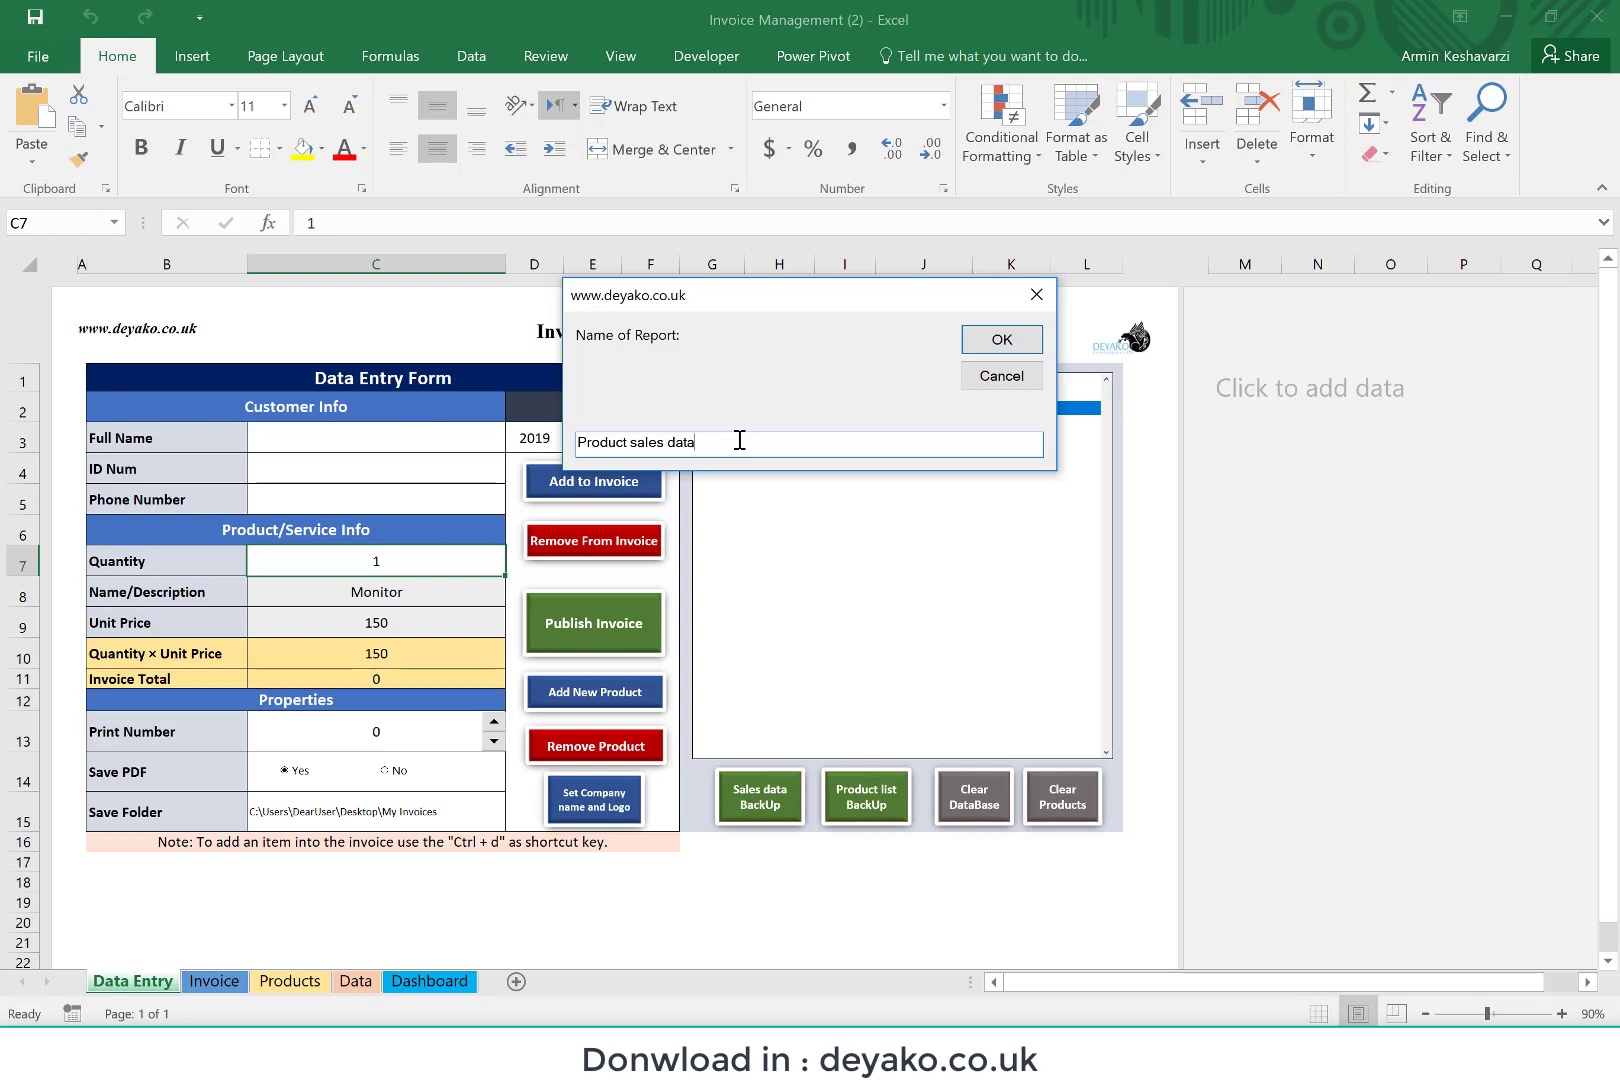
text(- 201)
key(BackSpace)
key(BackSpace)
key(BackSpace)
key(BackSpace)
key(BackSpace)
key(BackSpace)
key(BackSpace)
key(BackSpace)
key(BackSpace)
key(BackSpace)
key(BackSpace)
key(BackSpace)
key(BackSpace)
key(BackSpace)
key(BackSpace)
key(BackSpace)
key(BackSpace)
key(BackSpace)
key(BackSpace)
key(BackSpace)
text(Sale Data of Year 2019)
click(995, 340)
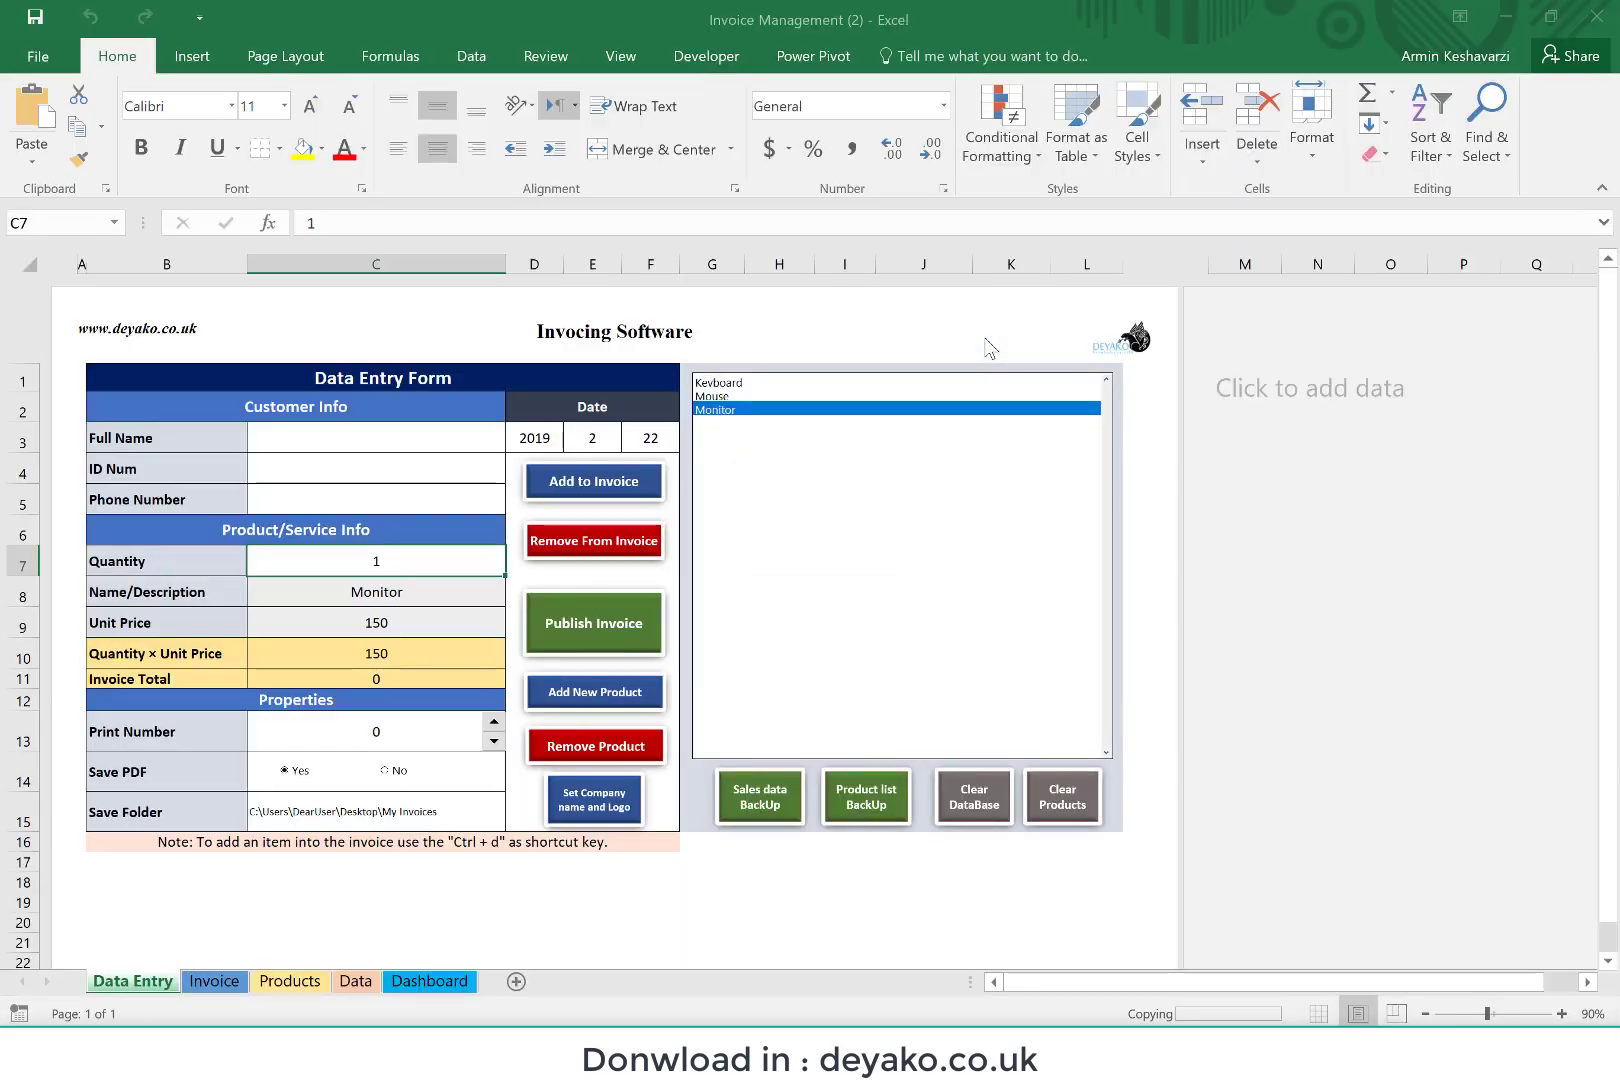
click(830, 605)
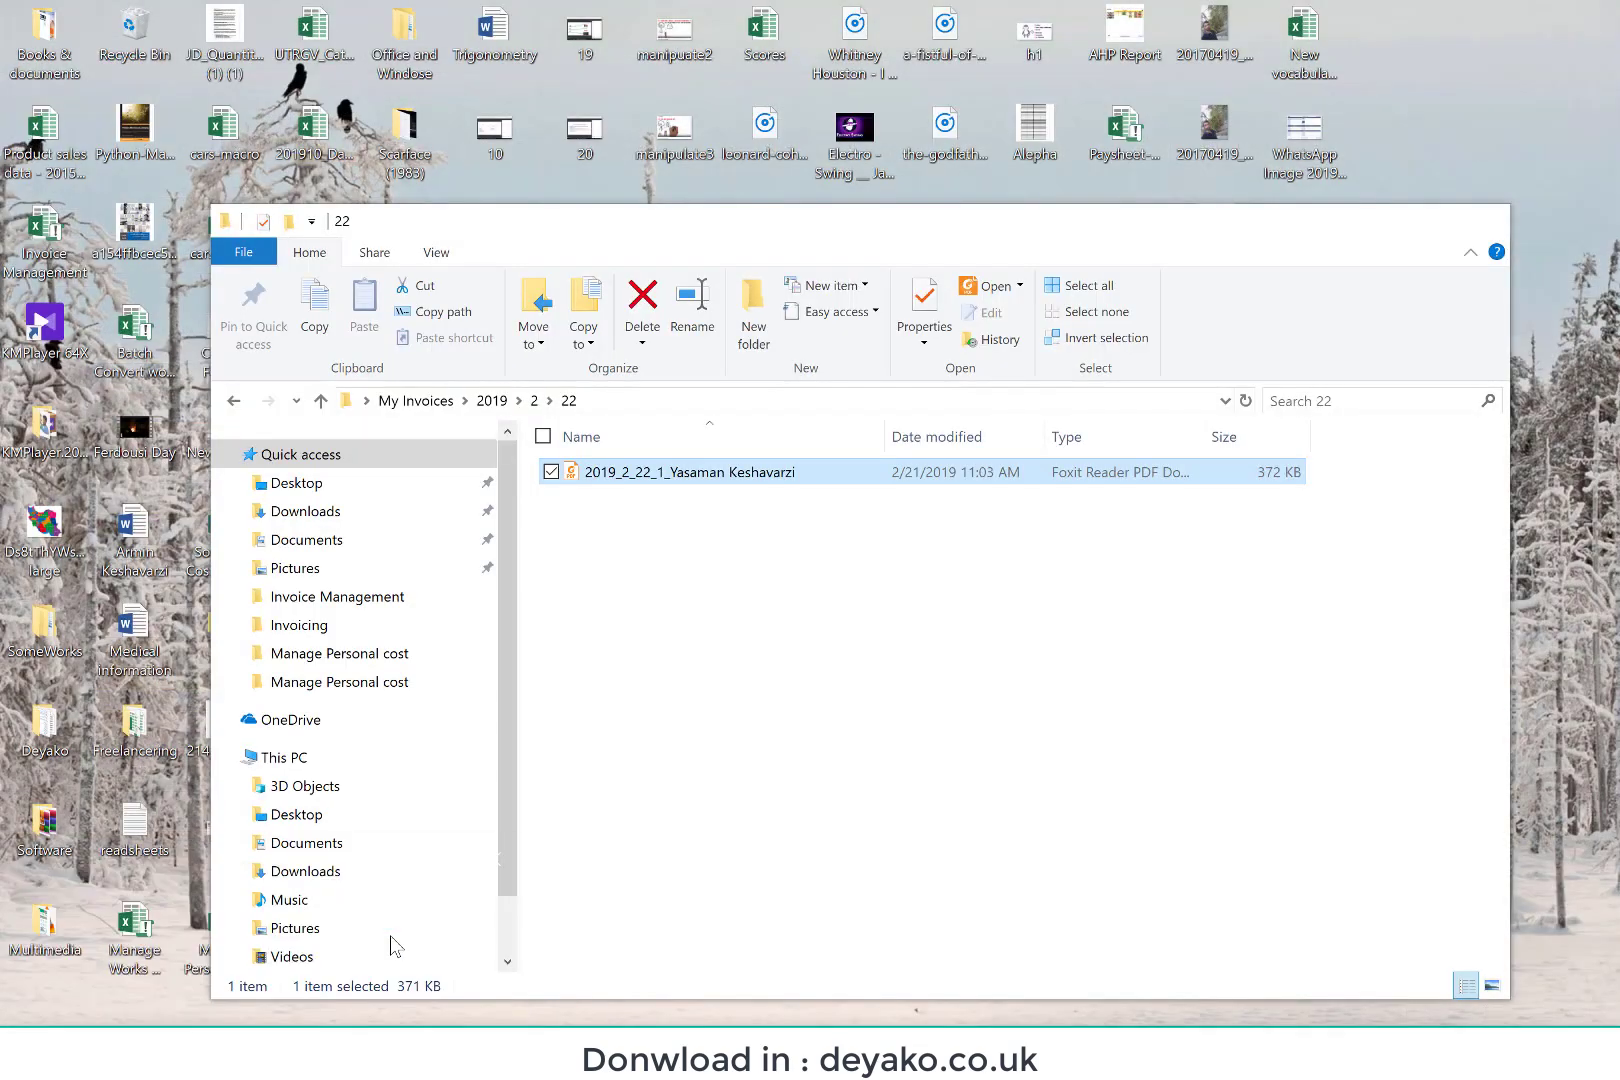
Step: Switch to File Explorer, open the Sale Data of Year 2019 workbook in My Invoices, check its records and close it
click(330, 950)
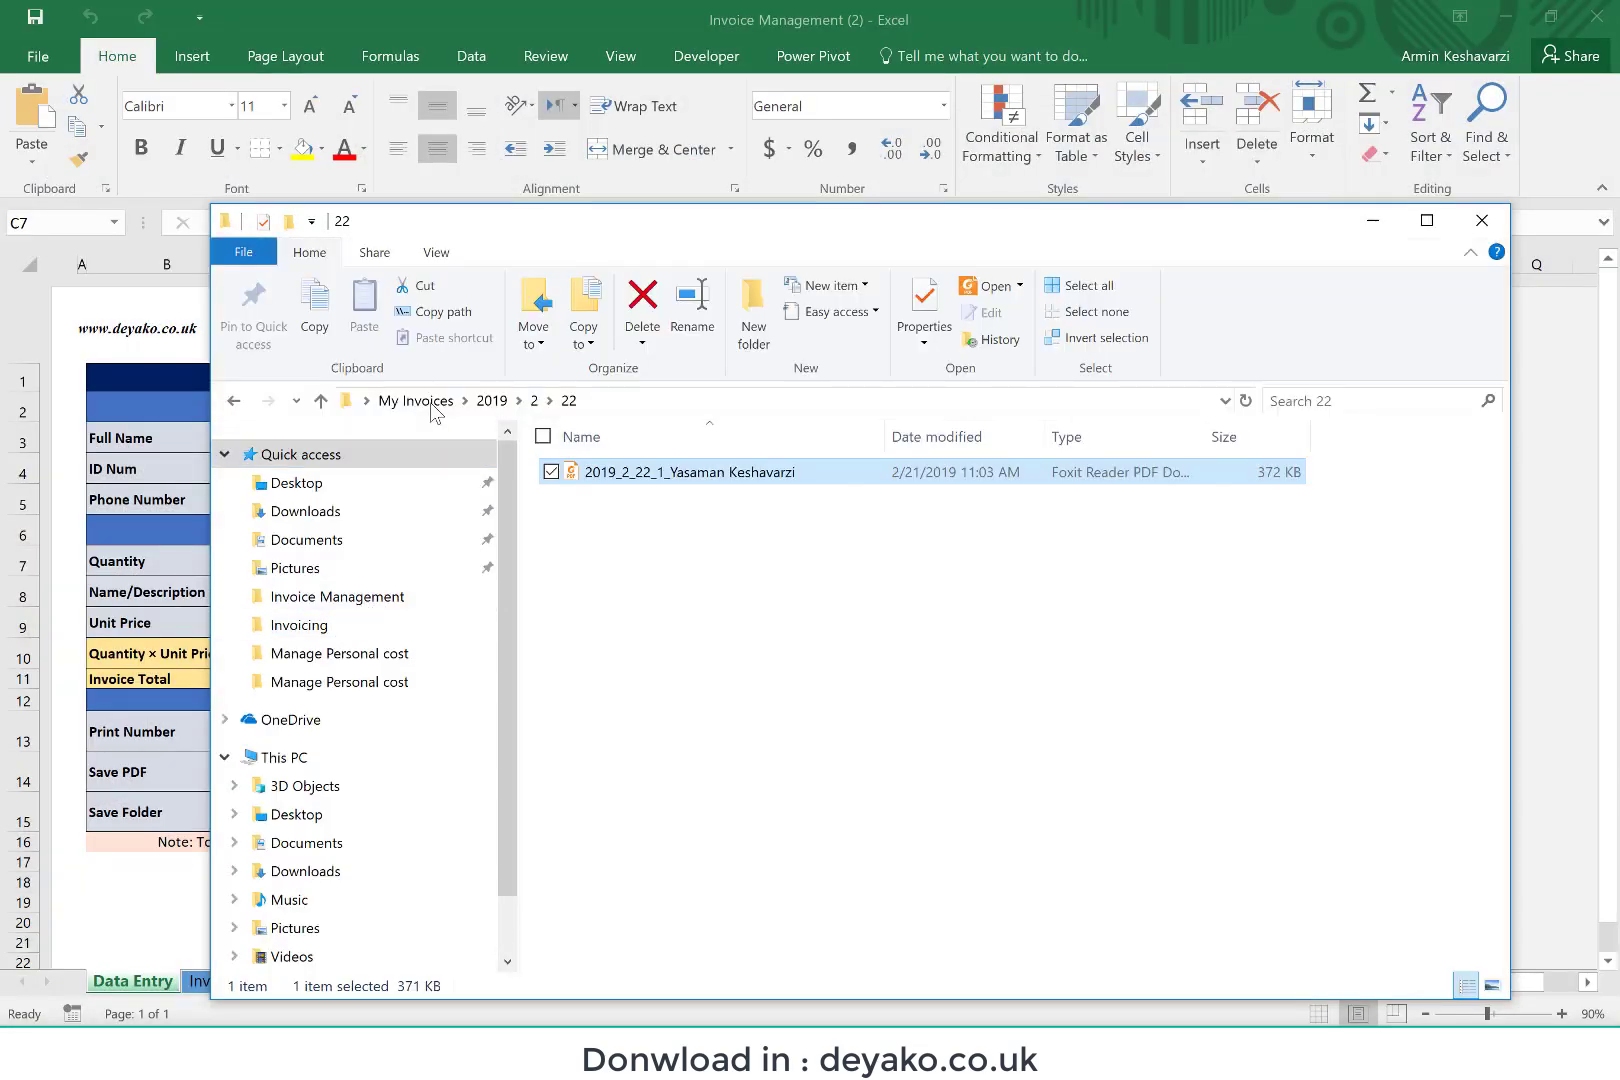
click(430, 402)
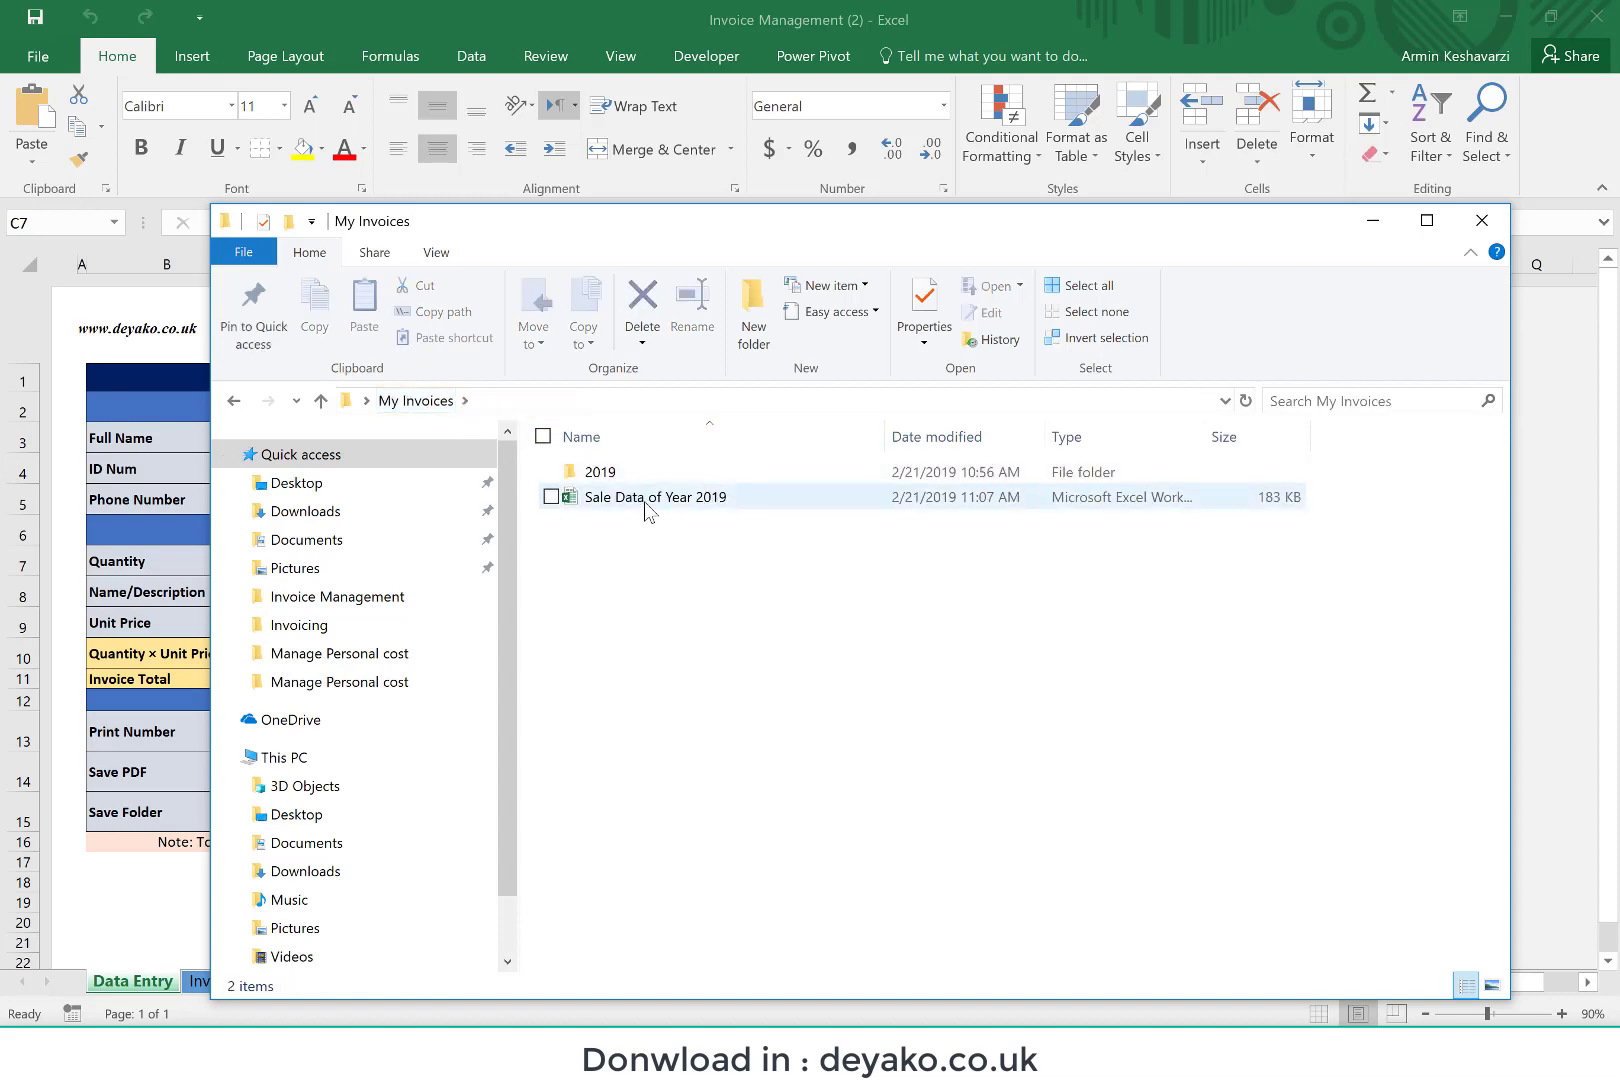
click(648, 500)
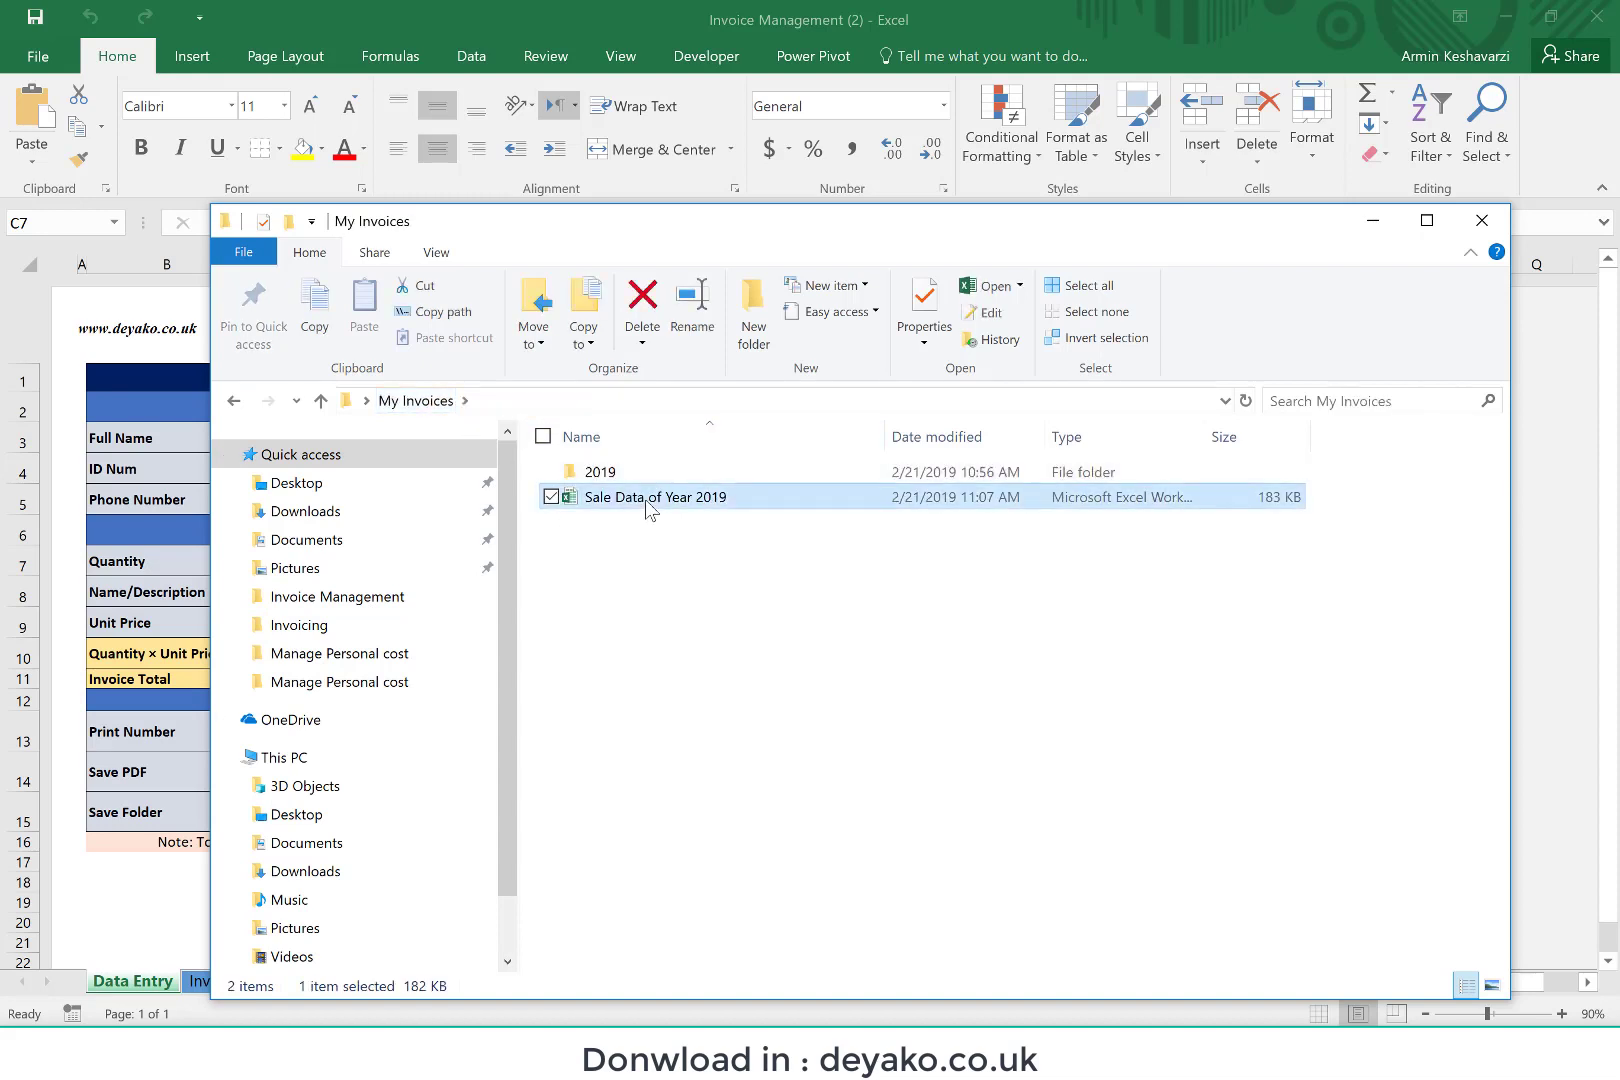
double_click(650, 497)
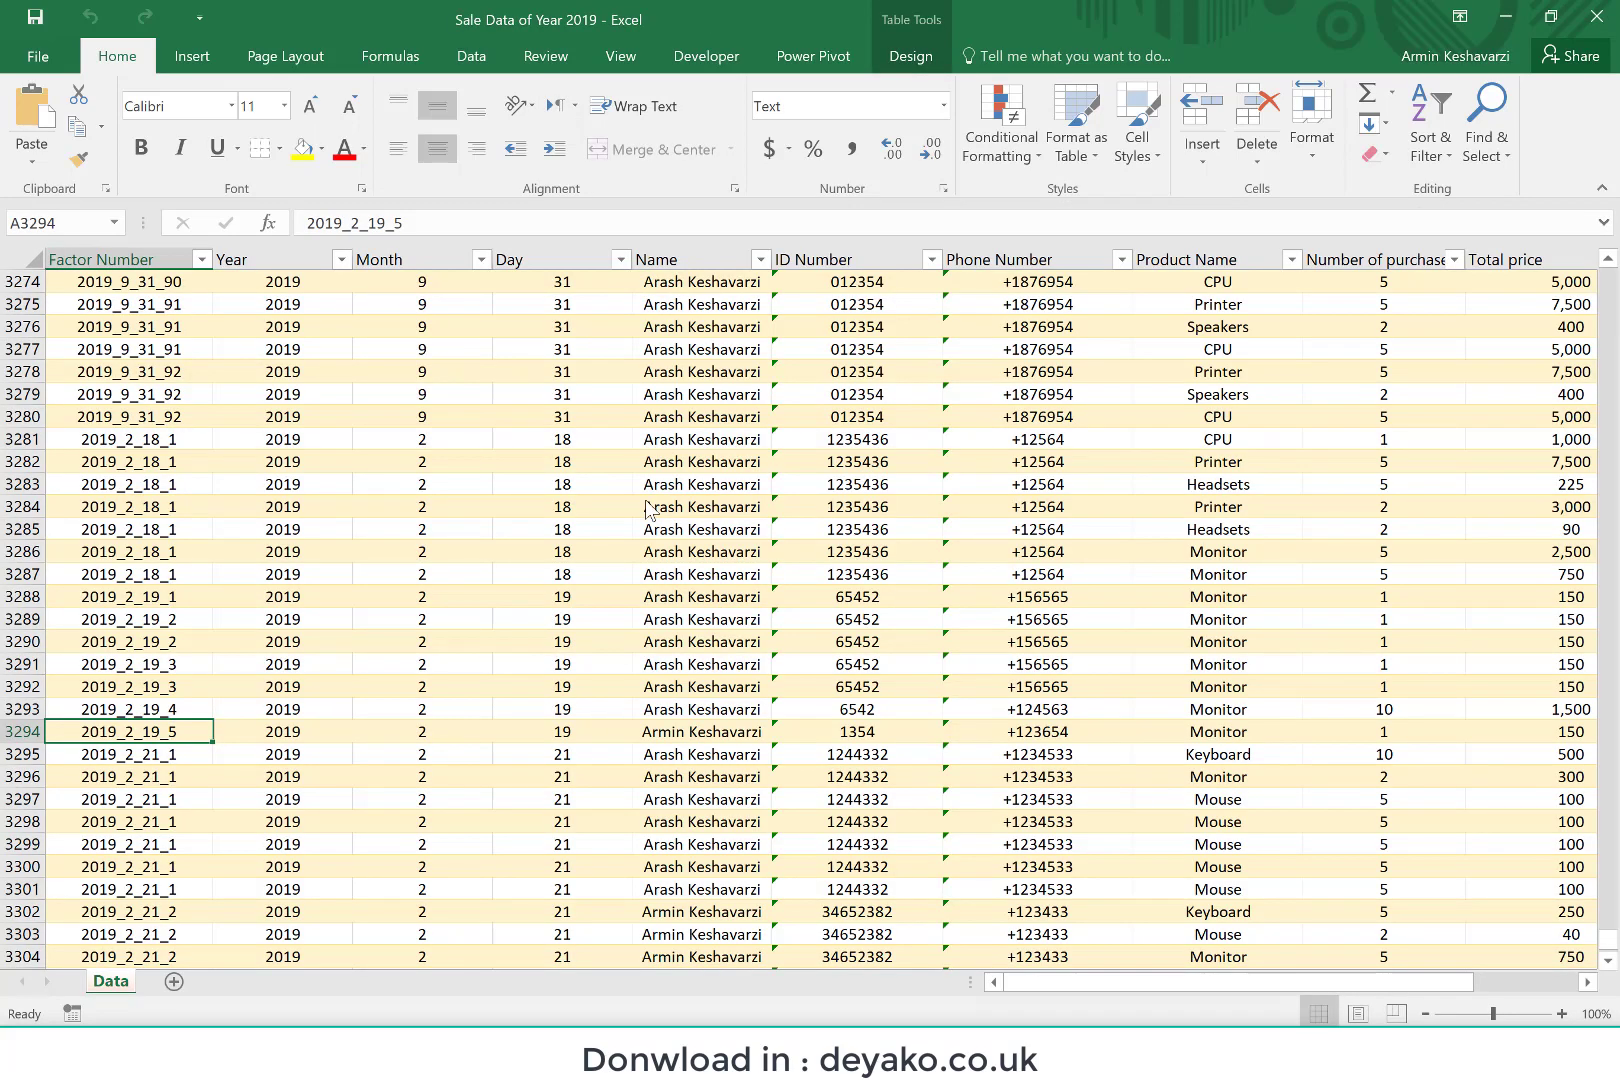
click(1597, 16)
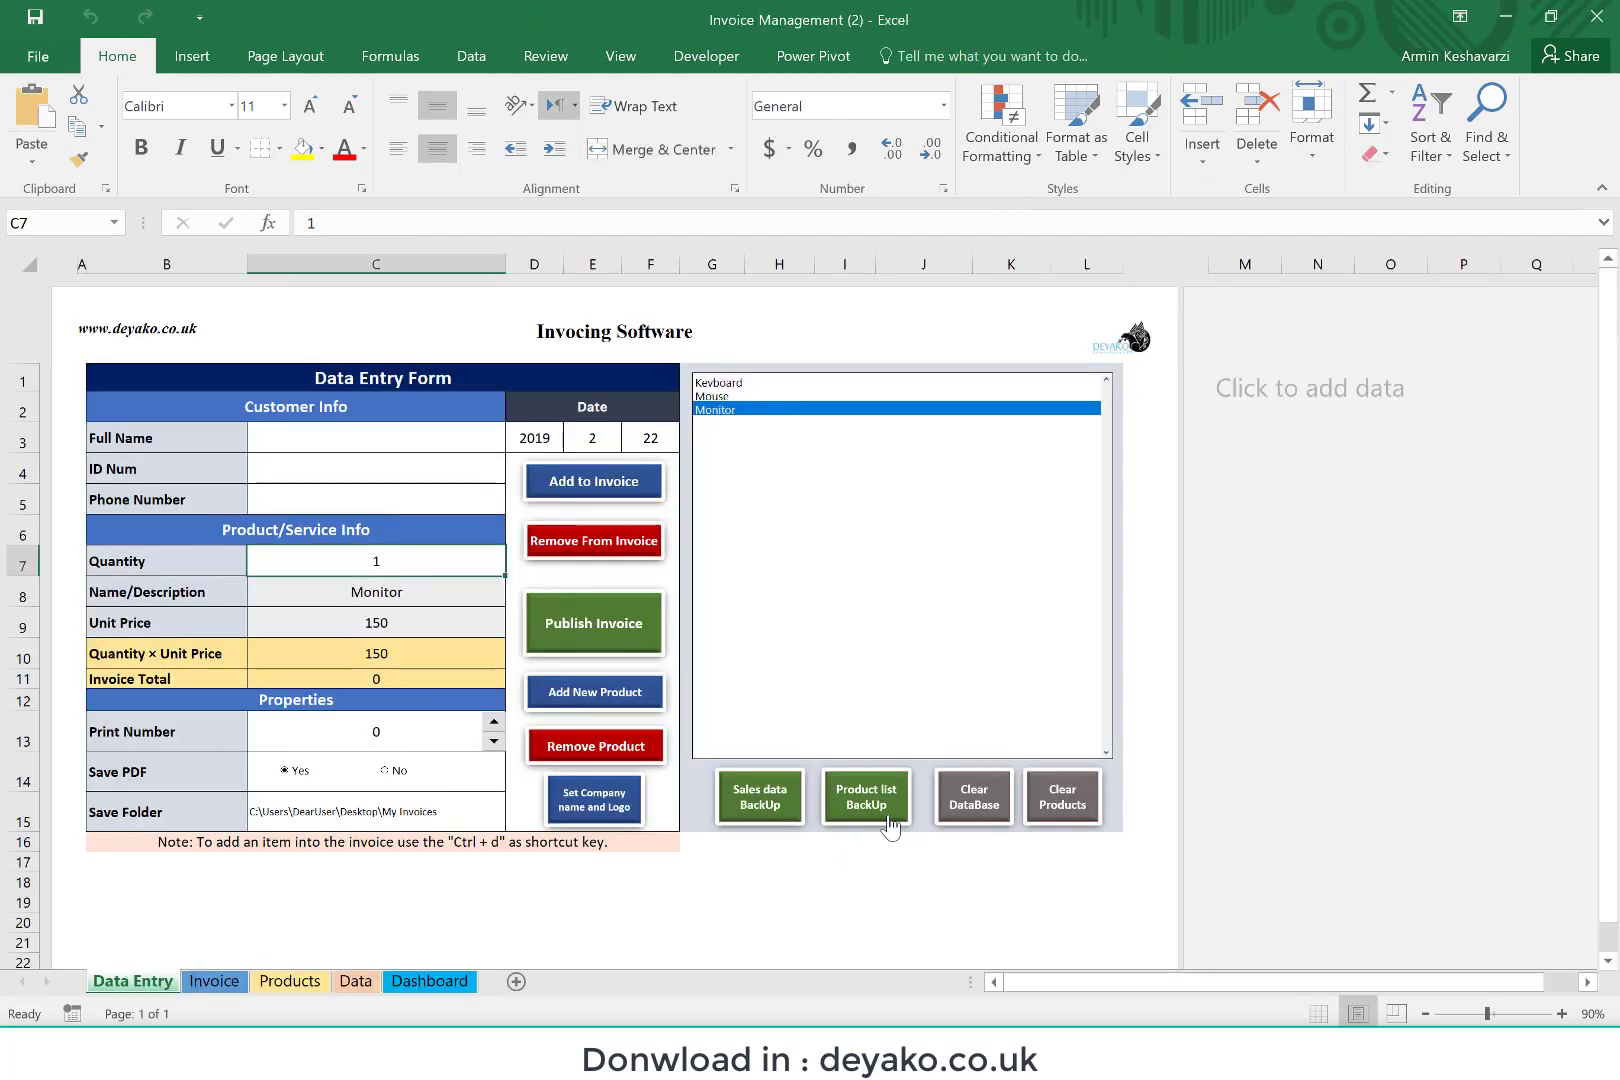
Step: Back up the product list to the My Invoices folder under the name "Product List - year 2019"
click(888, 819)
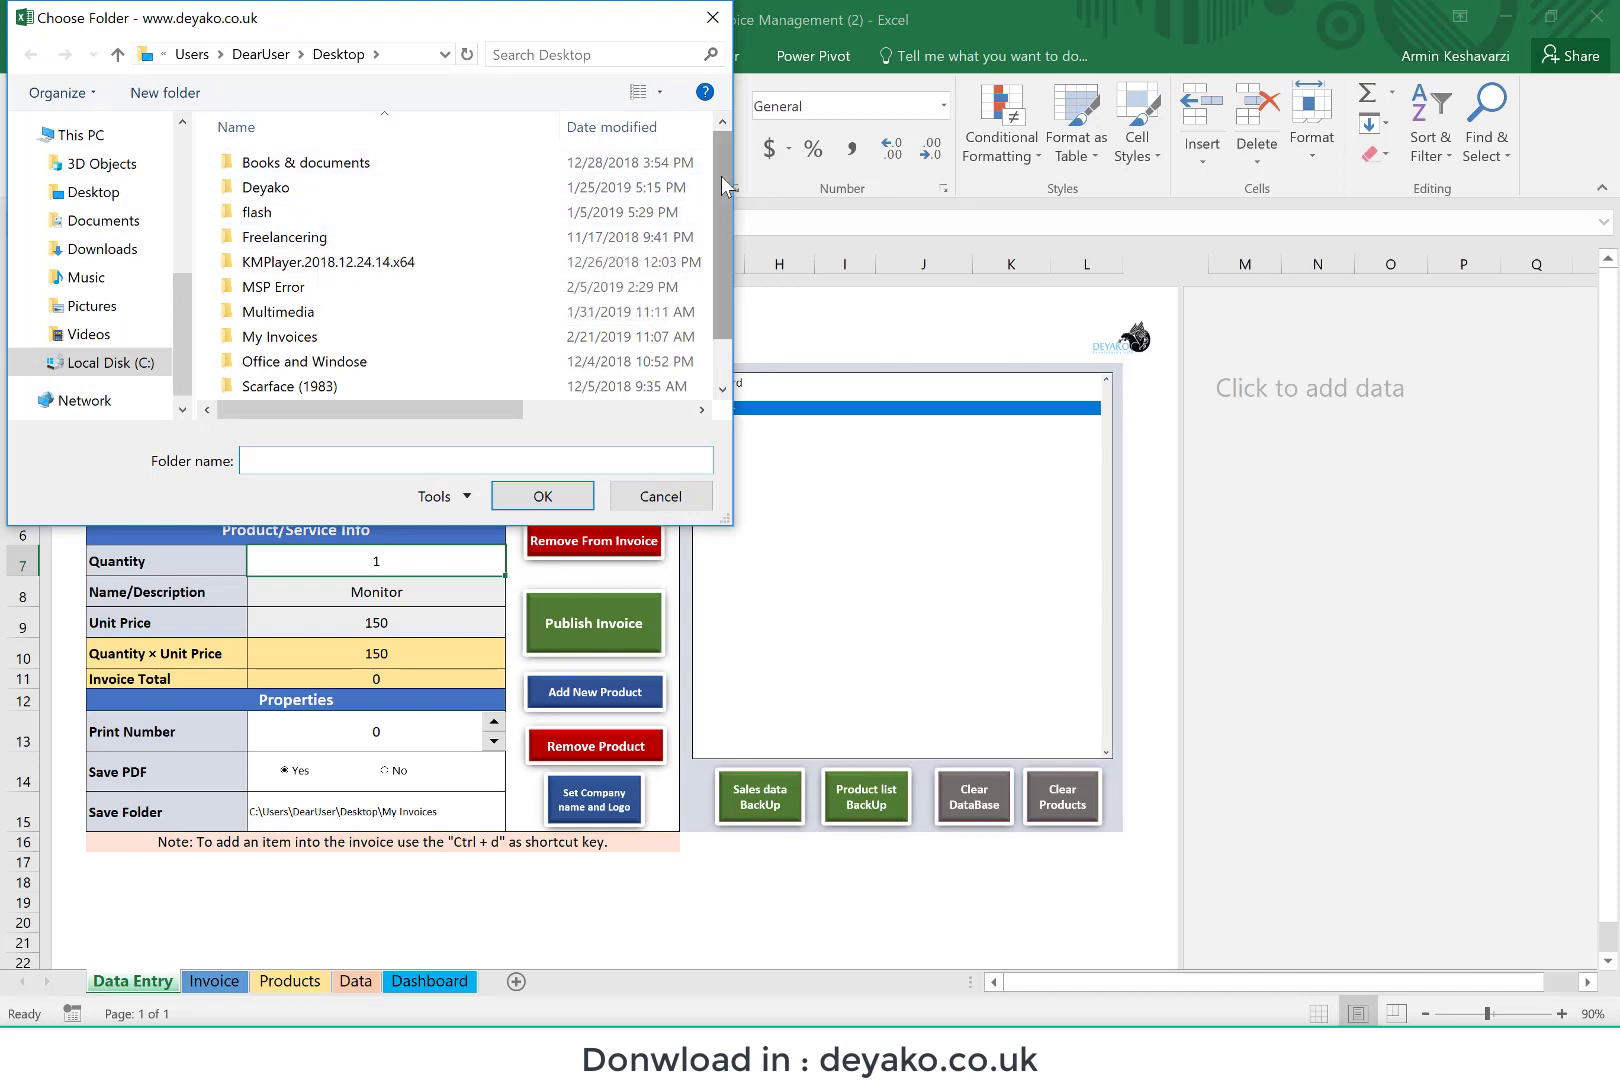
click(295, 340)
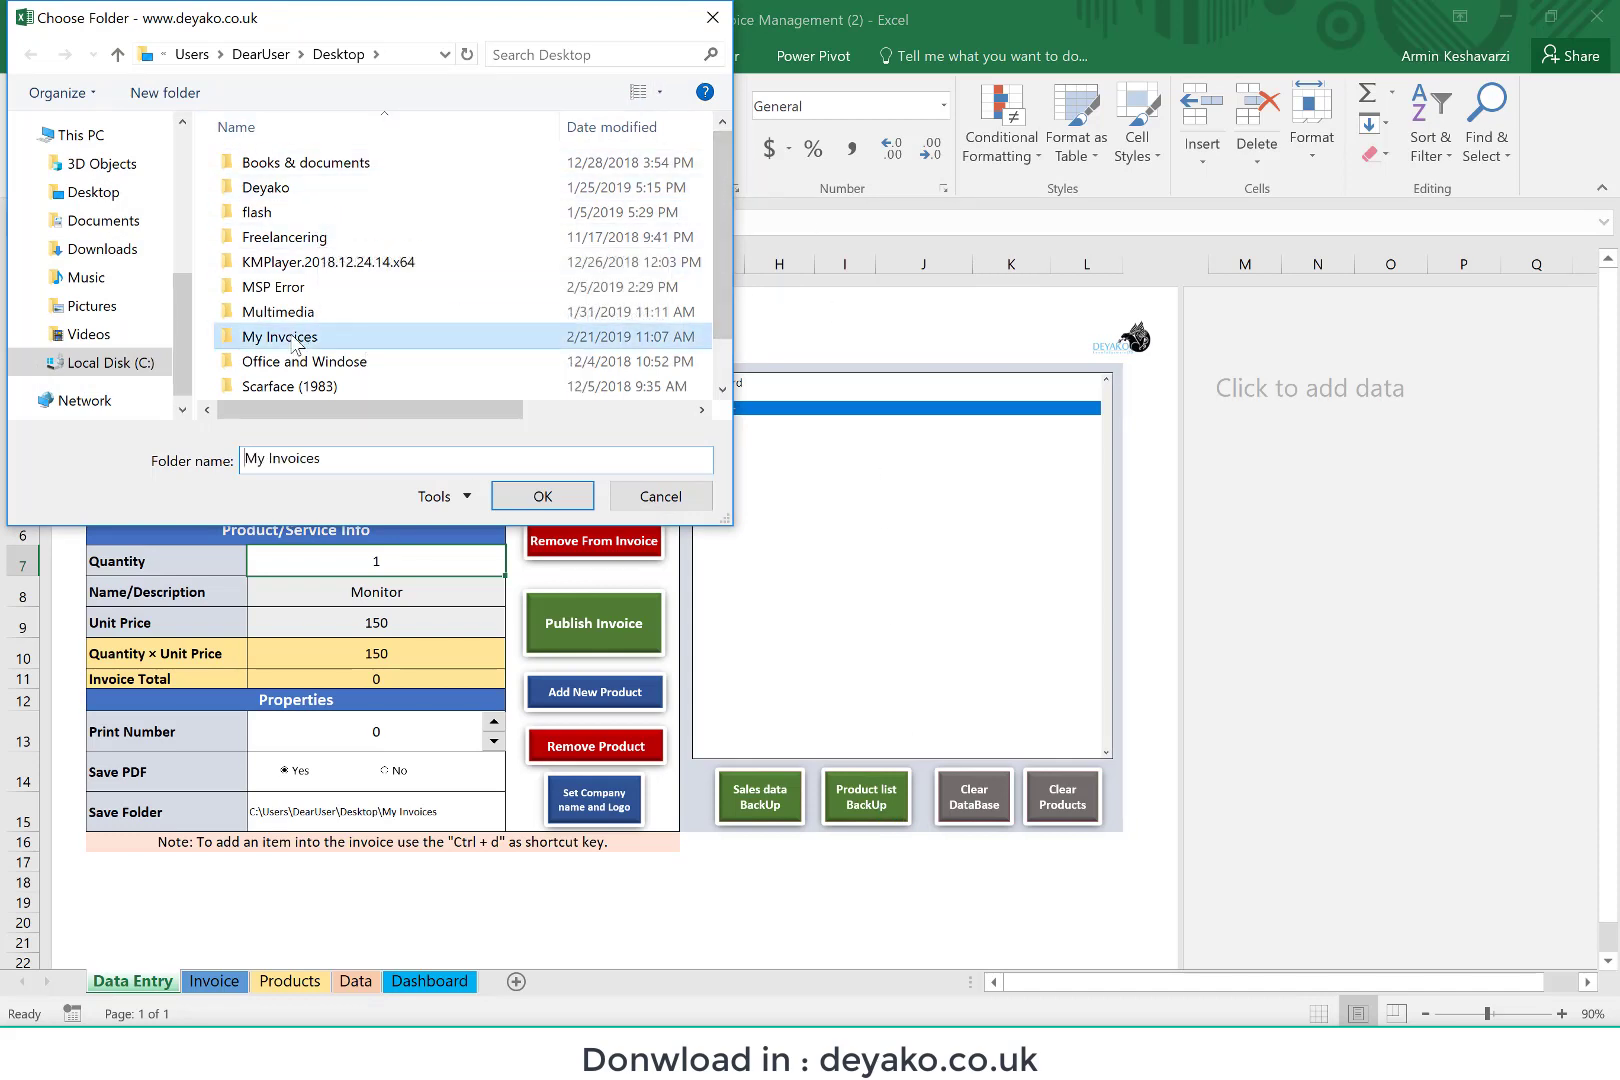
click(522, 496)
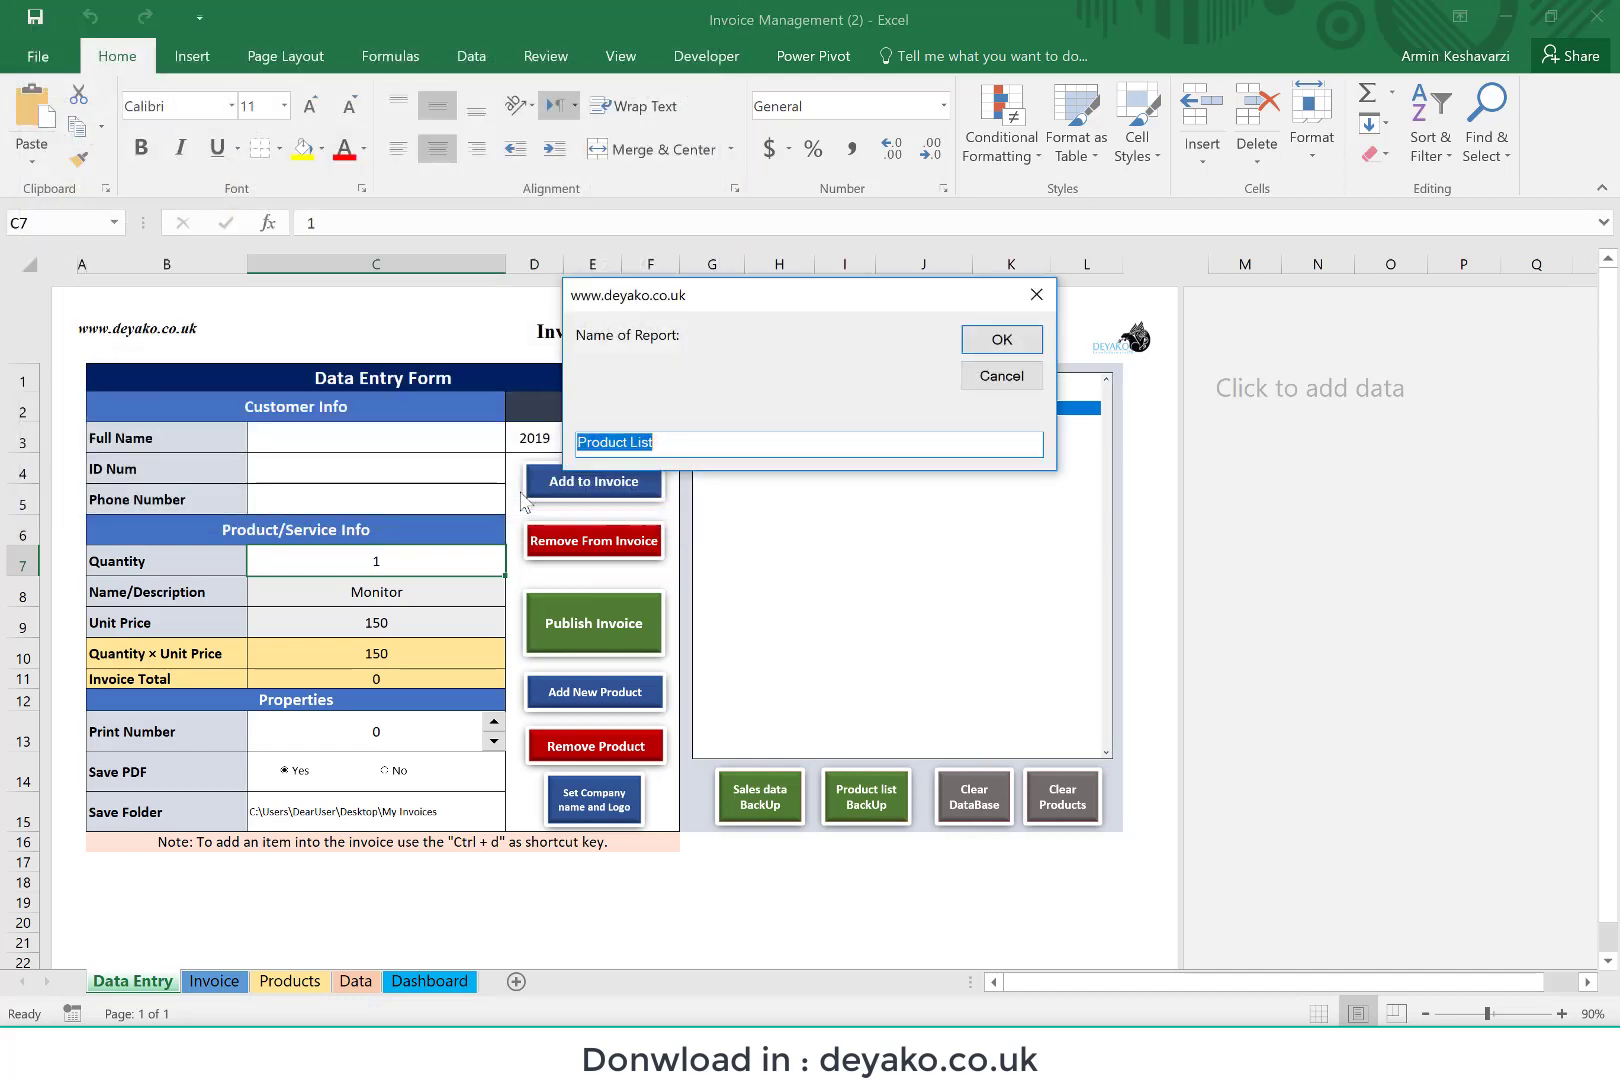
click(693, 444)
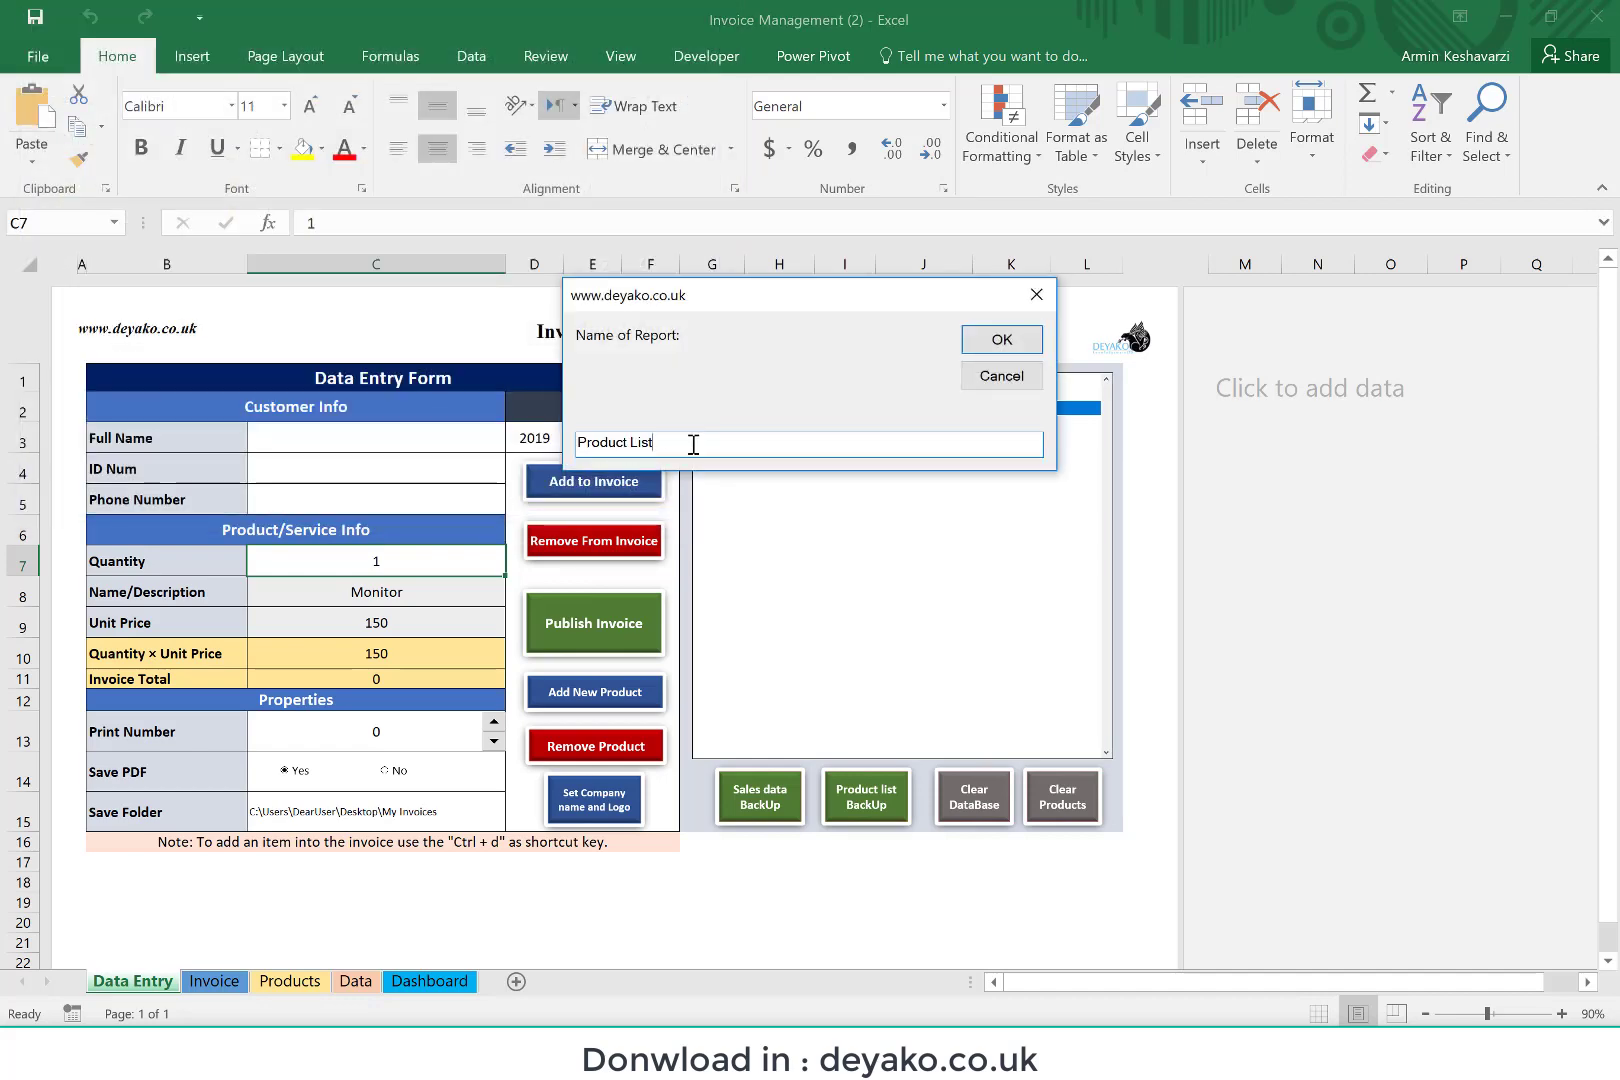
text(- year 2019)
click(973, 343)
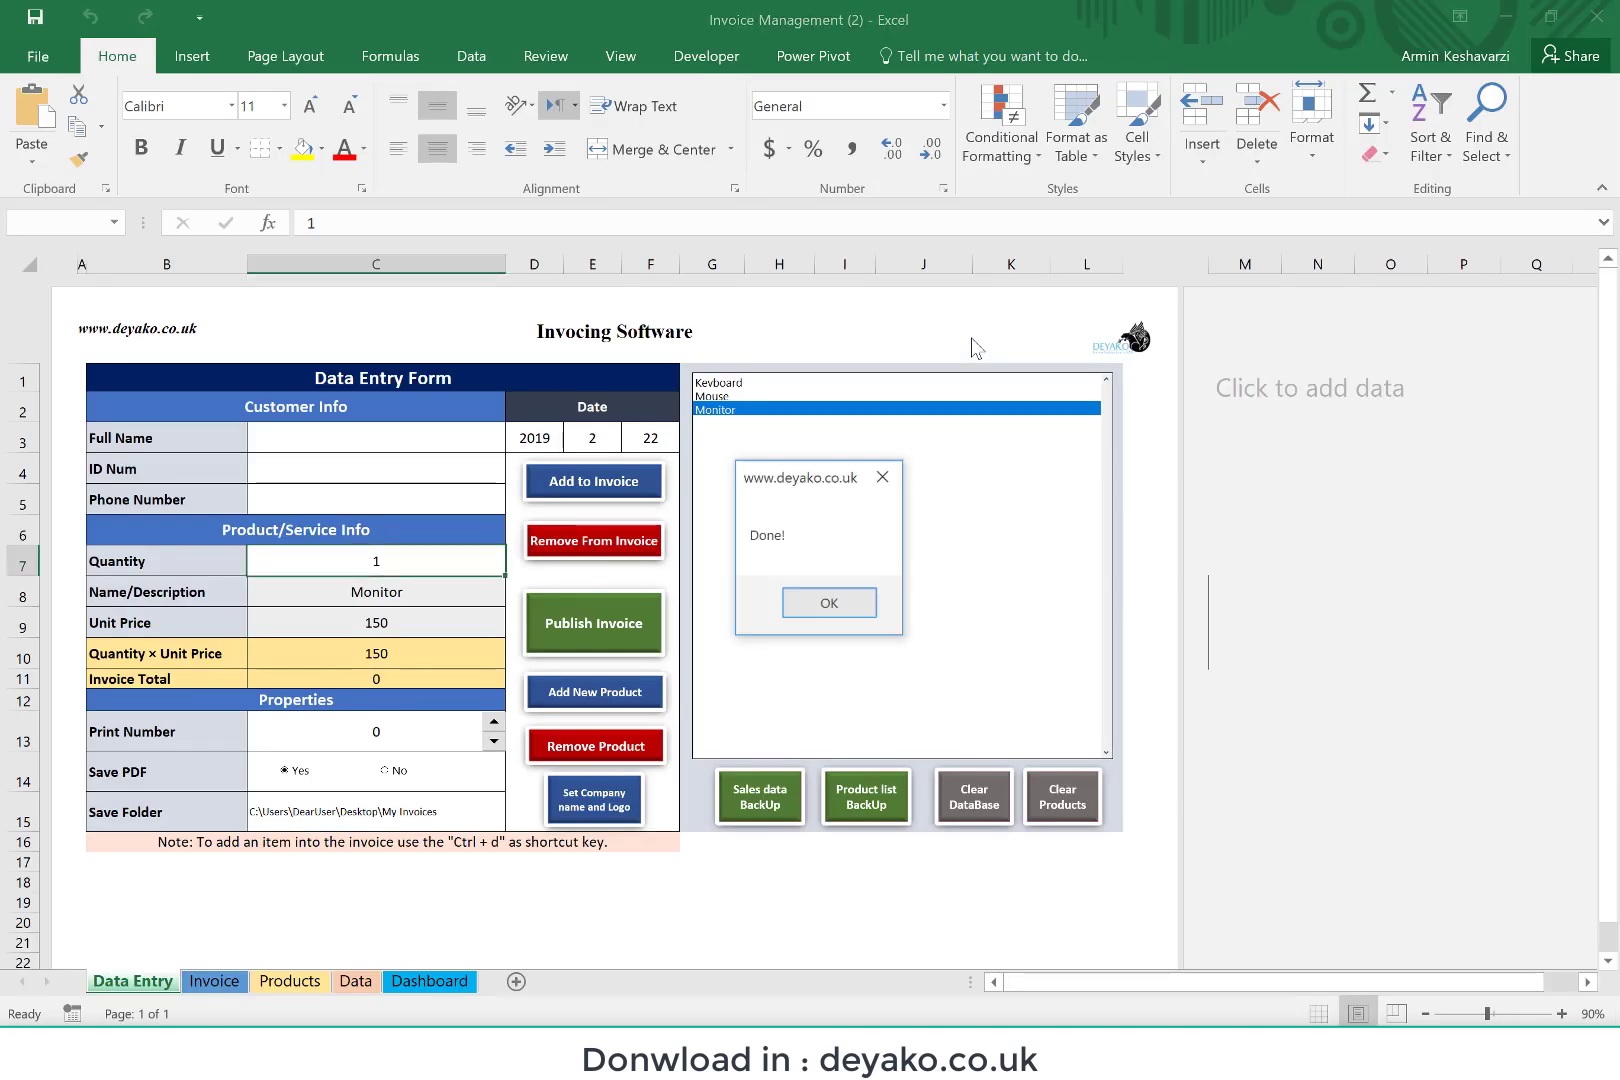
click(830, 604)
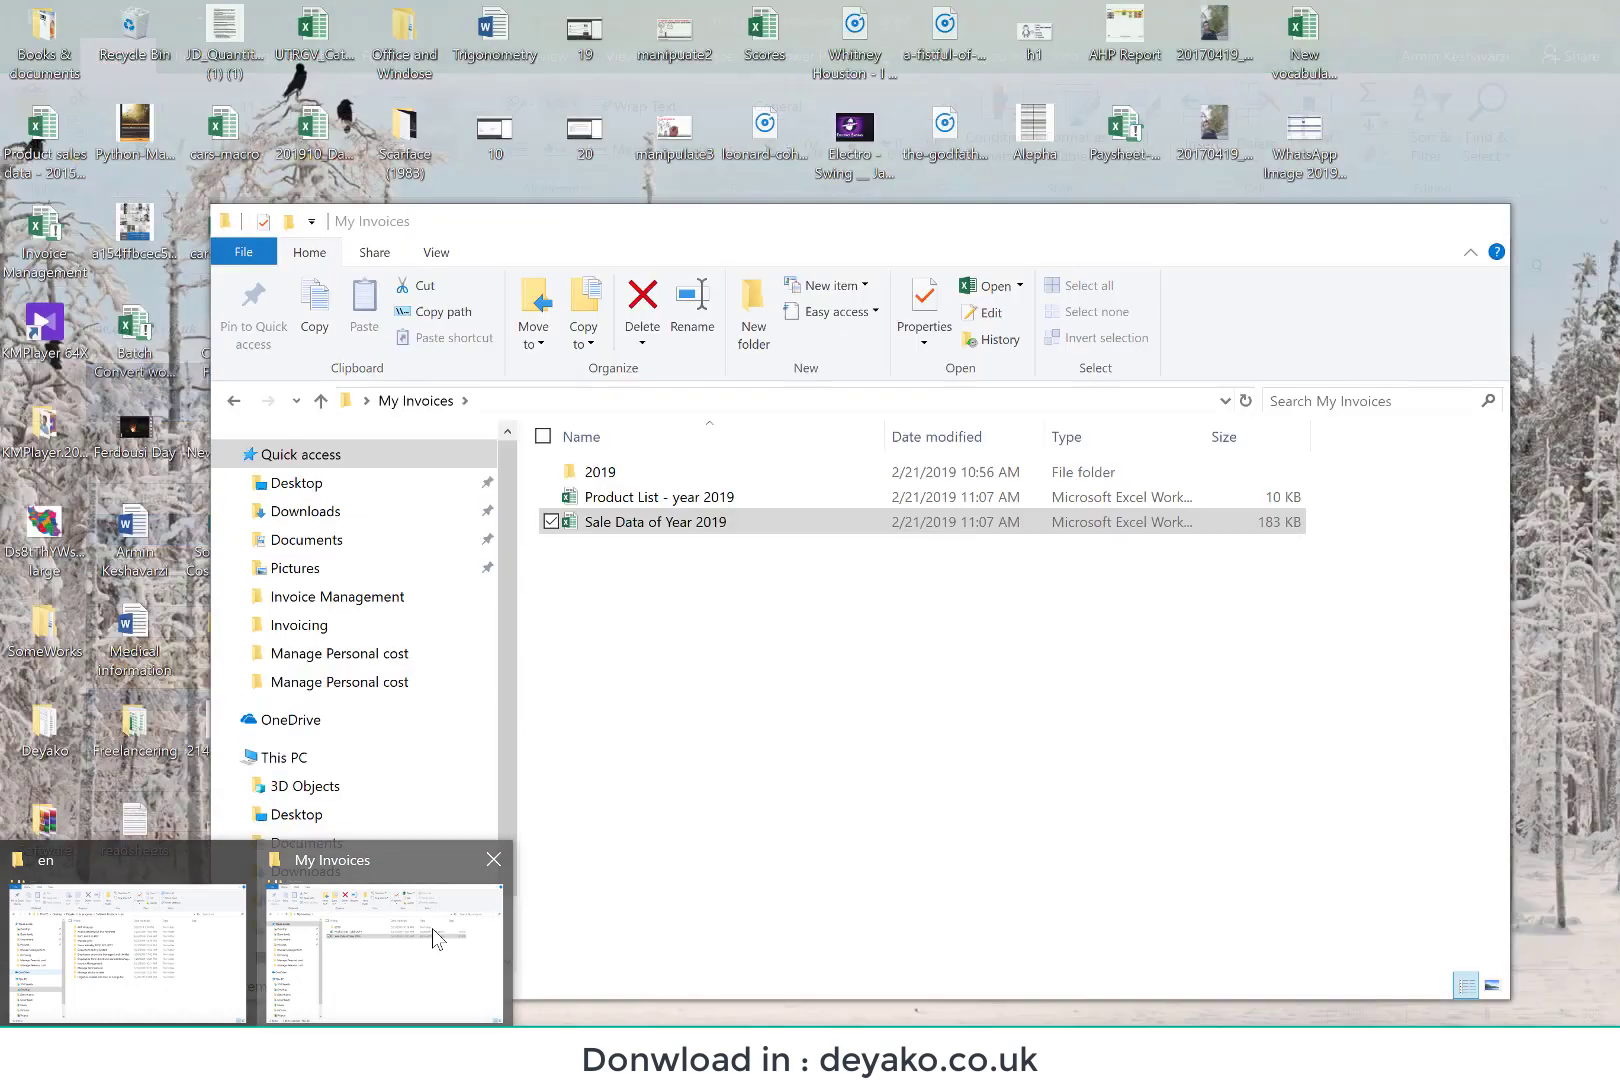
Step: Open the Product List - year 2019 workbook from My Invoices in File Explorer and copy its Keyboard, Mouse and Monitor rows
click(432, 928)
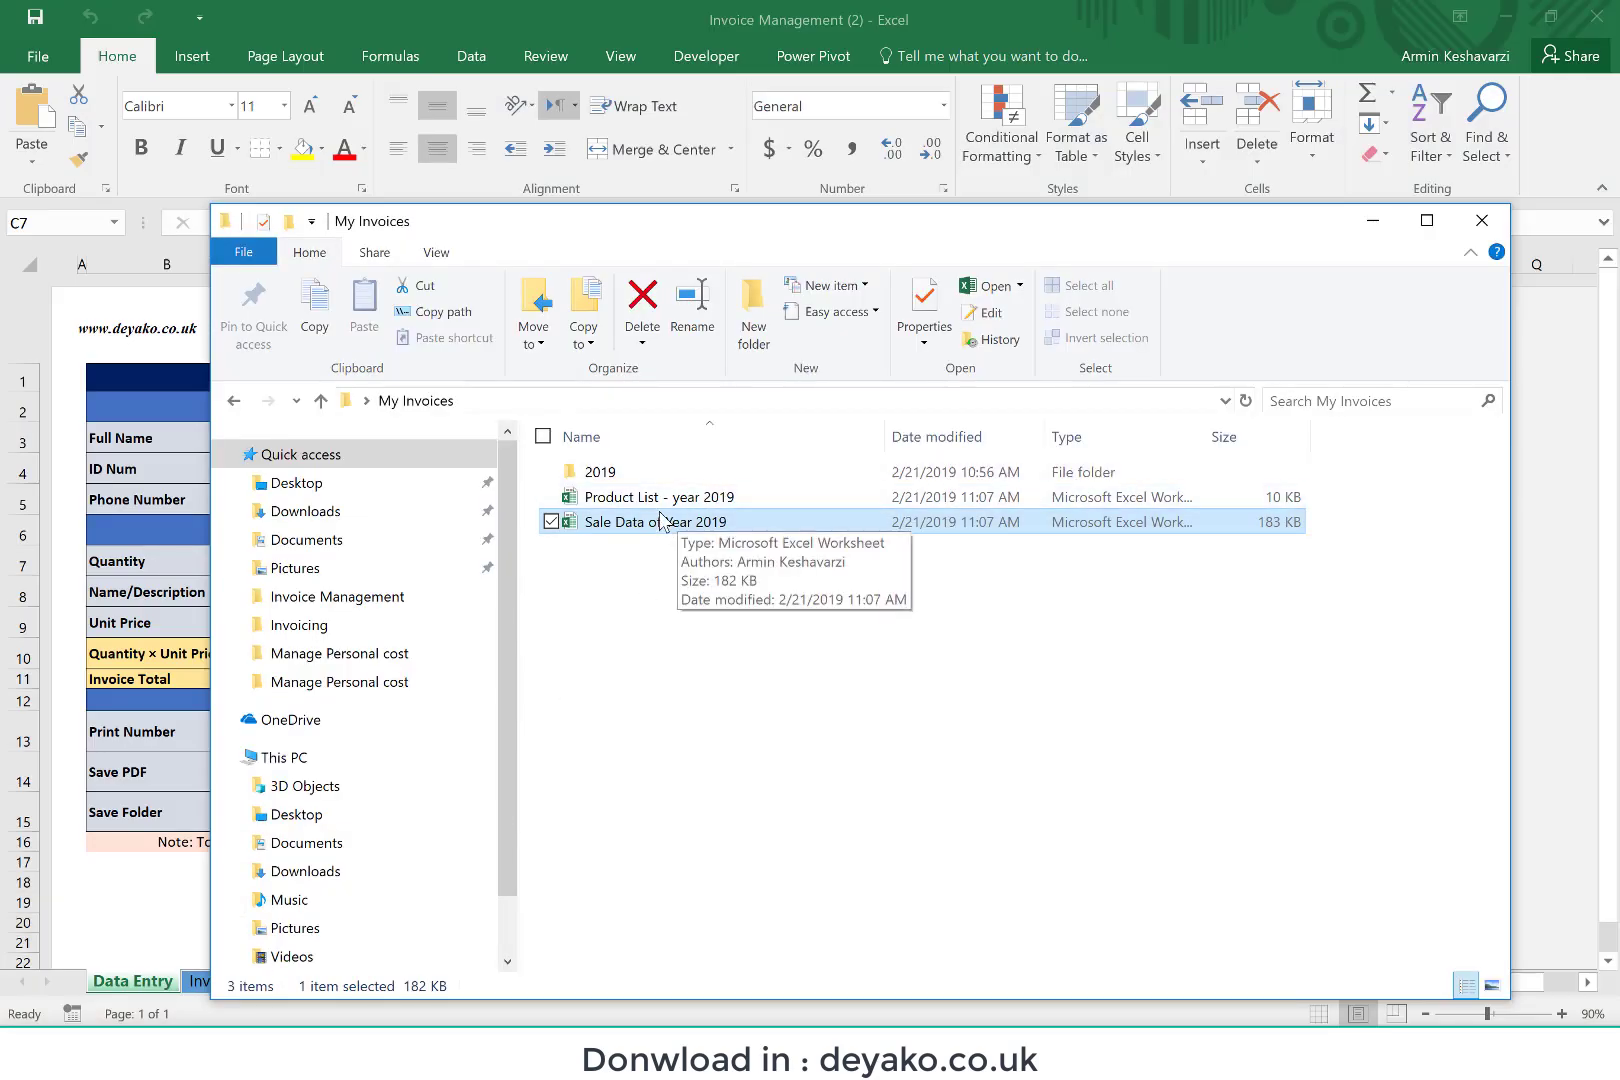
click(660, 500)
double_click(660, 502)
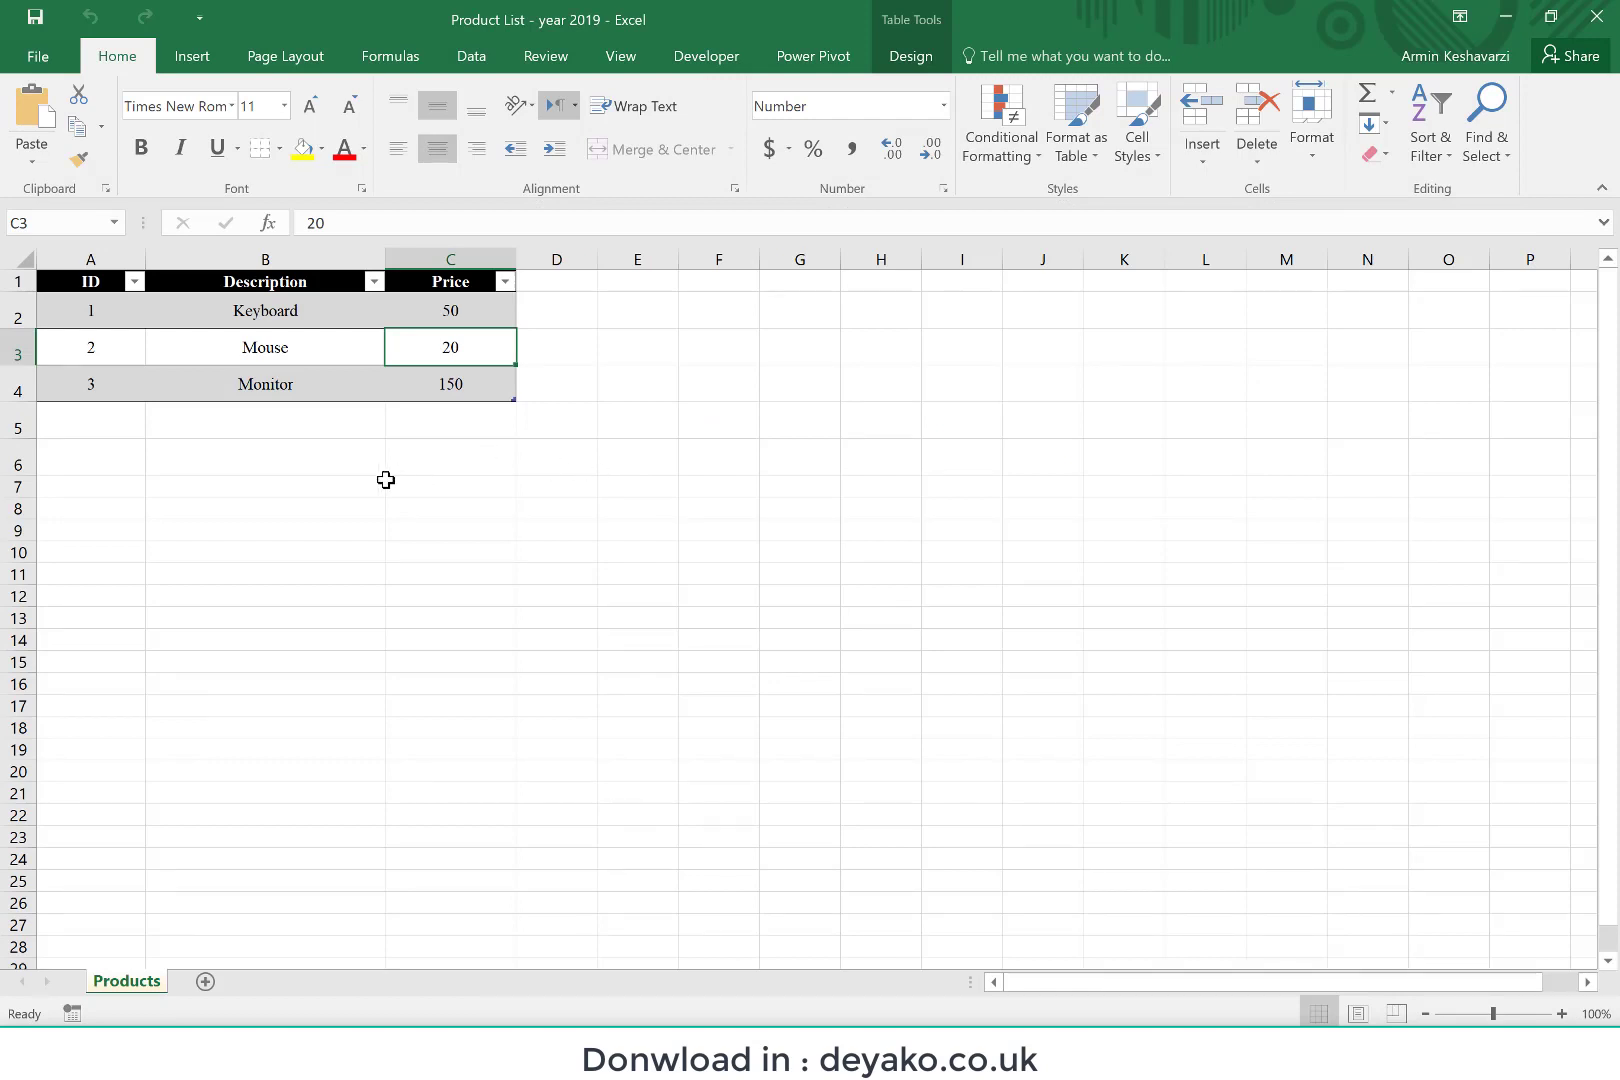
drag(101, 308, 458, 382)
key(ctrl+c)
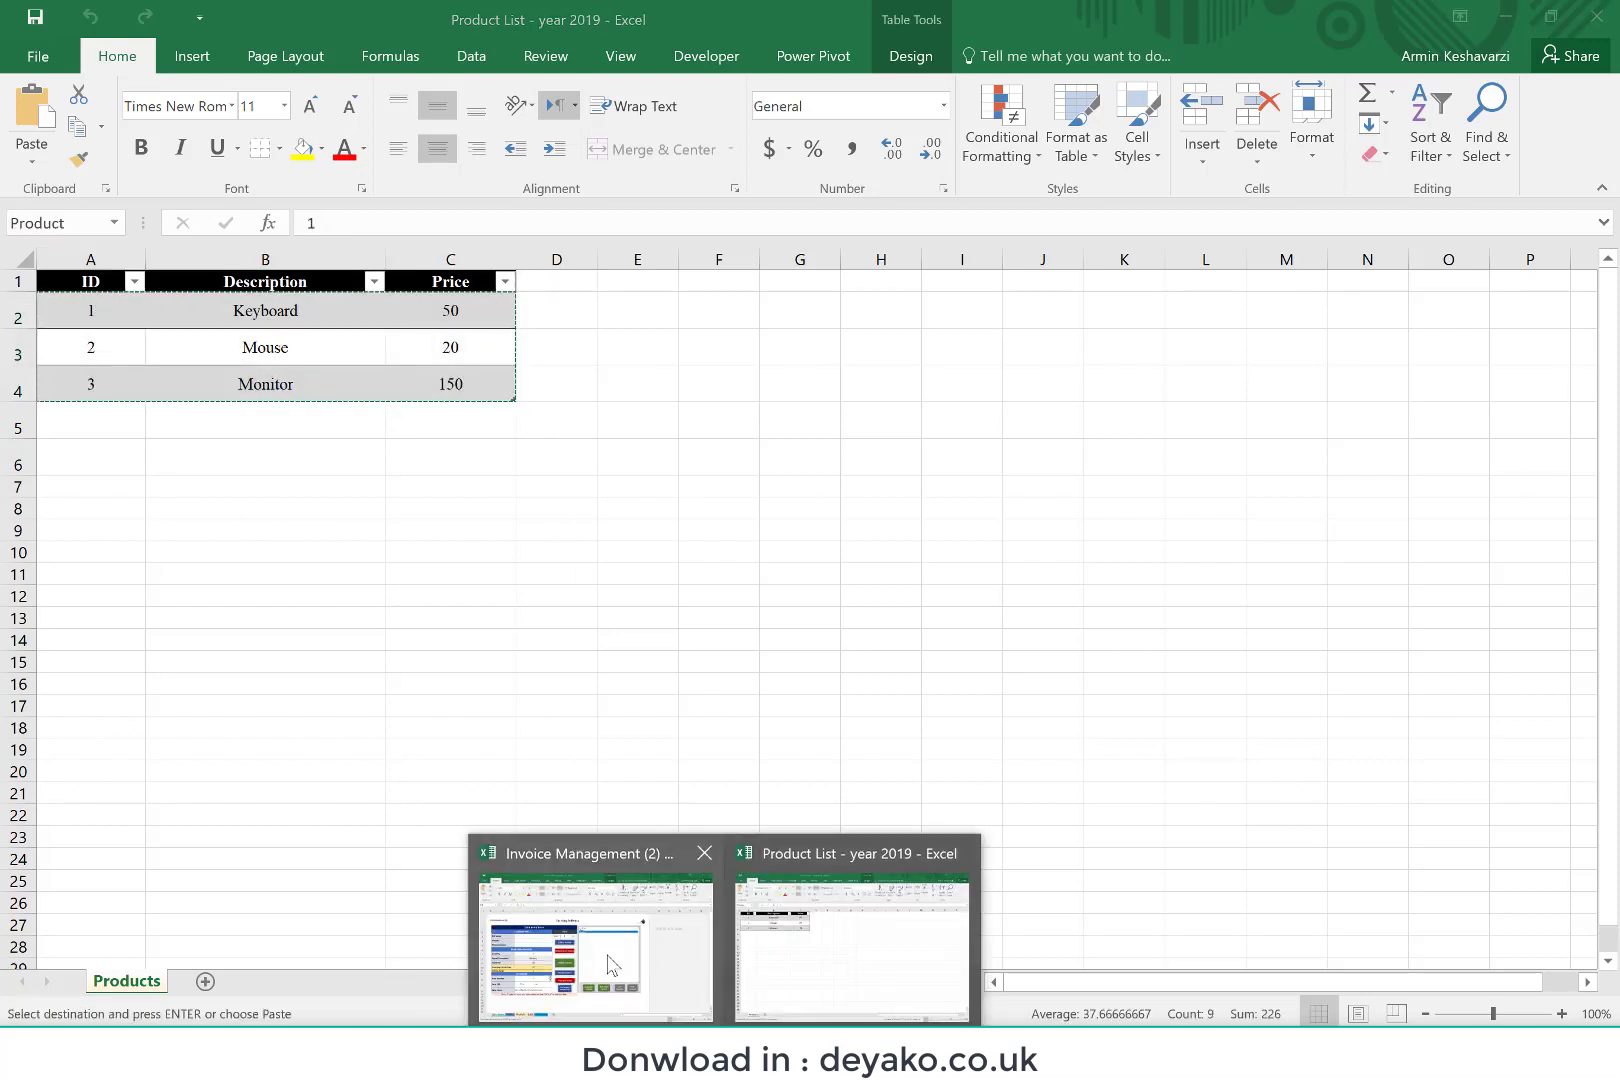
Step: Paste the copied product rows at cell A2 of the Products sheet in Invoice Management (2), and return to Data Entry
click(646, 972)
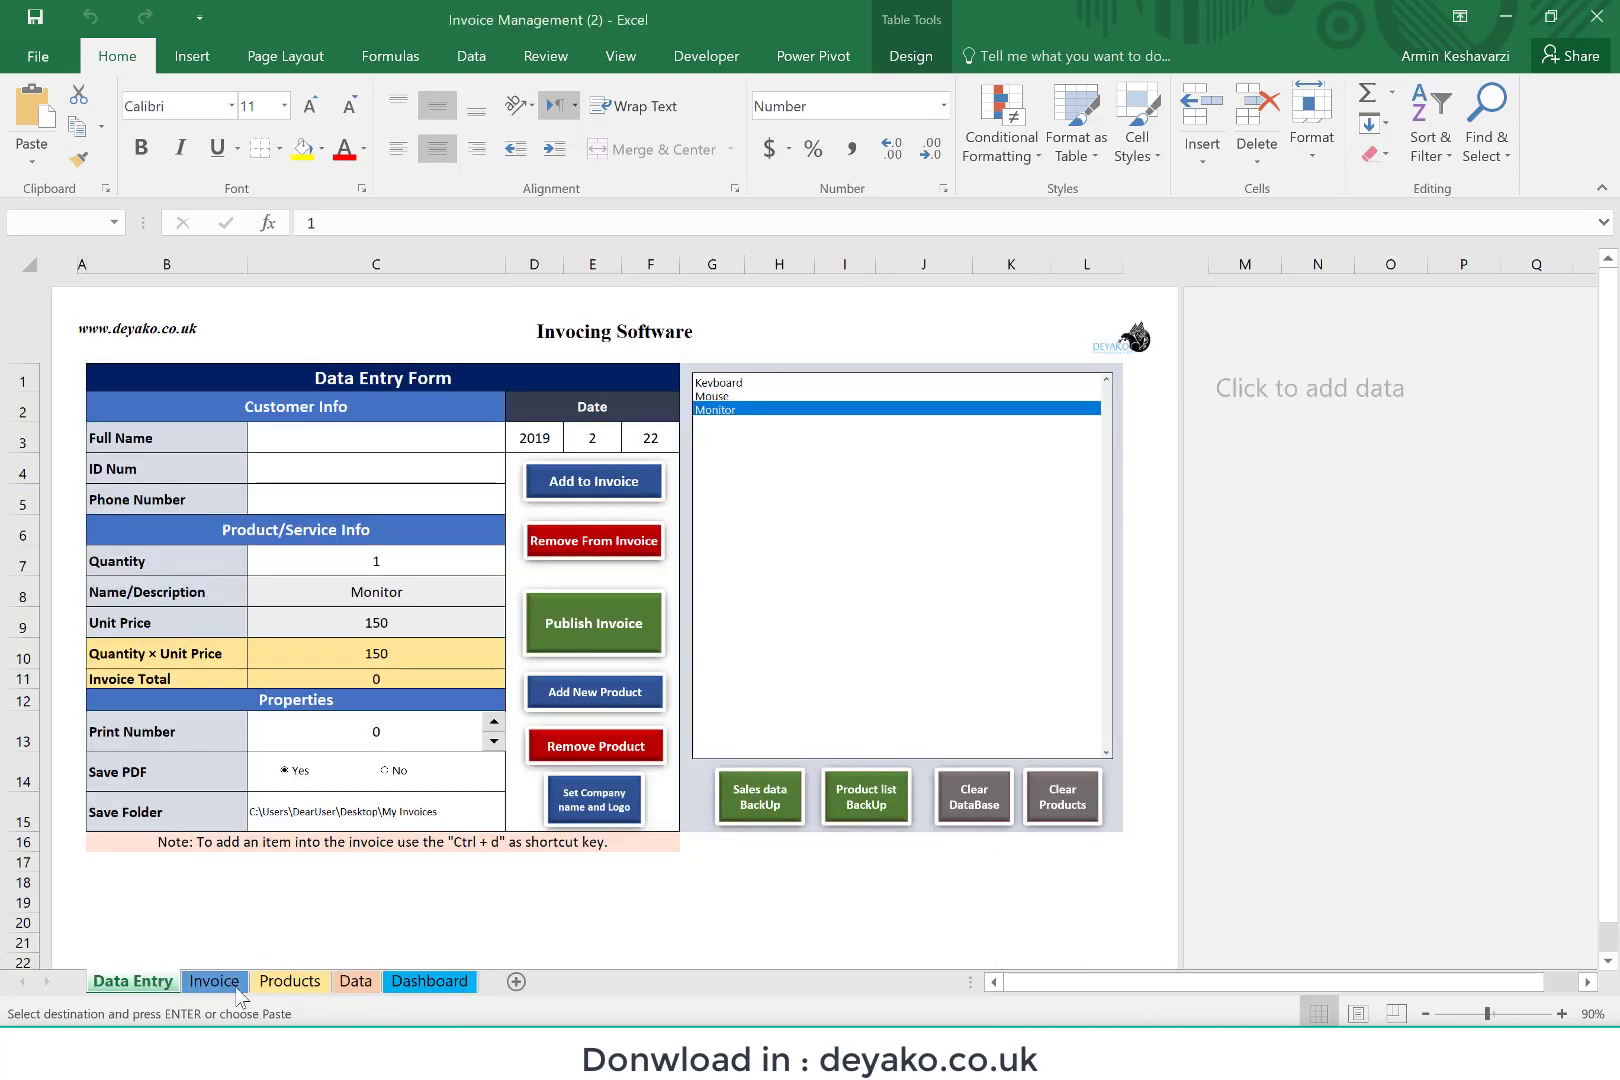
click(290, 981)
click(71, 314)
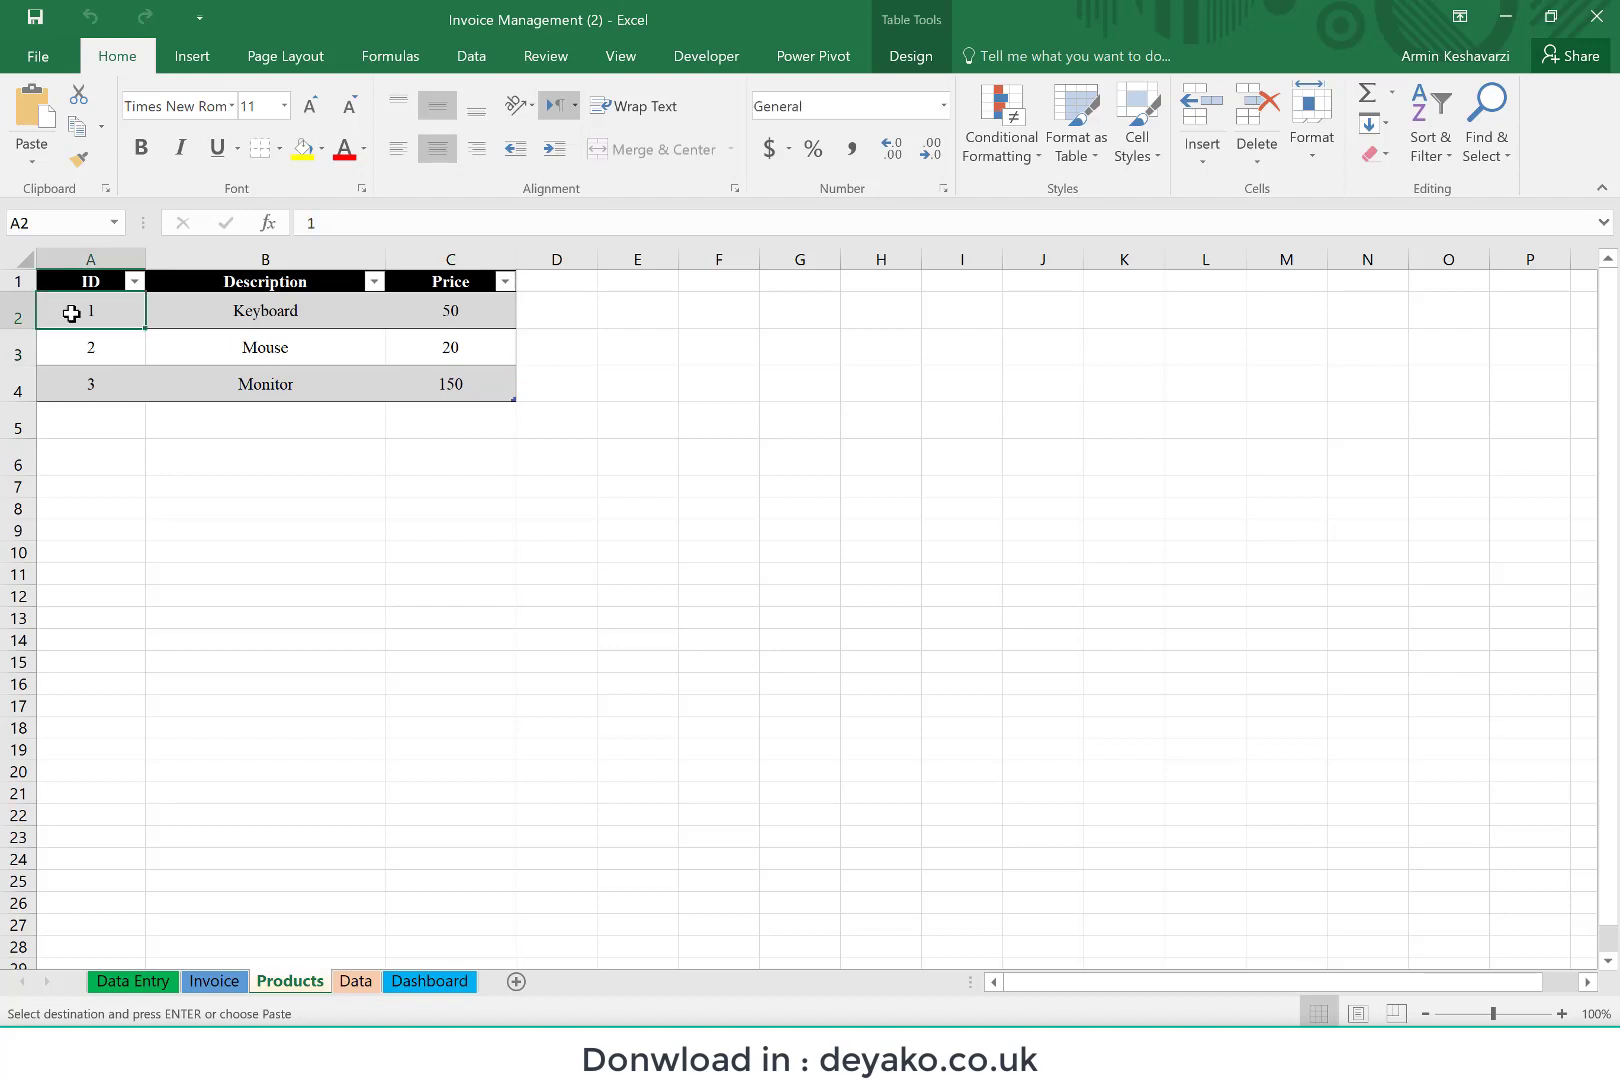
key(ctrl+v)
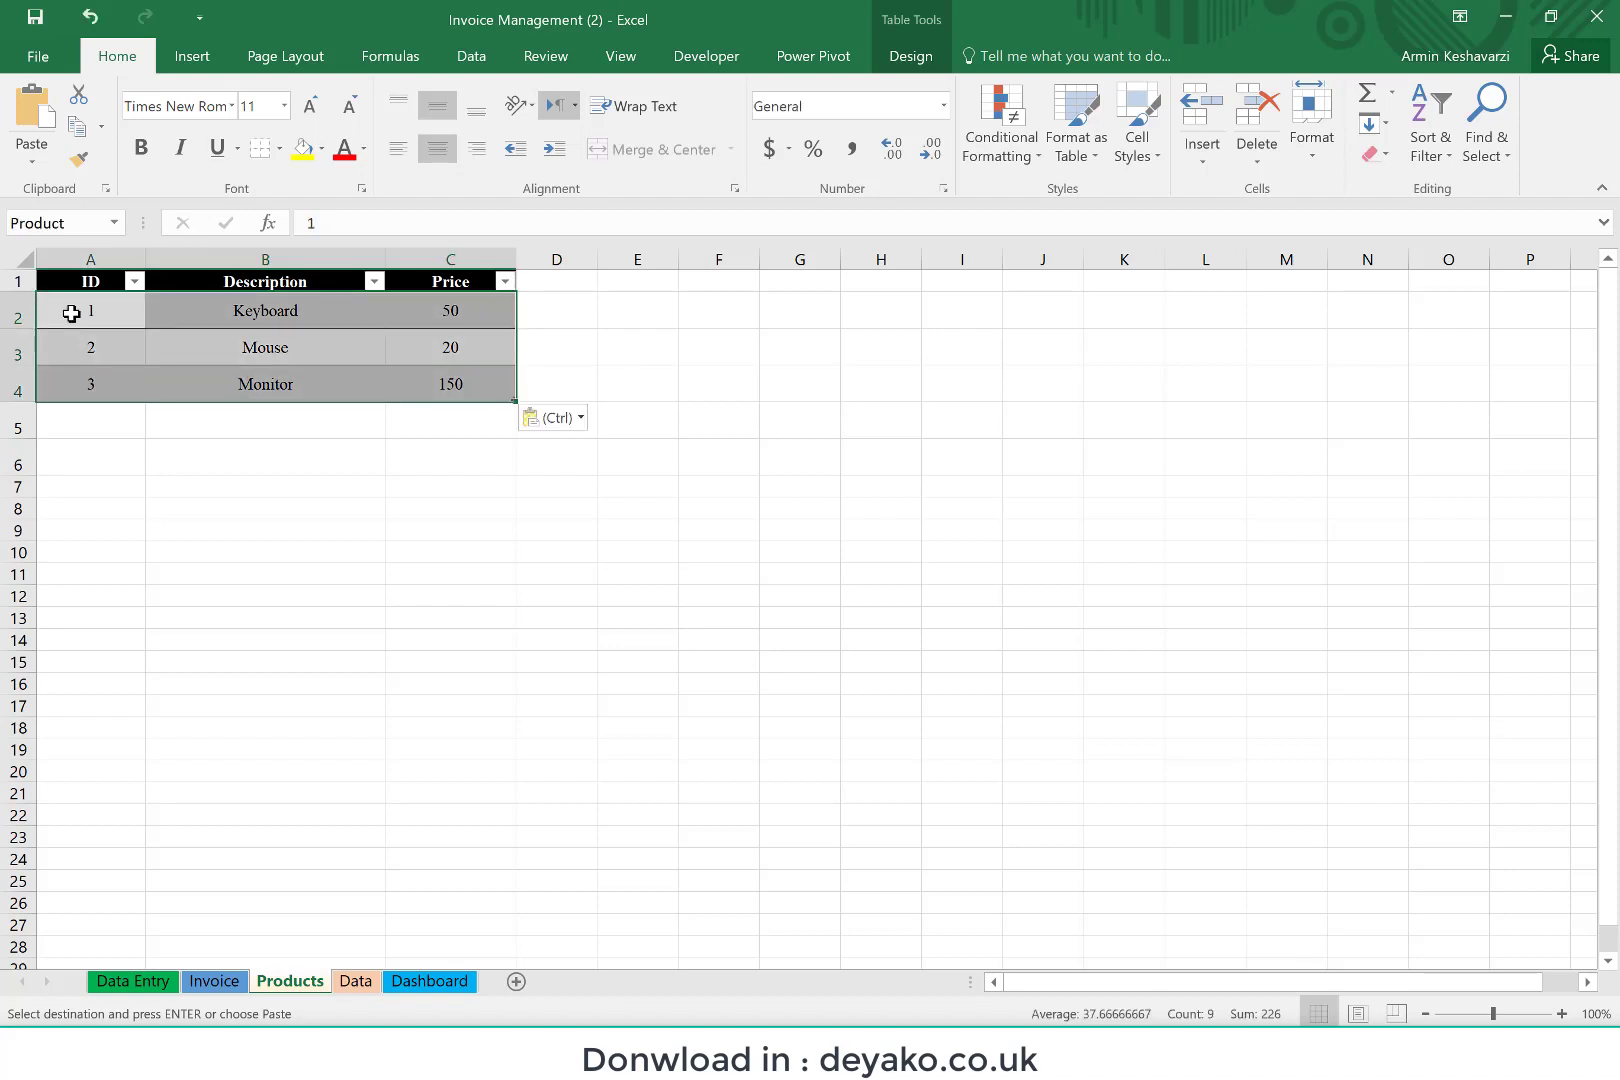
click(212, 324)
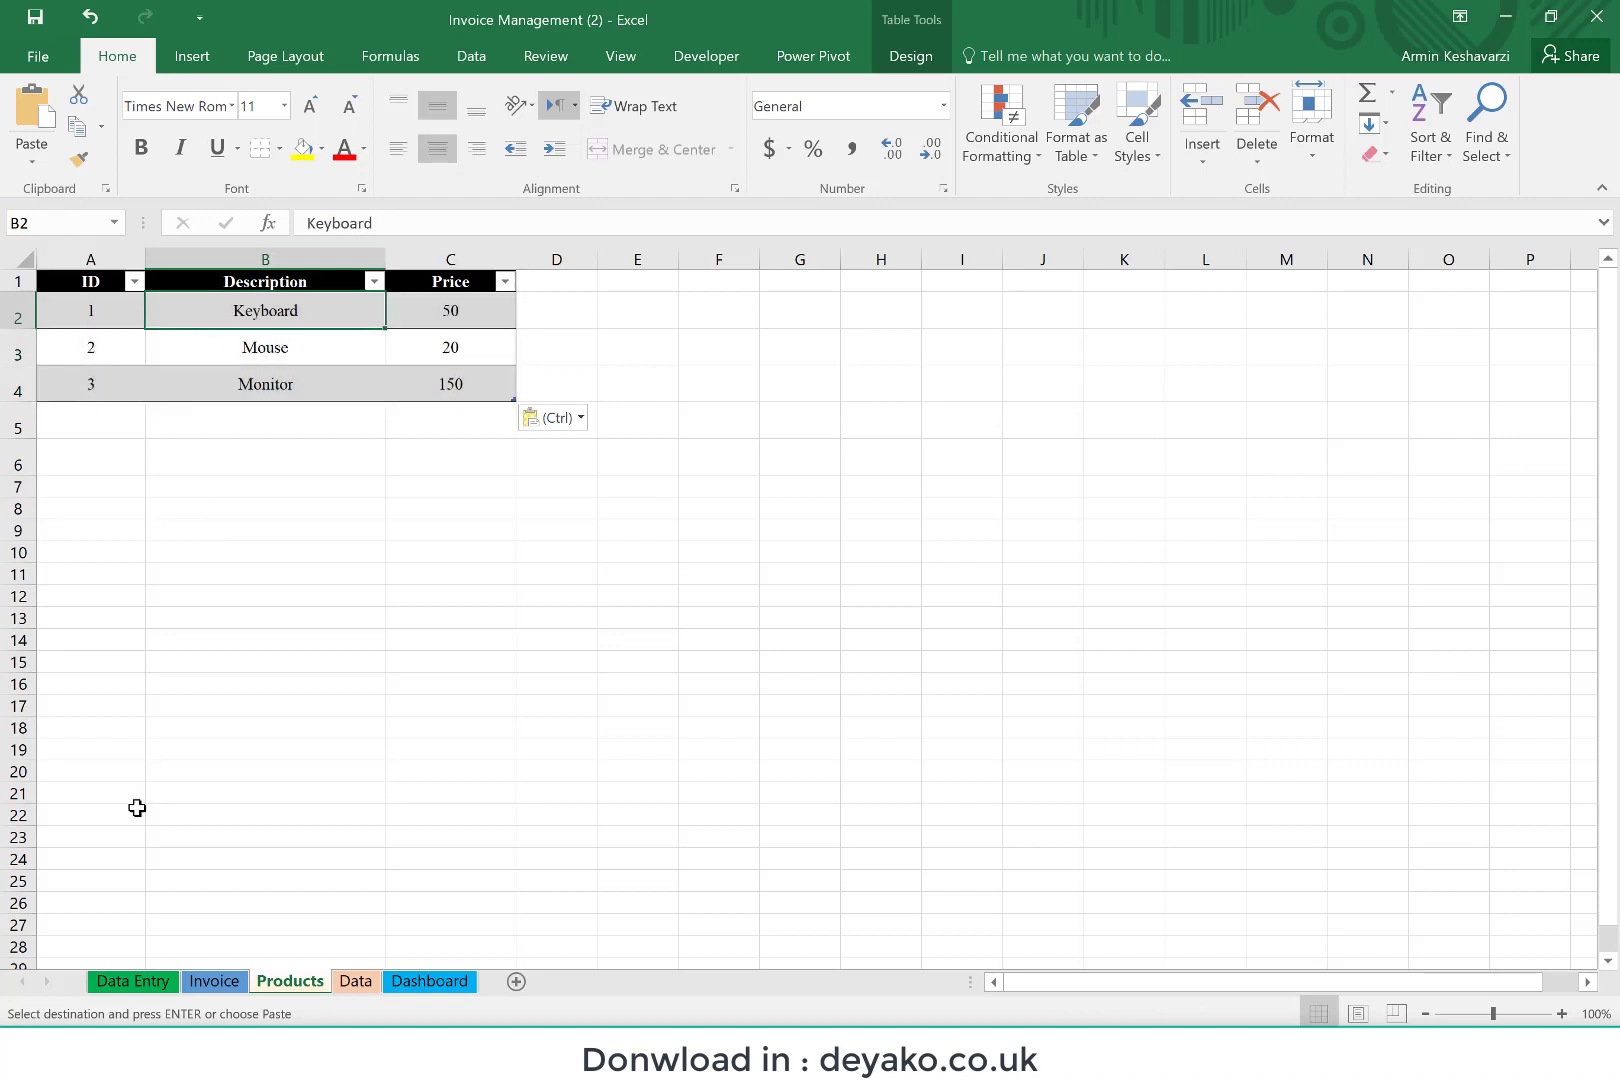
click(134, 981)
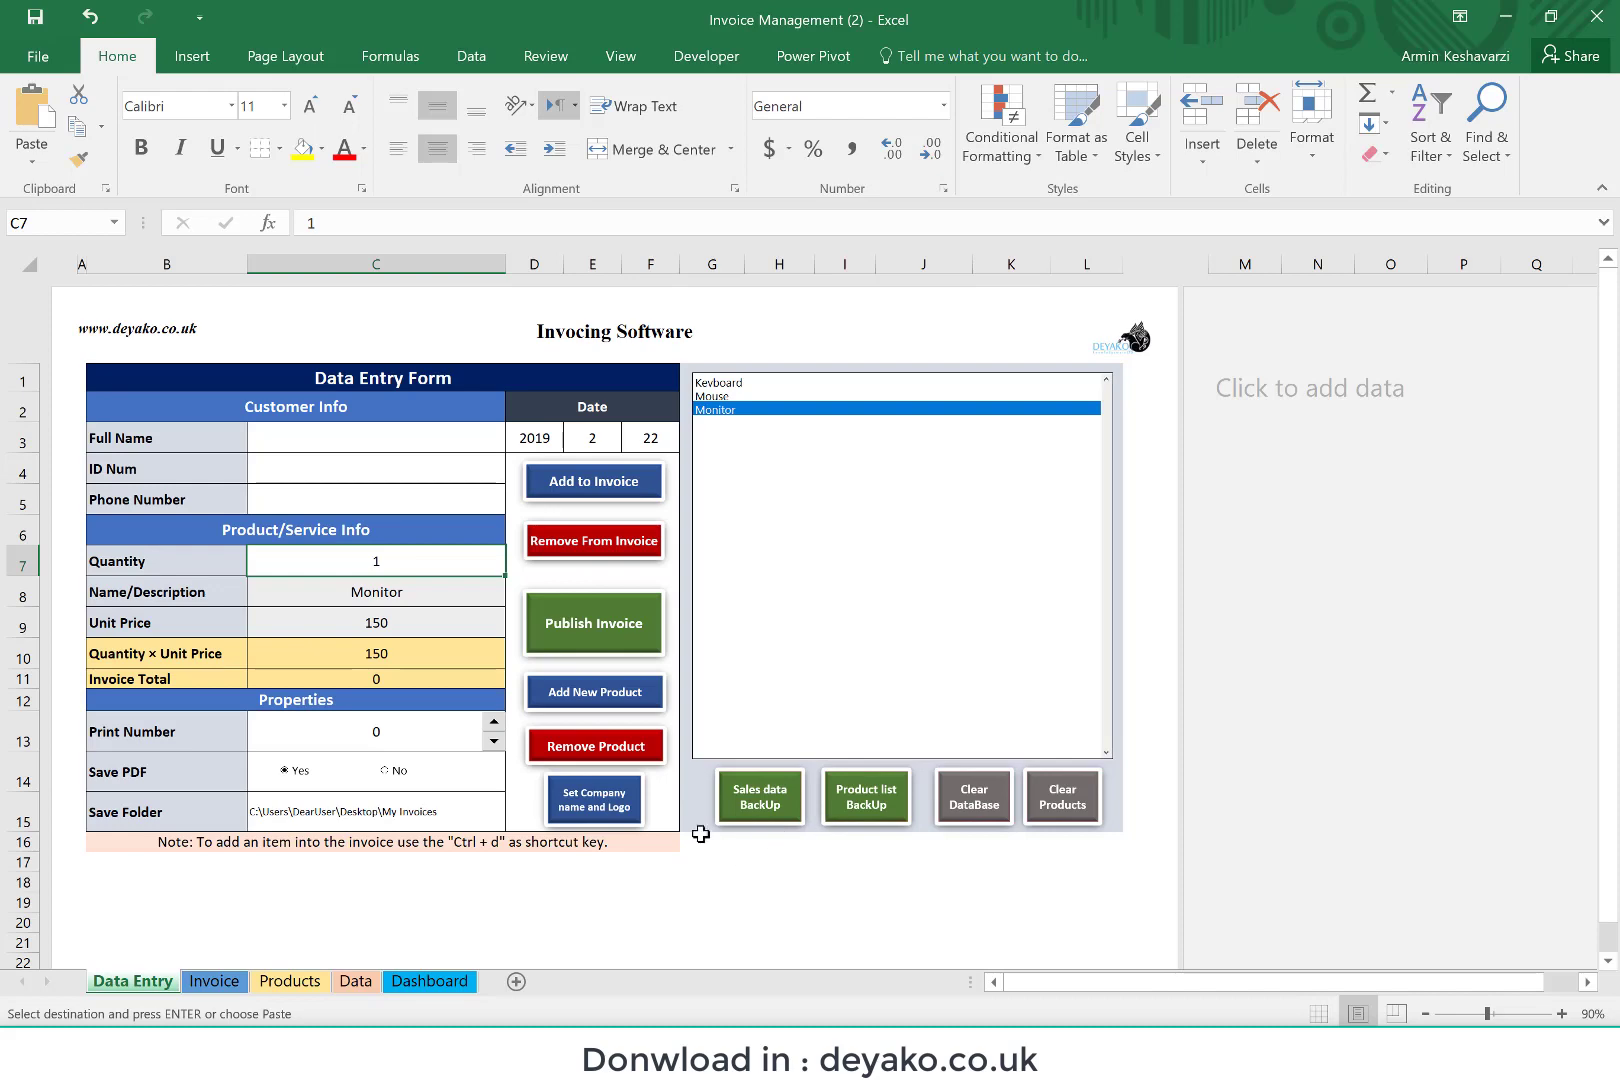
Step: Update the Dashboard report with the latest sales data
click(429, 981)
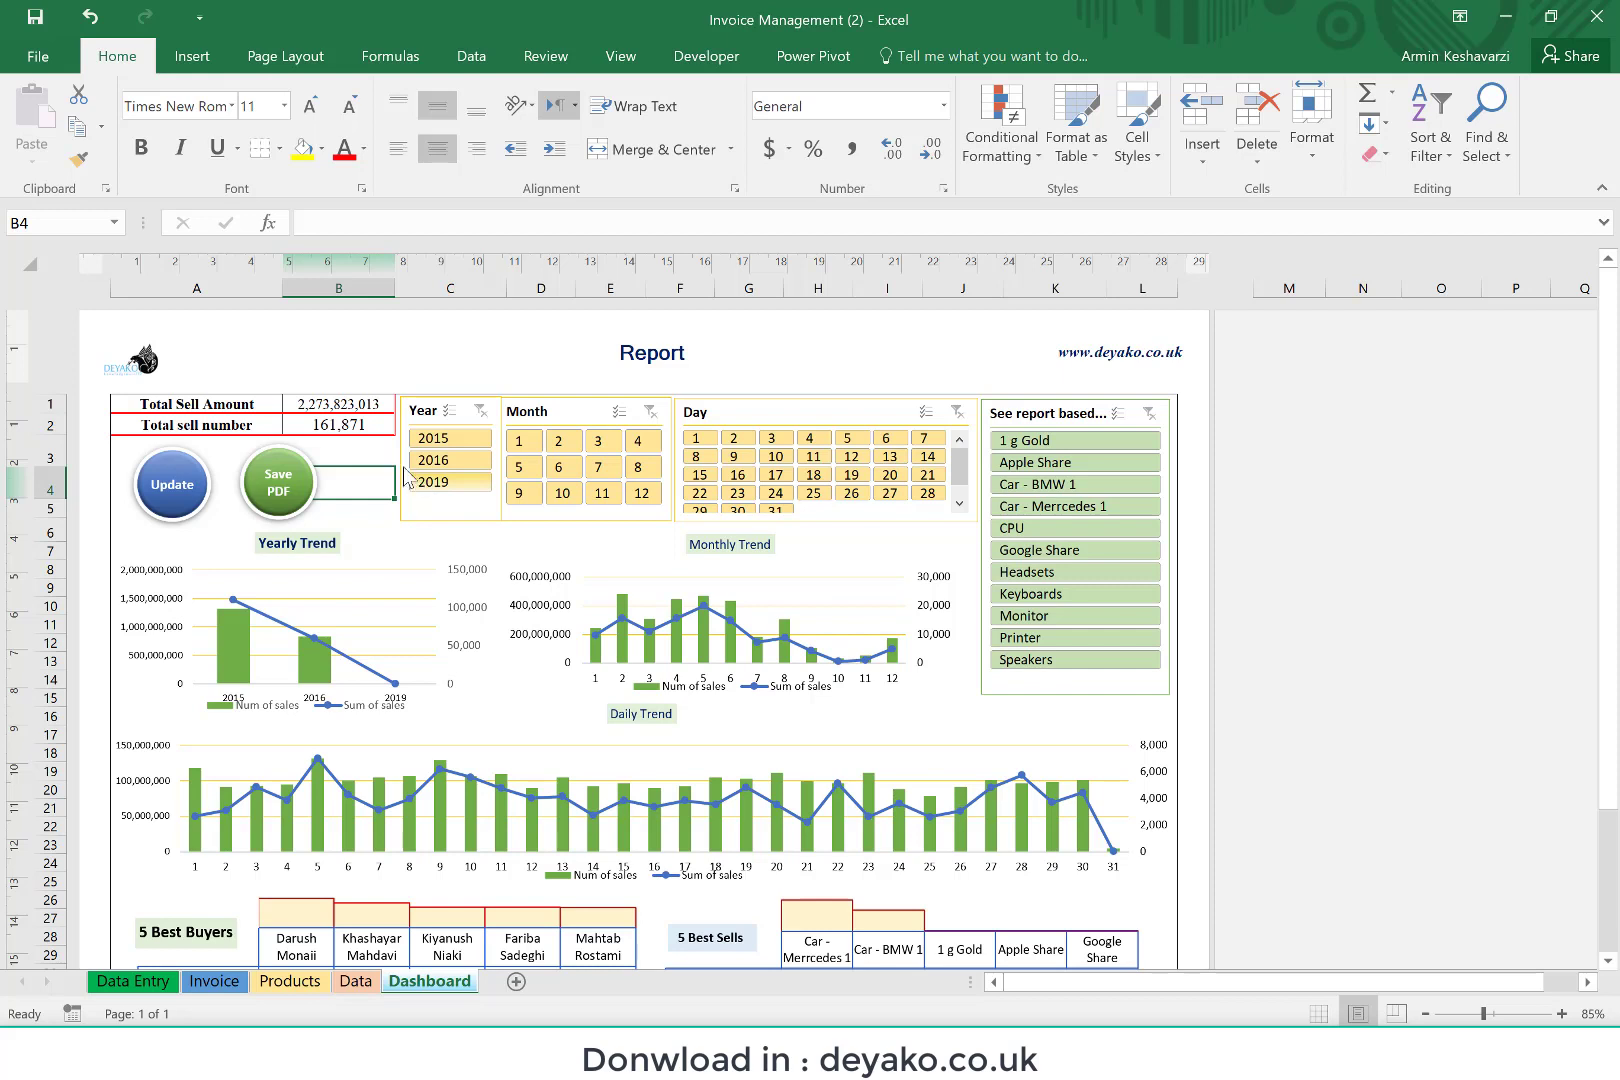
click(174, 482)
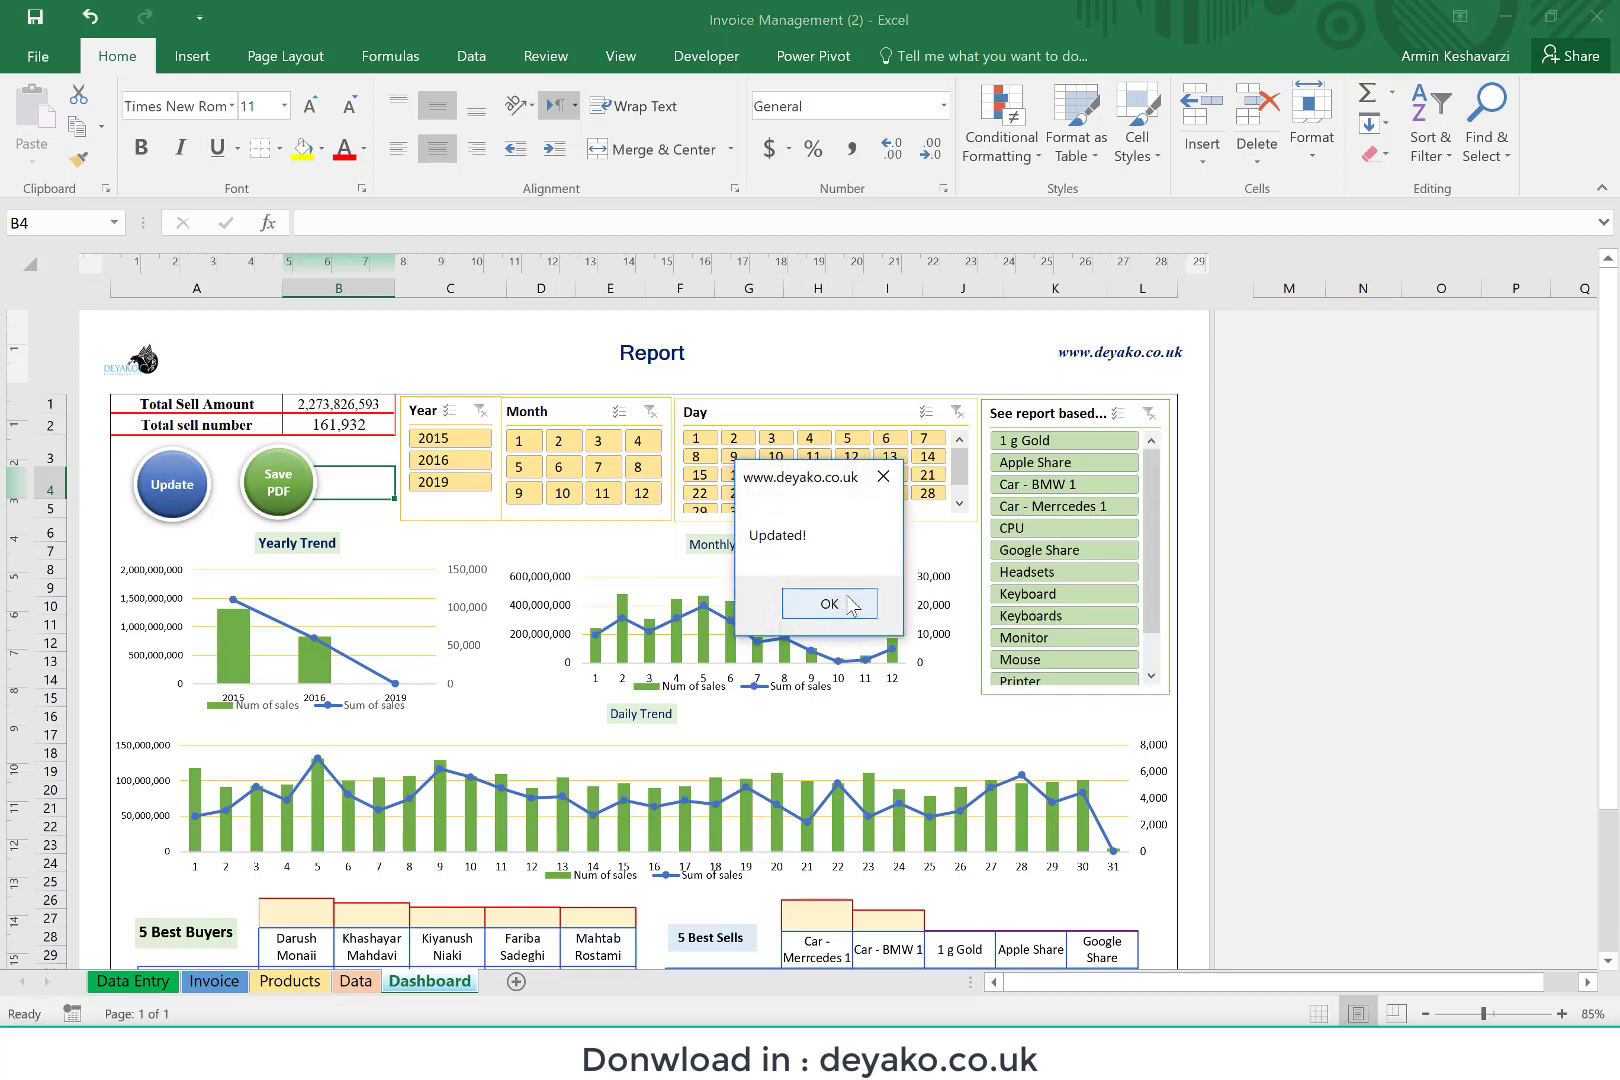
click(849, 601)
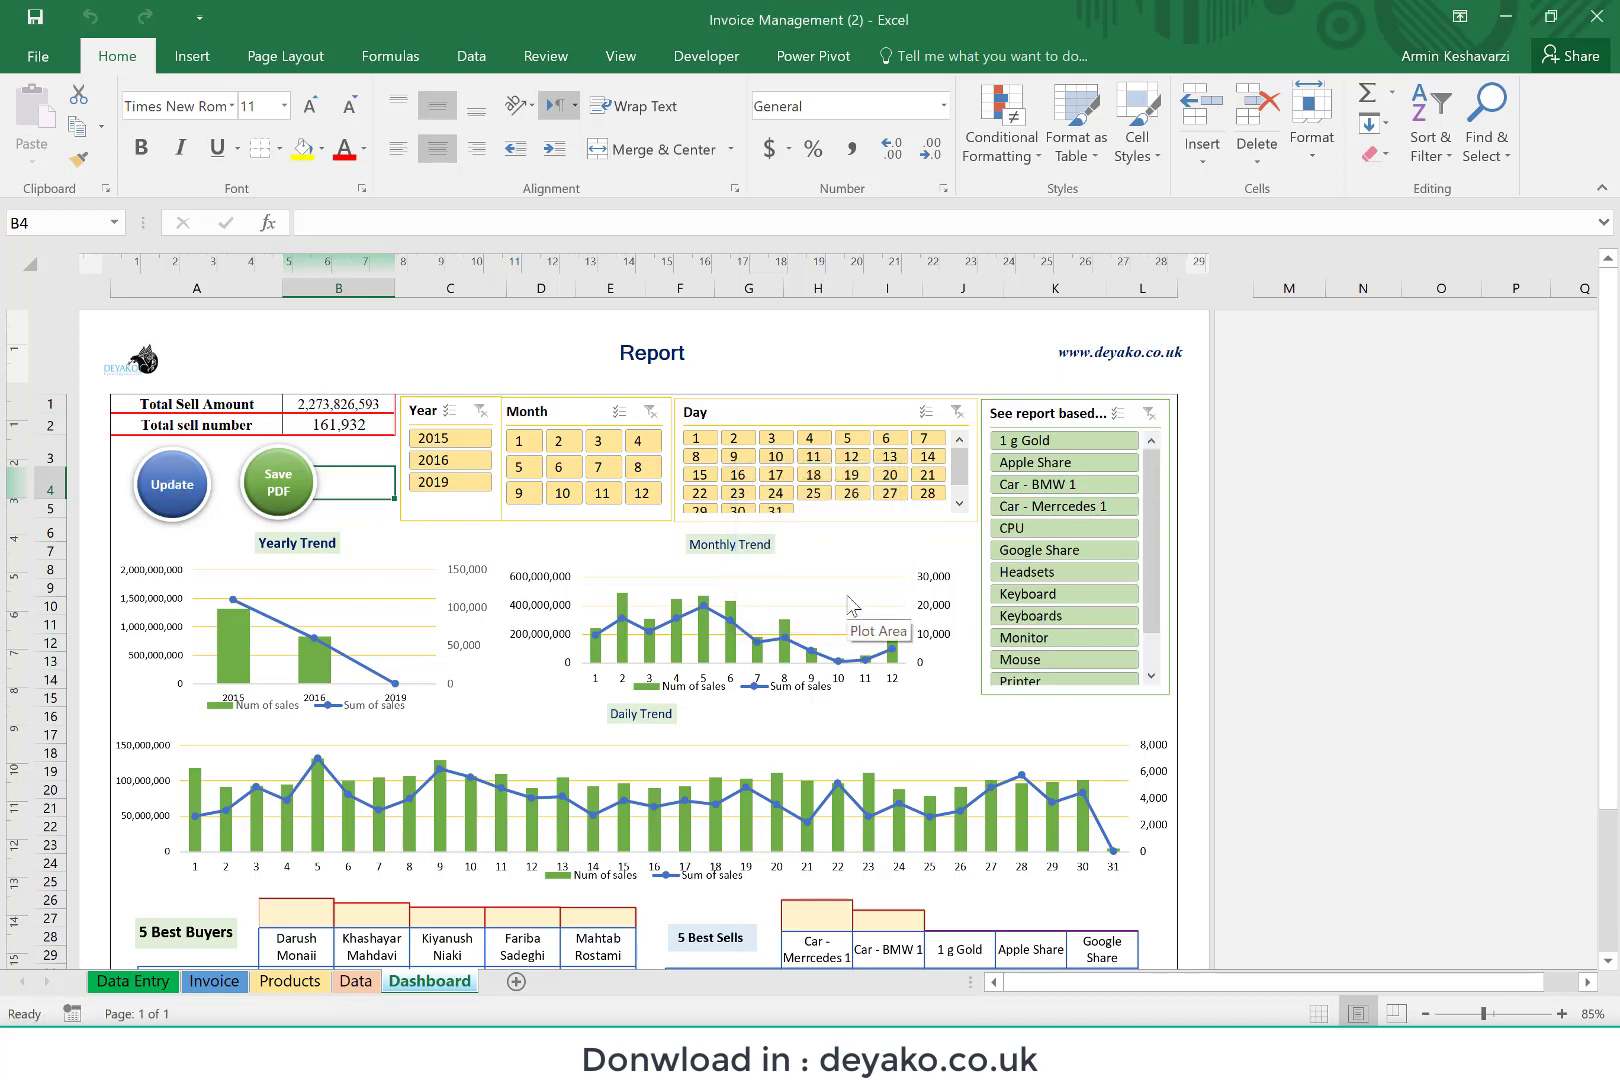
Step: Filter the Dashboard report to the year 2015 and examine its trend charts, best buyers and best sells
click(437, 440)
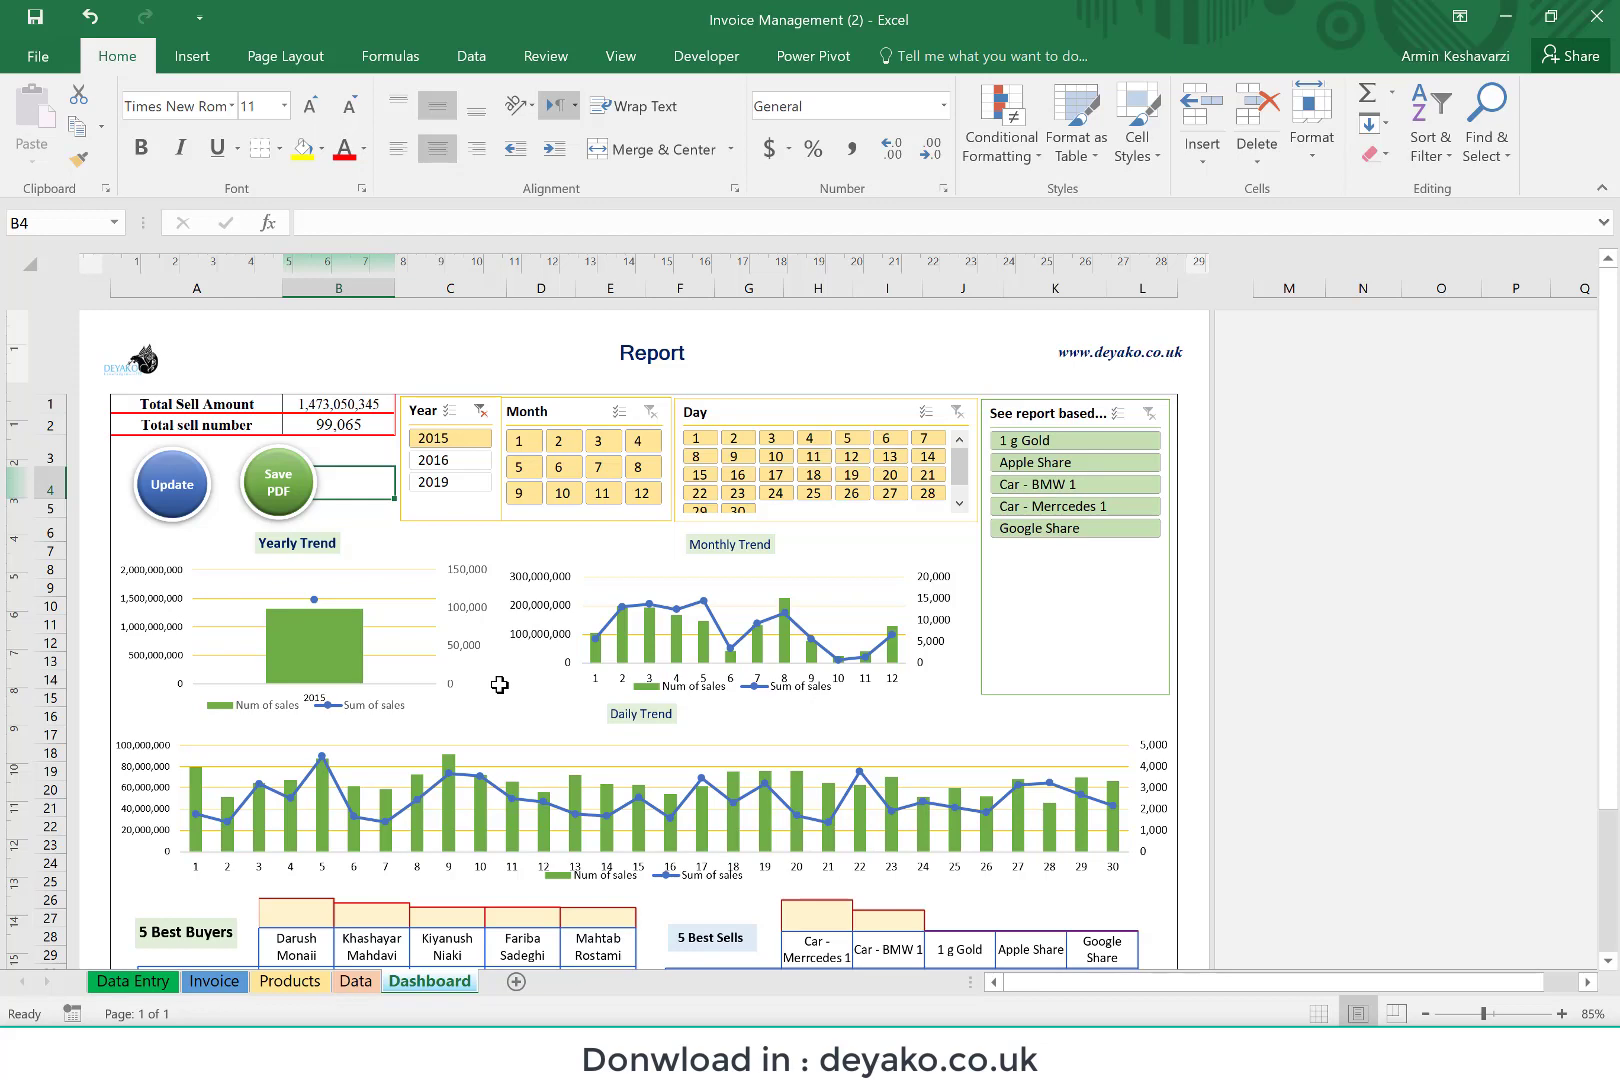
scroll(499, 685, down, 4)
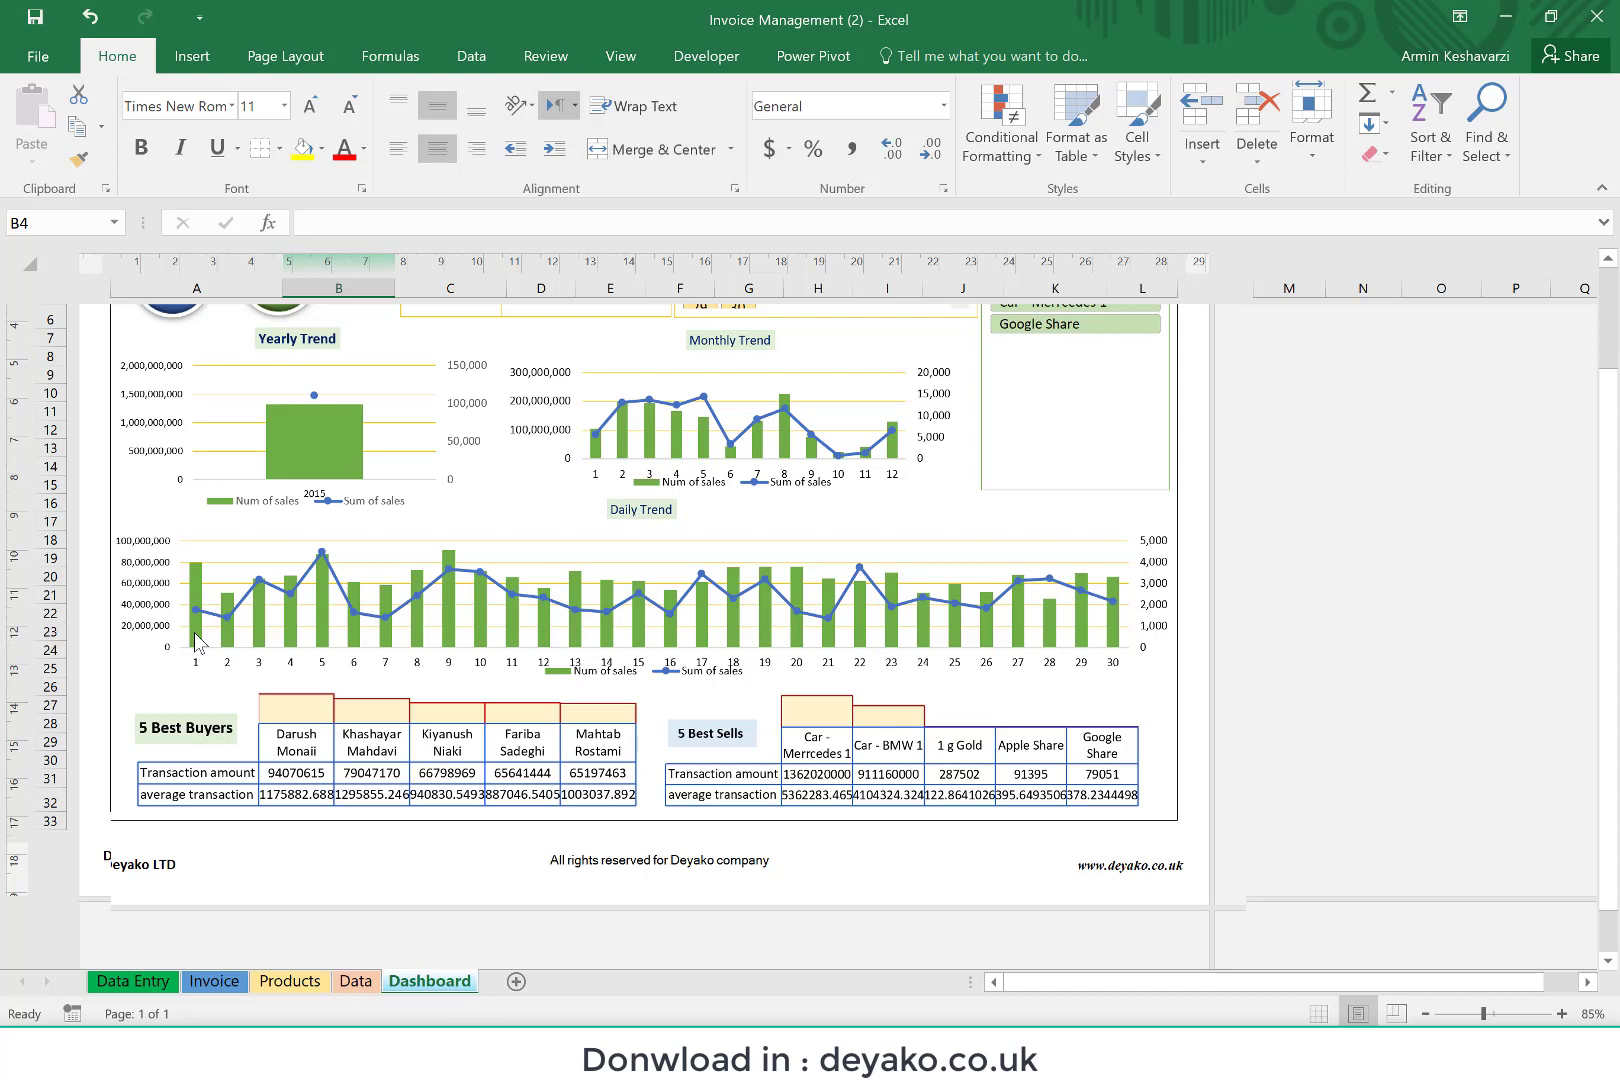
Step: Examine the Dashboard trend charts, check the sales records on the Data sheet, and return to the Dashboard
mouse_move(196, 641)
mouse_move(326, 419)
scroll(1029, 710, up, 4)
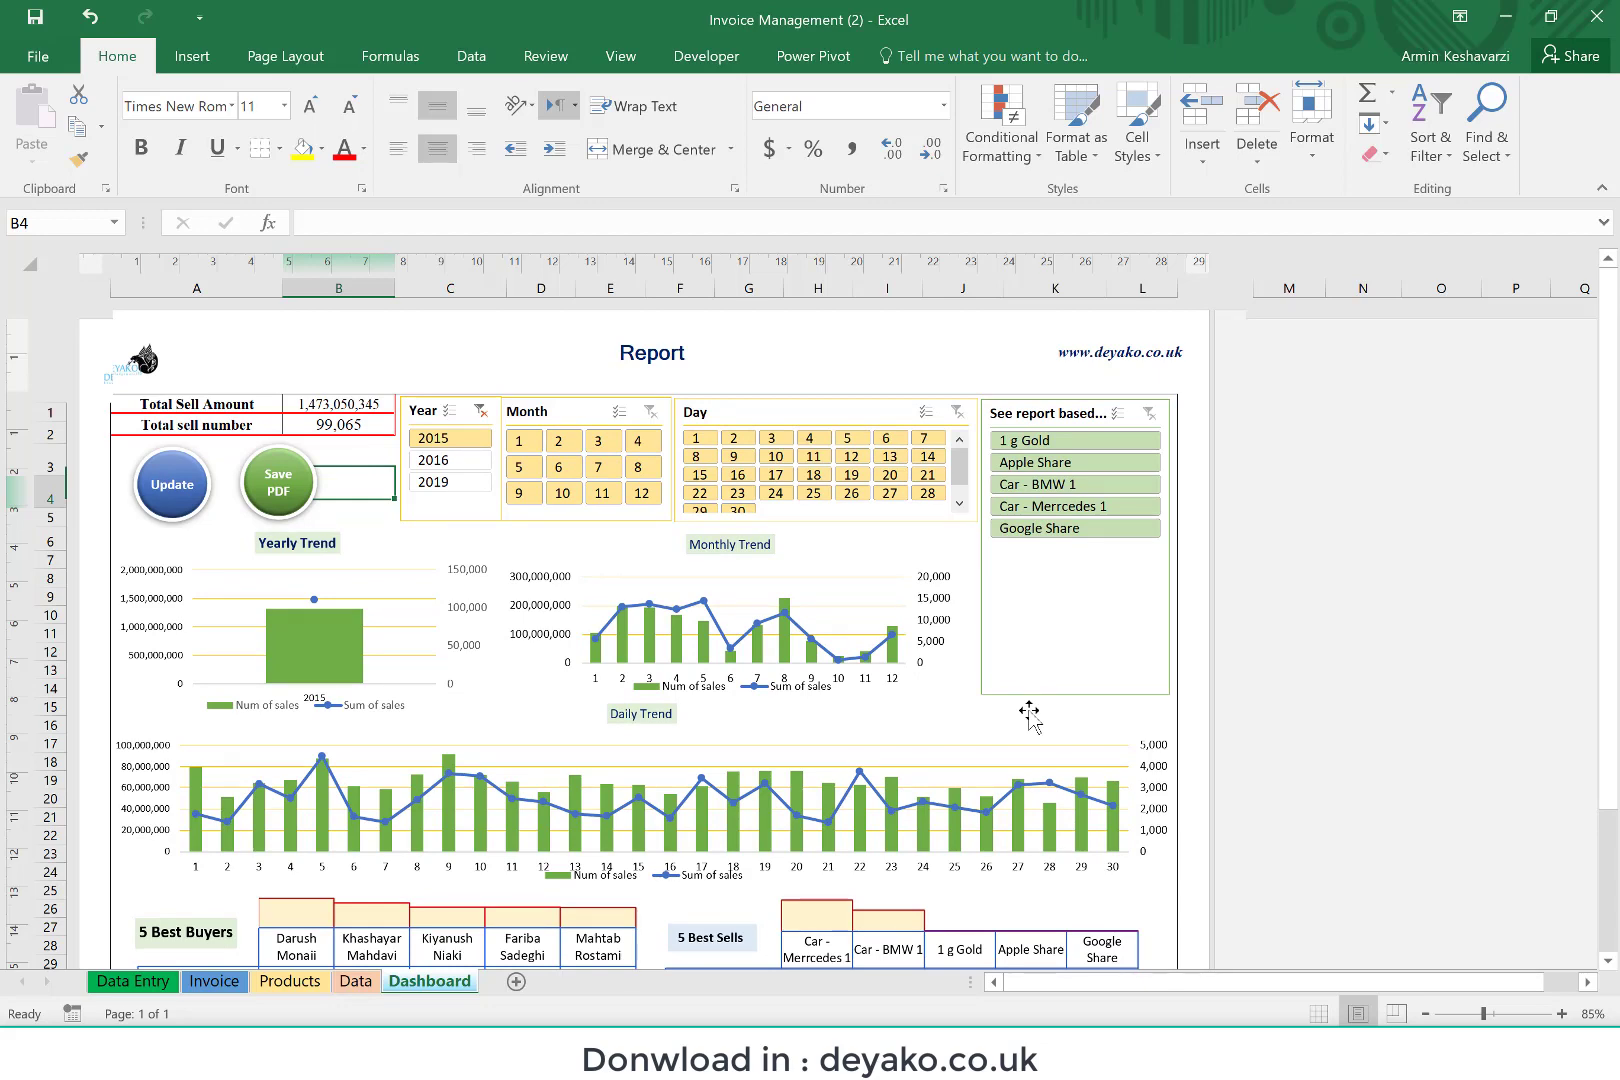
click(358, 983)
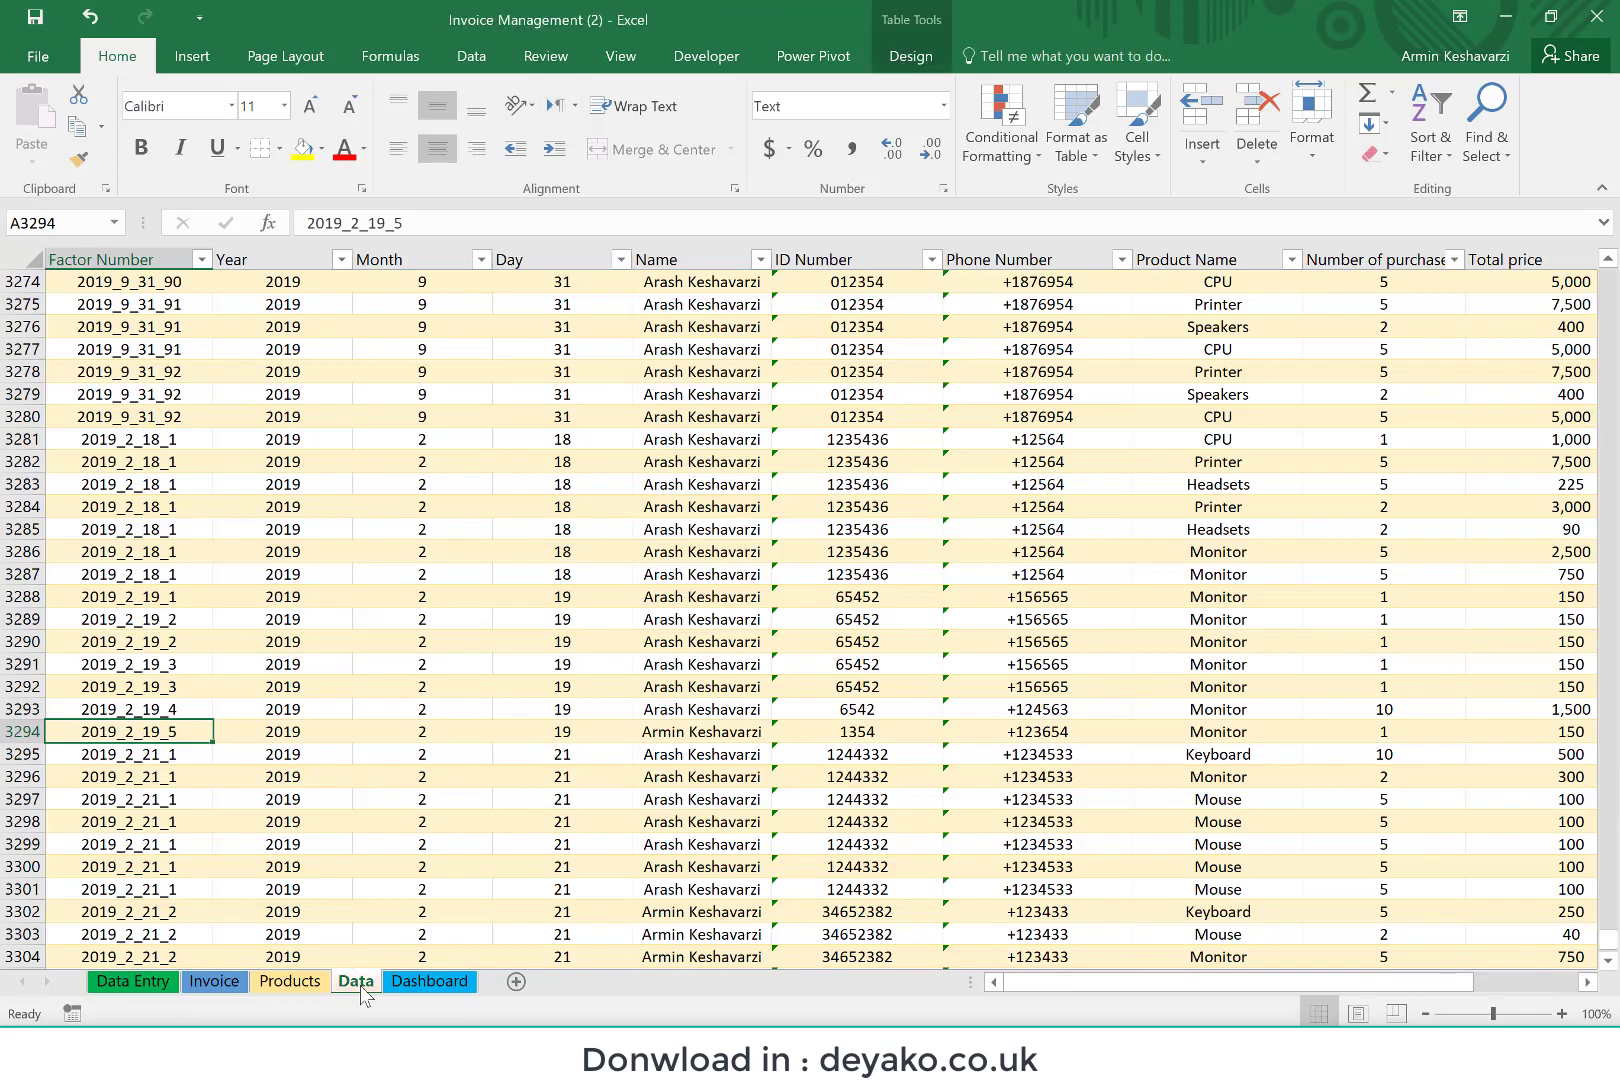
click(429, 981)
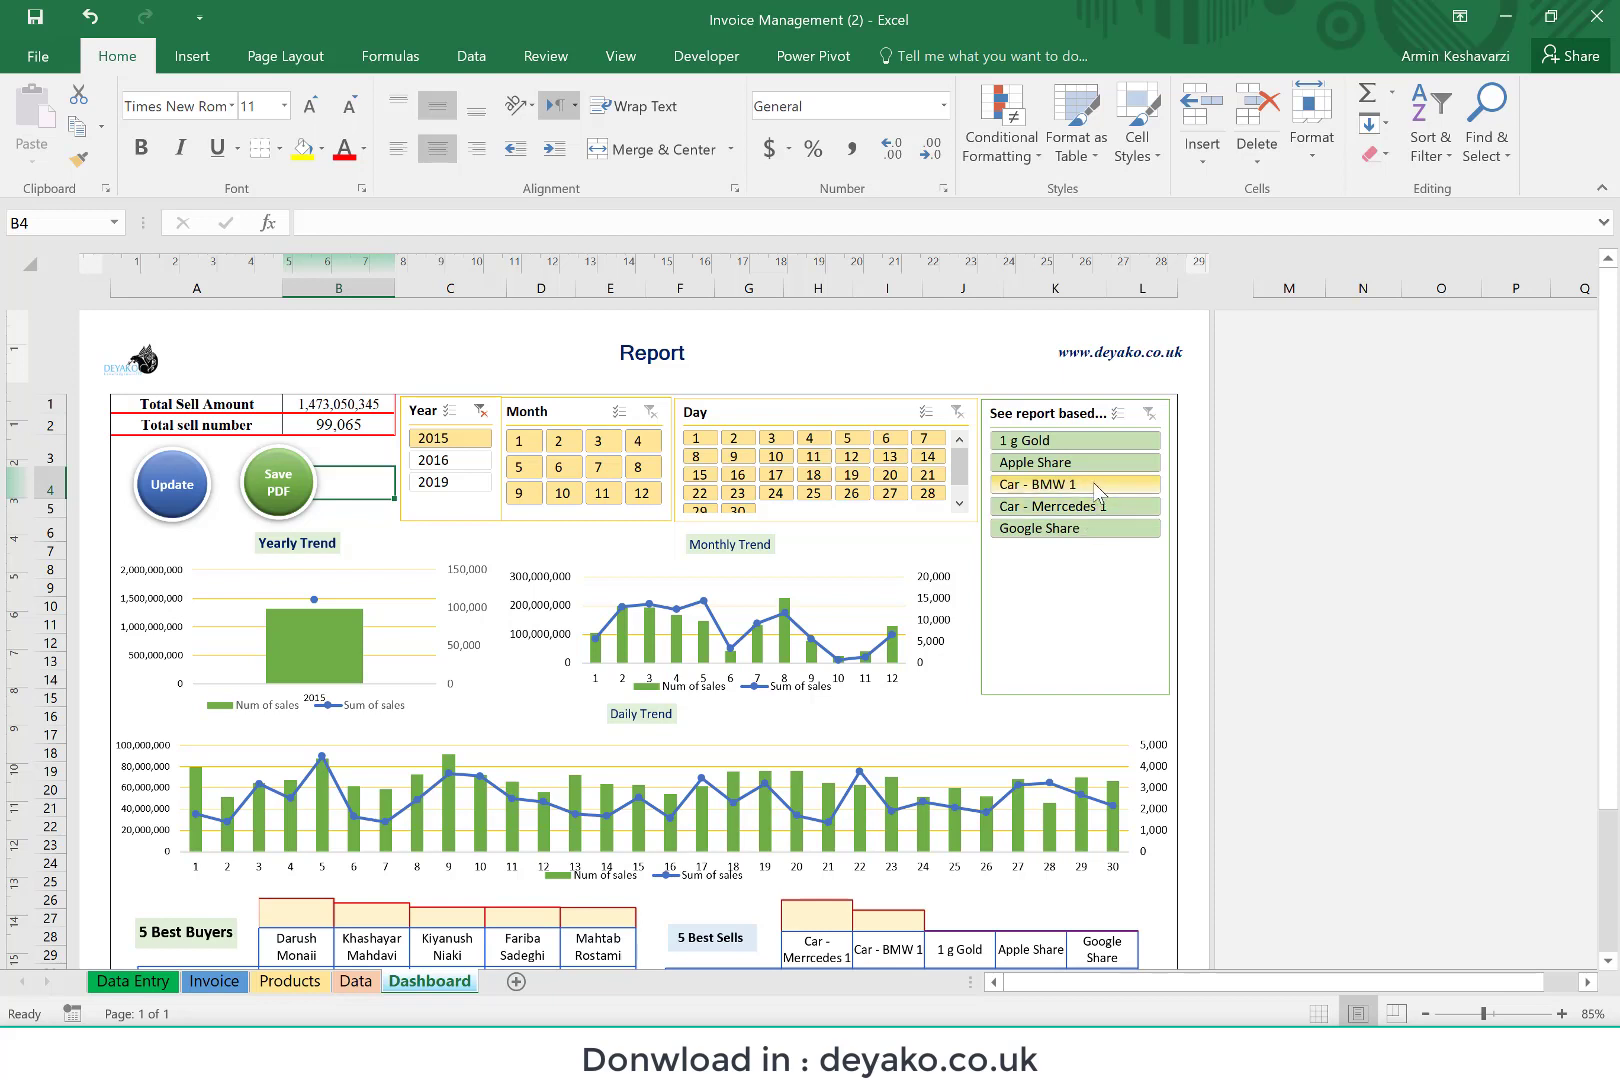
Step: Filter the Dashboard report to the product Car - BMW 1, review the charts and rankings, and clear the product filter
click(1097, 489)
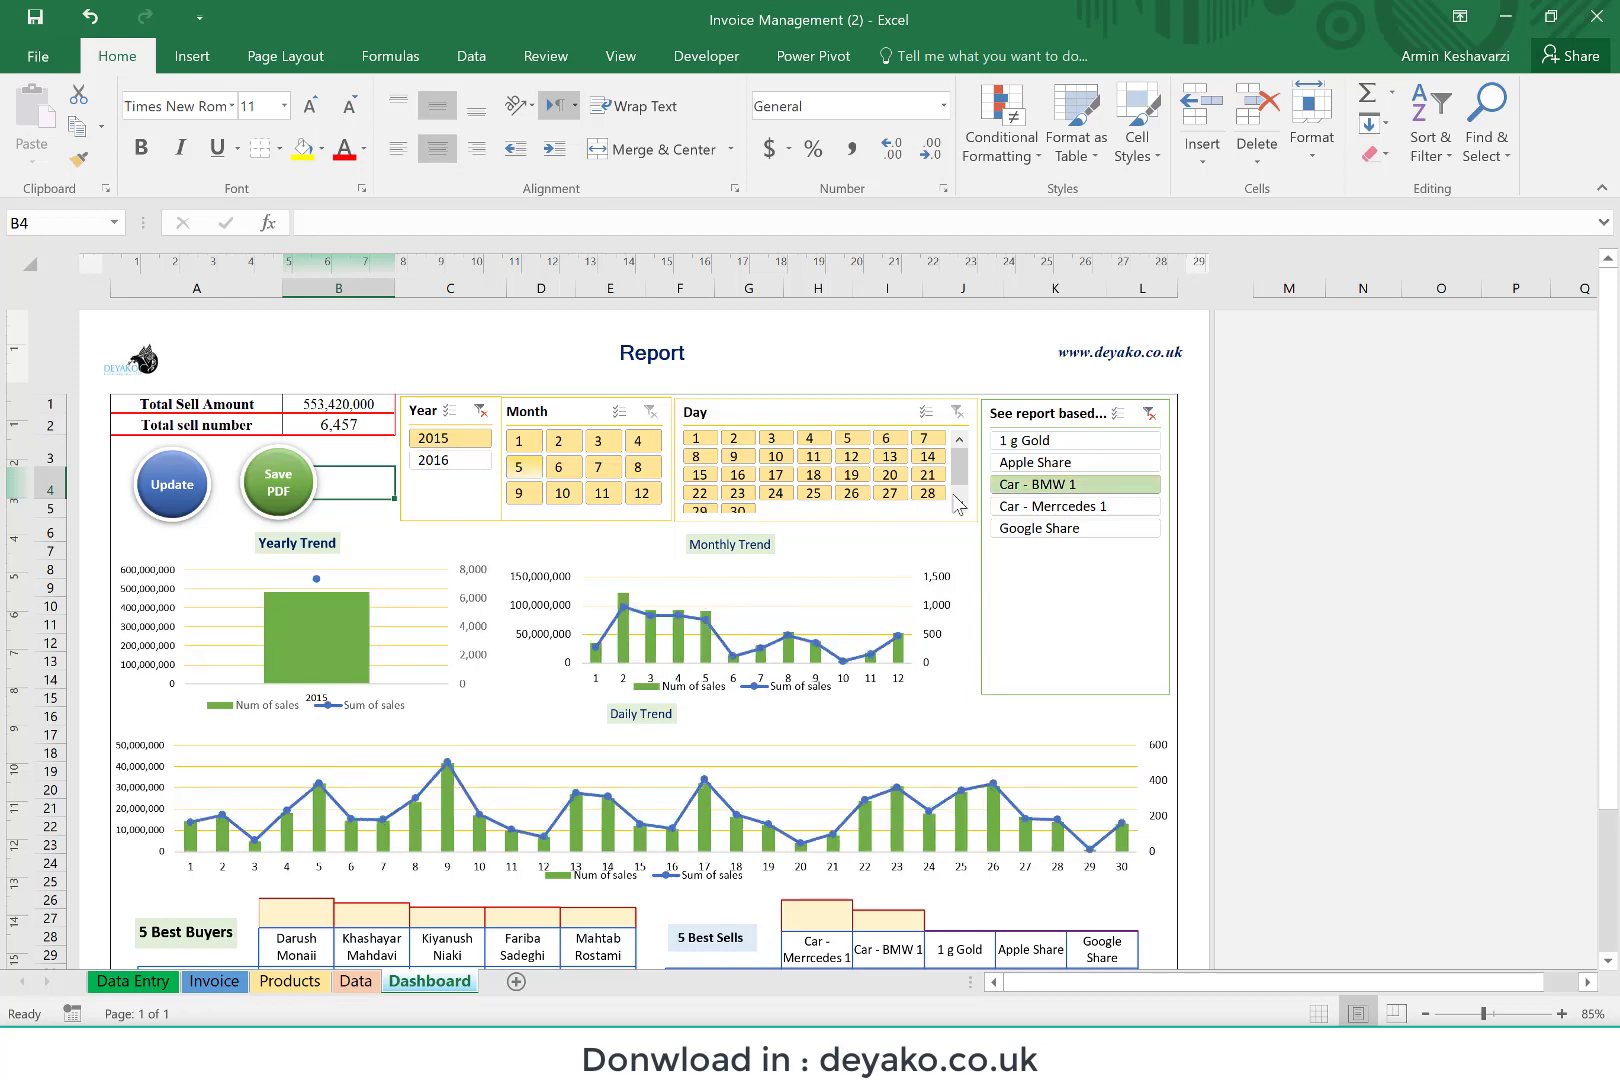
click(1100, 464)
click(1078, 487)
scroll(743, 800, down, 2)
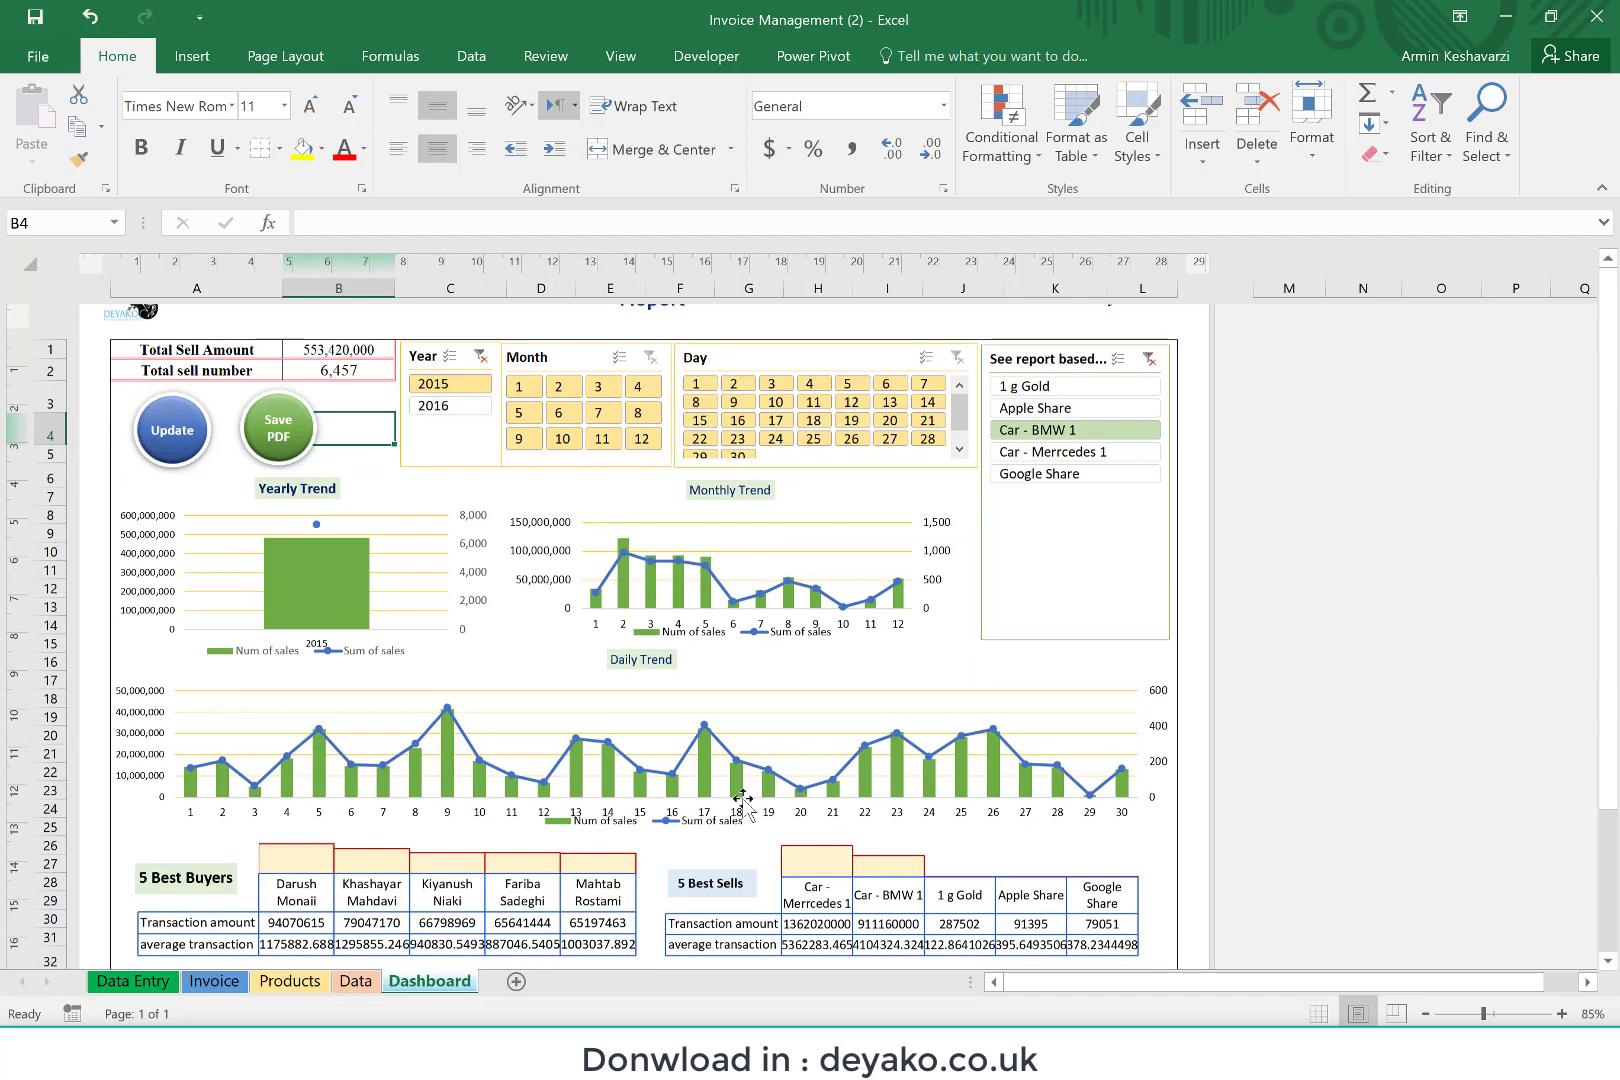
scroll(585, 880, up, 2)
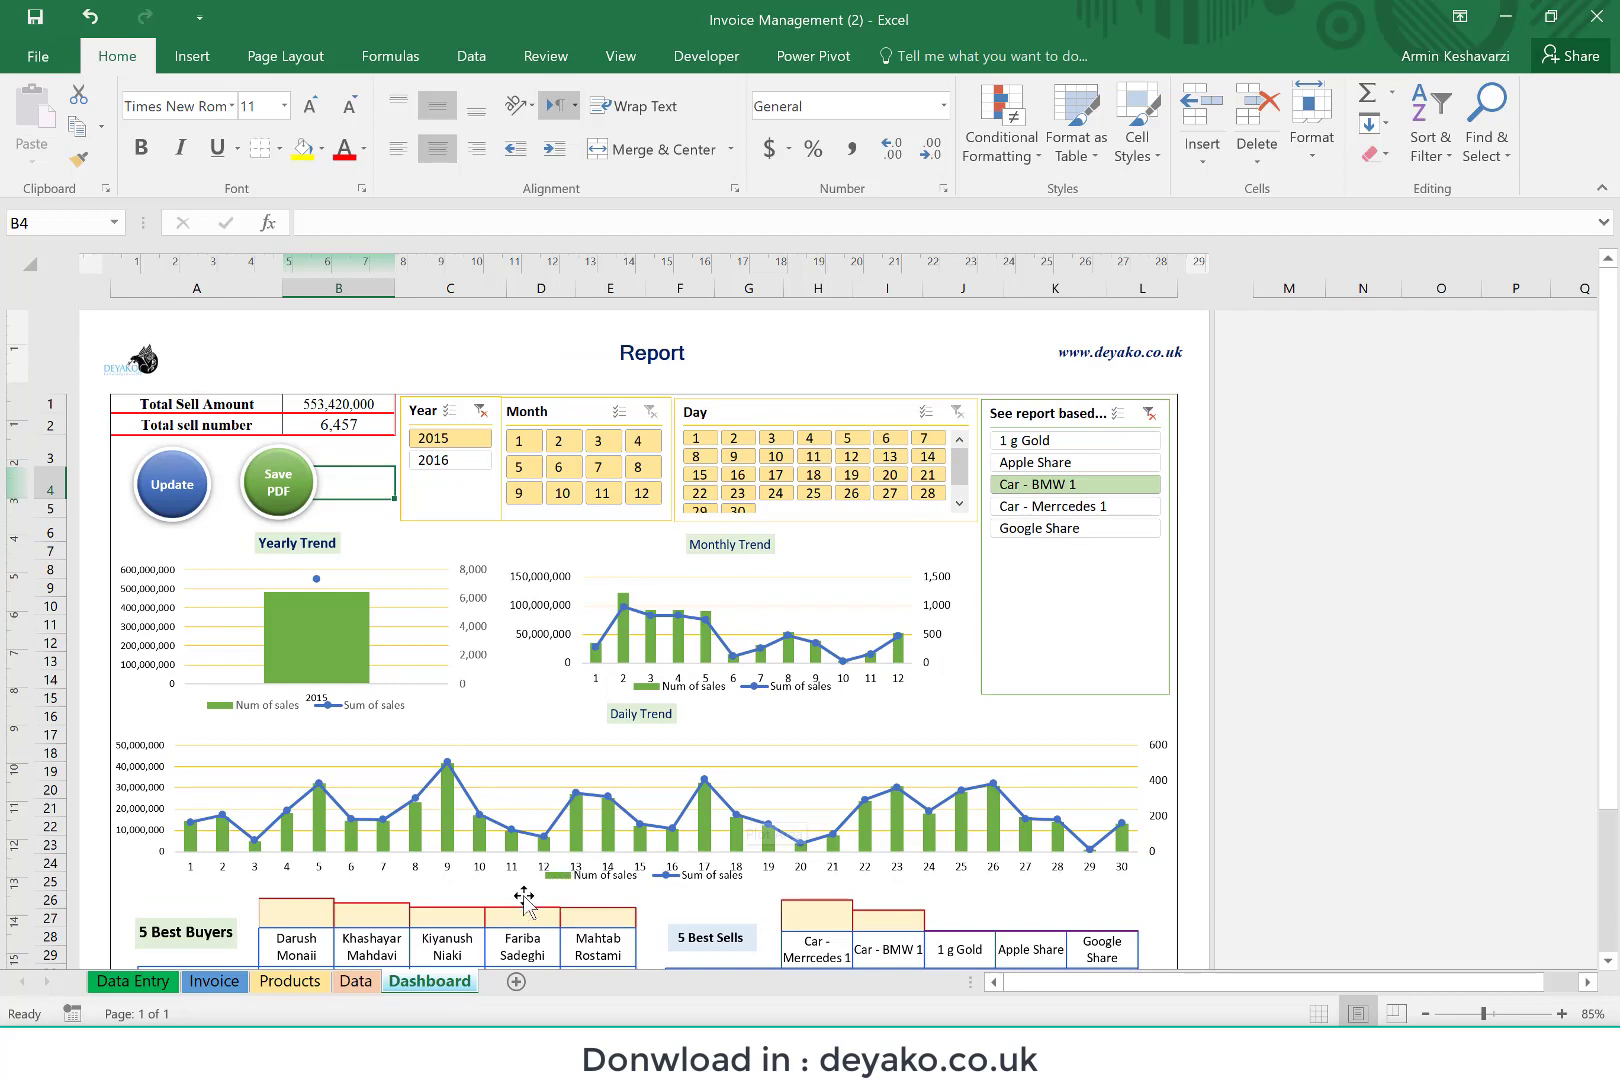
scroll(762, 828, down, 2)
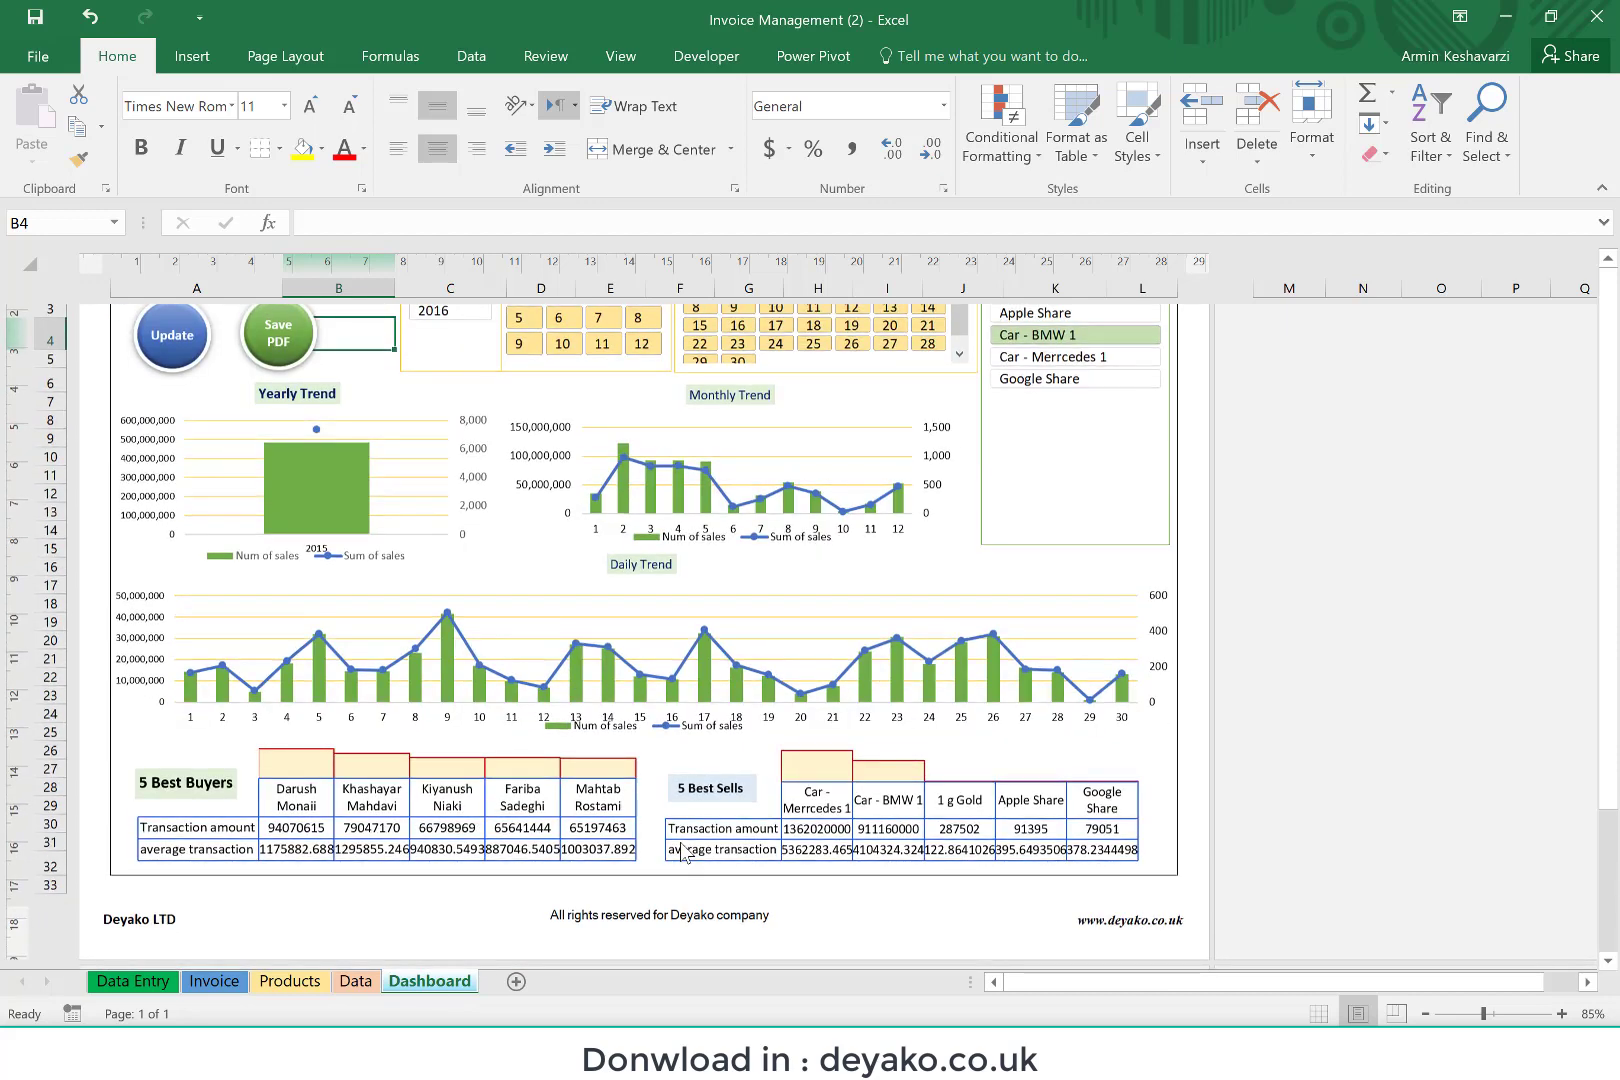
scroll(611, 768, down, 1)
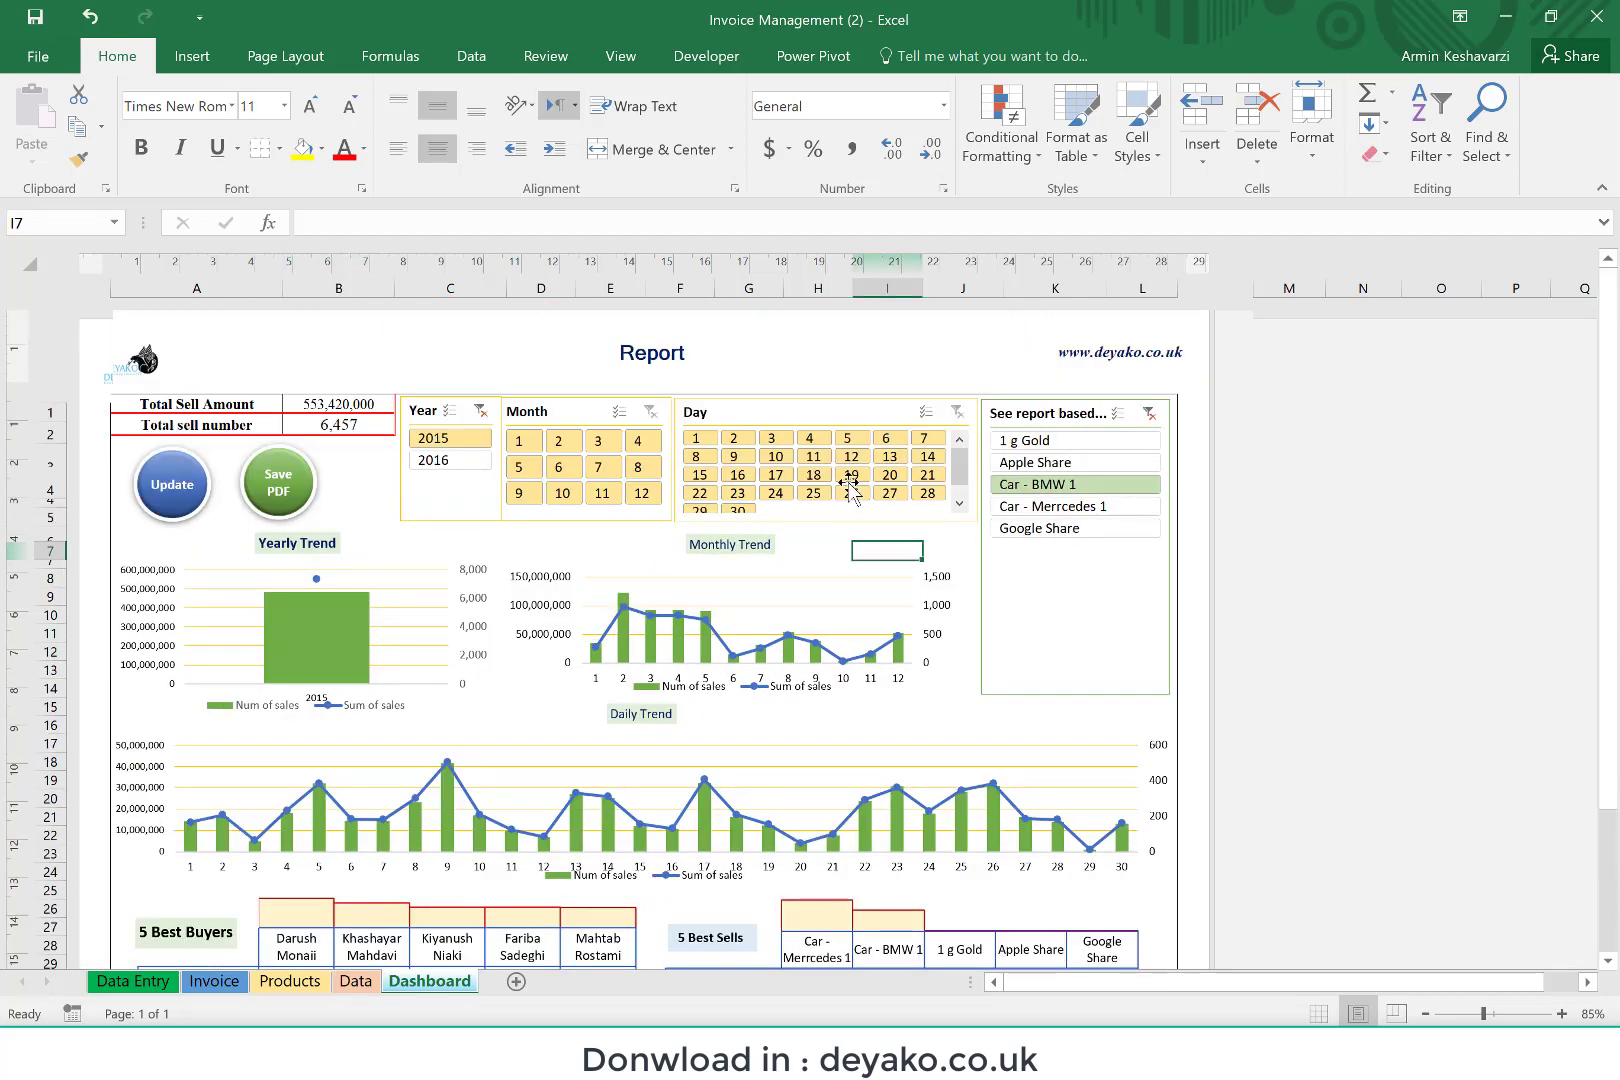
click(1149, 414)
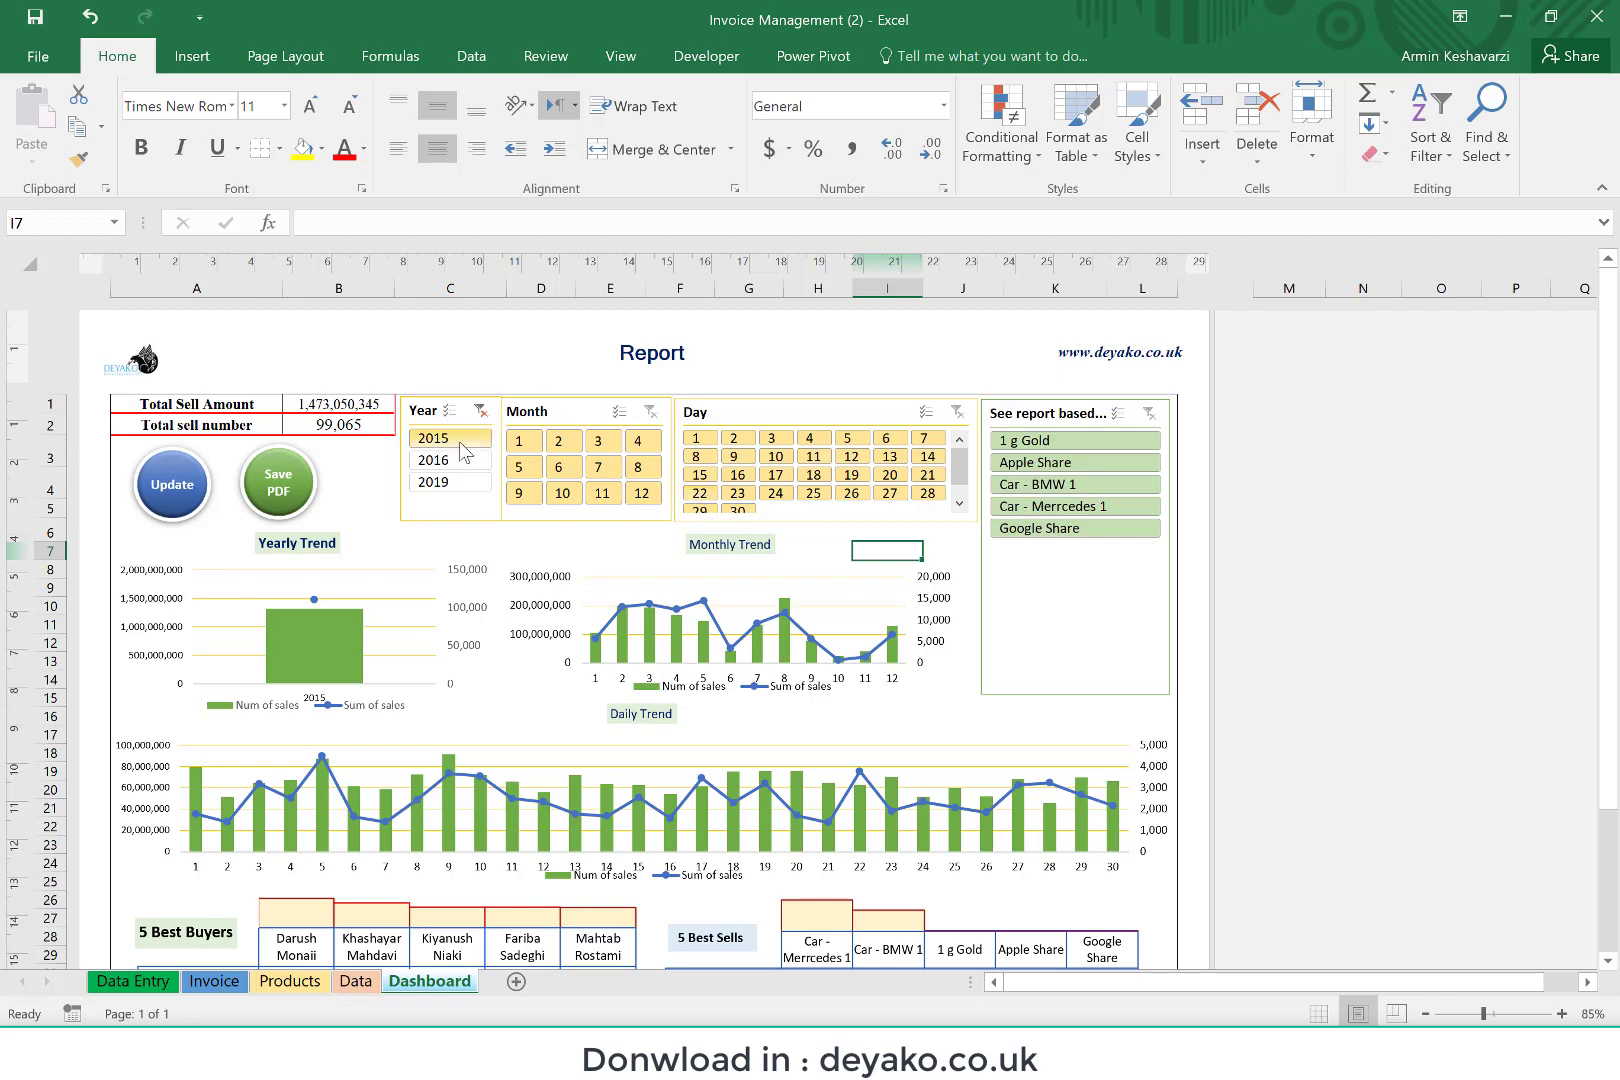
Step: Filter the Dashboard report to months 1, 2 and 3, and review the charts, best buyers and best sells
click(530, 446)
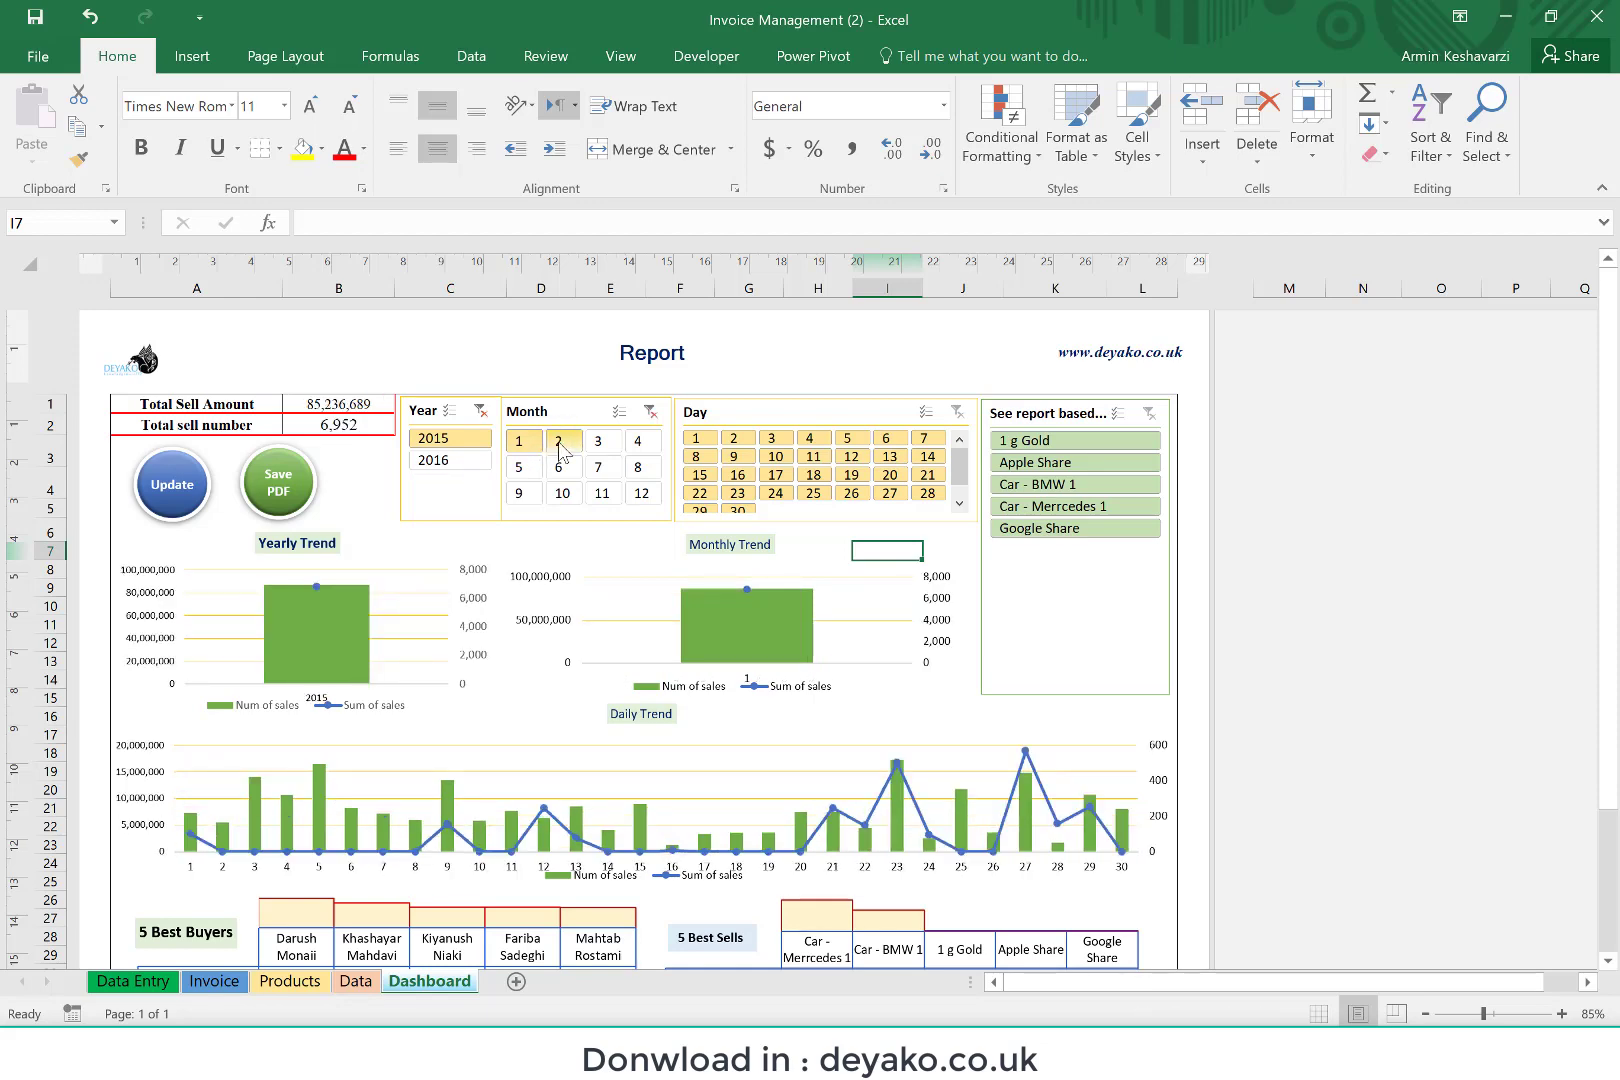
ctrl+click(559, 443)
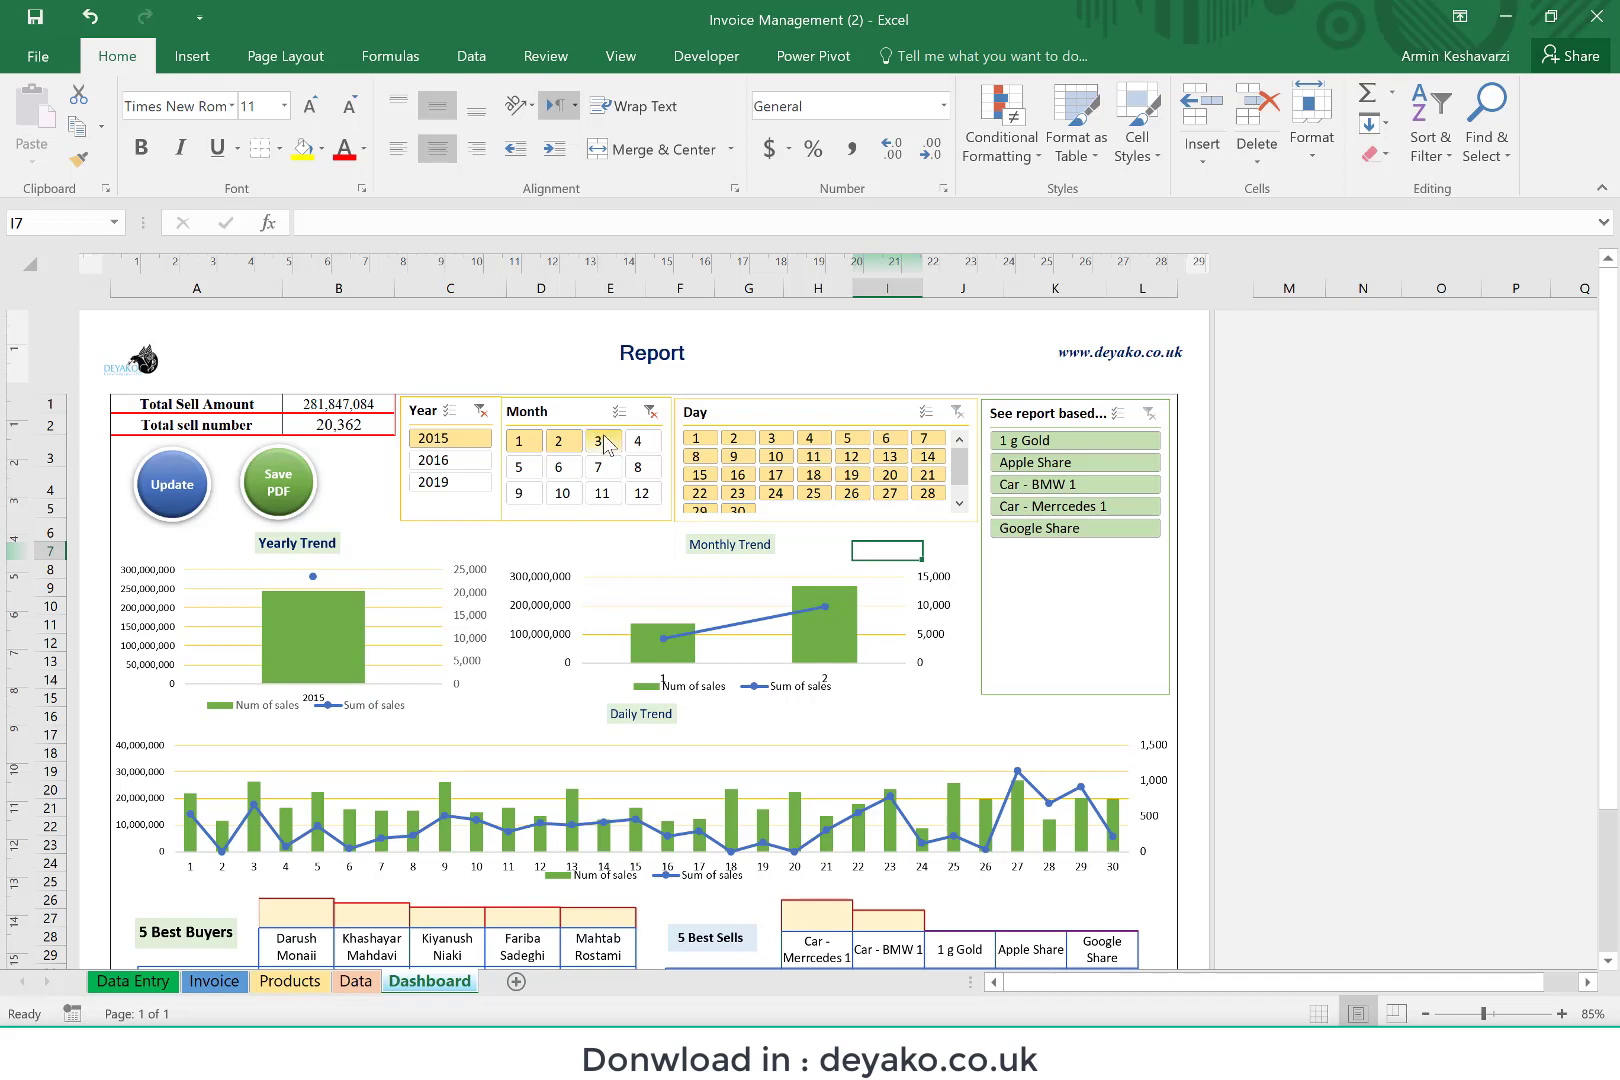
ctrl+click(603, 442)
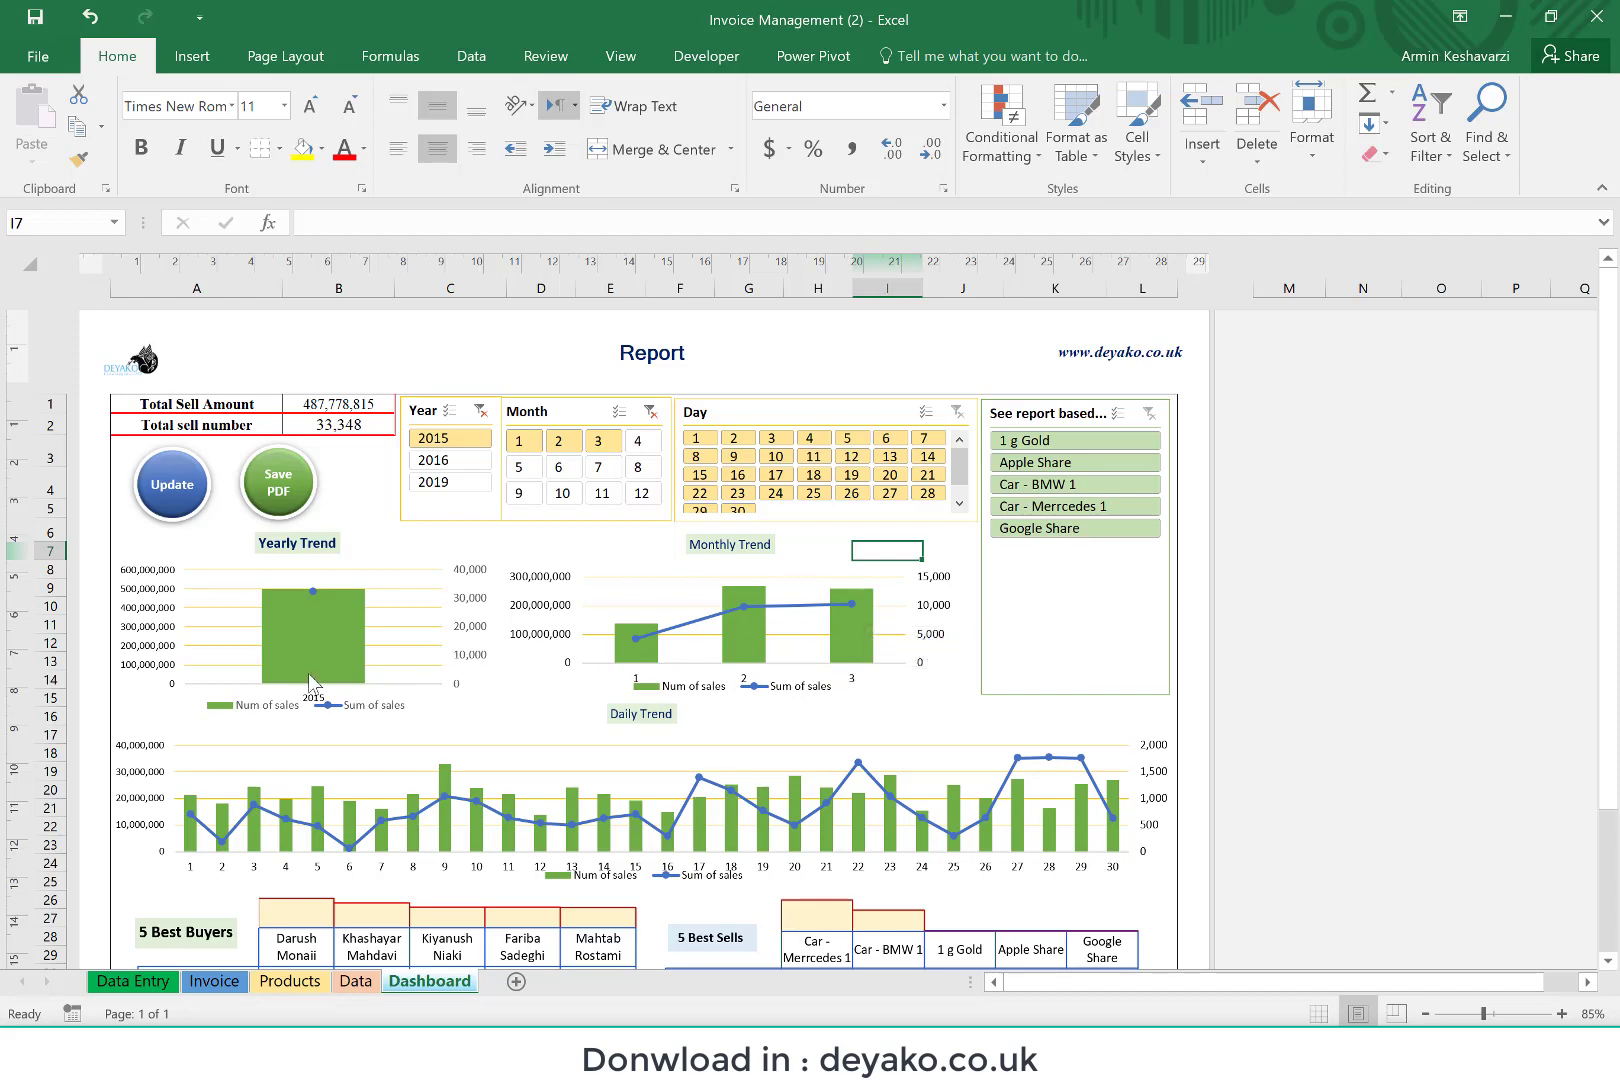
scroll(247, 893, down, 2)
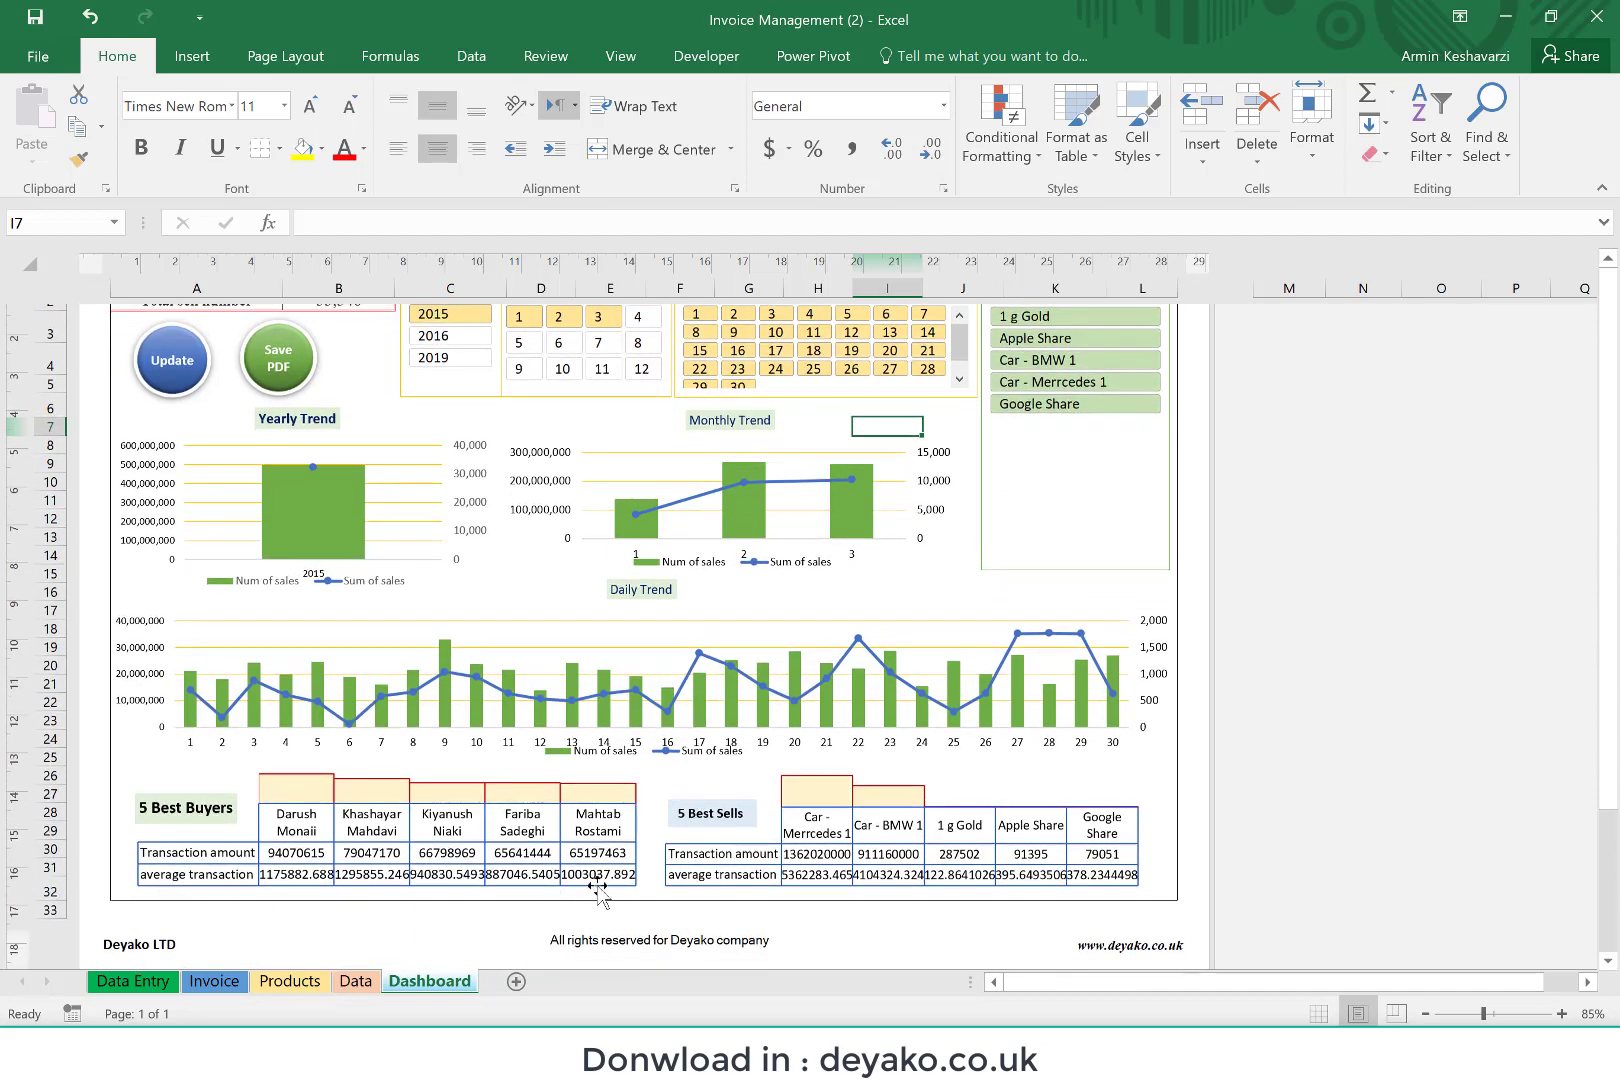
scroll(471, 808, down, 1)
scroll(471, 808, up, 2)
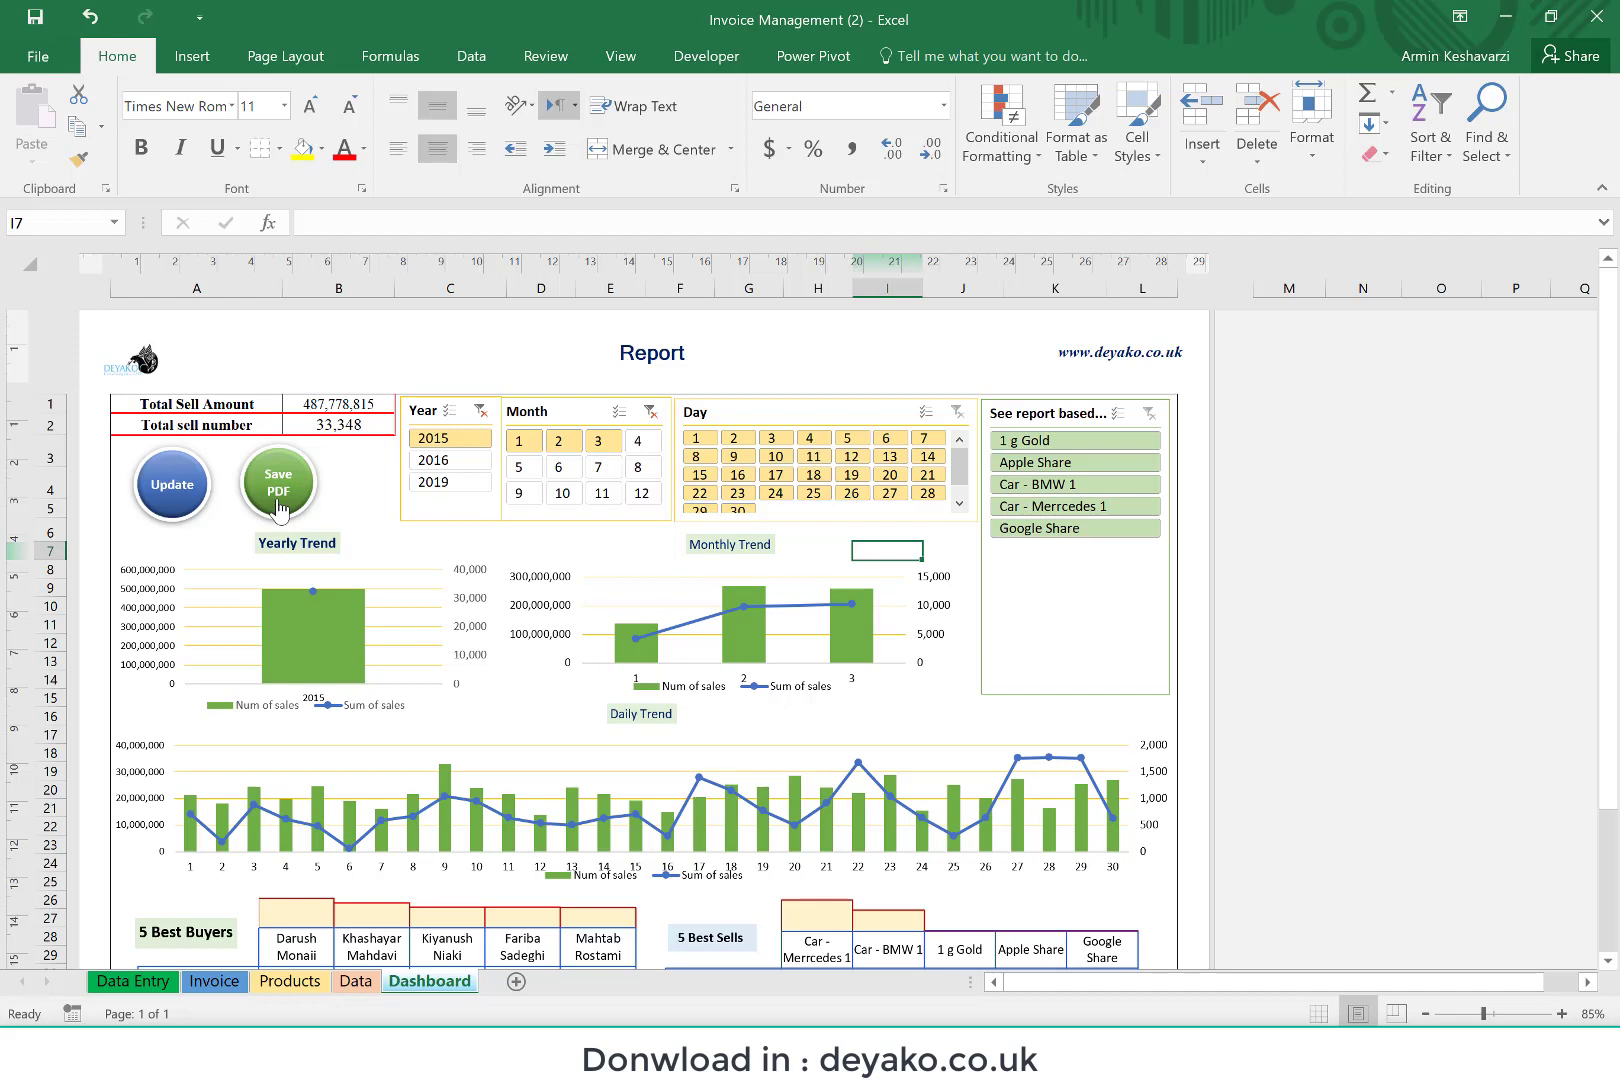
Step: Start saving the Dashboard report as a PDF and choose the My Invoices folder on the Desktop as its destination
click(279, 508)
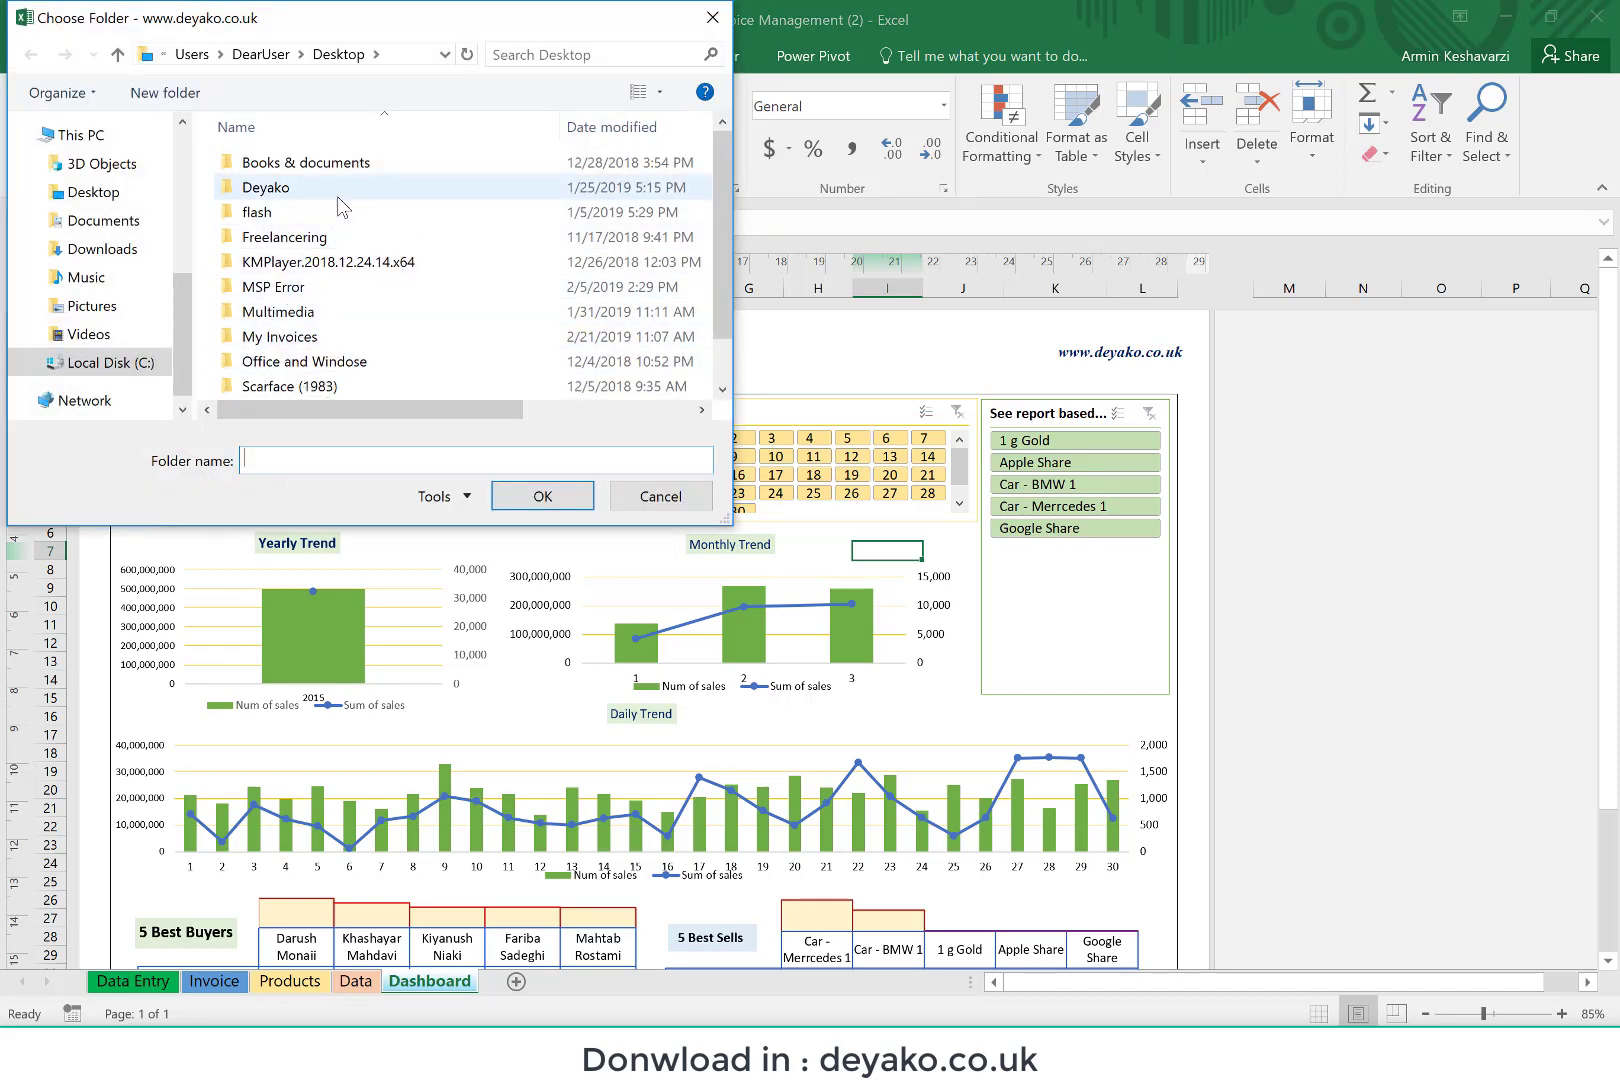
click(85, 193)
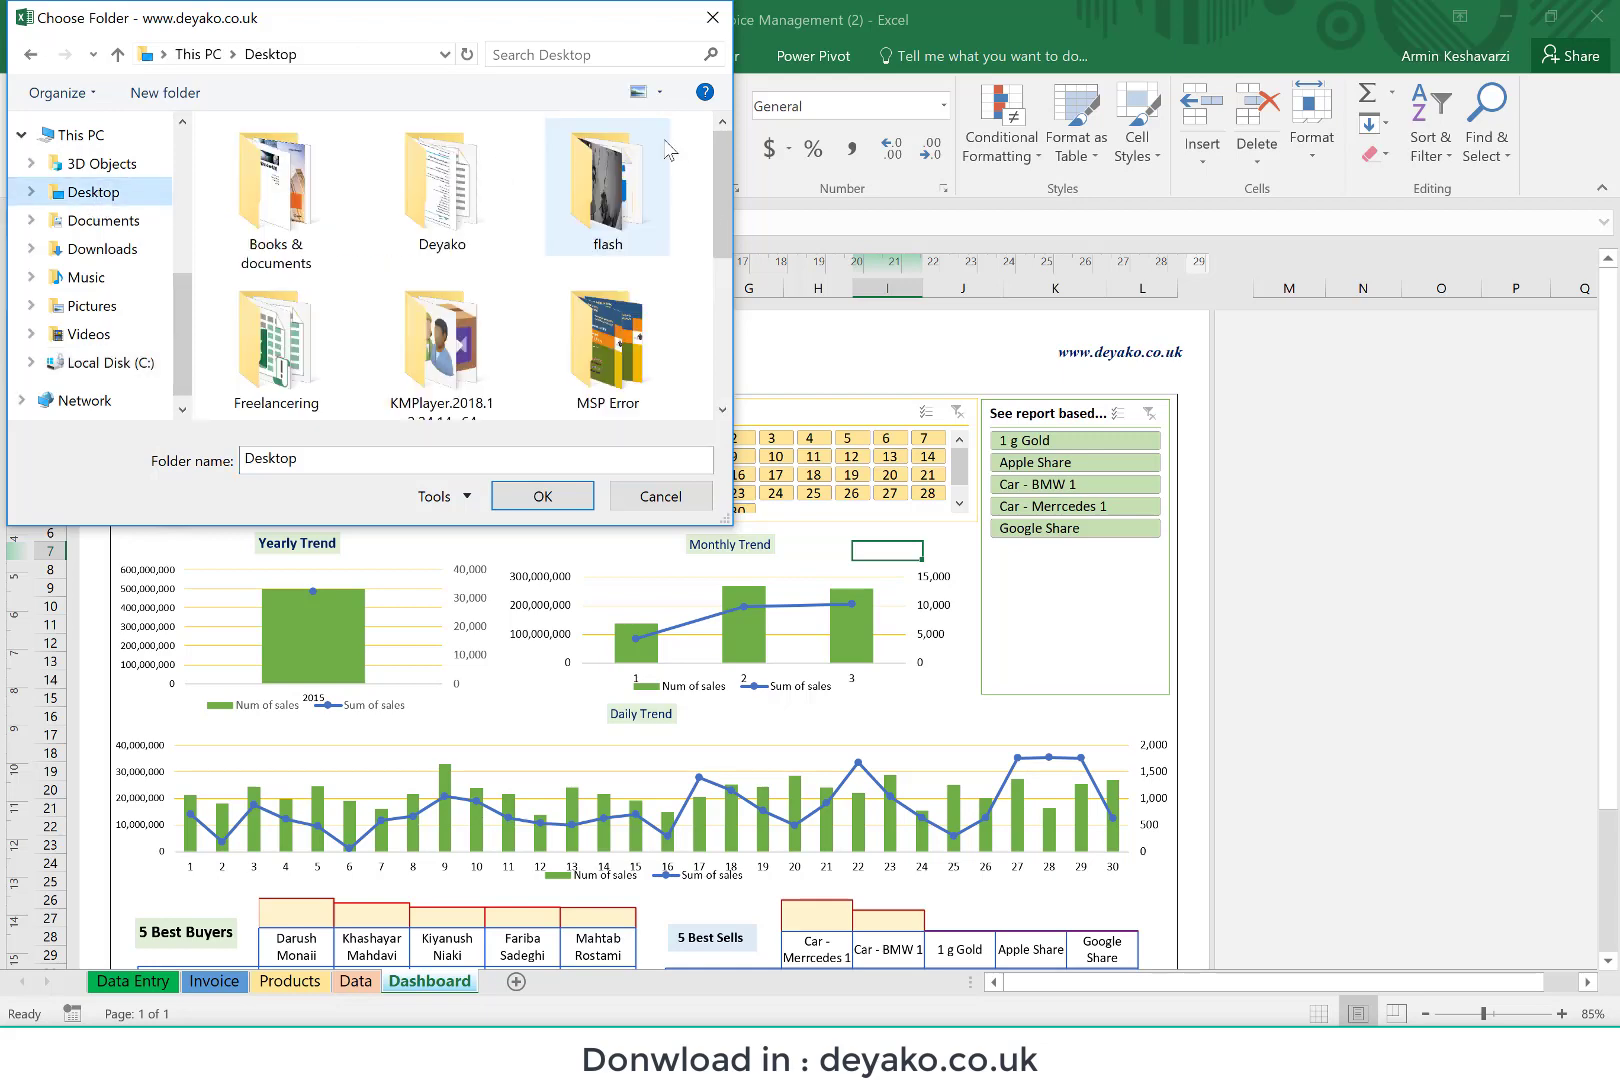
drag(725, 178, 720, 399)
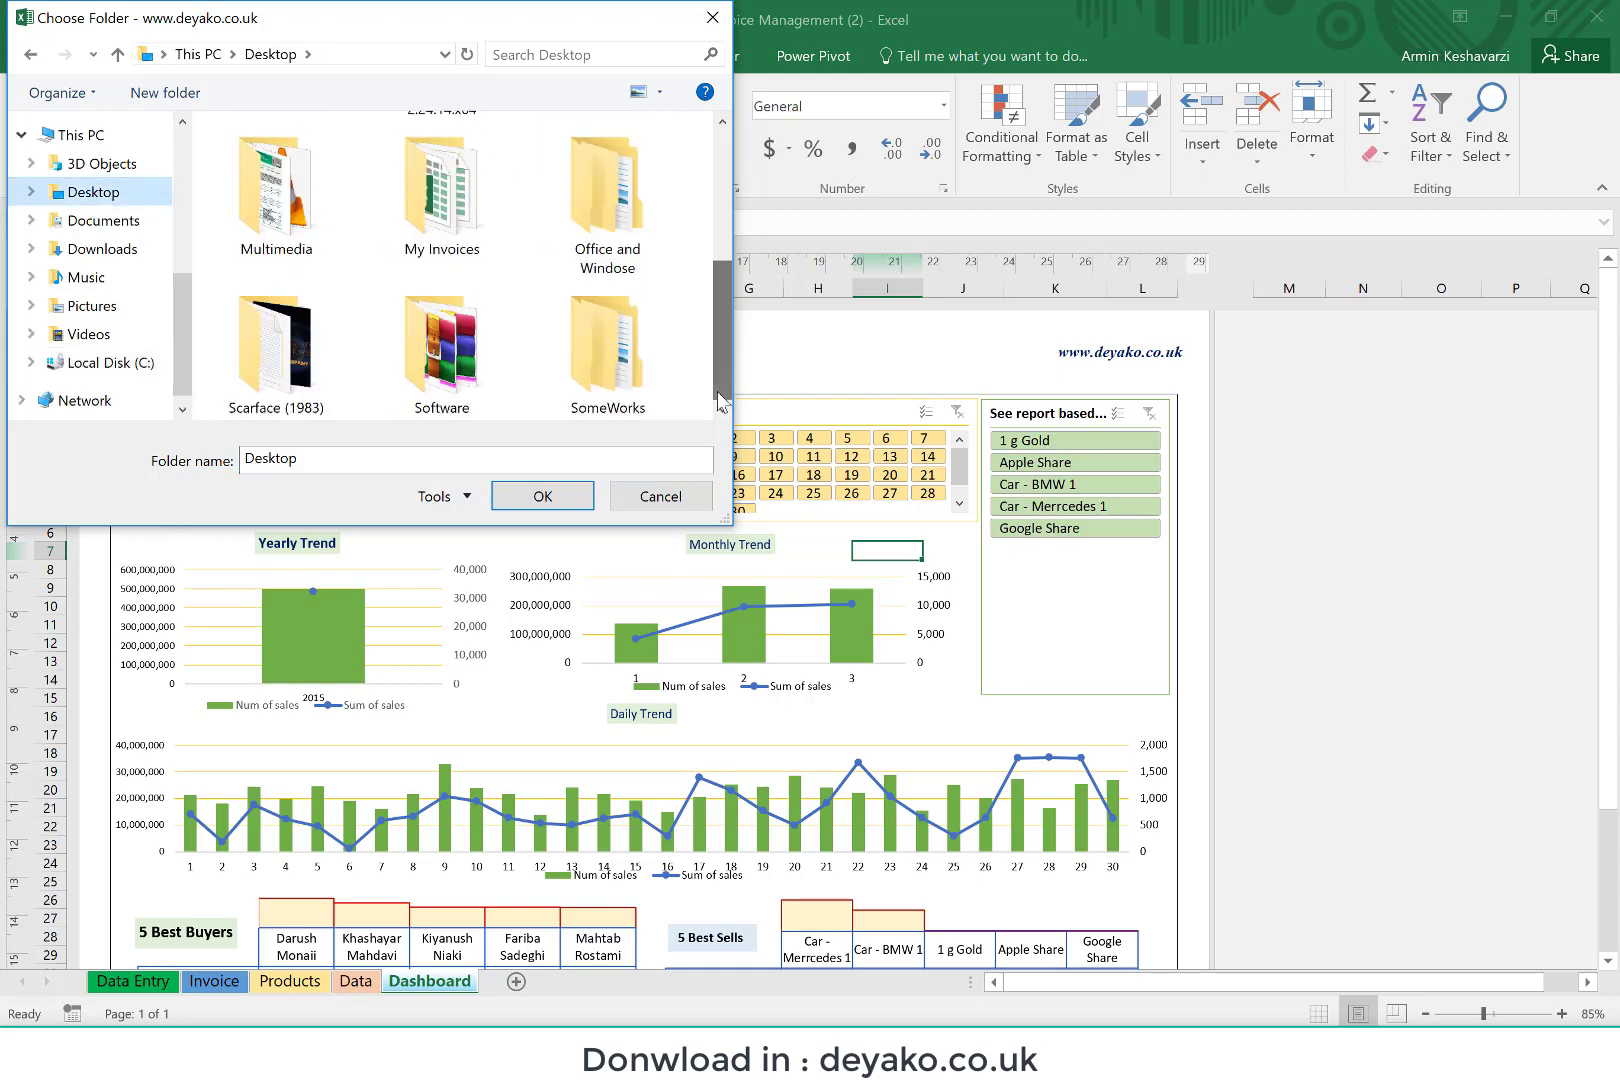
double_click(416, 222)
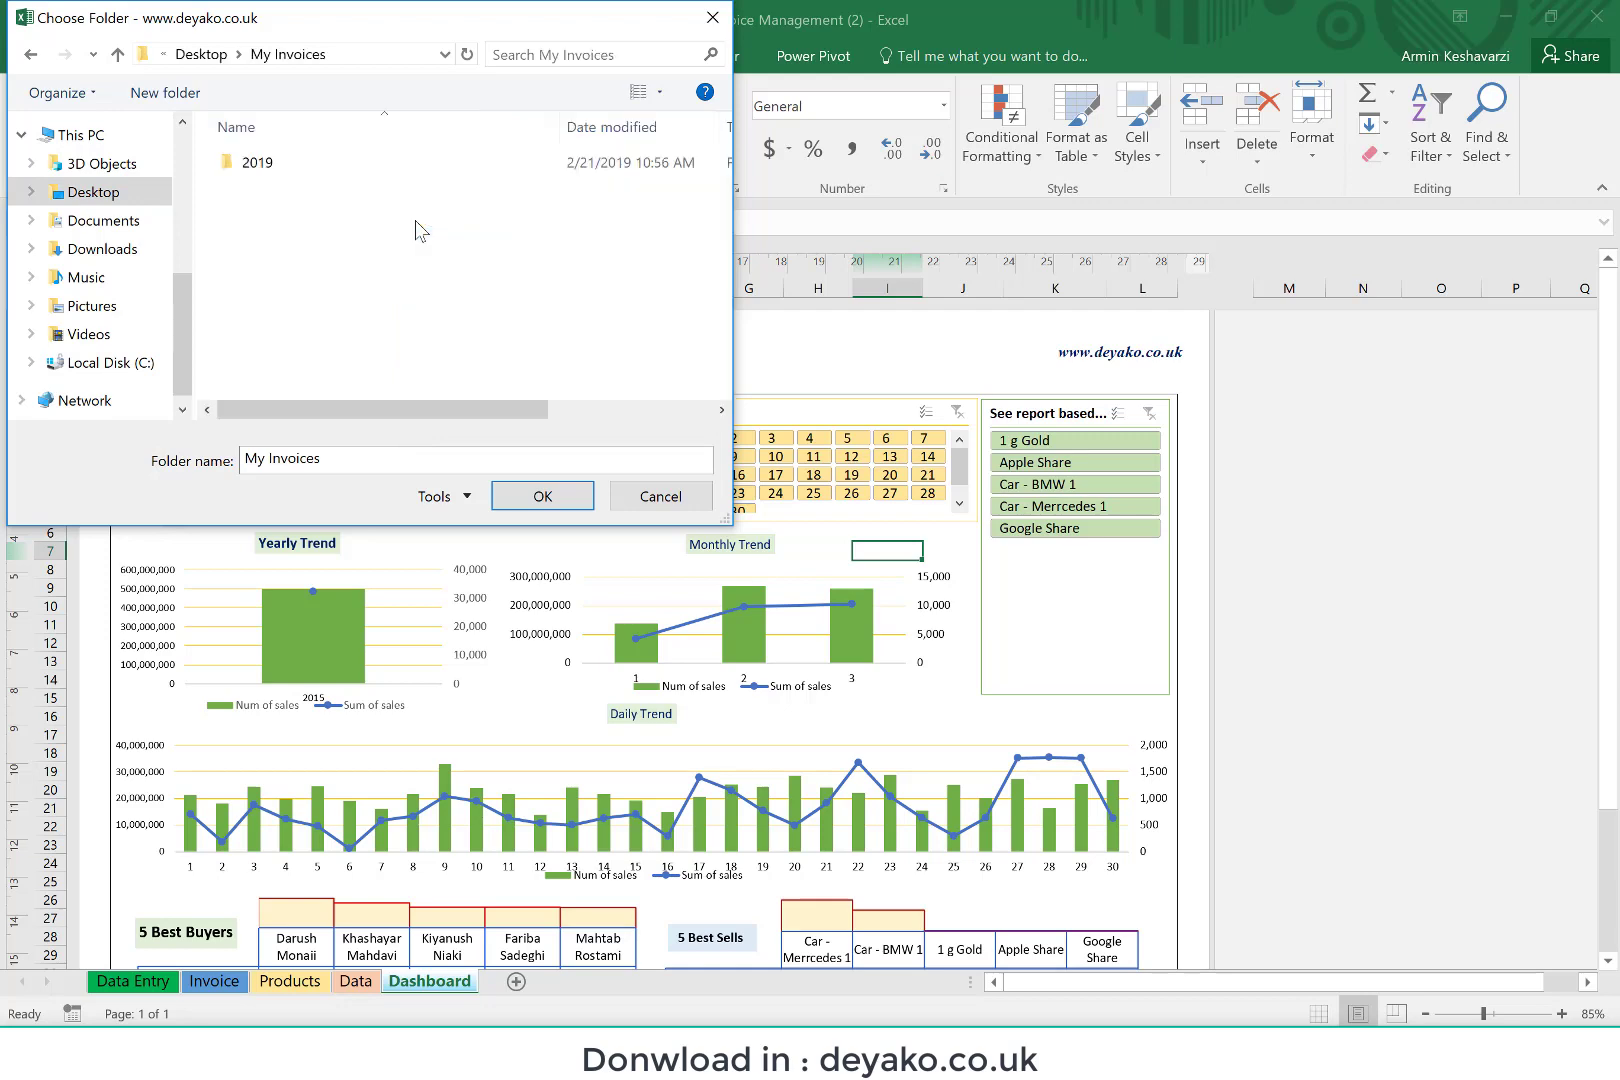
click(557, 490)
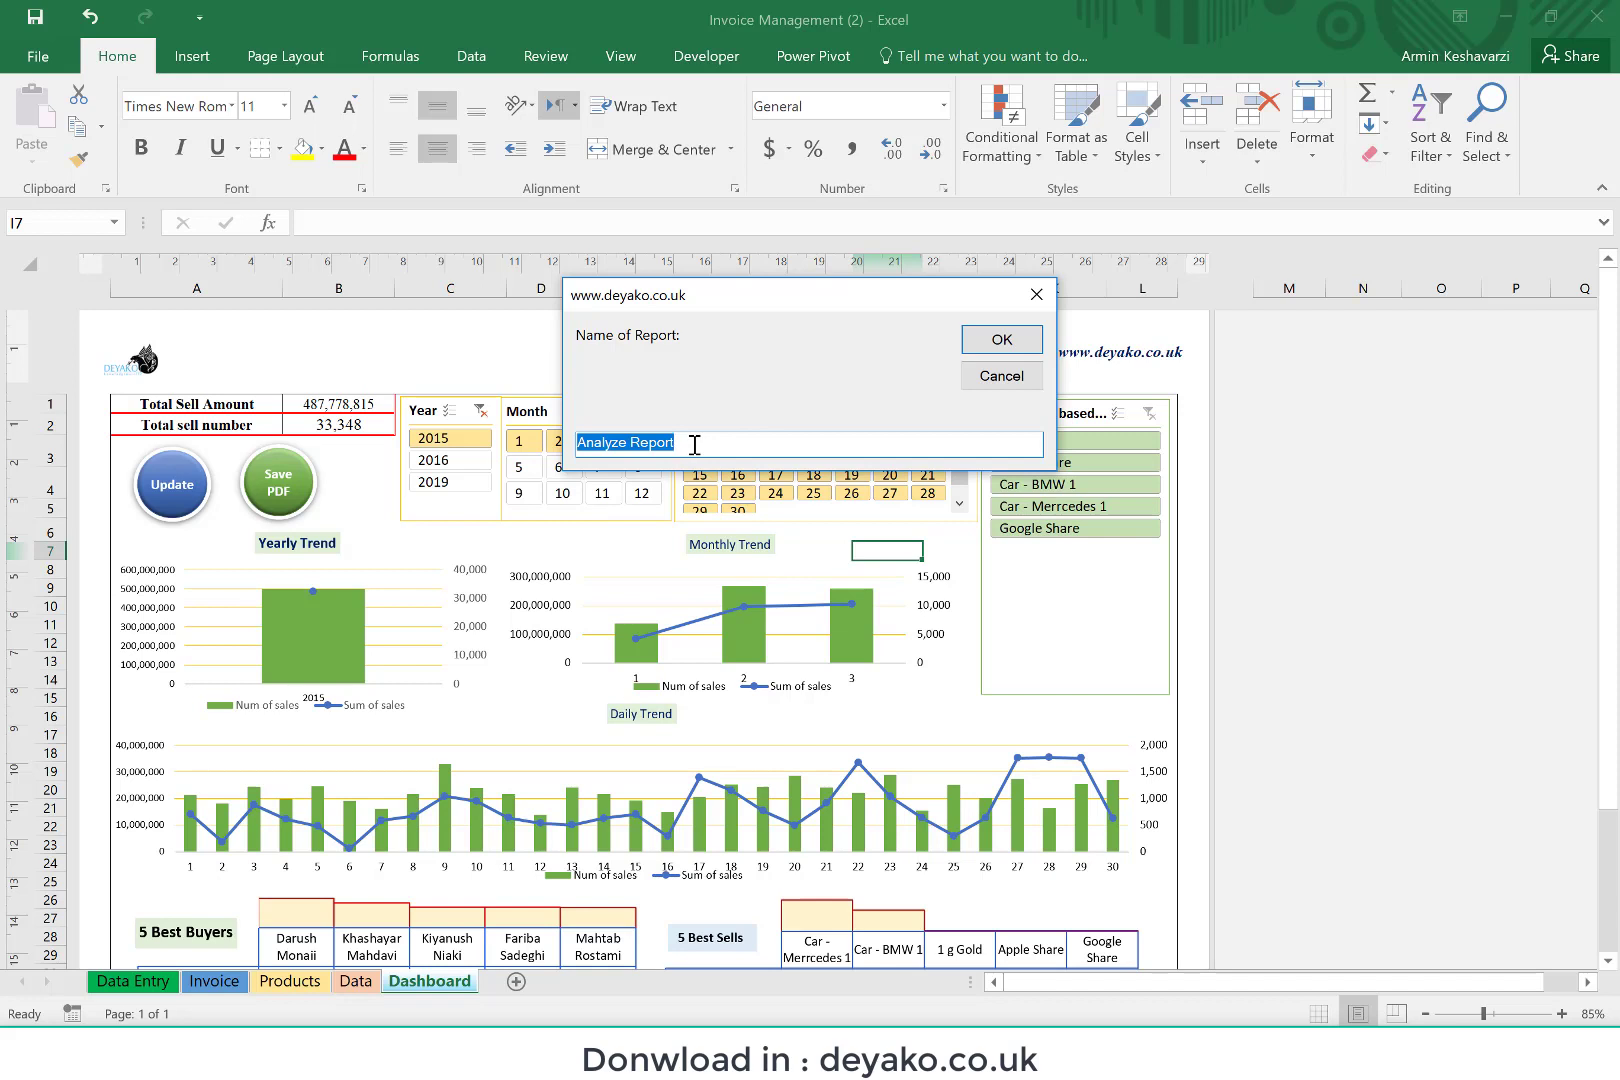
Step: Name the PDF report "Report of year 2019 - three first months" and finish saving it
key(BackSpace)
text(Report of)
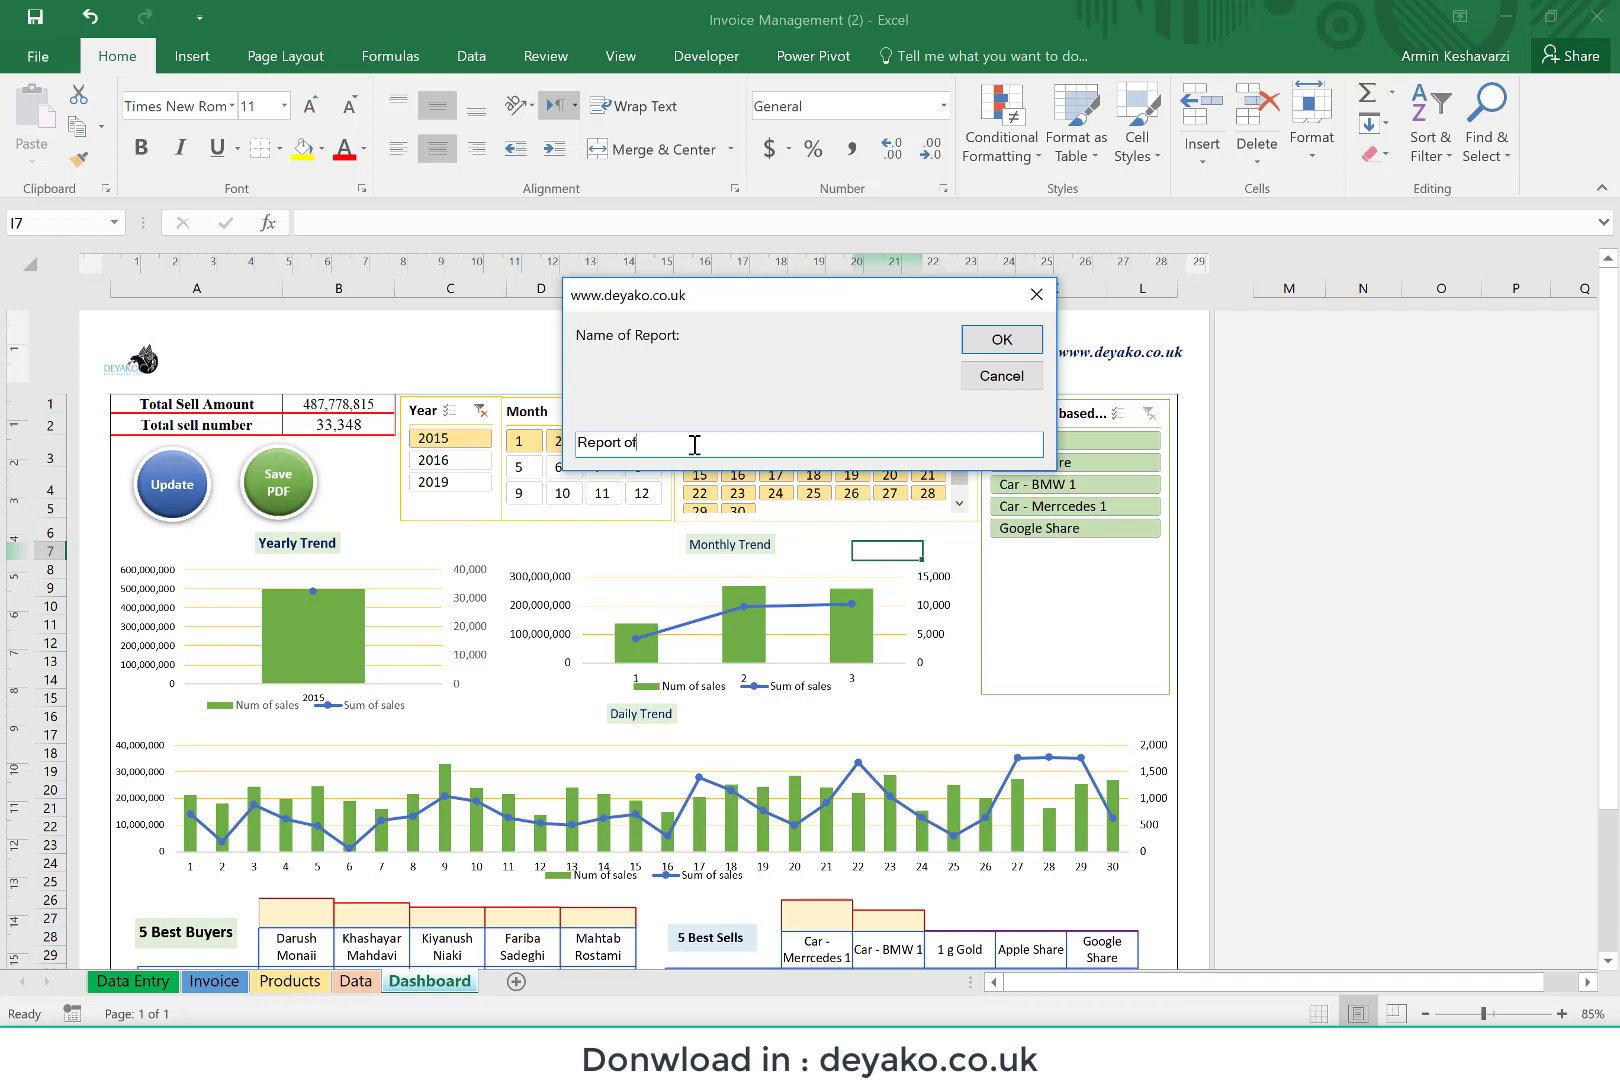
text( year 2019 - three first months)
click(997, 348)
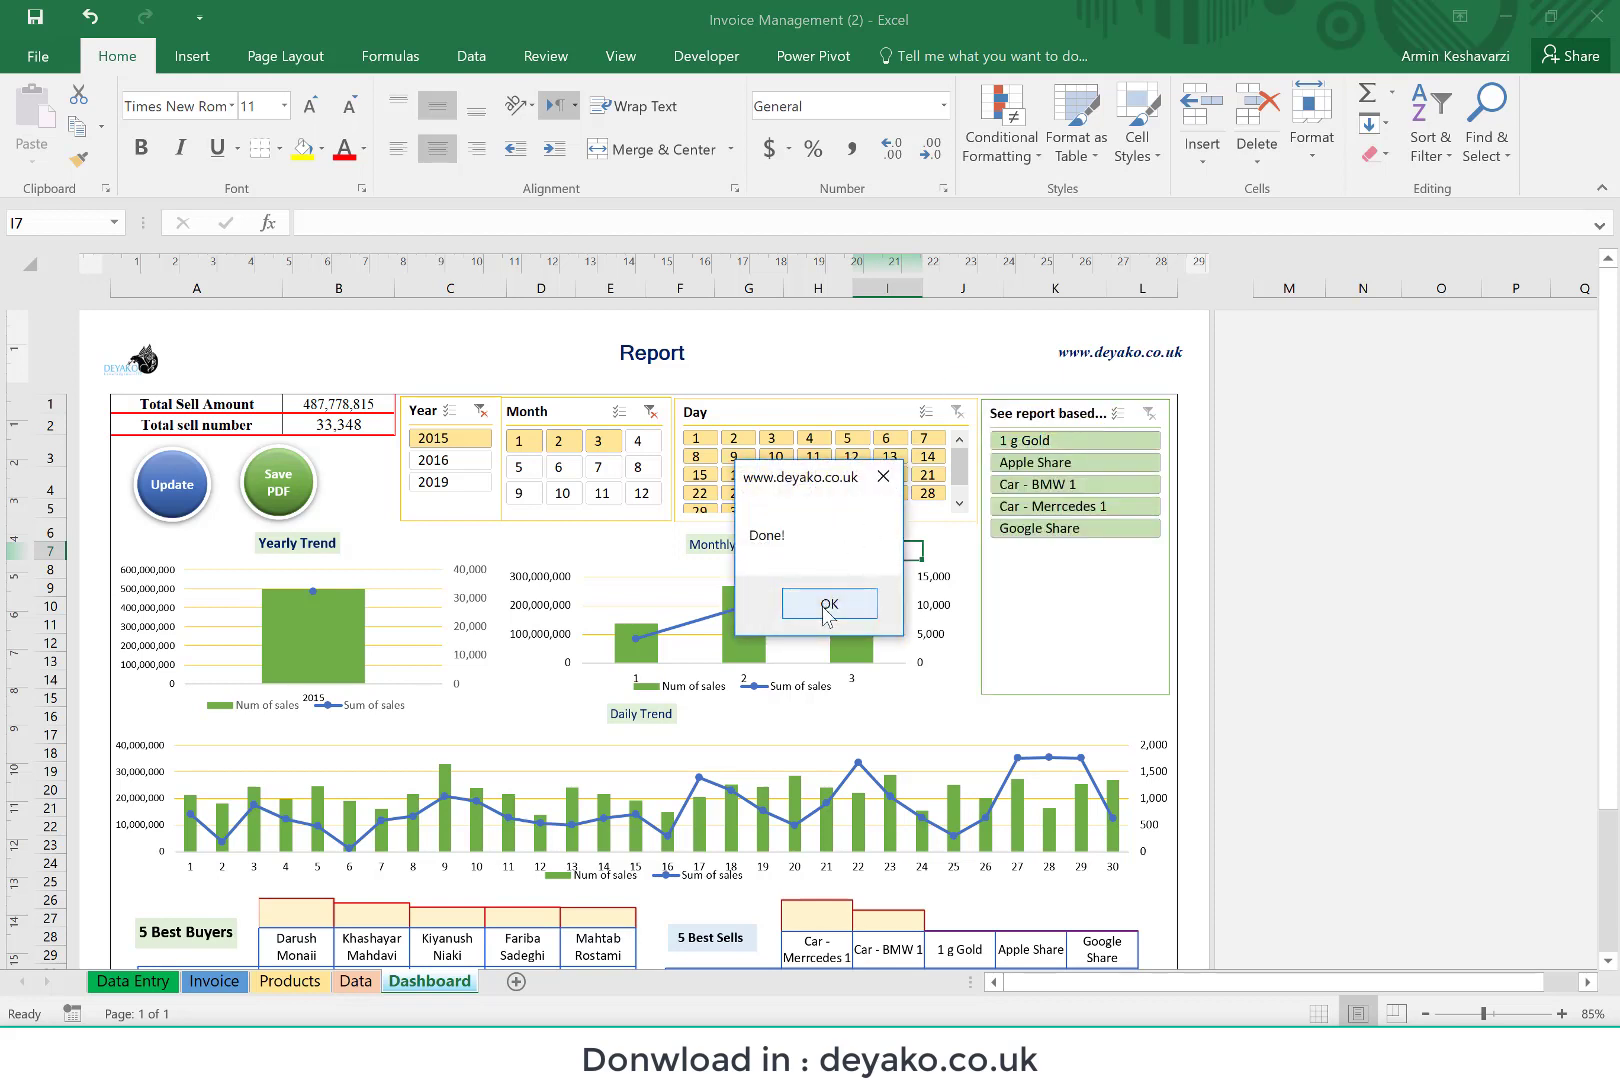
click(829, 605)
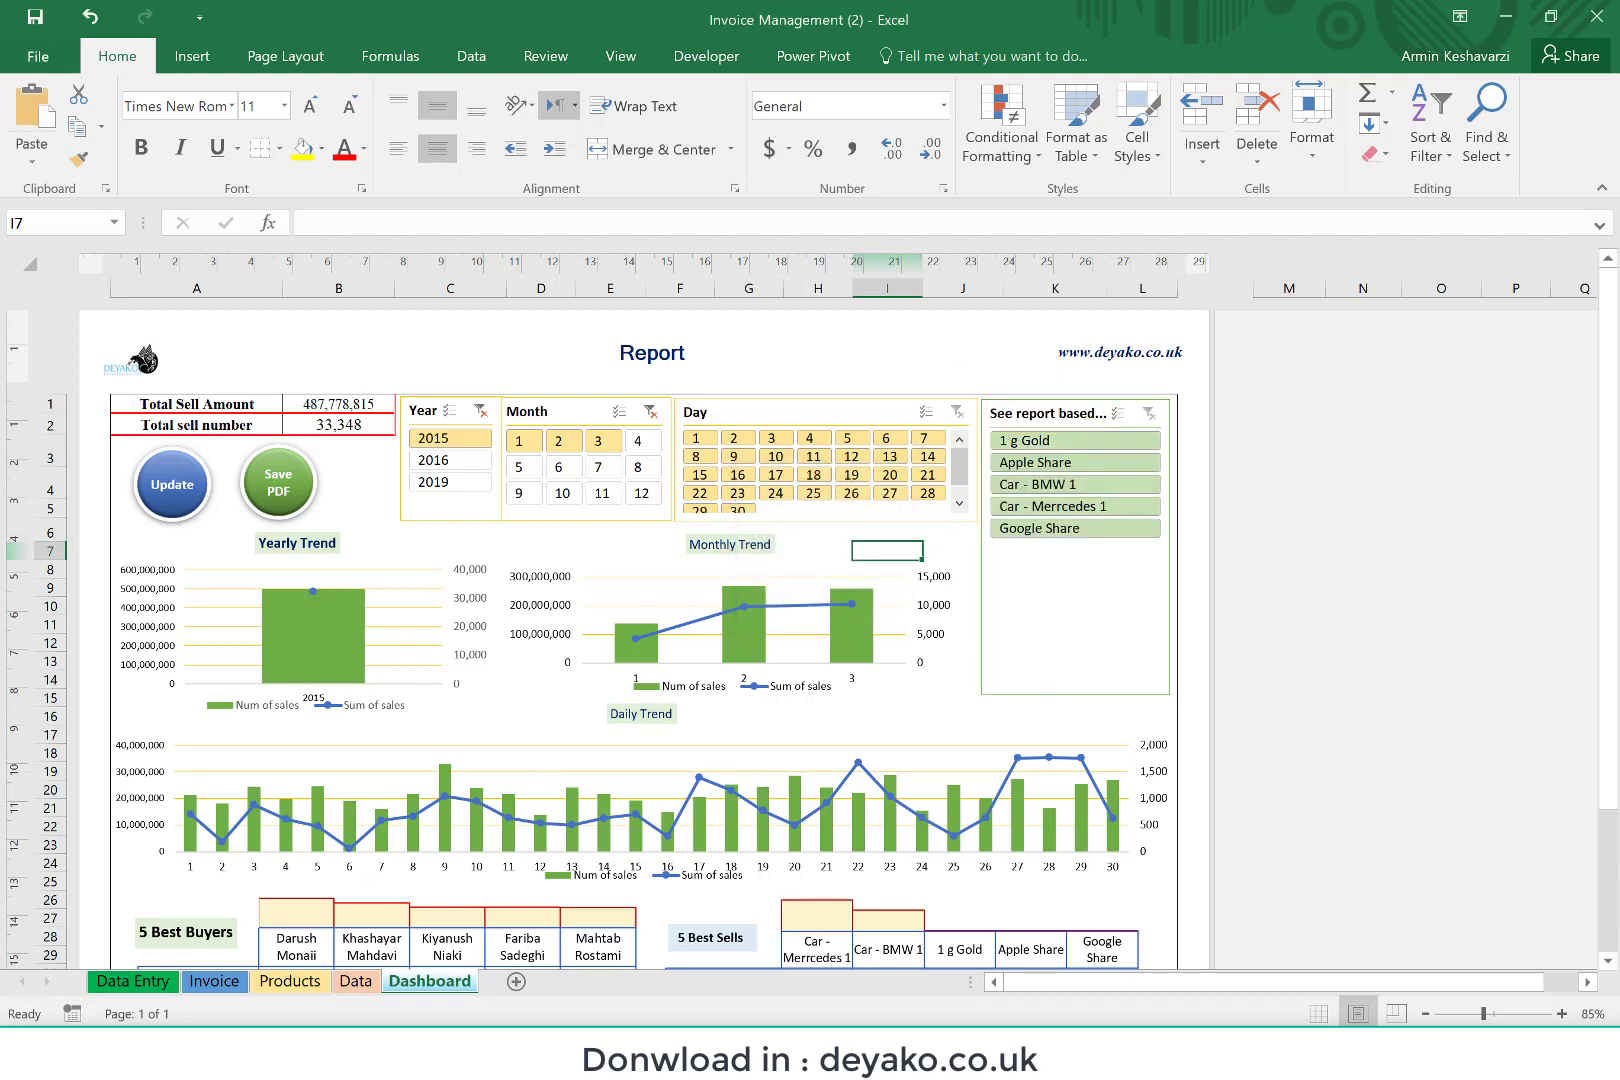
Step: Switch to the My Invoices folder in File Explorer and open the PDF "Report of year 2019 - three first months"
click(262, 1048)
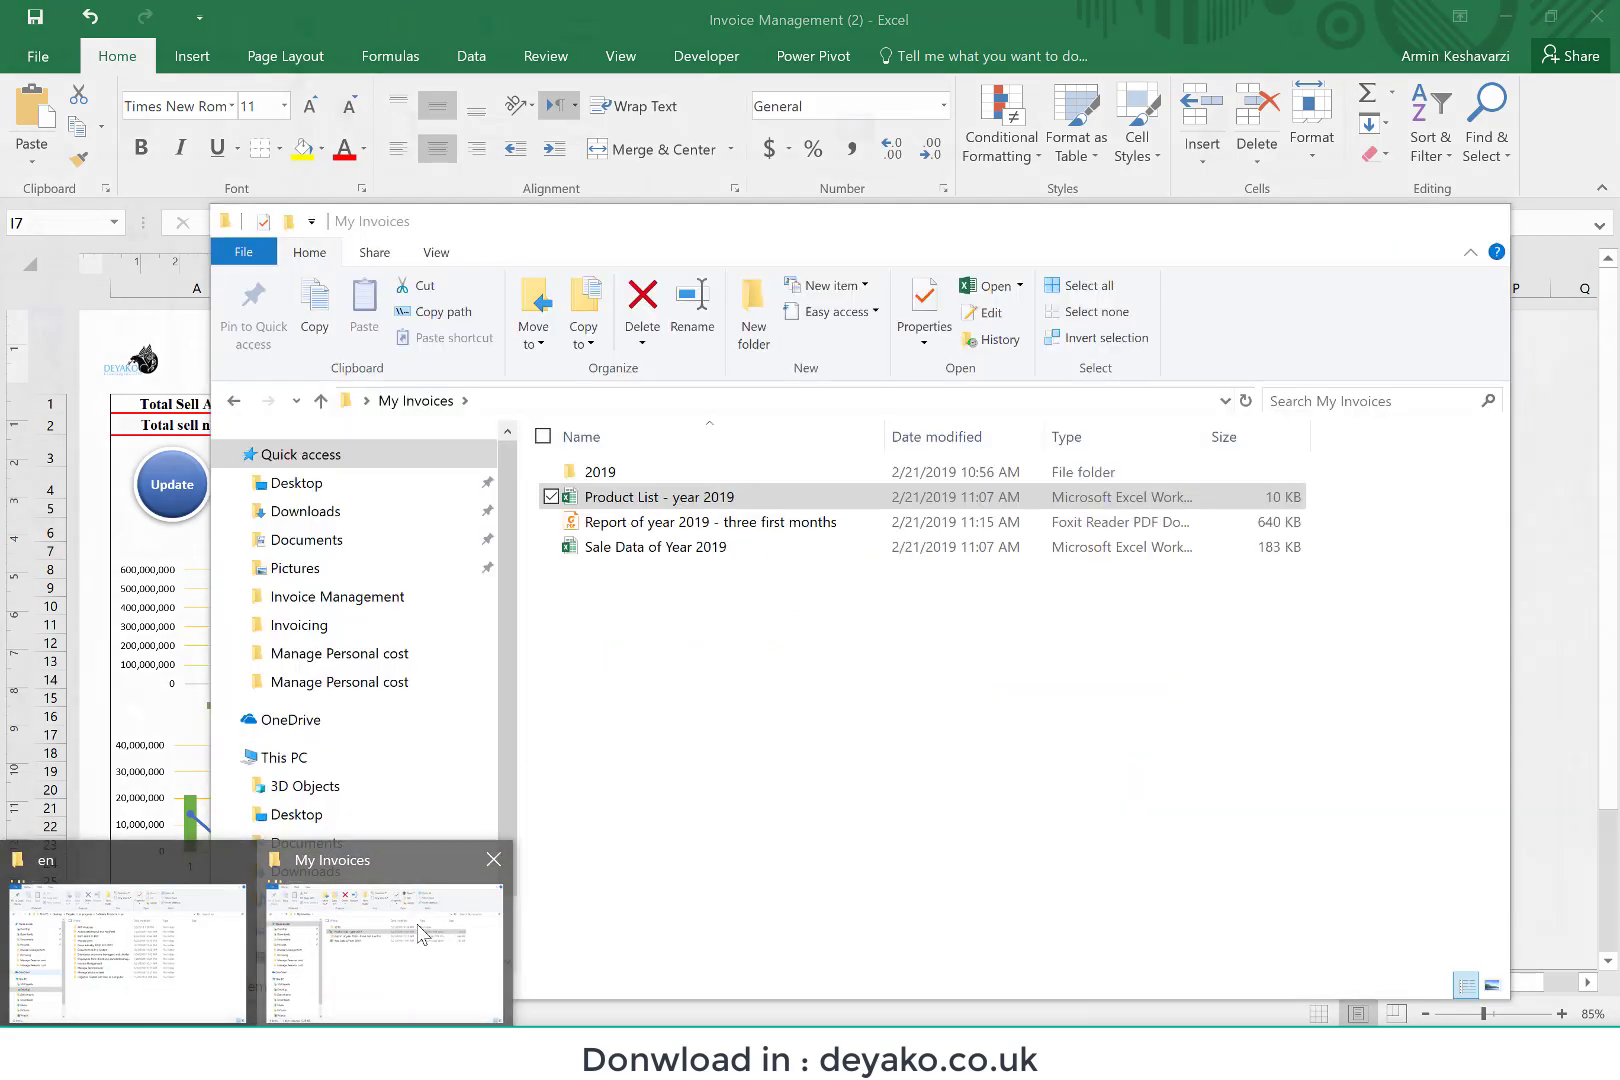
click(427, 932)
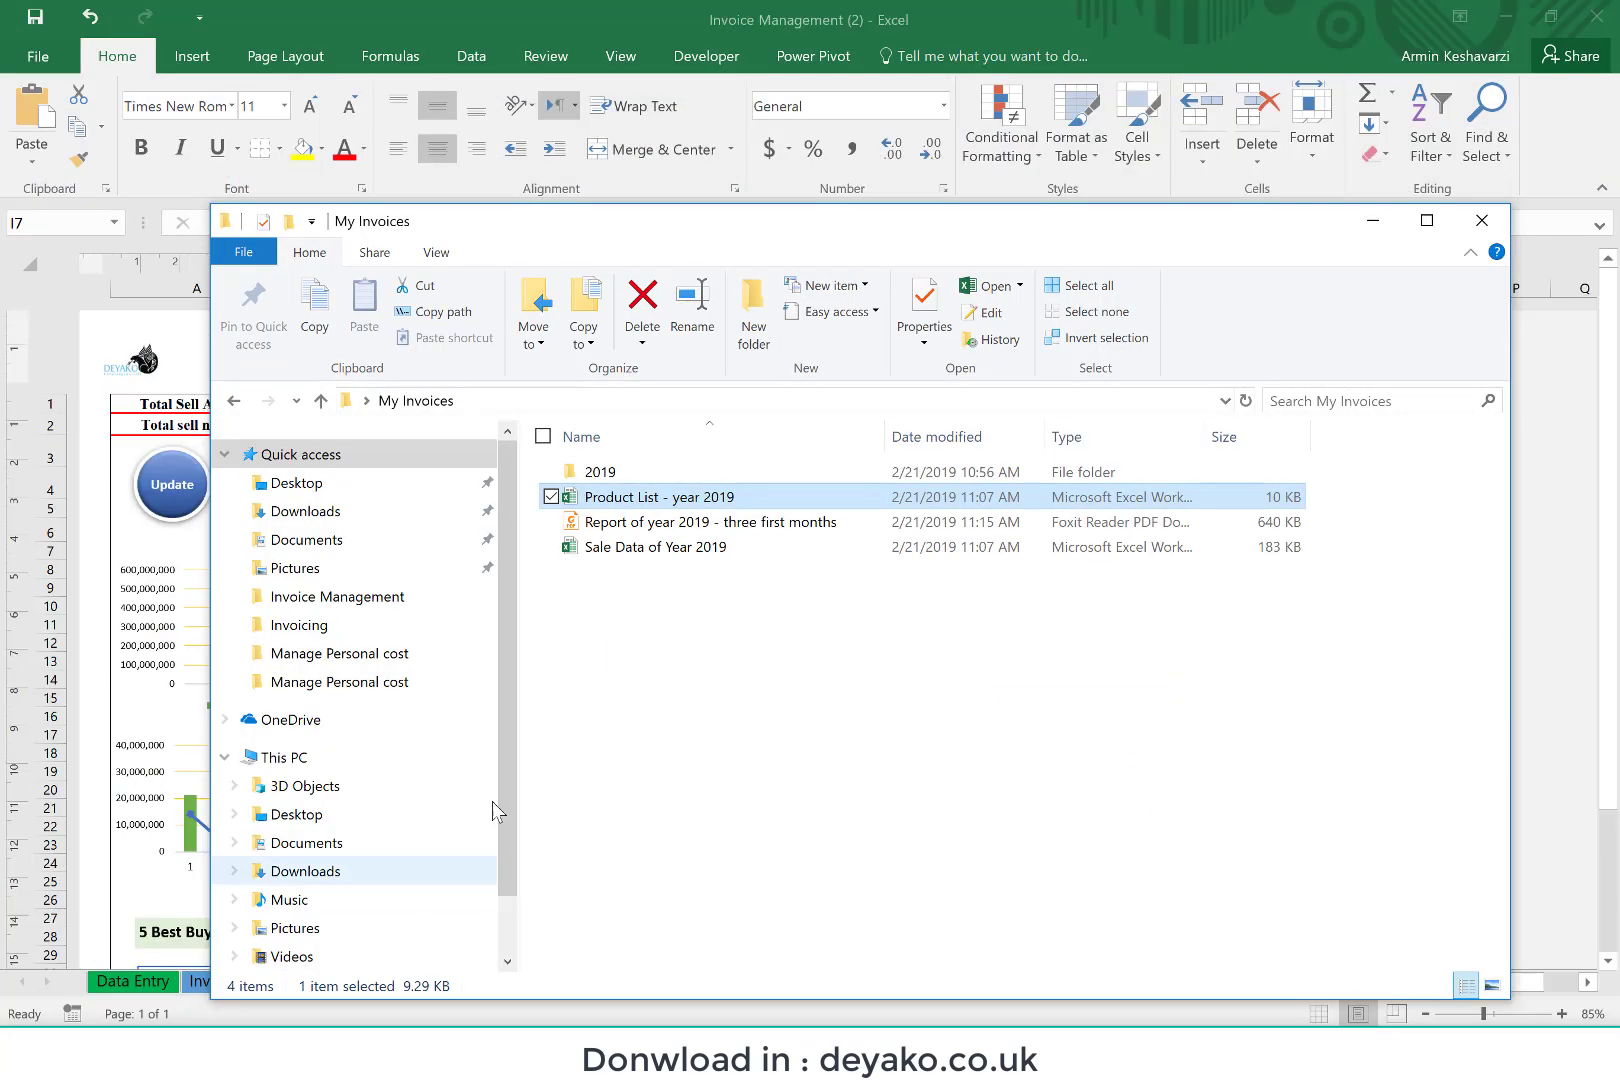
click(873, 522)
double_click(873, 522)
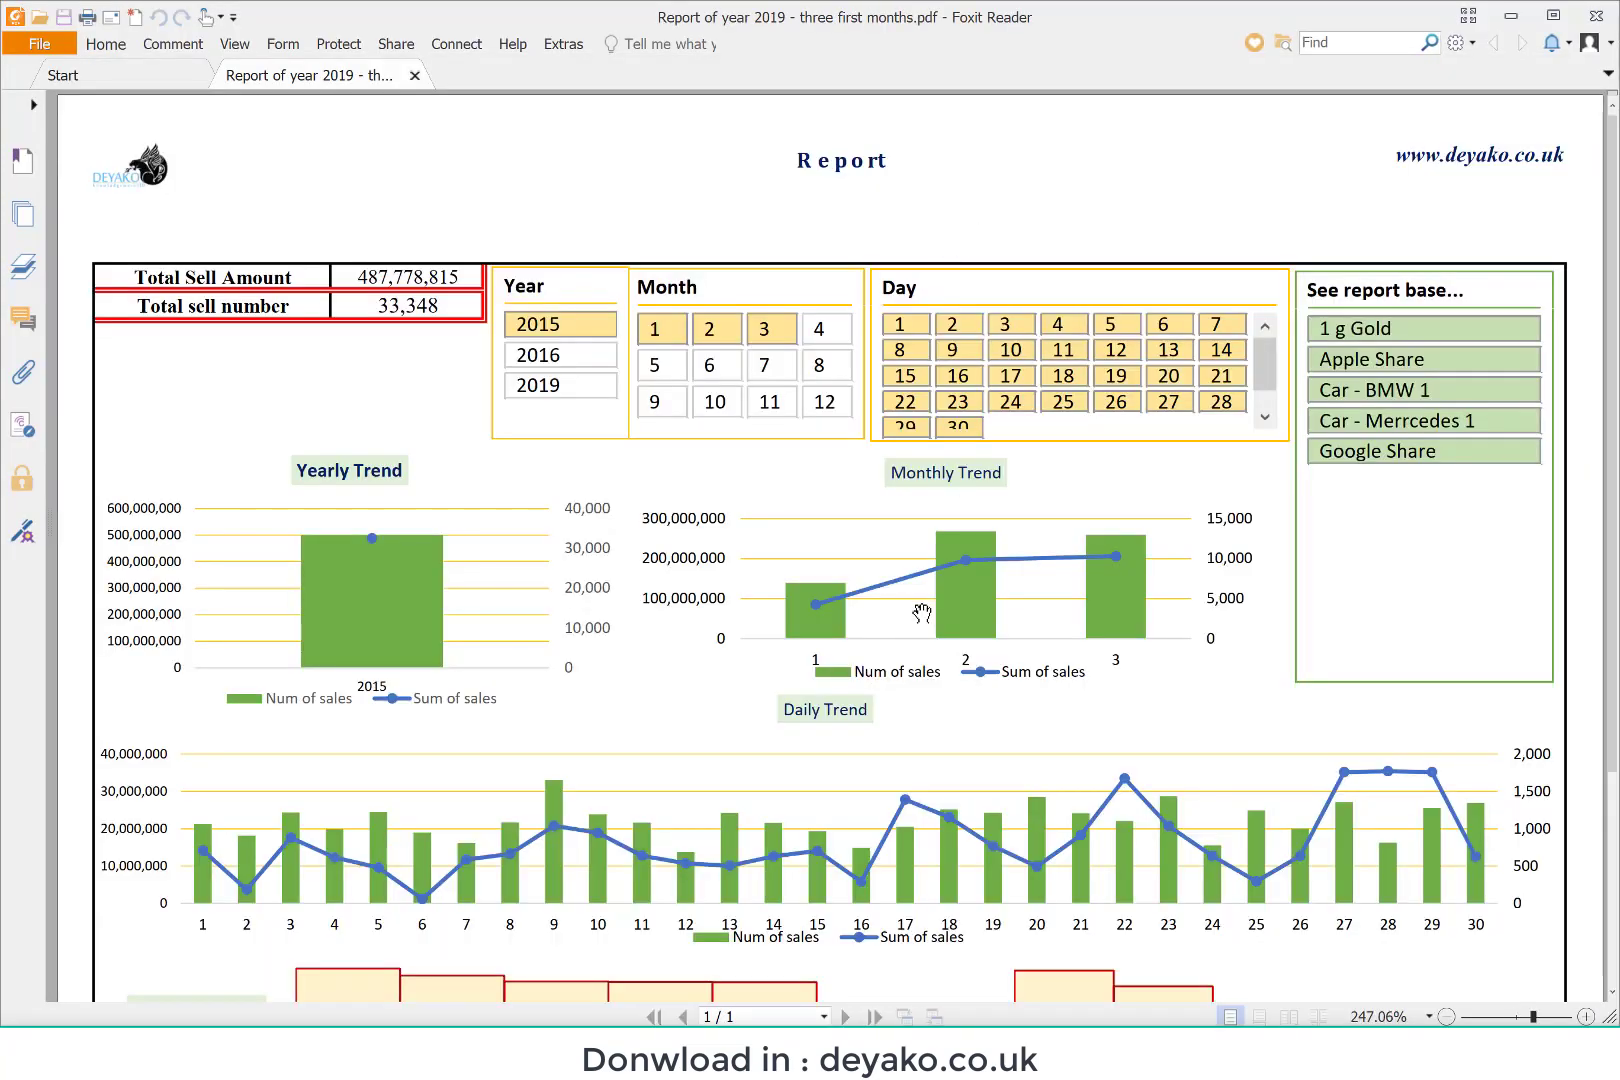
Step: Examine the PDF report's charts and rankings, close it, and return to the Data Entry sheet in Invoice Management (2)
scroll(880, 610, down, 5)
scroll(921, 613, down, 1)
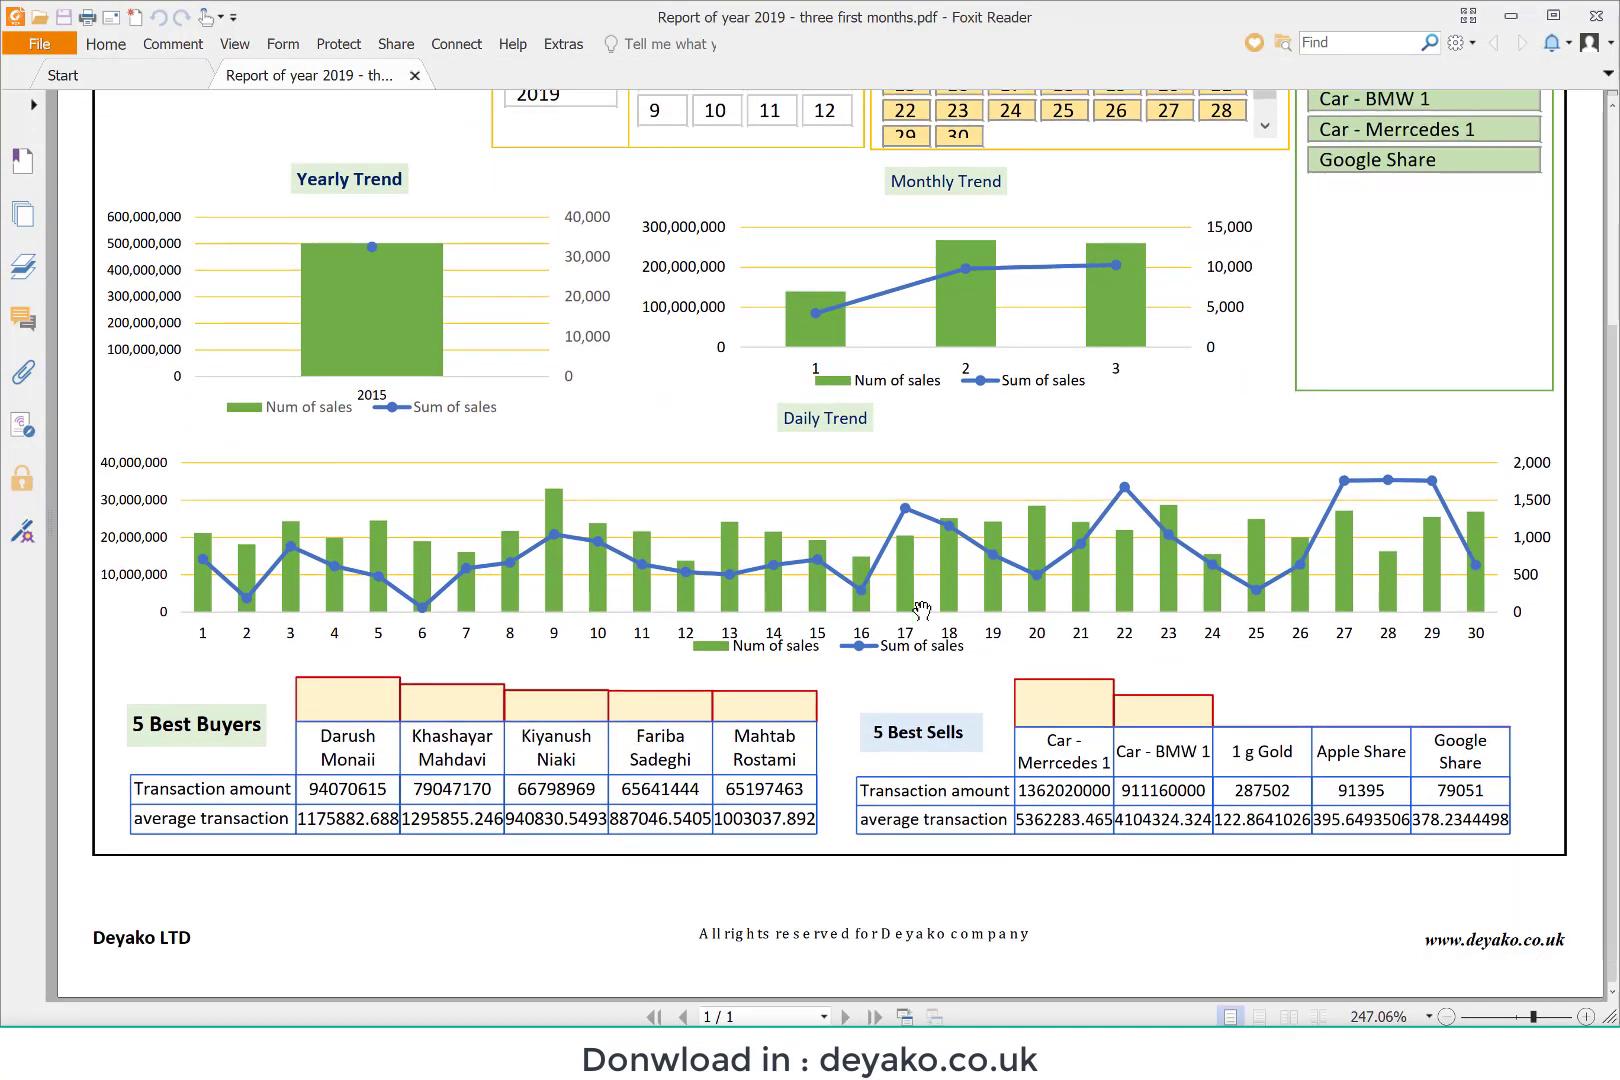
scroll(921, 610, up, 6)
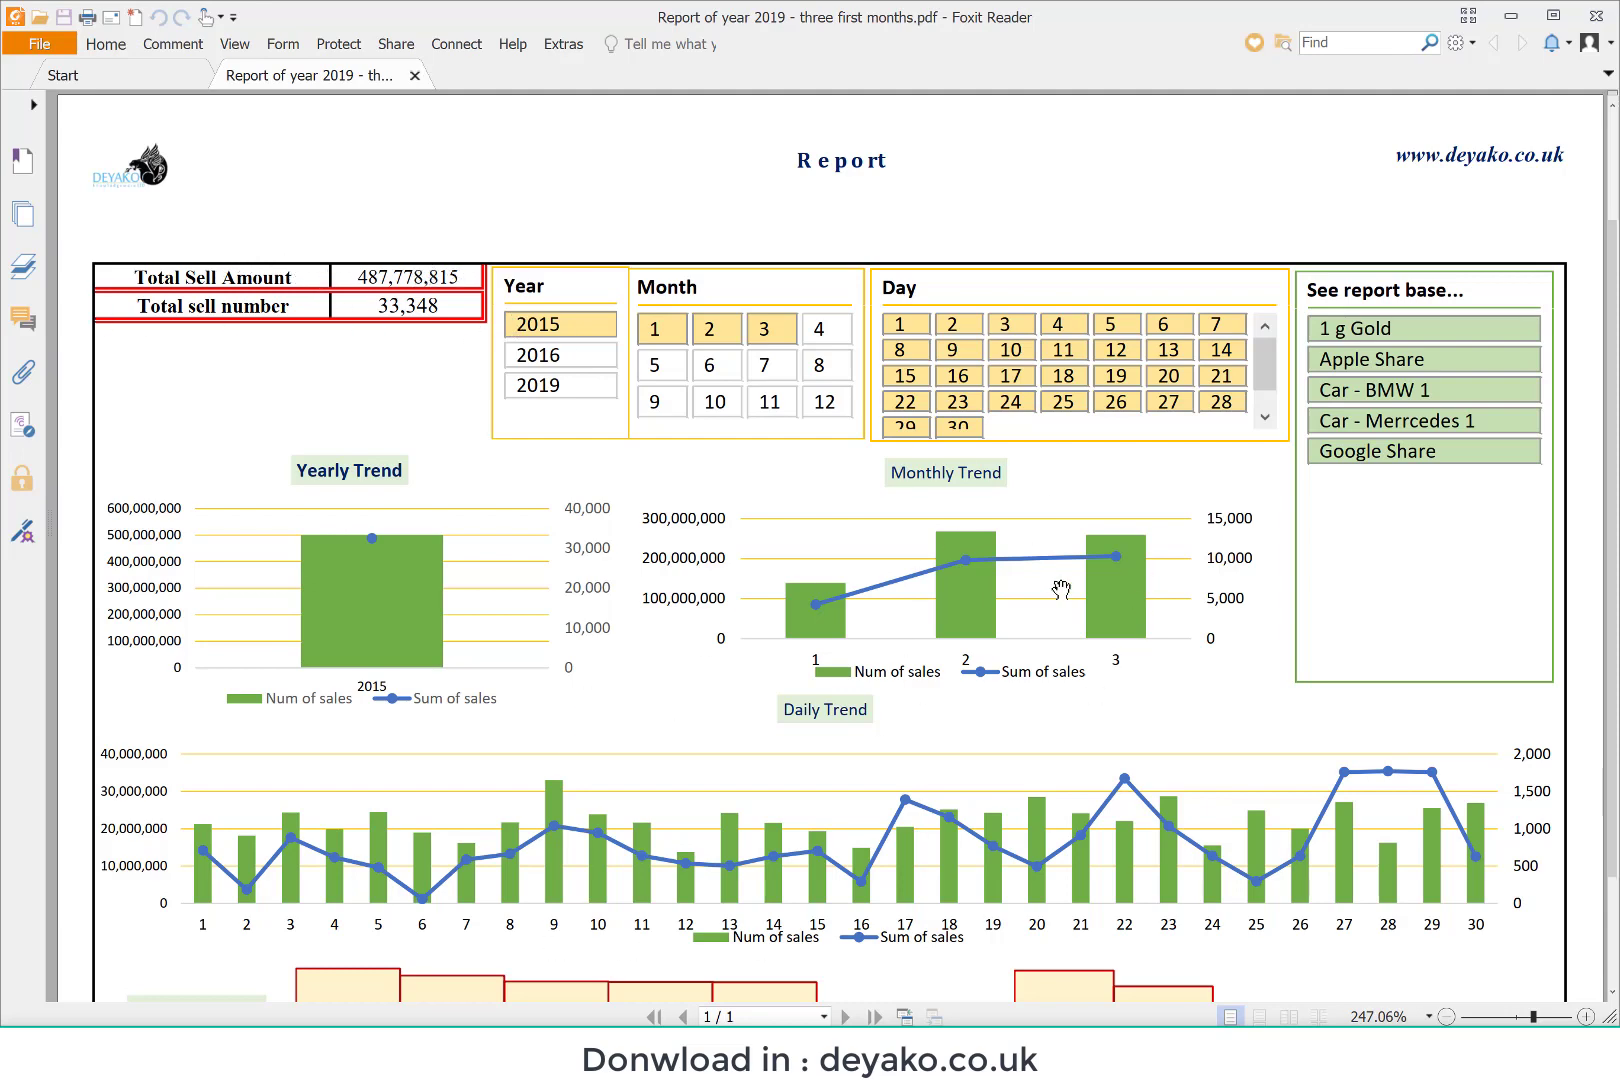
scroll(1061, 589, down, 6)
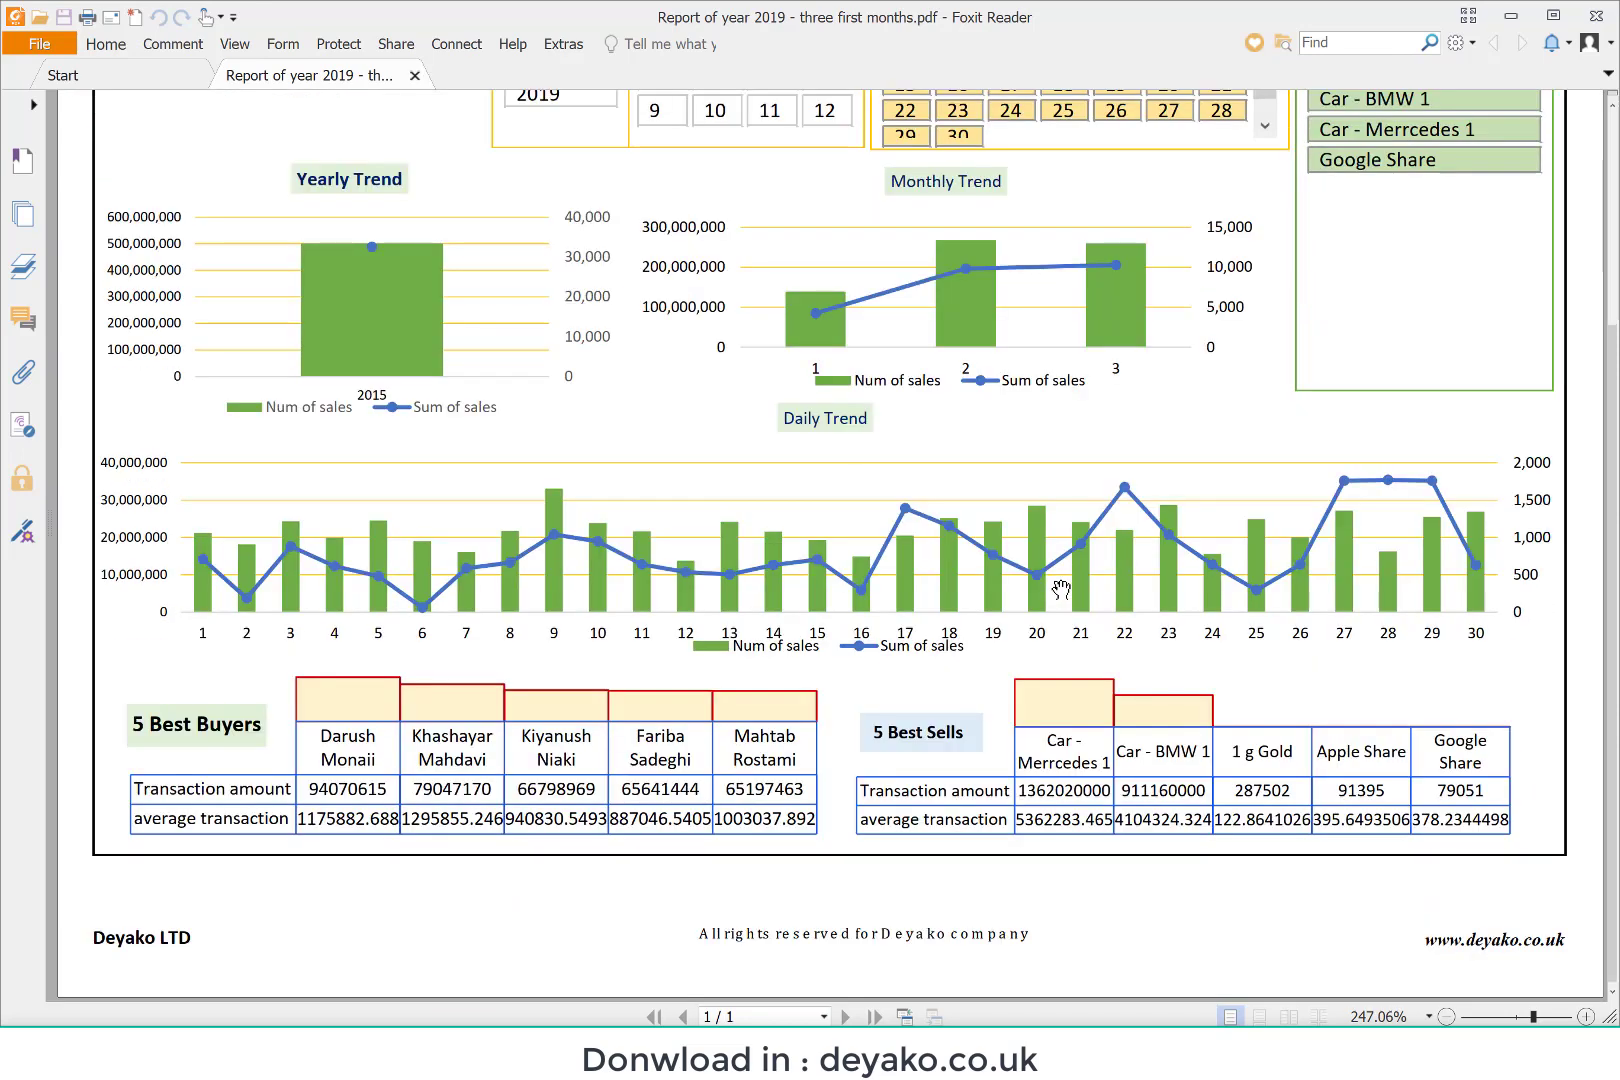
click(1596, 22)
click(963, 10)
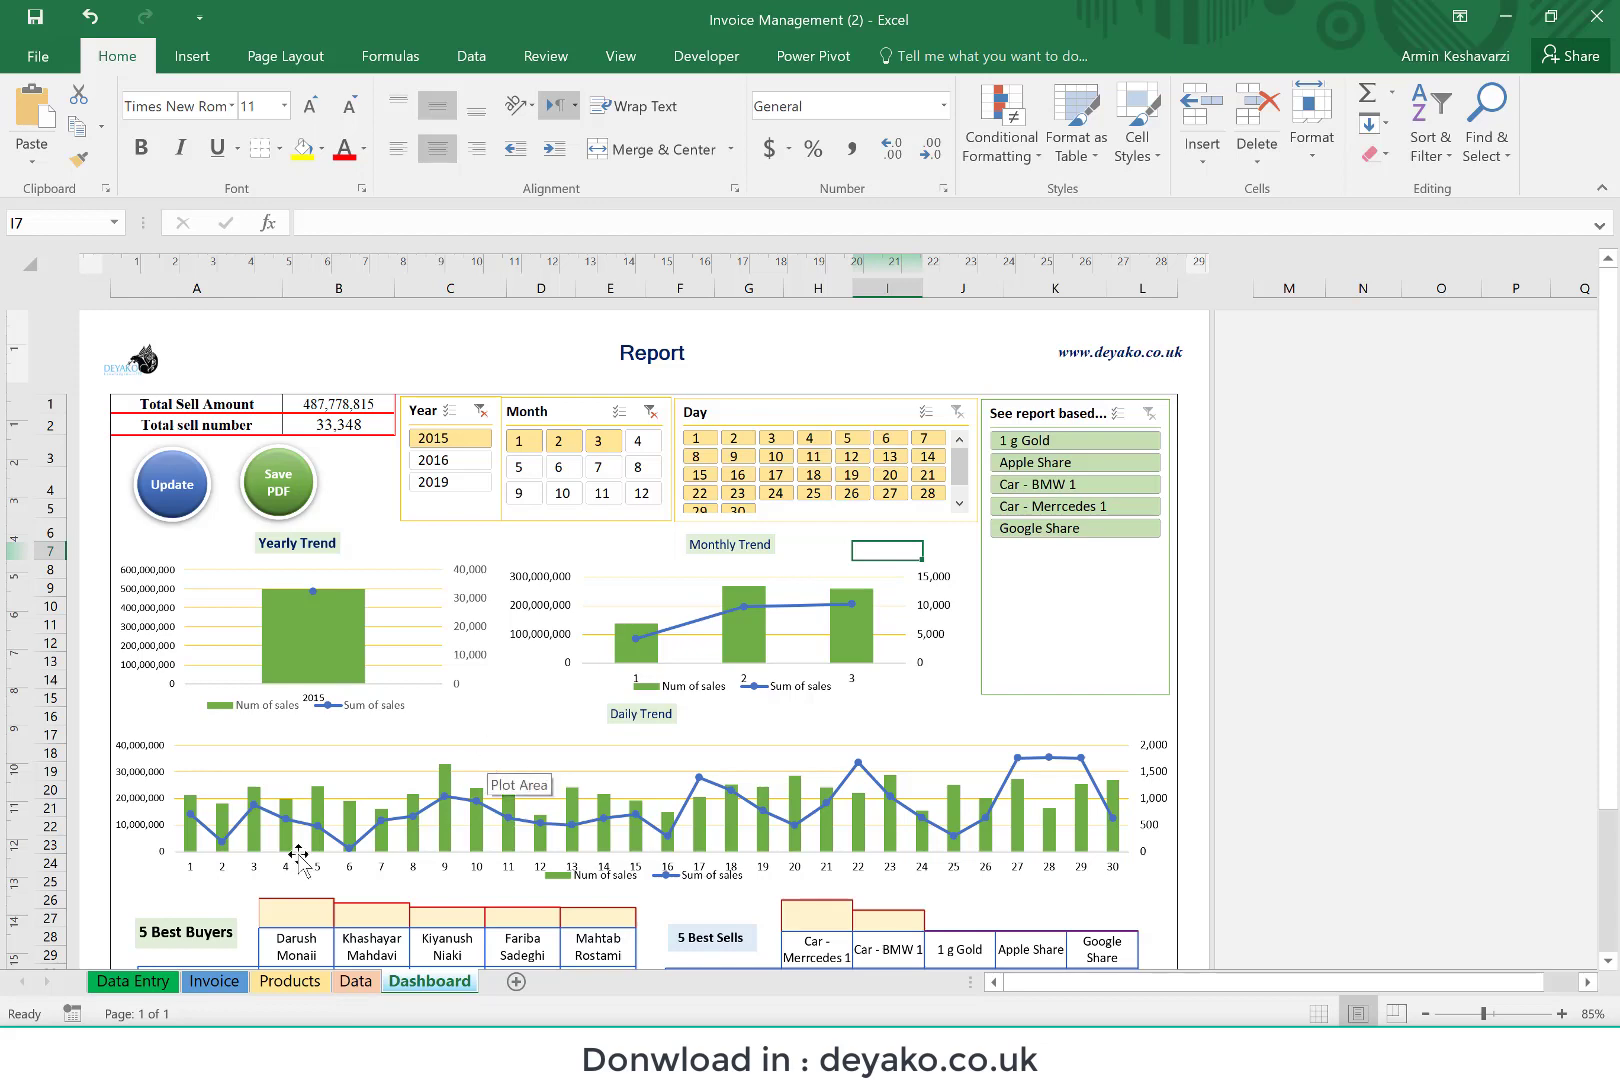
click(140, 981)
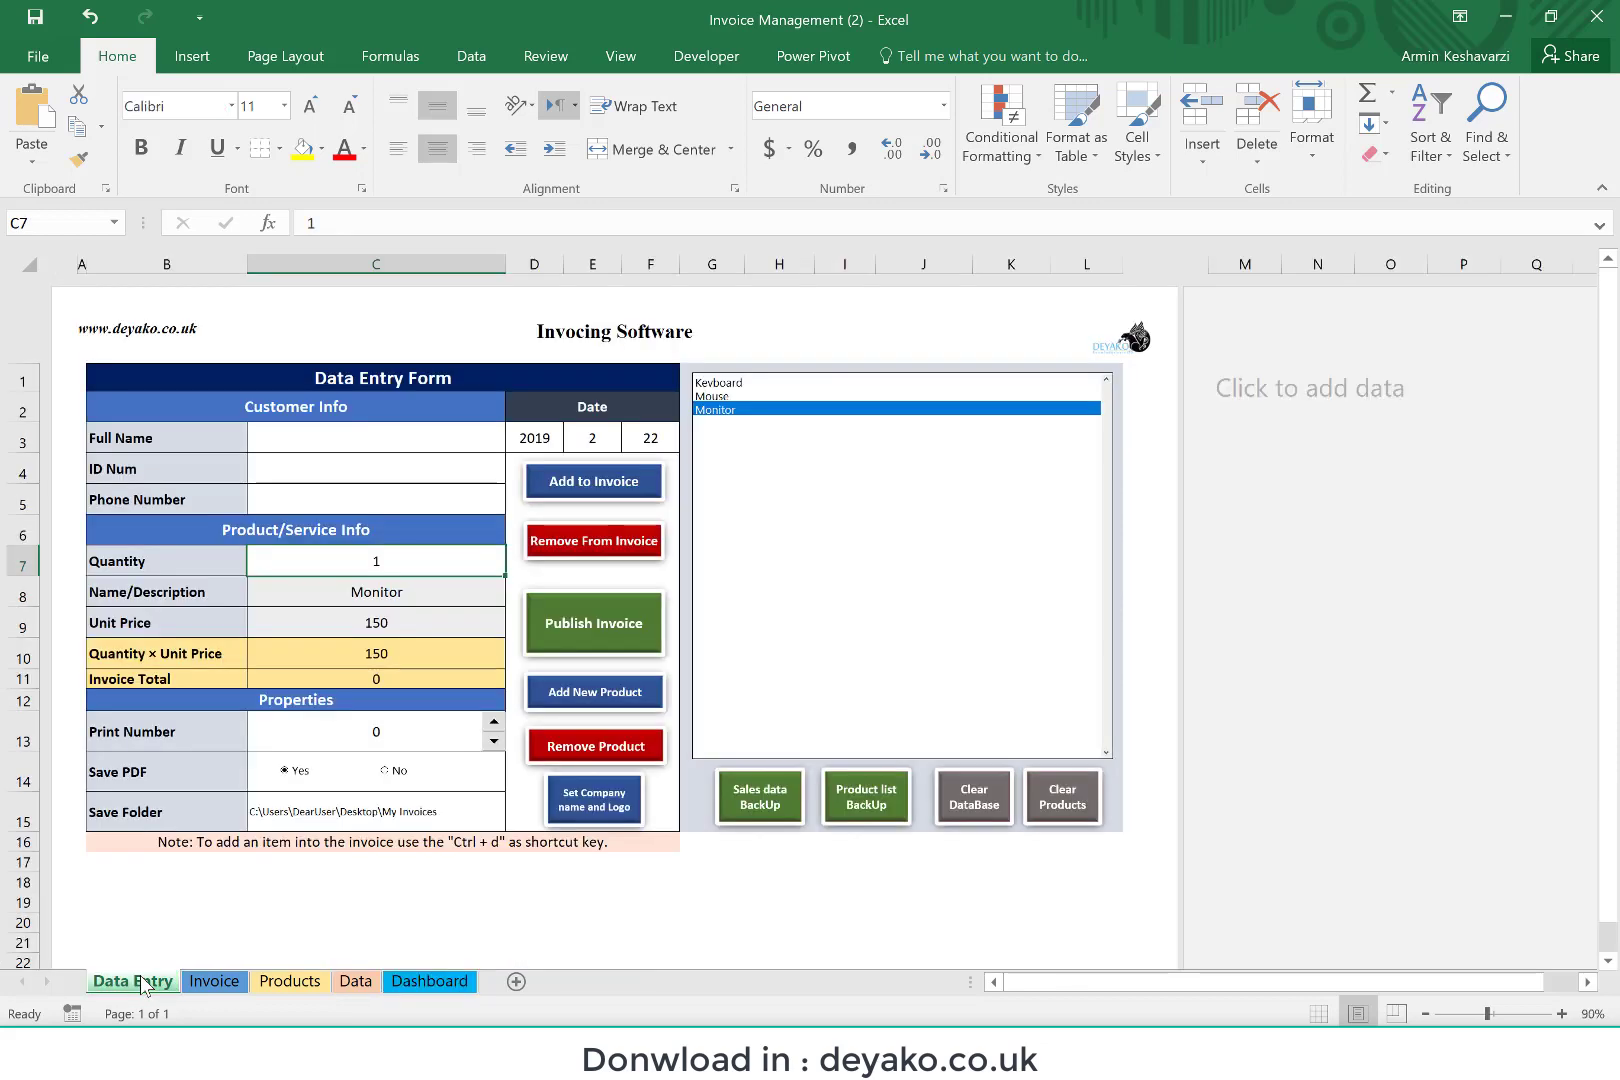